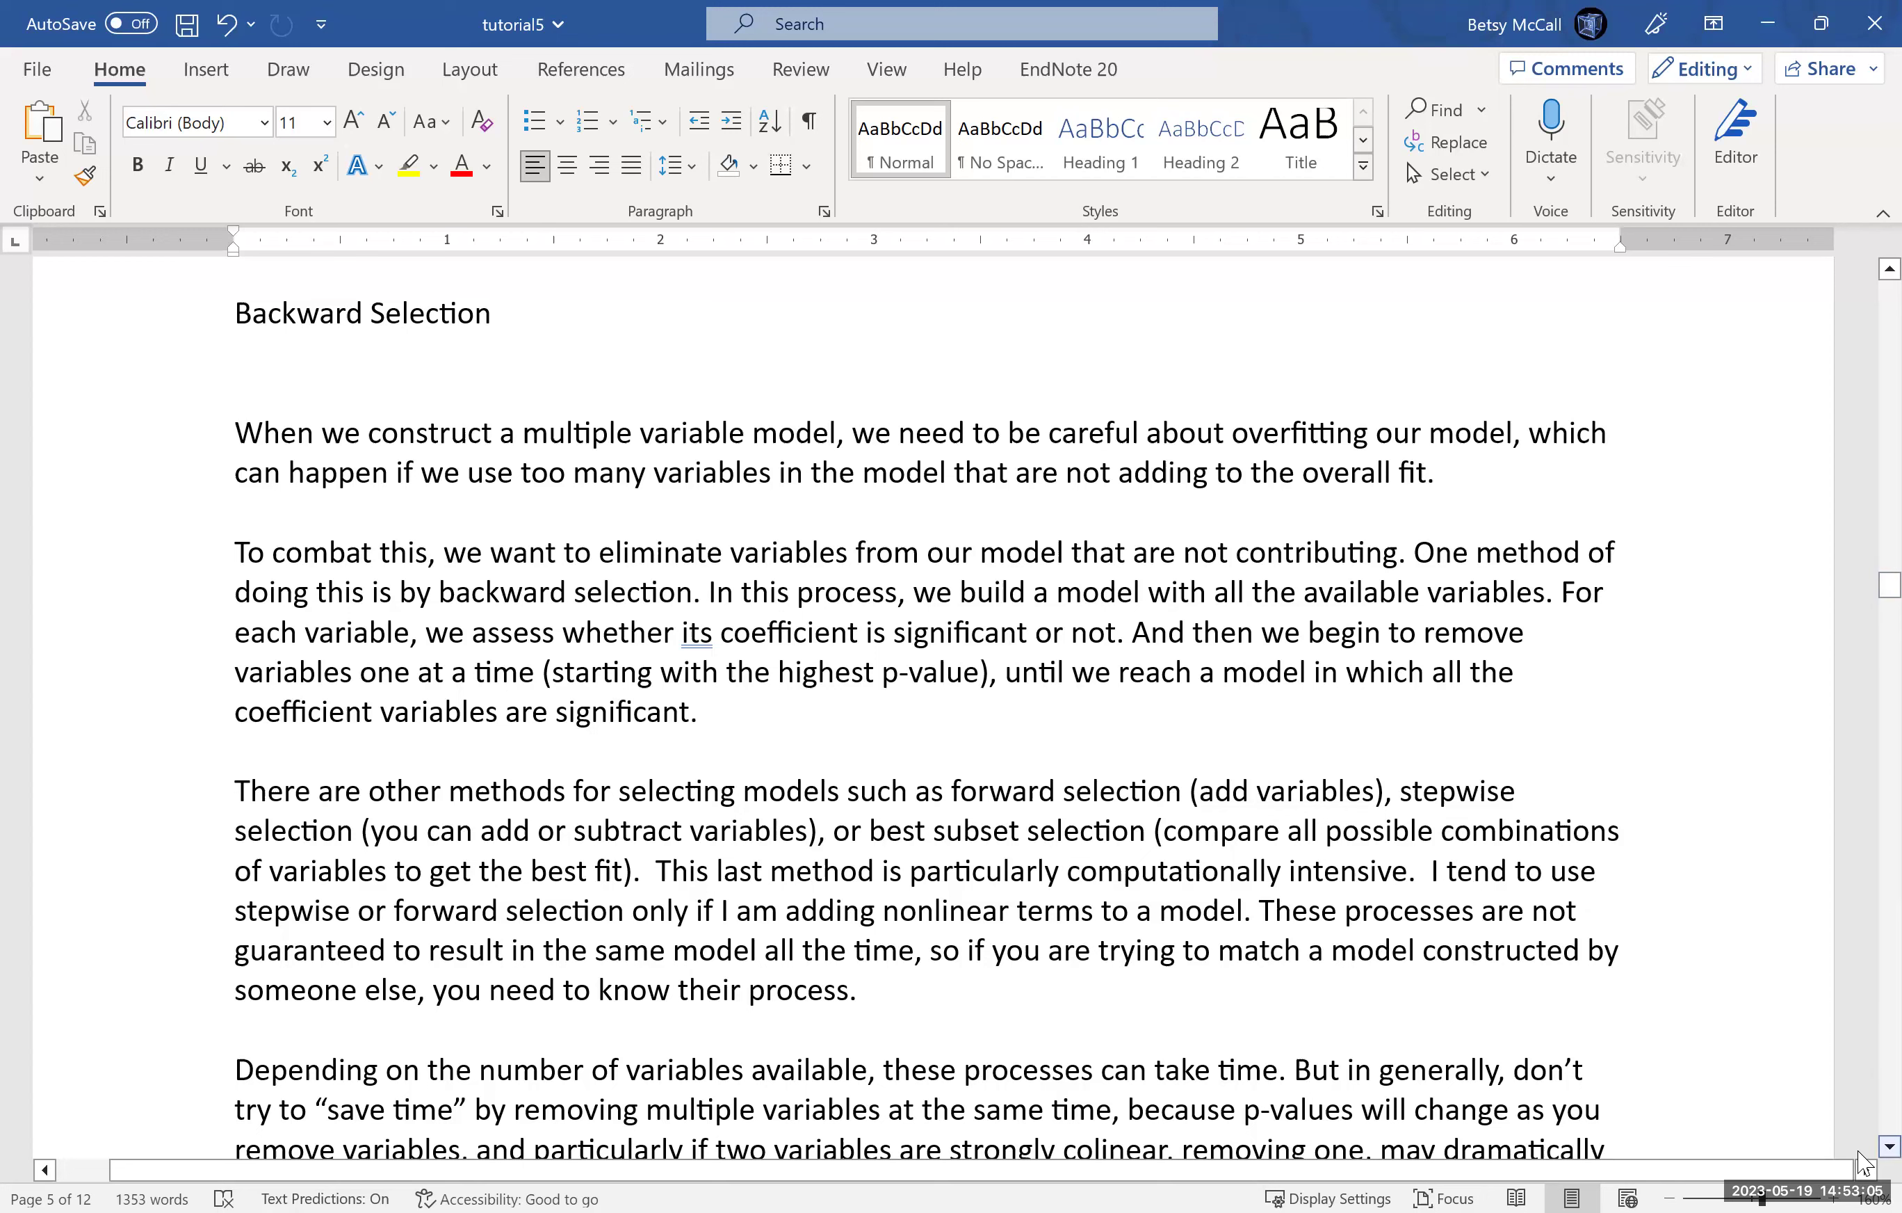
Switch to the tutorial5 workbook in Excel and copy the Year column on the backward sheet into column K.
scroll(1861, 1155, down, 2)
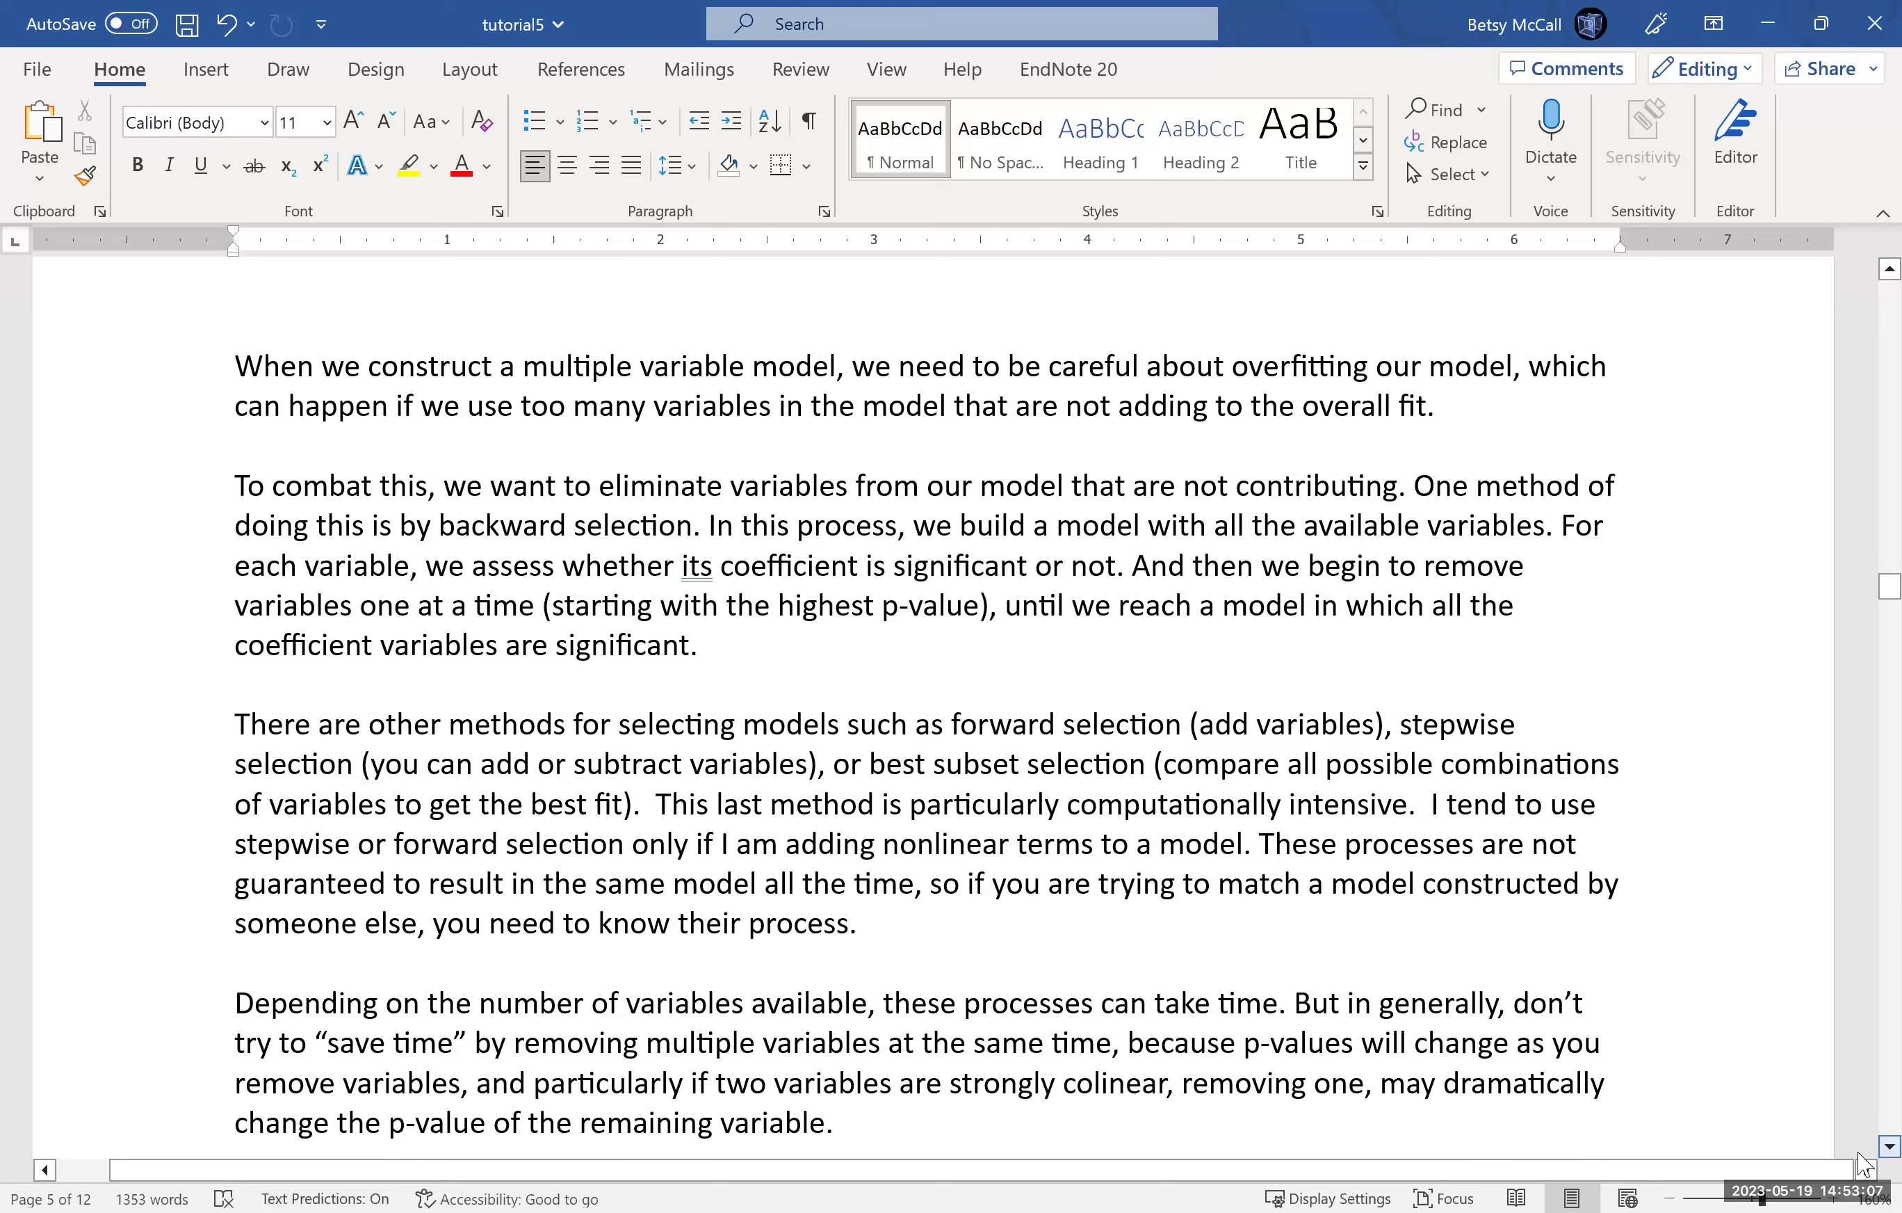
scroll(1861, 1164, down, 4)
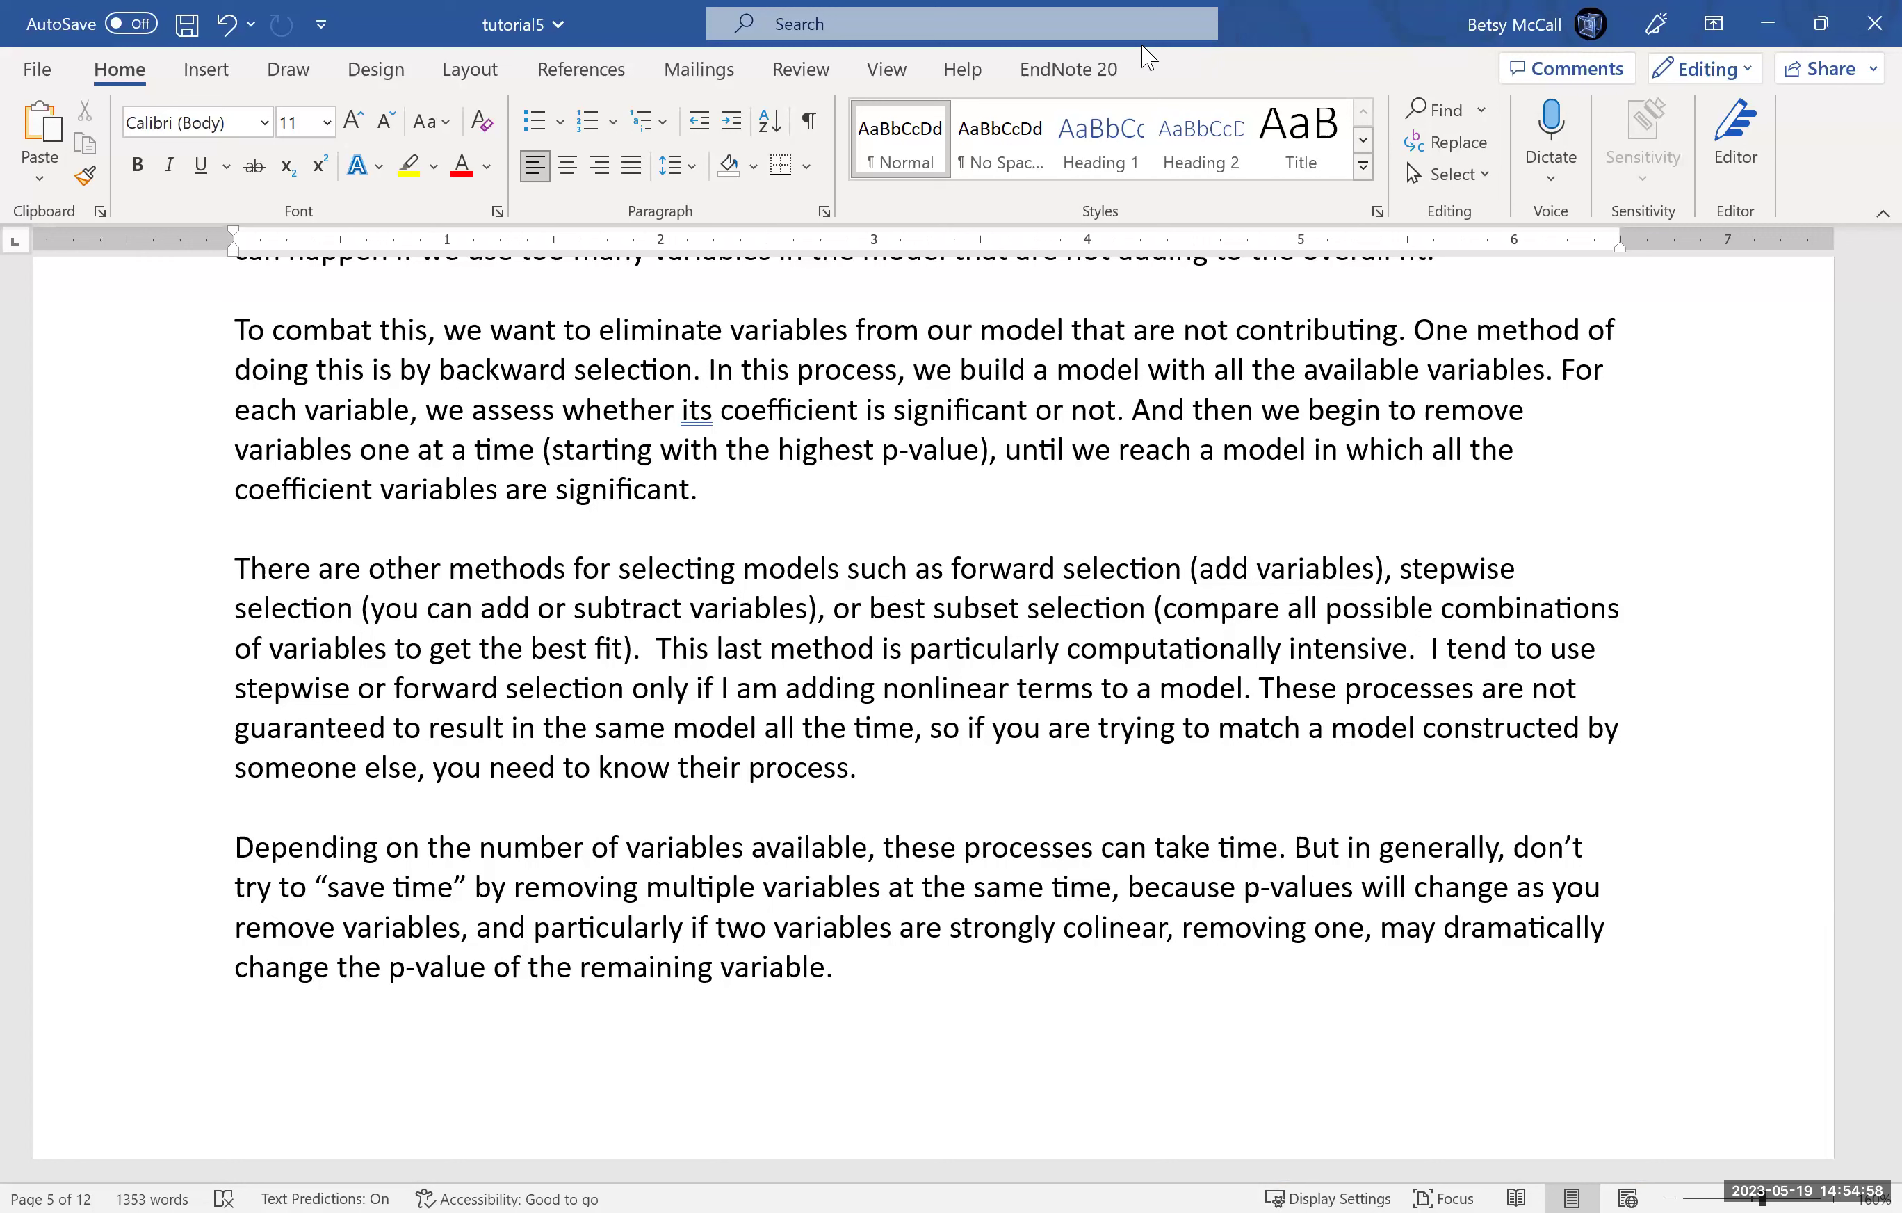
key(alt+Tab)
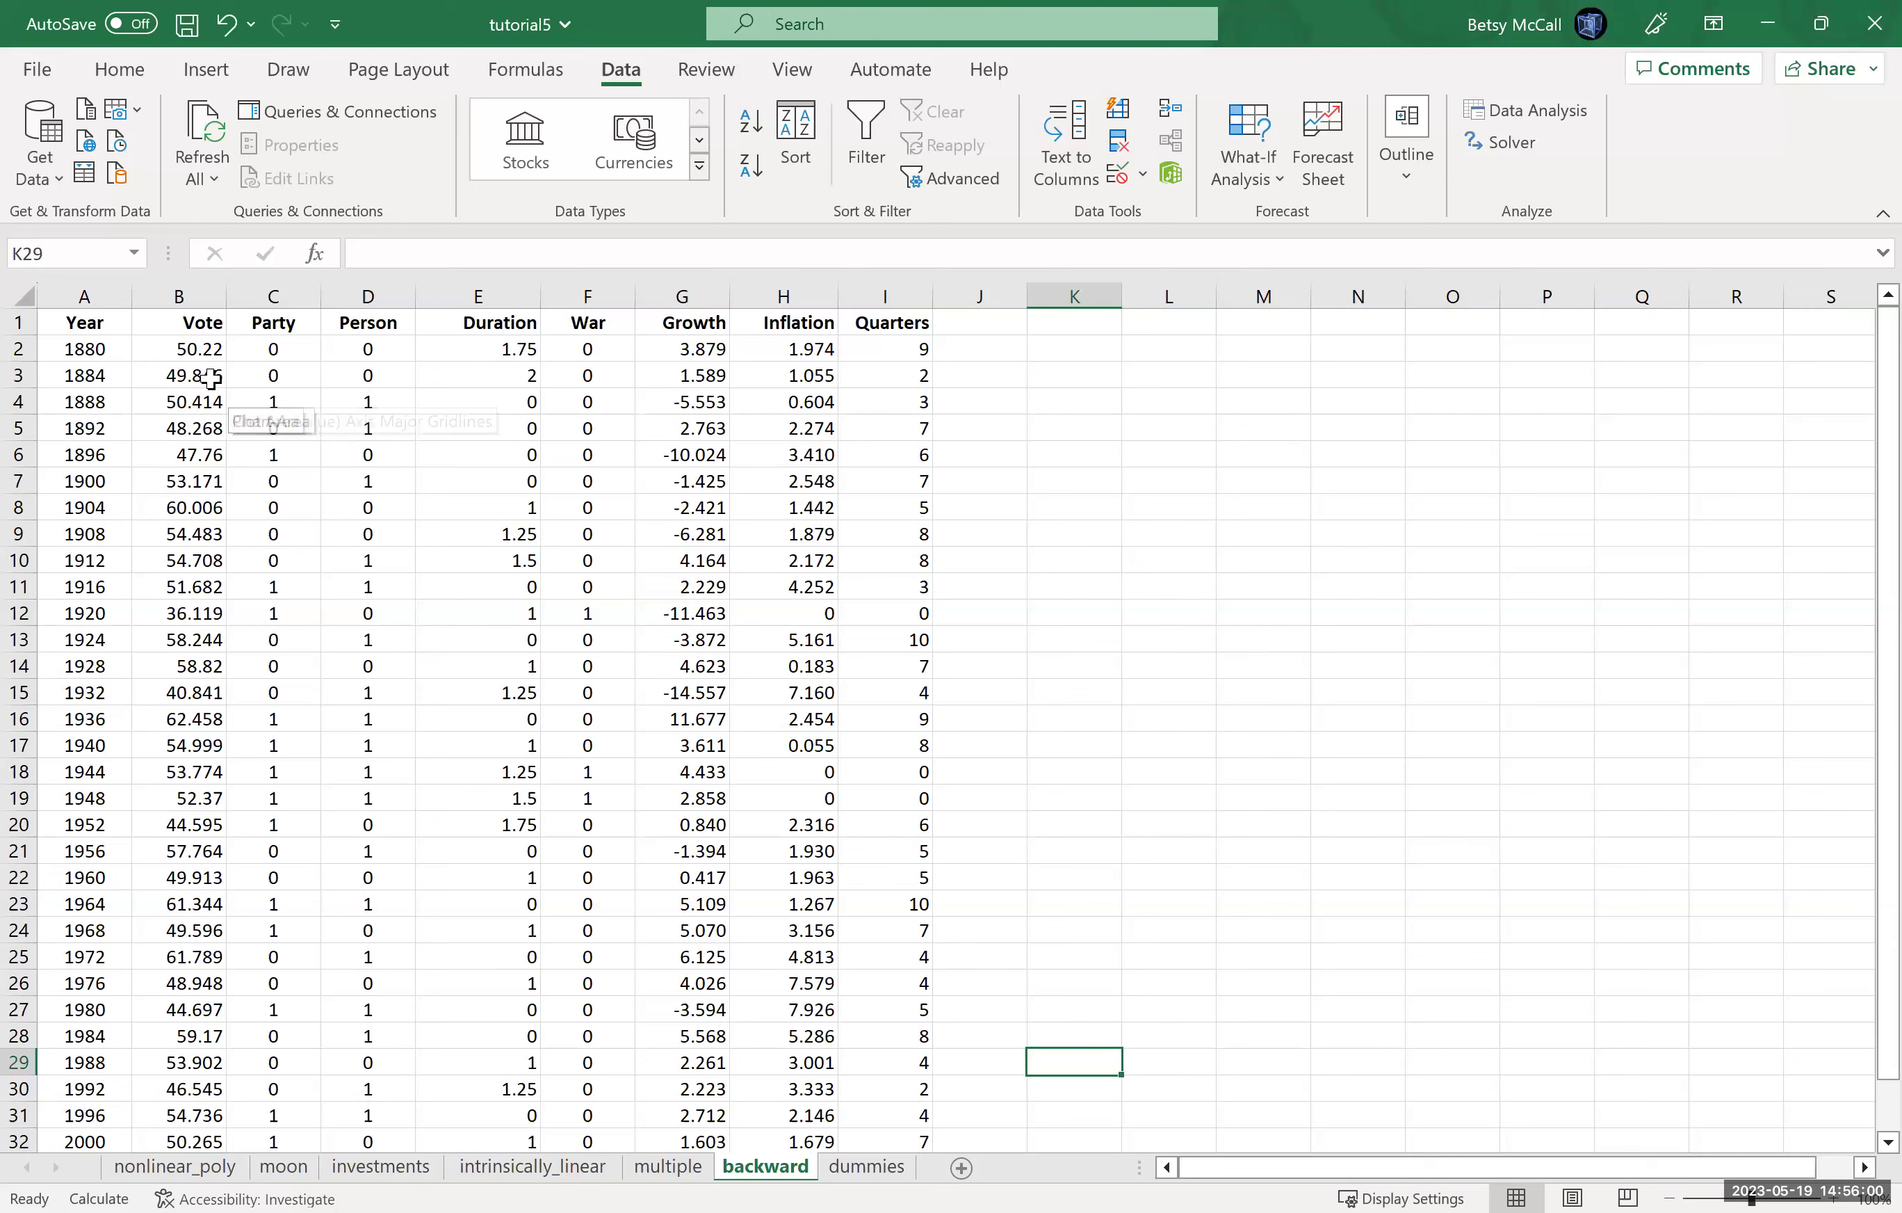
click(91, 296)
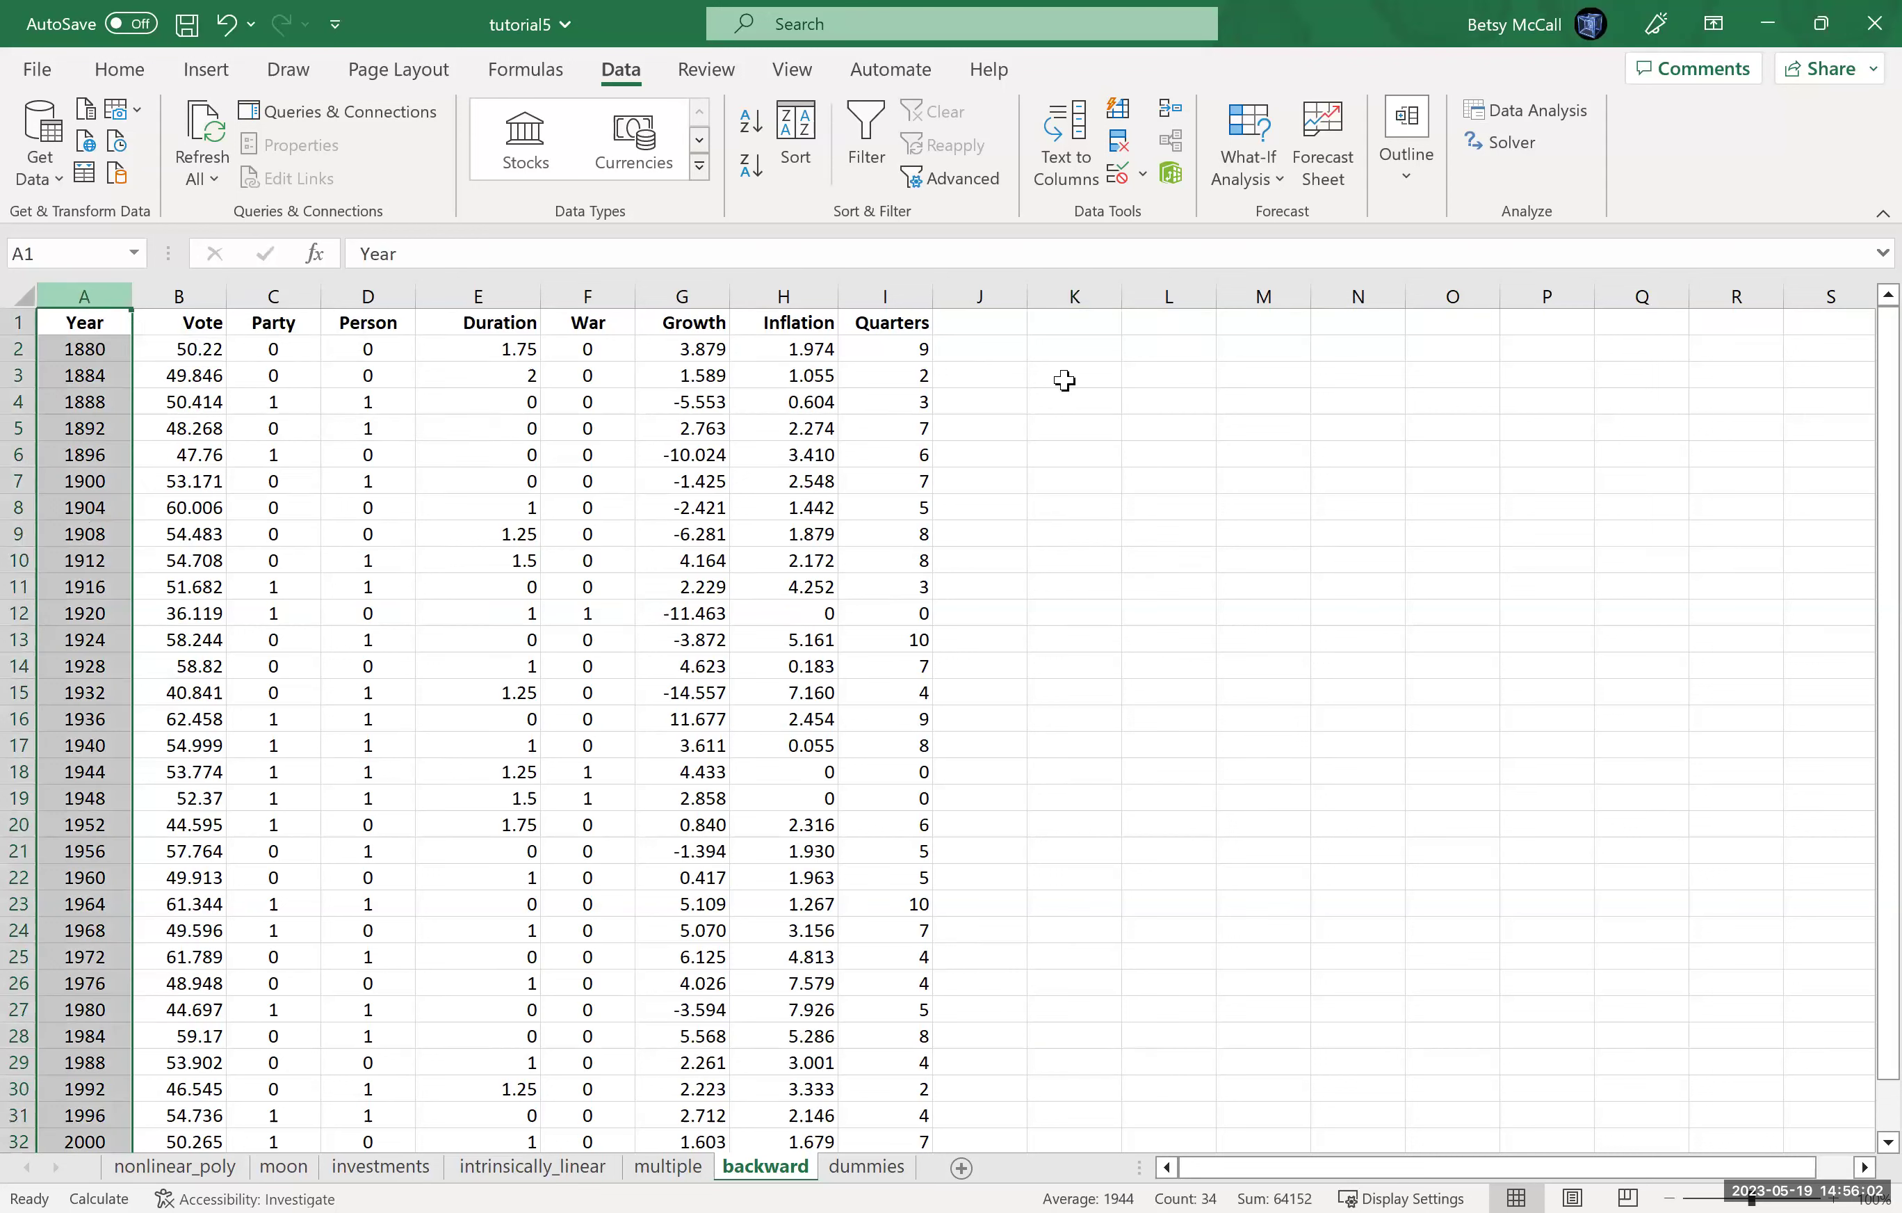
key(ctrl+c)
click(1073, 322)
key(ctrl+v)
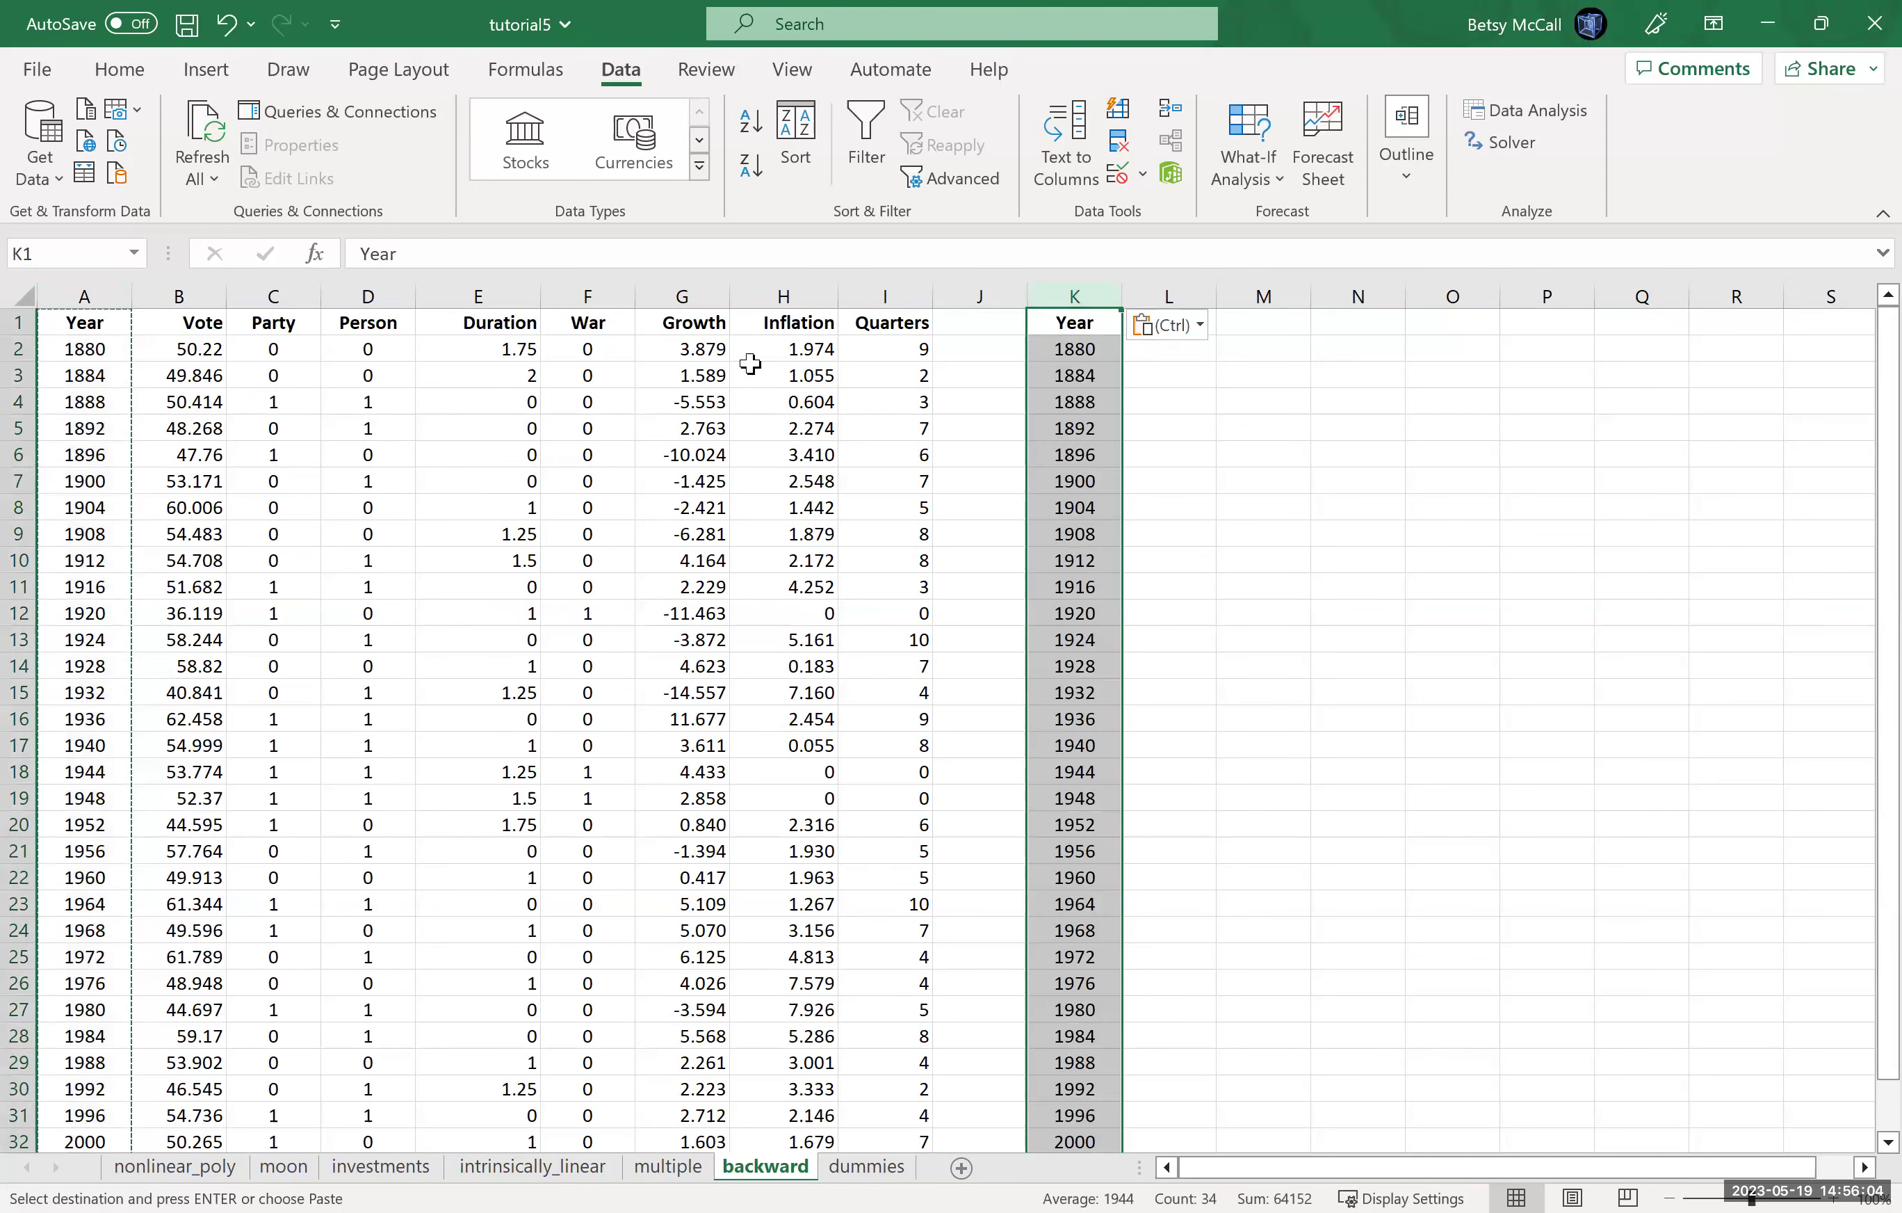
Copy the Party through Quarters columns and paste them beside the copied Year column, starting at L1.
click(284, 297)
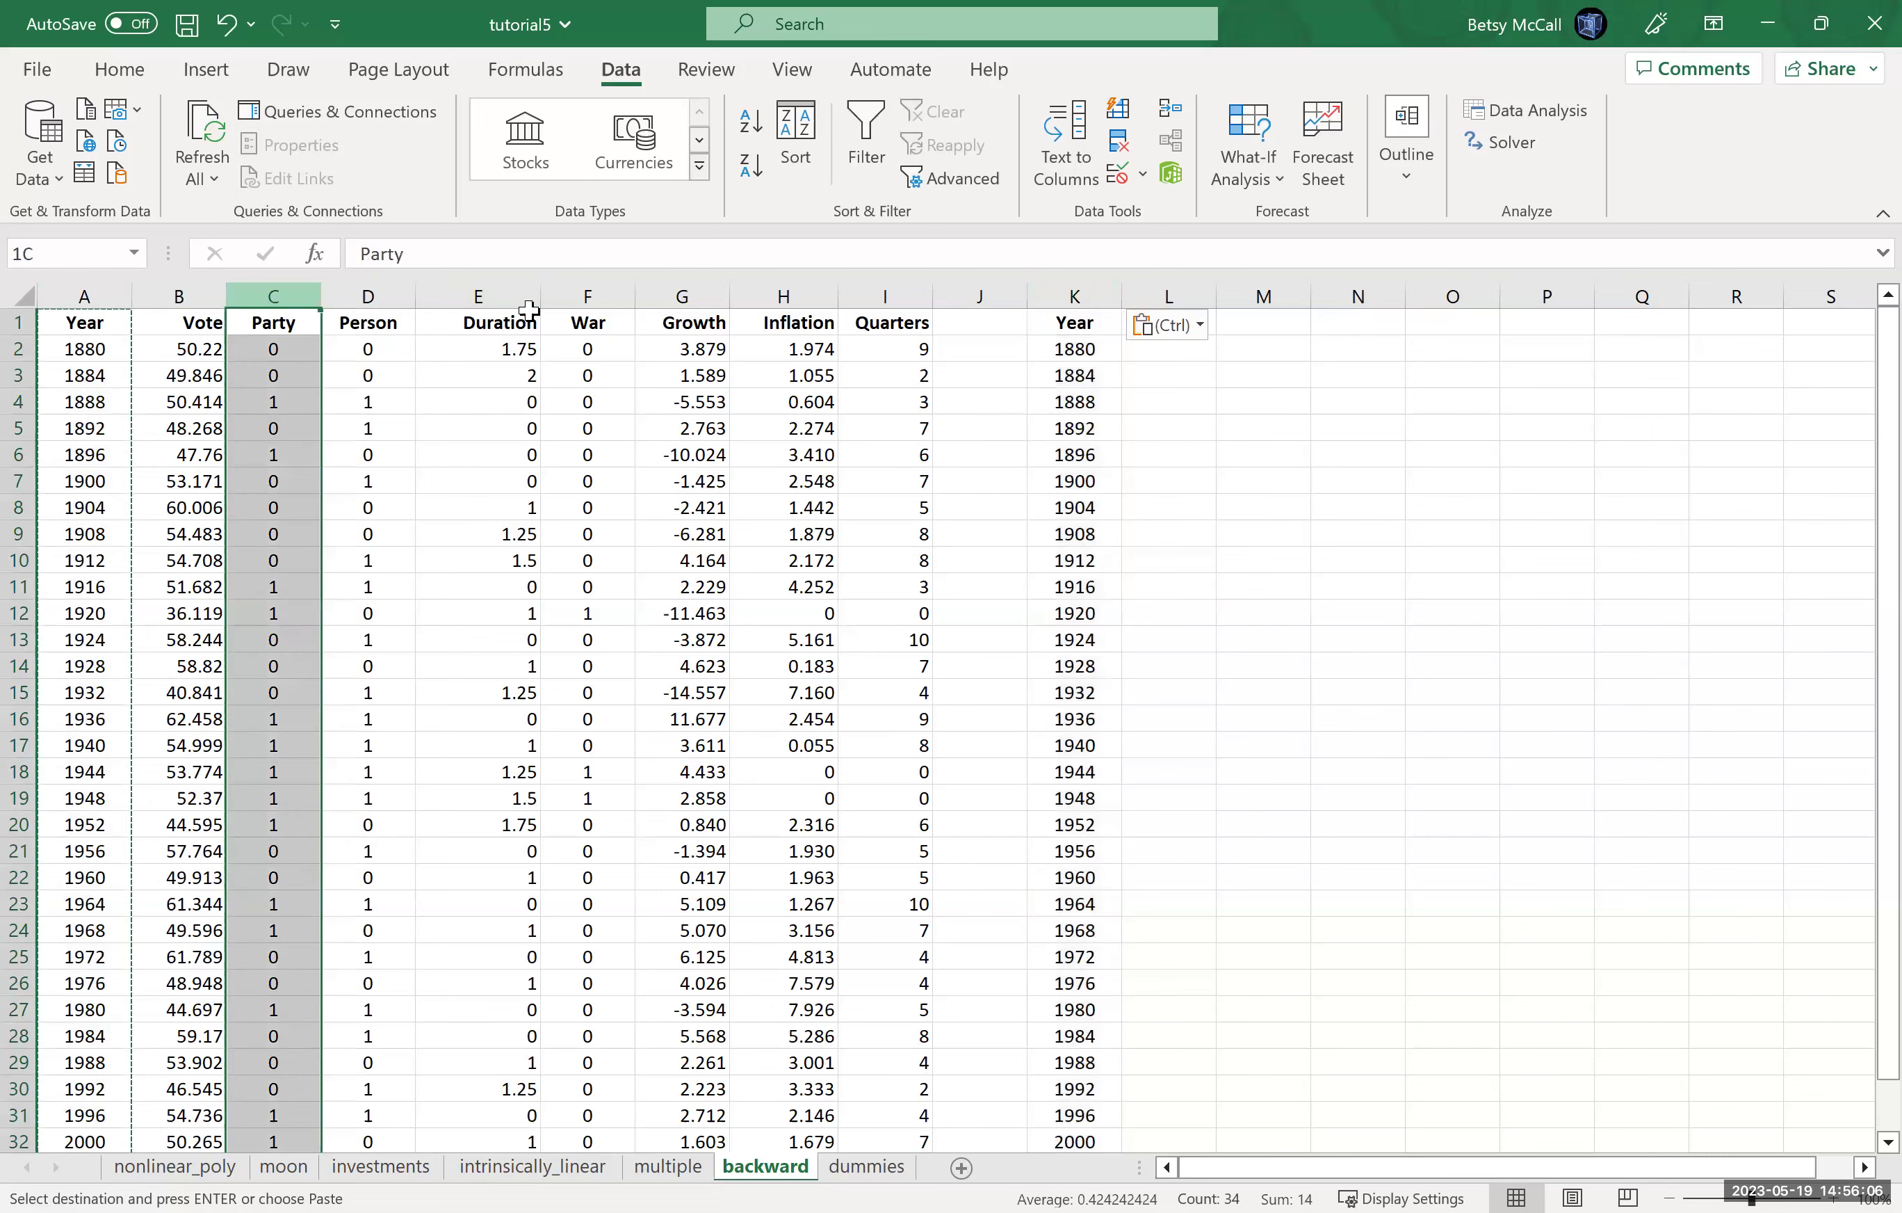
key(ctrl+shift+Right)
key(ctrl+c)
click(1151, 323)
key(ctrl+v)
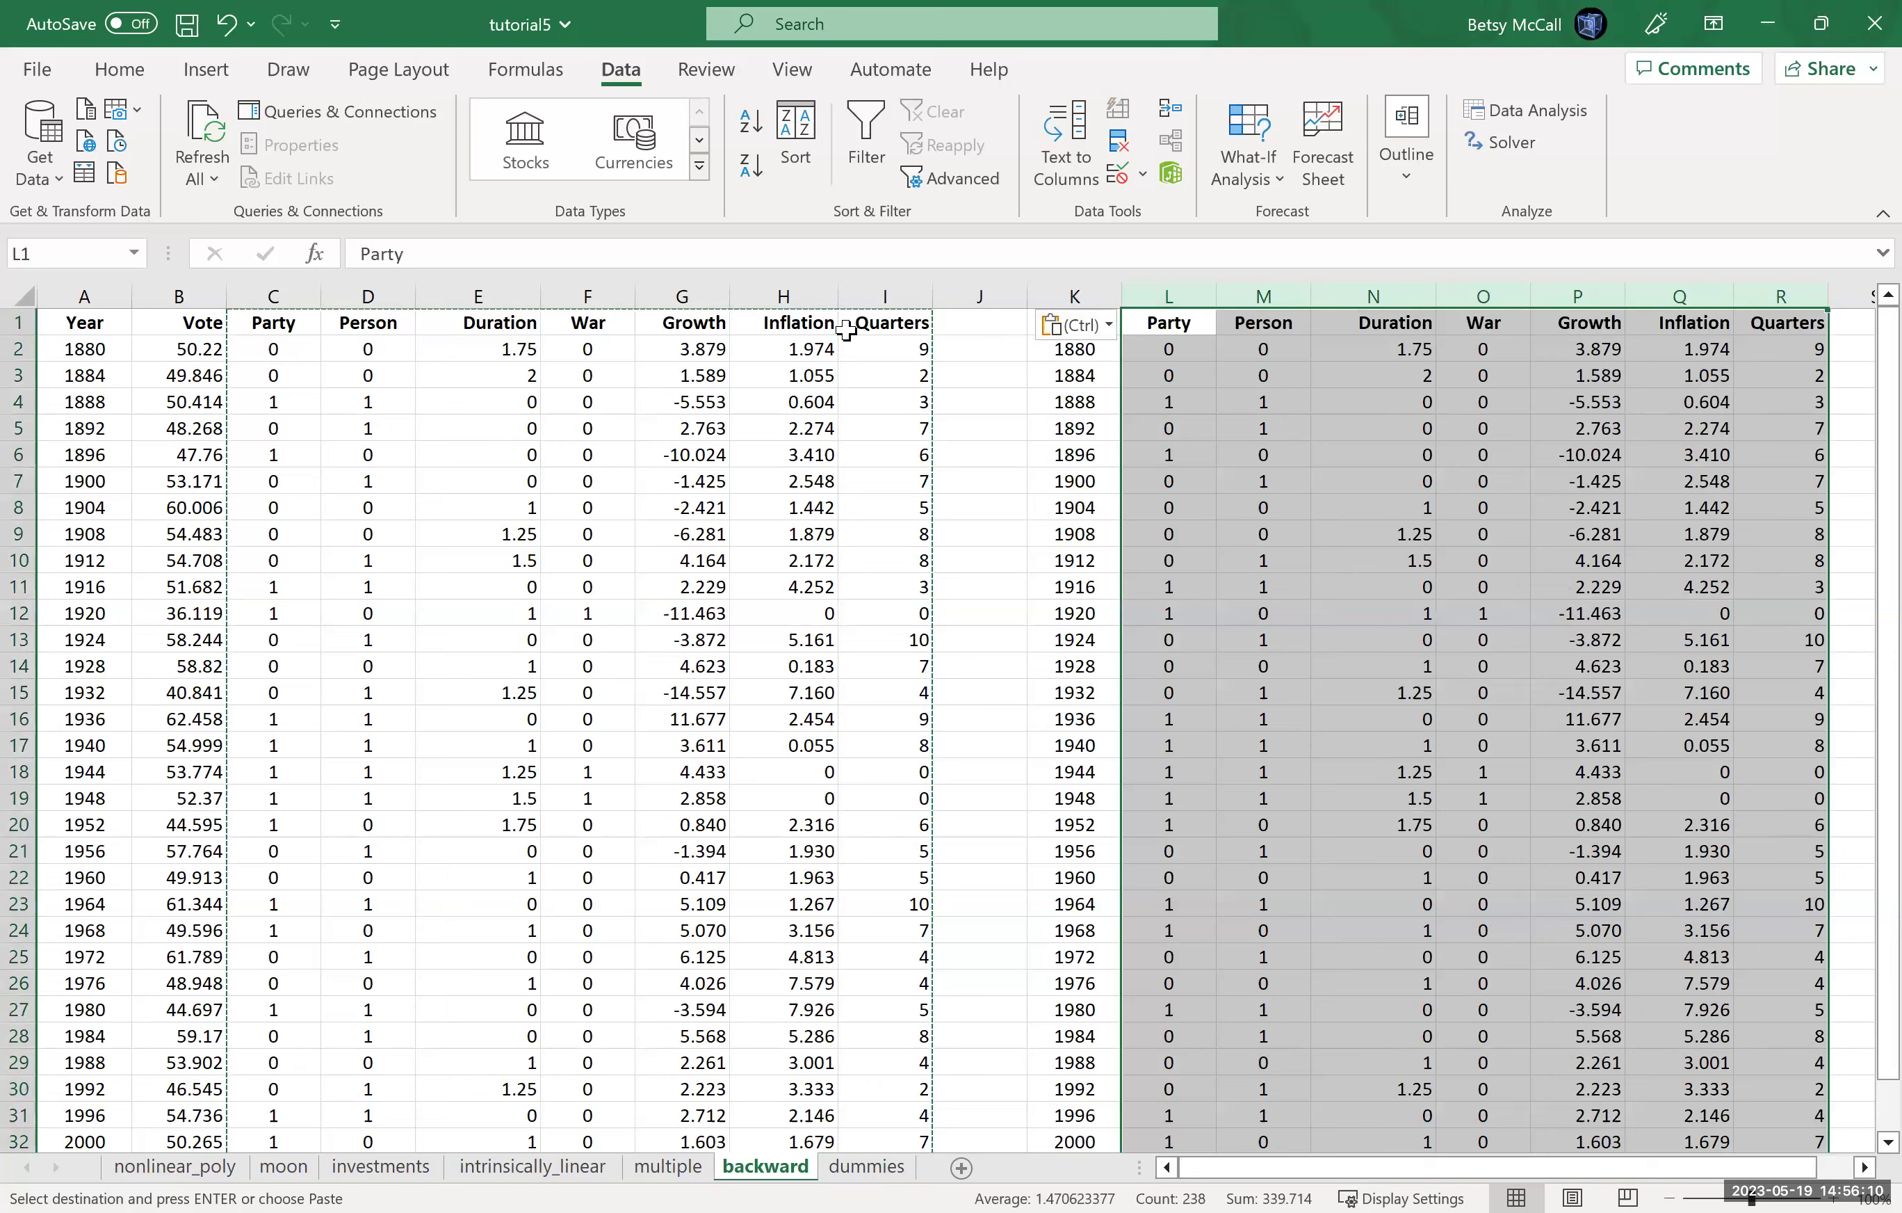
Copy the Vote column and paste it into column S, after the copied Quarters column.
click(185, 295)
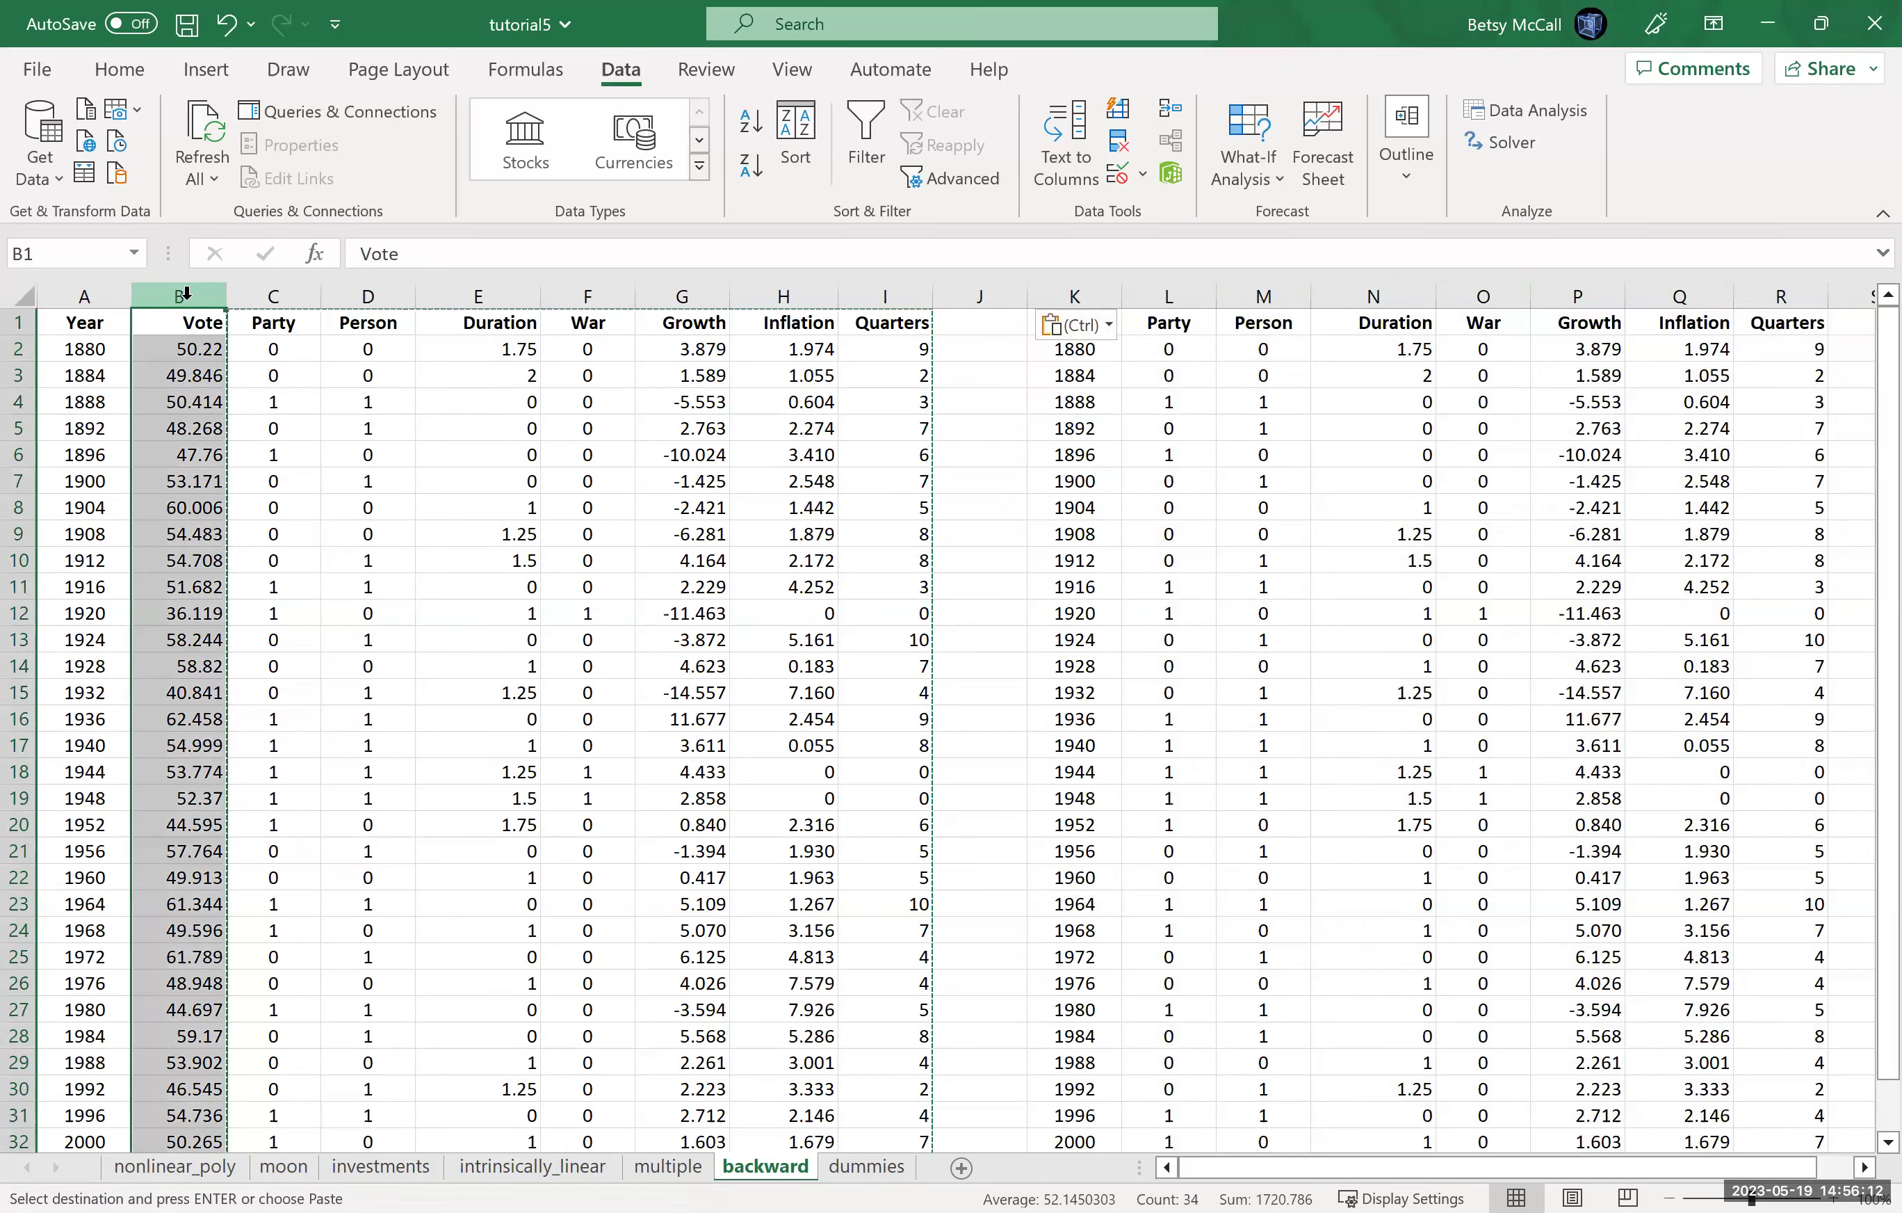
click(1865, 1168)
click(1864, 1168)
click(1865, 1168)
click(1592, 322)
key(ctrl+v)
Select cell U1 and open the Correlation tool from Data Analysis.
click(1865, 1167)
click(1865, 1167)
click(1865, 1167)
click(1864, 1167)
click(1864, 1167)
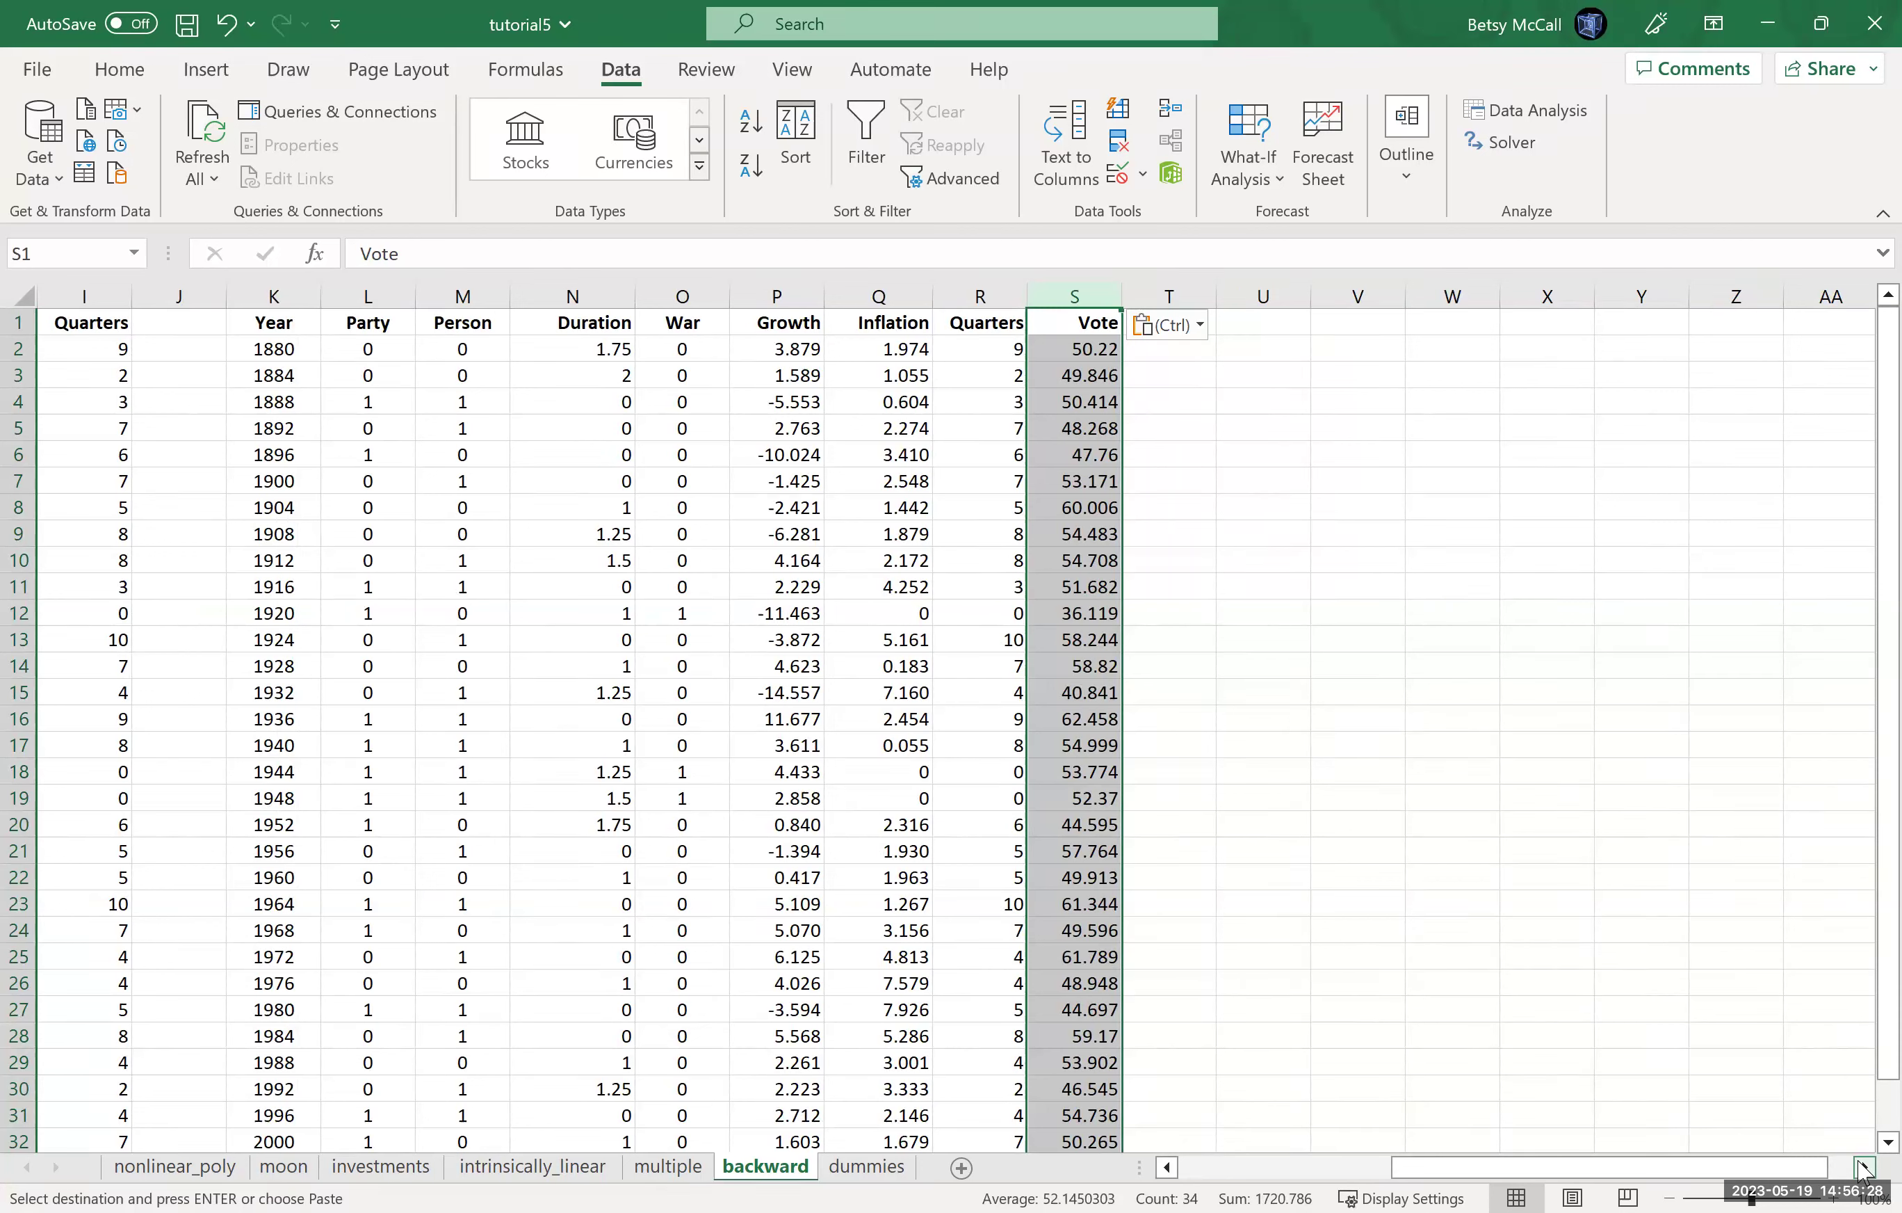
click(1263, 324)
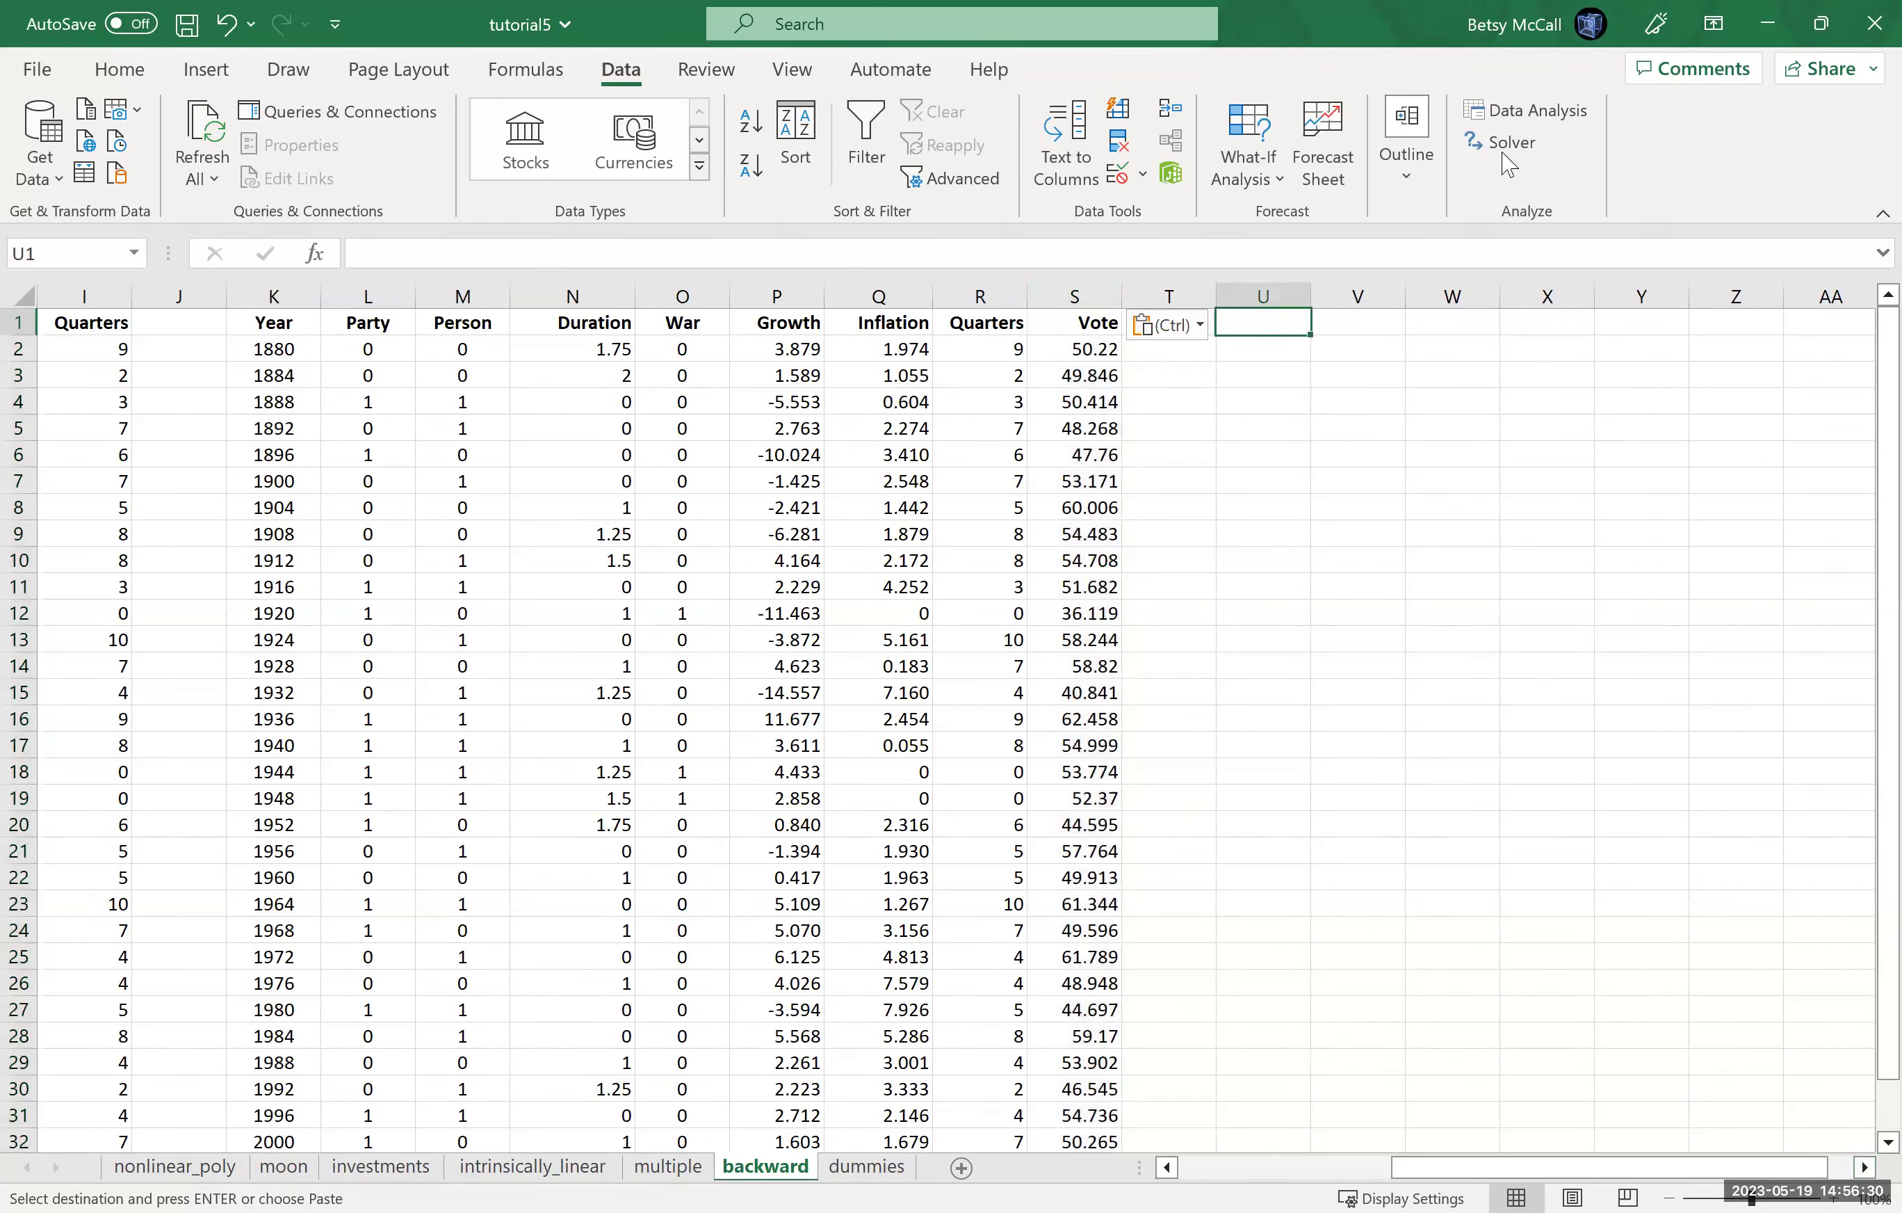
click(1516, 114)
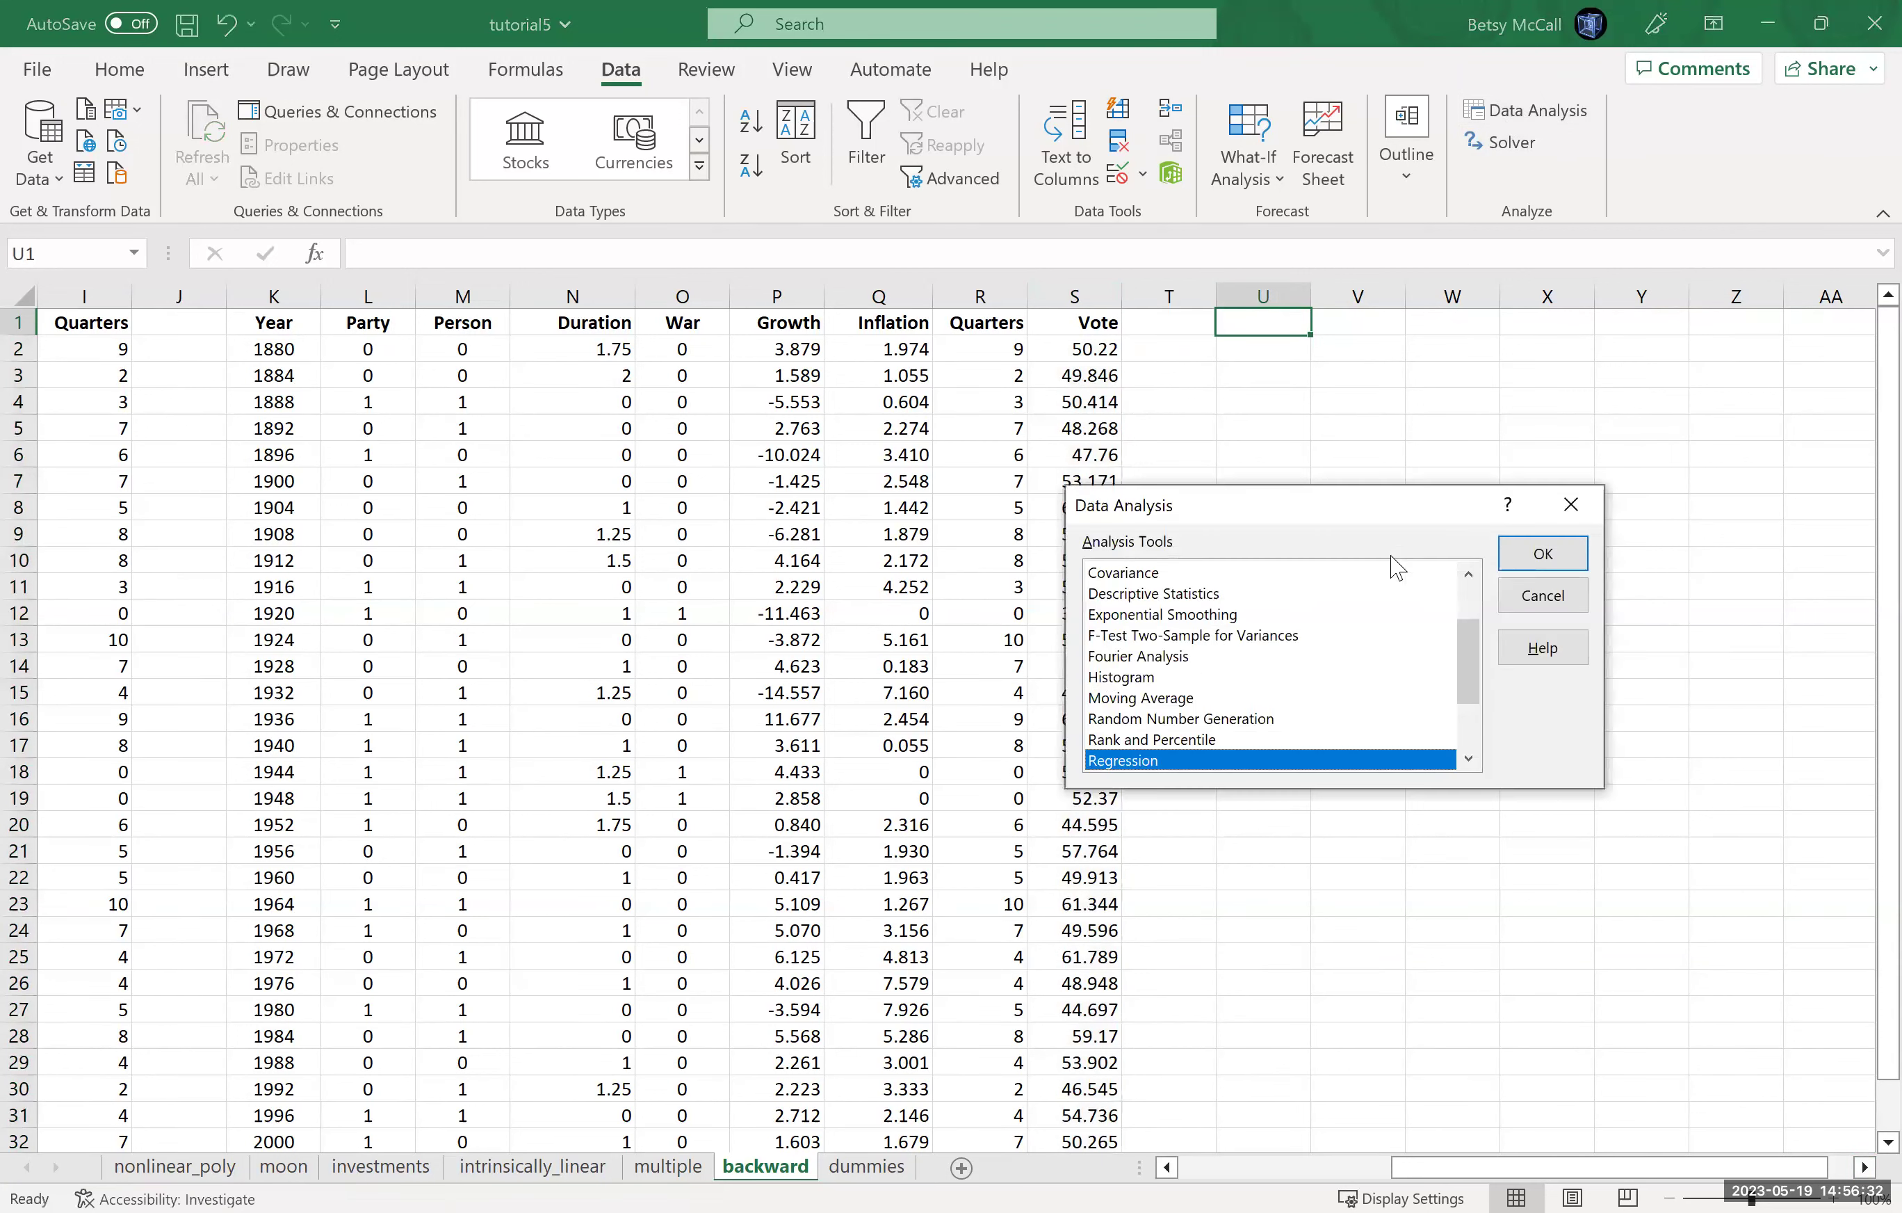
click(1469, 573)
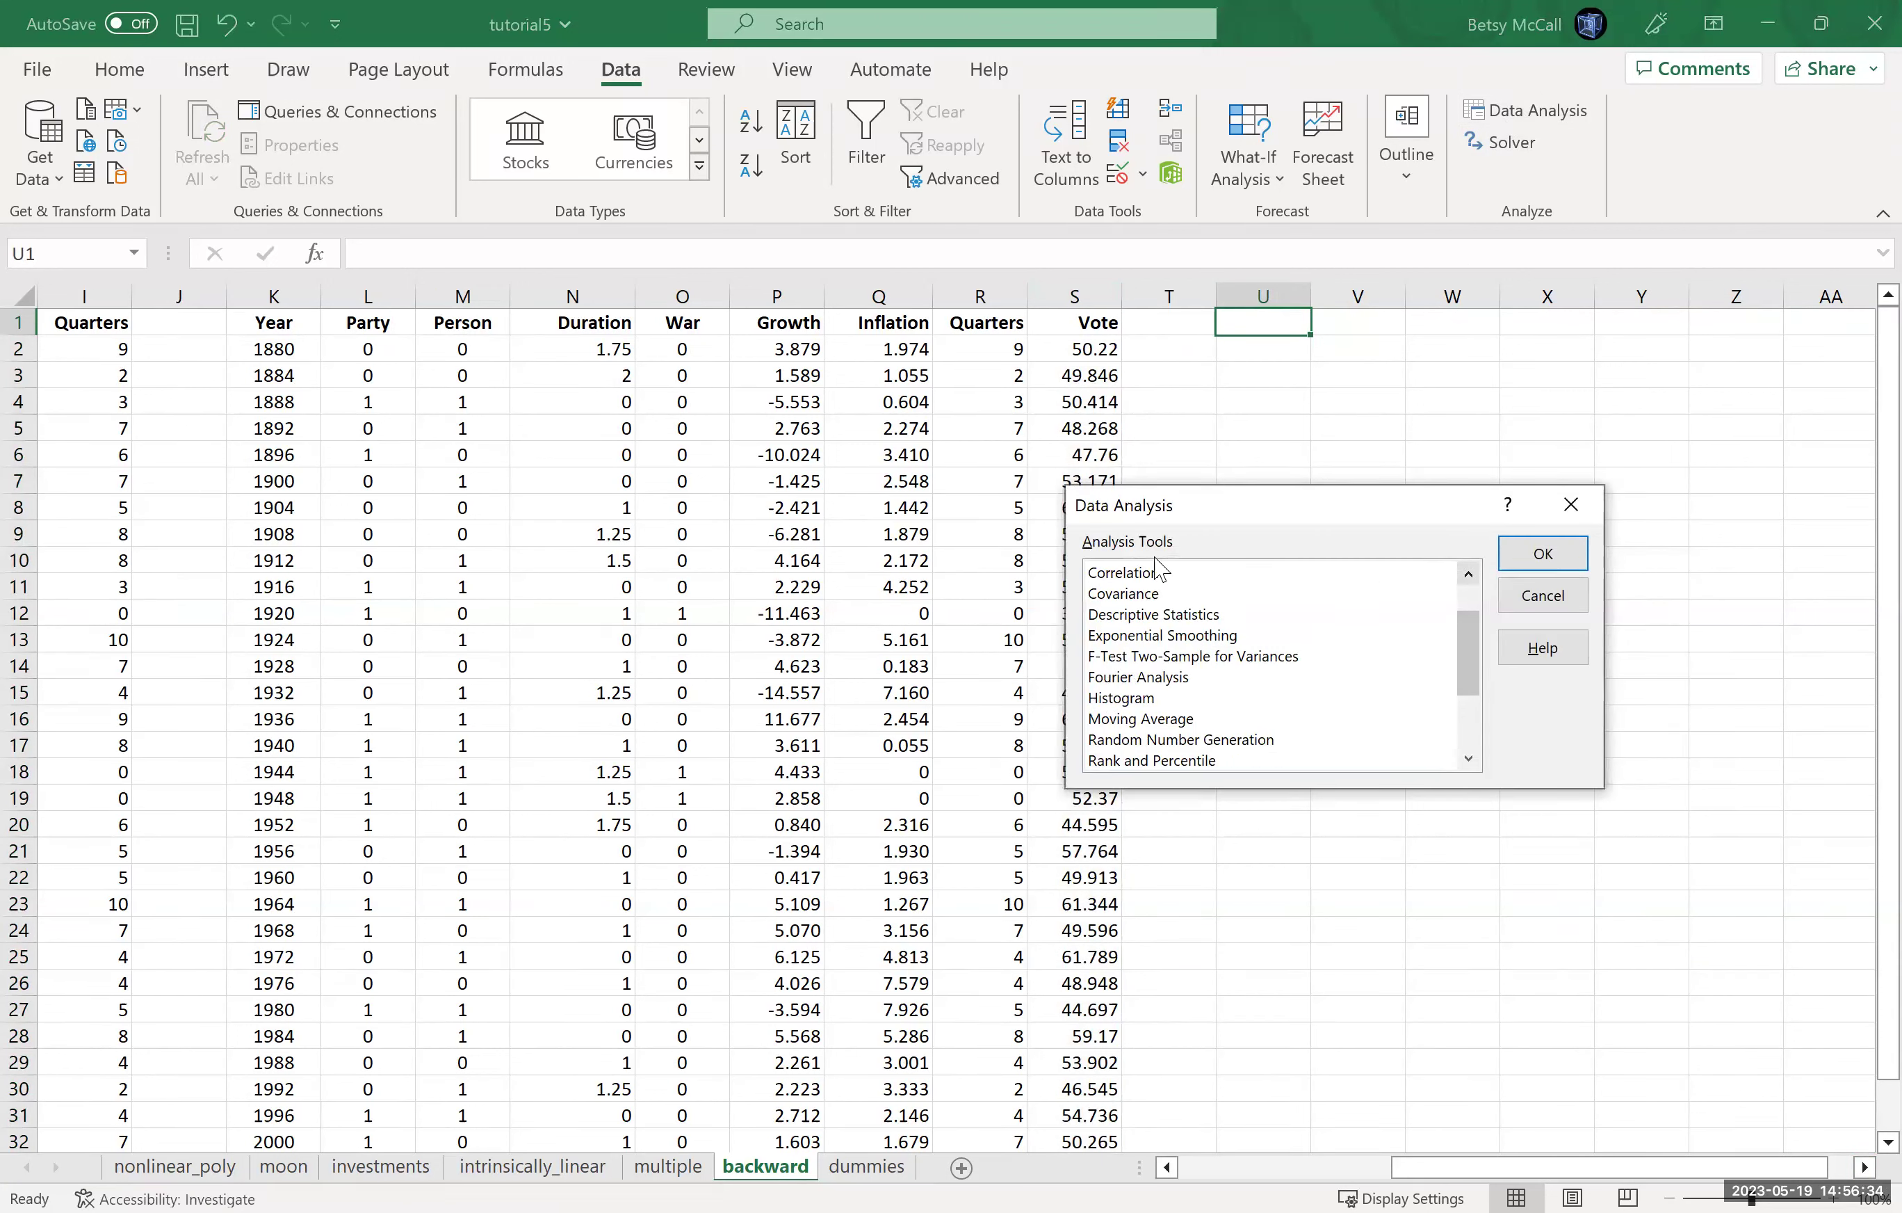
click(1163, 573)
click(1549, 552)
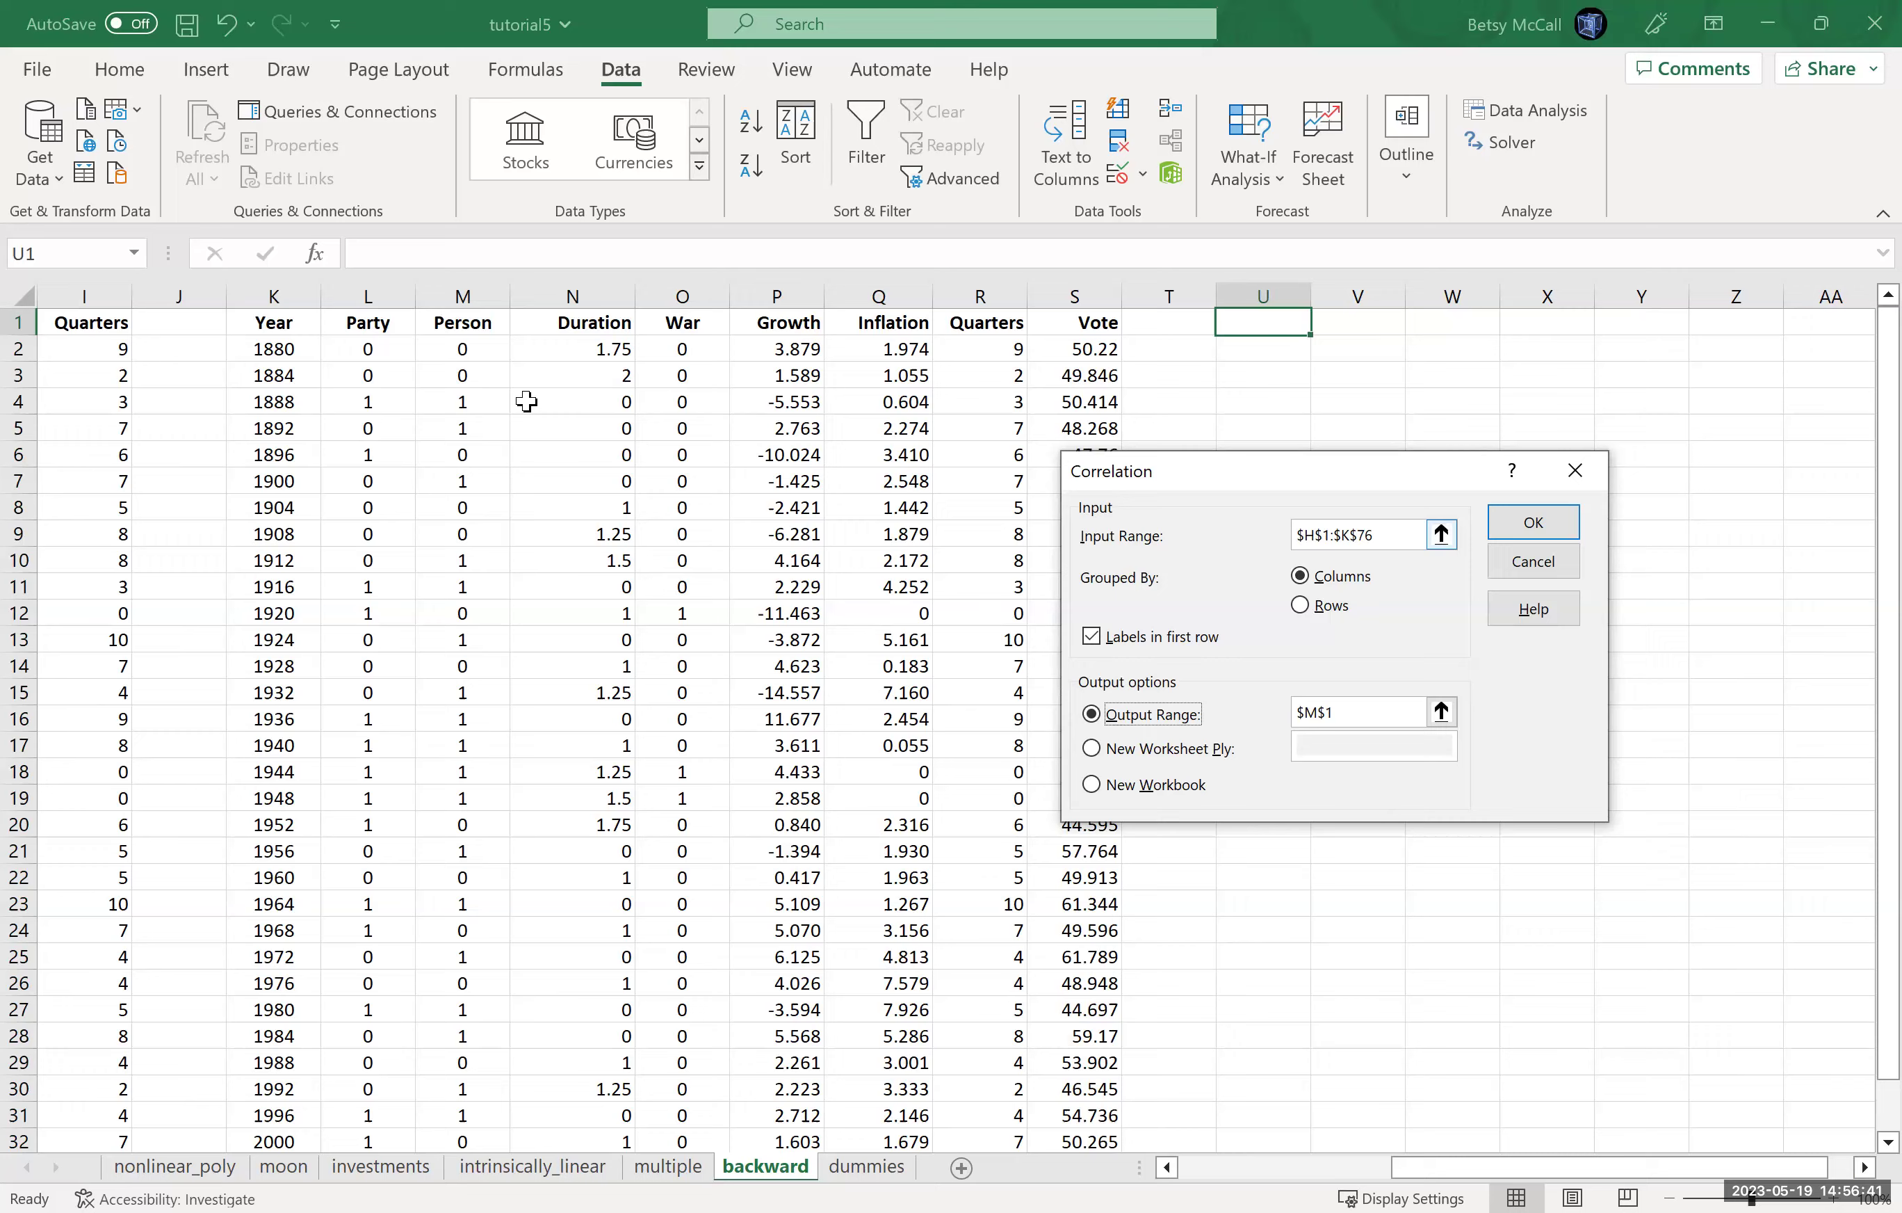
Run the correlation on input range $K$1:$S$34 with the output range set to $U$1.
click(380, 349)
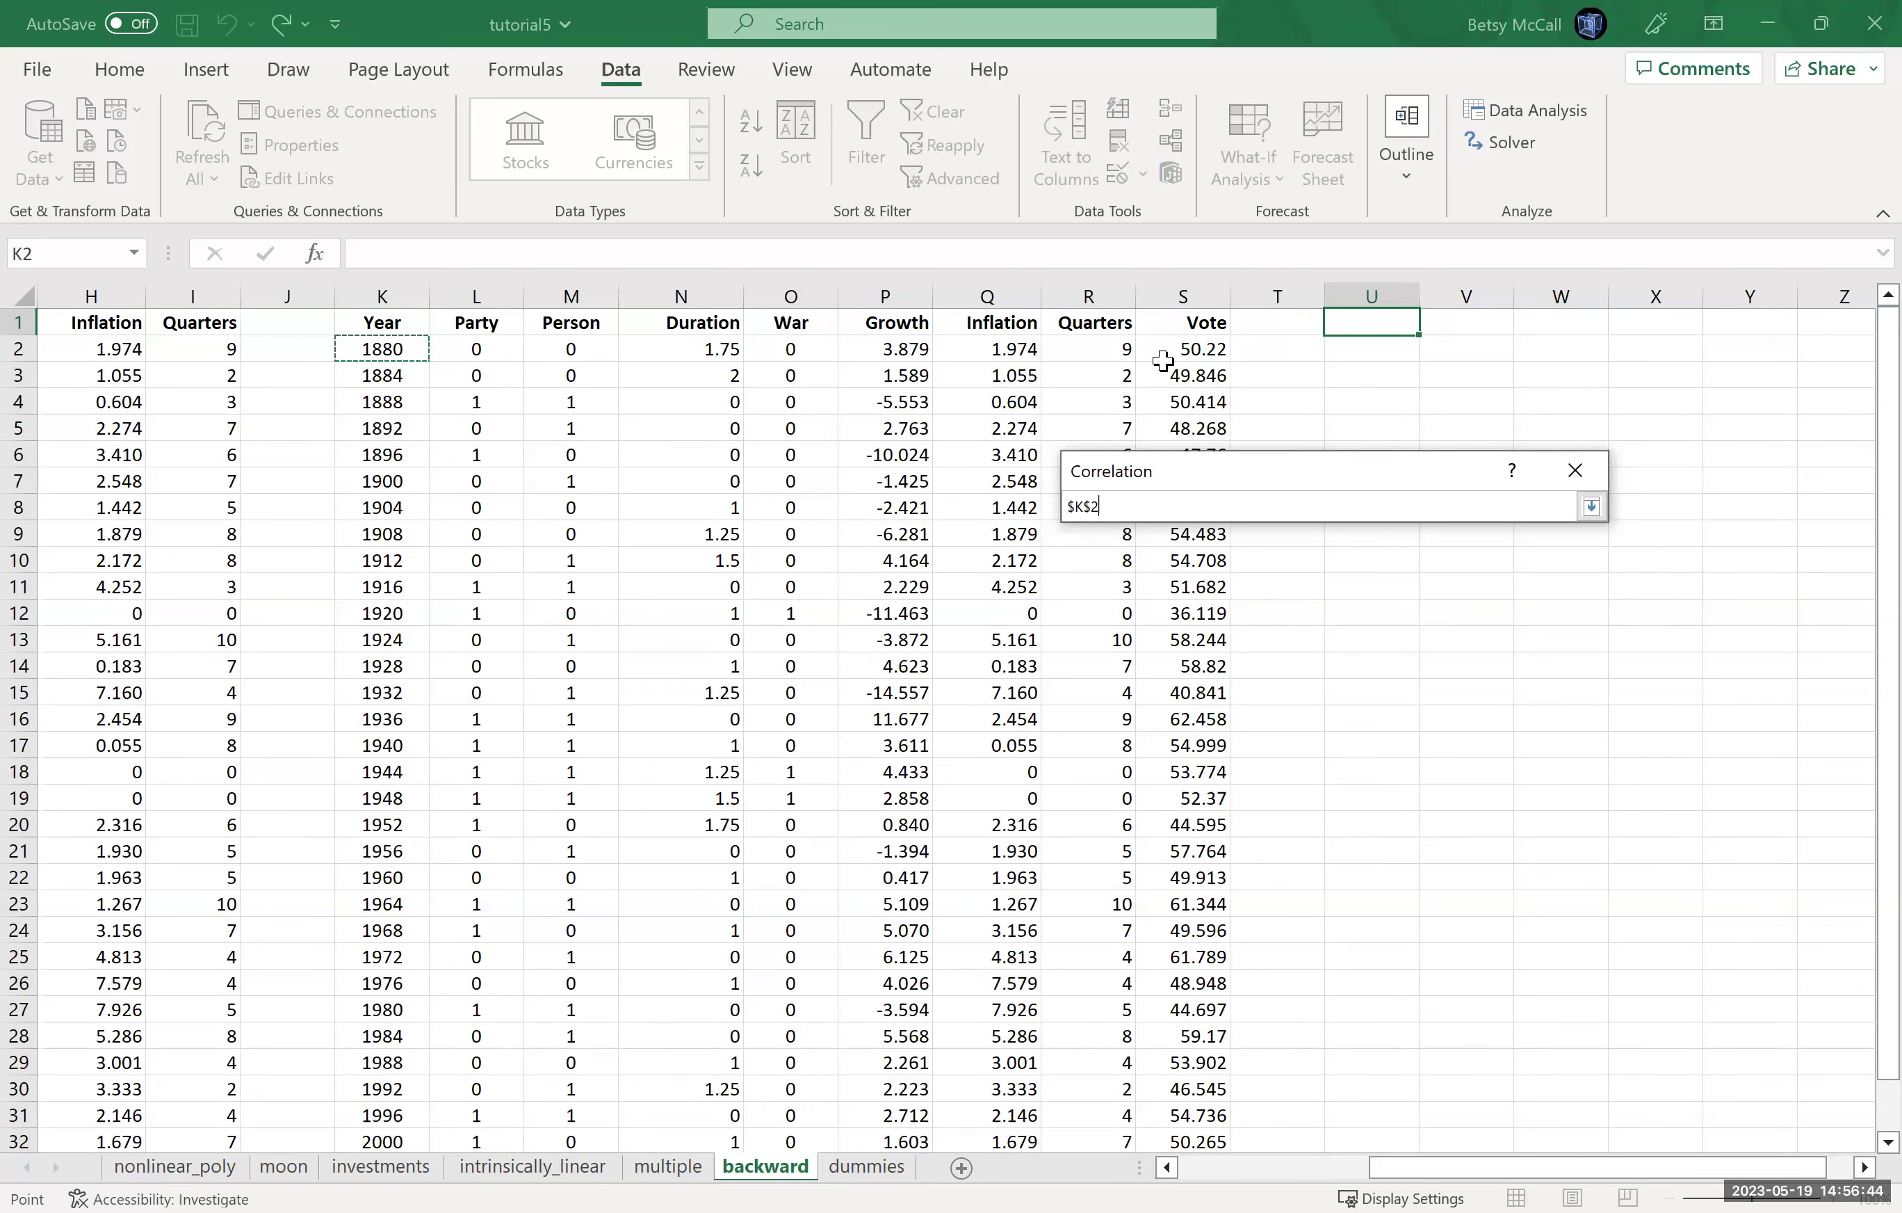
click(404, 326)
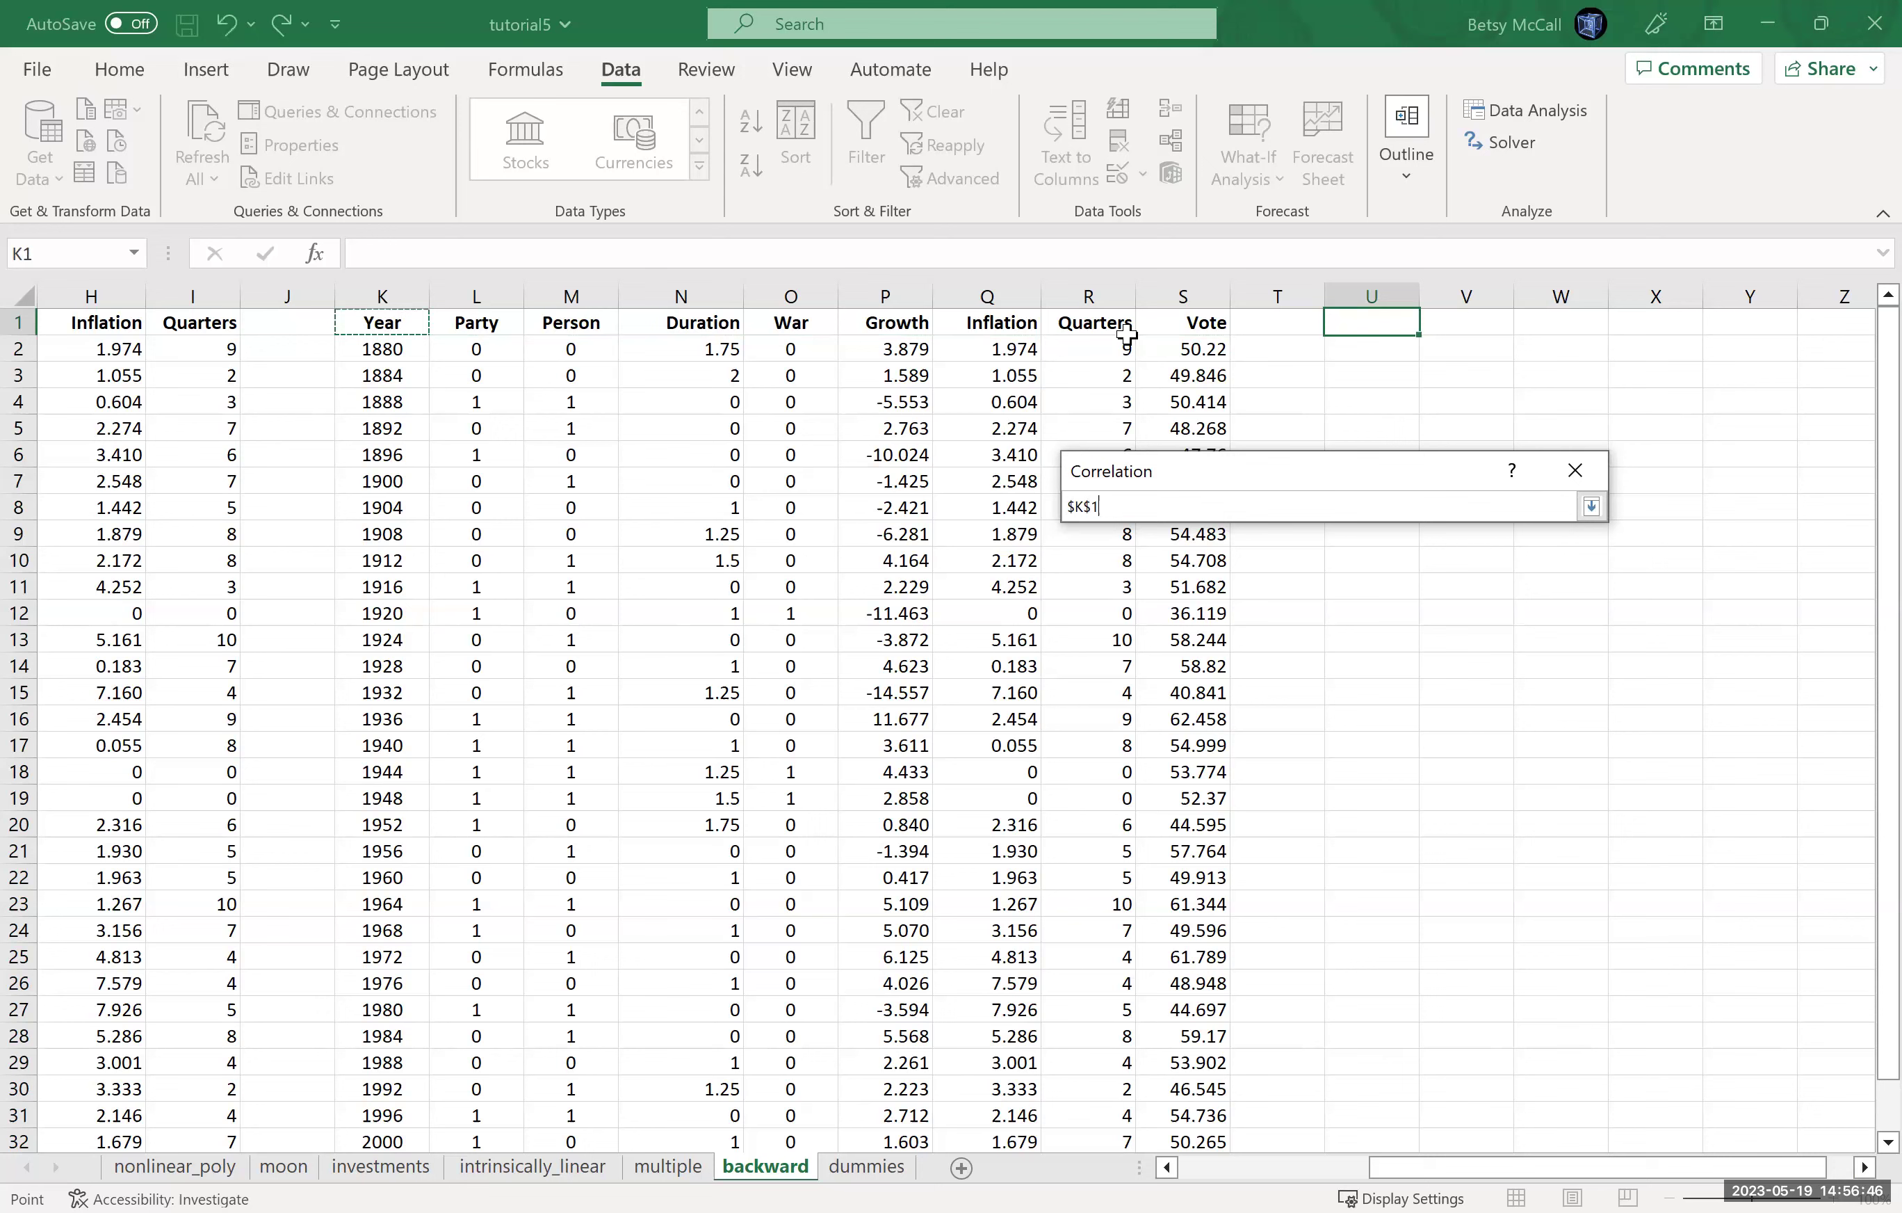
drag(1195, 1177, 1209, 1088)
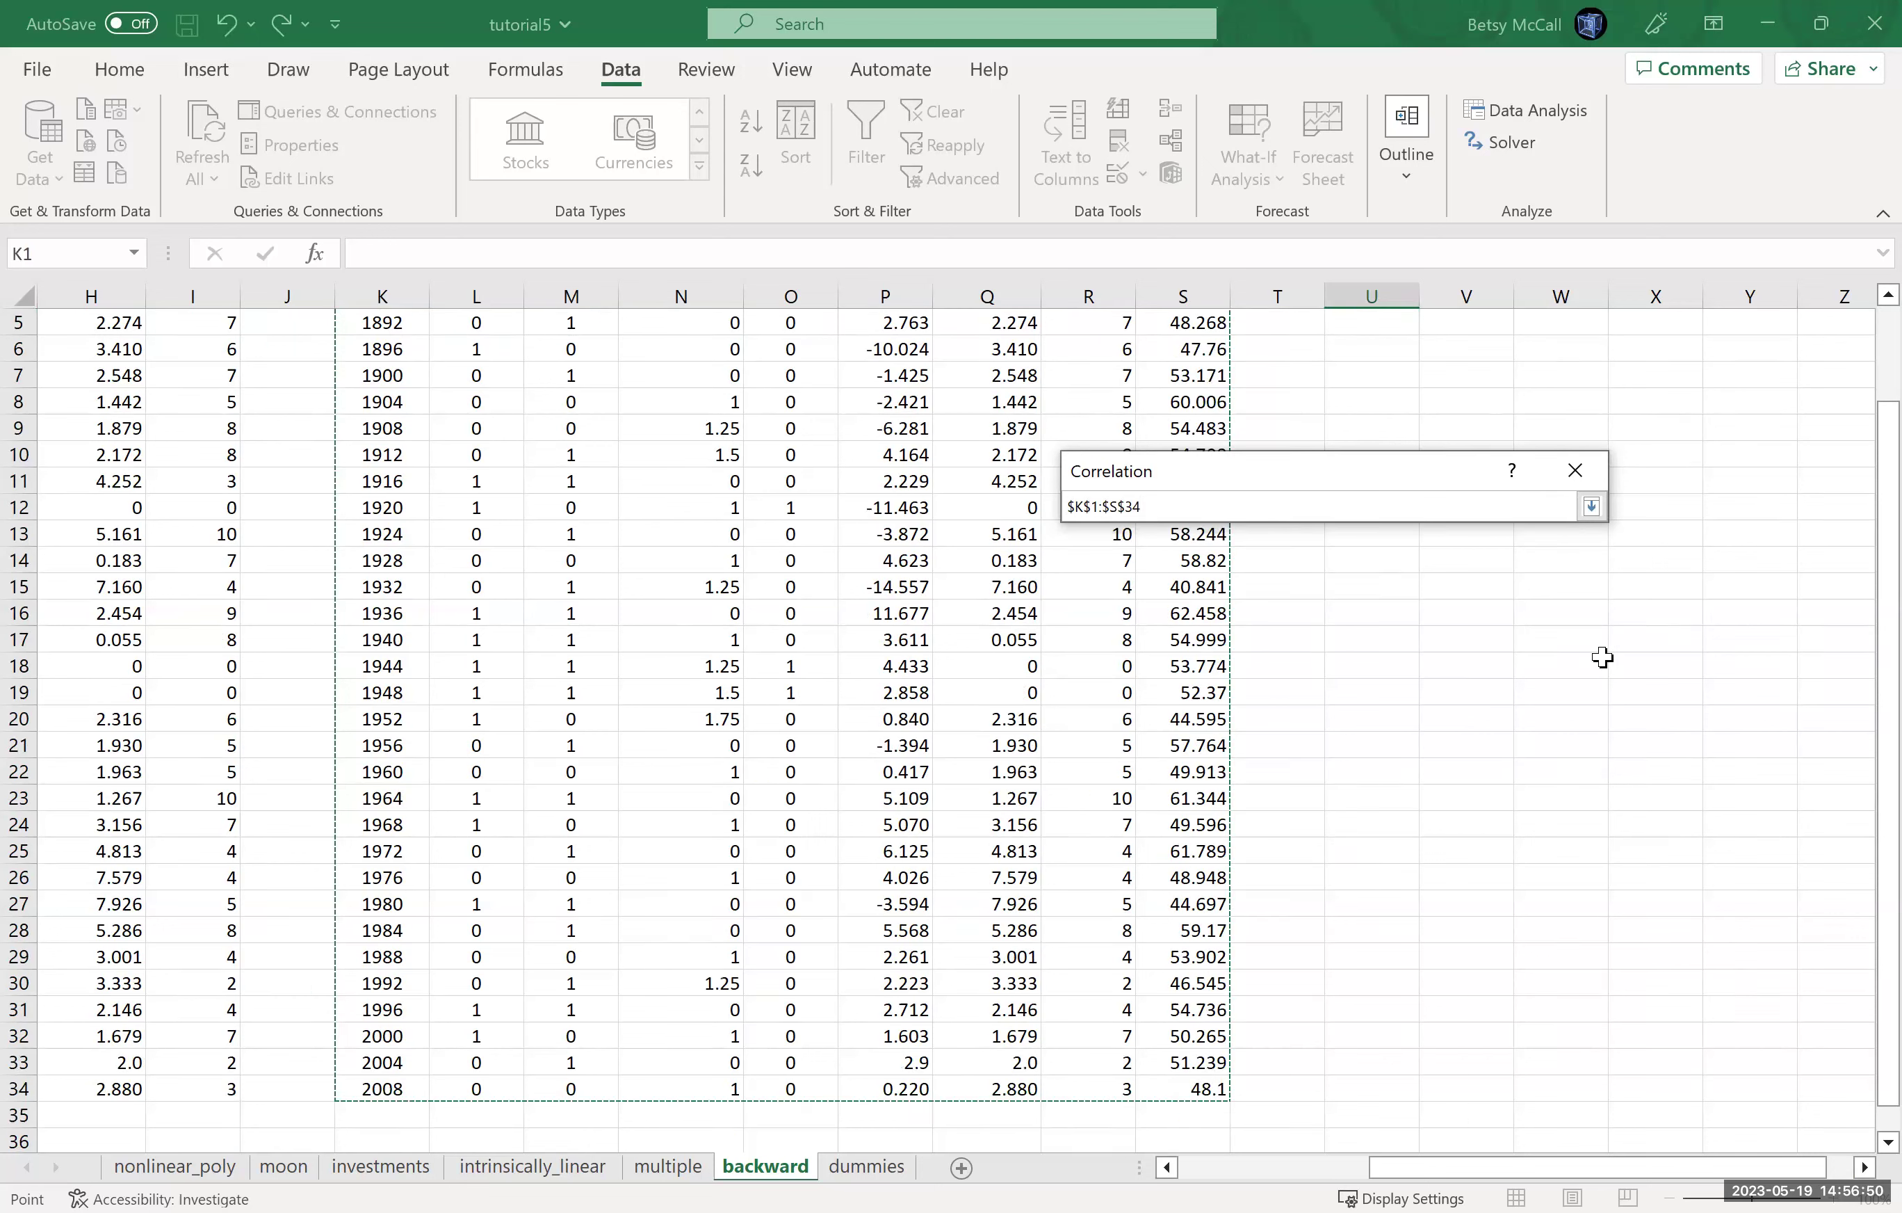
click(1591, 507)
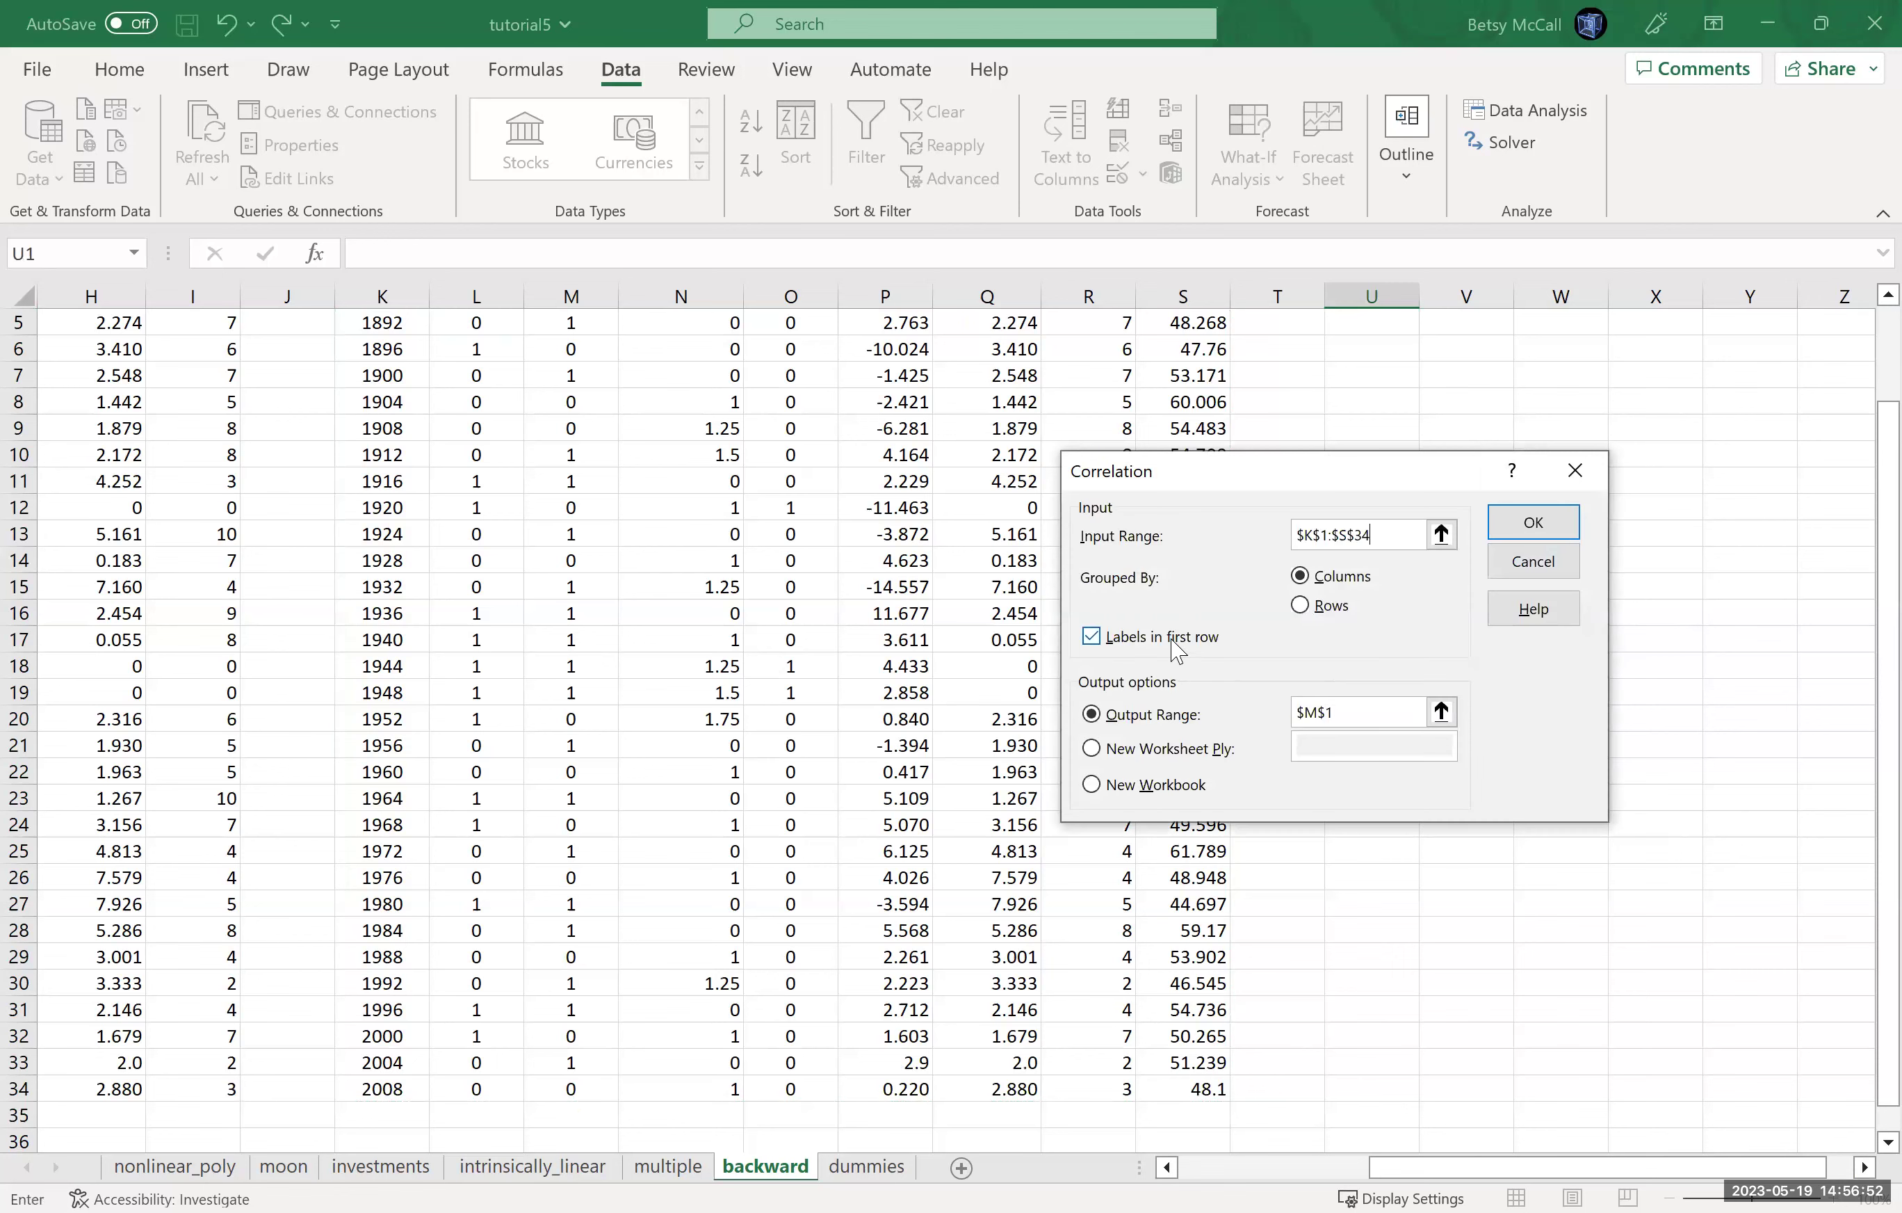
click(1441, 712)
click(1372, 322)
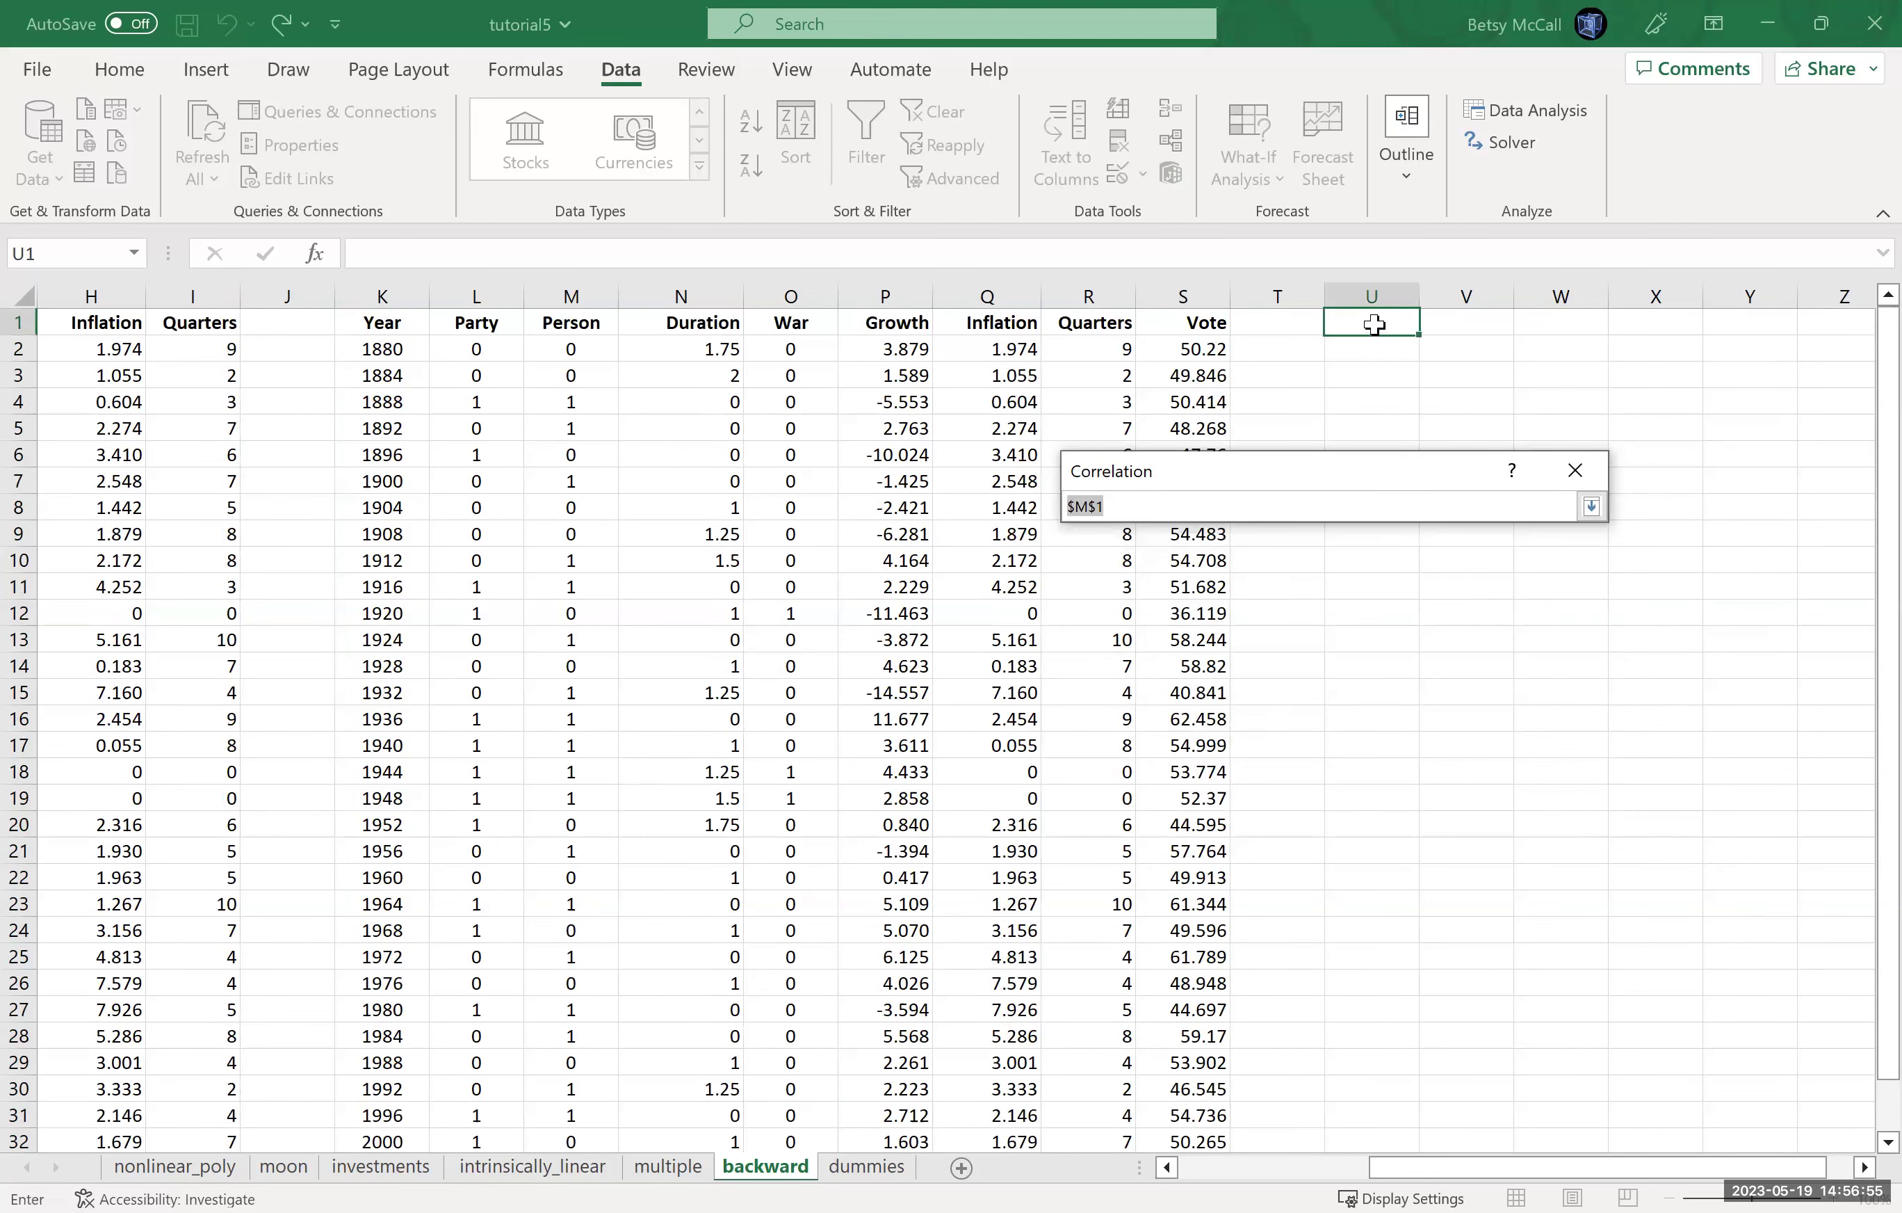
click(1591, 508)
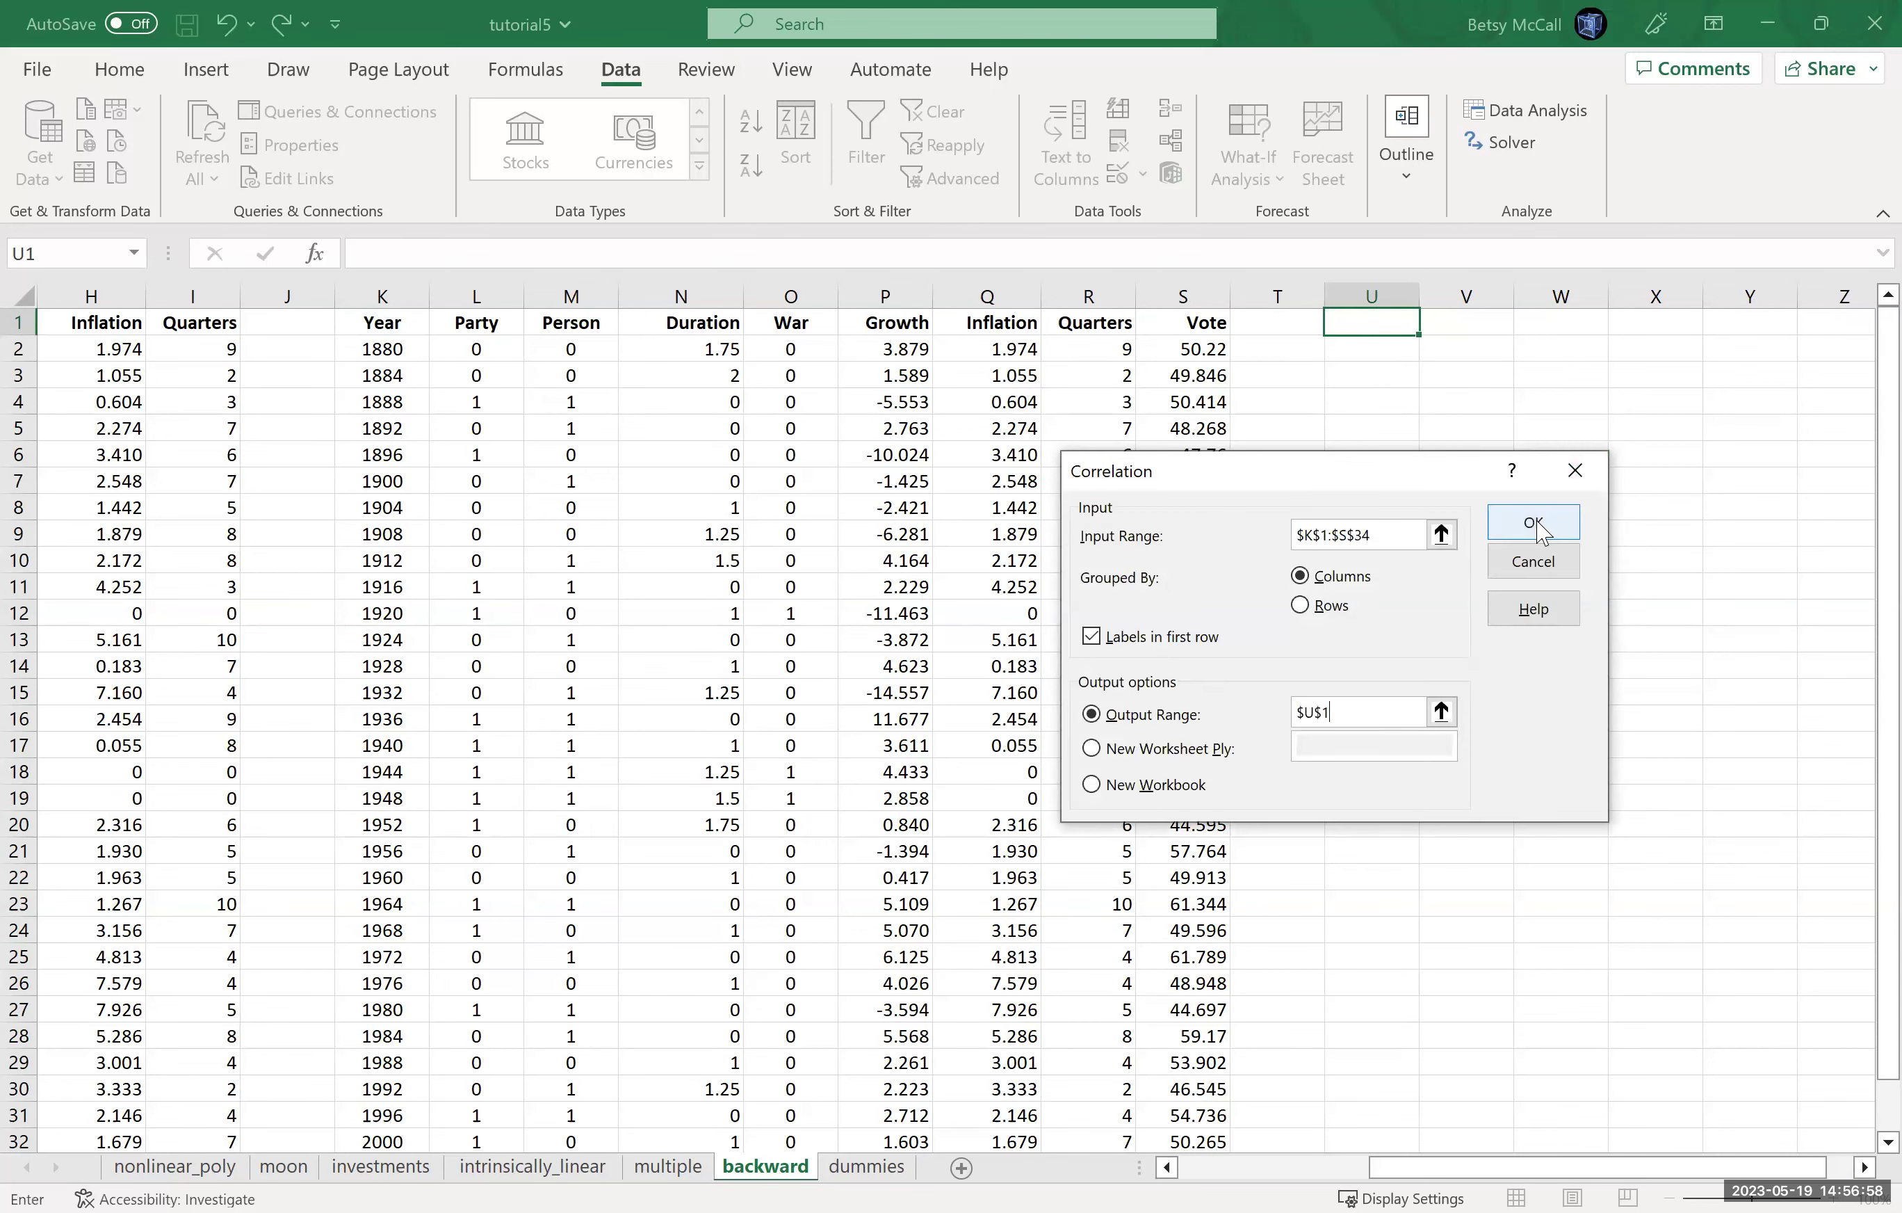
click(1540, 527)
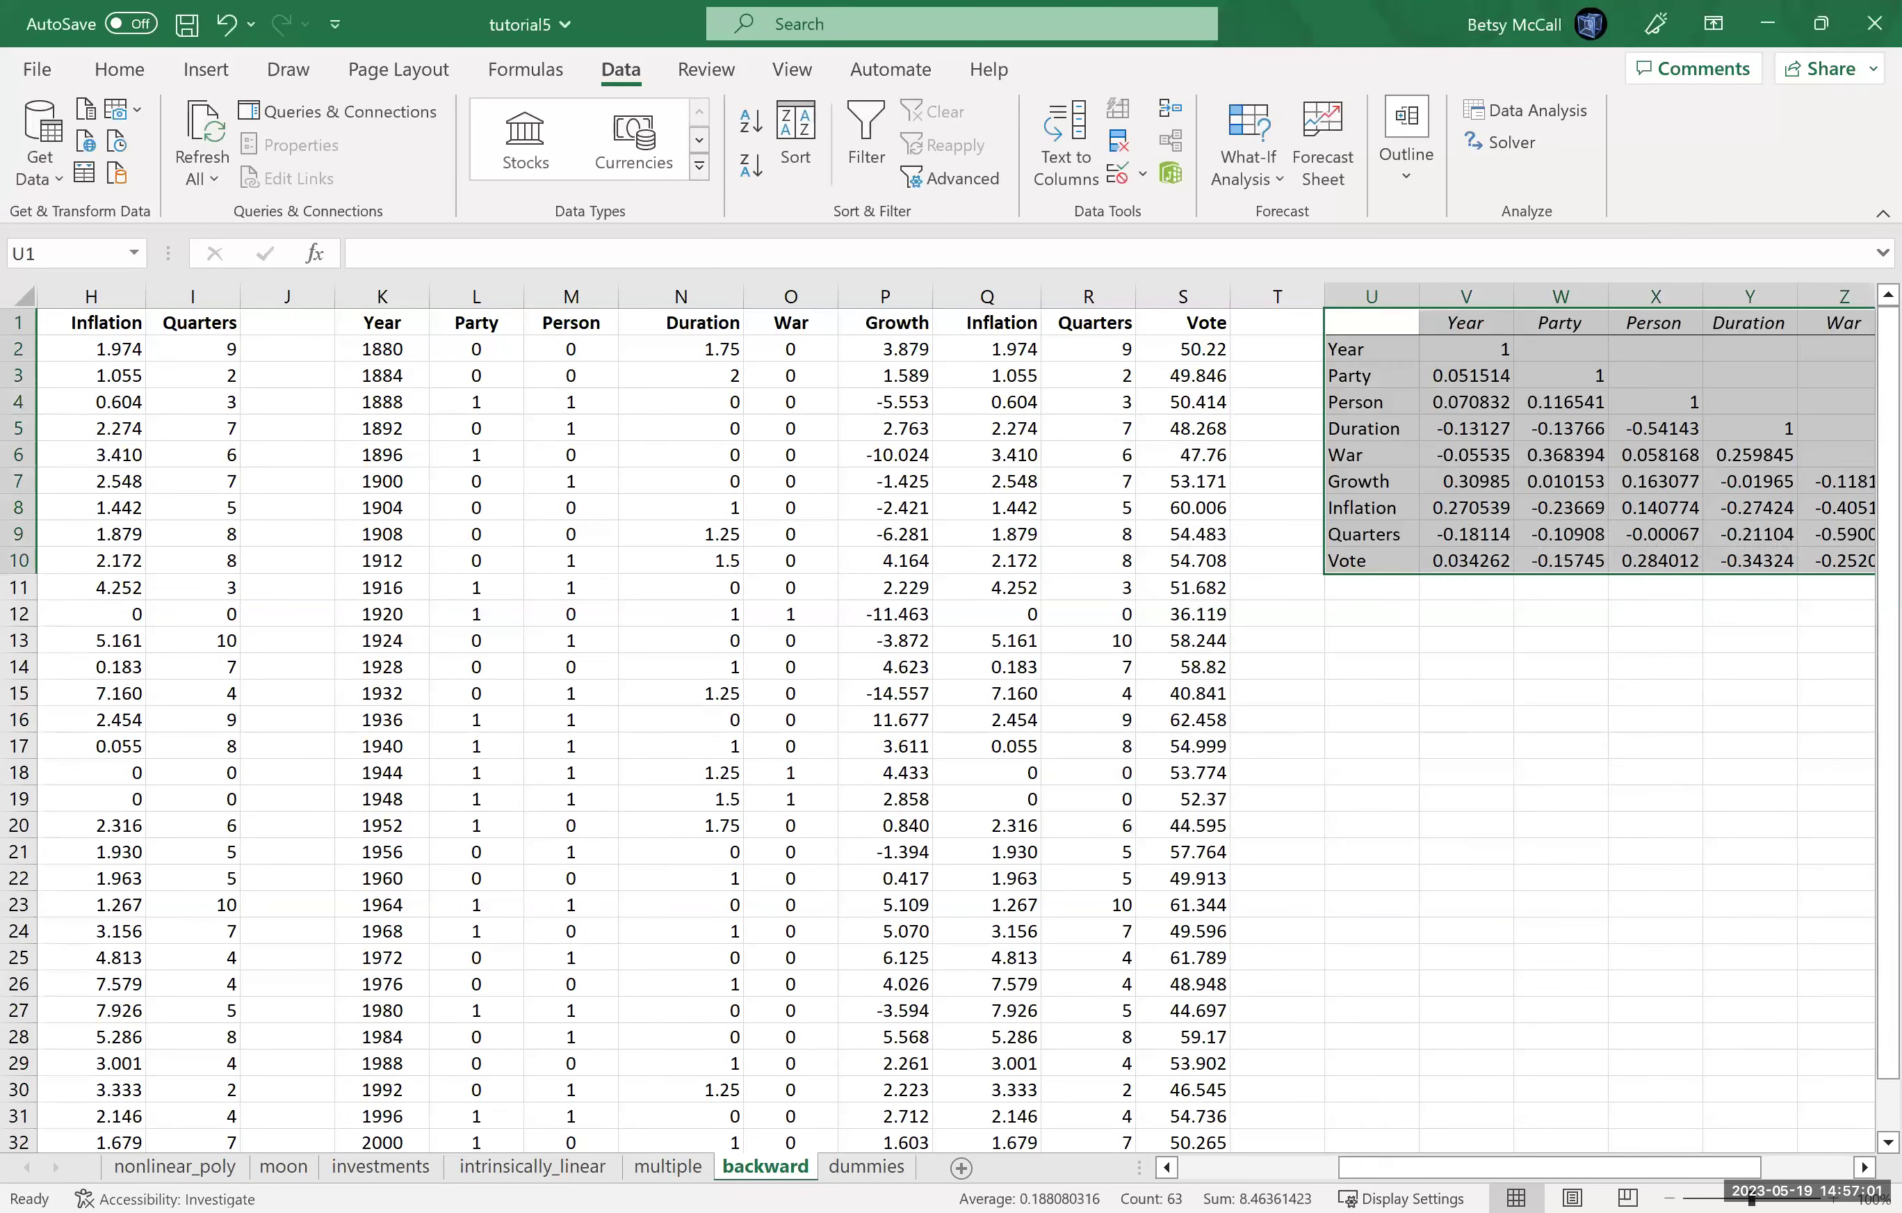
Examine the correlation matrix, checking Vote against Growth and Inflation, and Quarters against War.
click(1864, 1168)
click(1865, 1169)
click(1864, 1168)
click(1864, 1168)
click(1864, 1168)
click(1864, 1168)
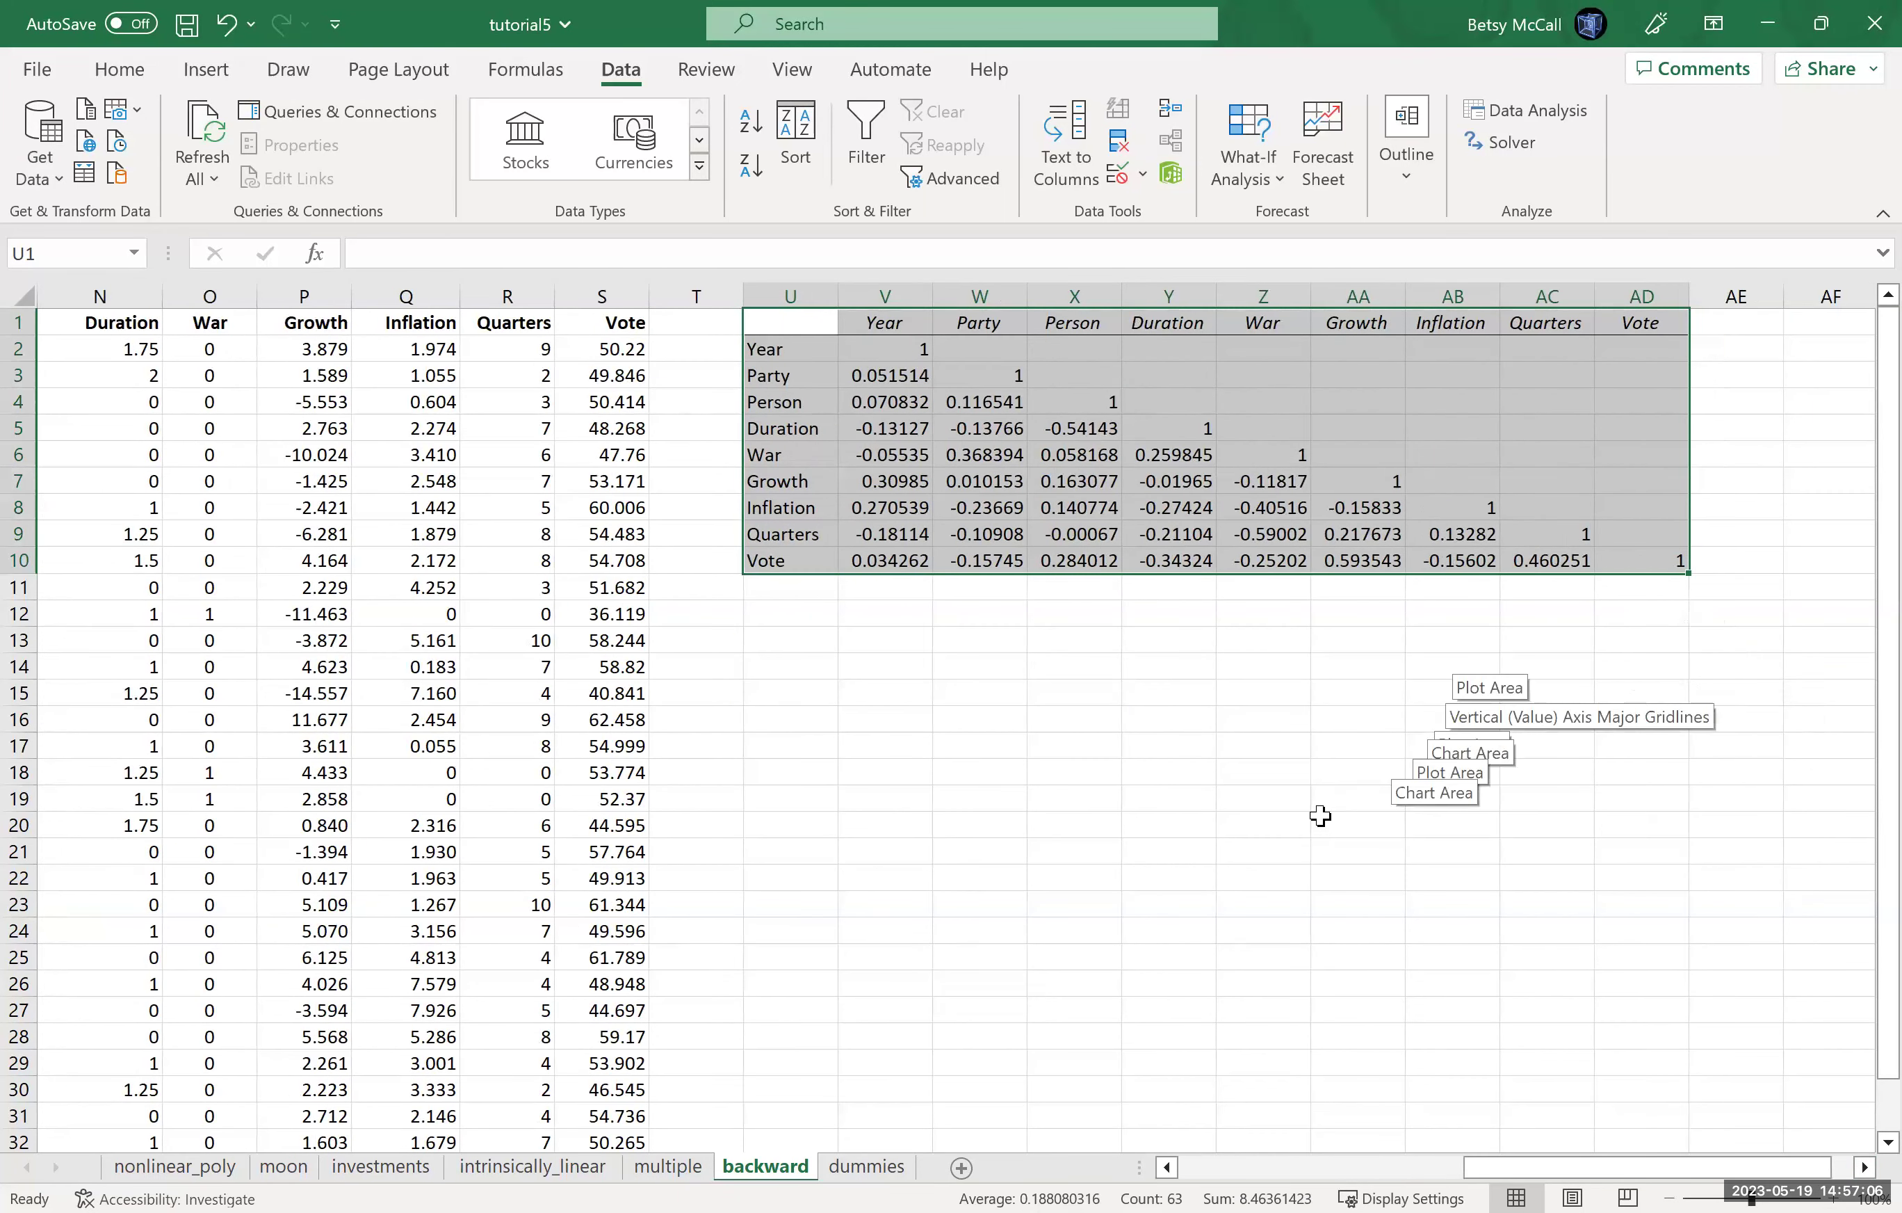
click(1283, 710)
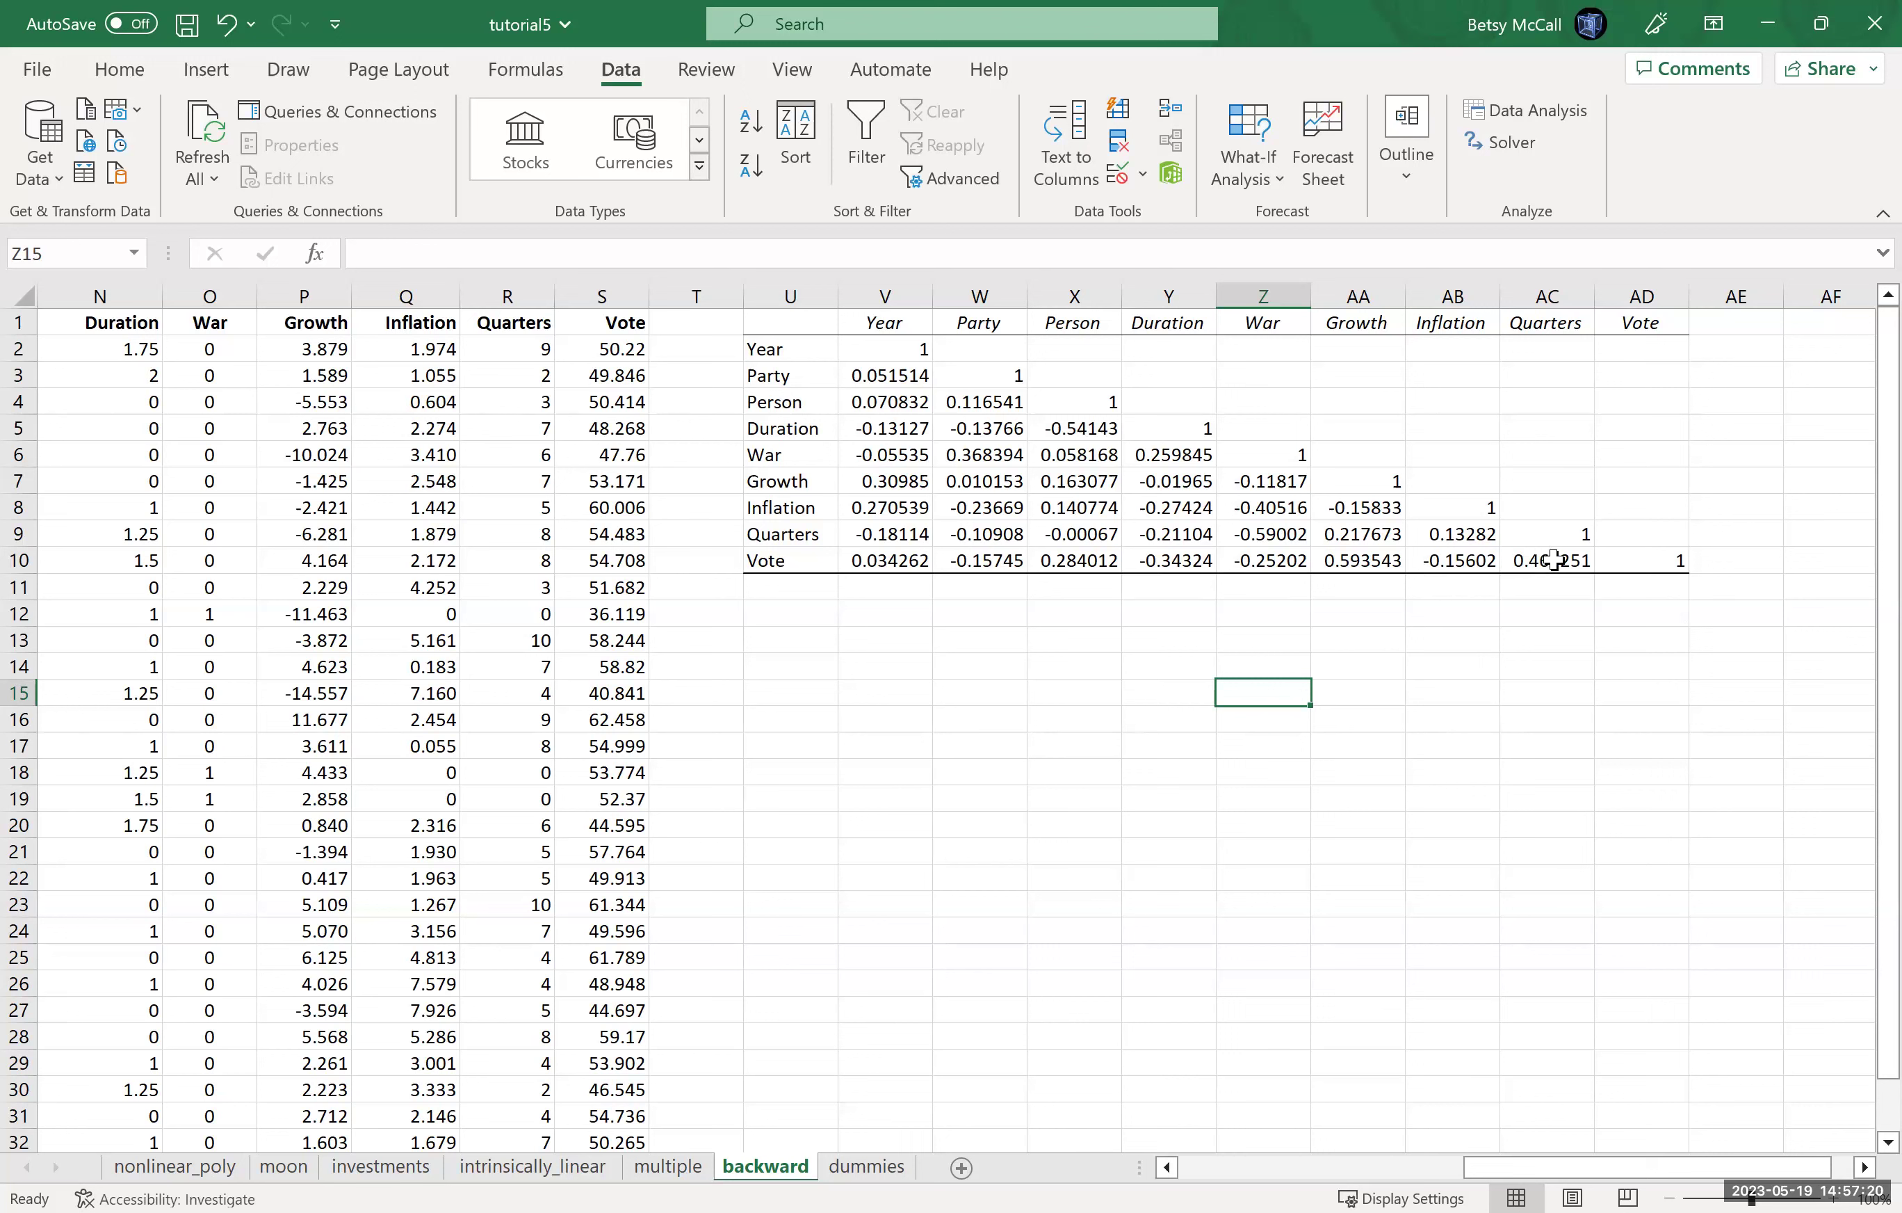
click(1367, 563)
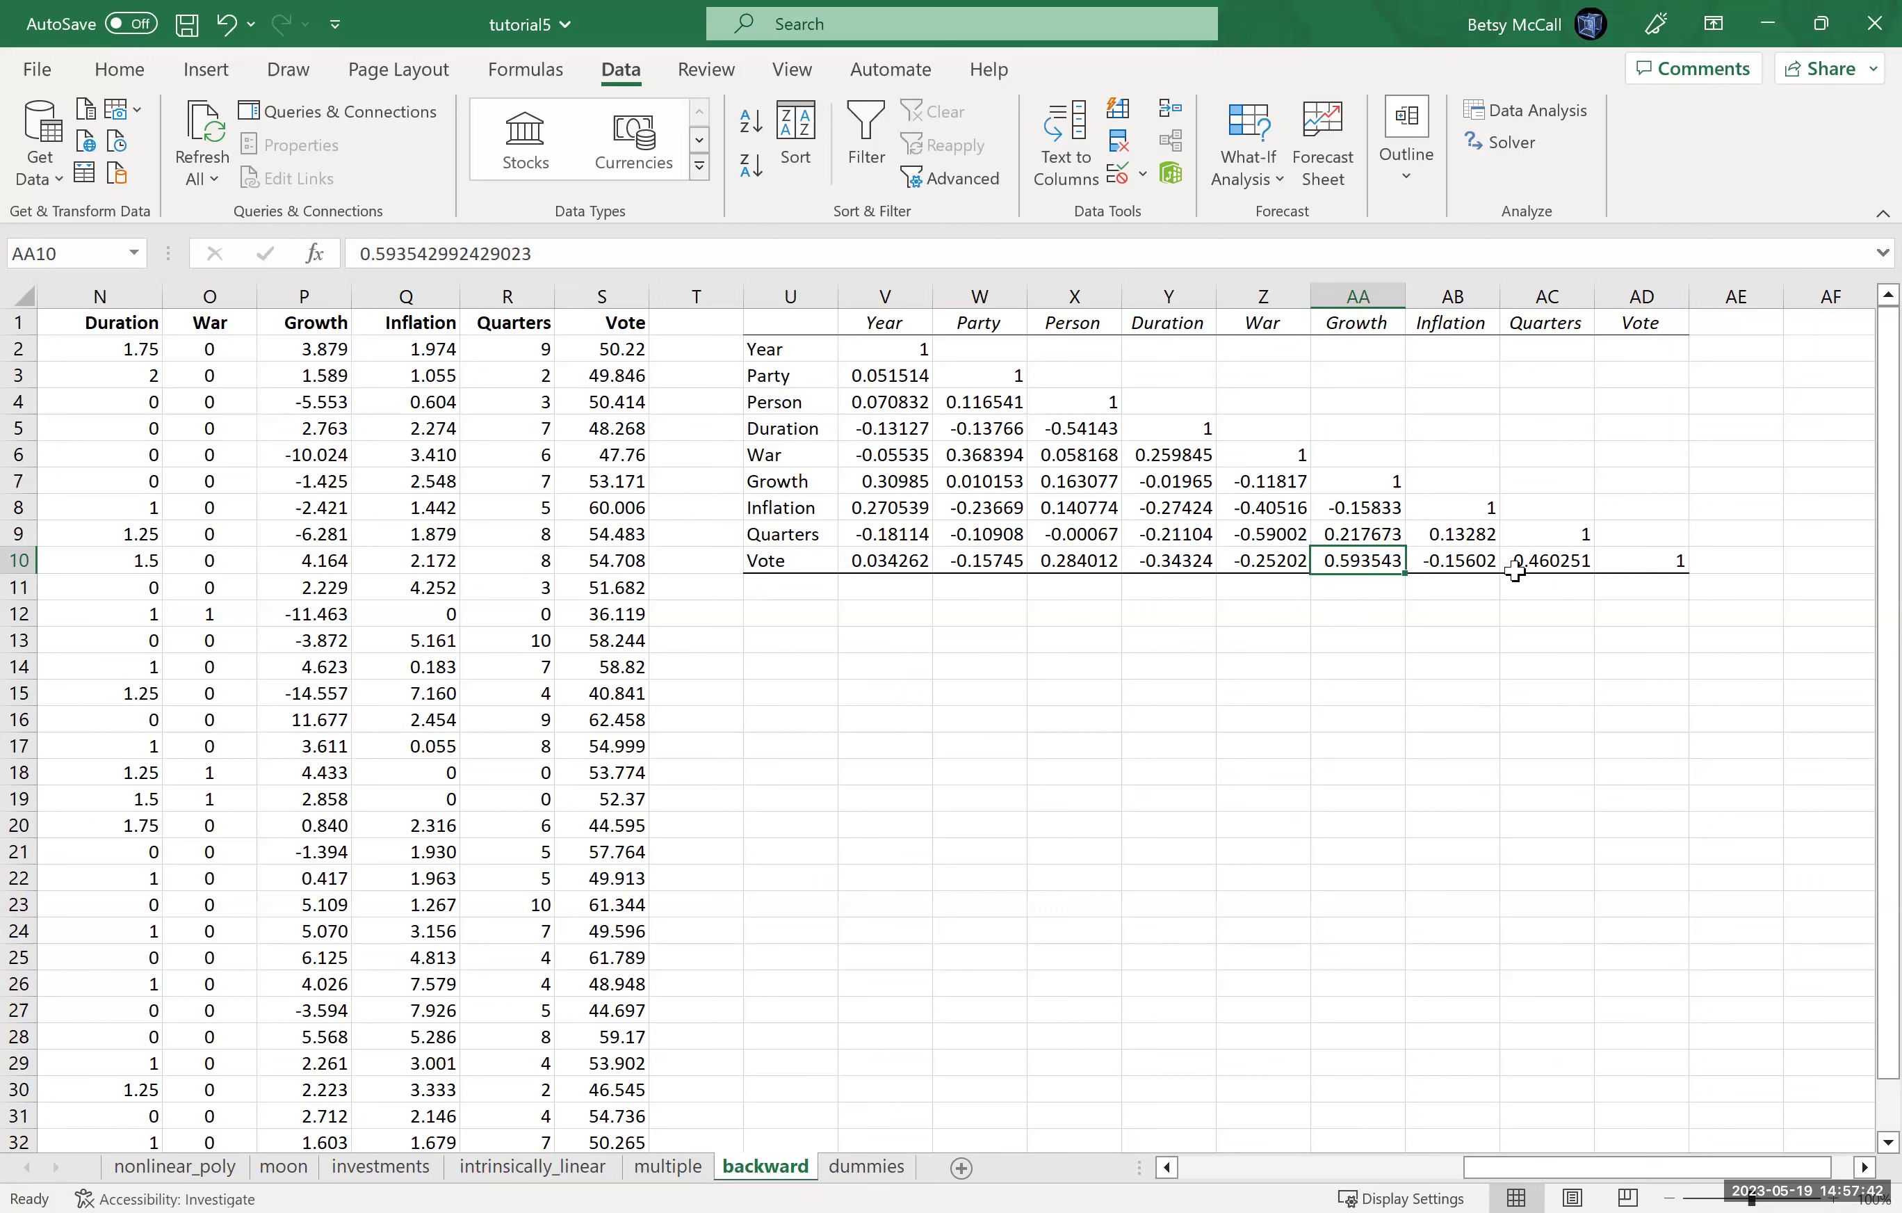
click(1464, 570)
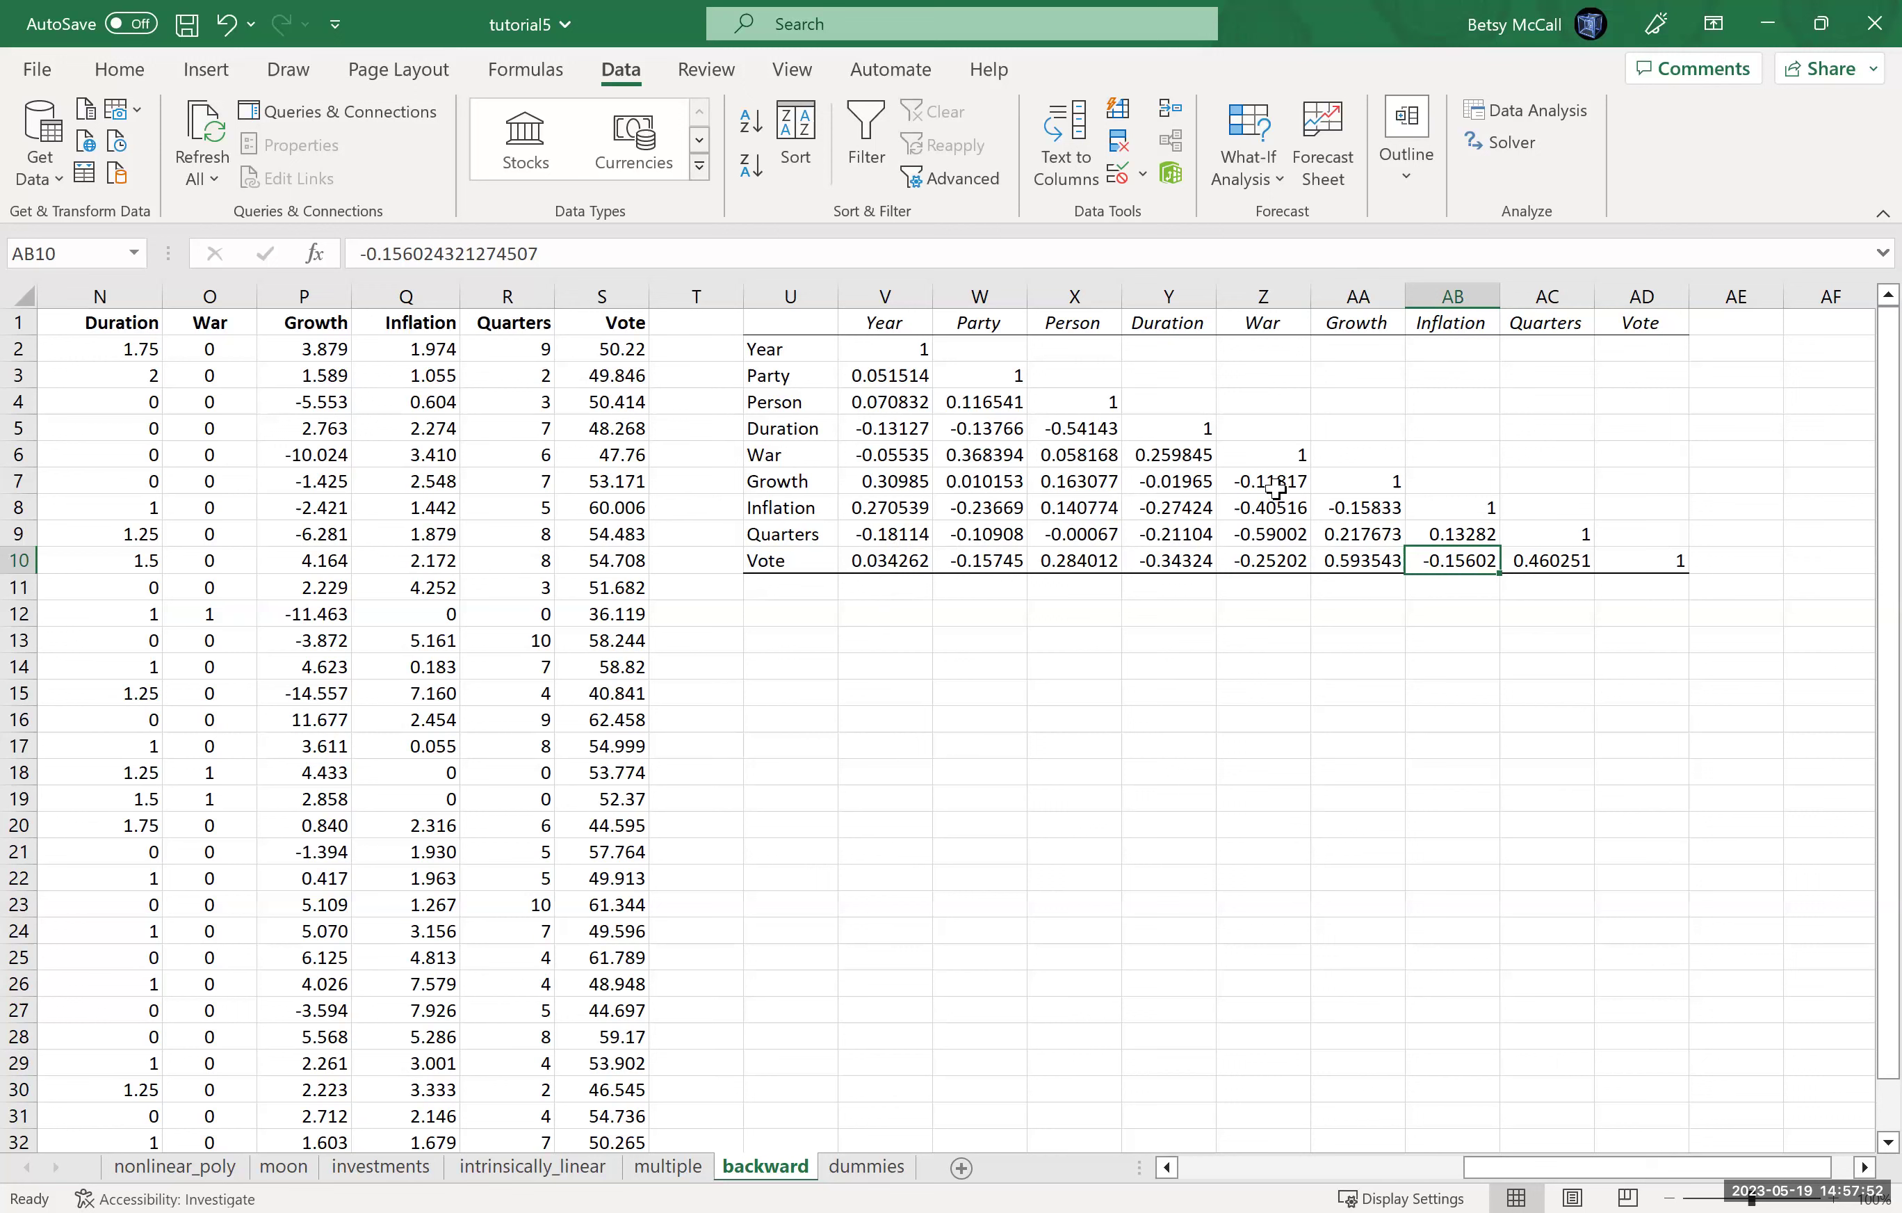
click(1273, 537)
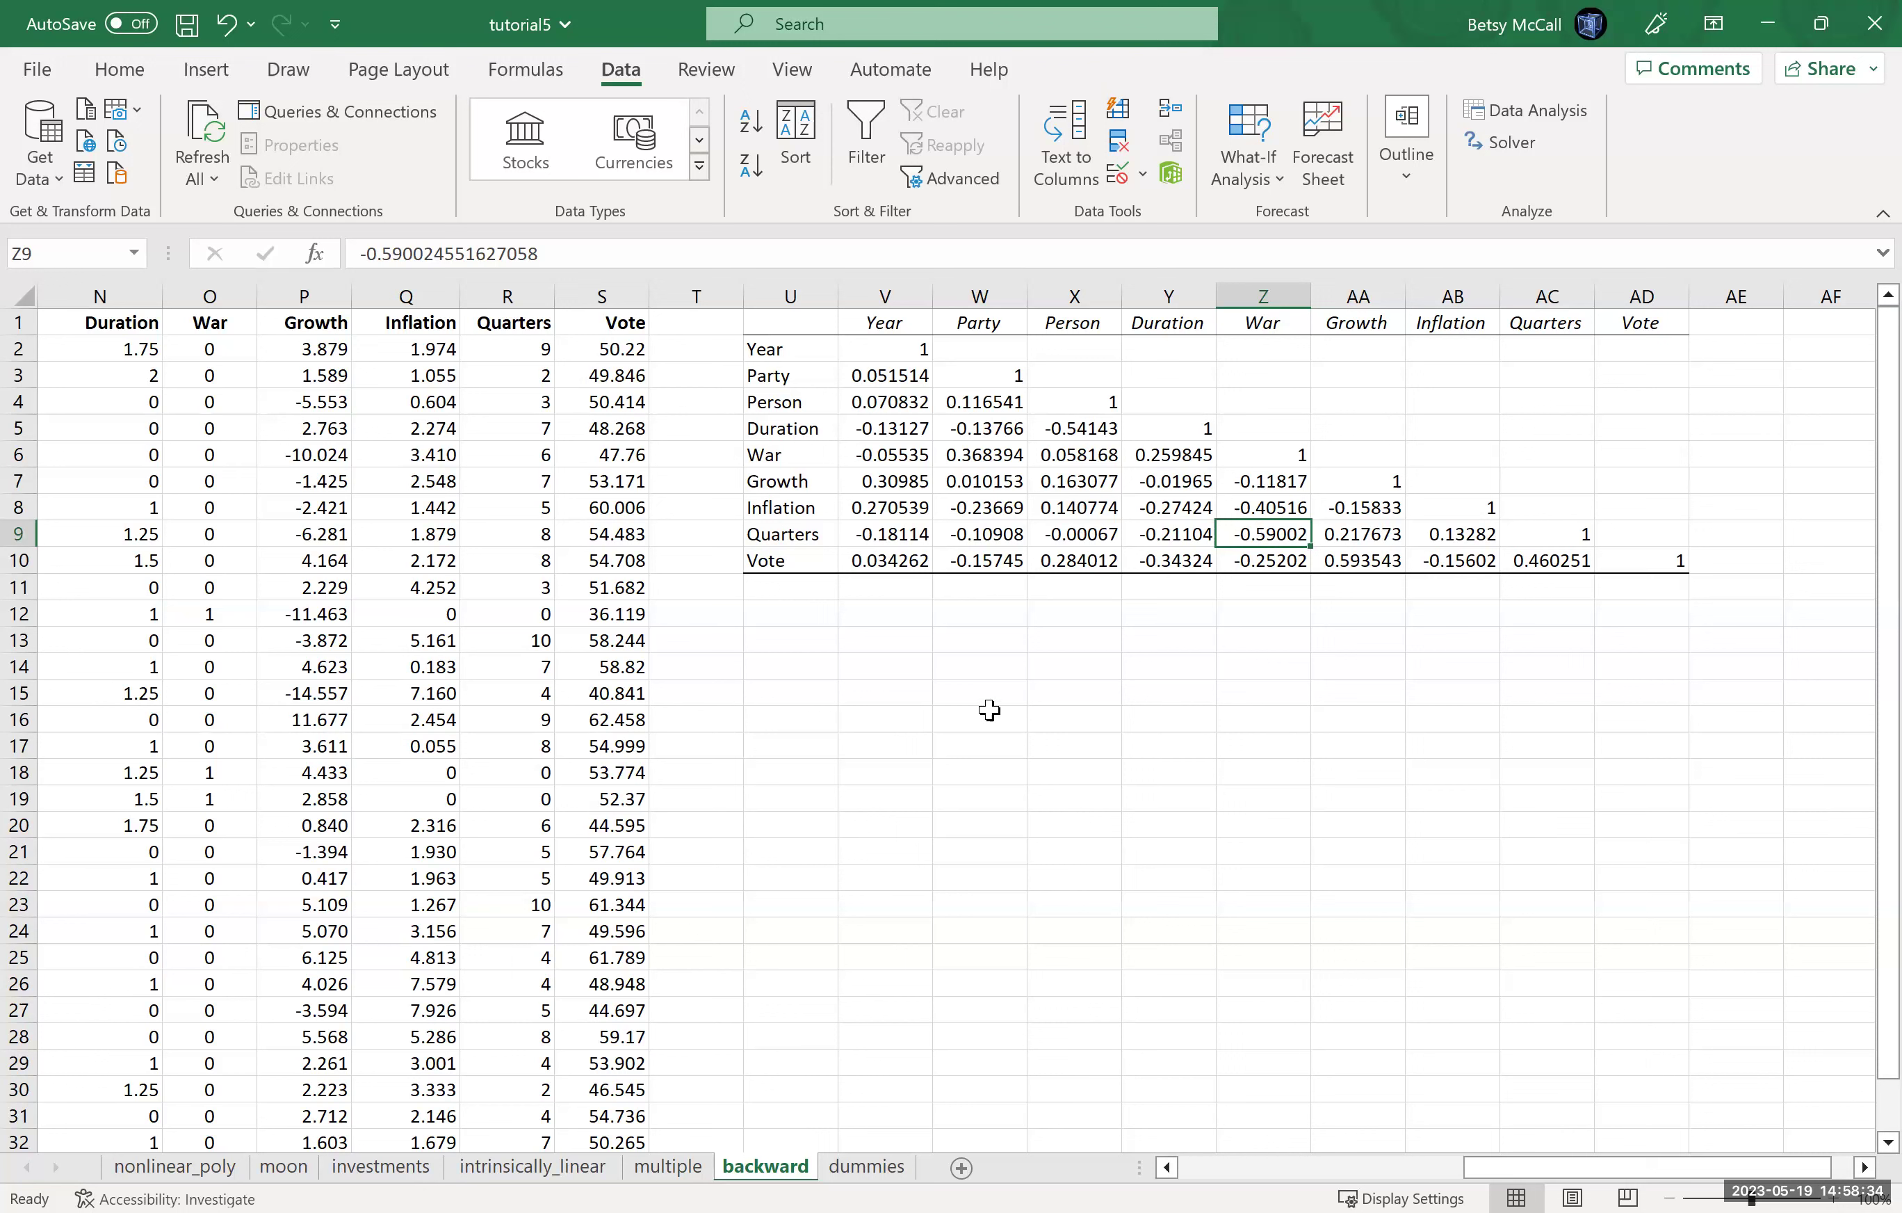
click(807, 622)
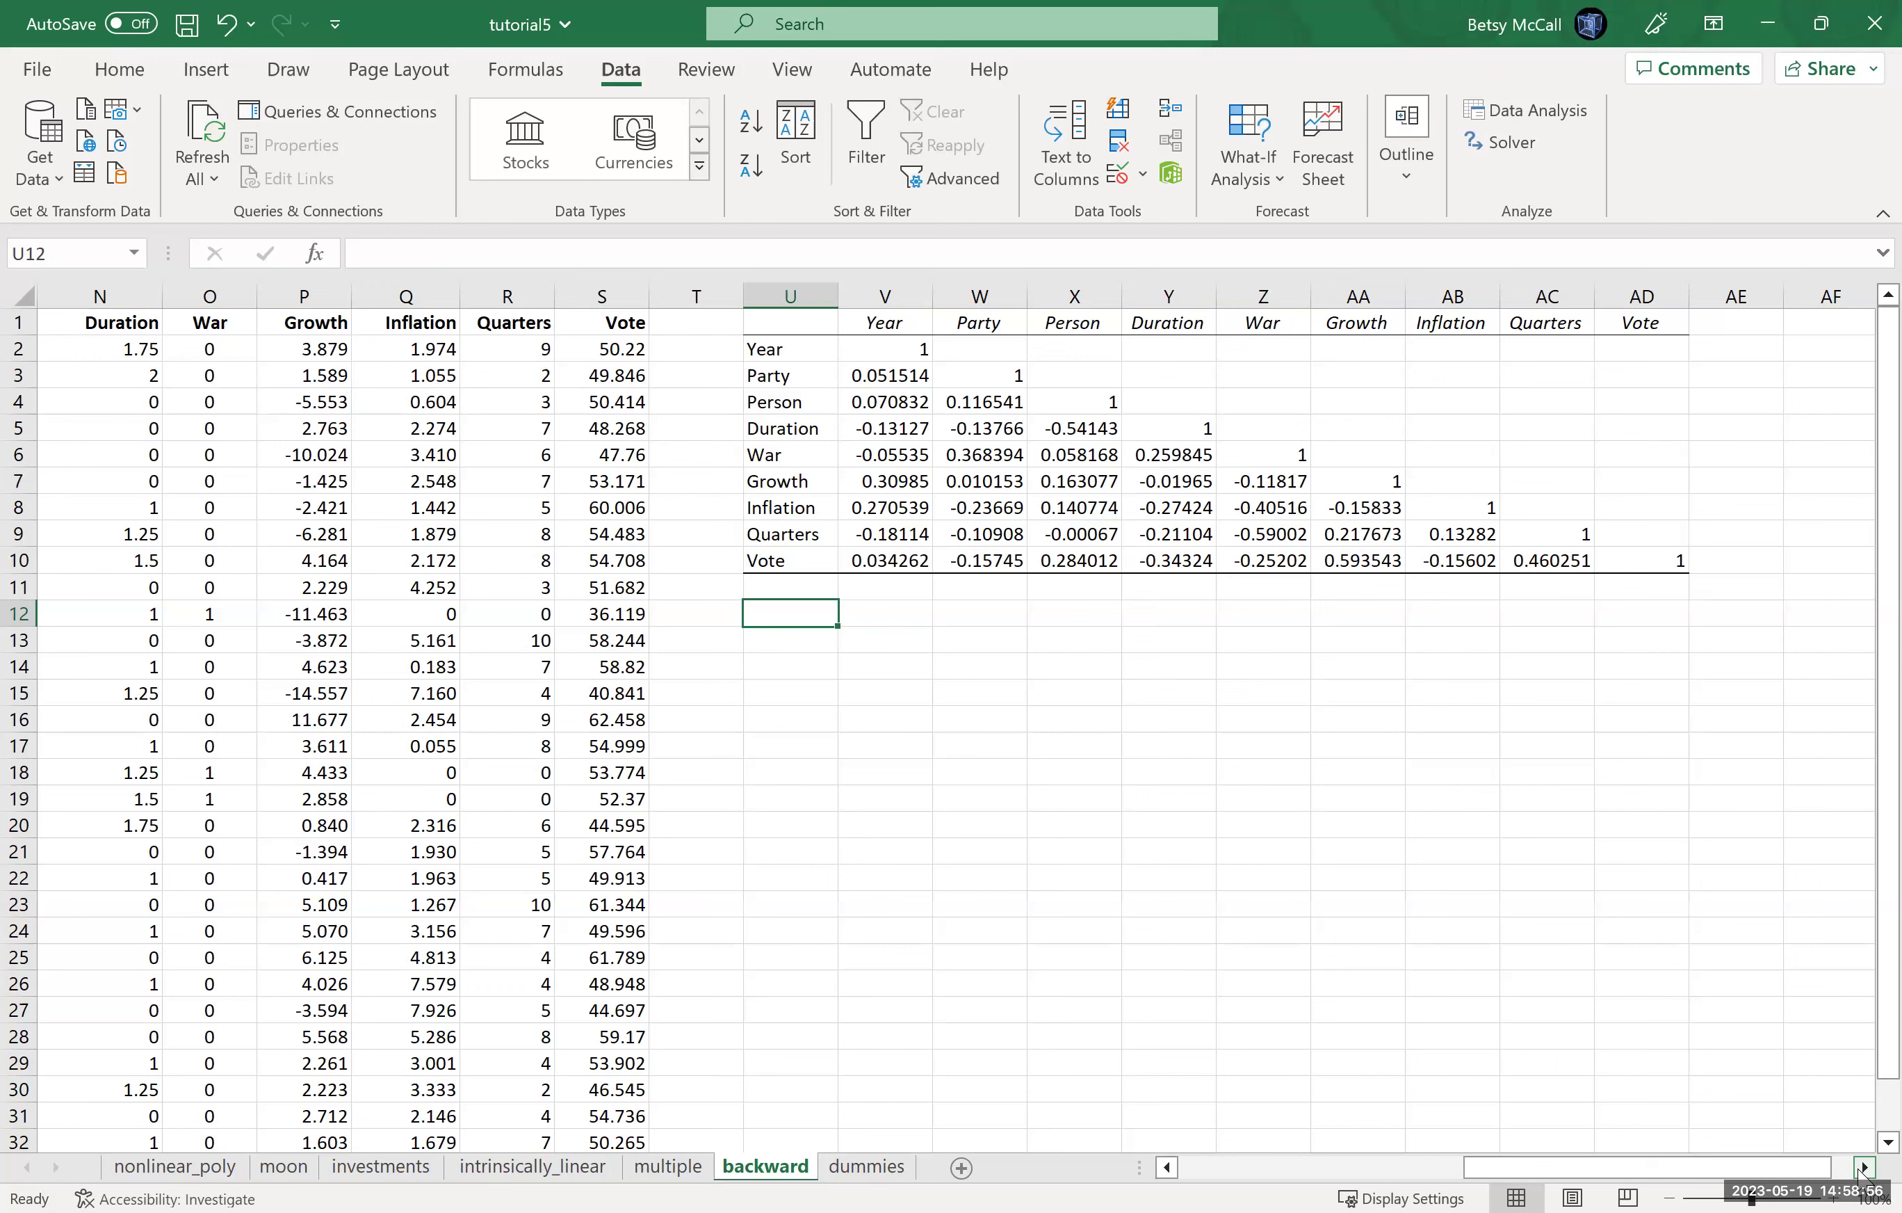
Open the Regression tool from Data Analysis.
click(1863, 1168)
click(1863, 1168)
click(1863, 1168)
click(1863, 1169)
click(1862, 1168)
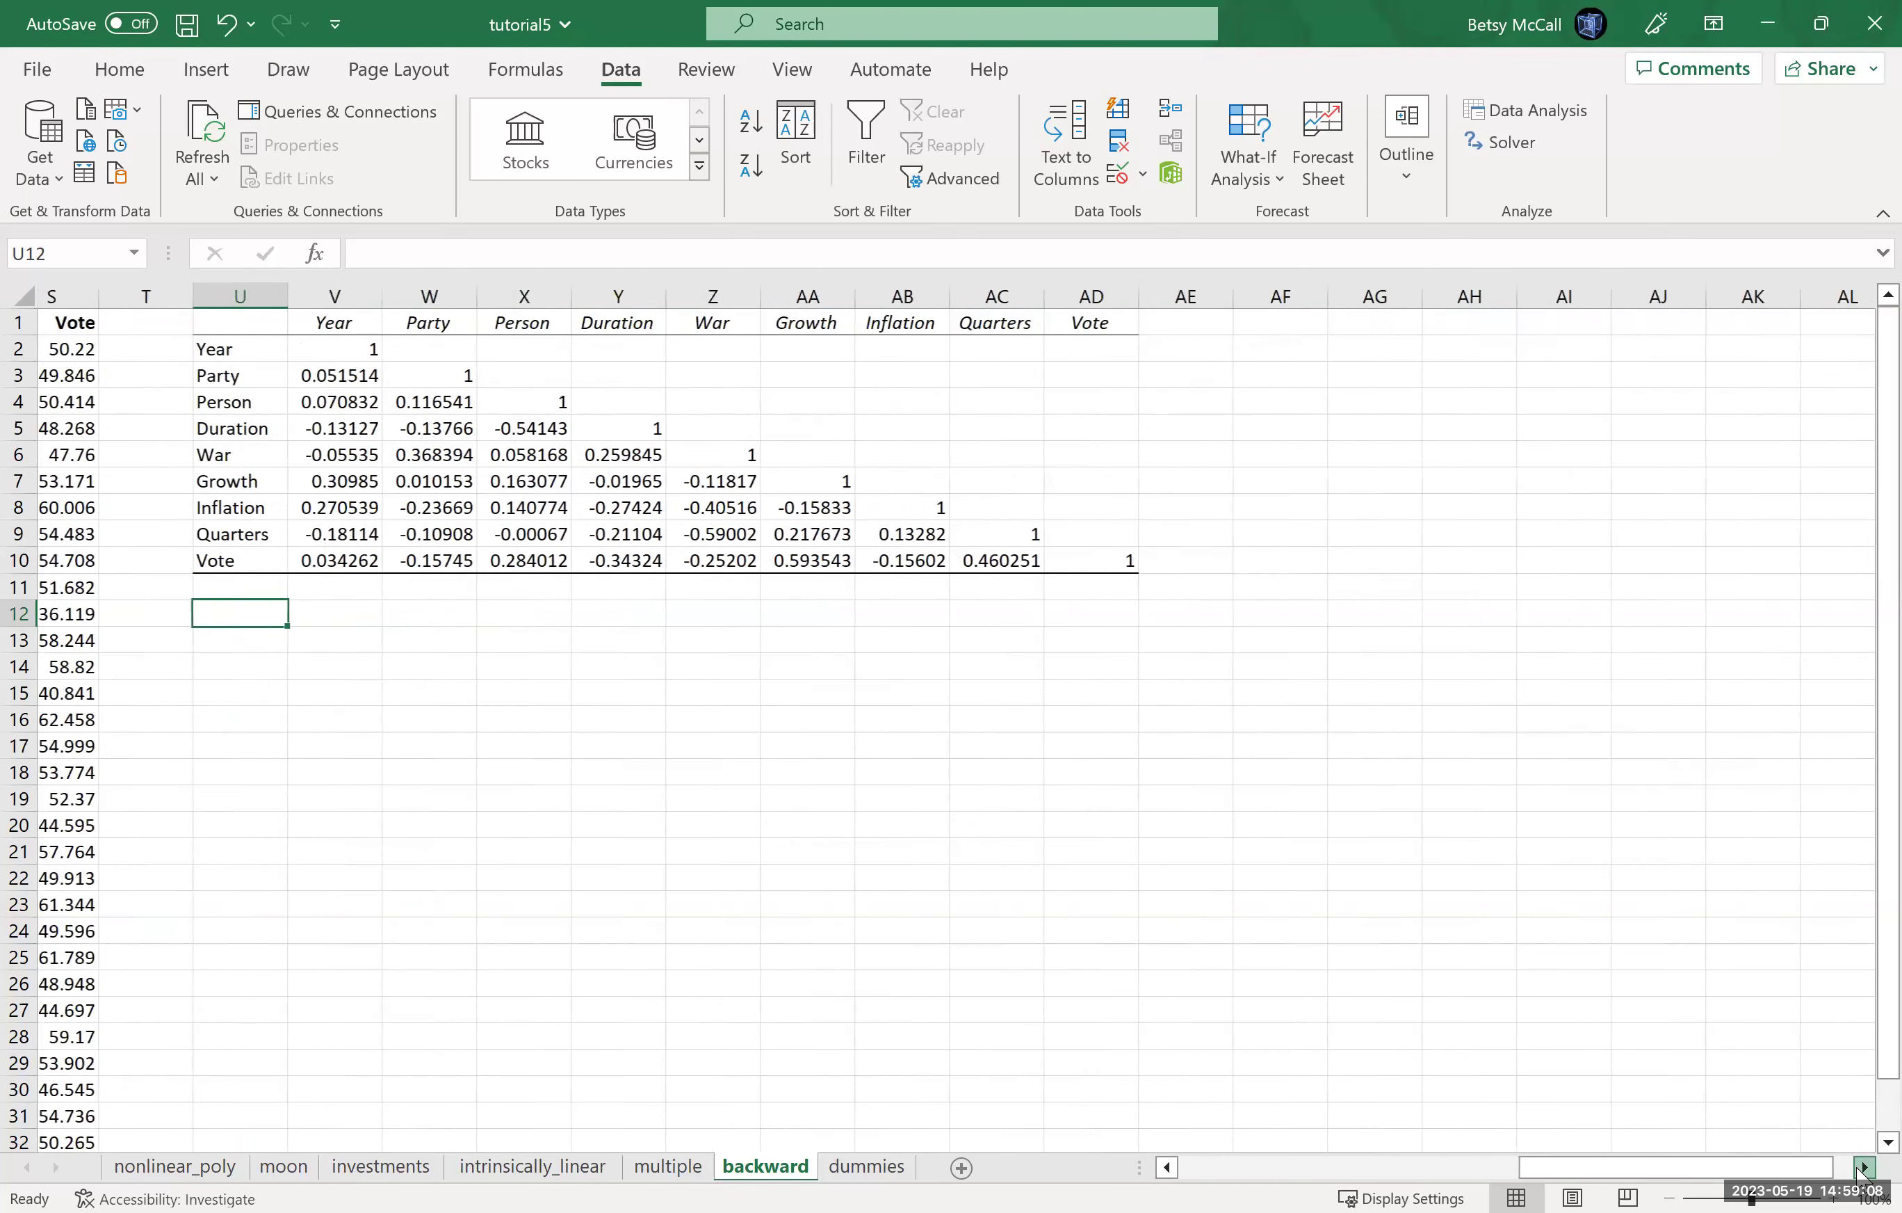
click(1862, 1168)
click(1527, 109)
scroll(1417, 735, down, 2)
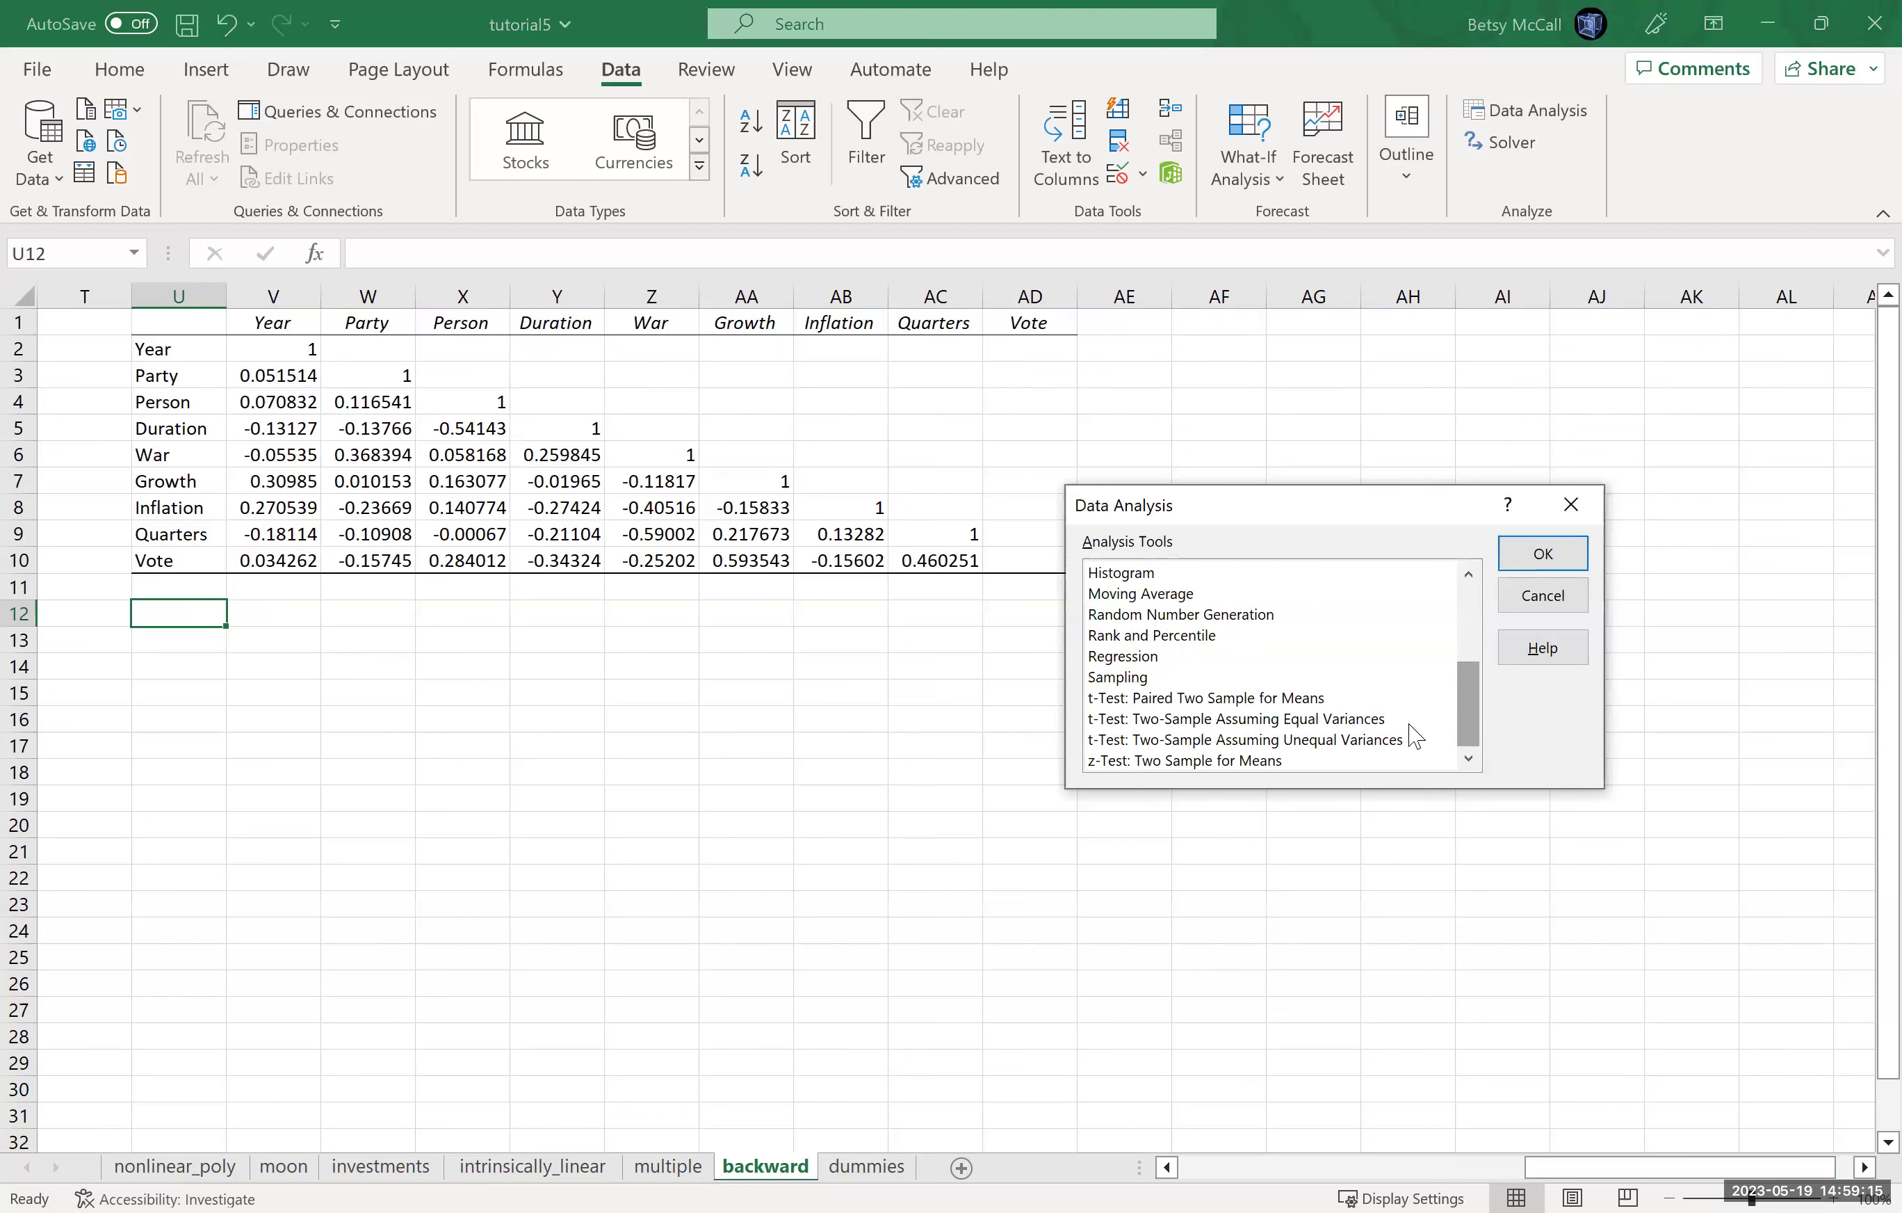
click(1137, 657)
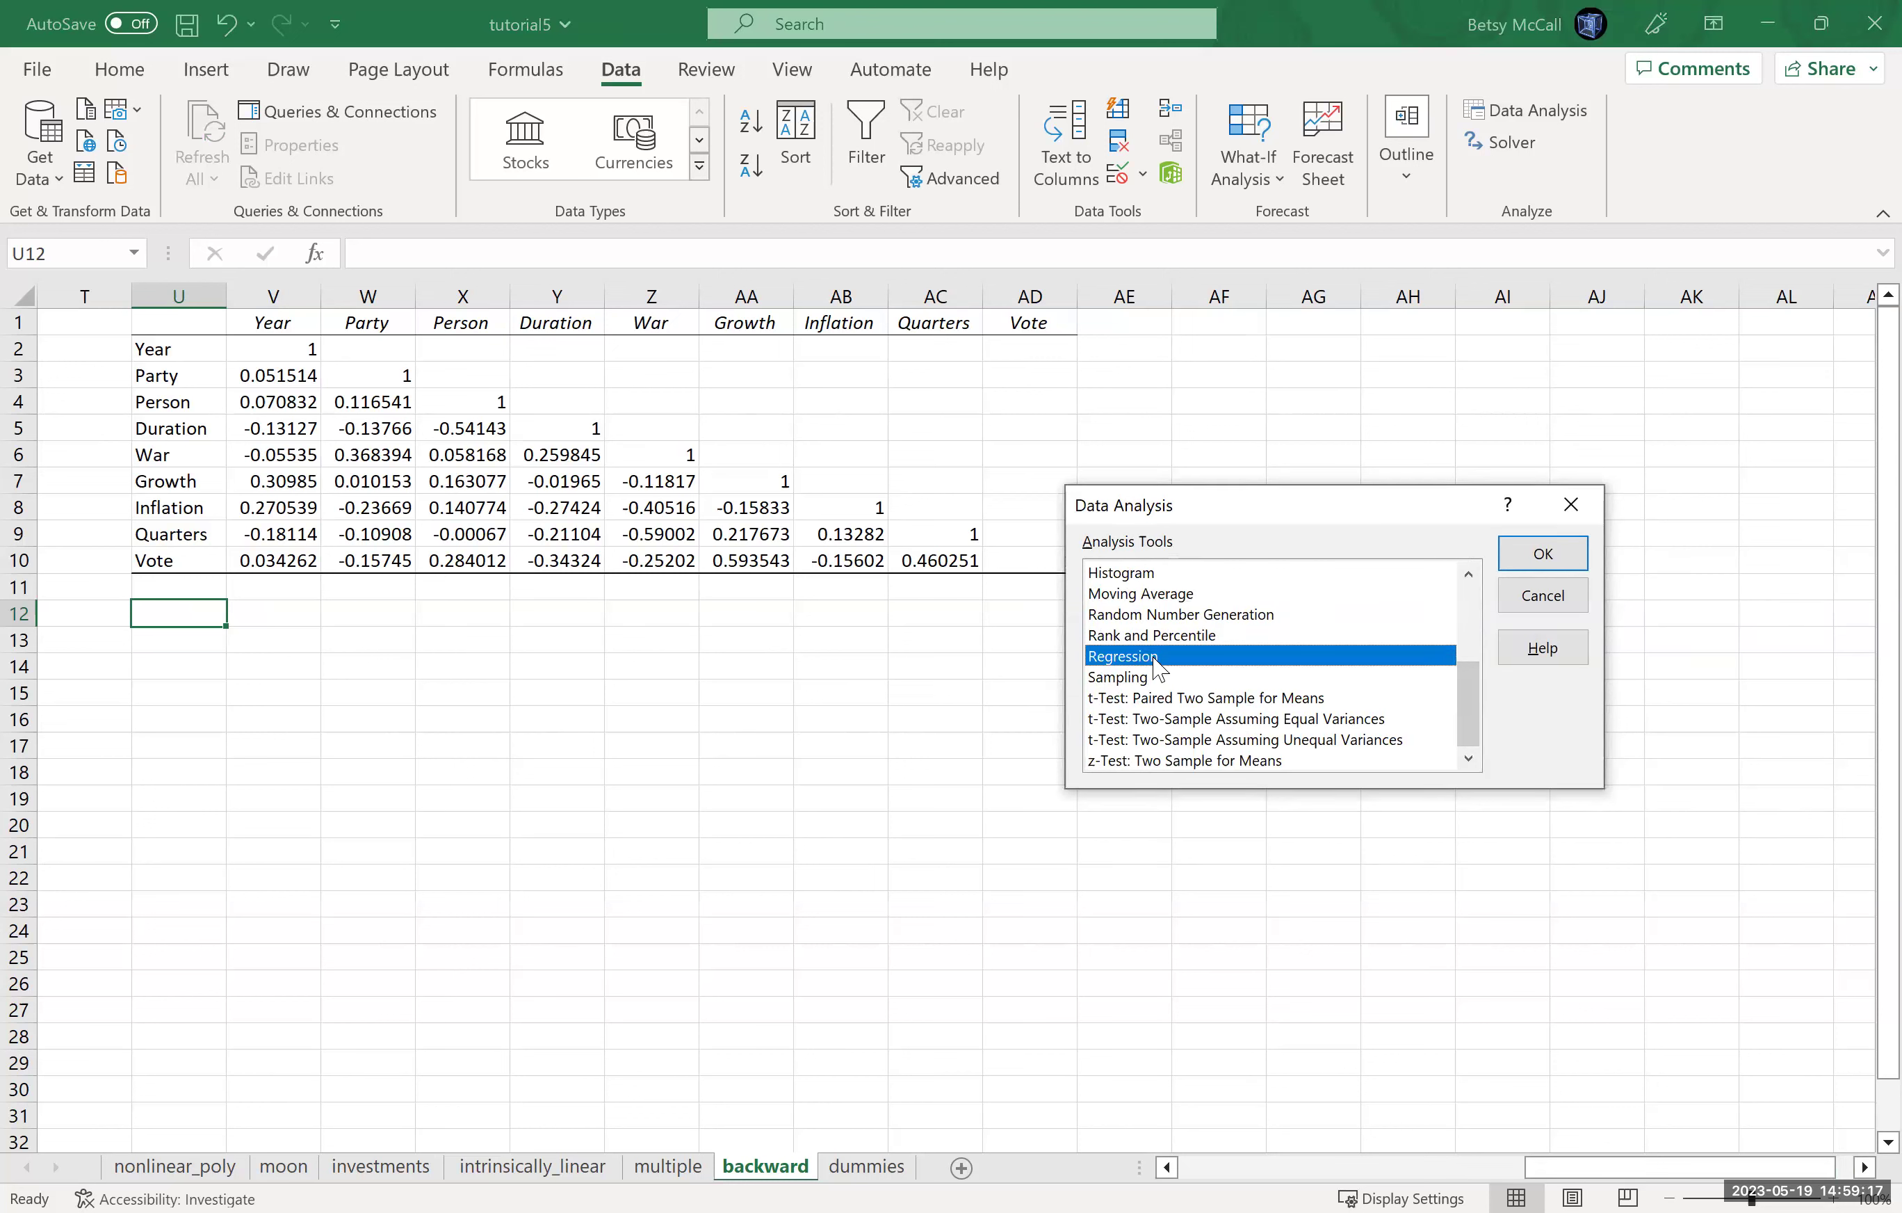
click(1526, 557)
Set the regression's Y range to $S$1:$S$34 and its X range to $K$1:$R$34.
drag(1679, 1167, 1514, 1167)
drag(886, 323, 903, 1093)
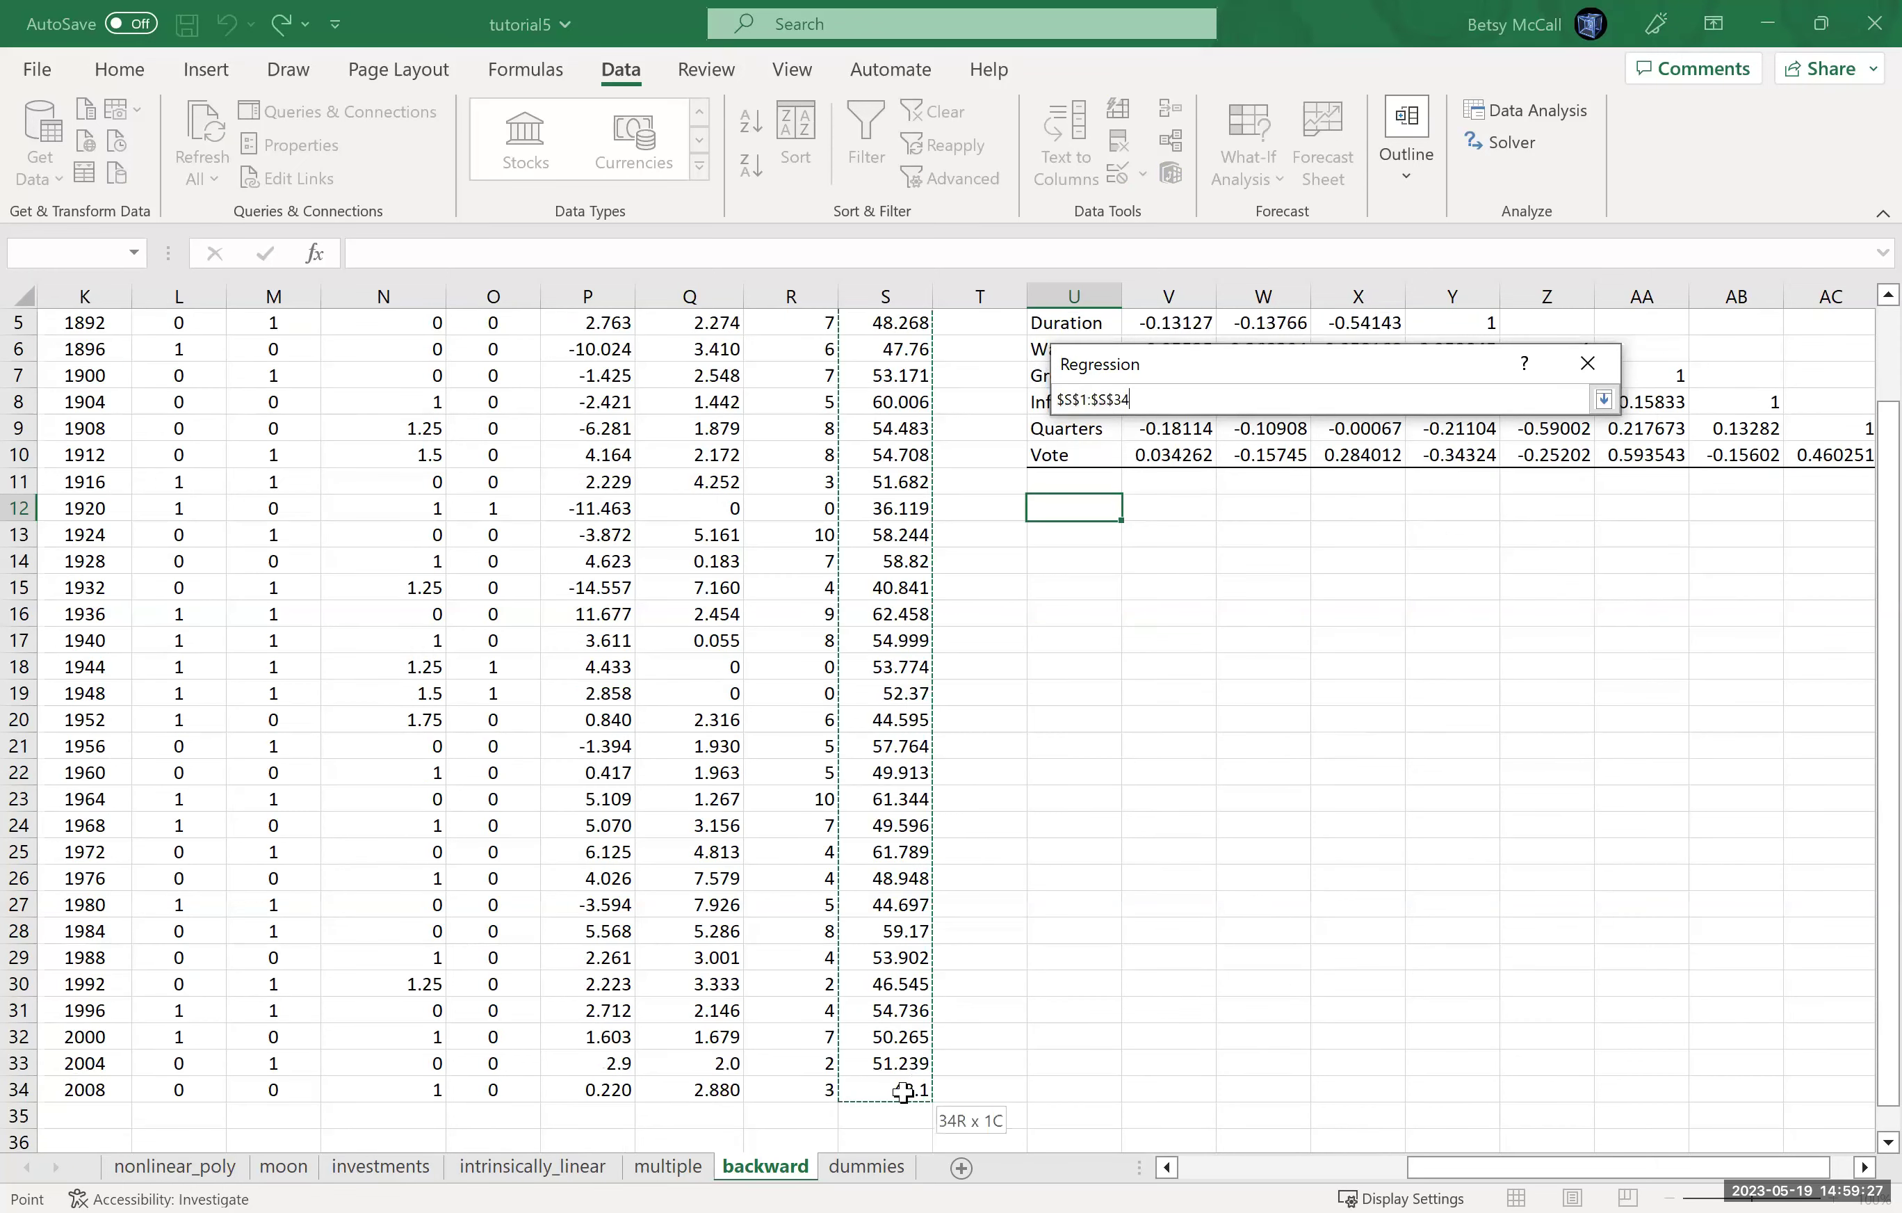
click(1604, 399)
click(1445, 479)
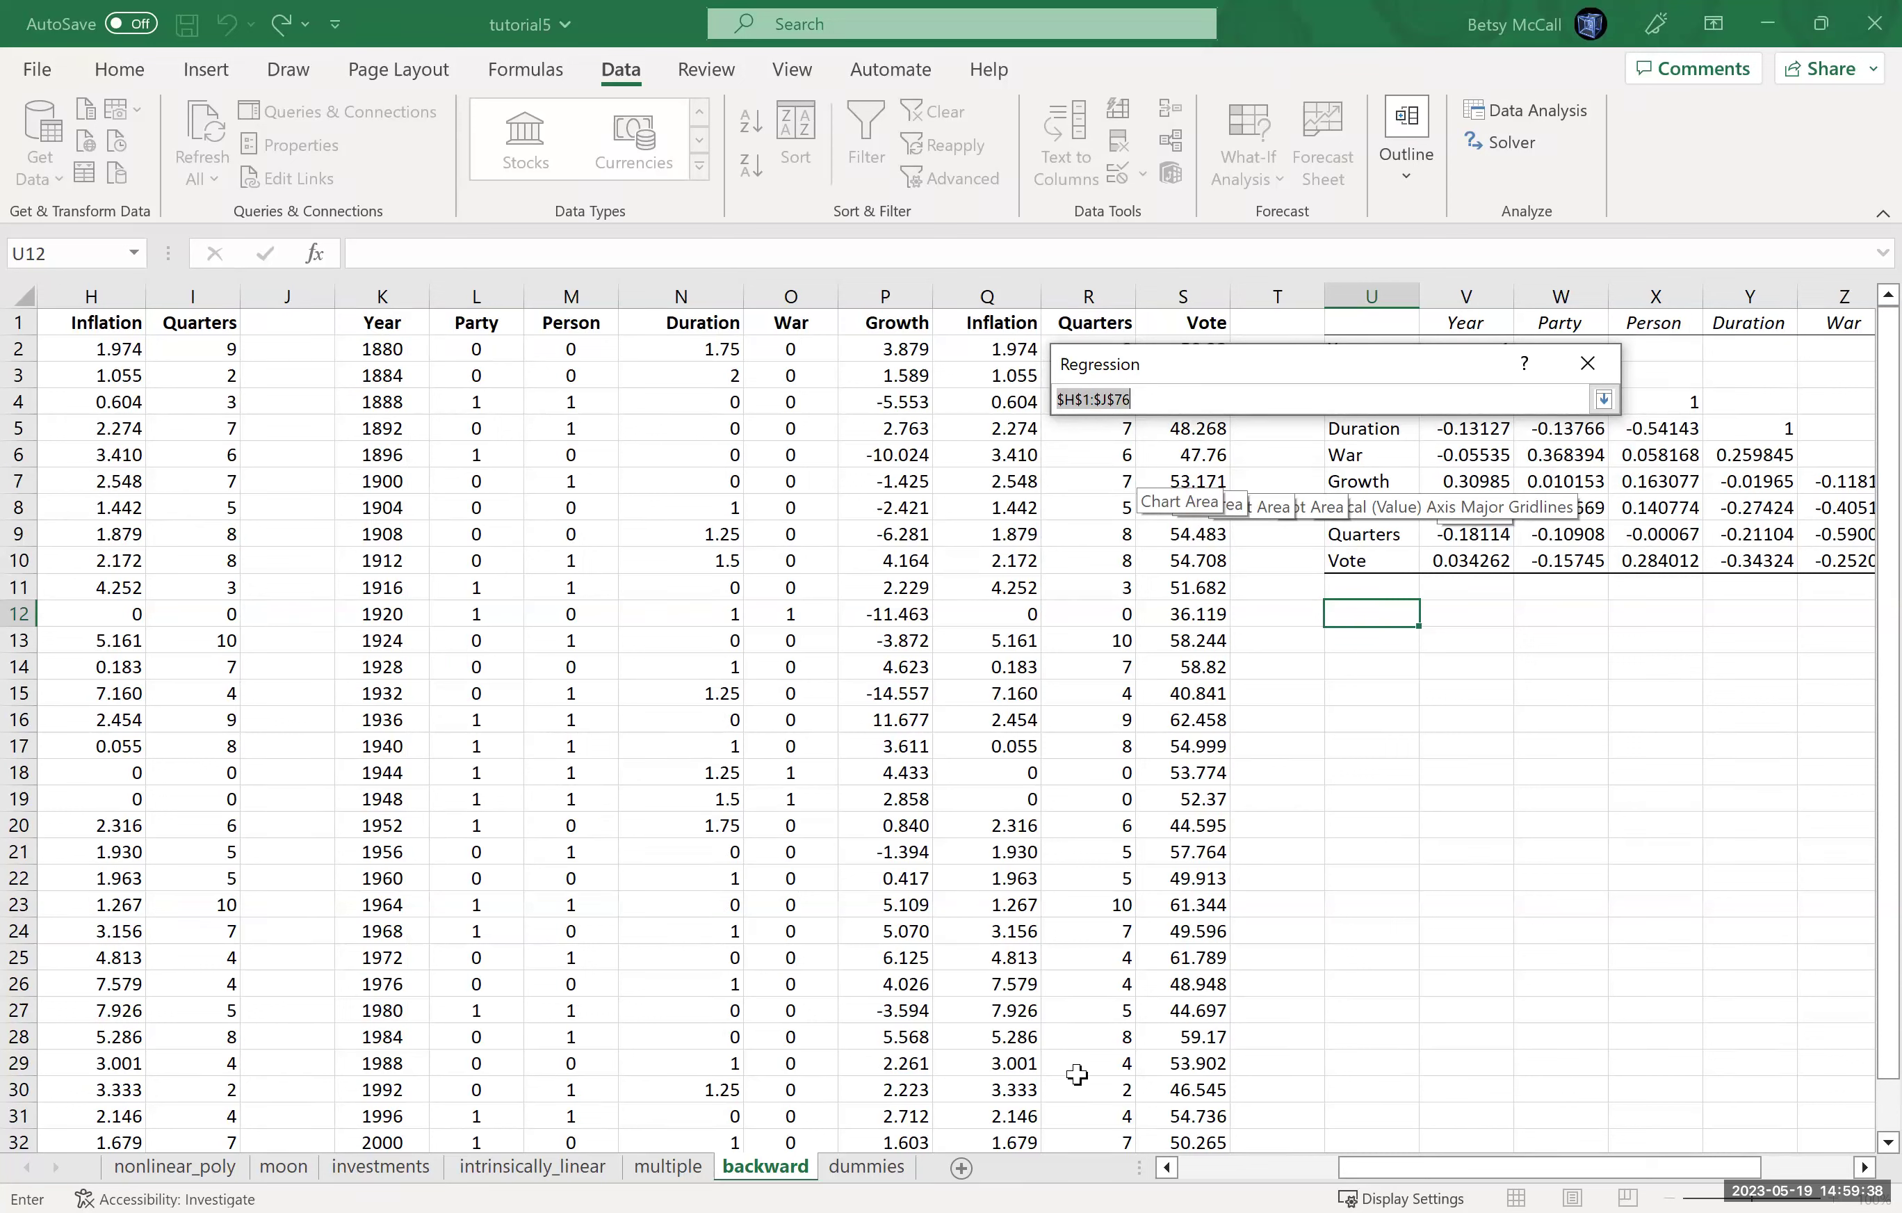
drag(1084, 1099, 1119, 1091)
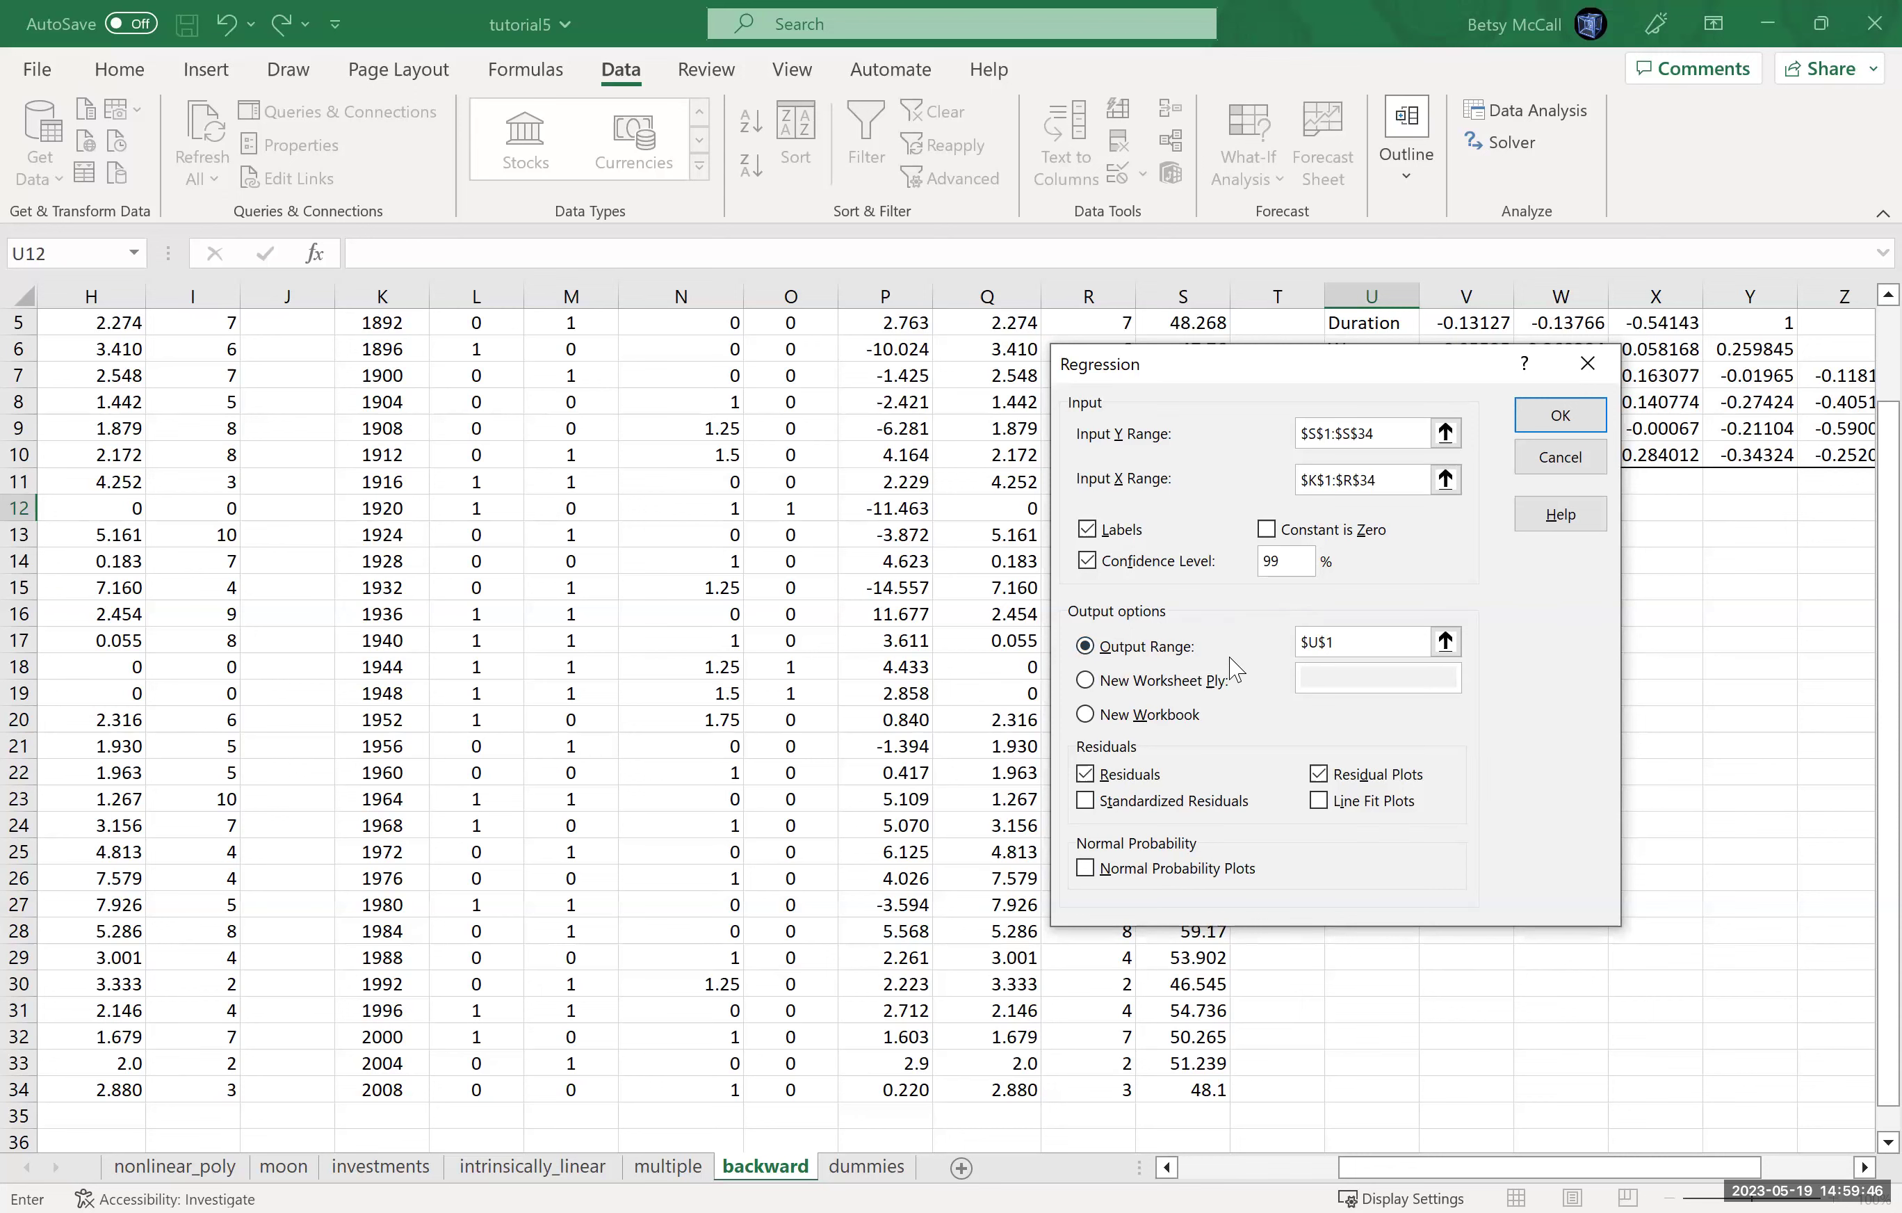
Set the regression's output range to $AF$1 and run the full regression of Vote on all variables.
click(1445, 643)
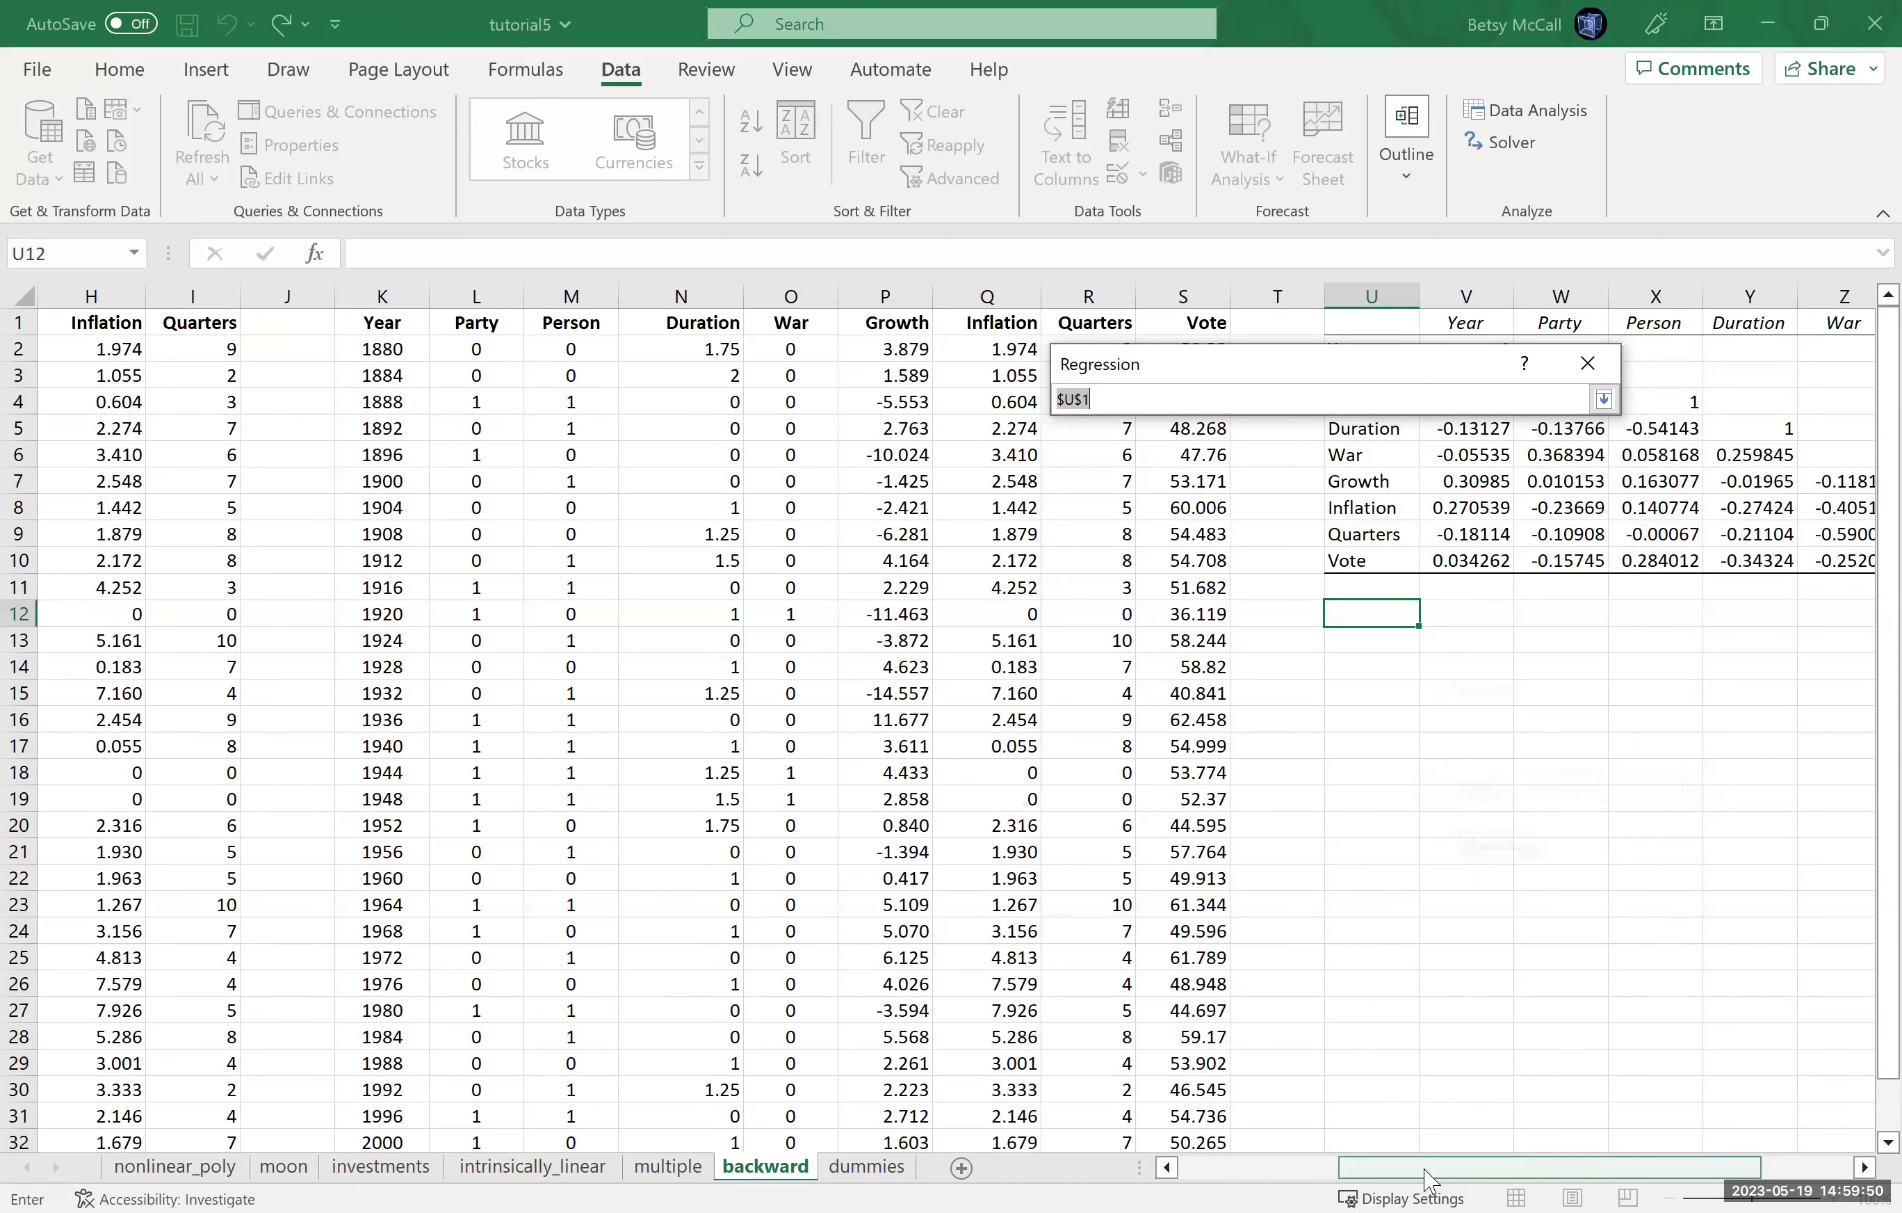
scroll(1645, 1174, right, 4)
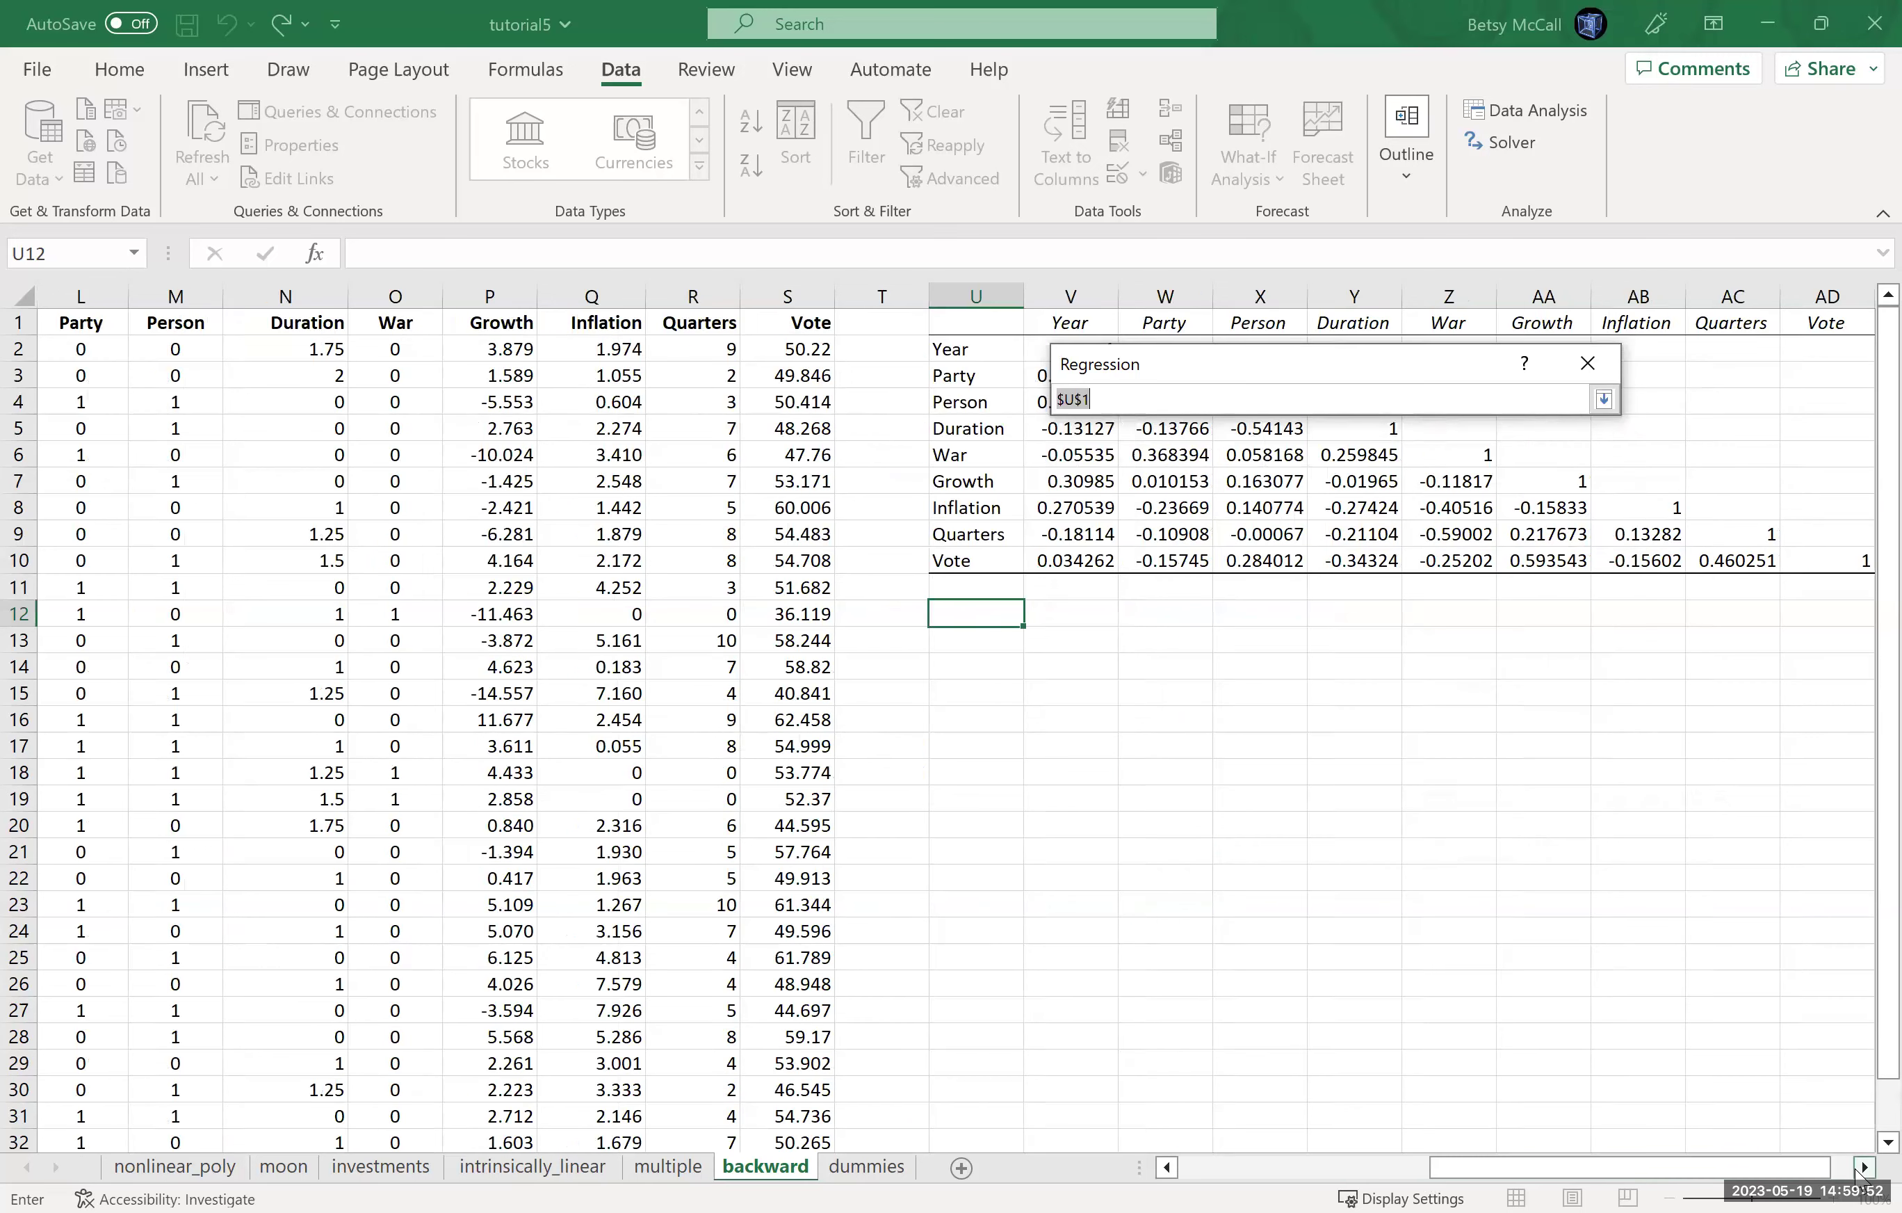
click(1863, 1168)
click(1862, 1168)
click(1862, 1168)
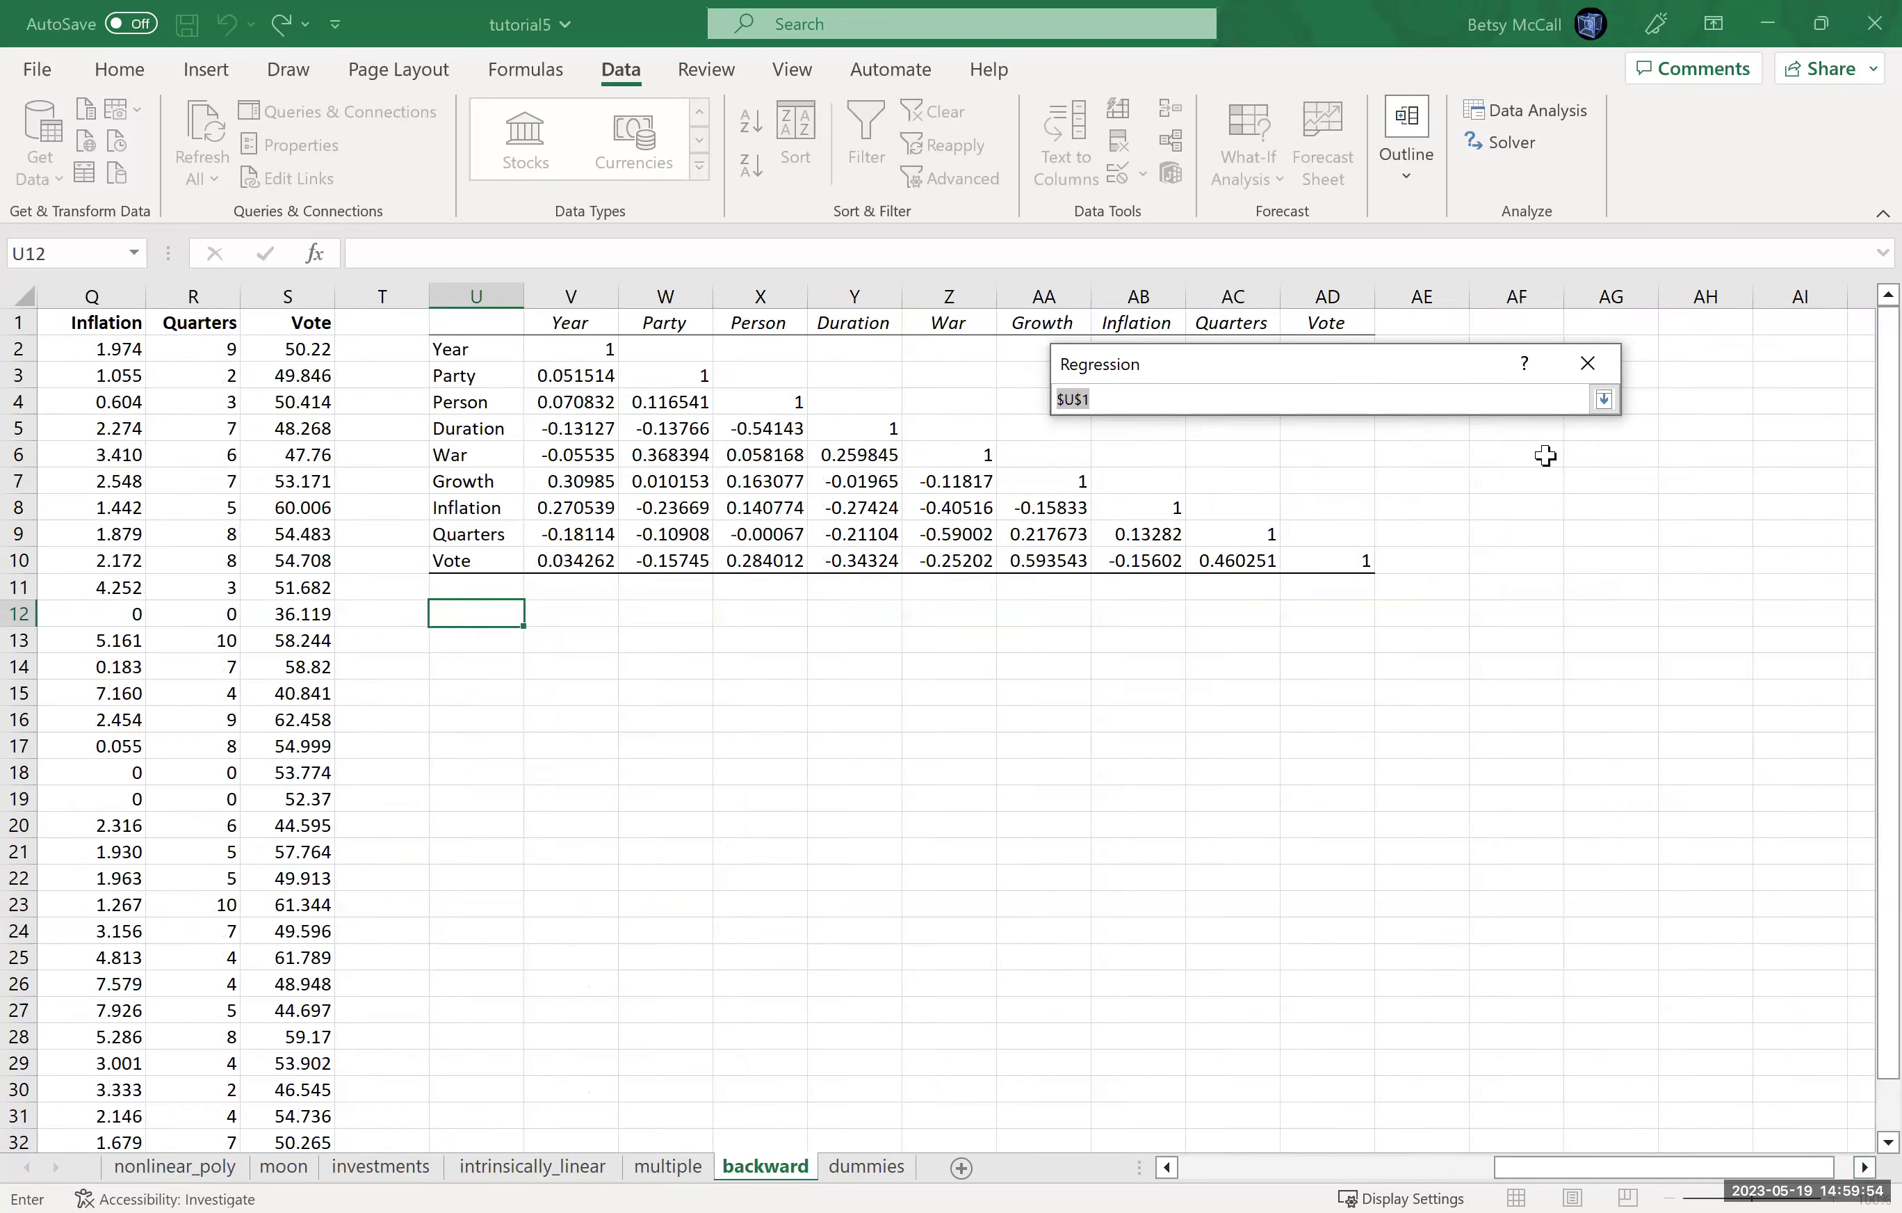
click(1528, 320)
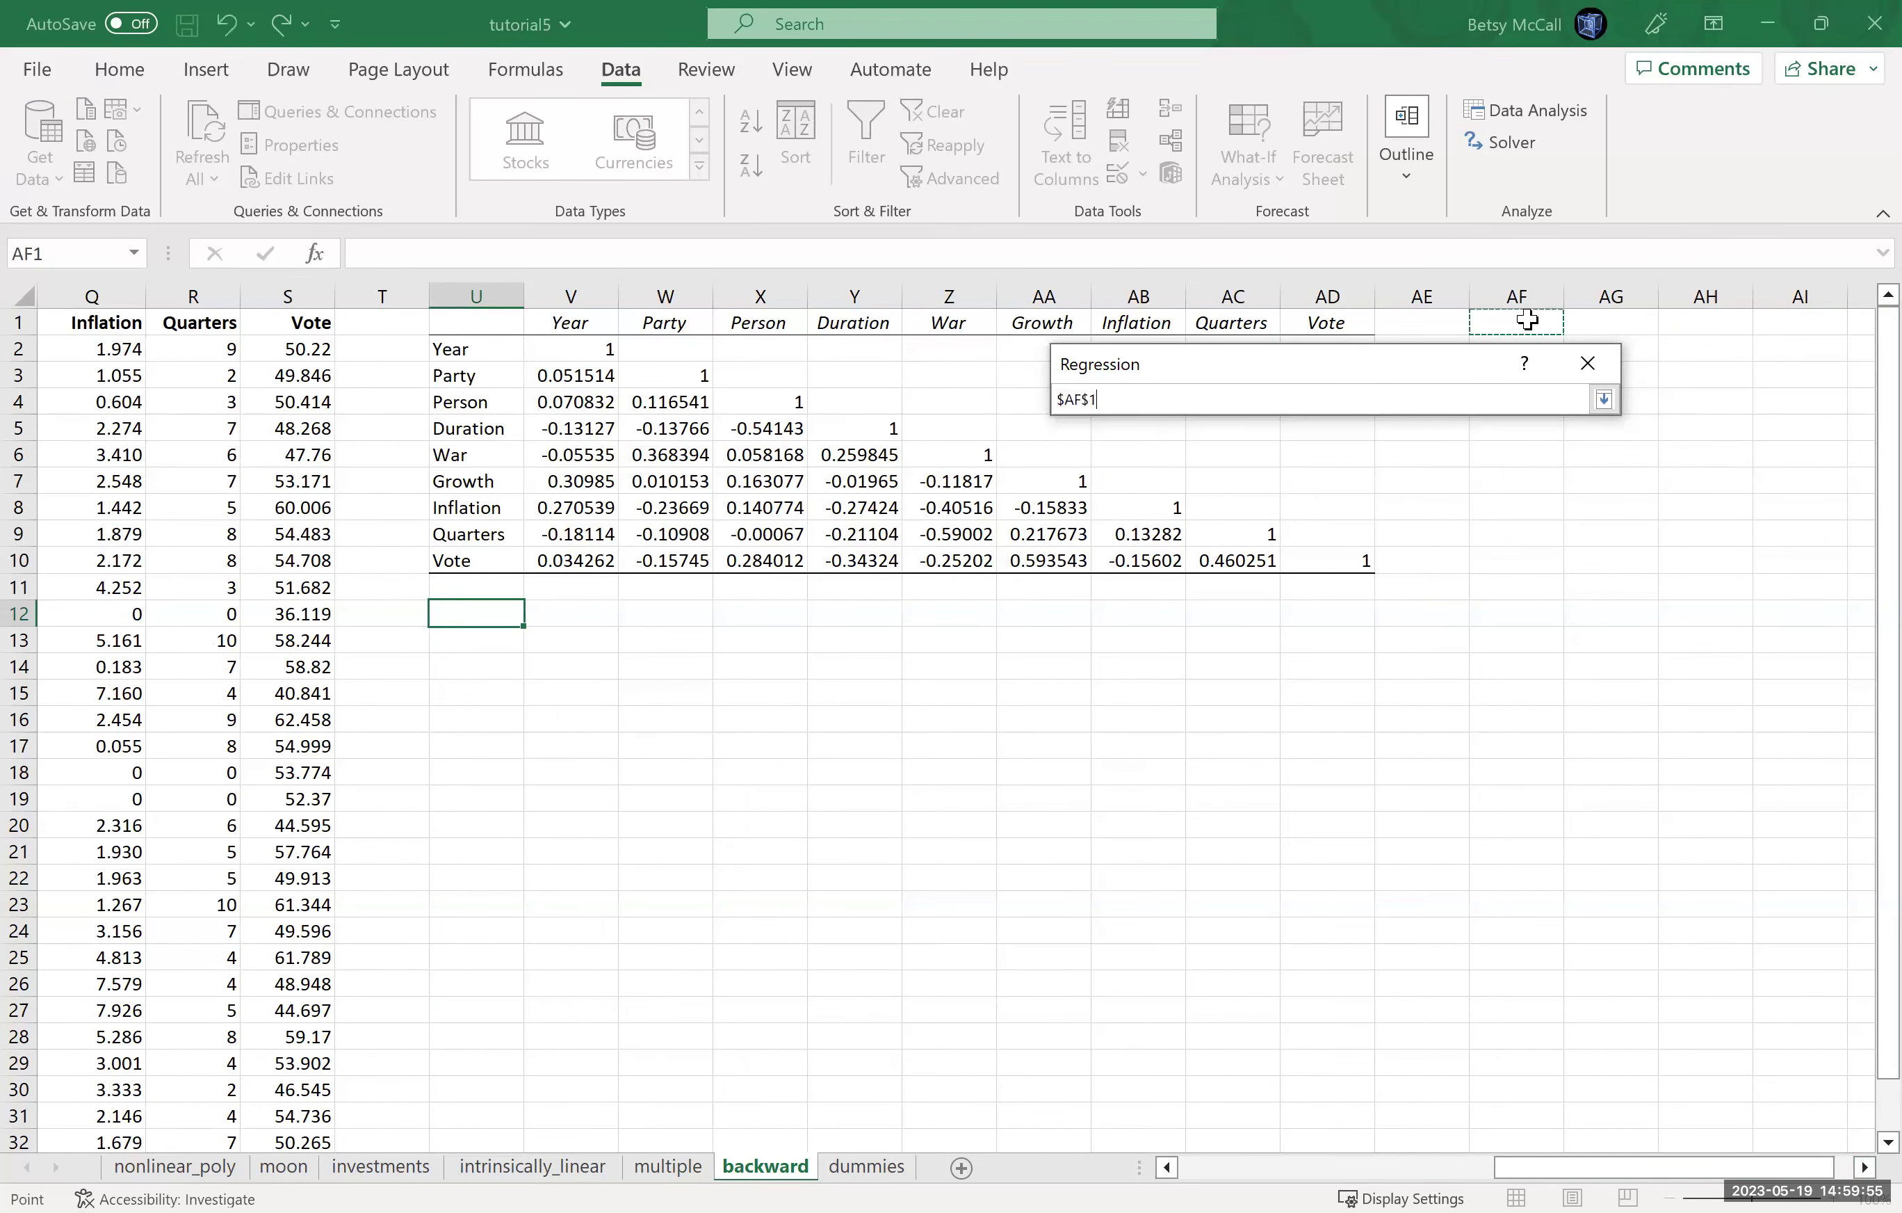
click(1605, 402)
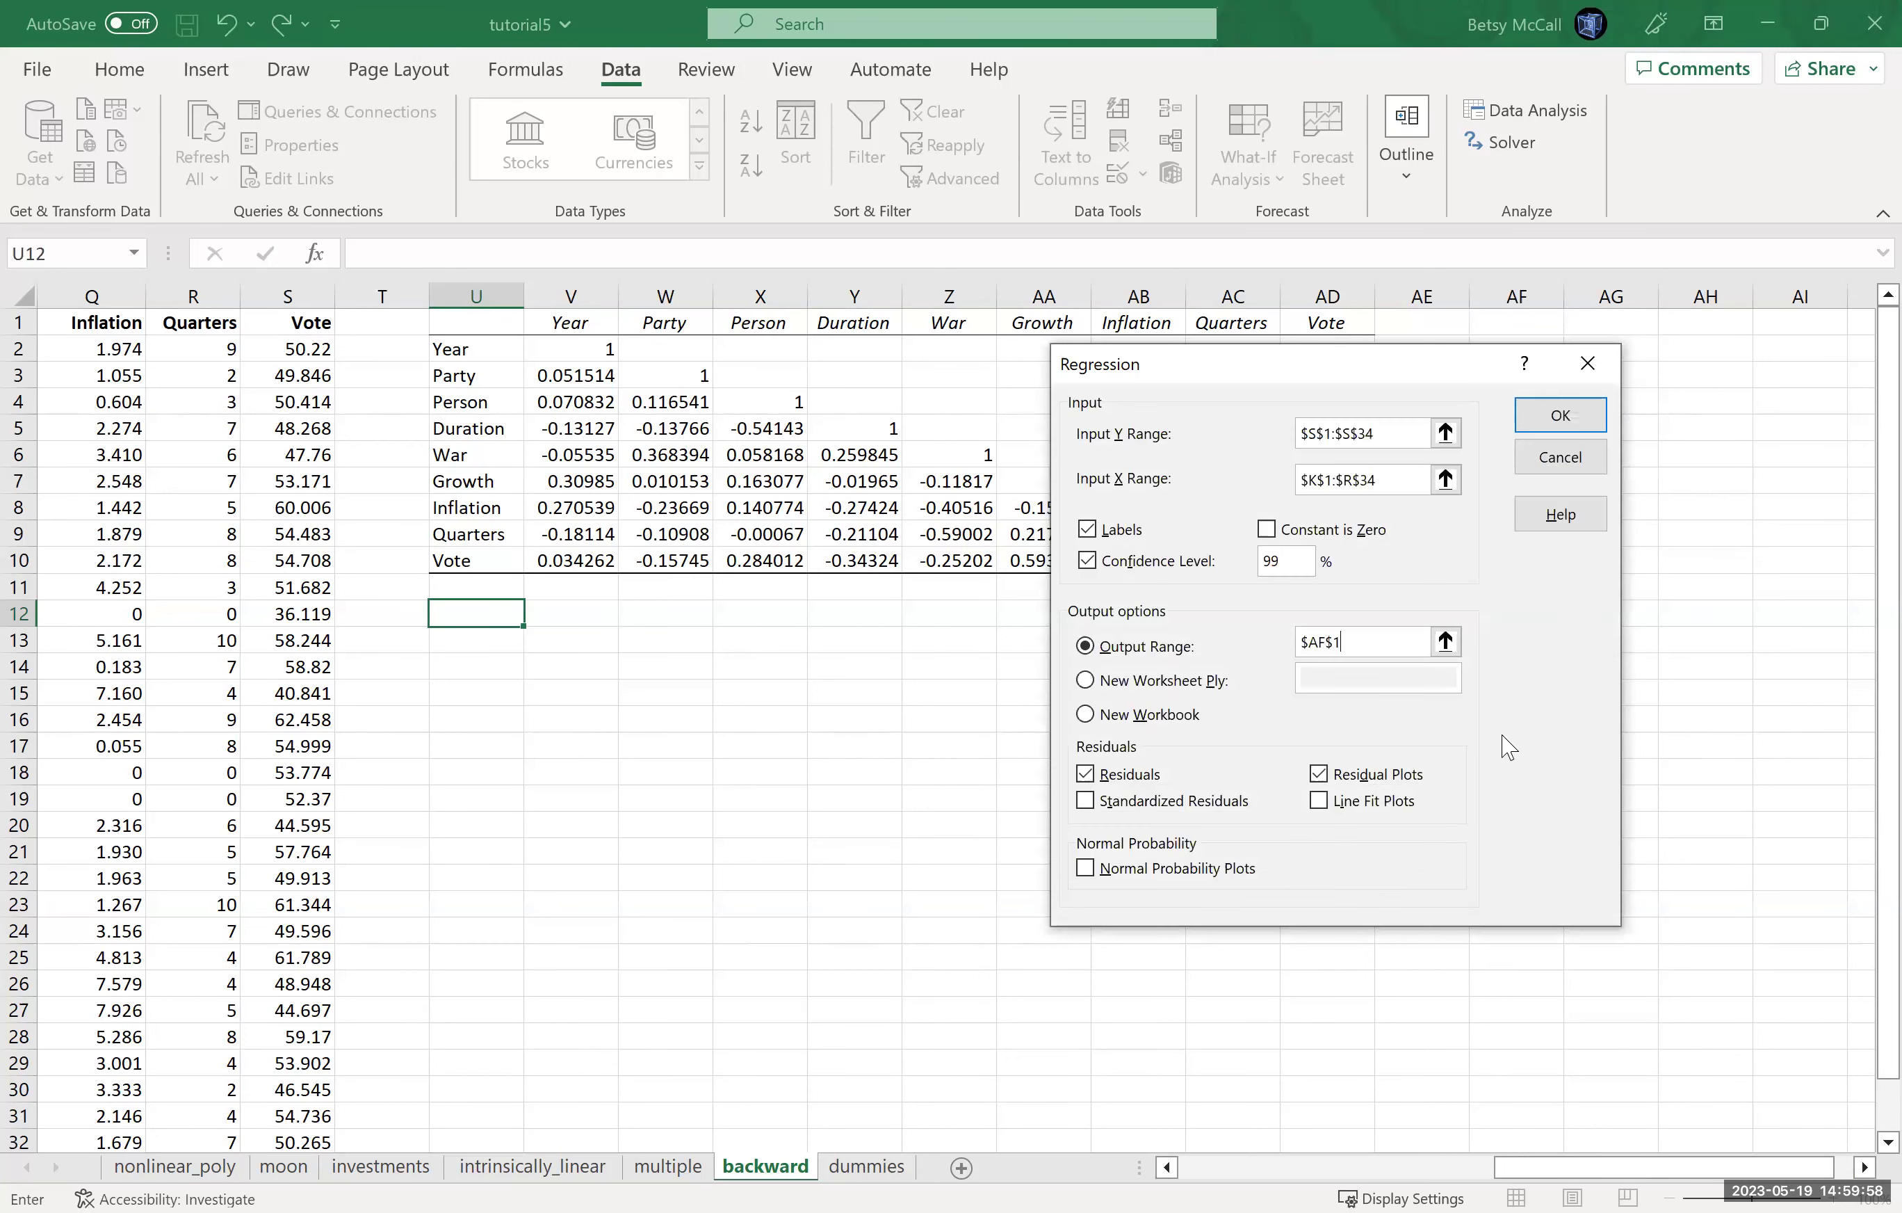
click(1556, 428)
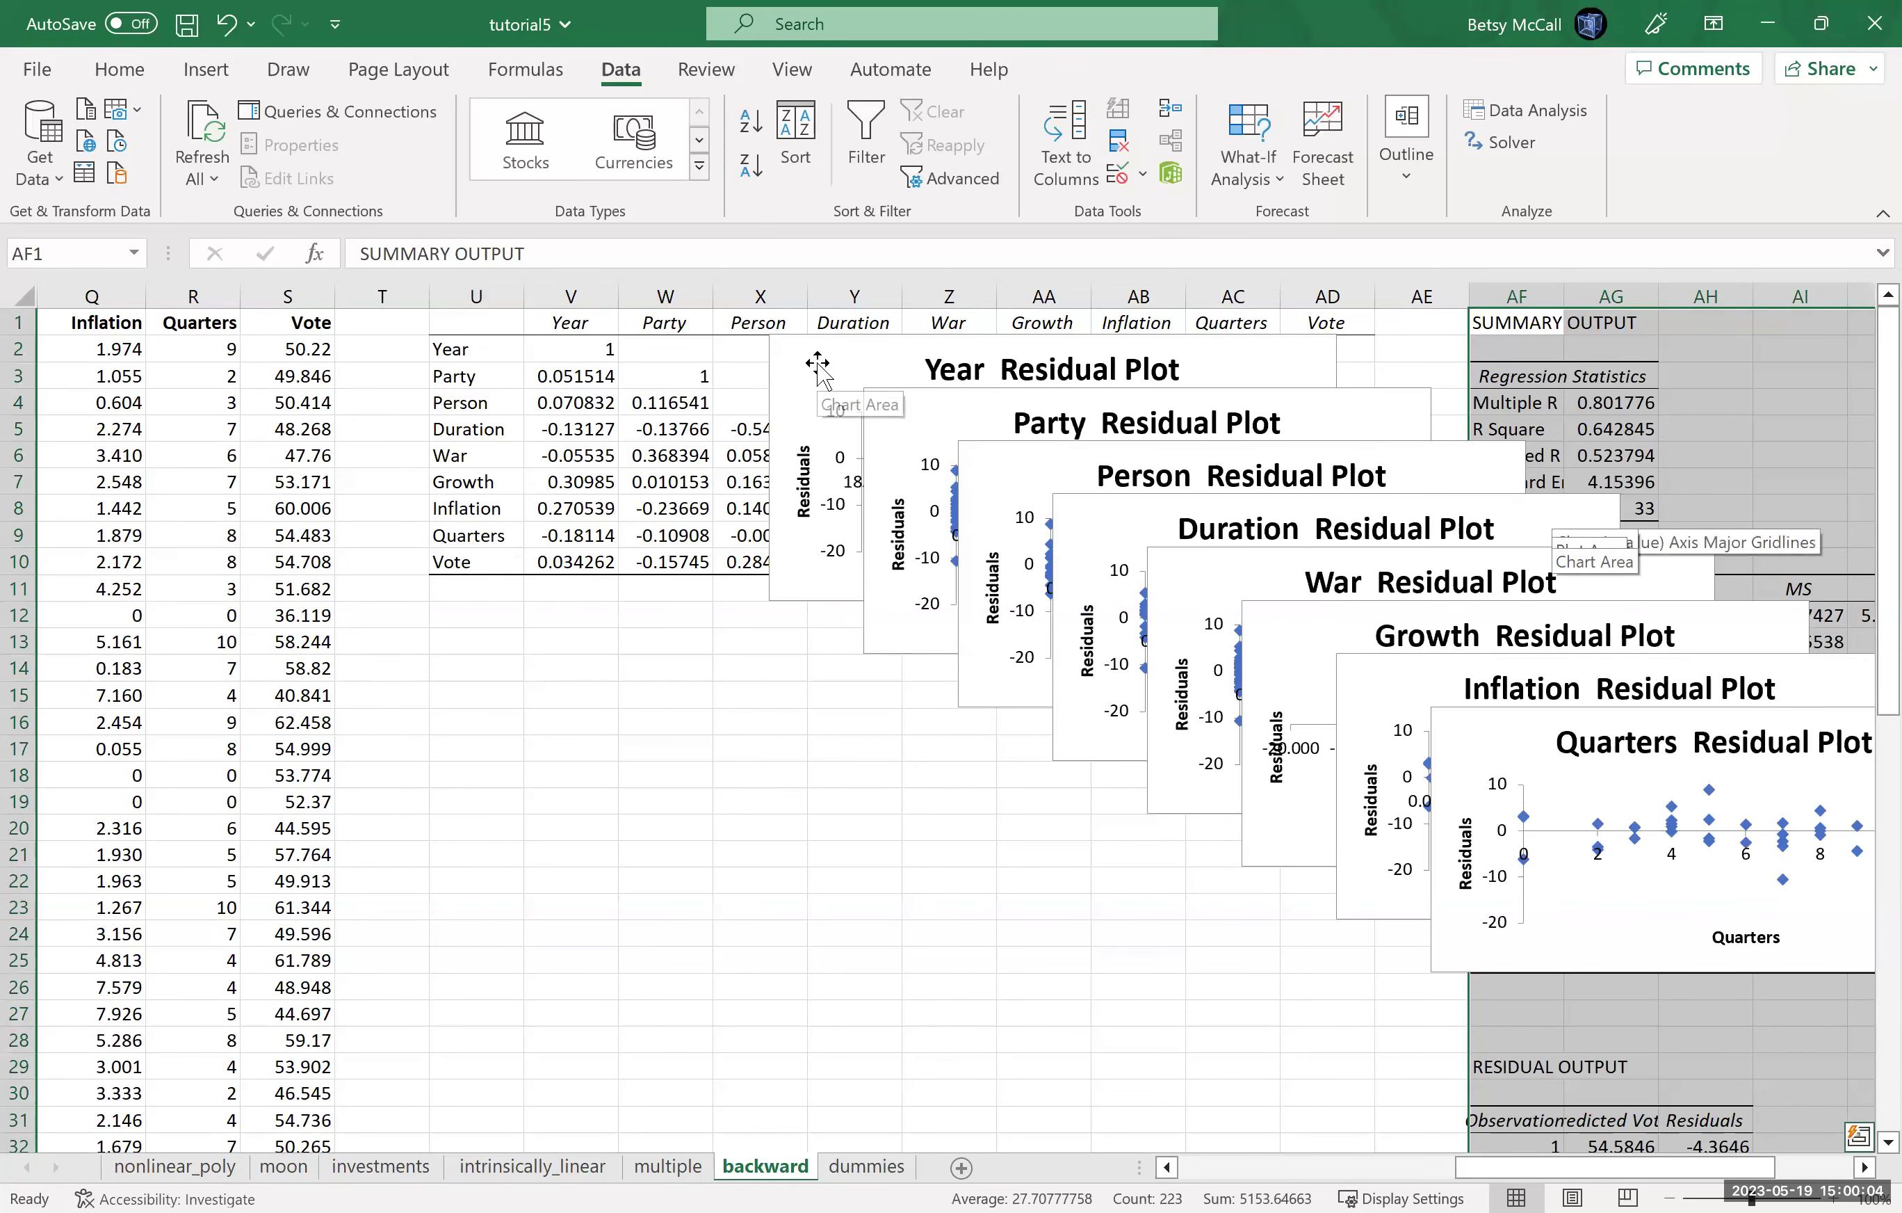
Stack the Year, Party, Person and Duration residual plots in one column below the correlation matrix.
drag(817, 364, 459, 620)
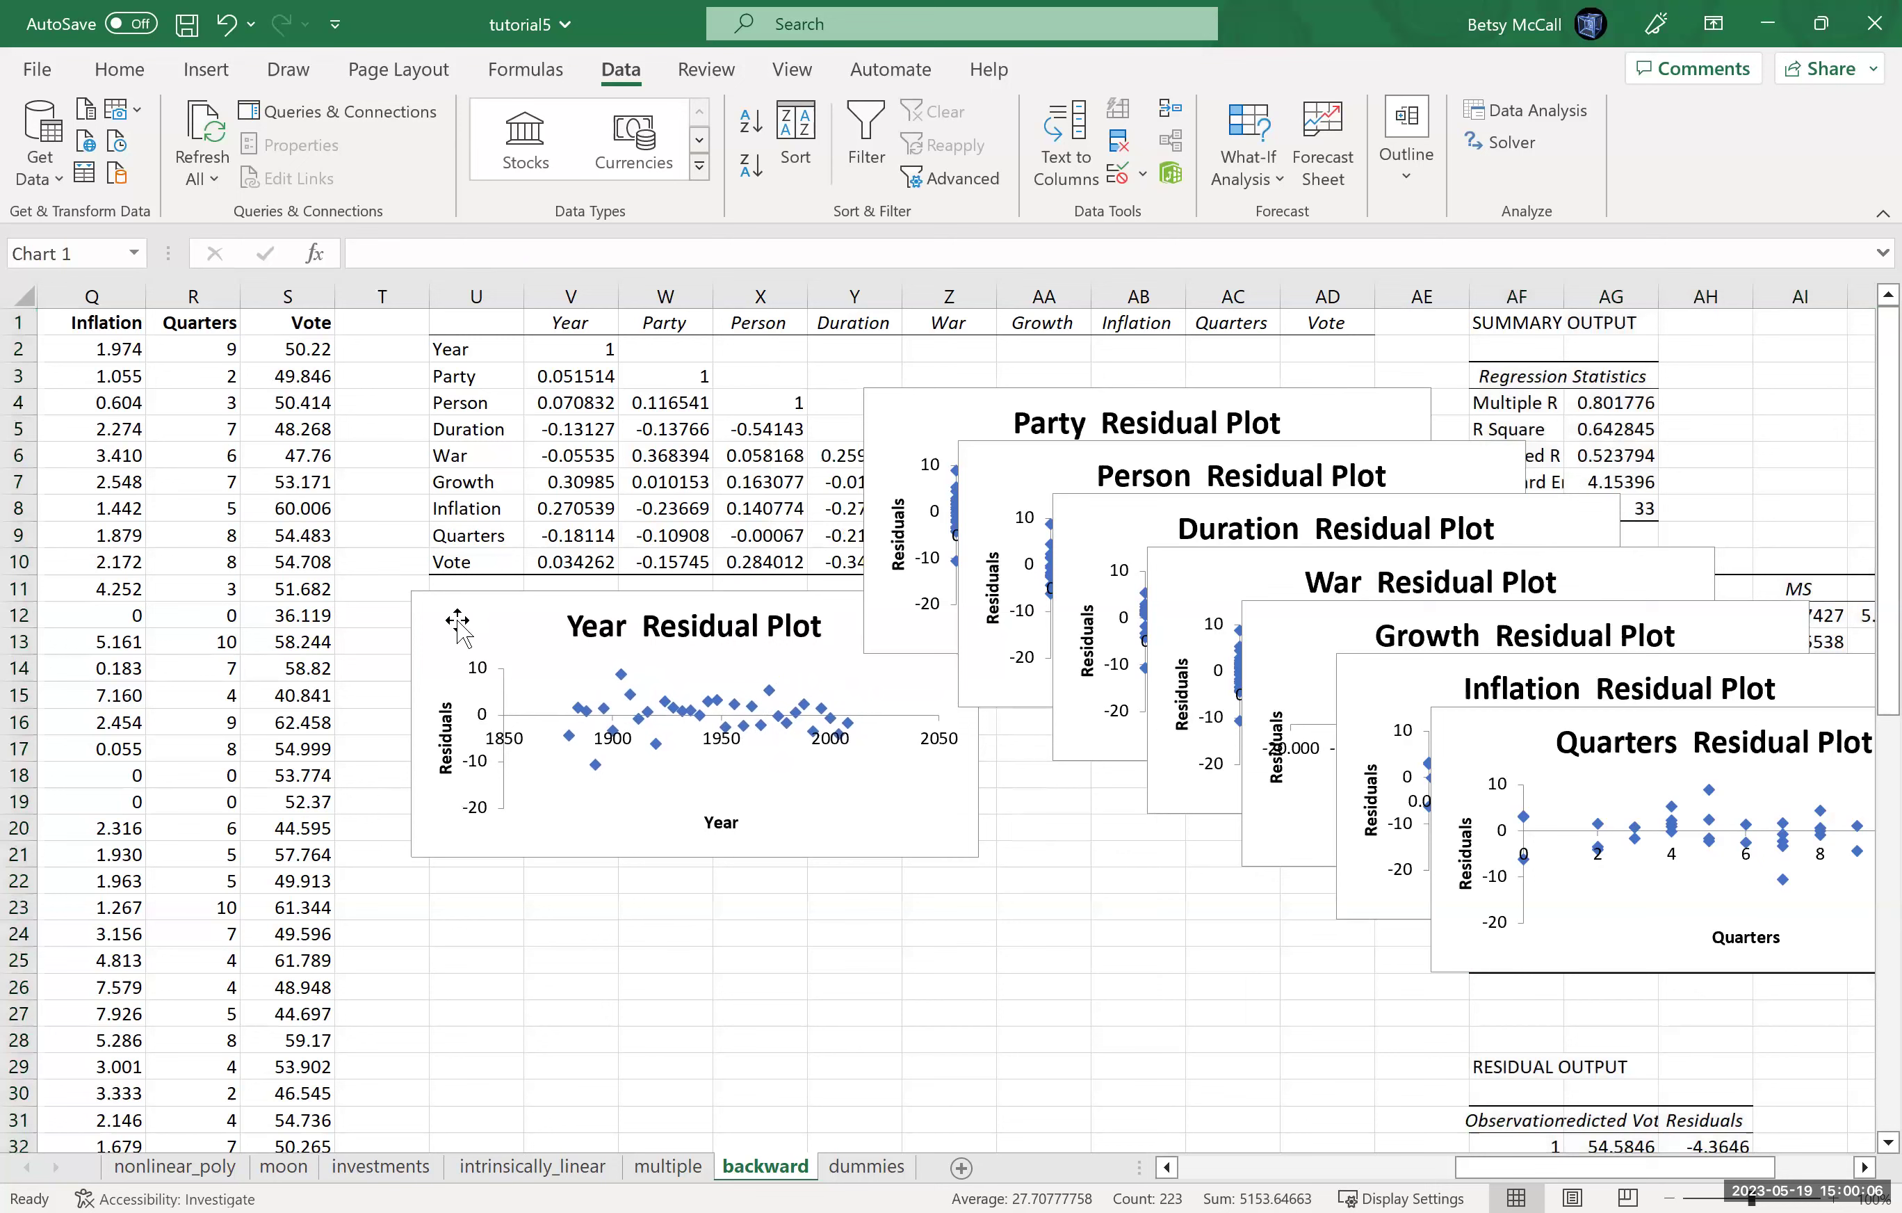
drag(912, 403, 460, 885)
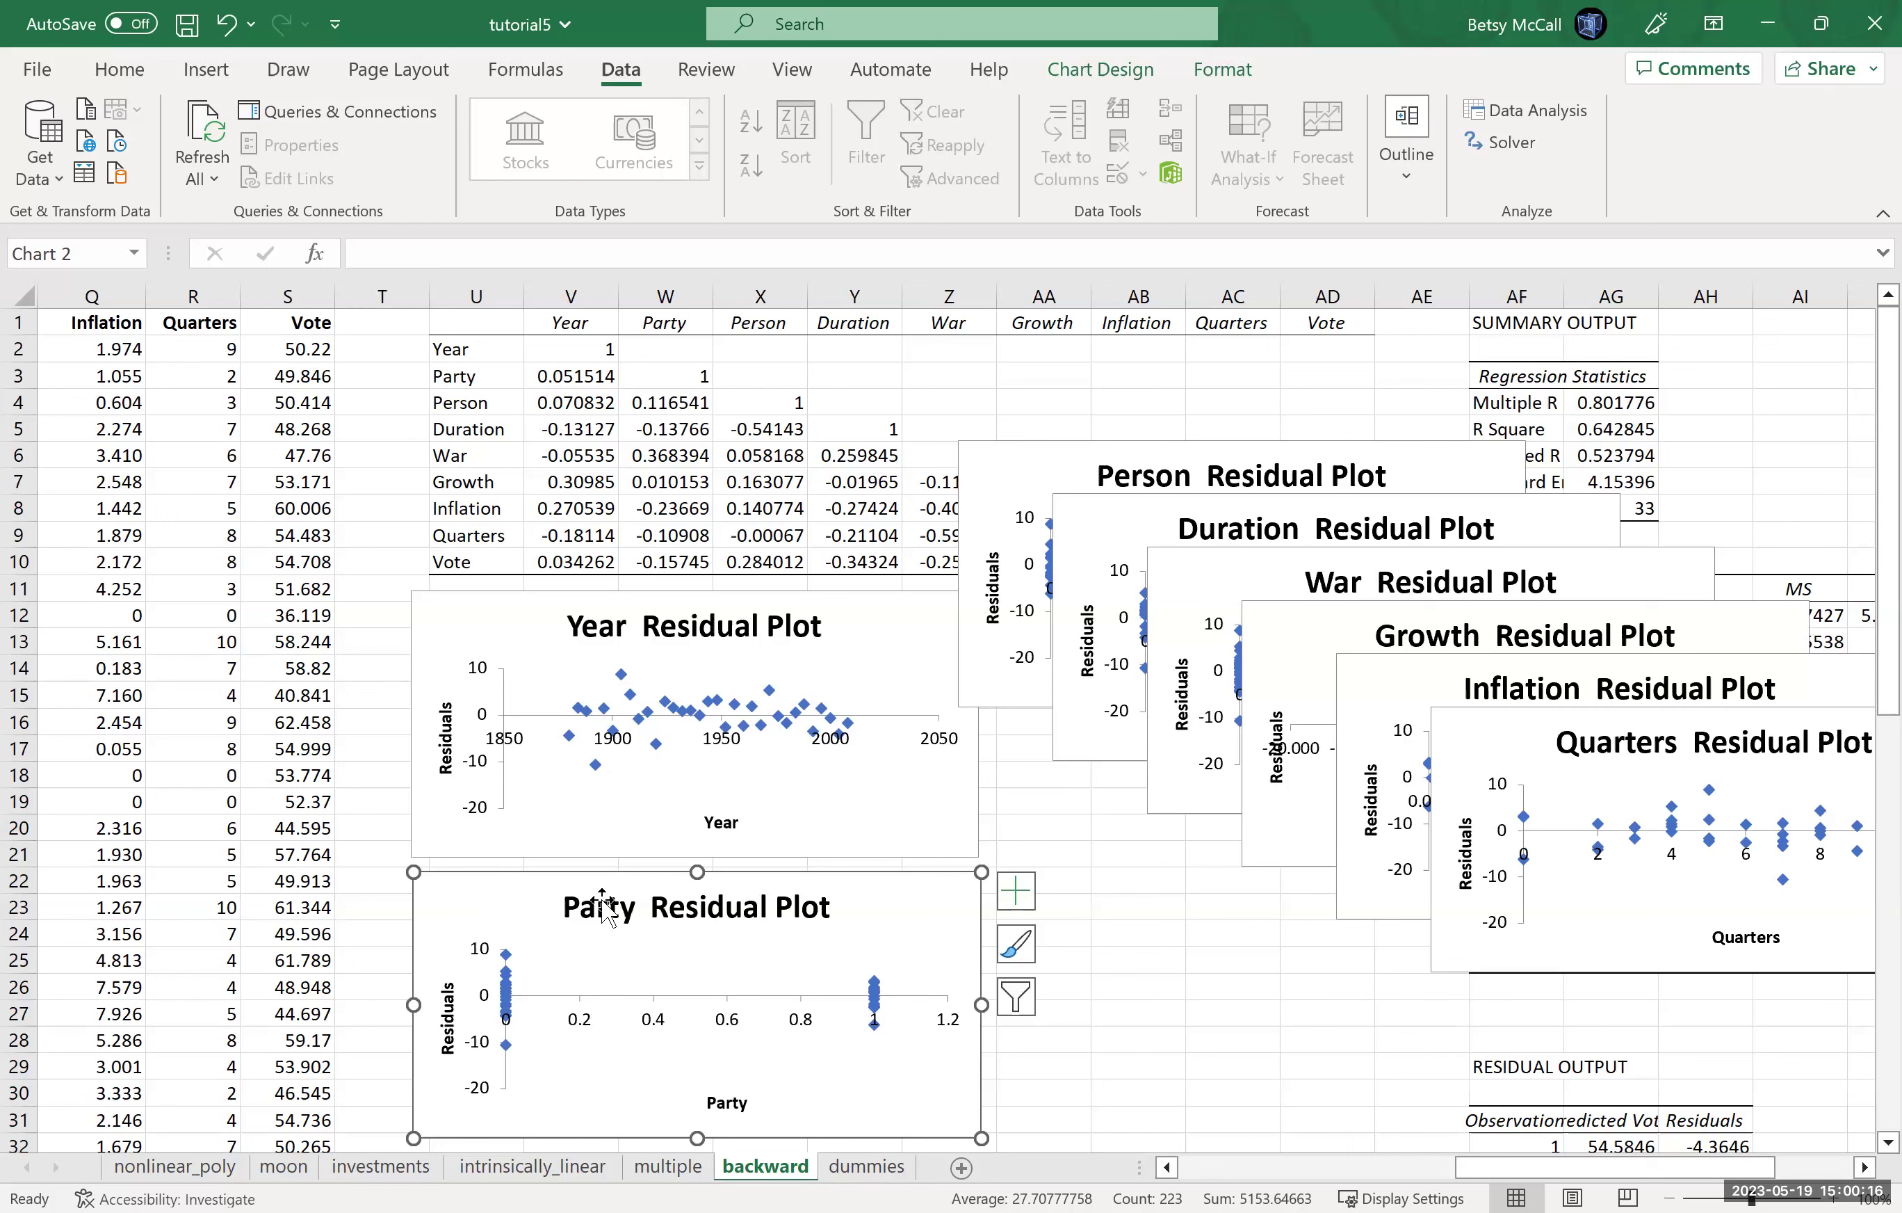
click(1862, 1168)
drag(895, 479, 347, 987)
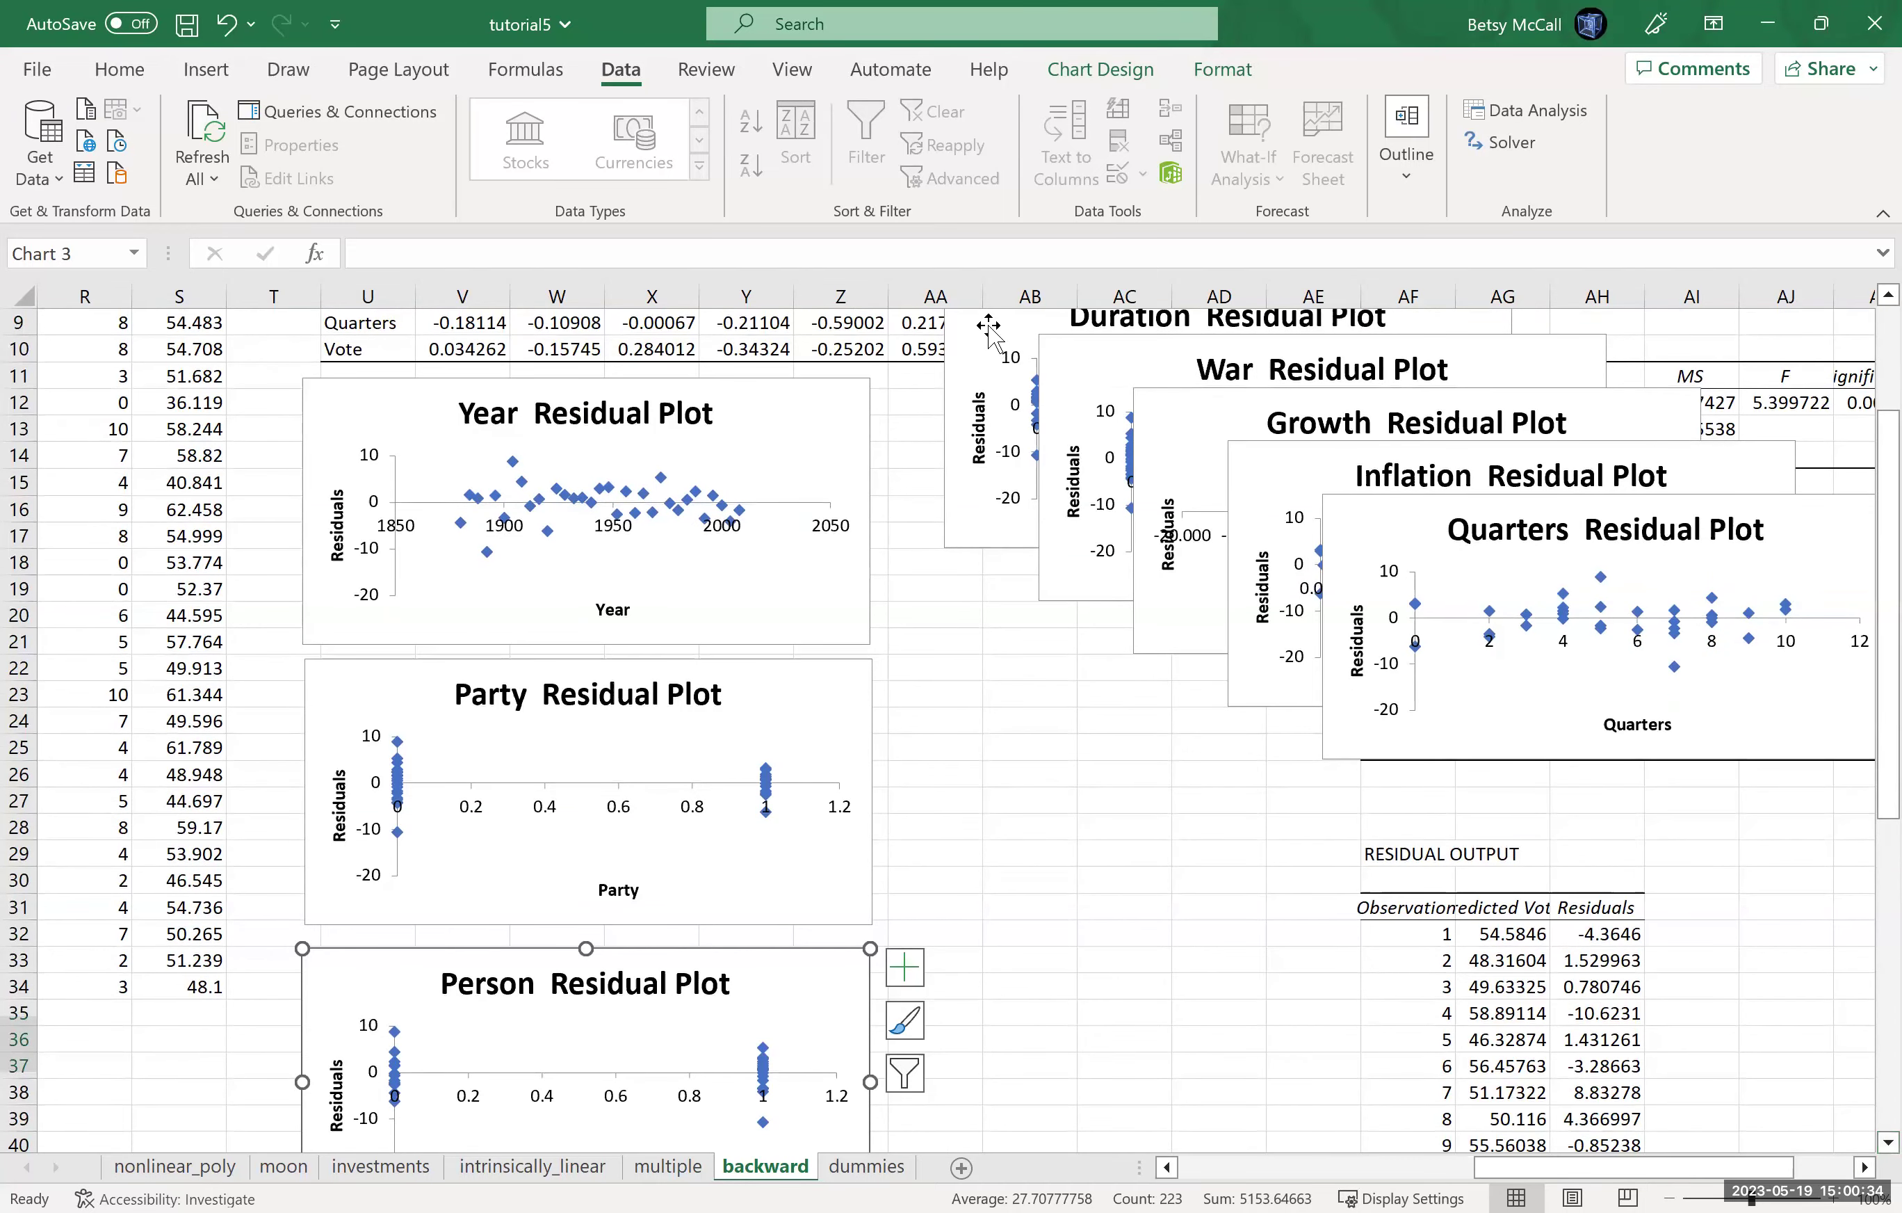
drag(1062, 863, 958, 951)
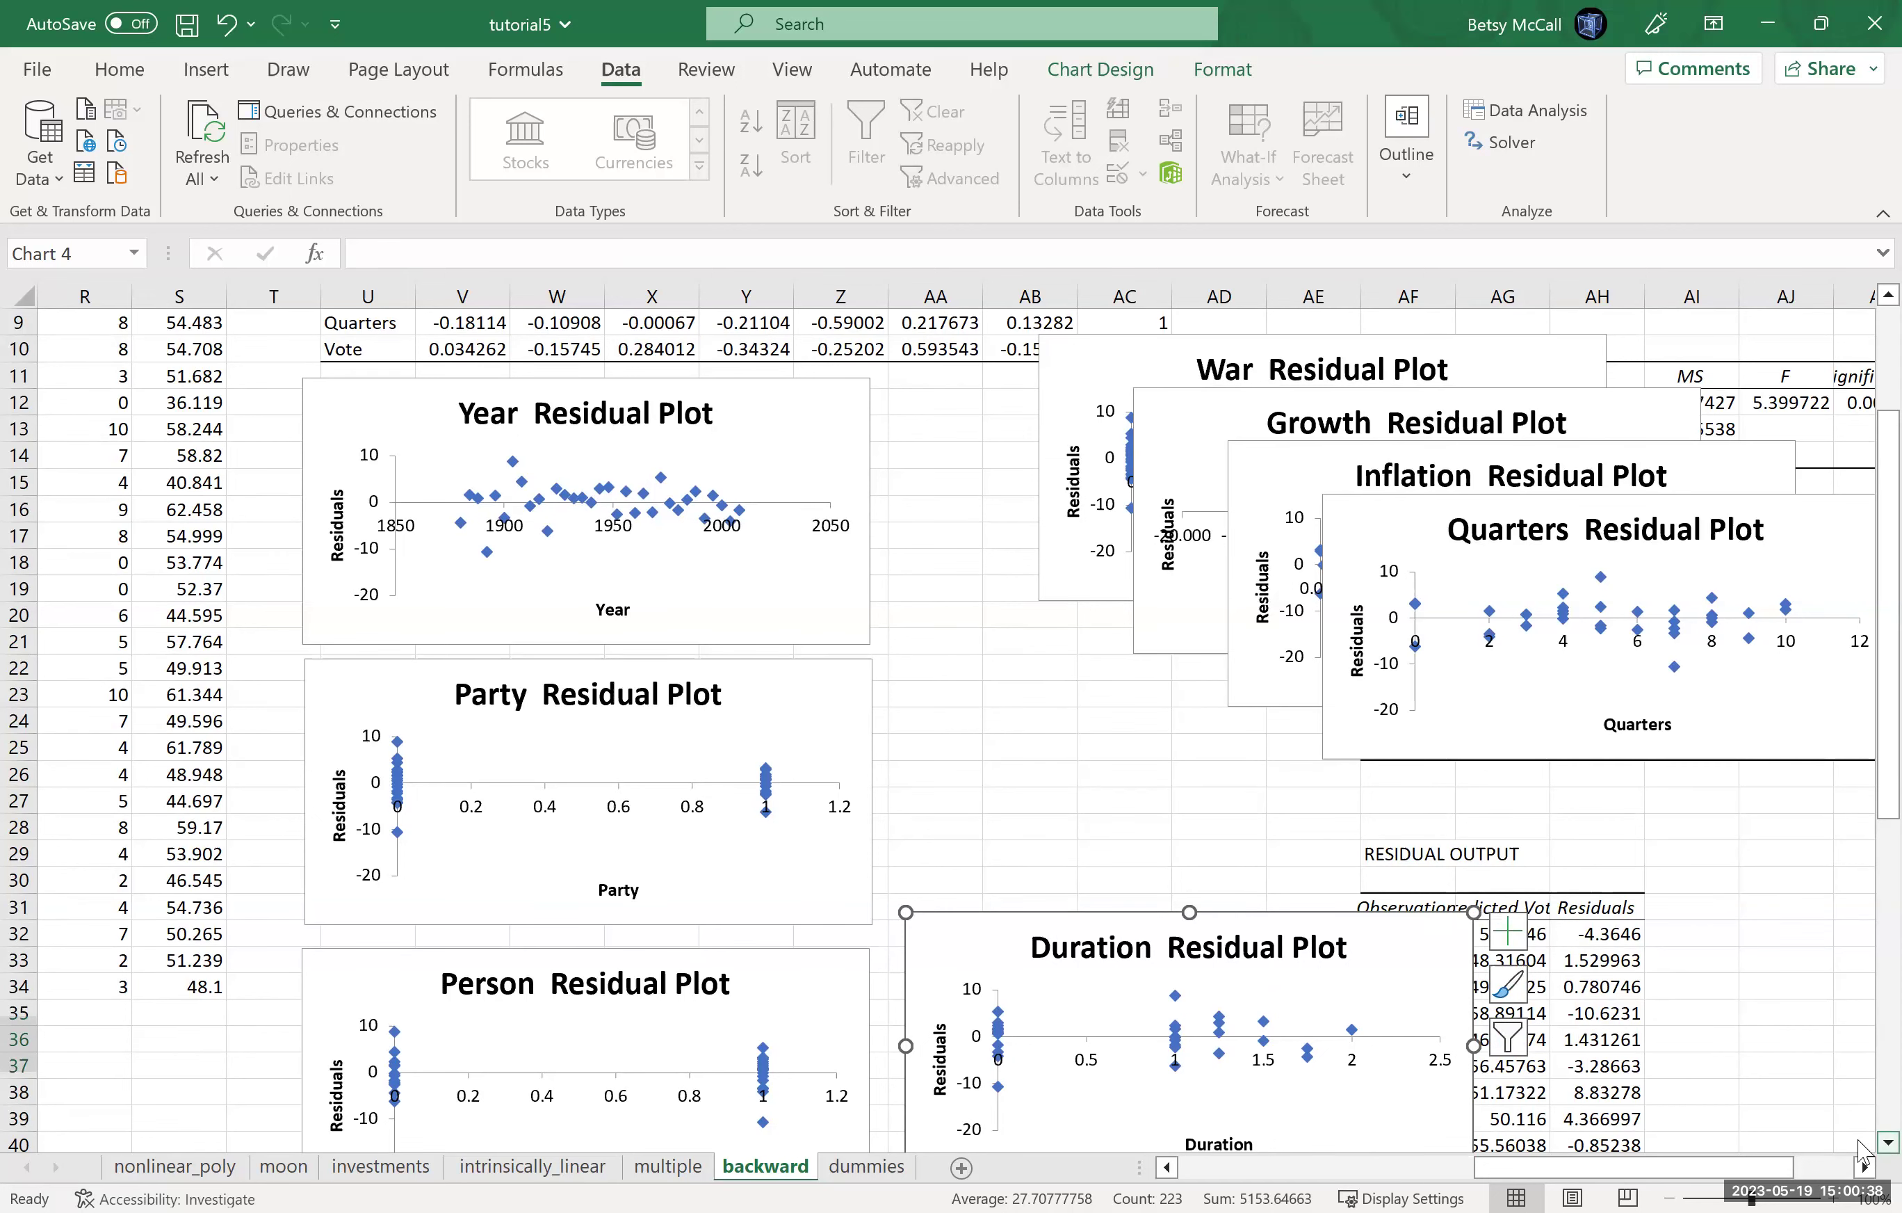
scroll(1860, 1147, down, 2)
scroll(1859, 1148, down, 1)
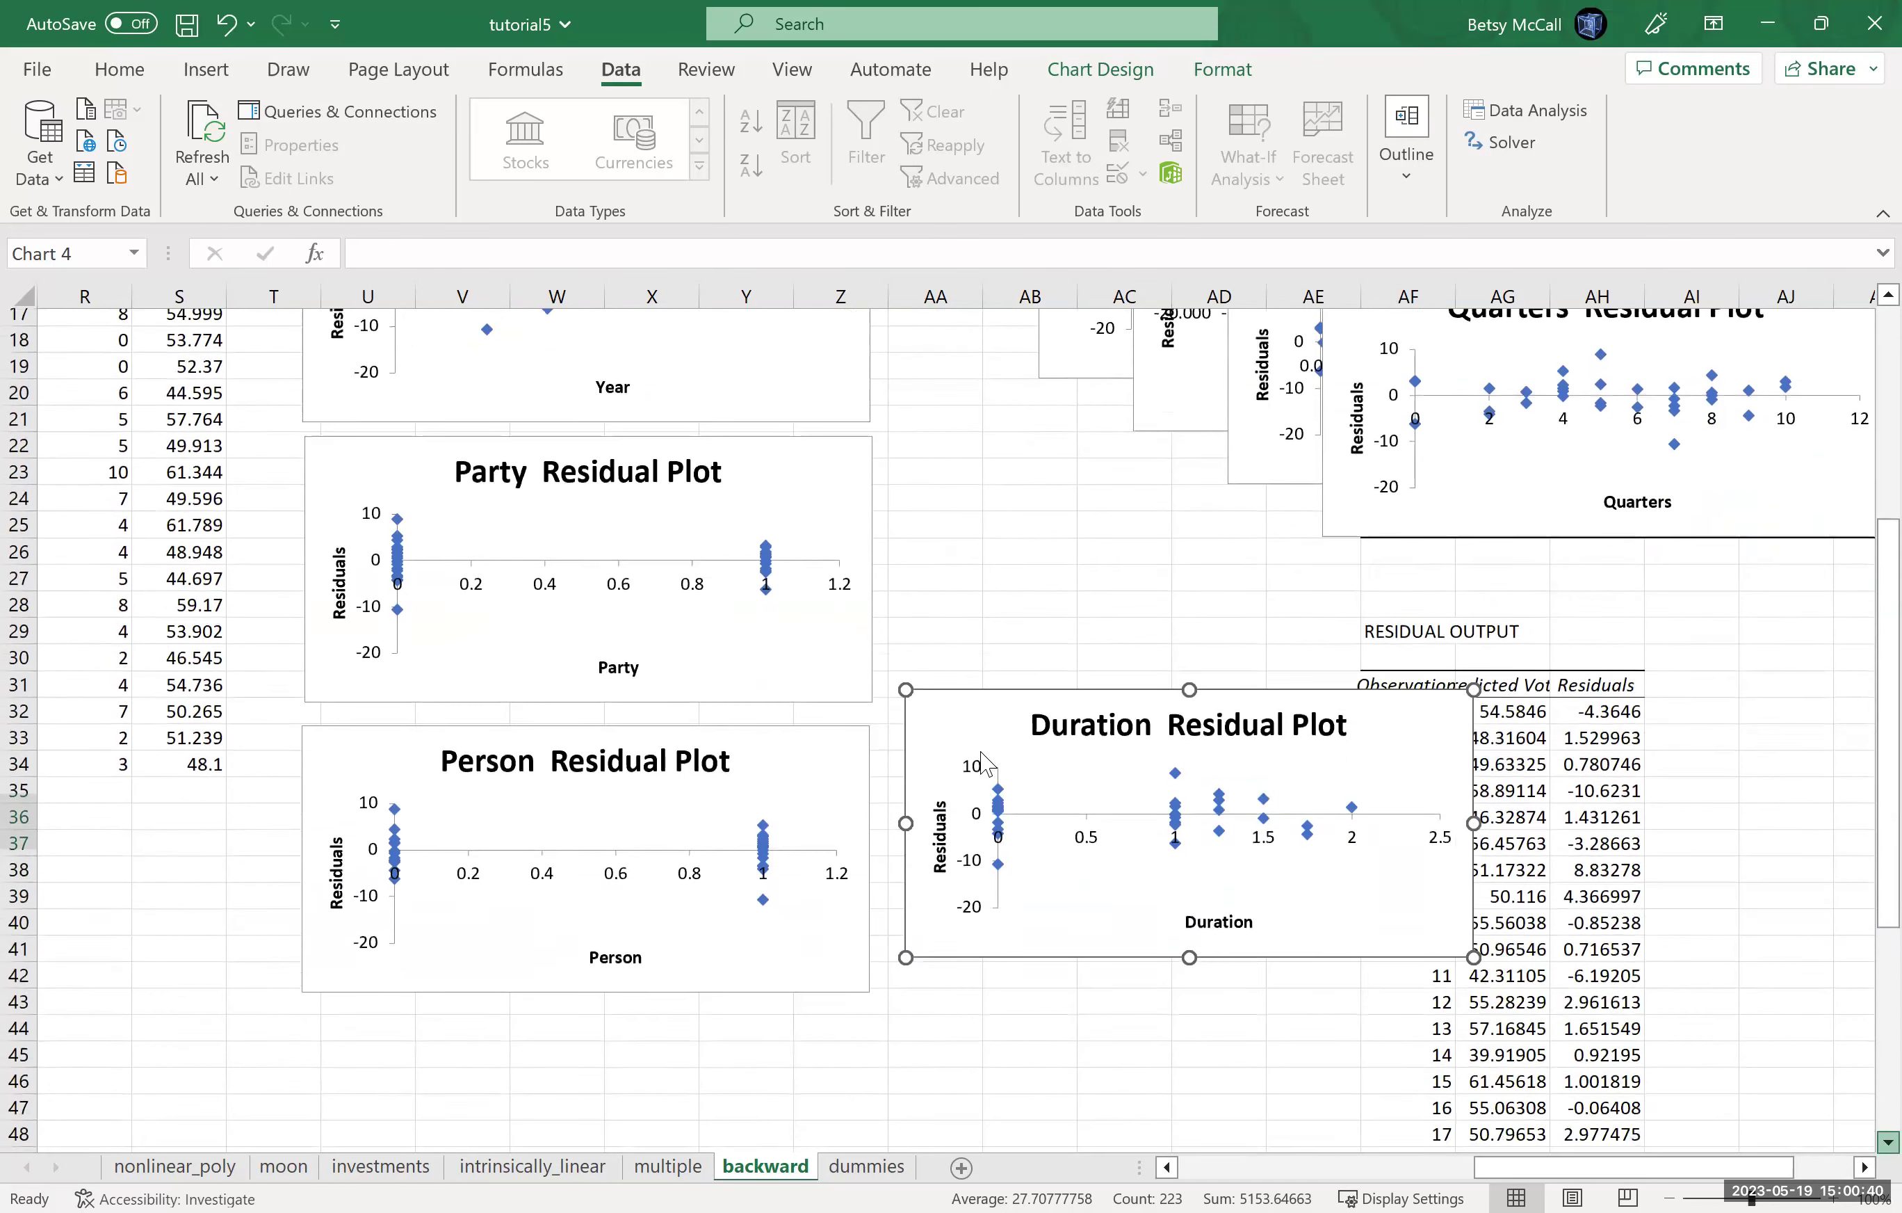
drag(931, 699, 331, 1005)
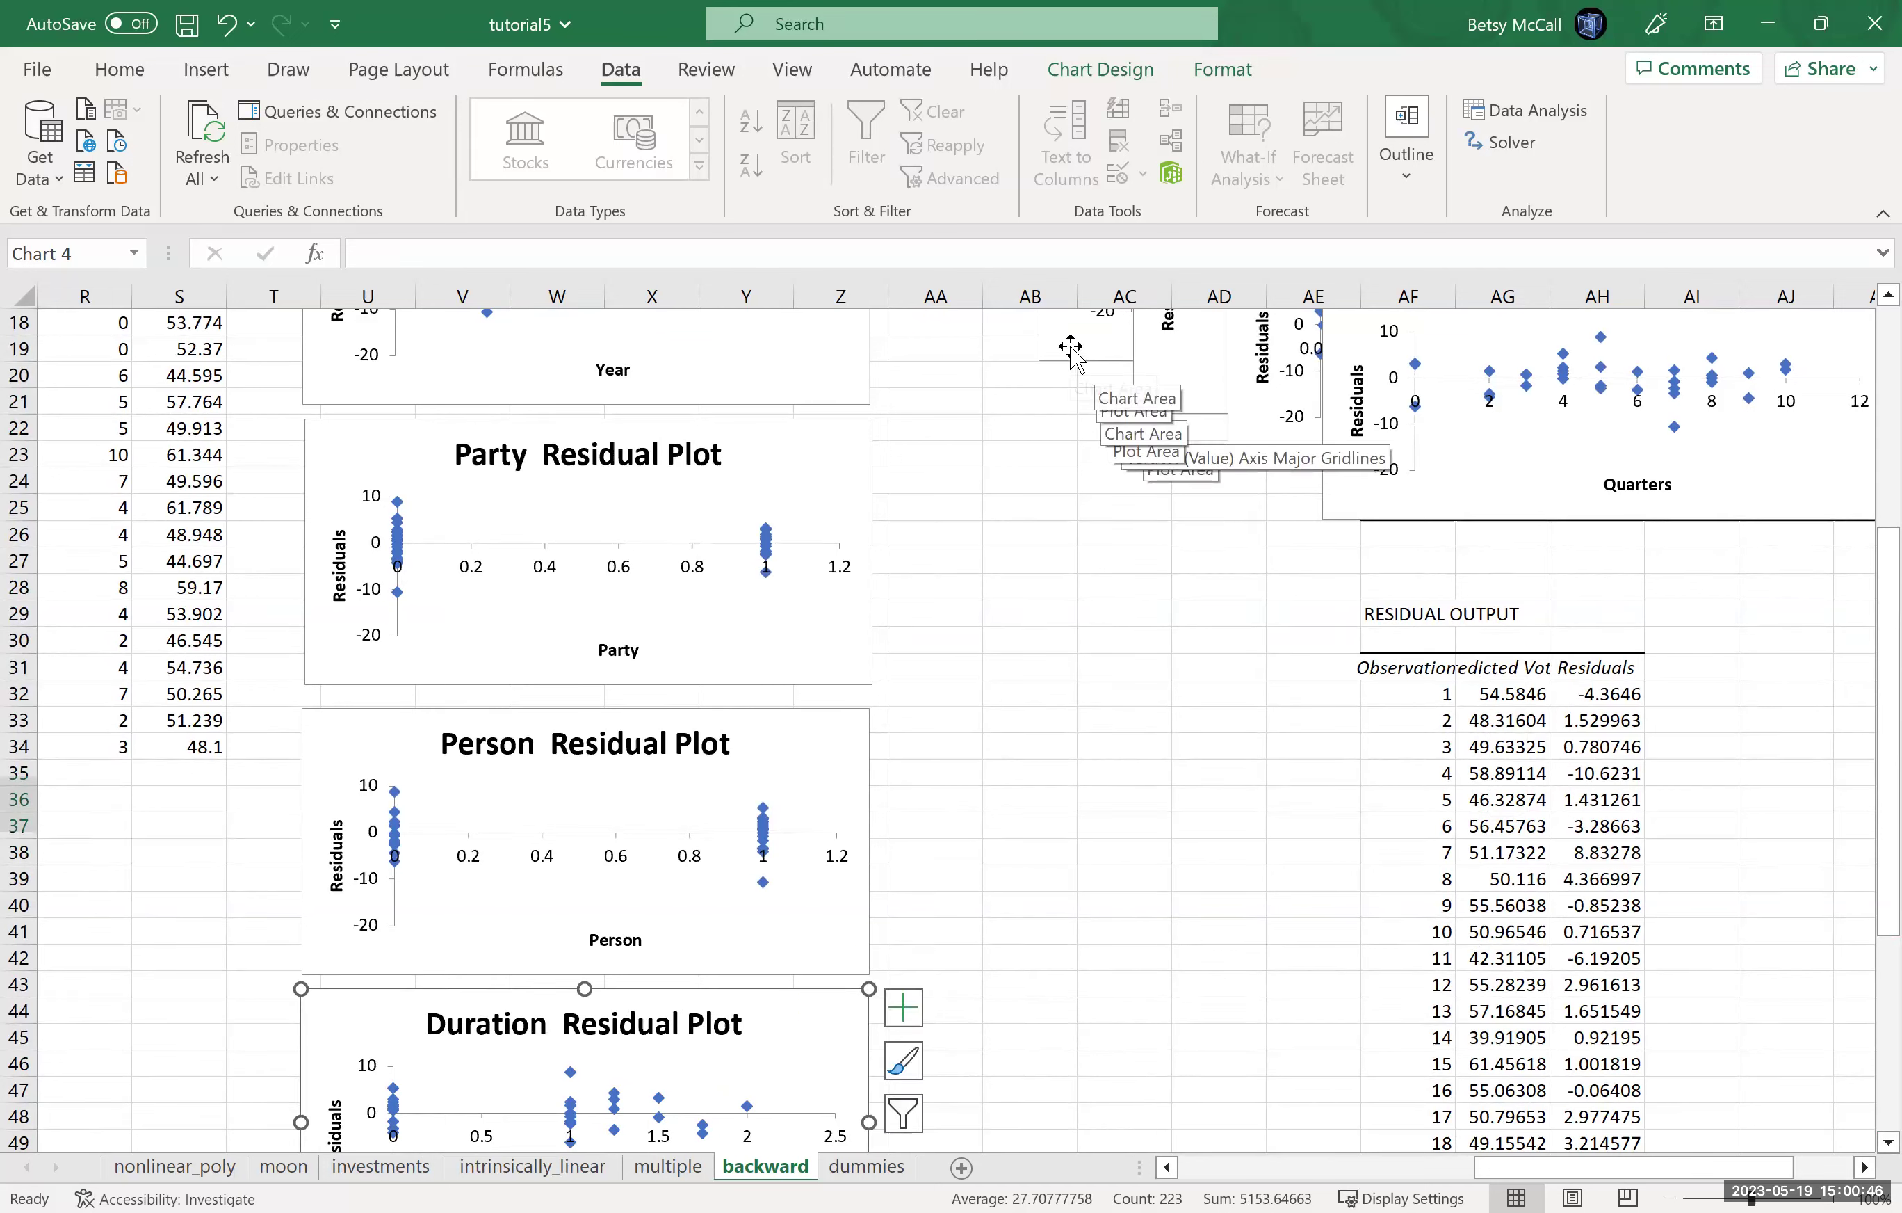
Move the War, Growth, Inflation and Quarters residual plots down, clear of the regression summary and coefficient tables.
drag(1048, 741, 951, 1147)
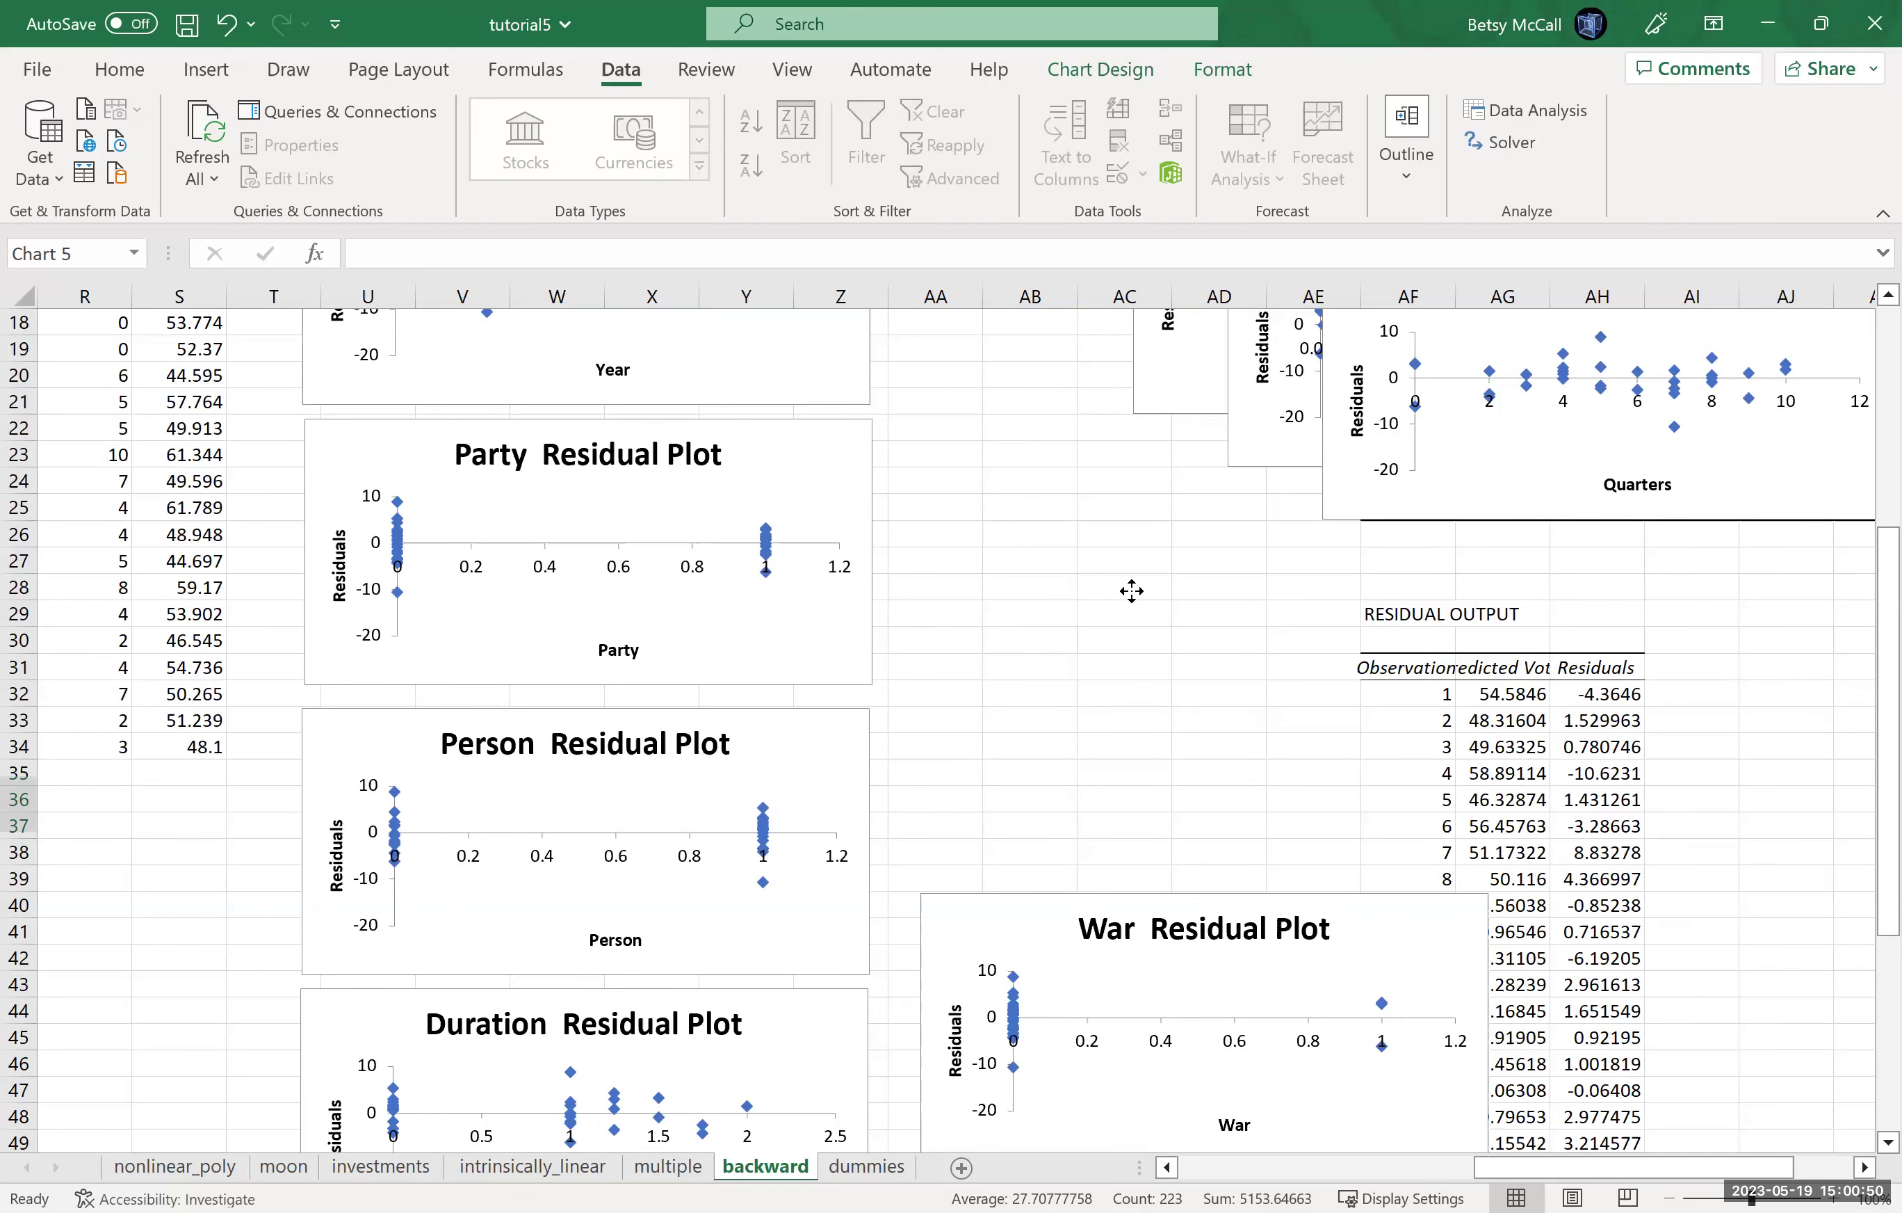
drag(1132, 591, 945, 839)
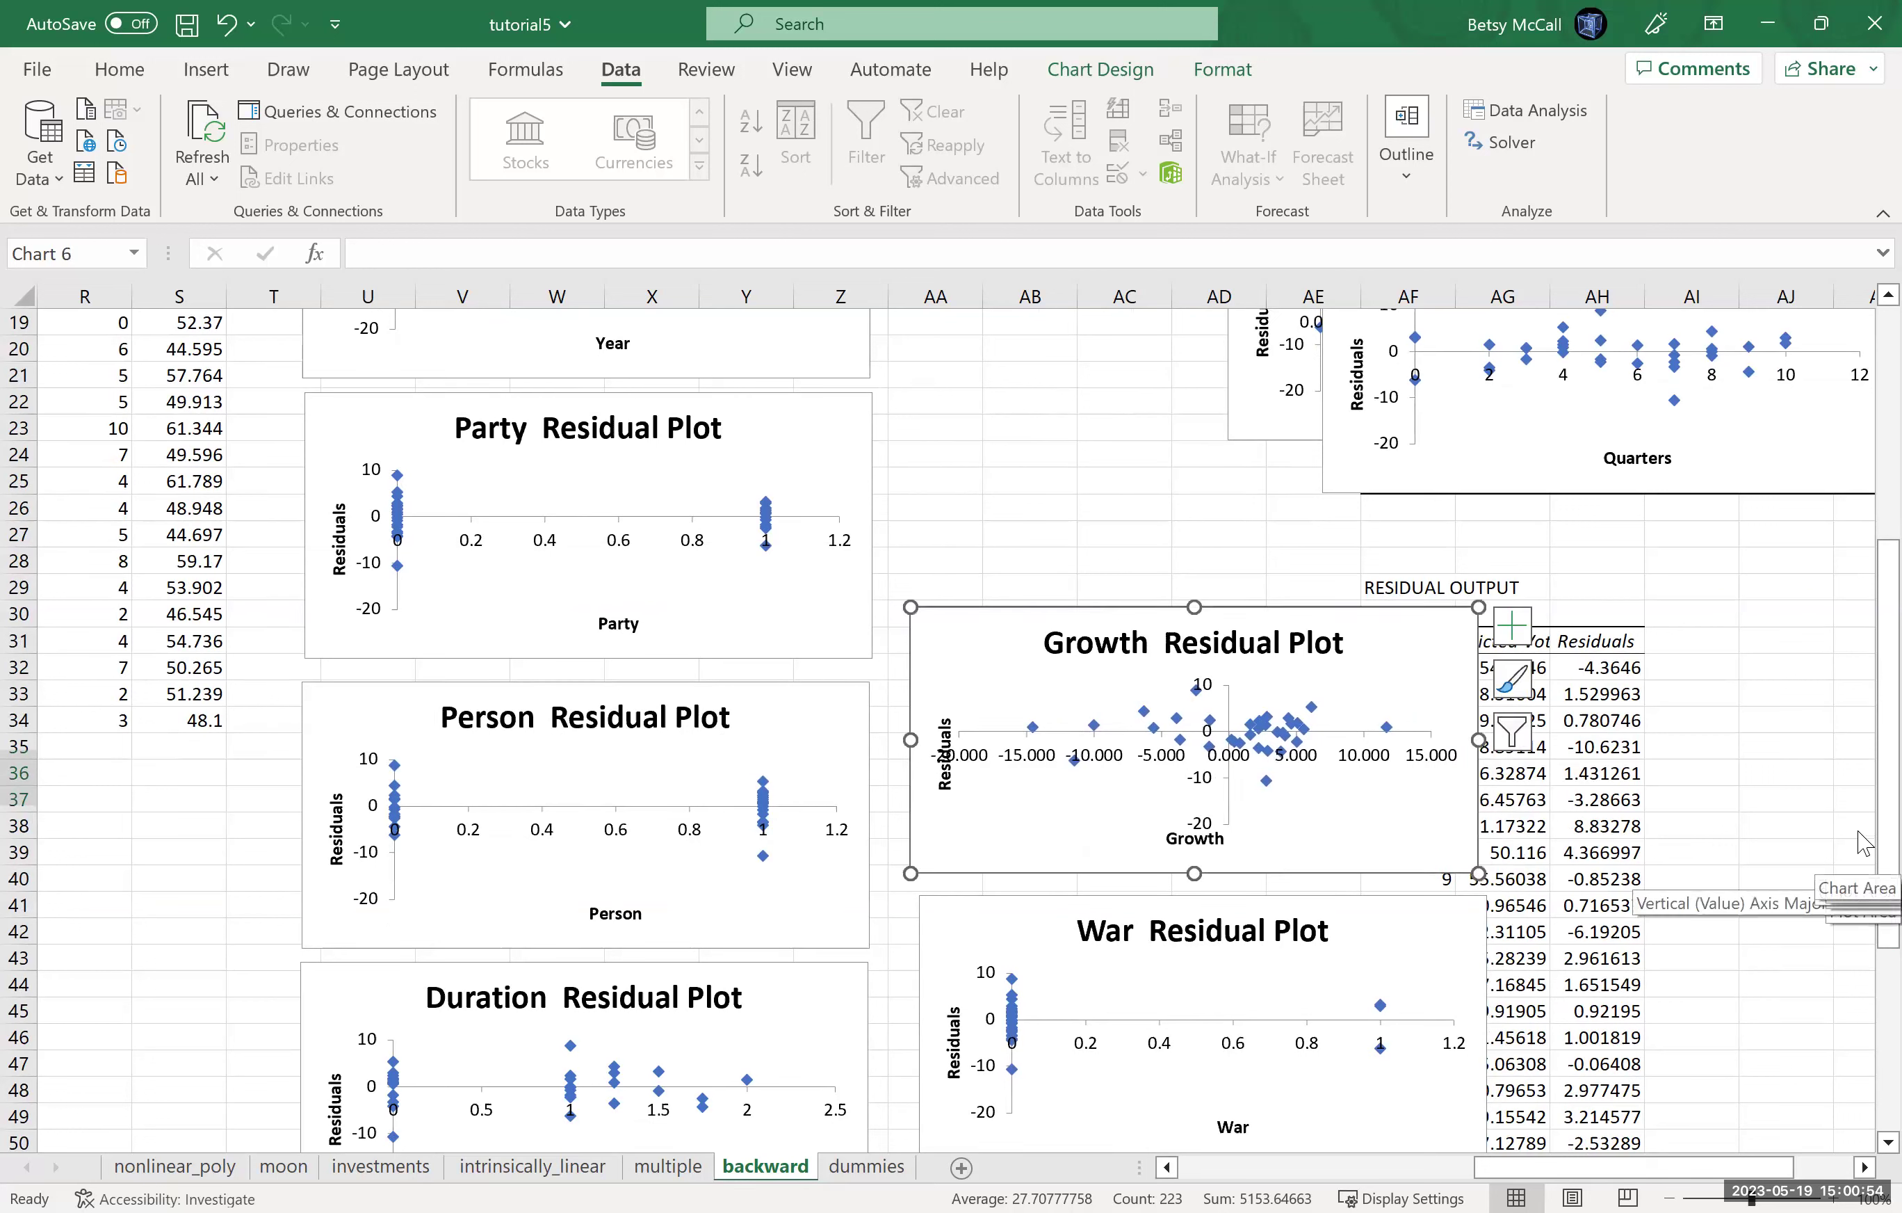
drag(1258, 424, 1435, 1132)
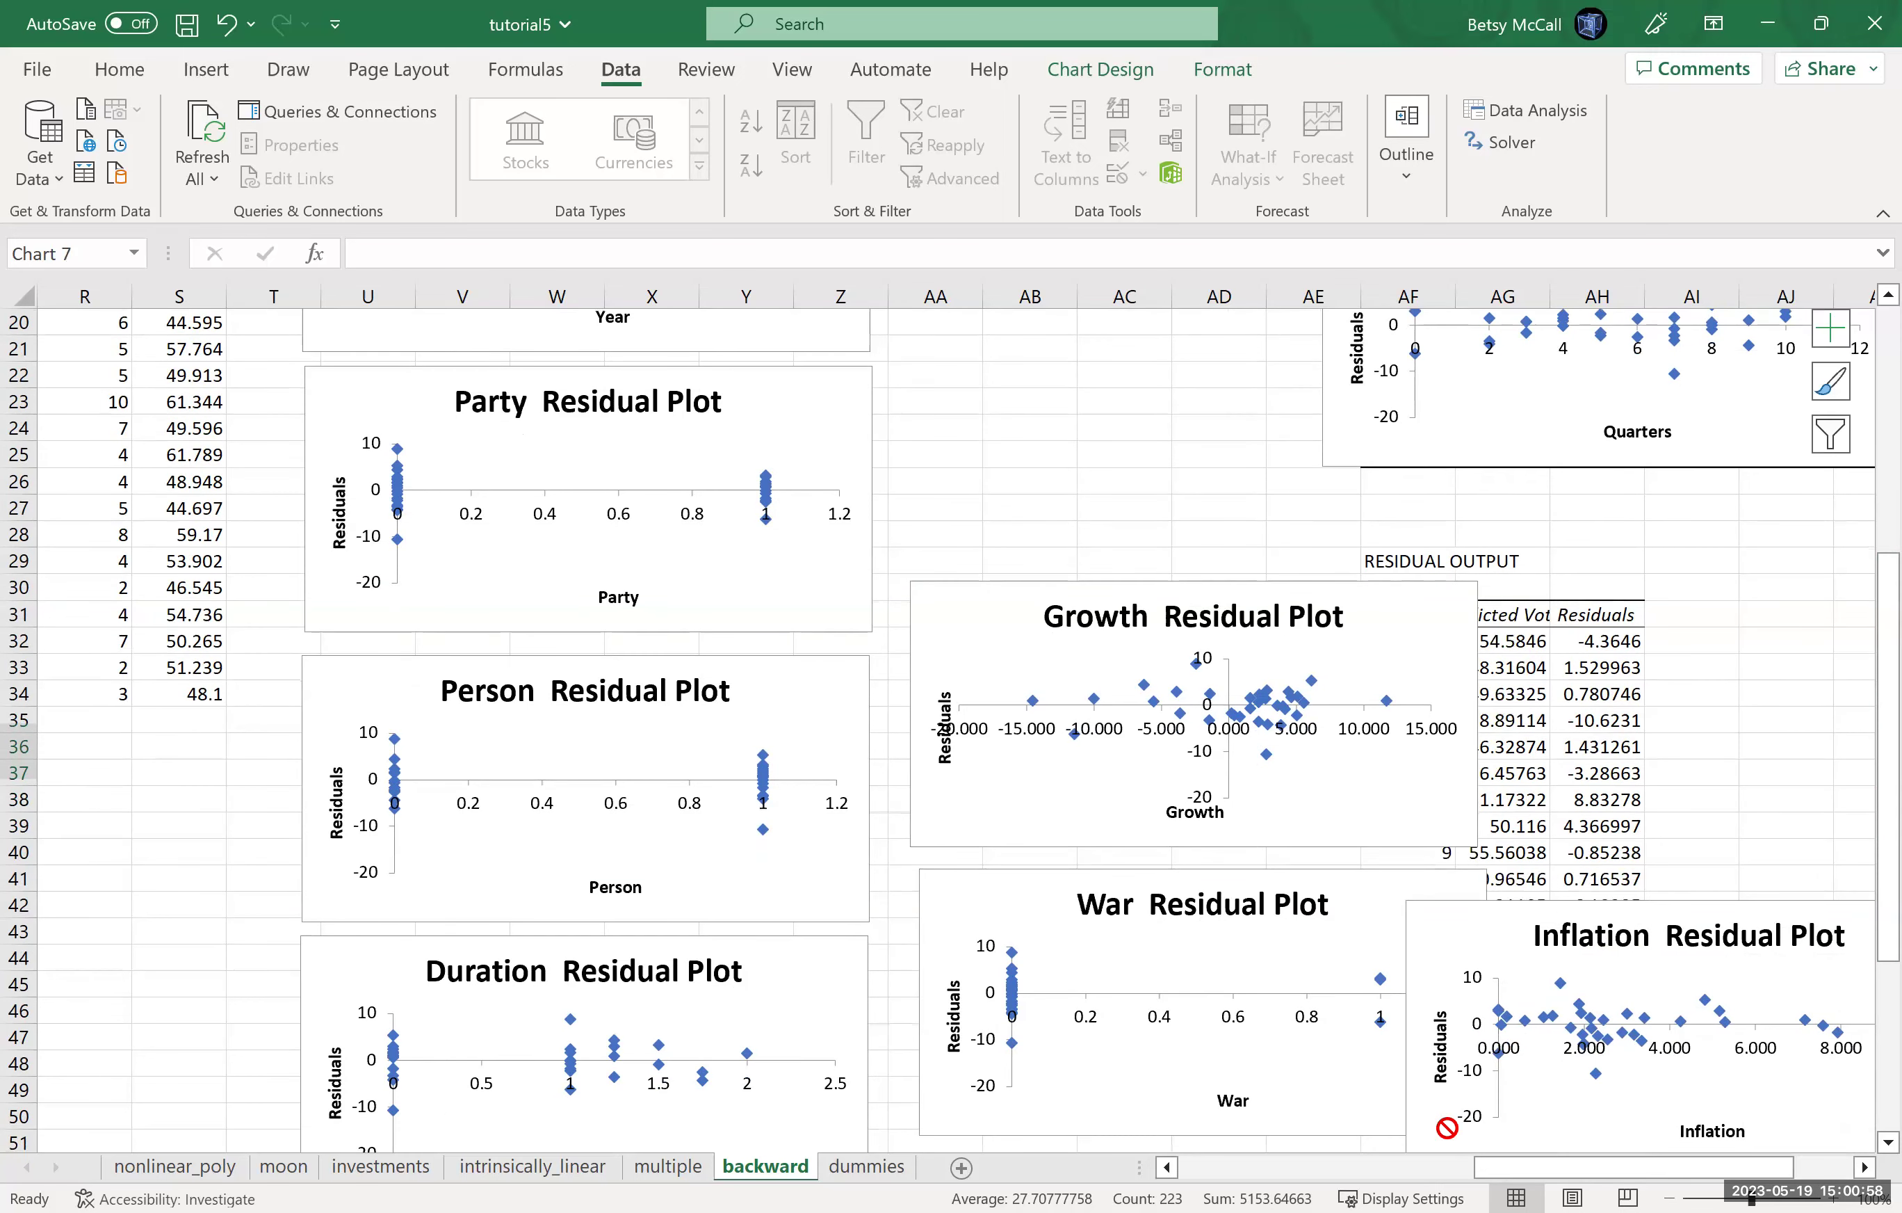
drag(1346, 440, 1444, 855)
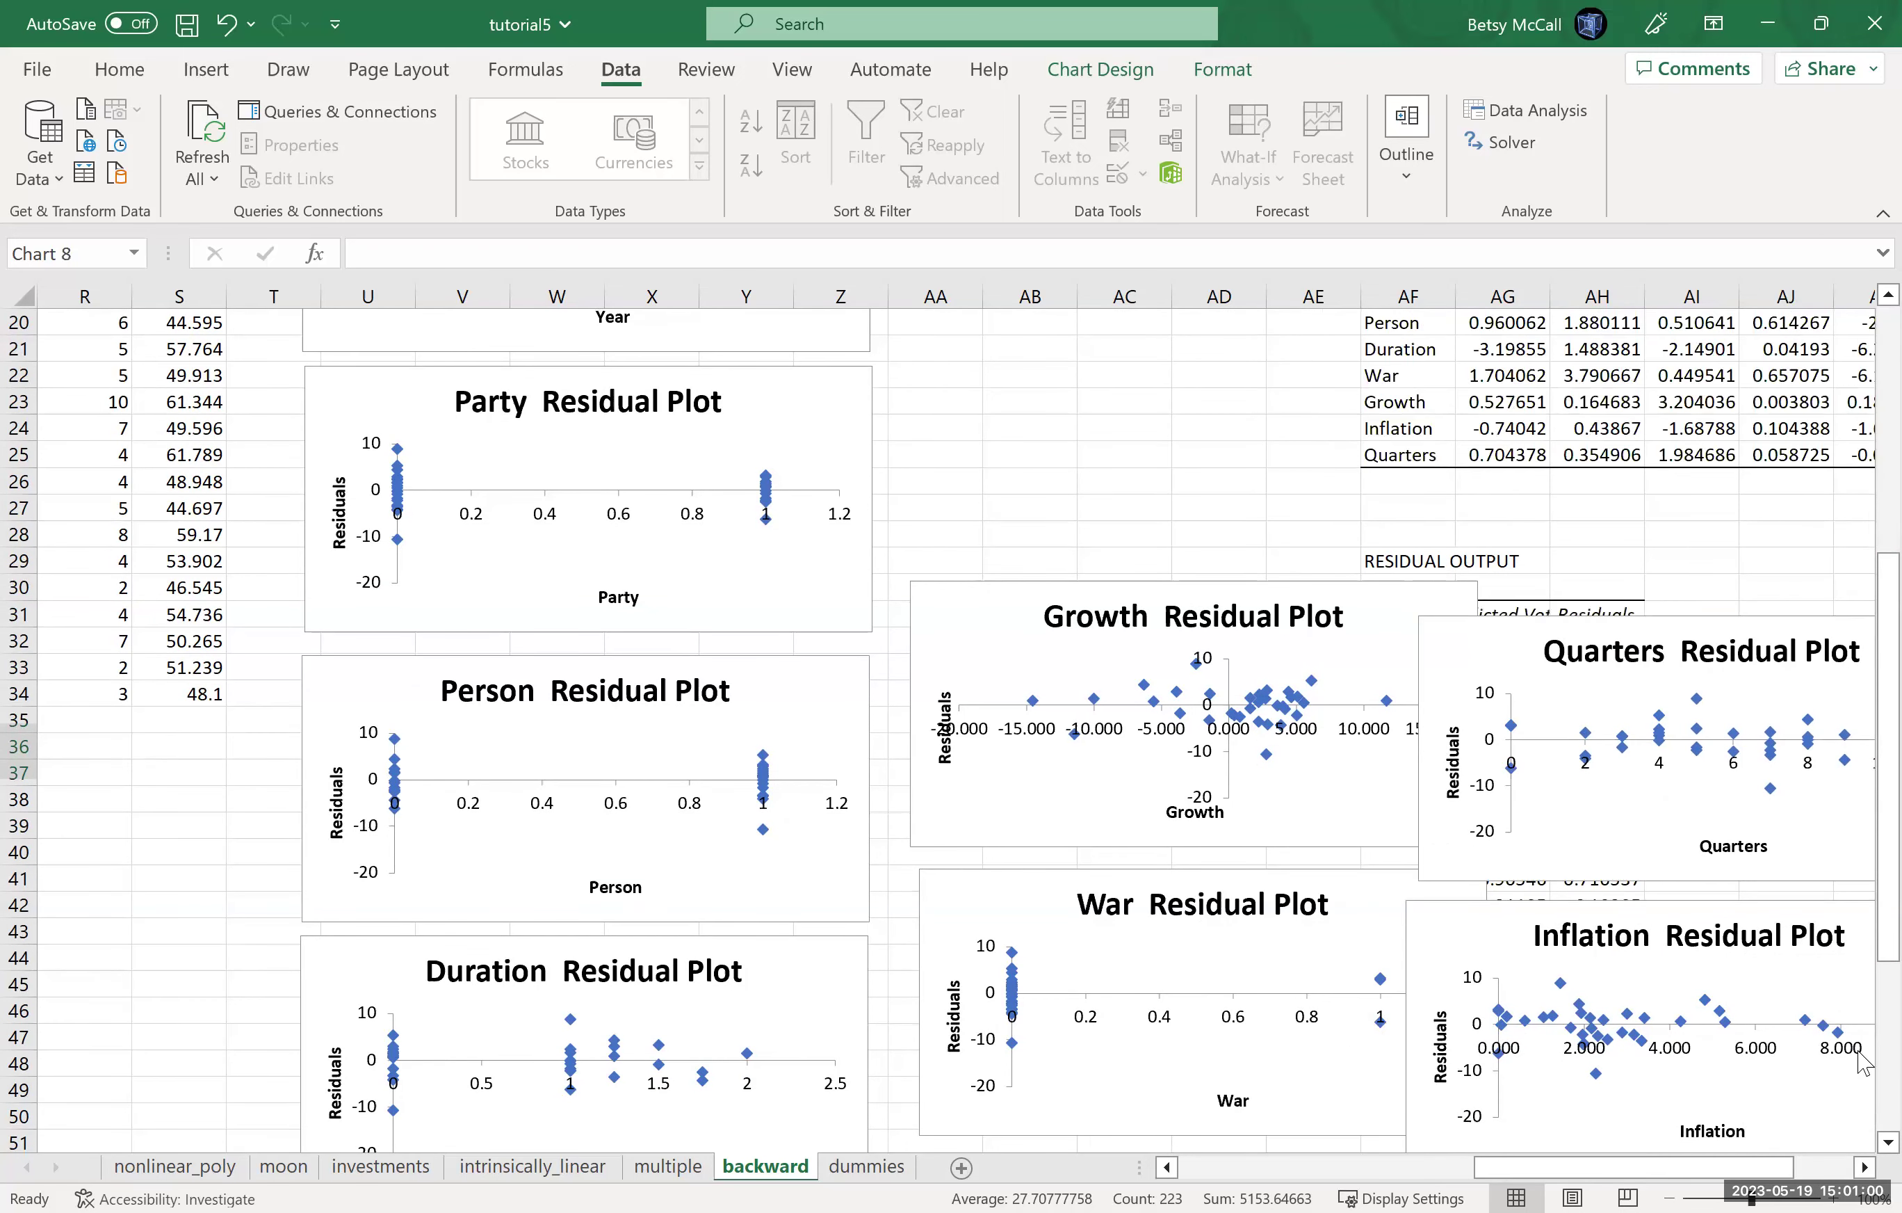
Arrange the Growth and Inflation residual plots below Duration, with the War plot beside Inflation and the Quarters plot on War's far side.
drag(1863, 930, 1863, 1114)
drag(964, 477, 354, 1116)
drag(1455, 503, 939, 944)
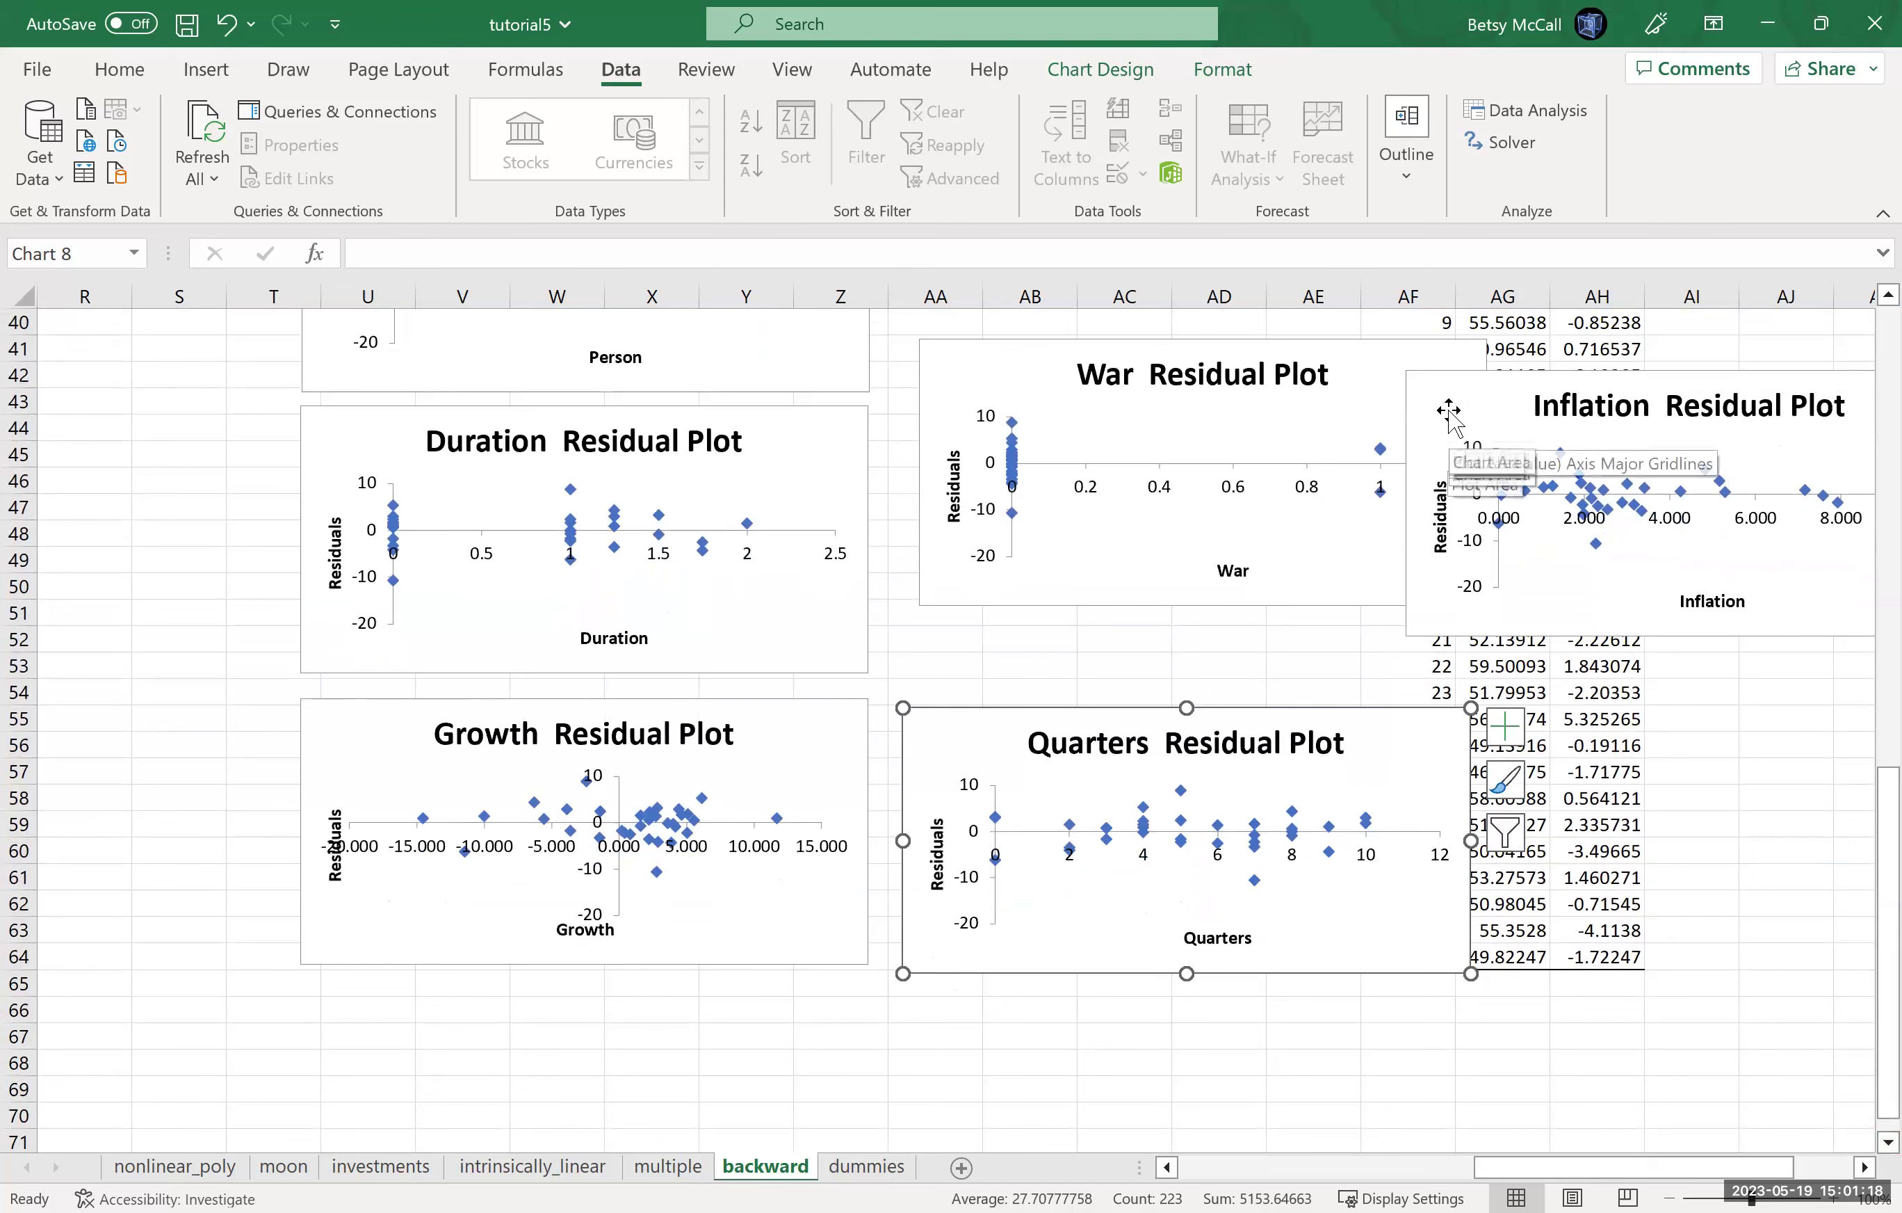
drag(338, 1024, 340, 1021)
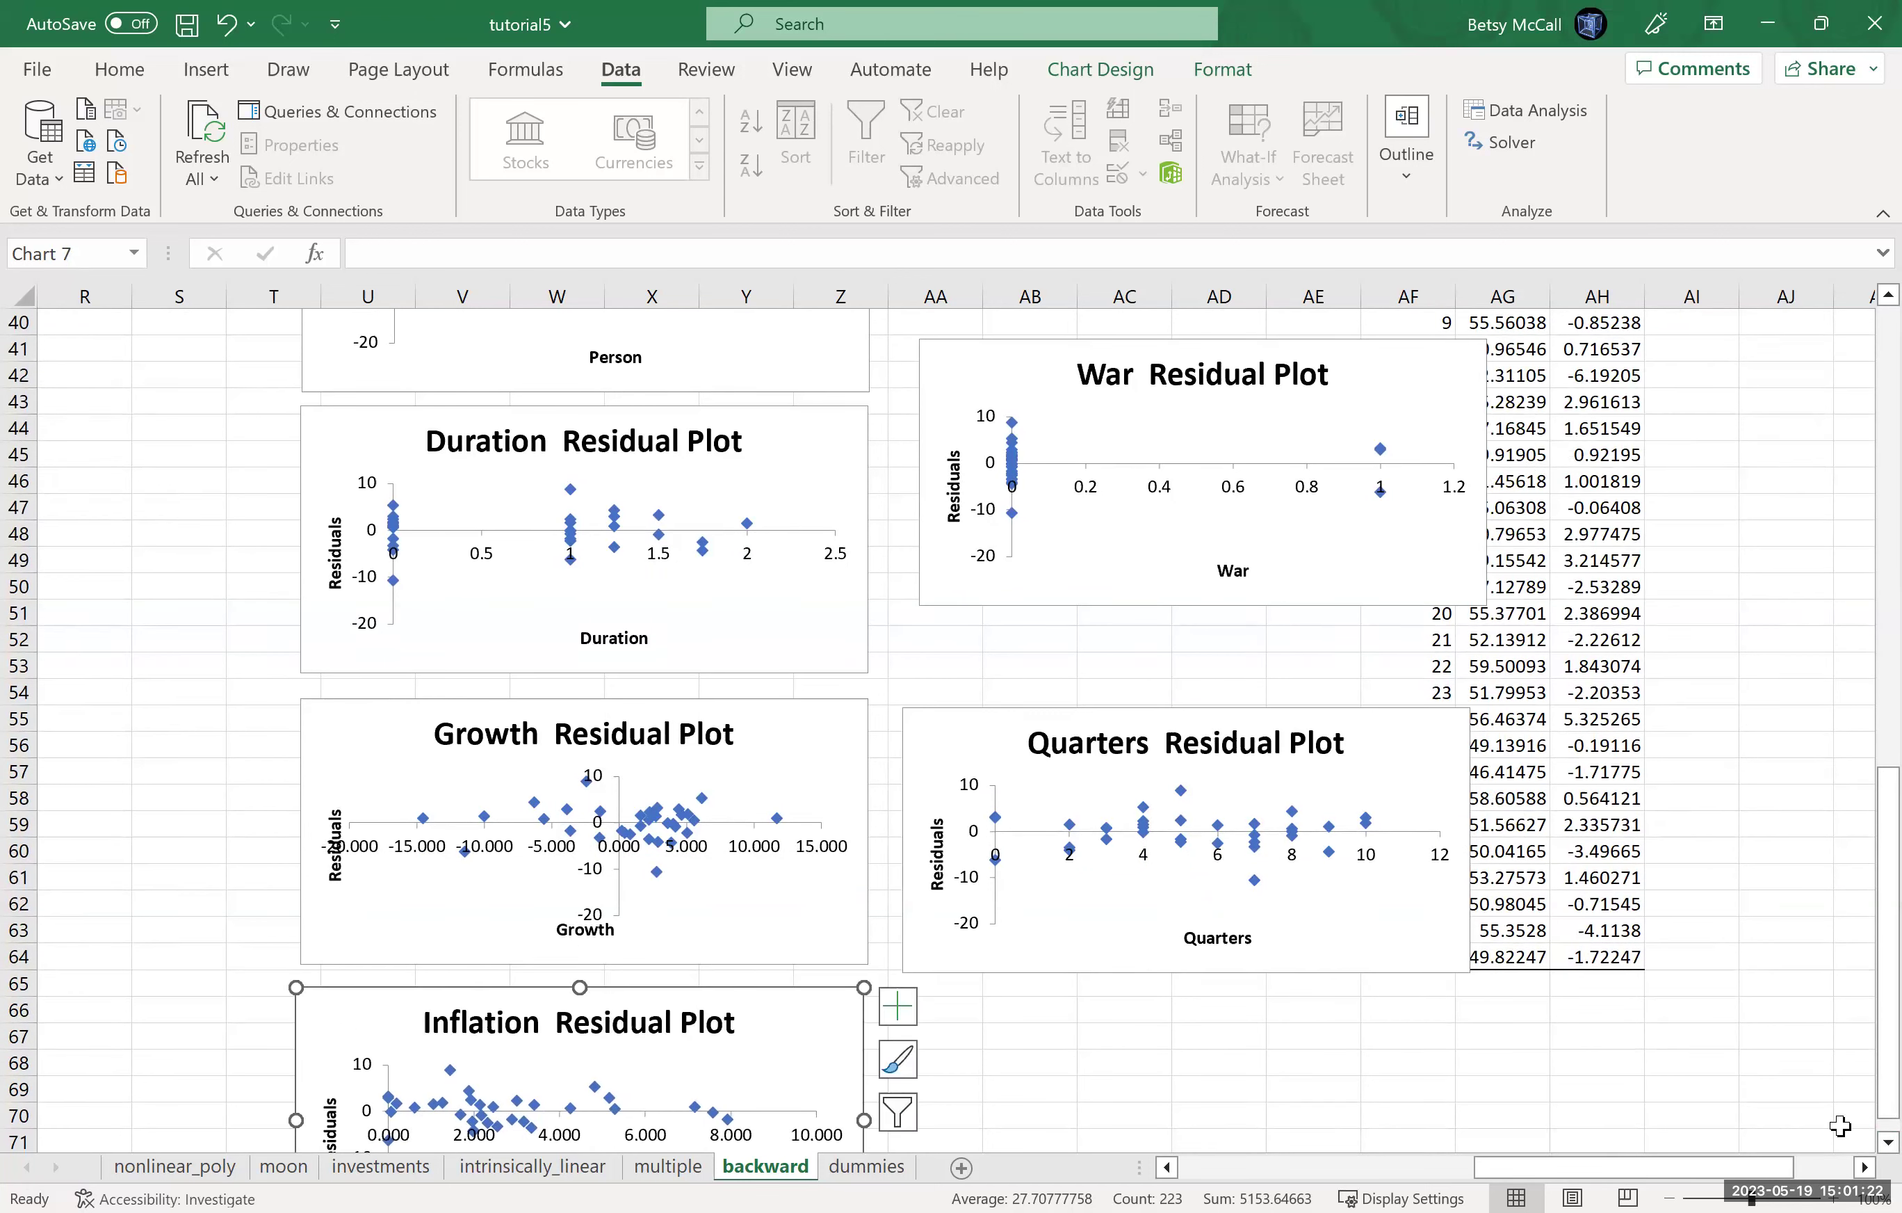
scroll(1862, 1150, down, 2)
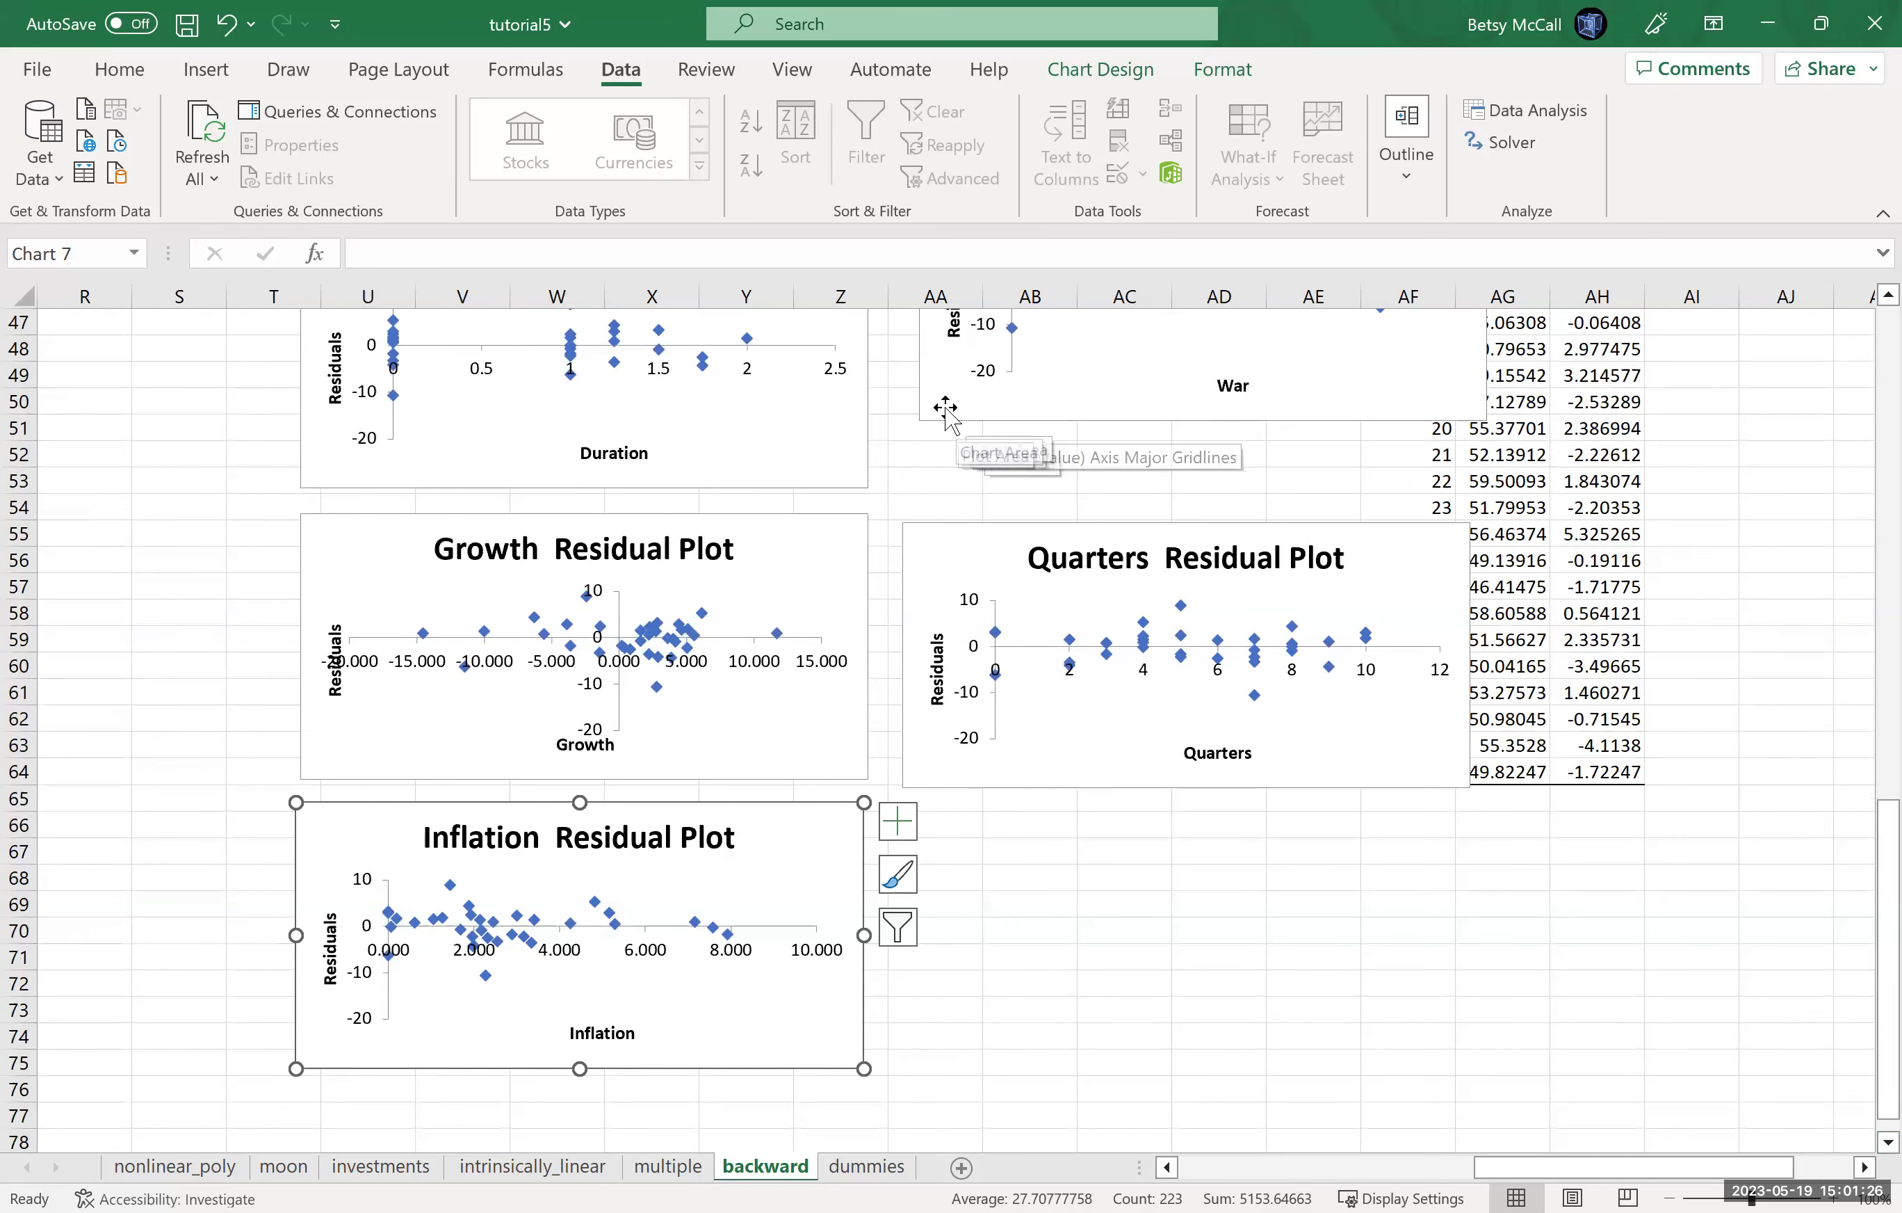
drag(976, 1008, 922, 1055)
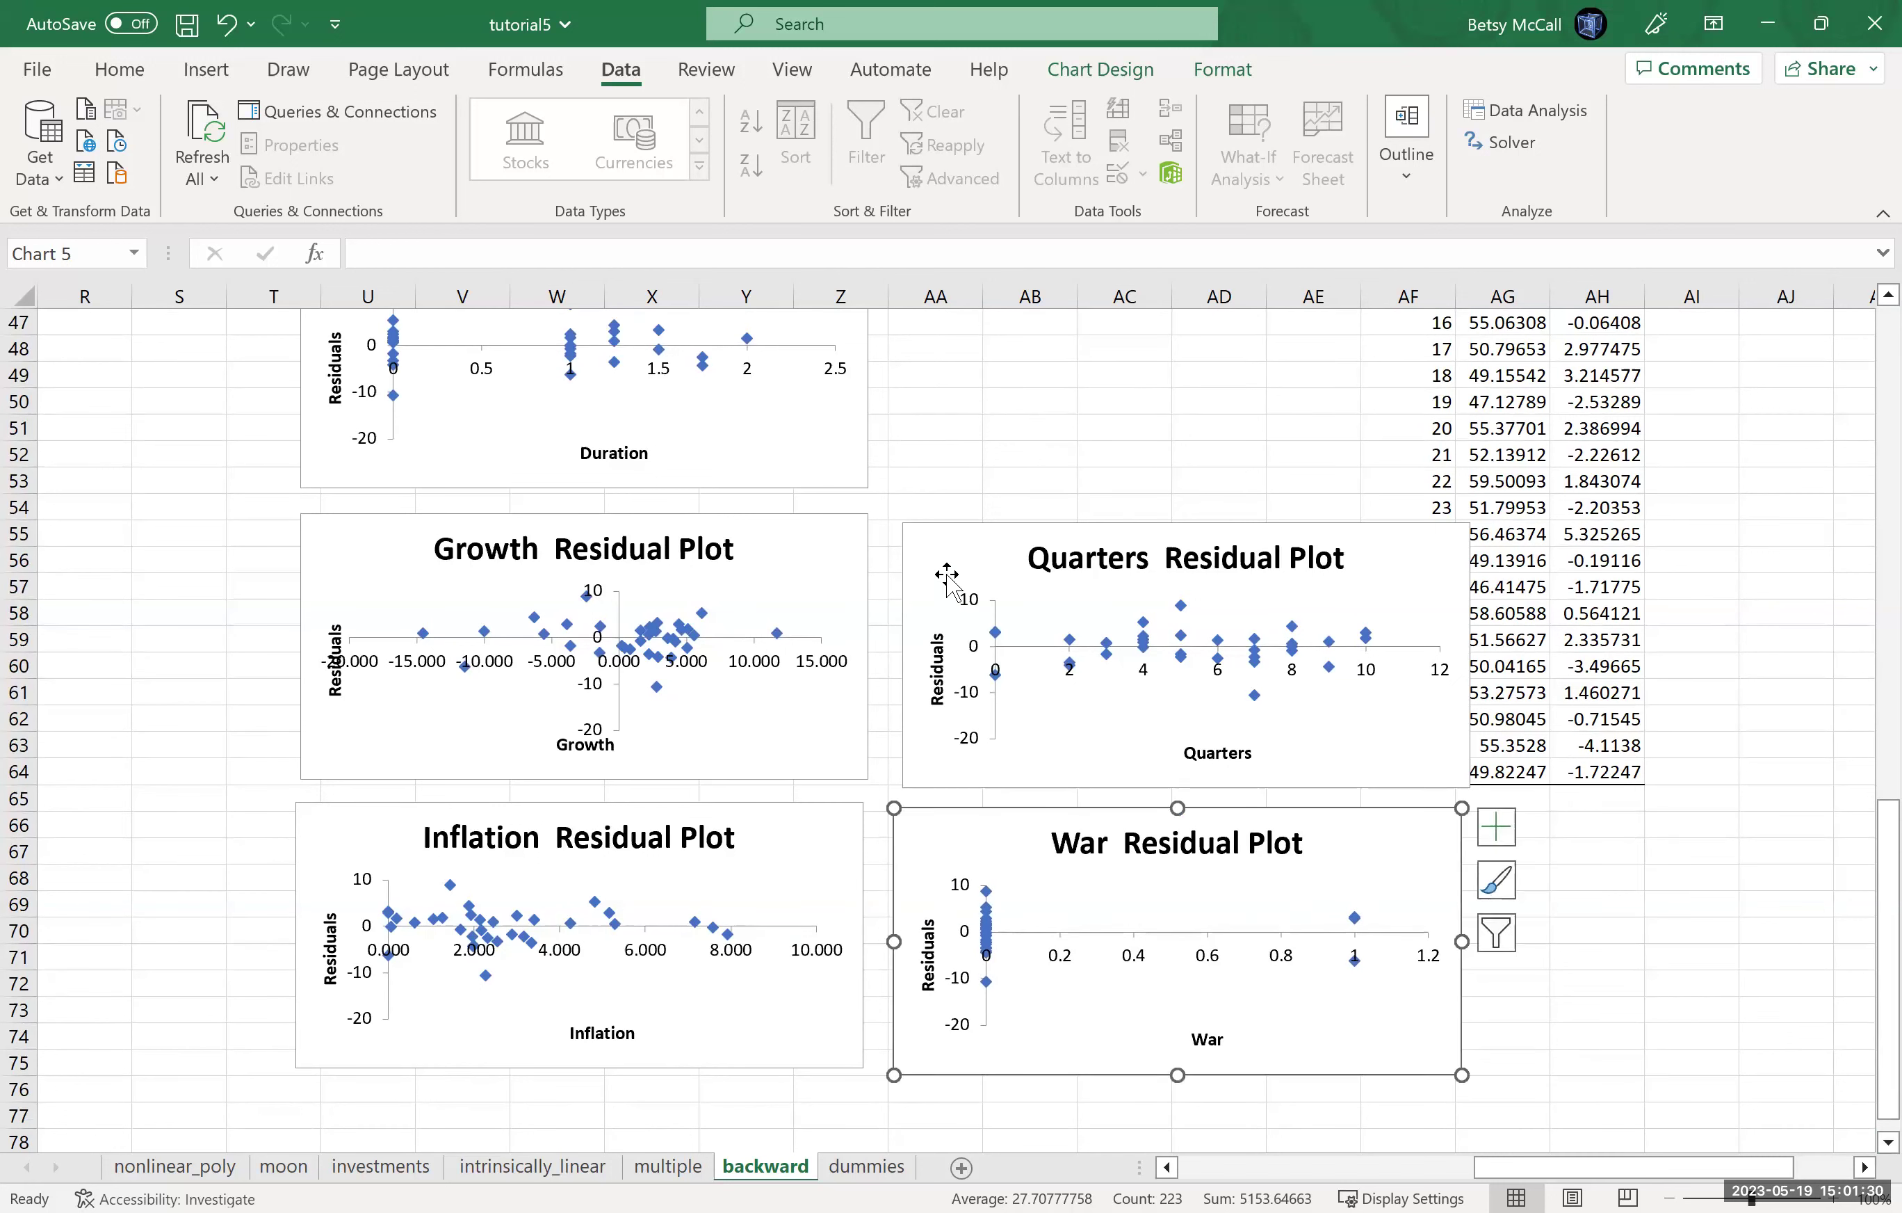
drag(946, 550, 1548, 859)
AutoFit the widths of columns AF through AN so the regression output's labels and values fit.
scroll(1549, 858, up, 15)
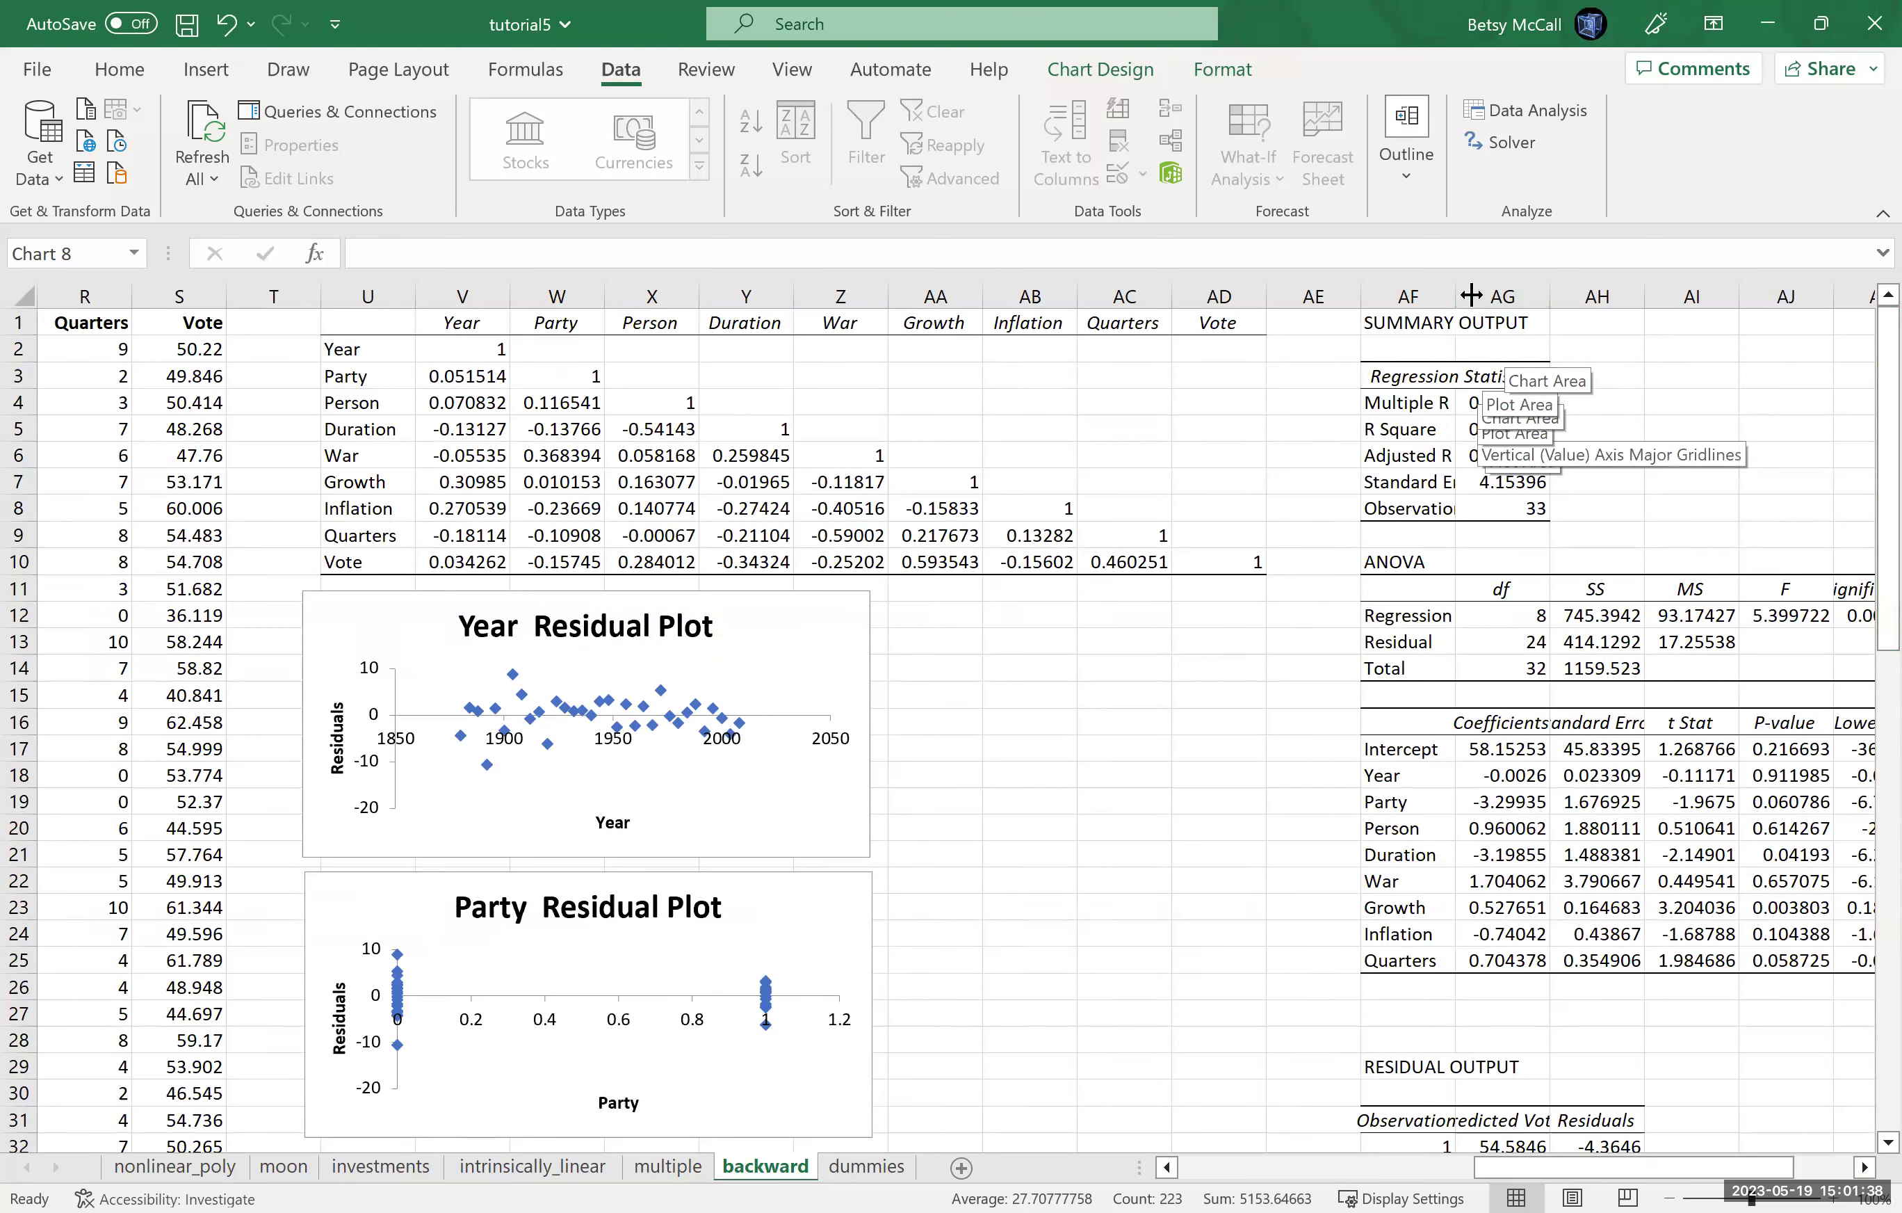
double_click(1454, 296)
double_click(1619, 288)
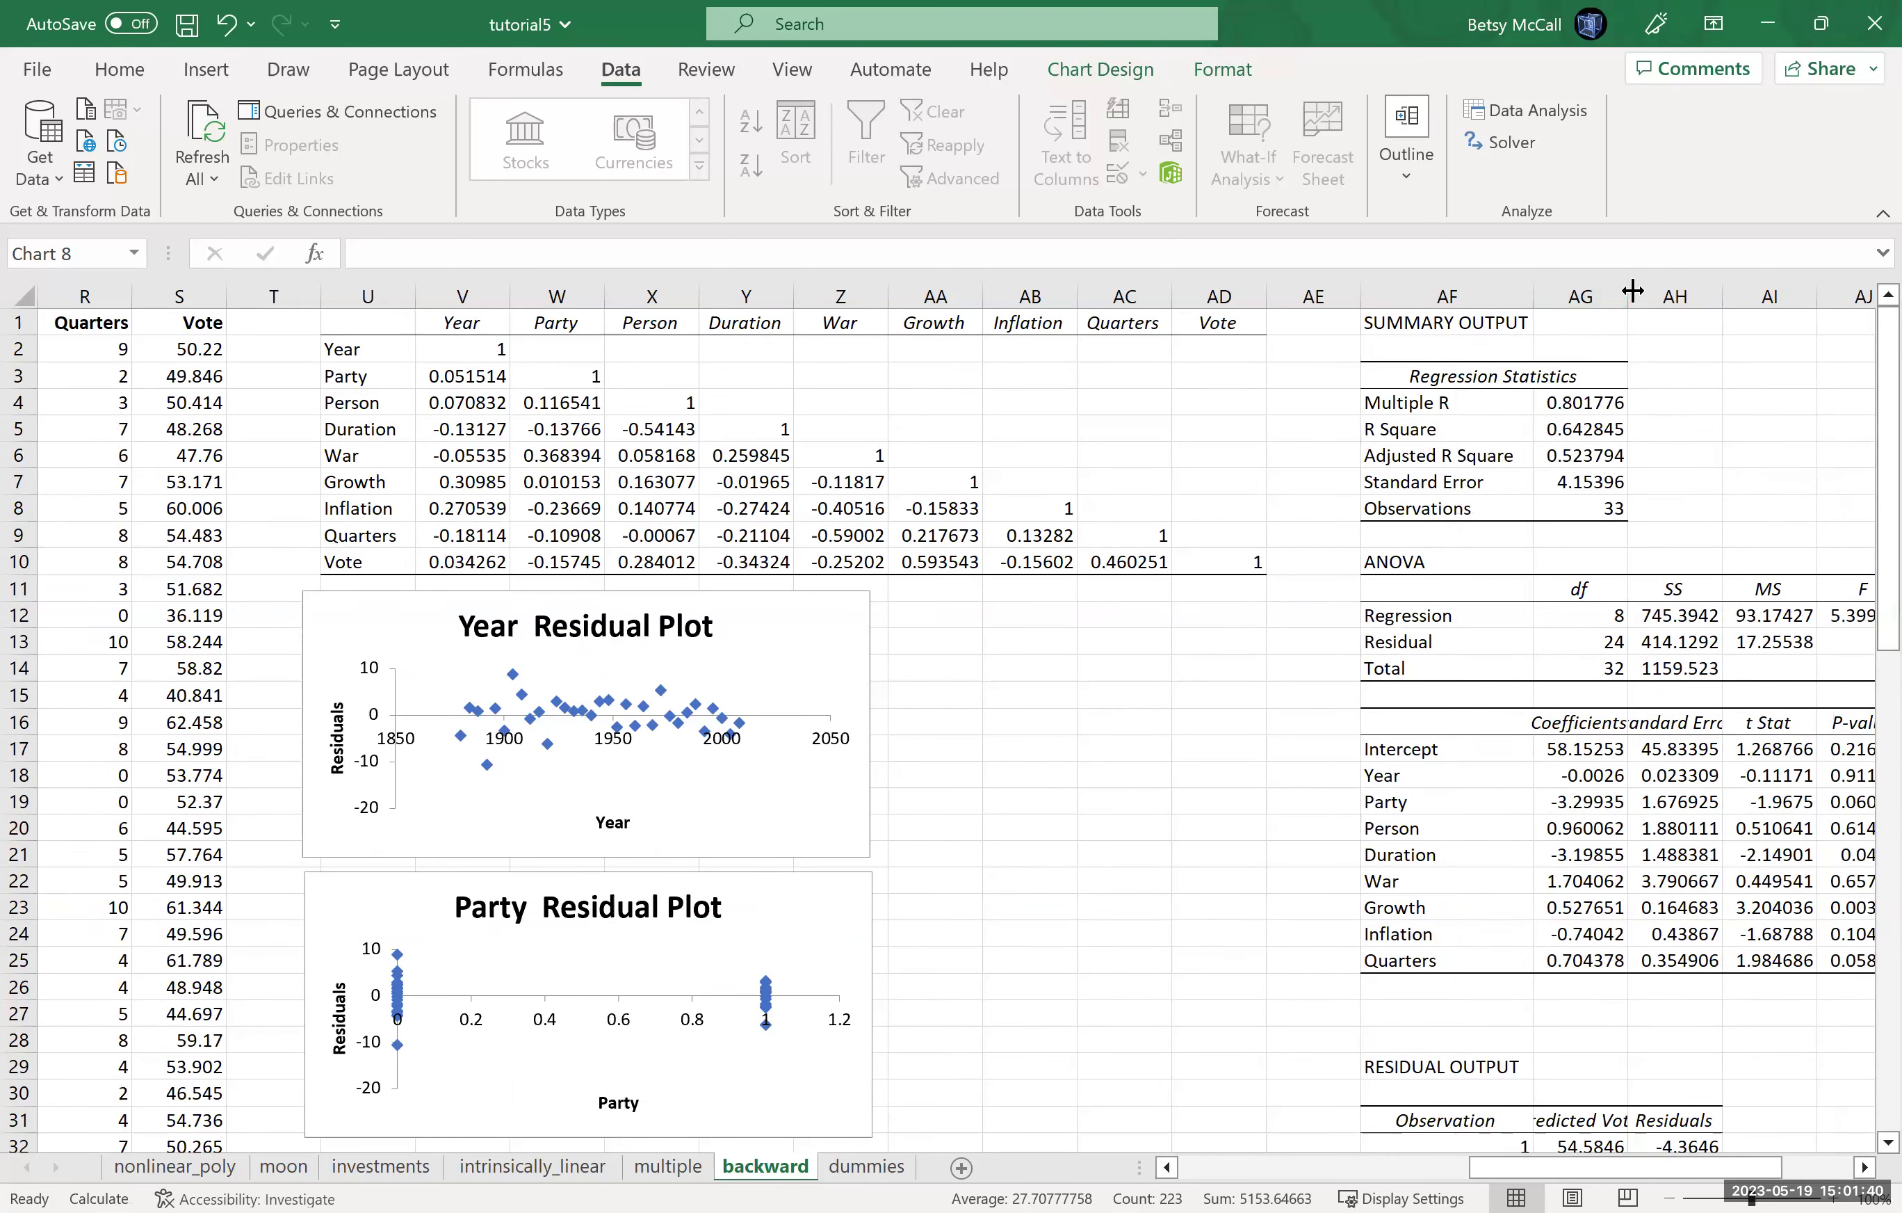
double_click(1766, 298)
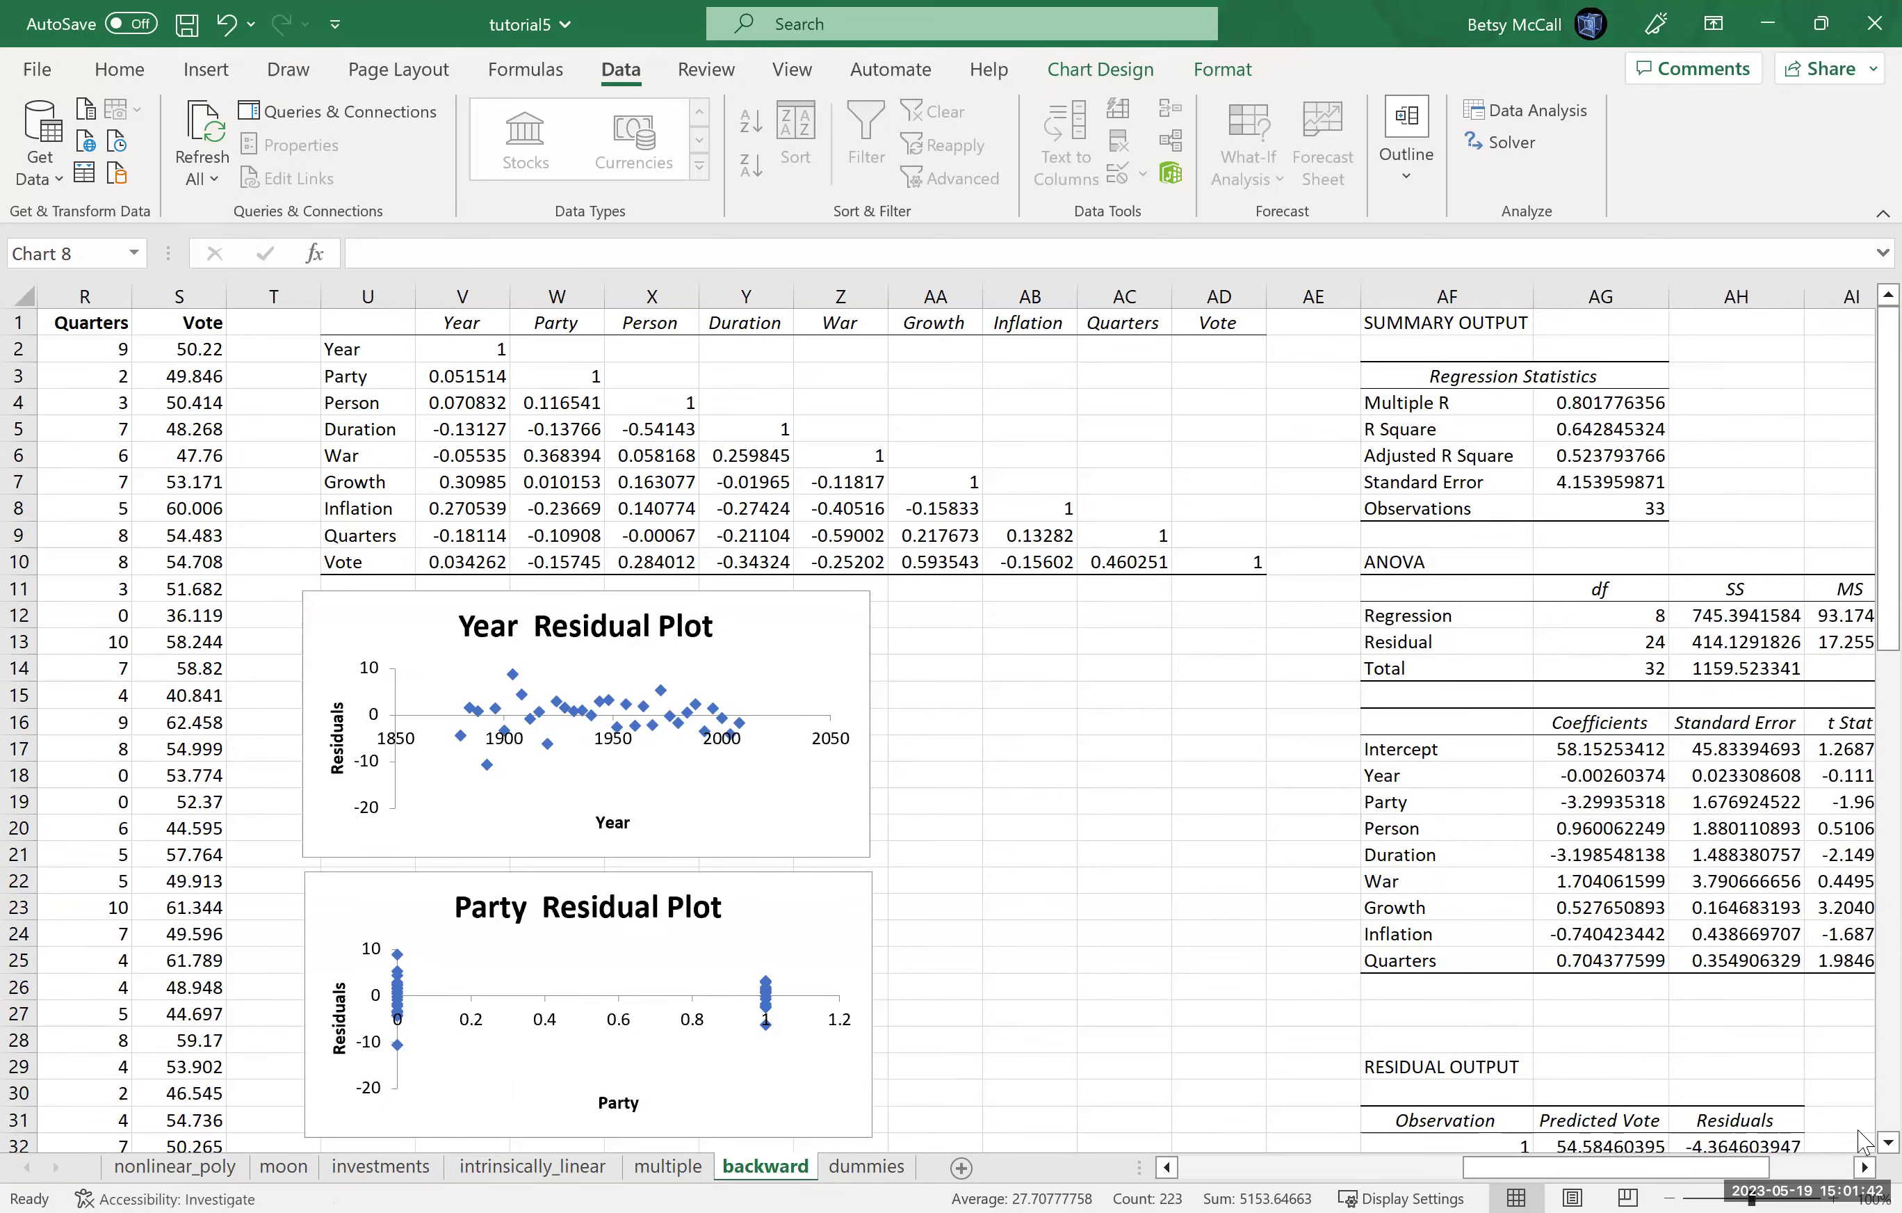
click(1863, 1168)
double_click(1143, 296)
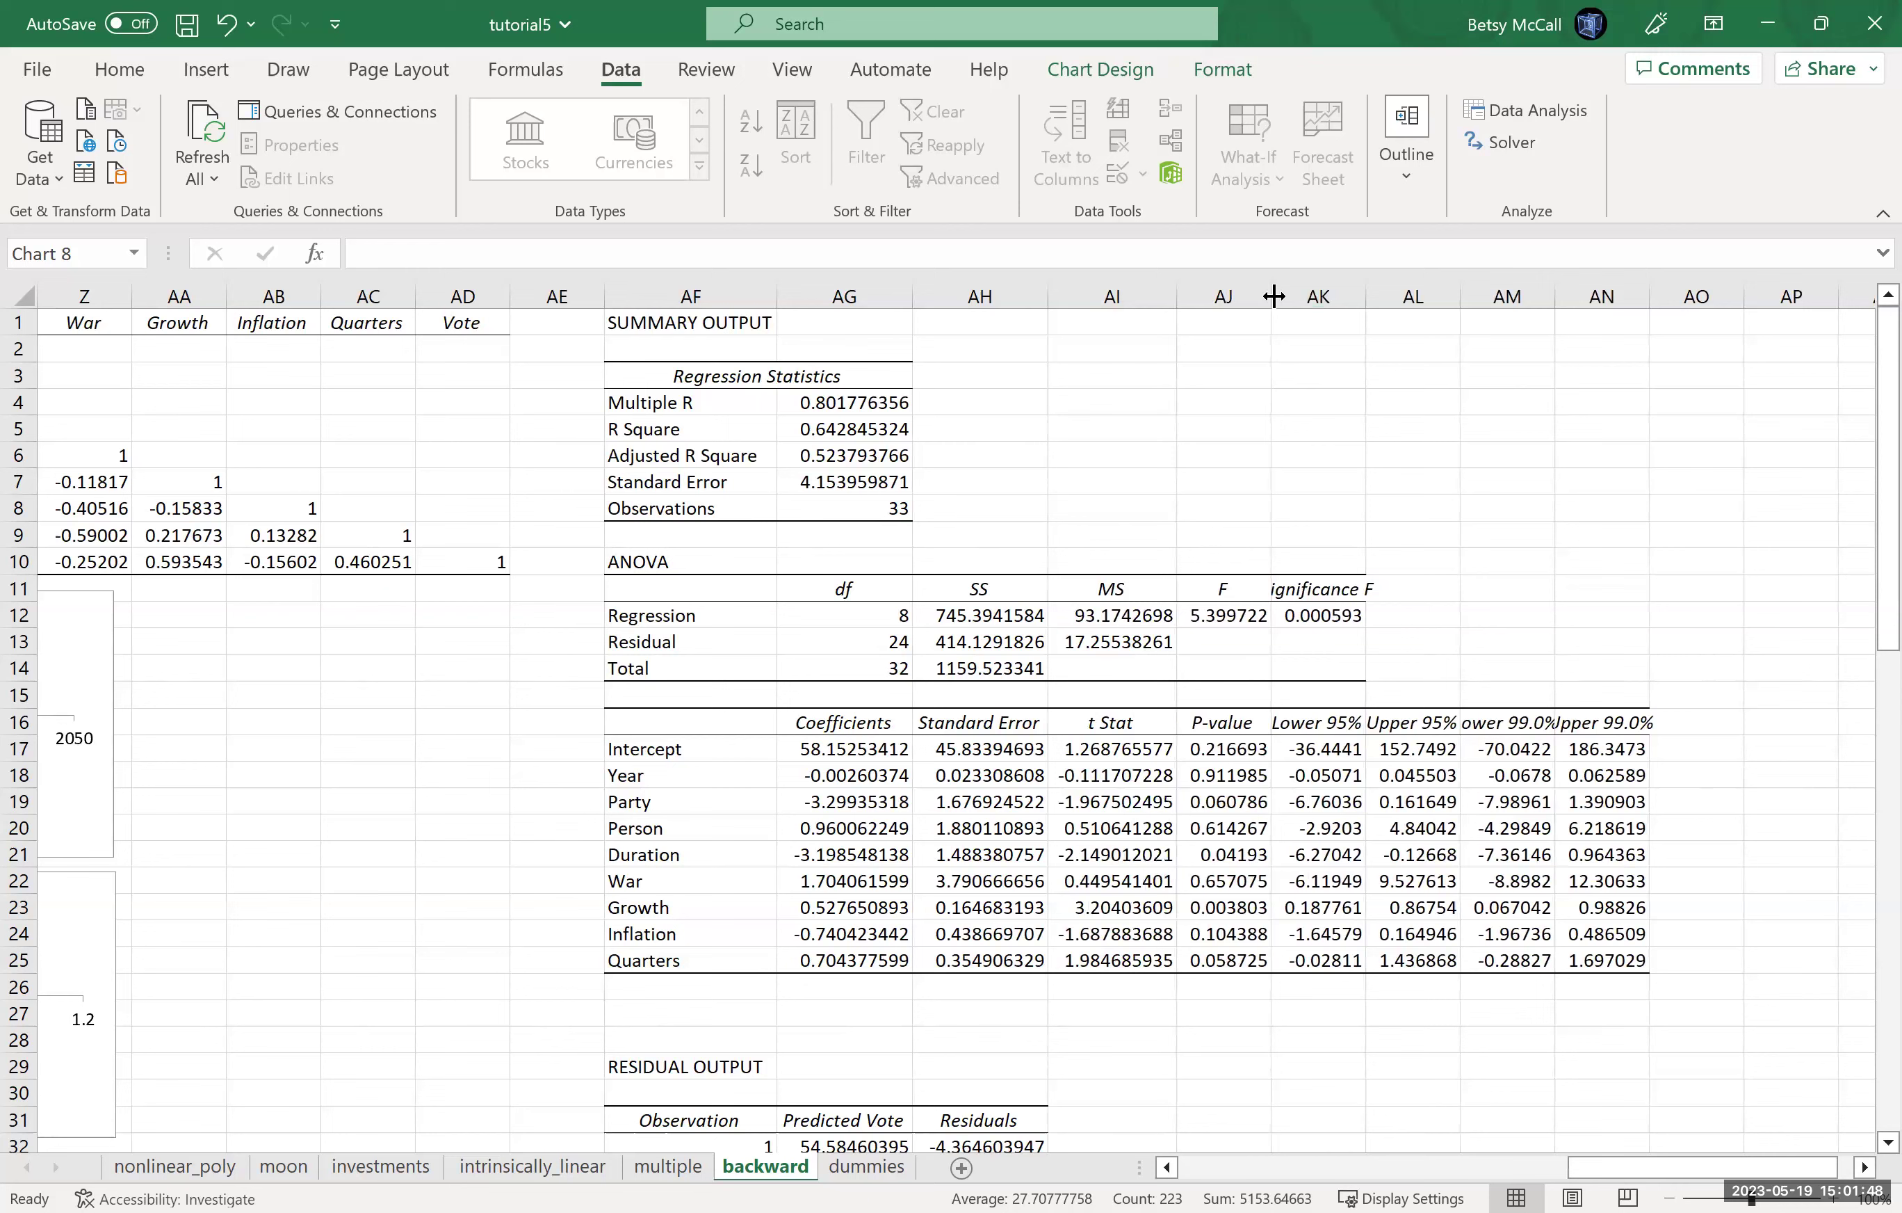
double_click(1272, 296)
double_click(1391, 294)
double_click(1524, 297)
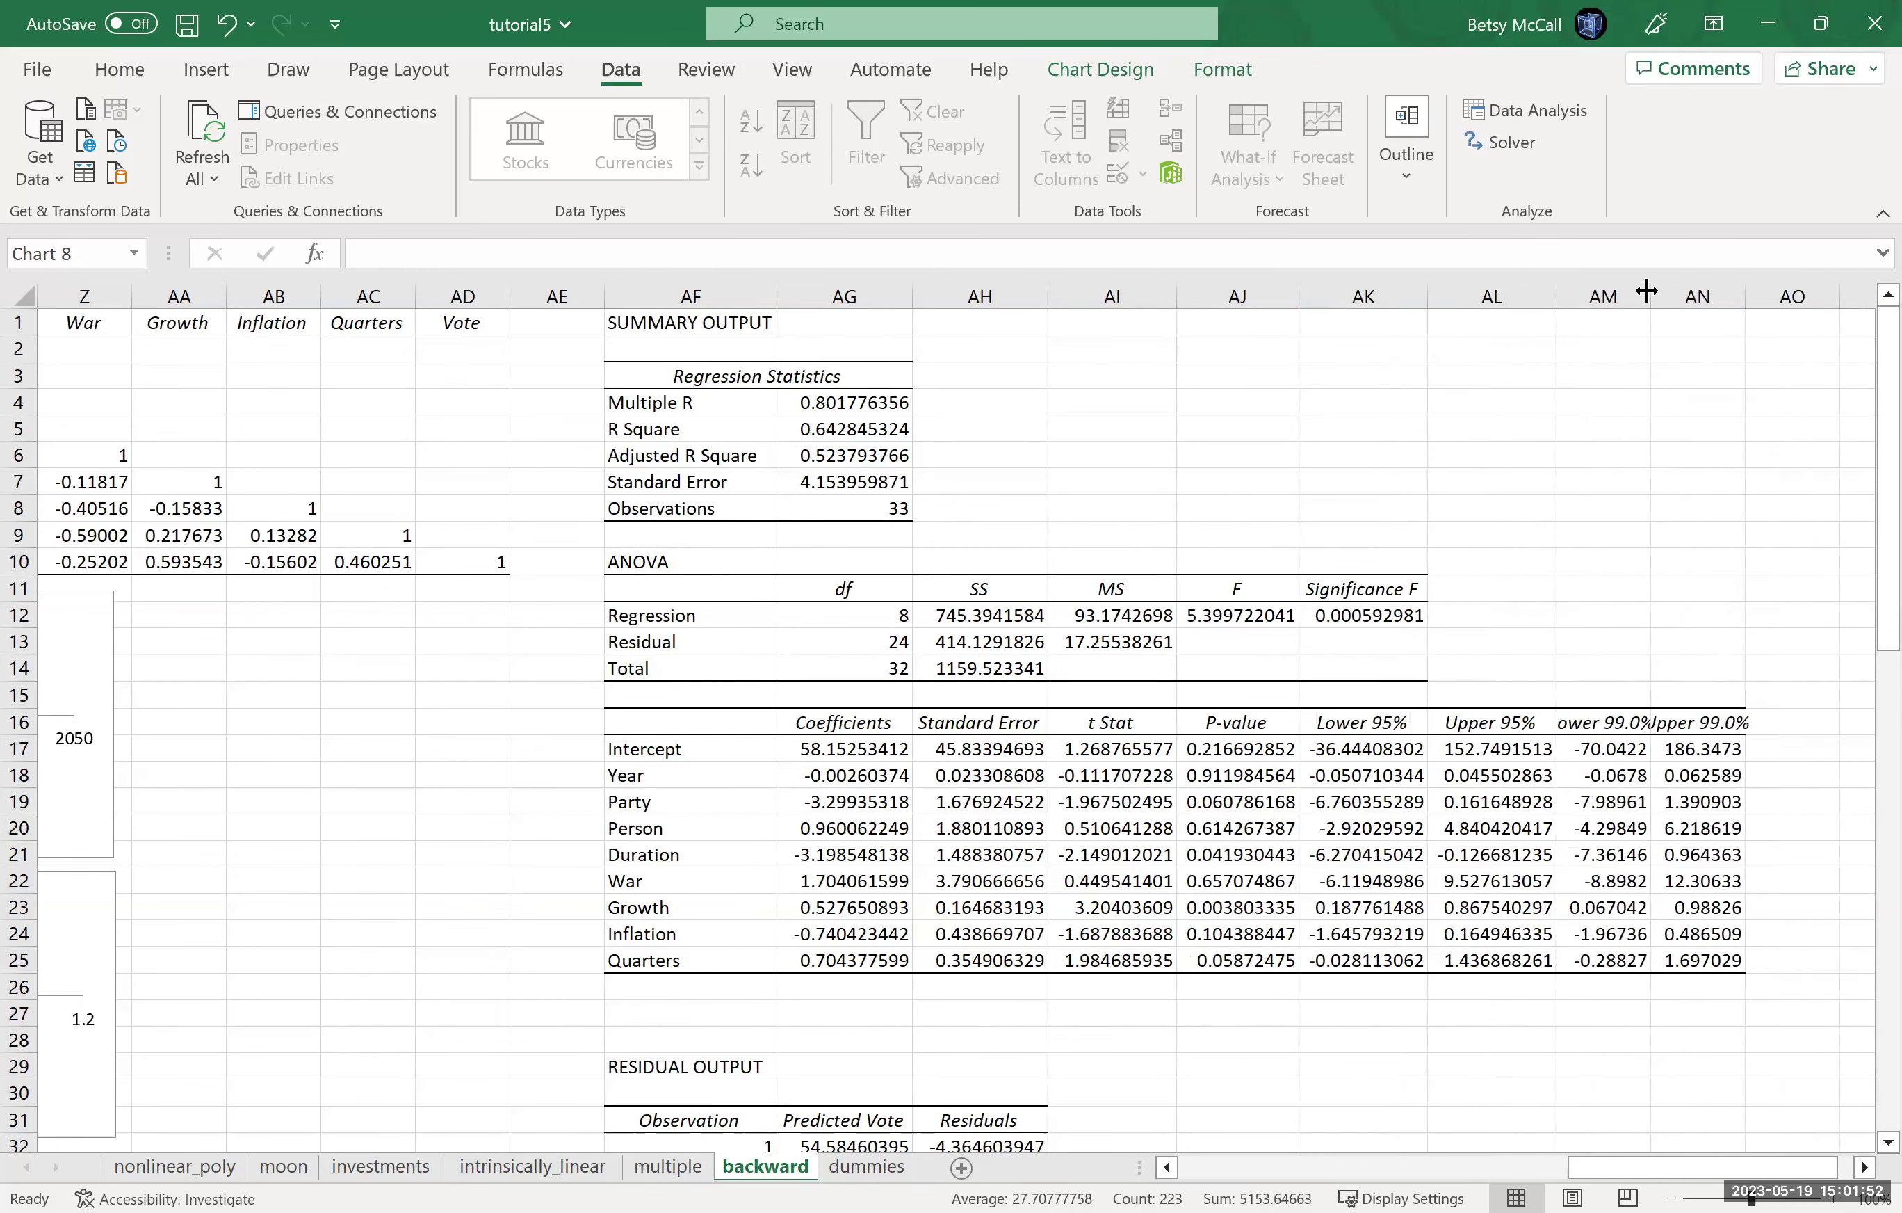
double_click(1650, 295)
double_click(1776, 297)
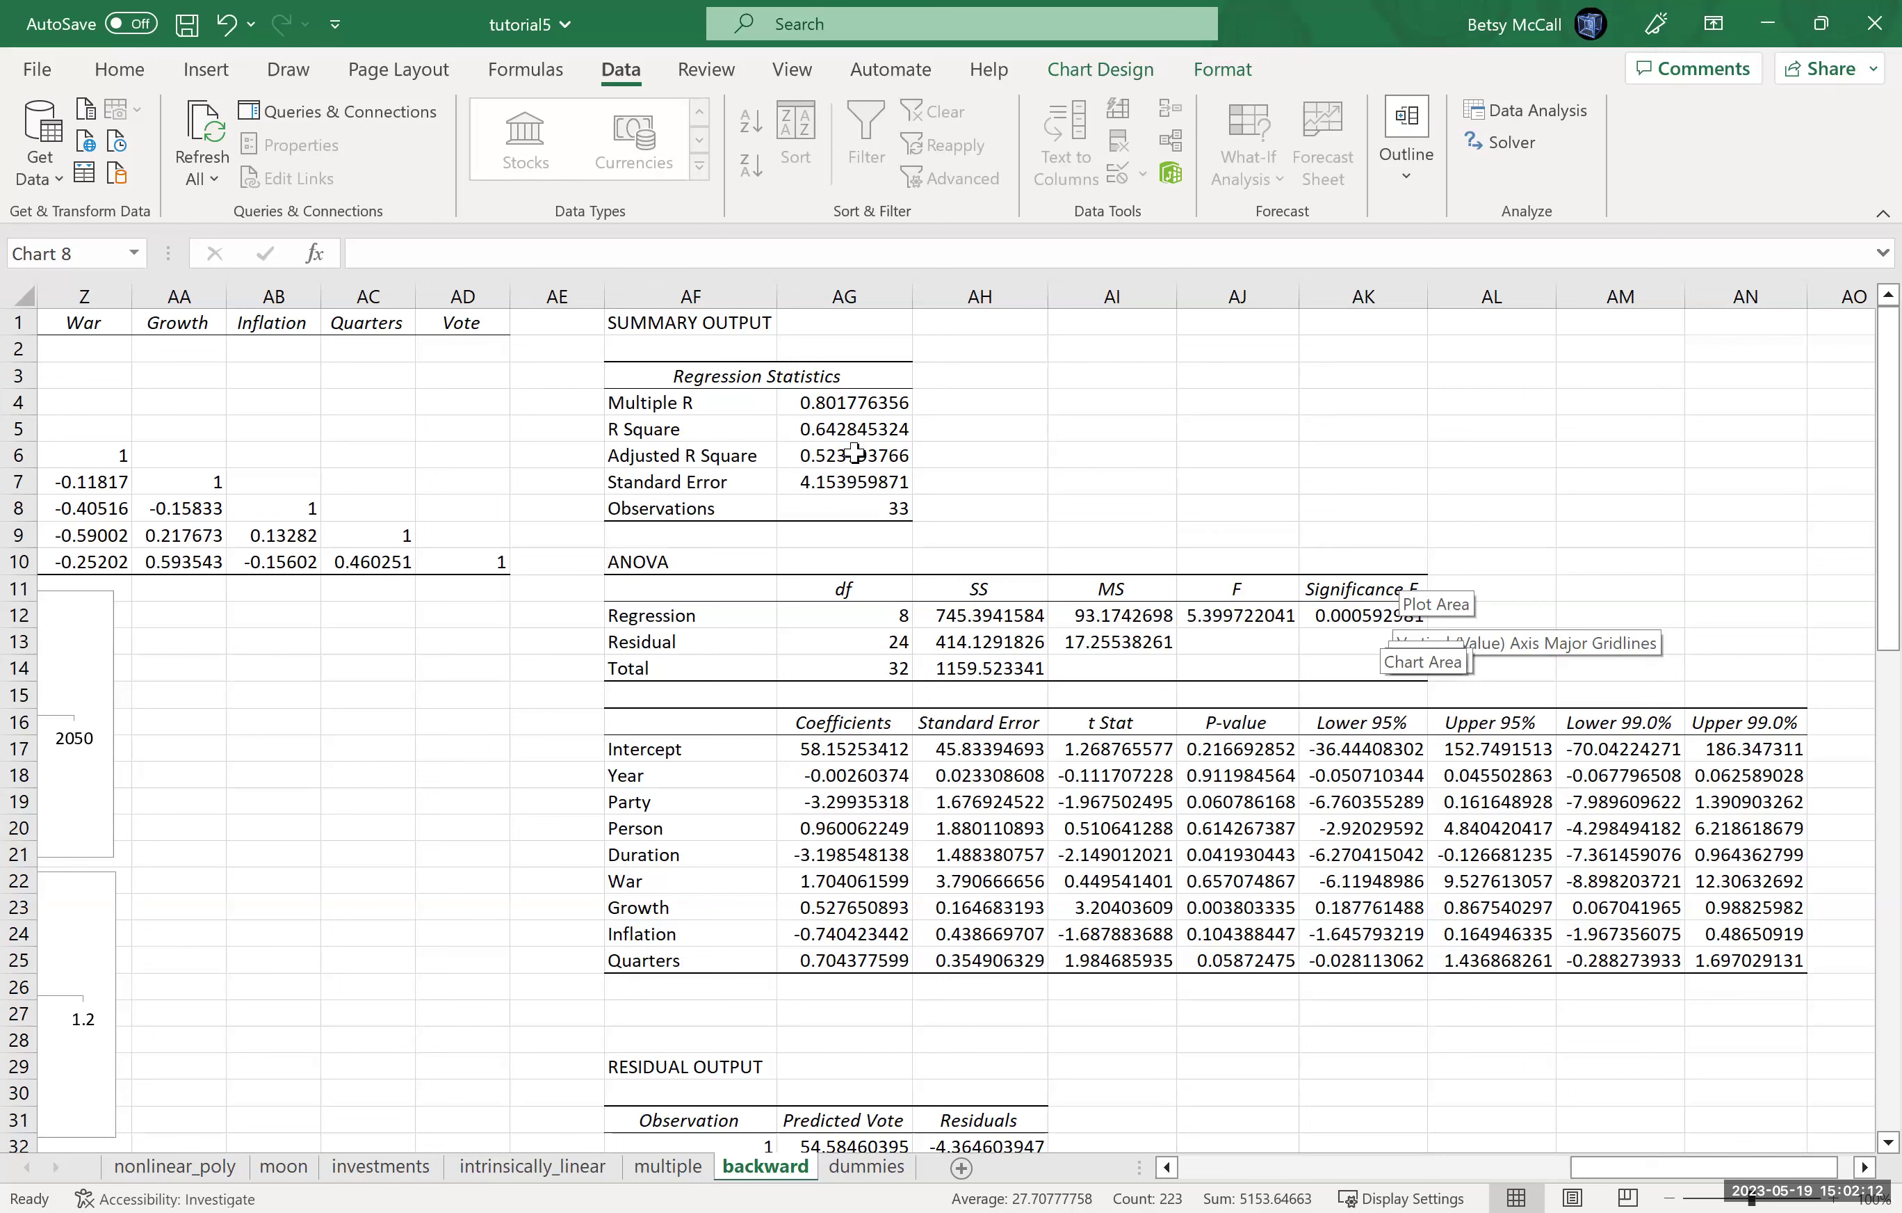
Highlight the Year variable's P-value in cell AJ18 with yellow fill.
click(1229, 779)
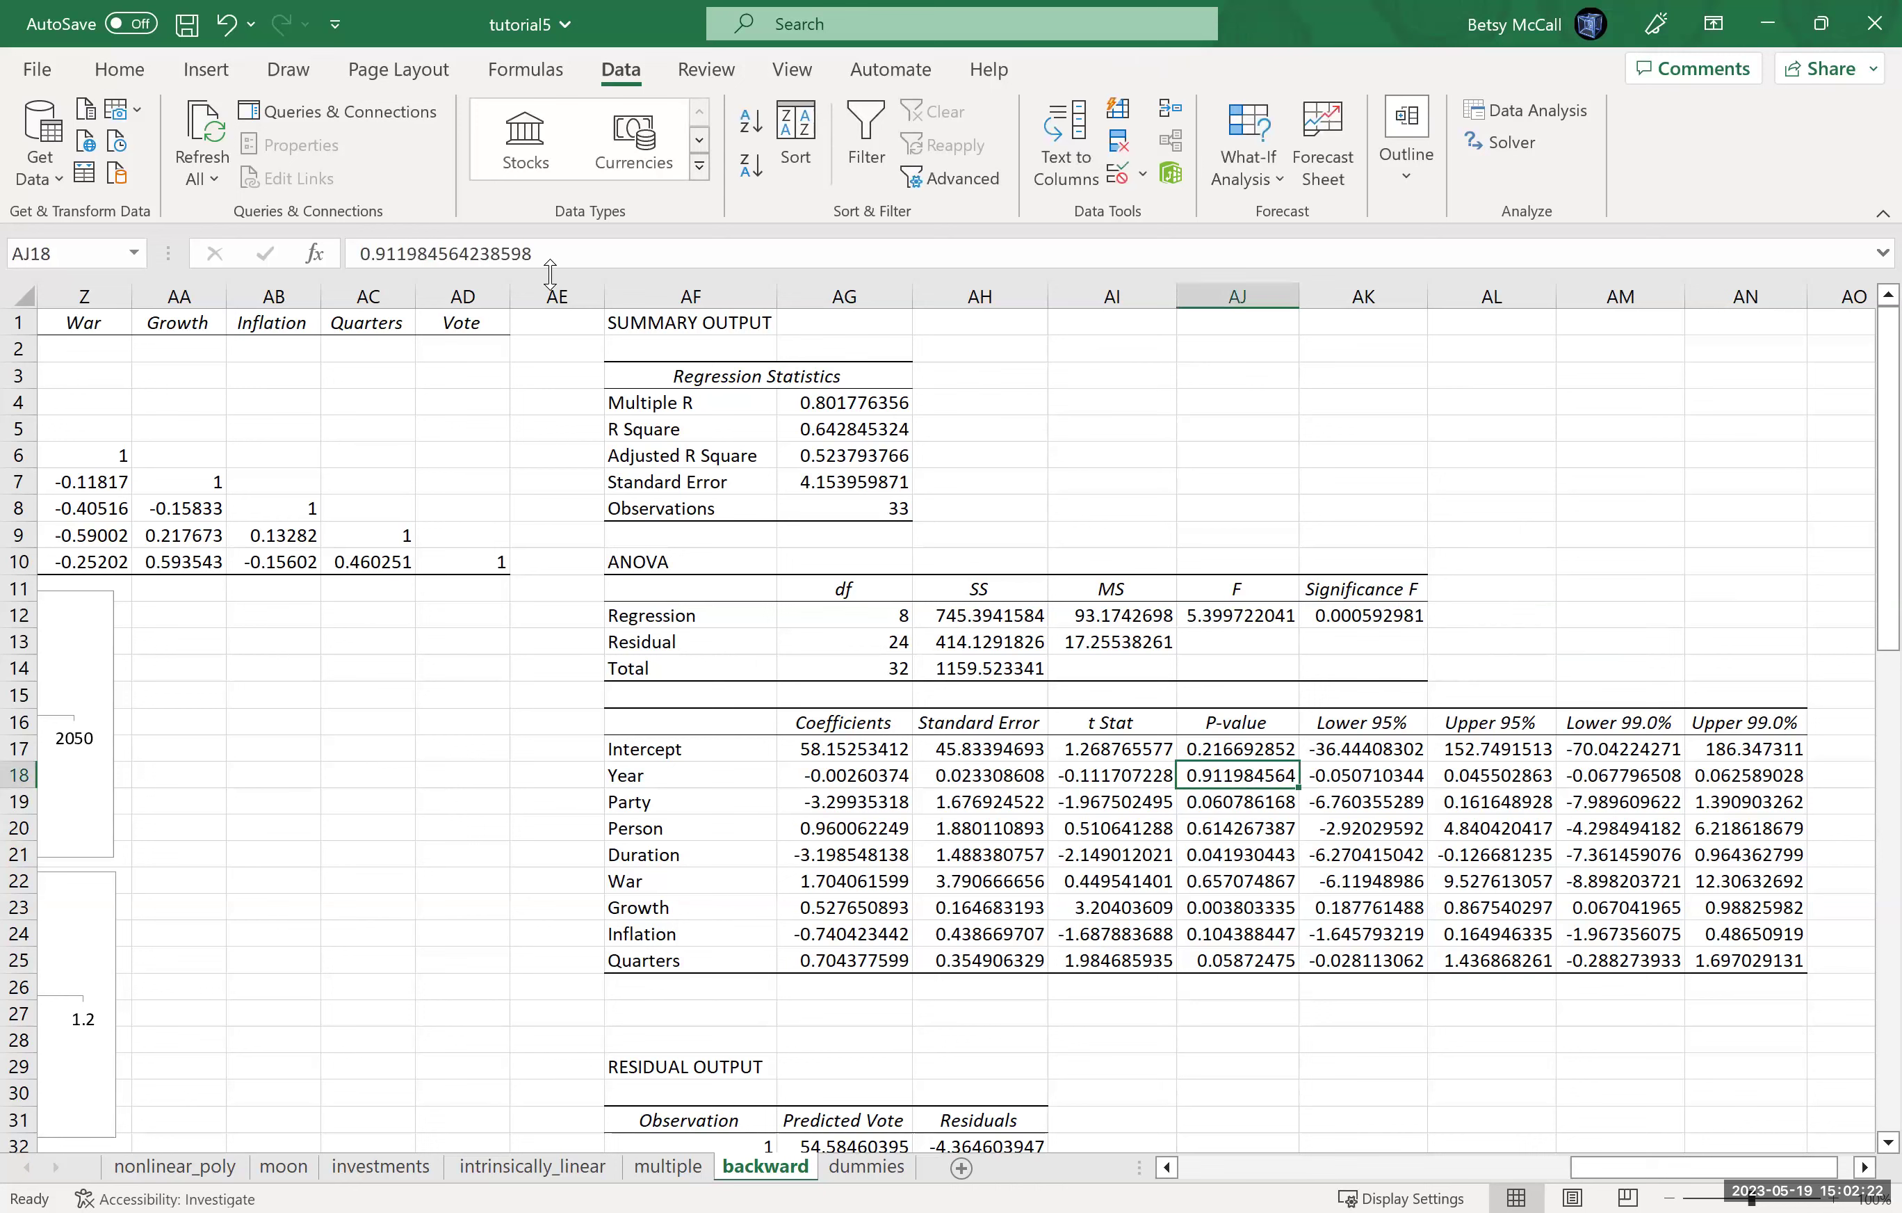
click(207, 69)
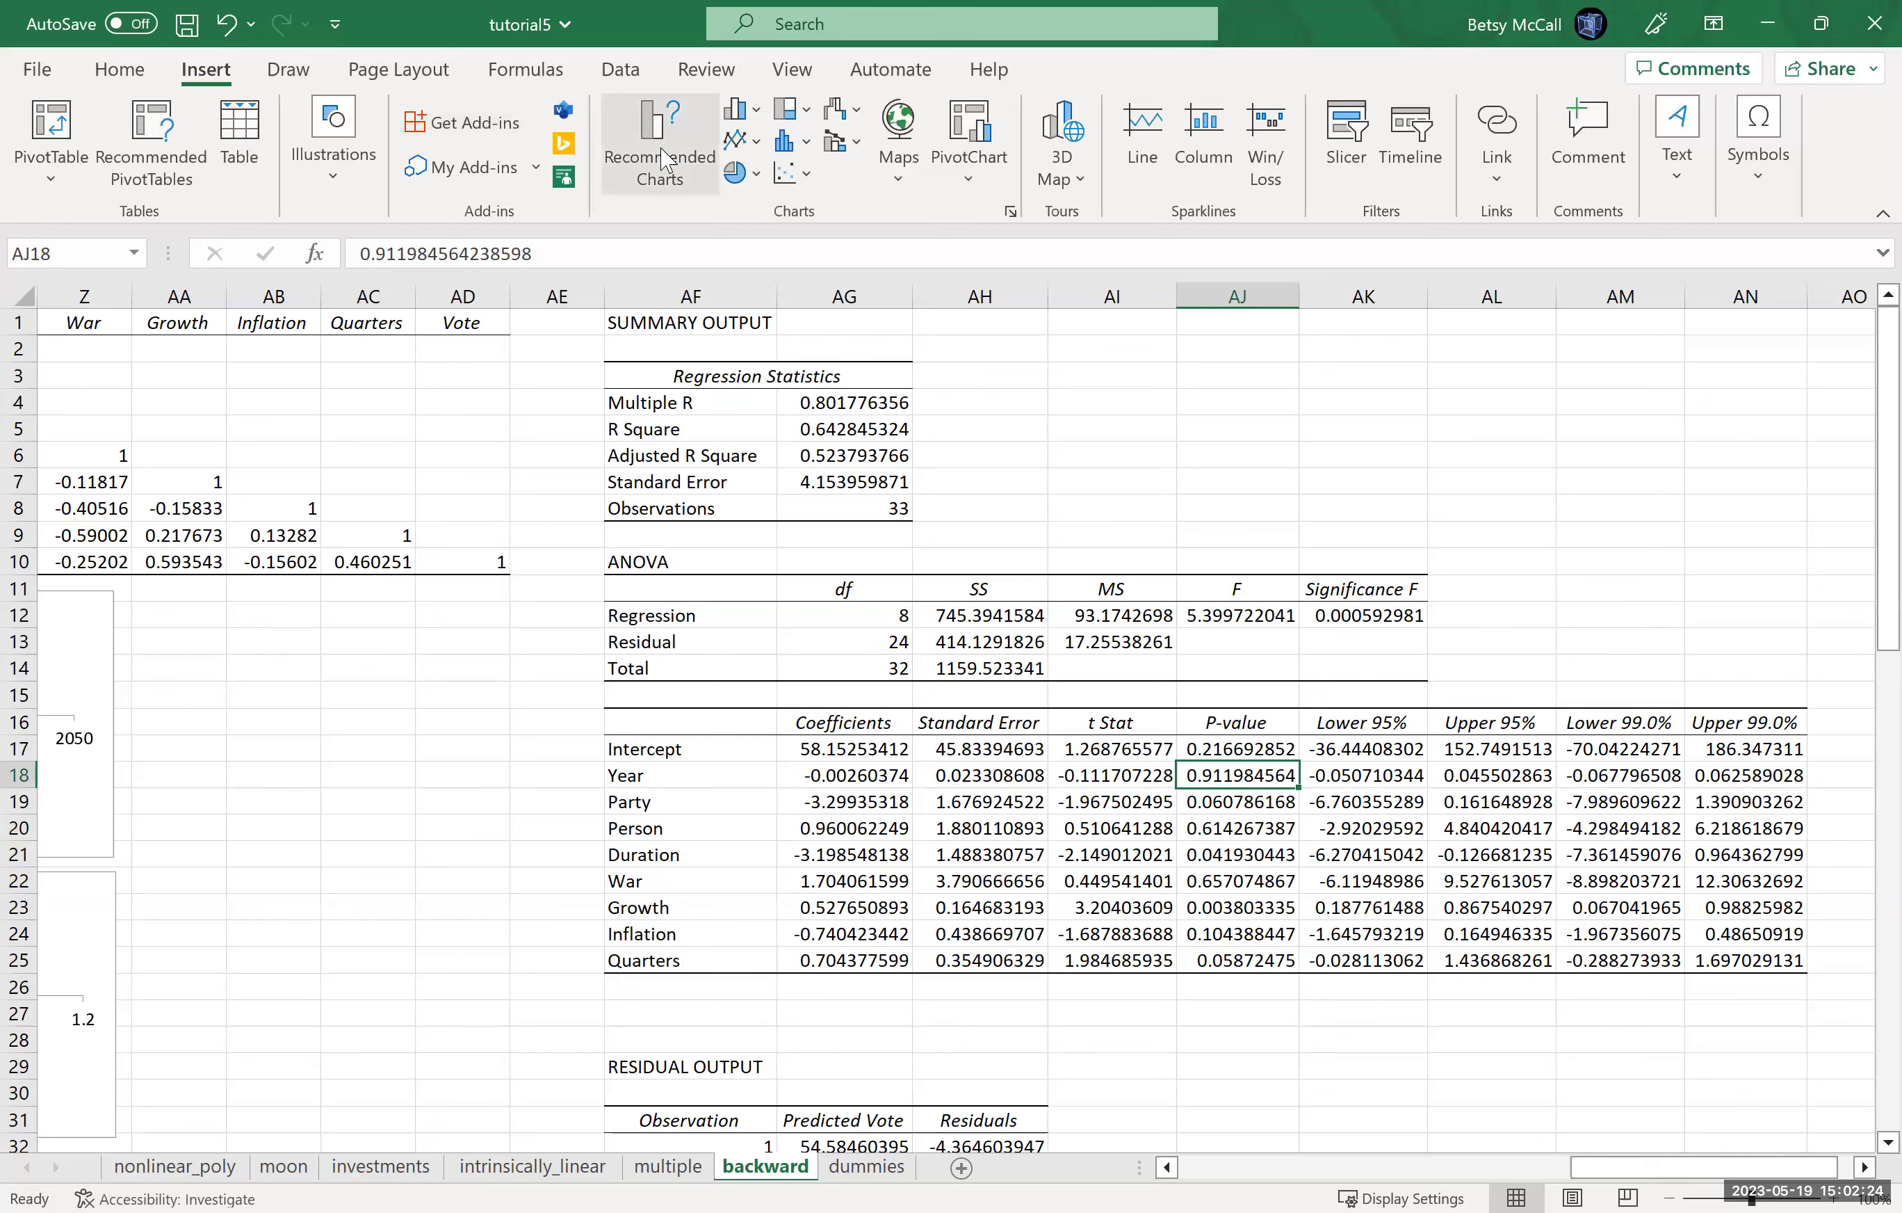
click(119, 69)
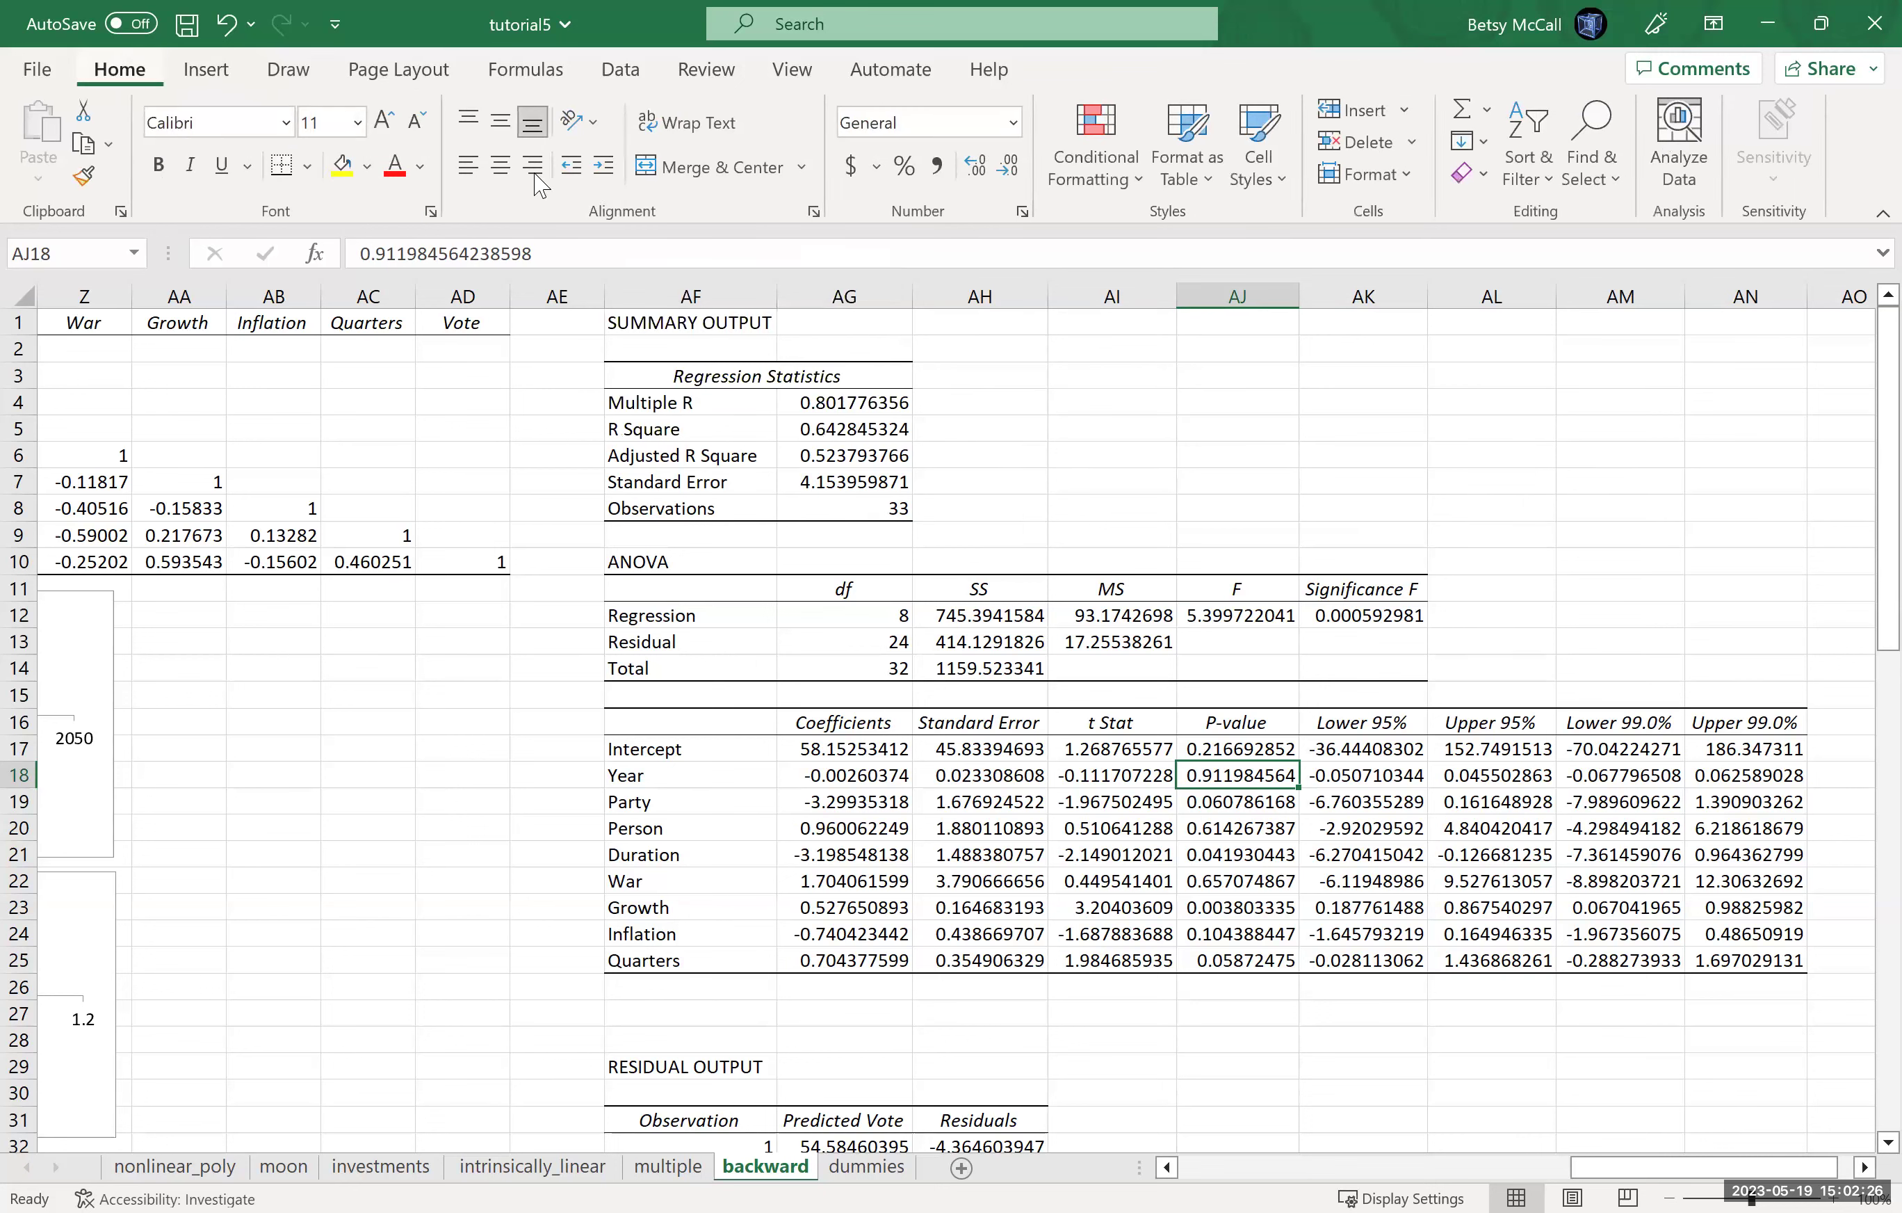
click(343, 166)
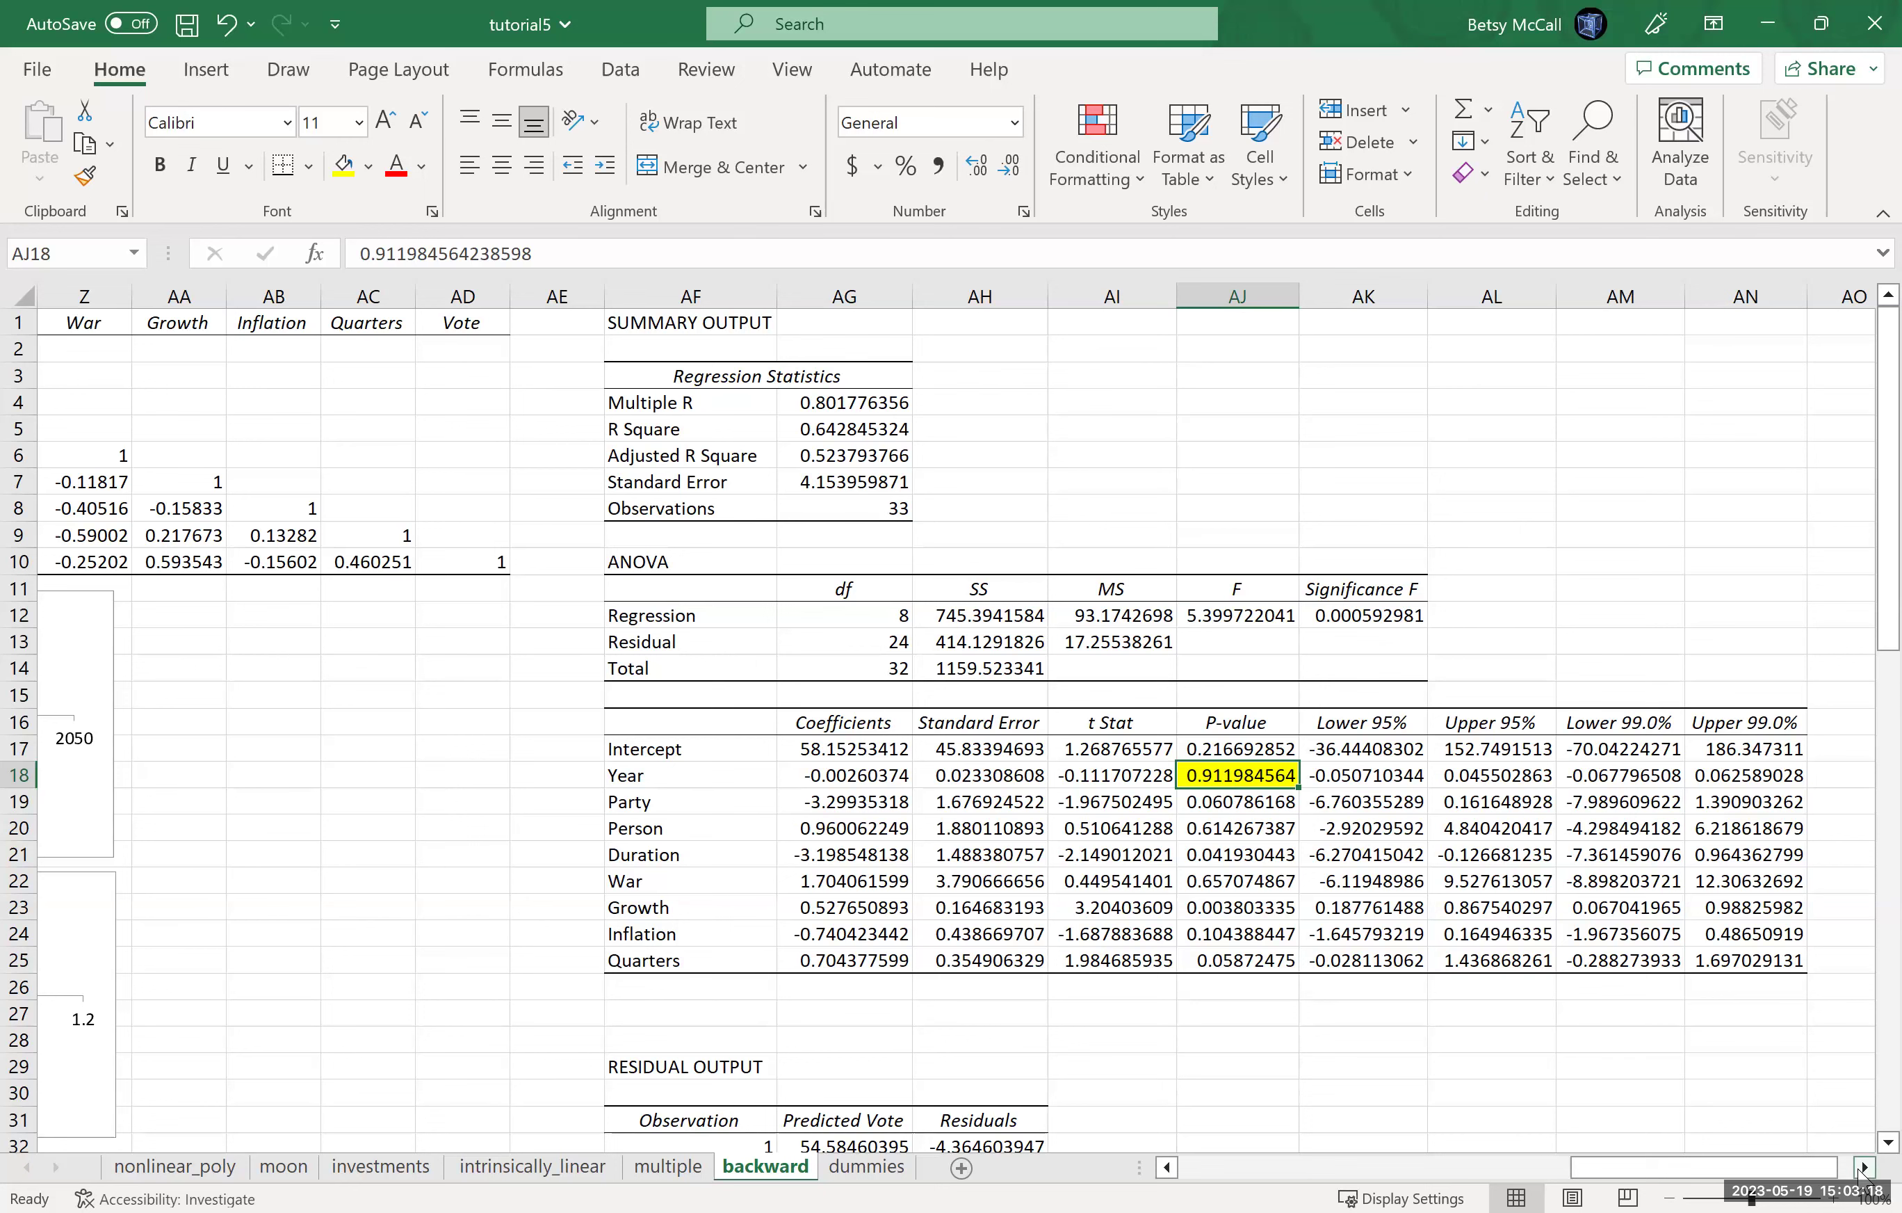
Start a new Regression analysis and change the Input X Range to $L$1:$R$34, leaving out the Year column.
click(1469, 1170)
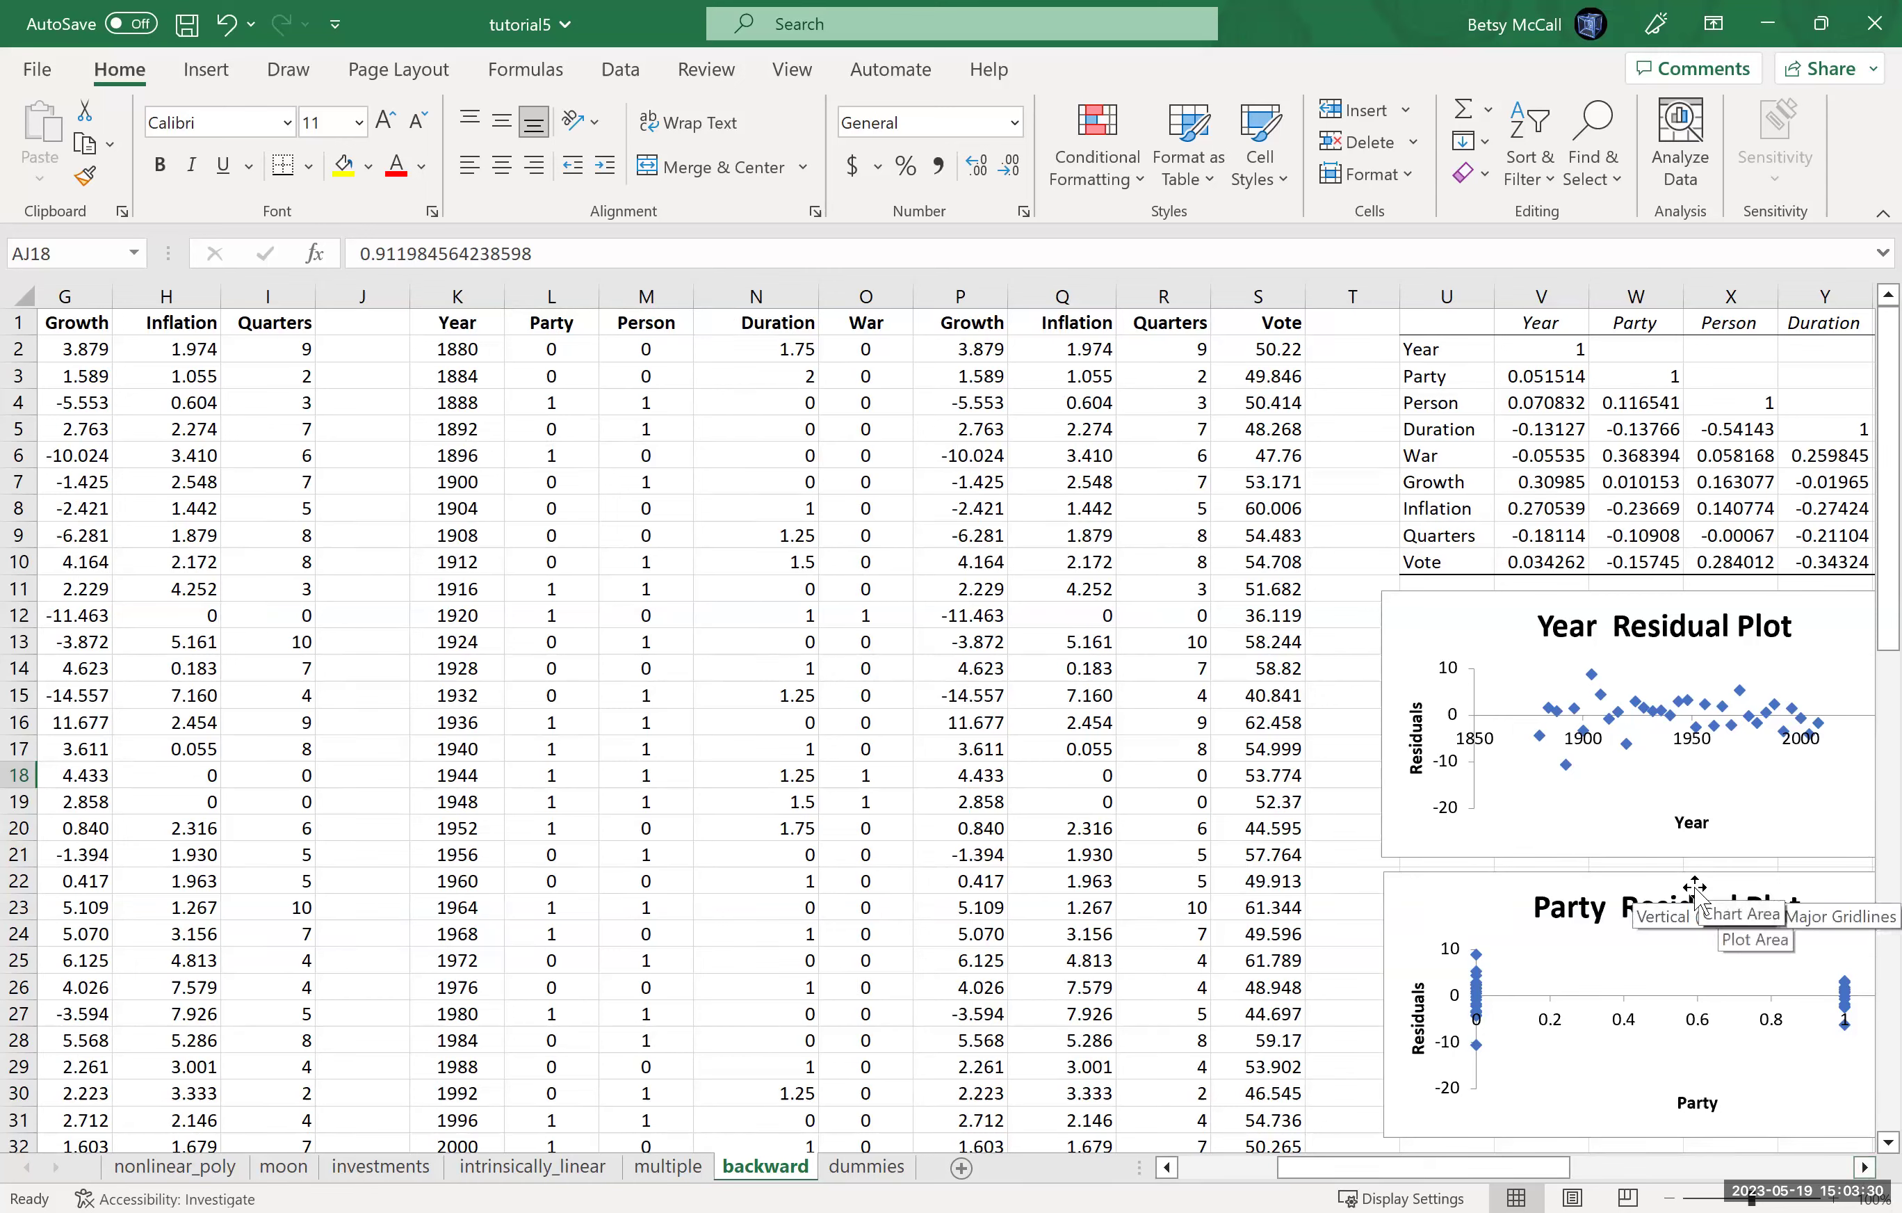
click(1863, 1168)
drag(1862, 1168, 1862, 1168)
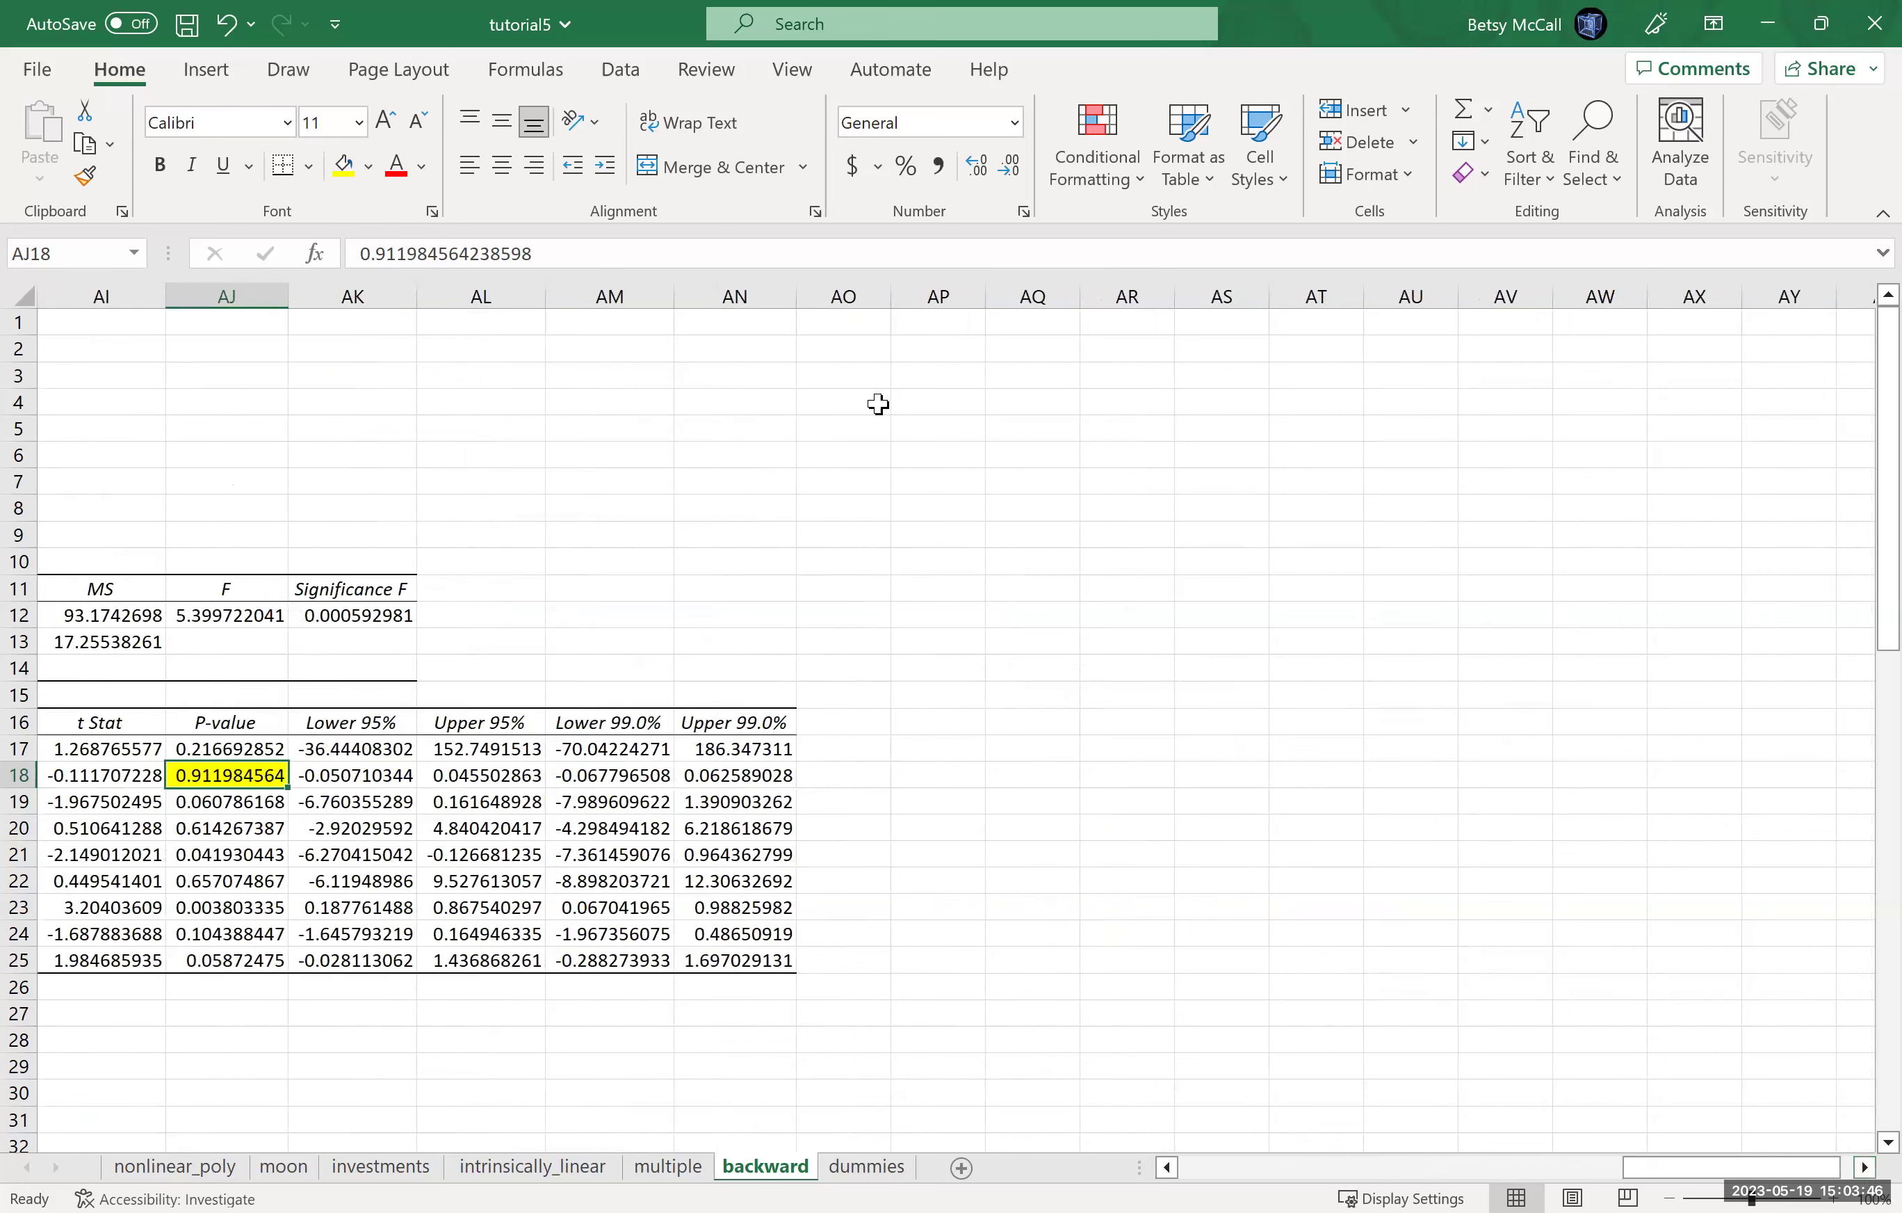
click(974, 334)
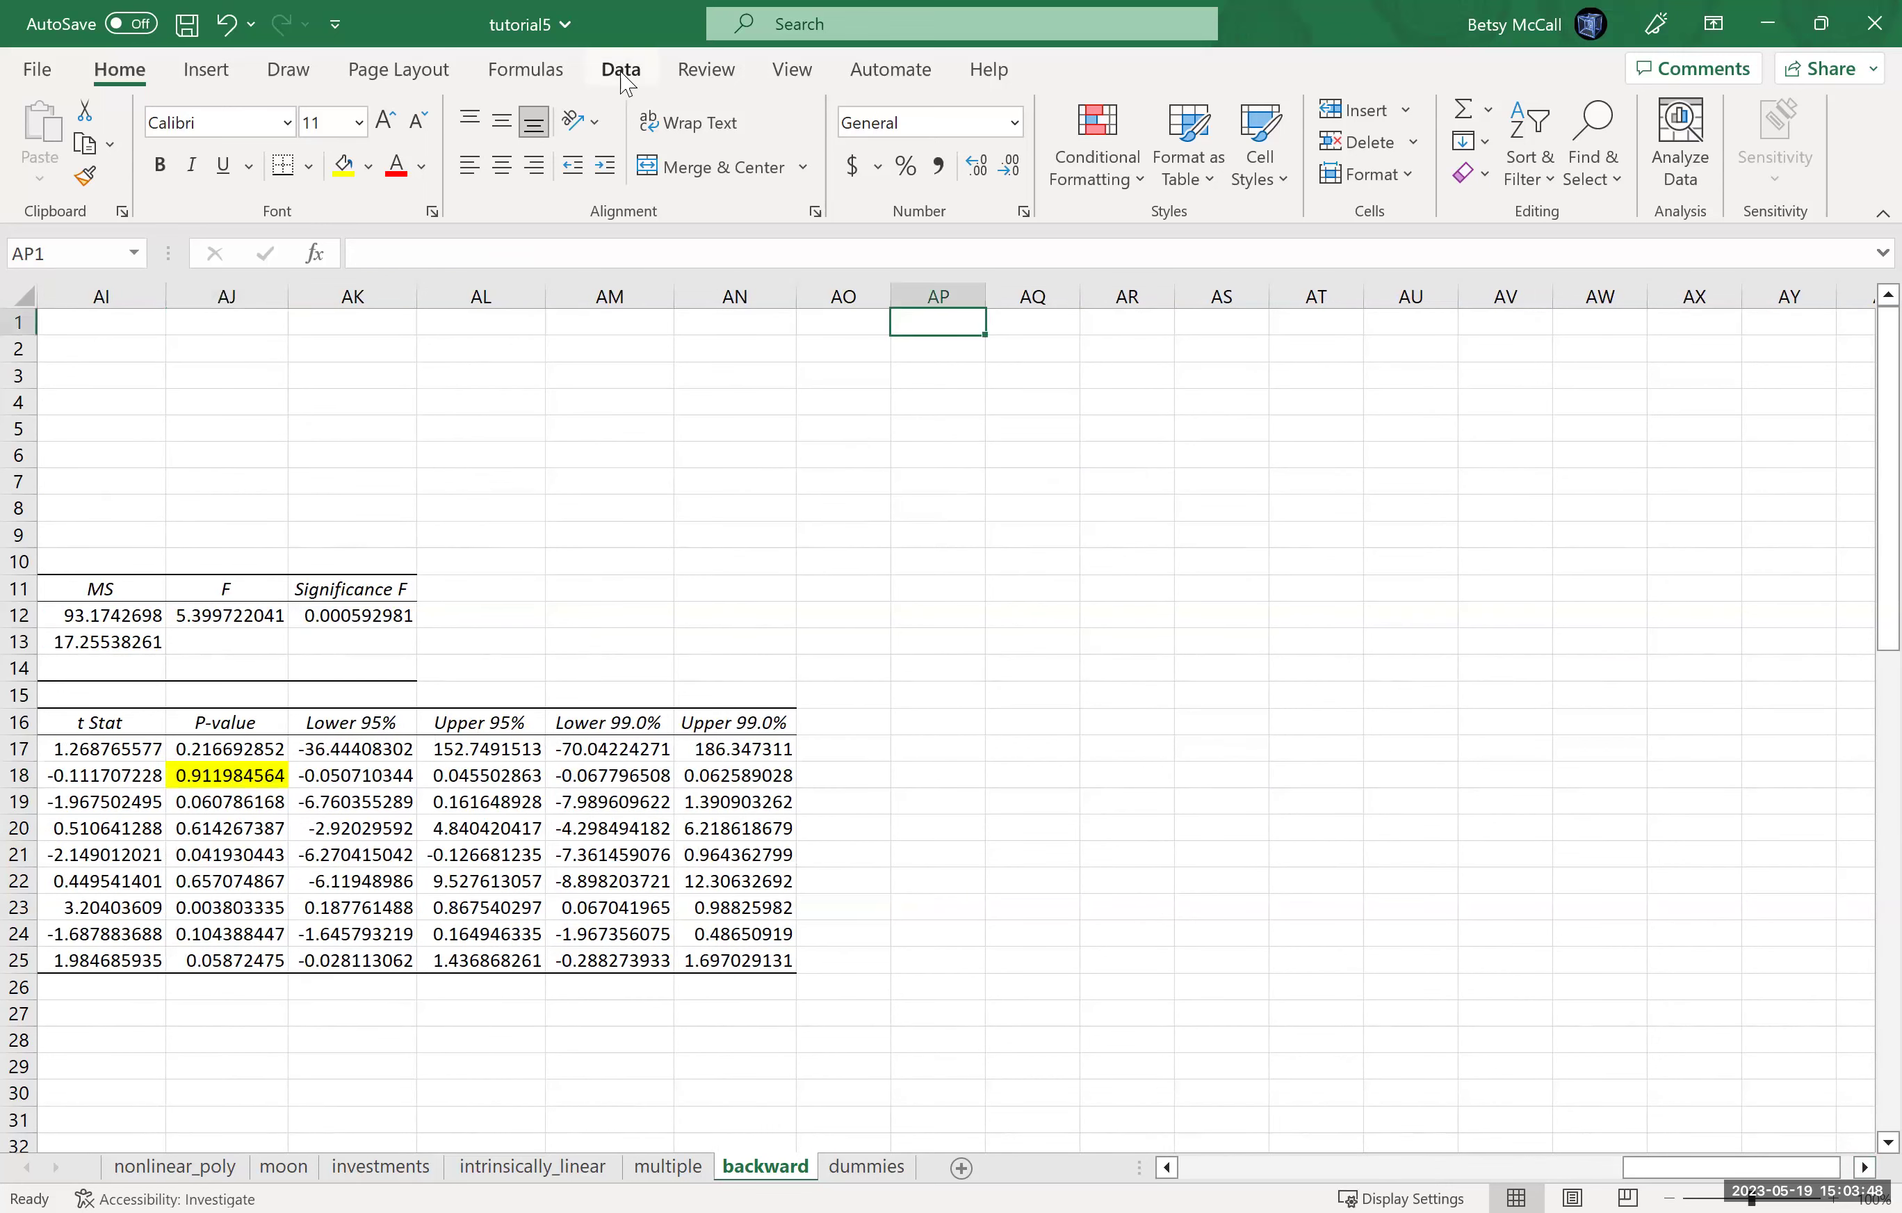
click(620, 69)
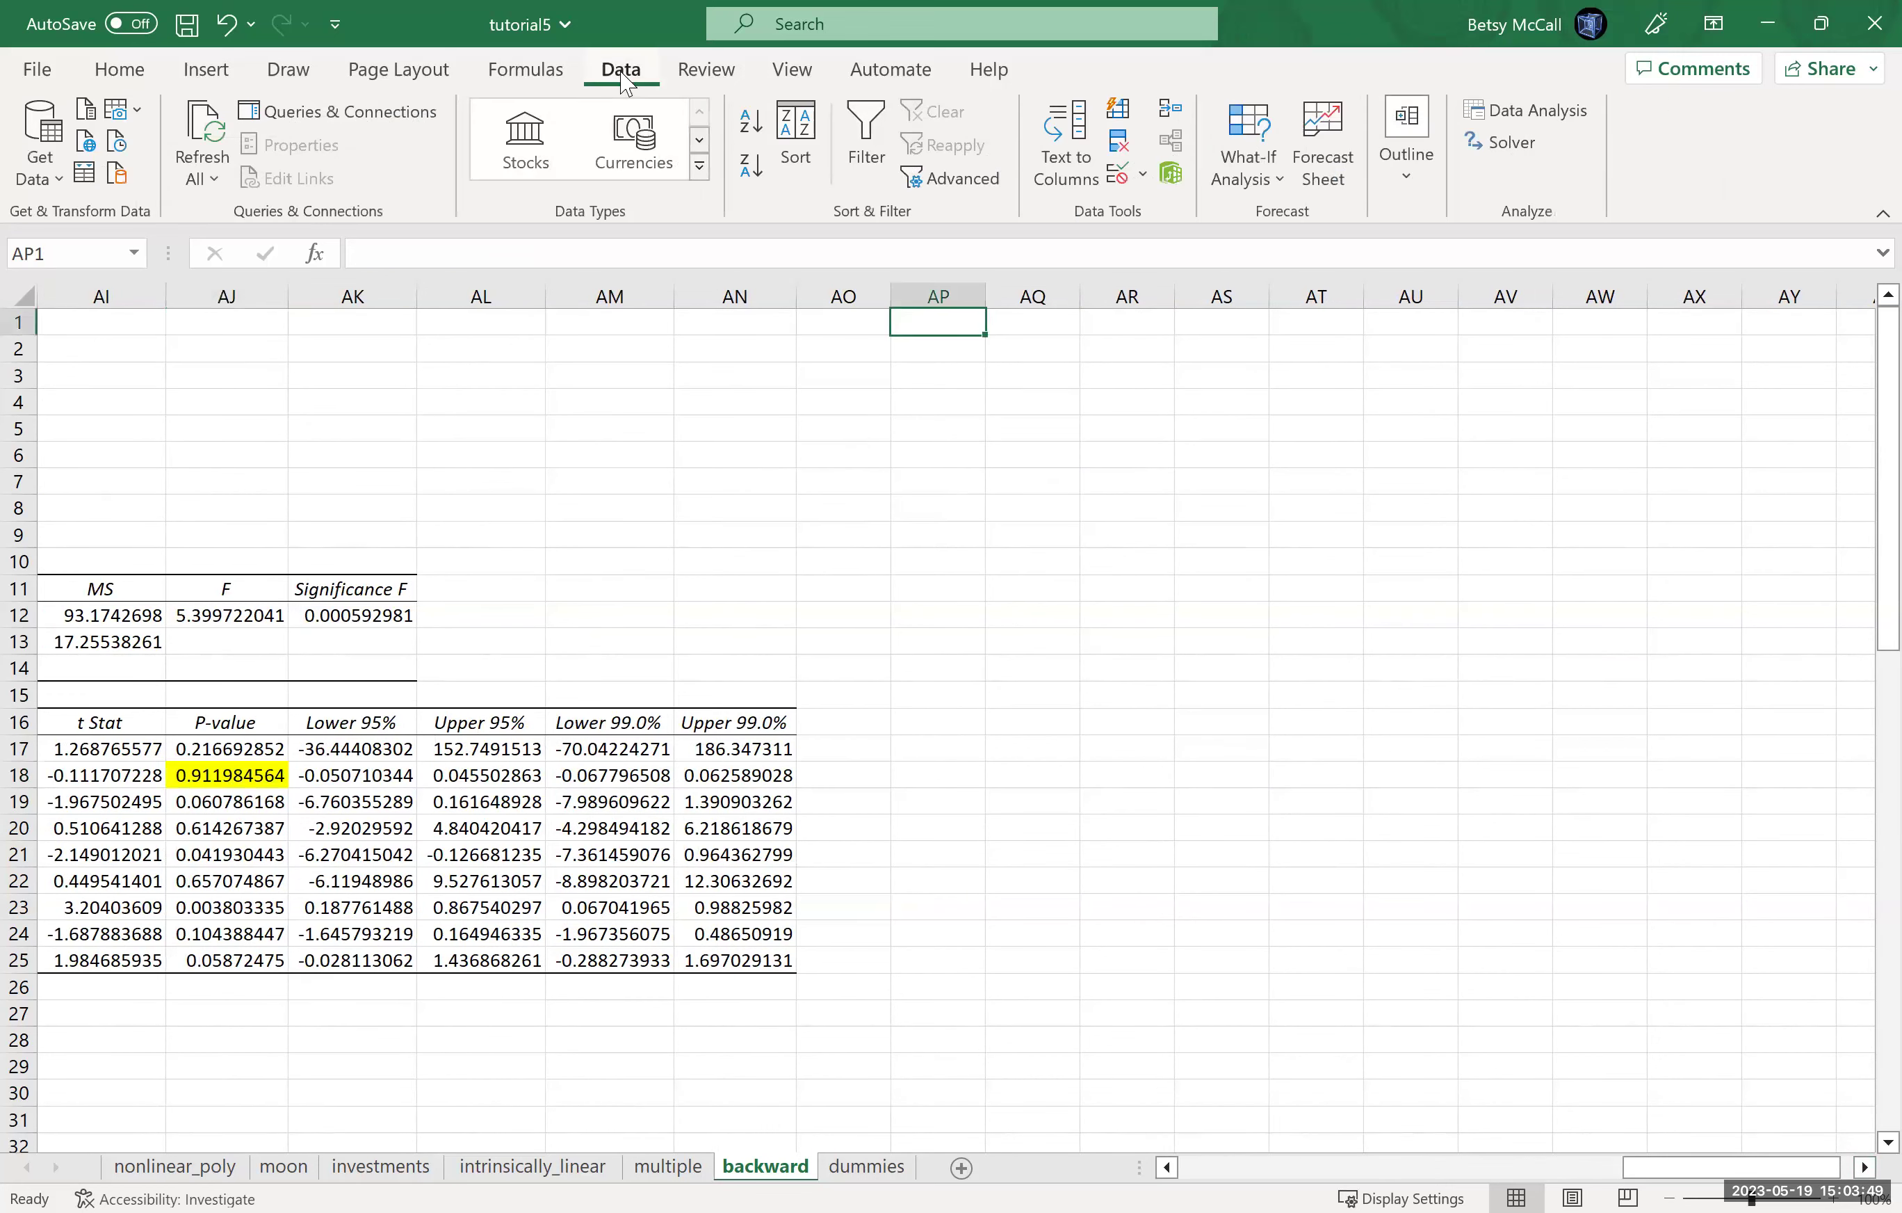
click(1572, 121)
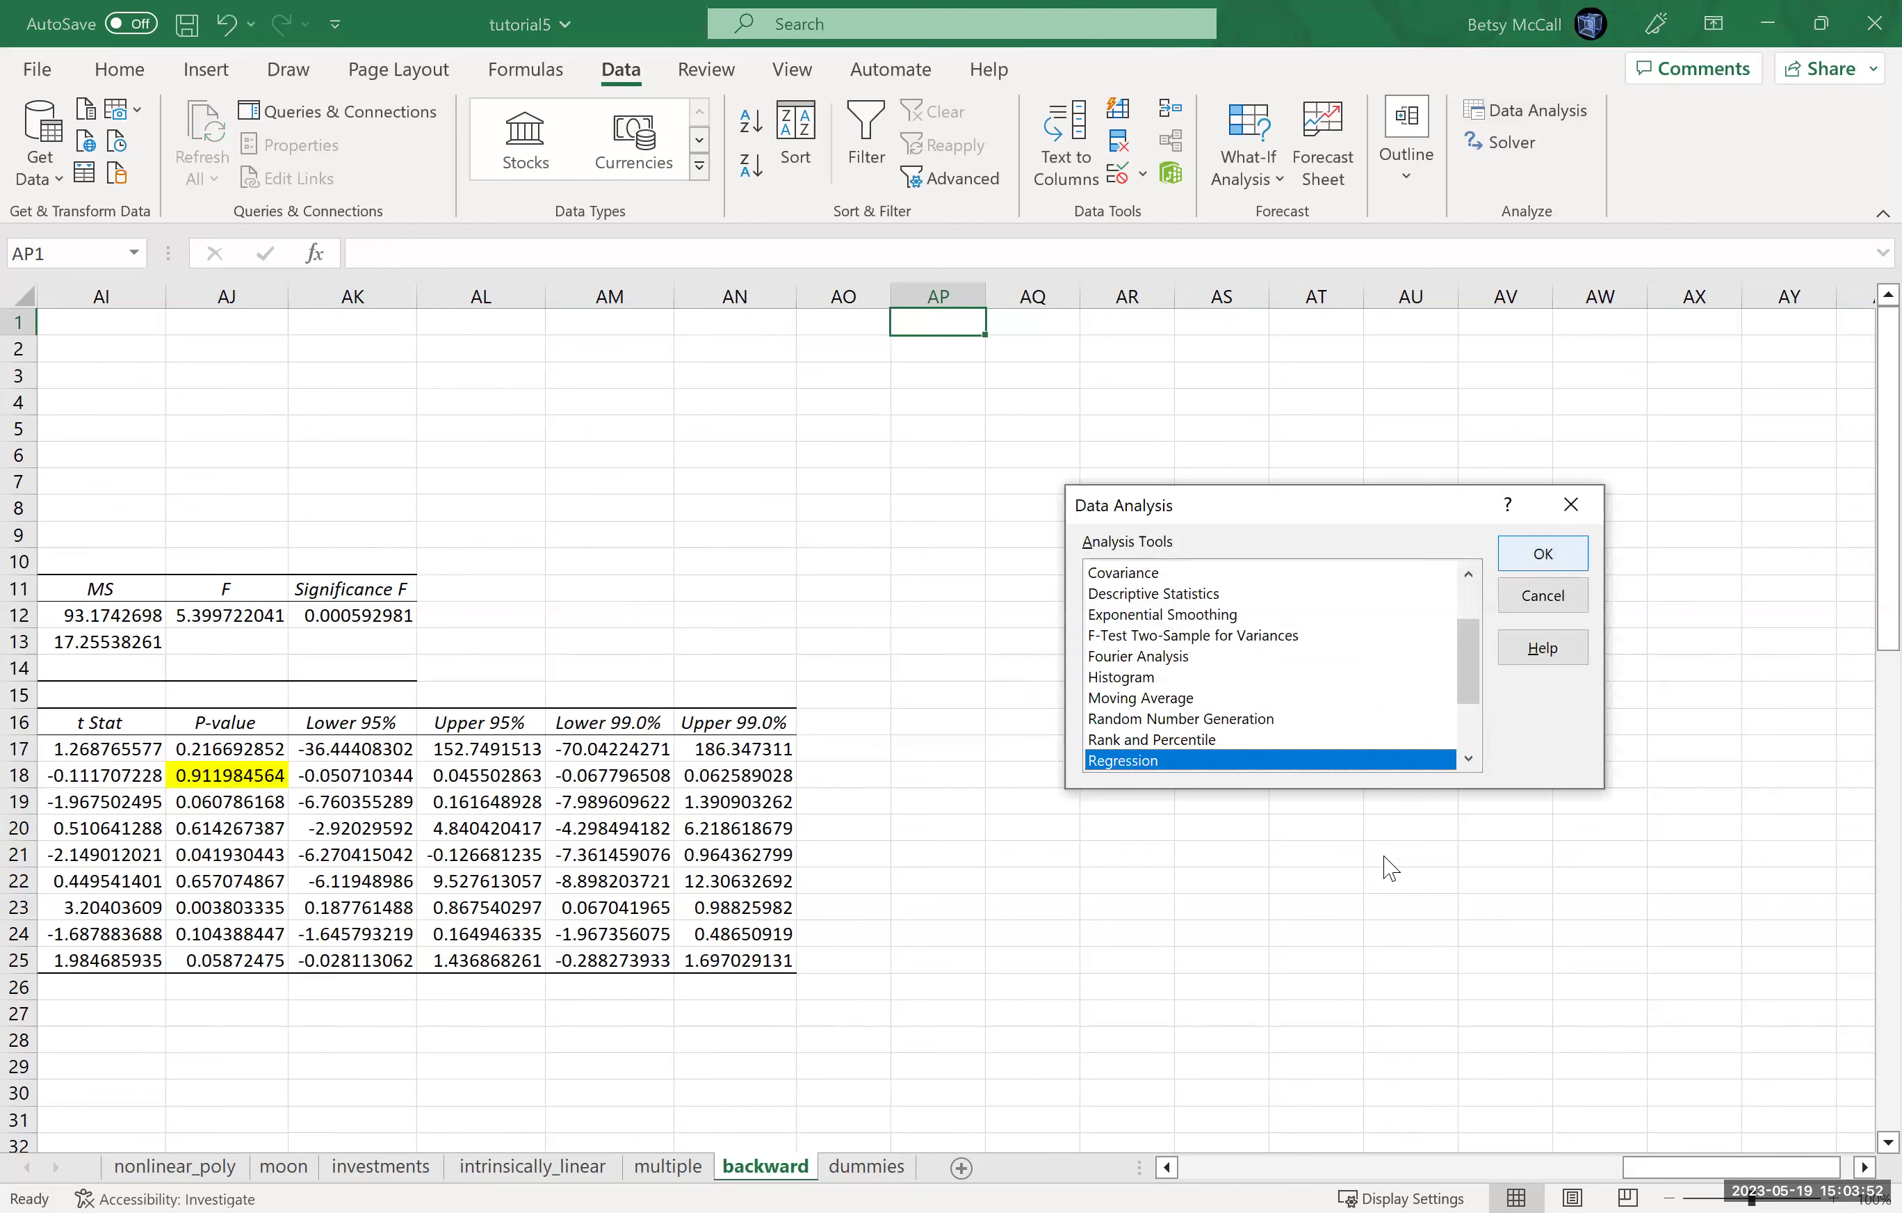
key(Return)
click(1319, 485)
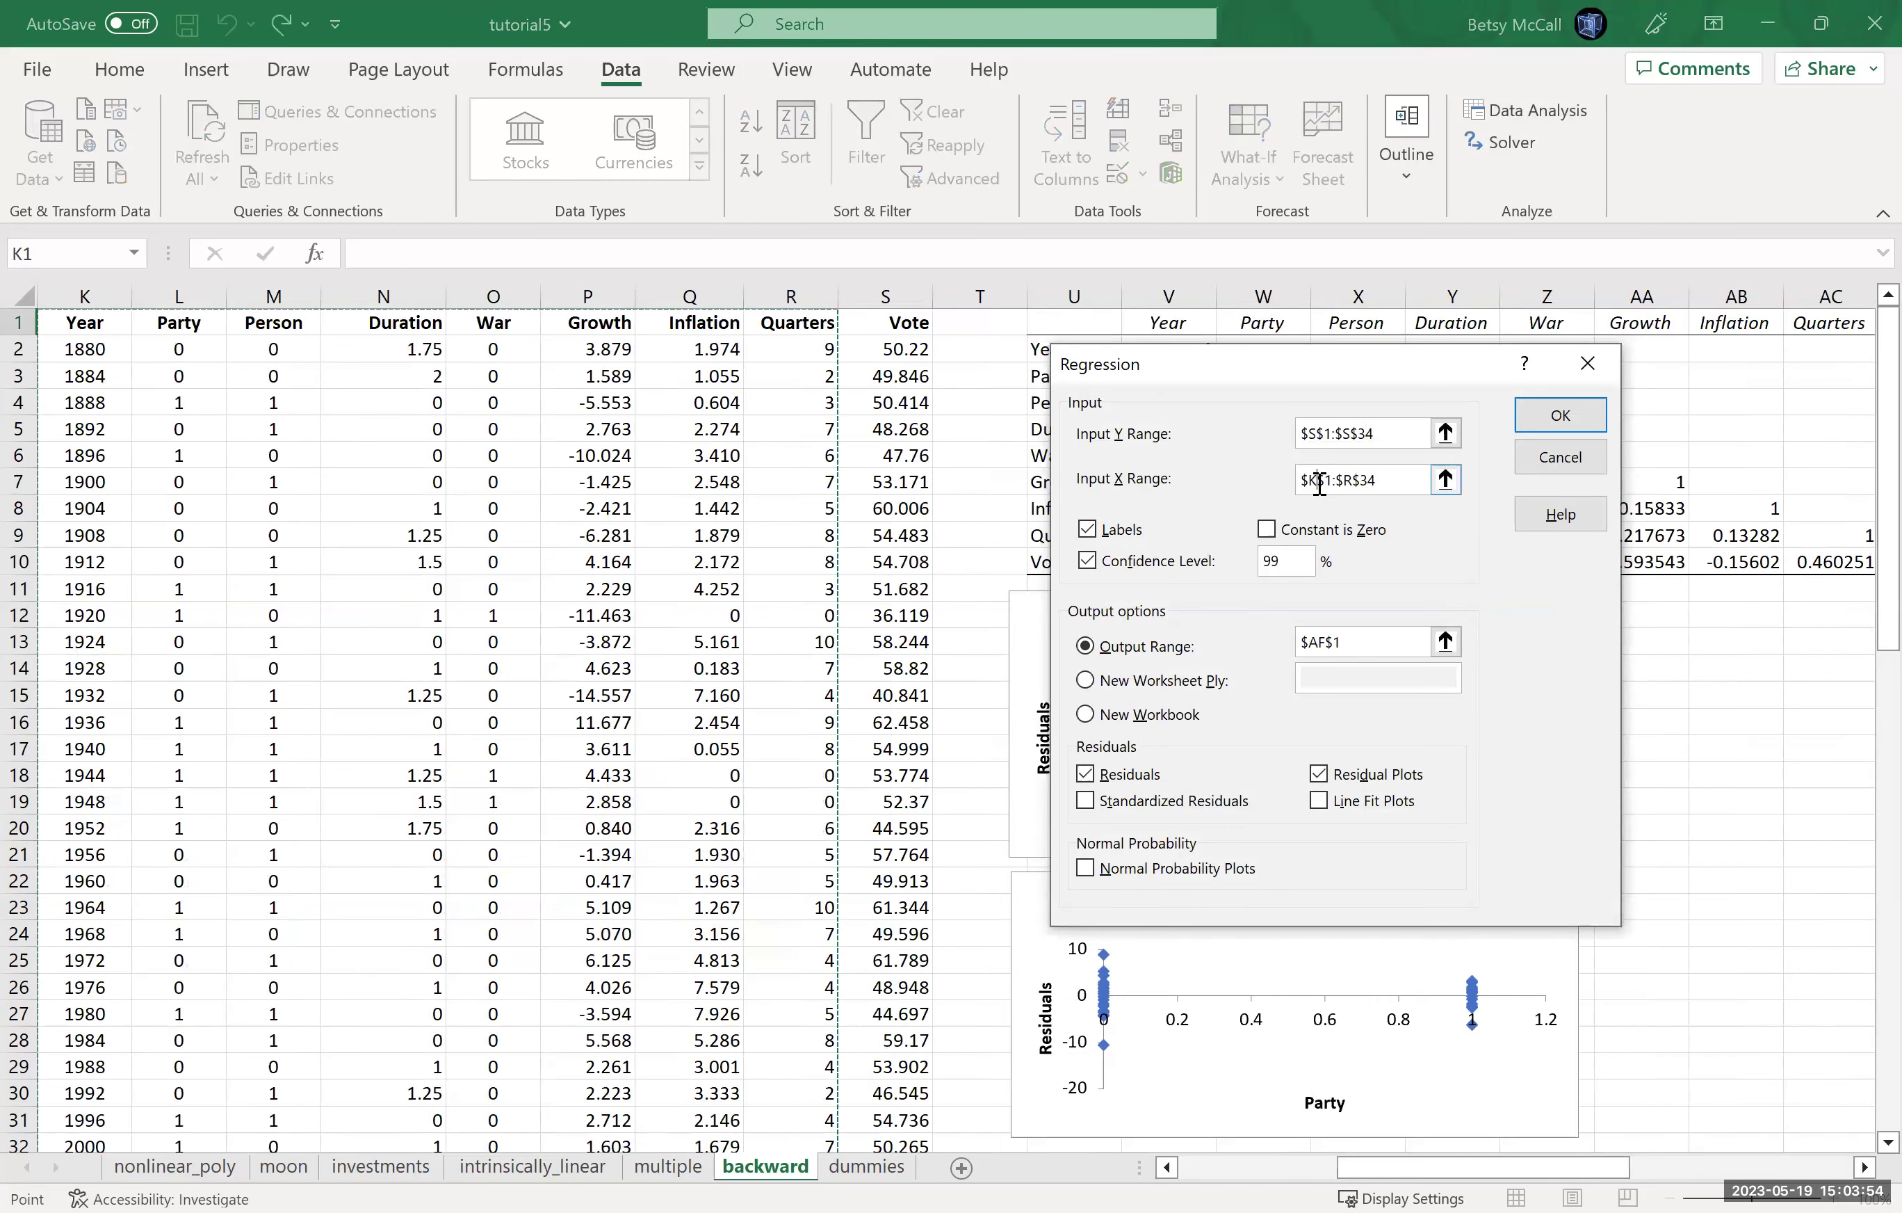
key(BackSpace)
key(BackSpace)
text(L)
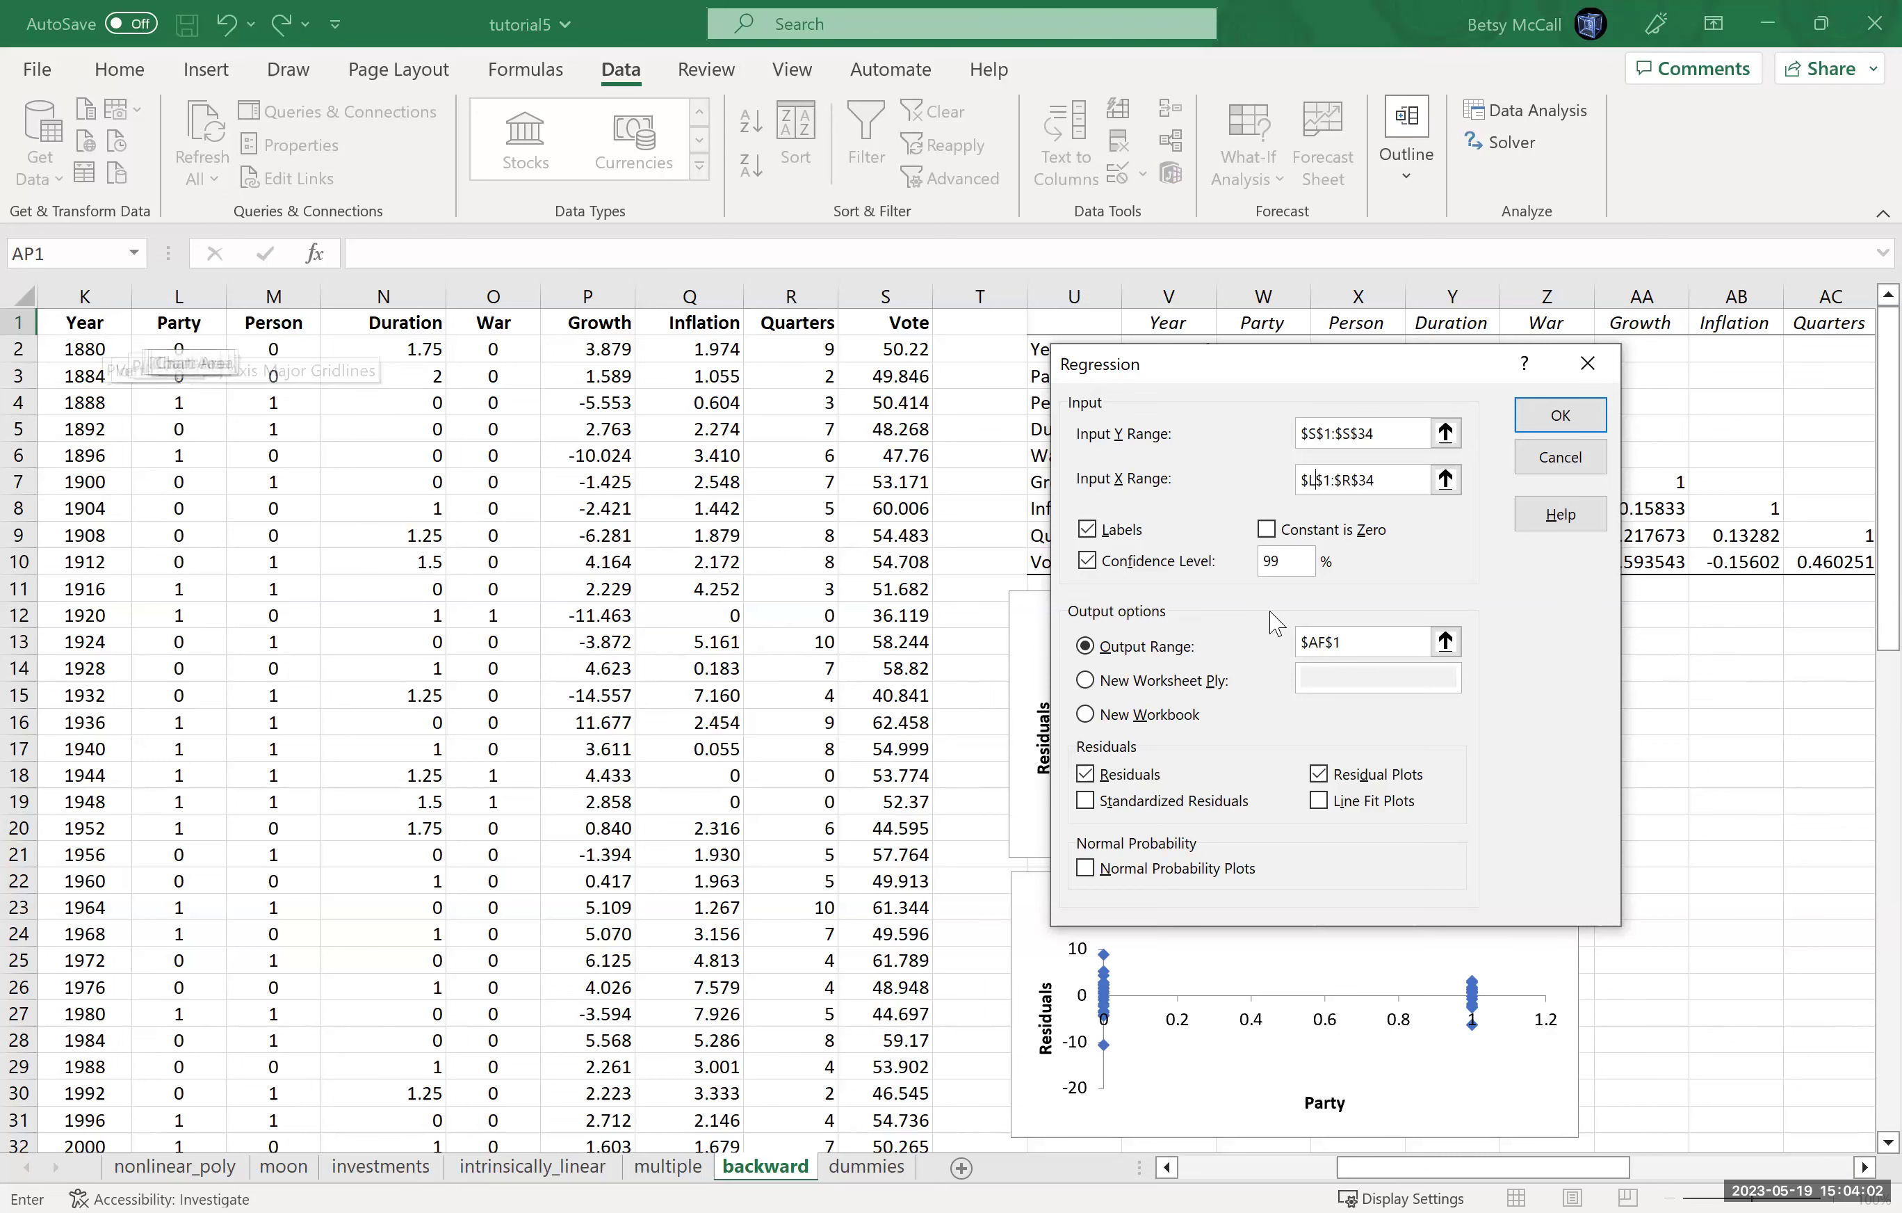
Set the regression's output range to $AP$1, turn off Residuals and Residual Plots, and run the analysis.
click(1444, 641)
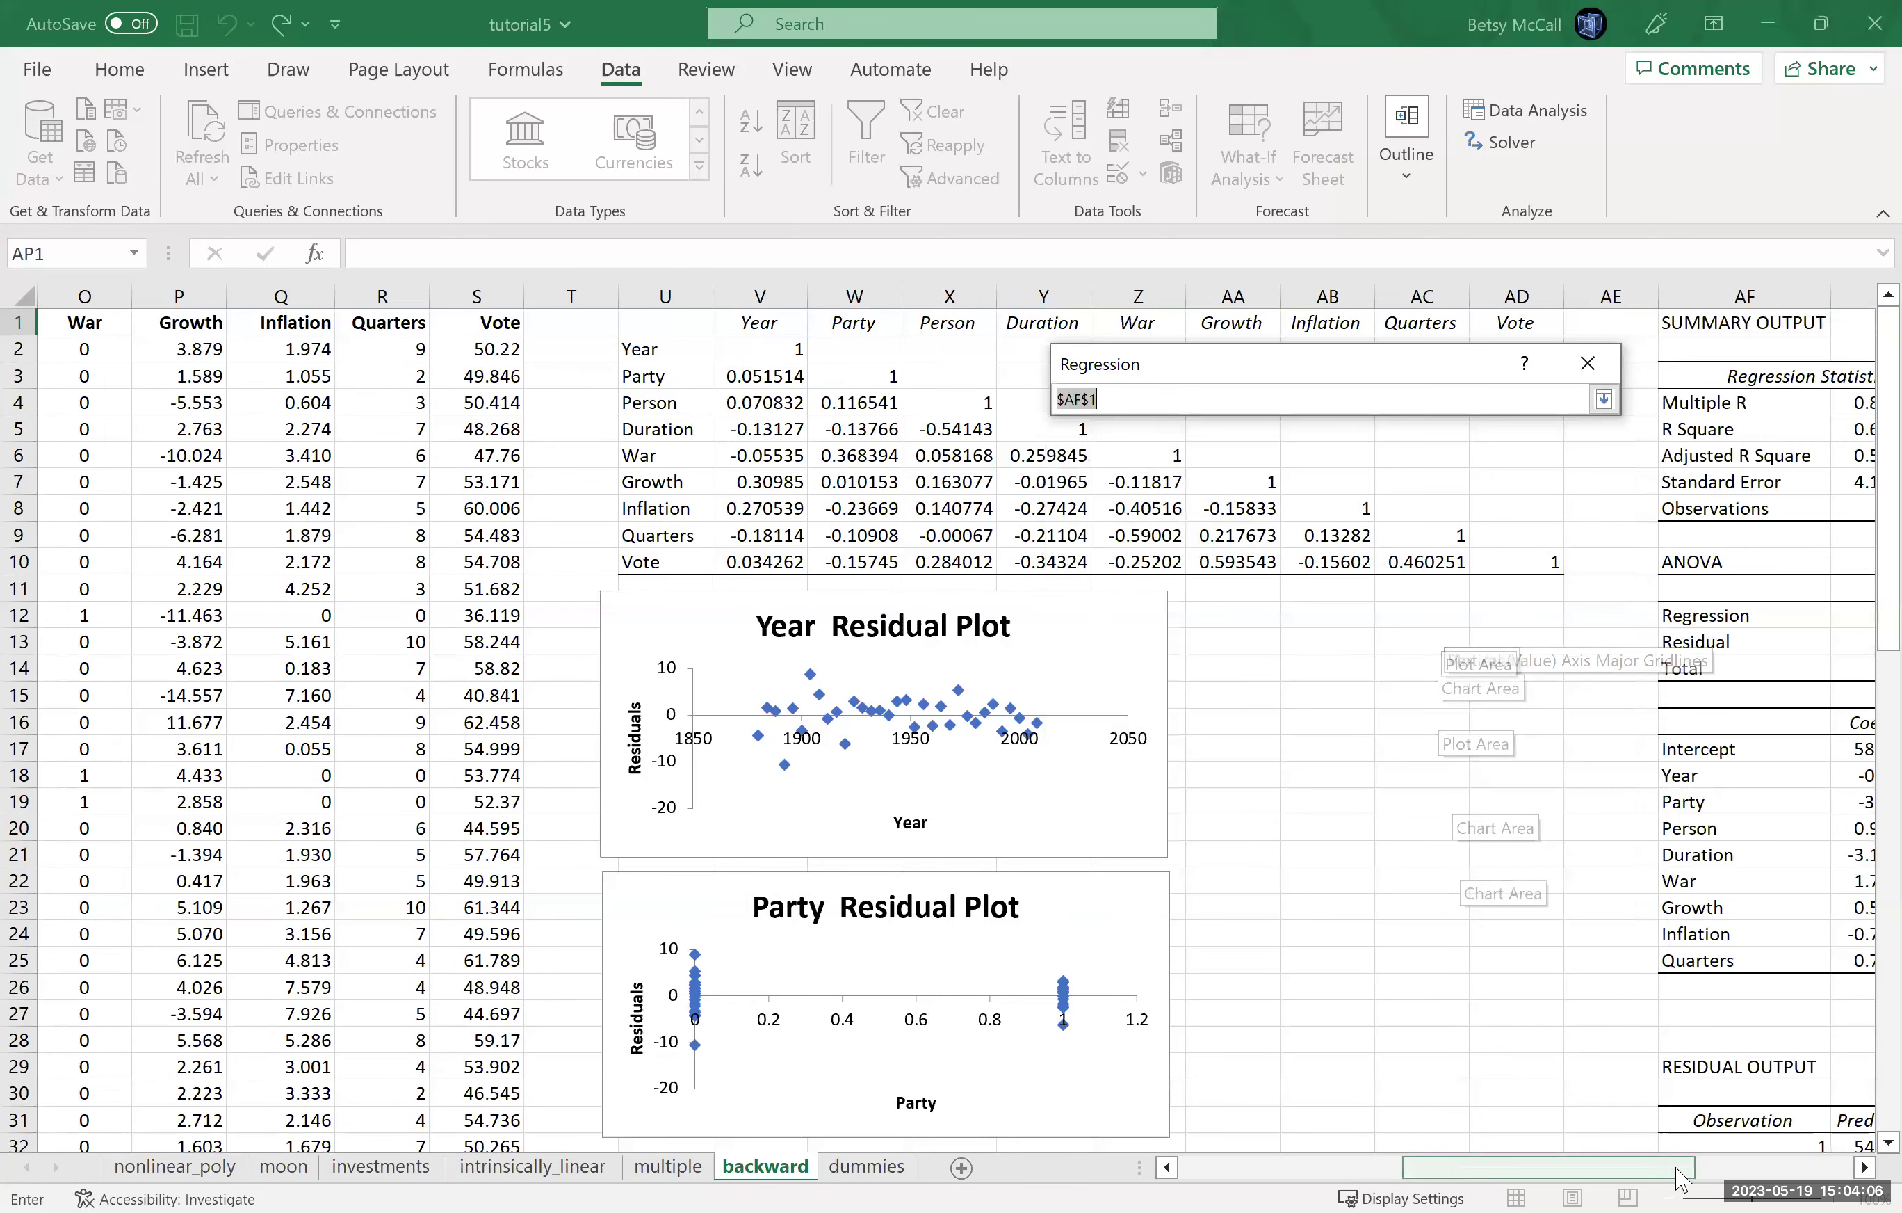
click(1862, 1169)
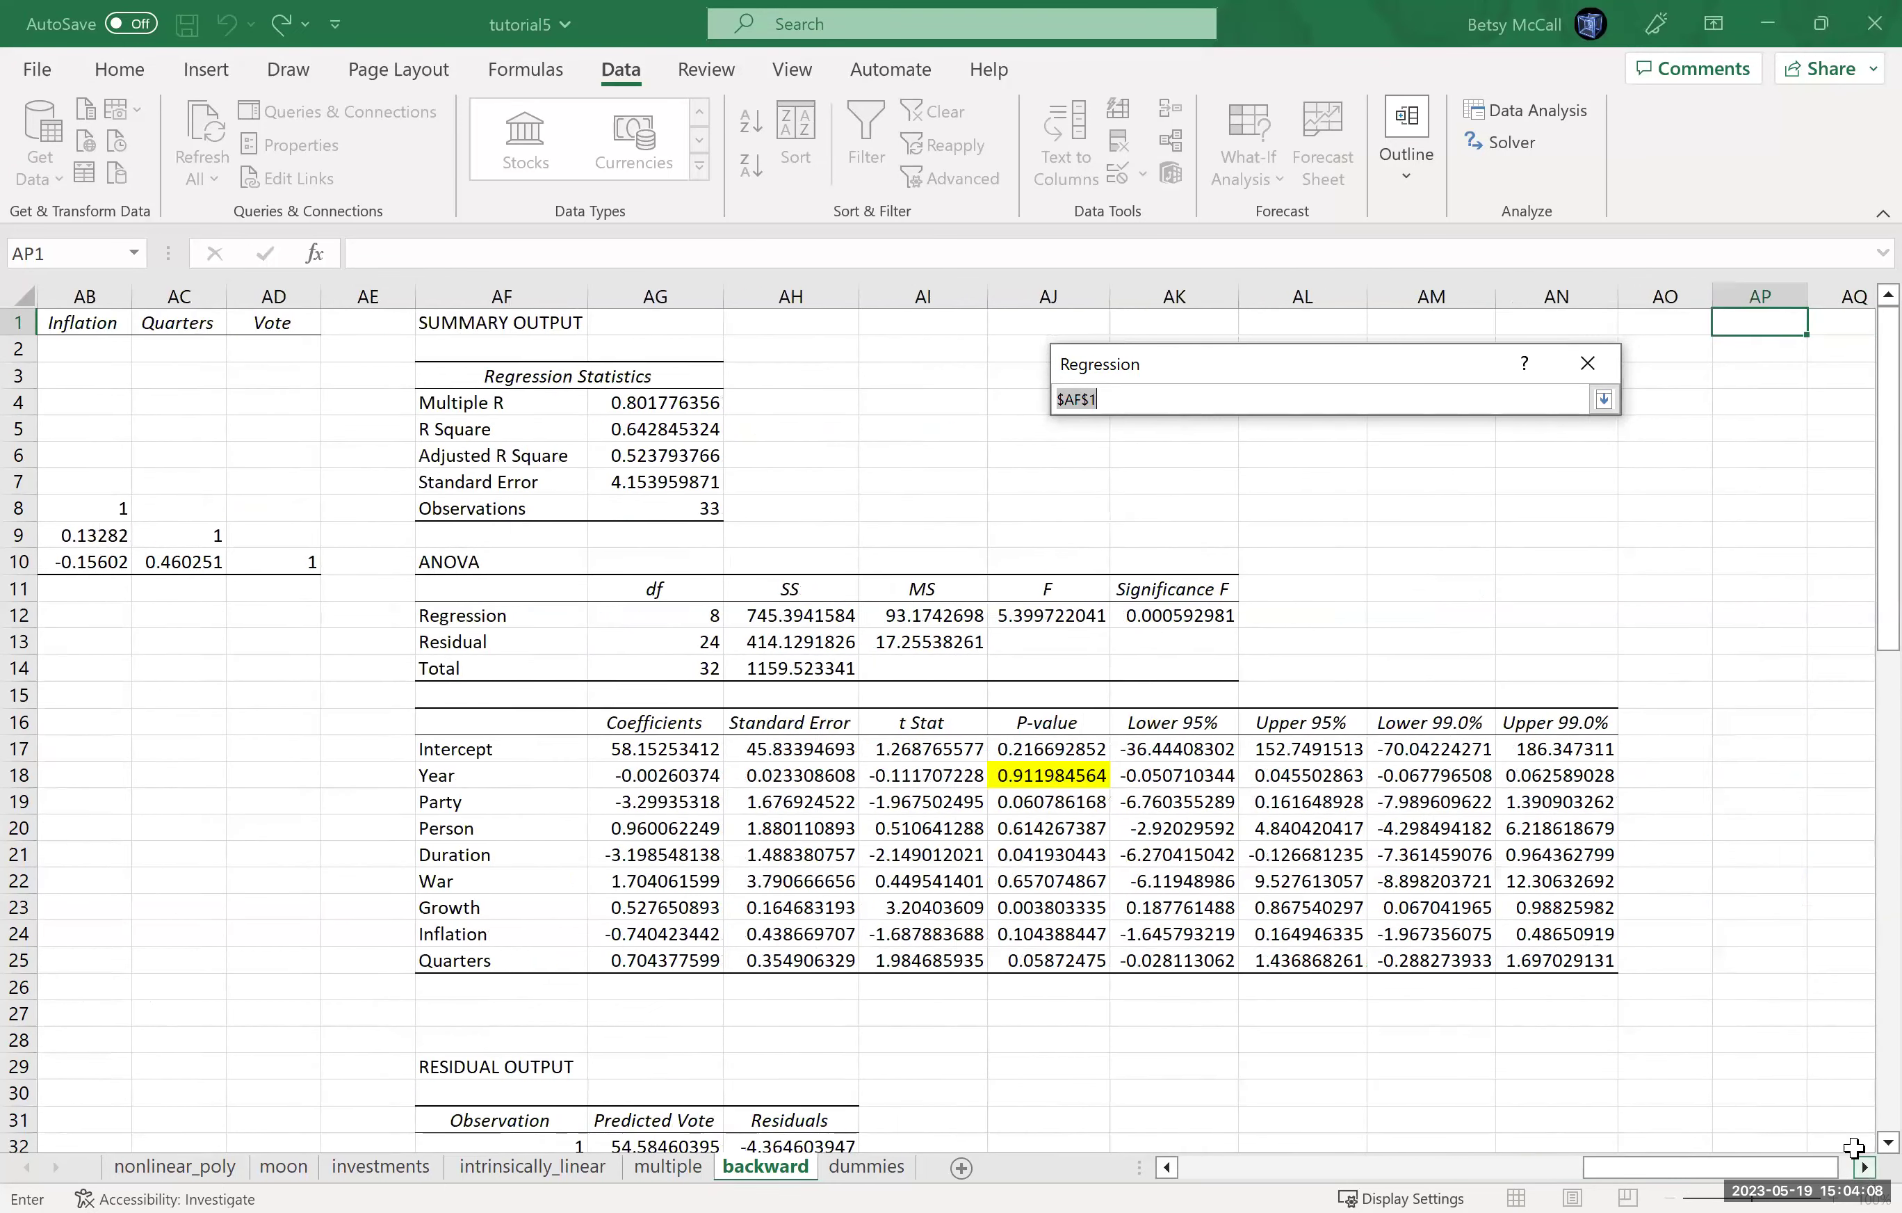
click(1863, 1168)
click(1679, 321)
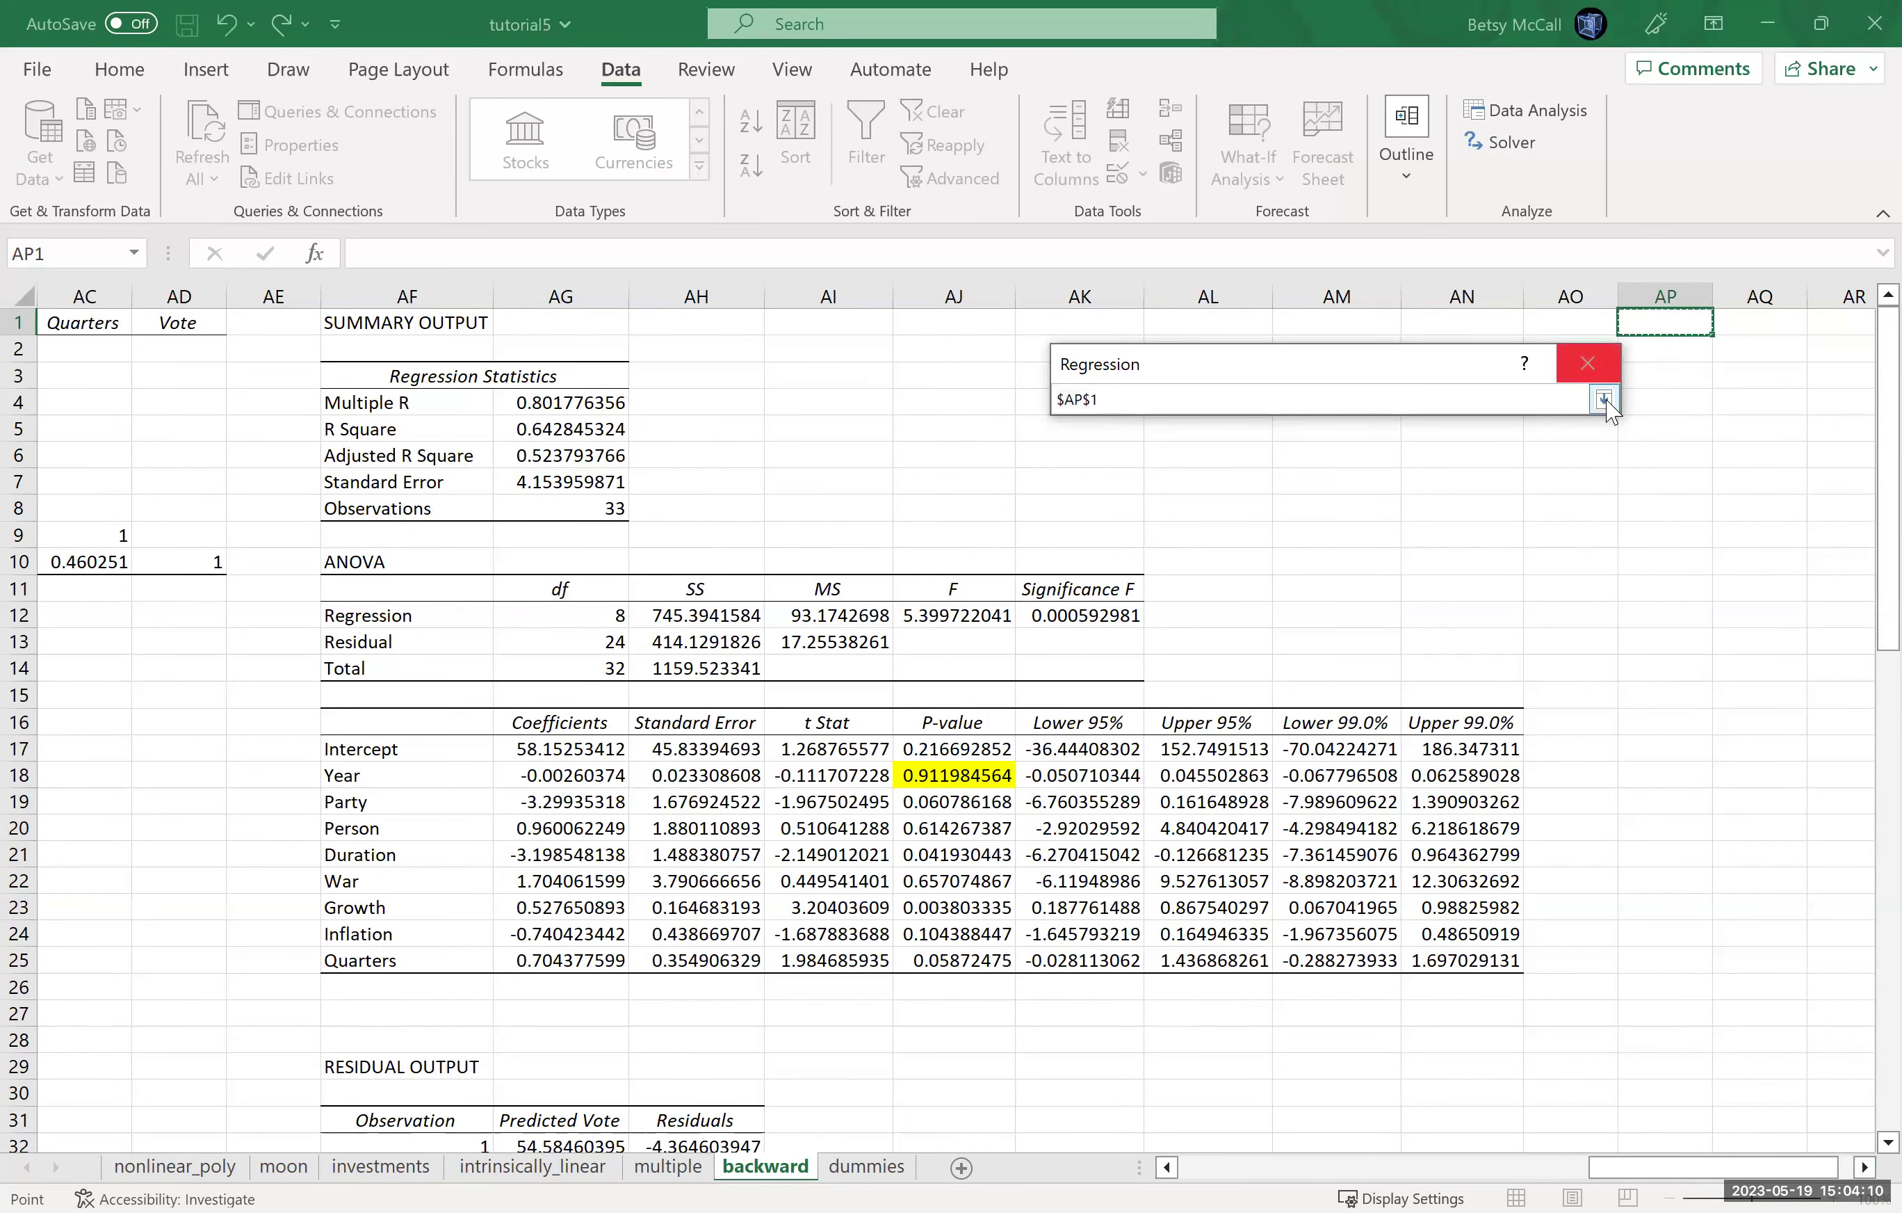
key(Return)
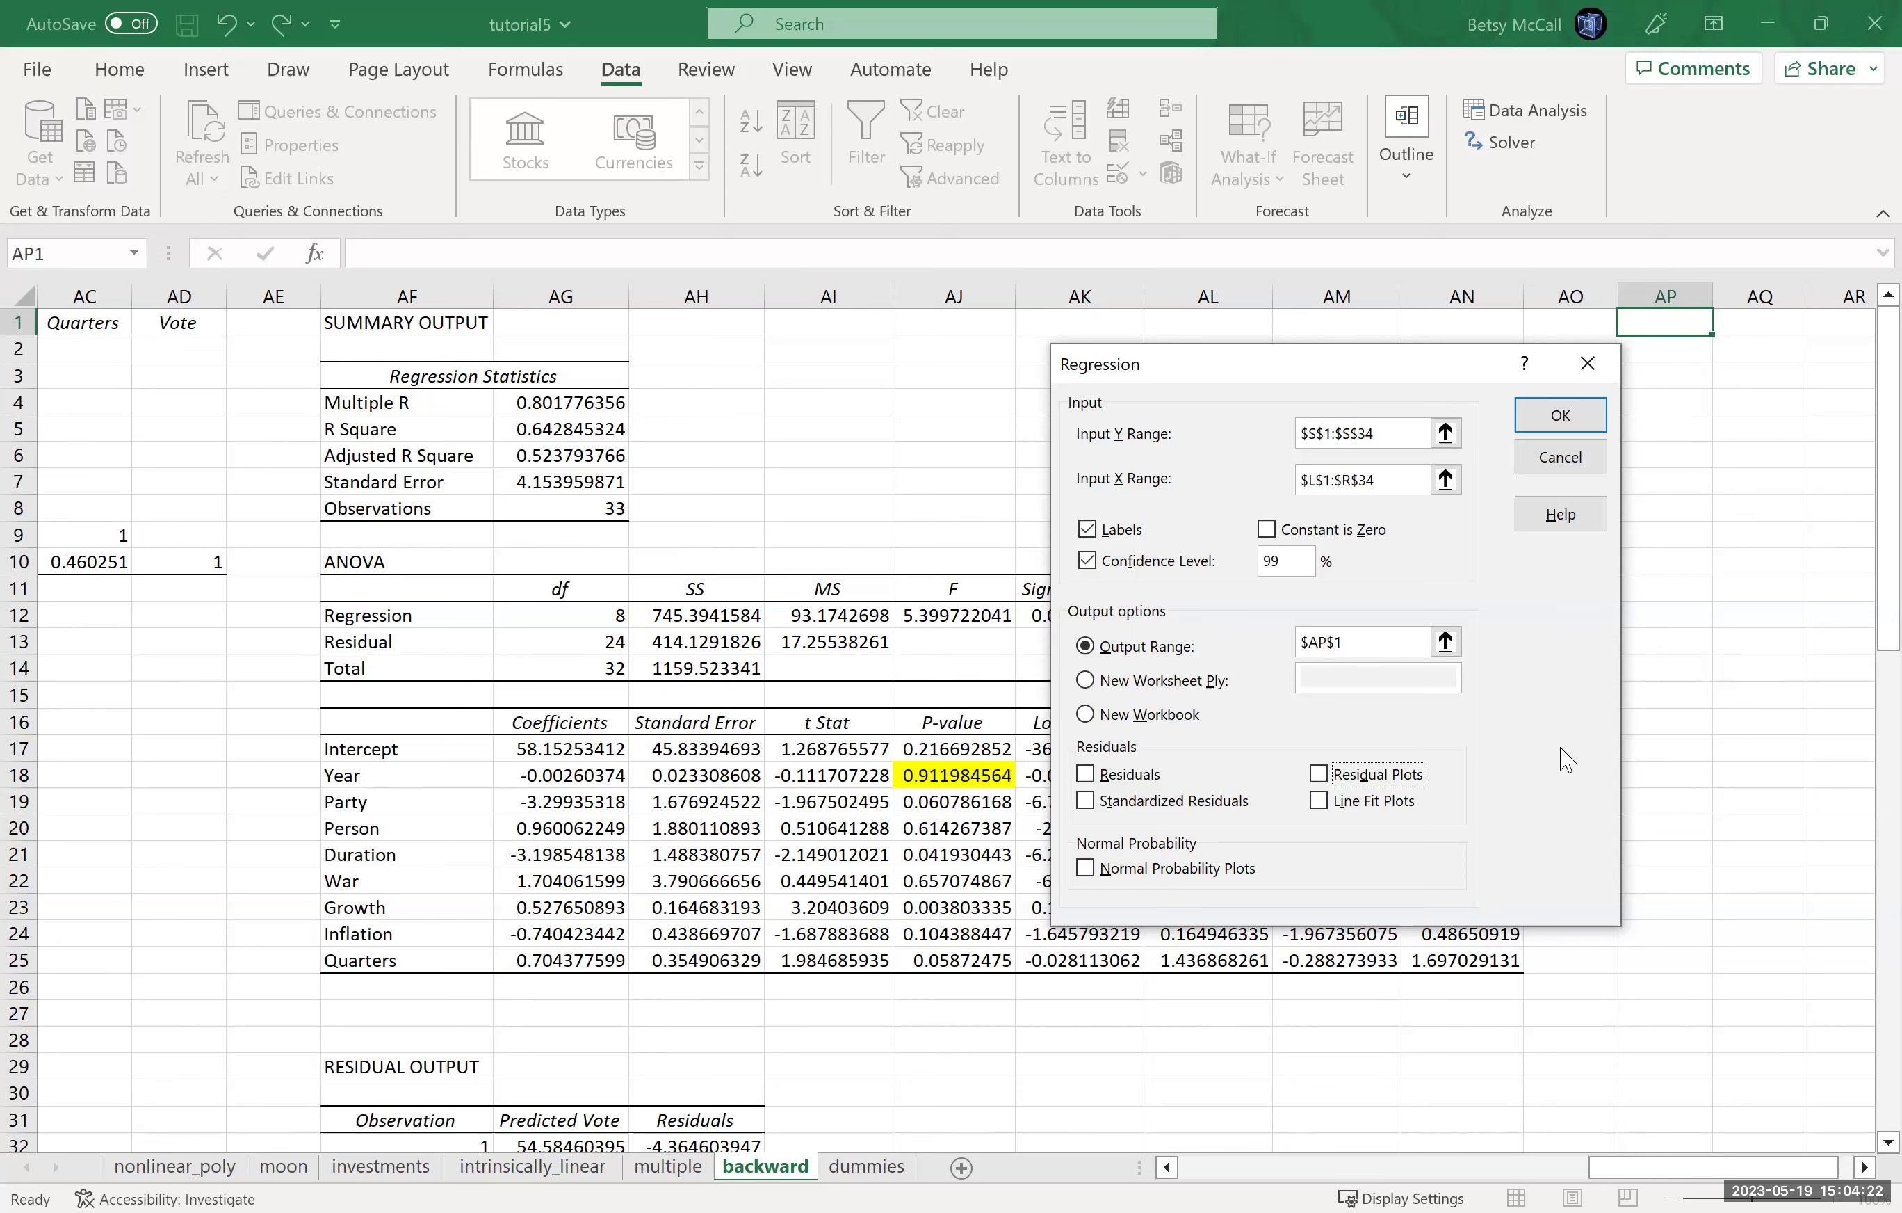
click(1545, 435)
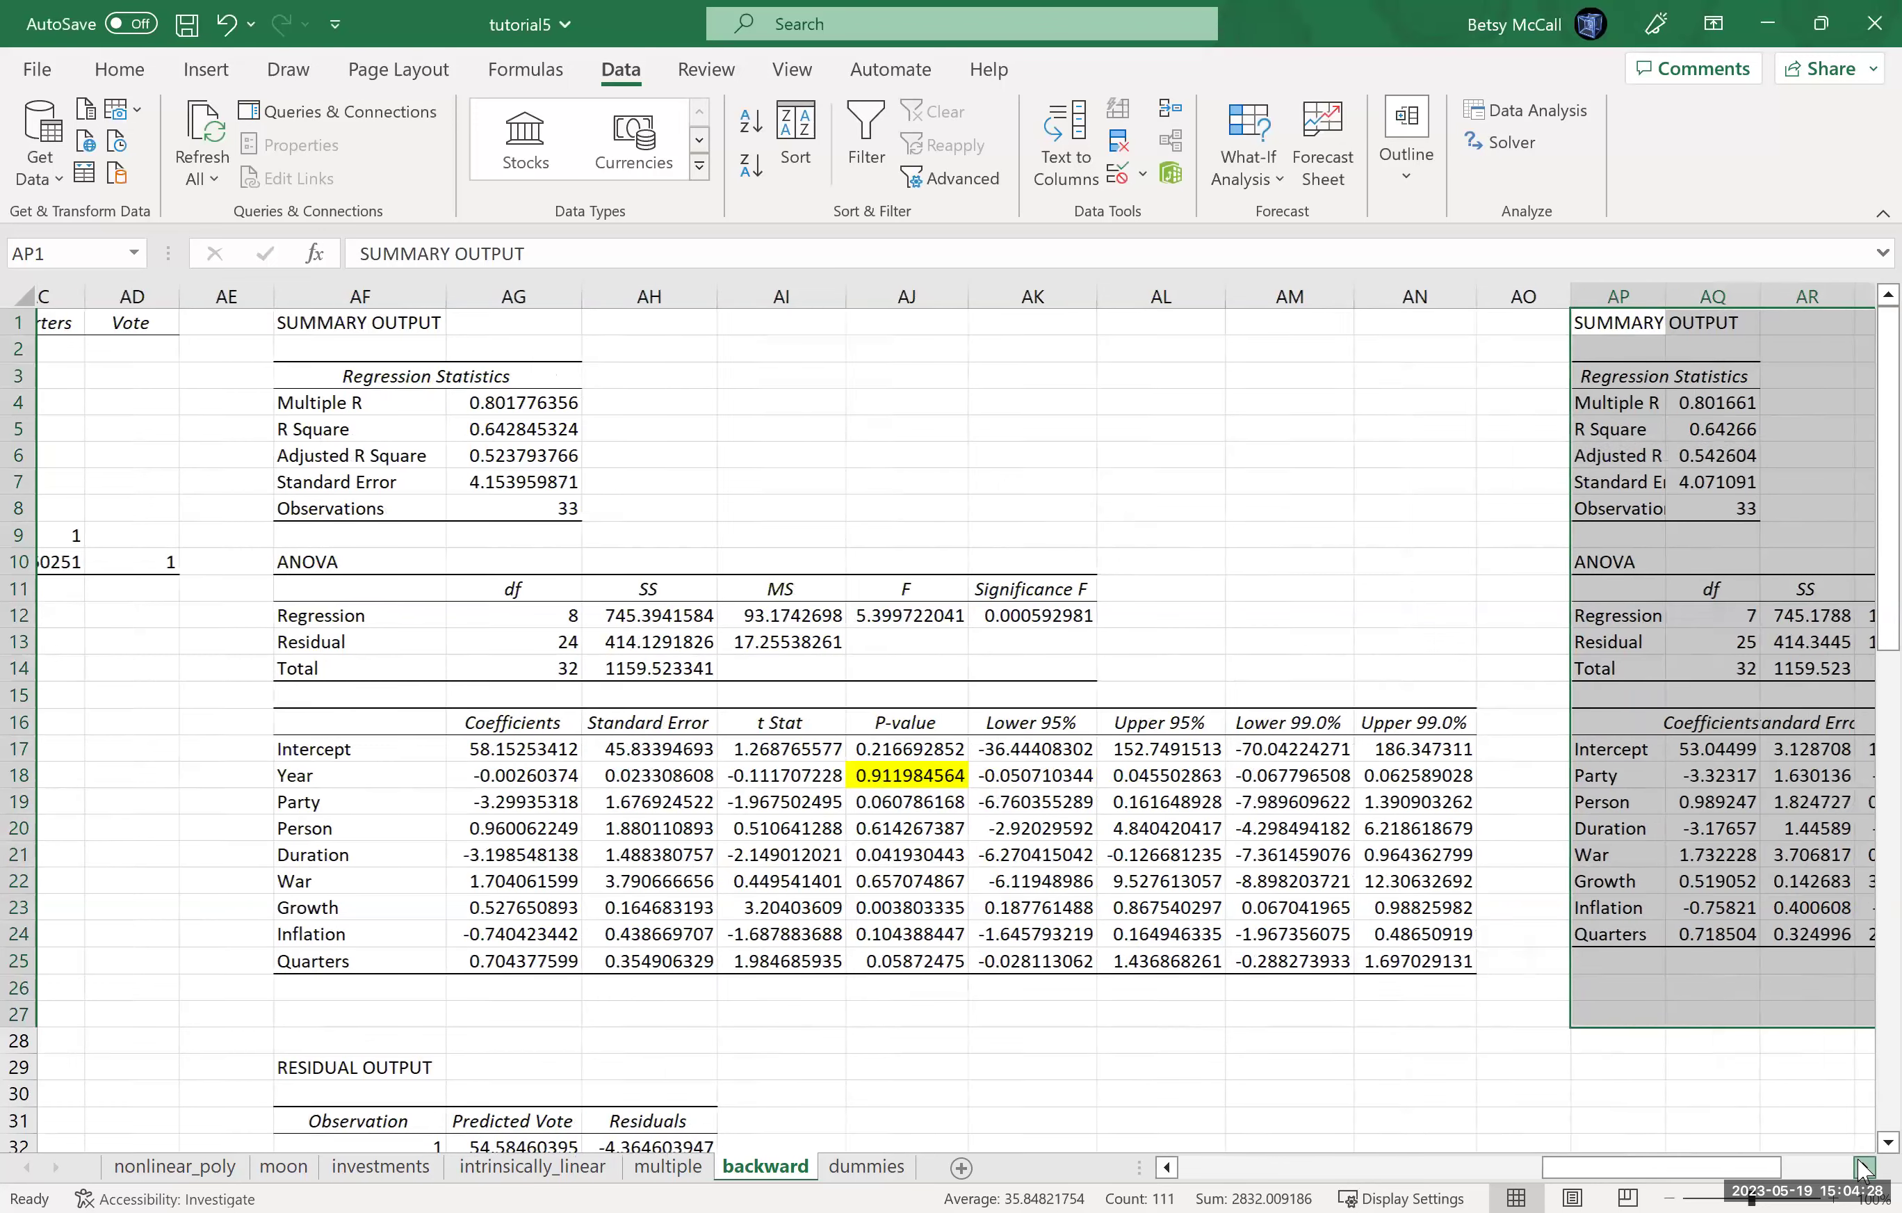
AutoFit the widths of columns AP through AX so the second regression output's labels and values fit.
click(1864, 1168)
scroll(1837, 1158, right, 2)
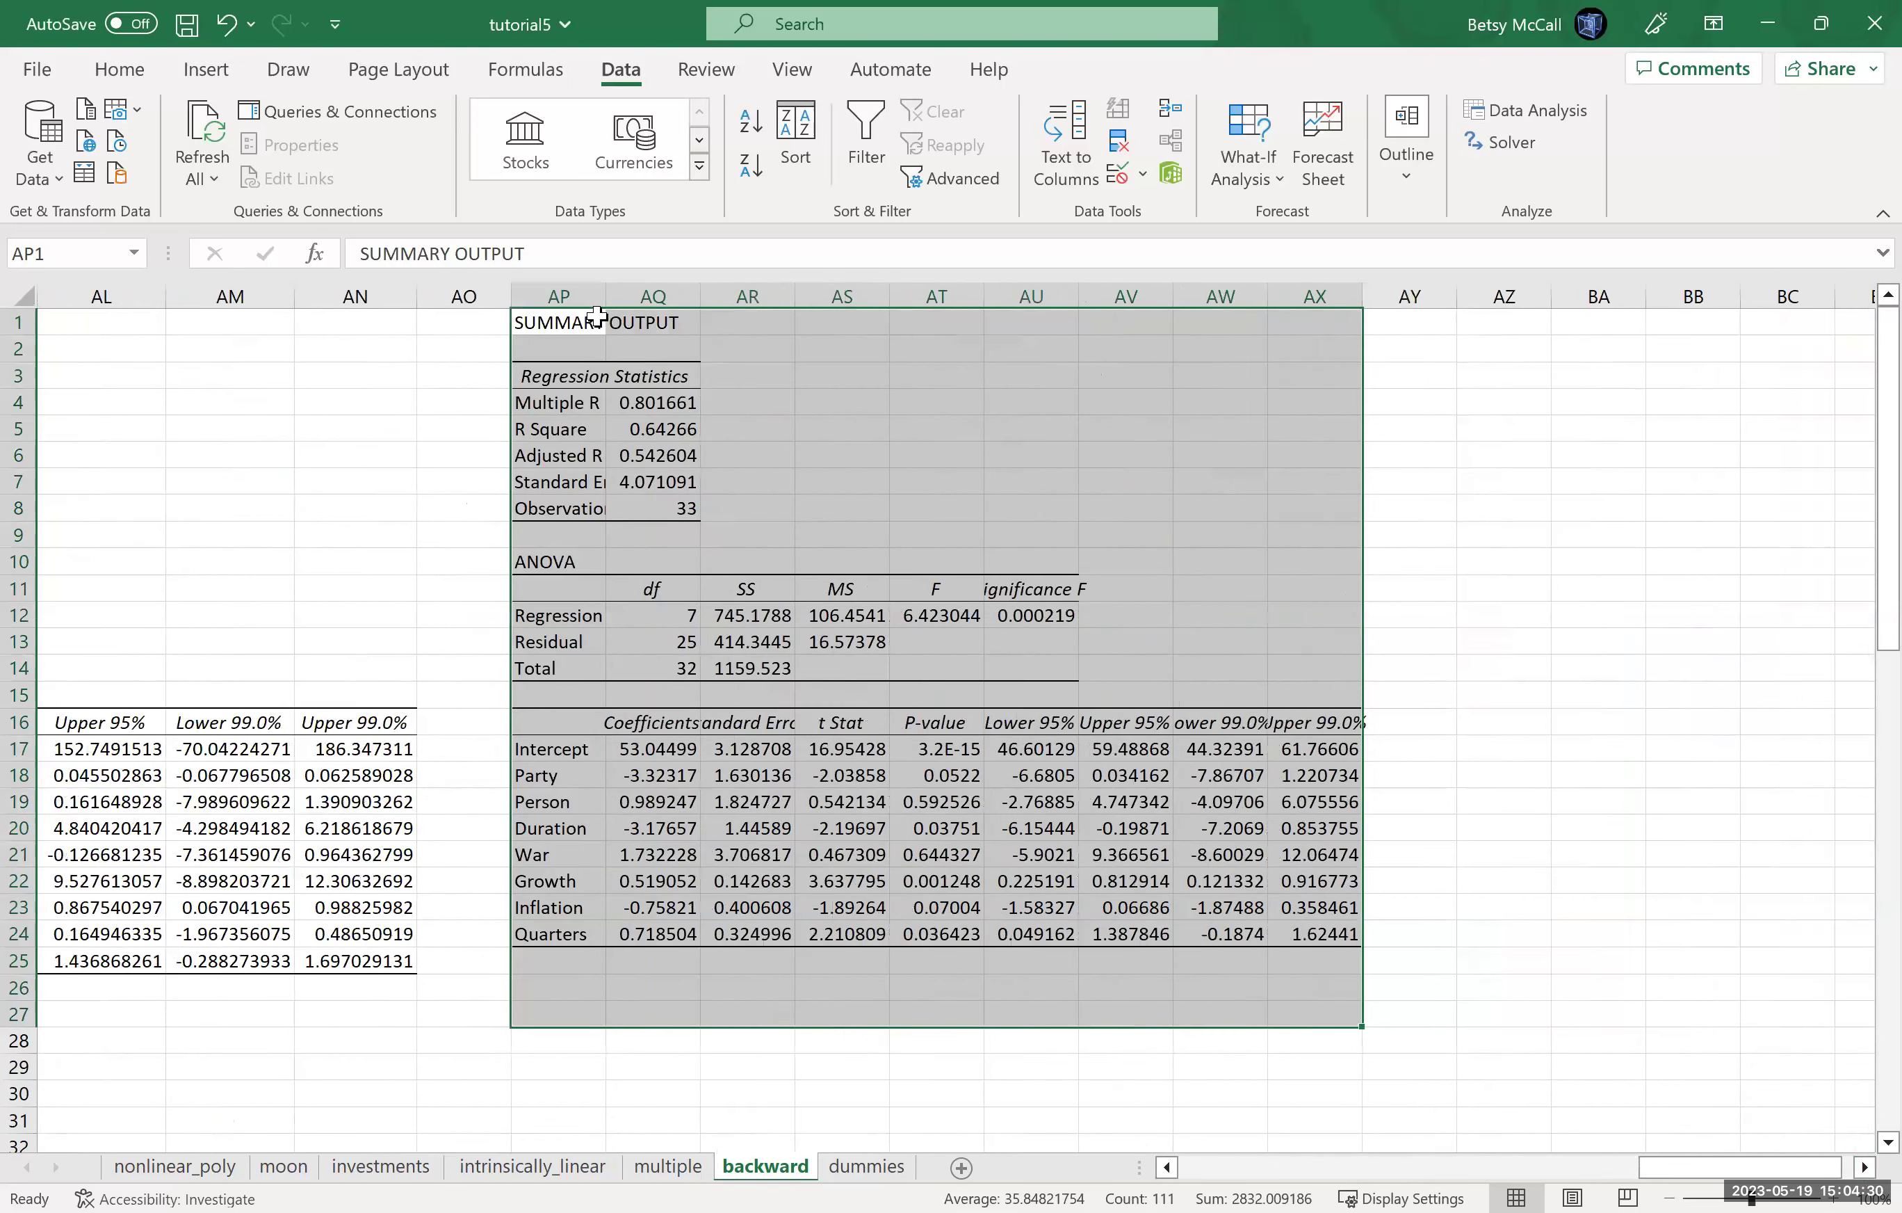
double_click(606, 297)
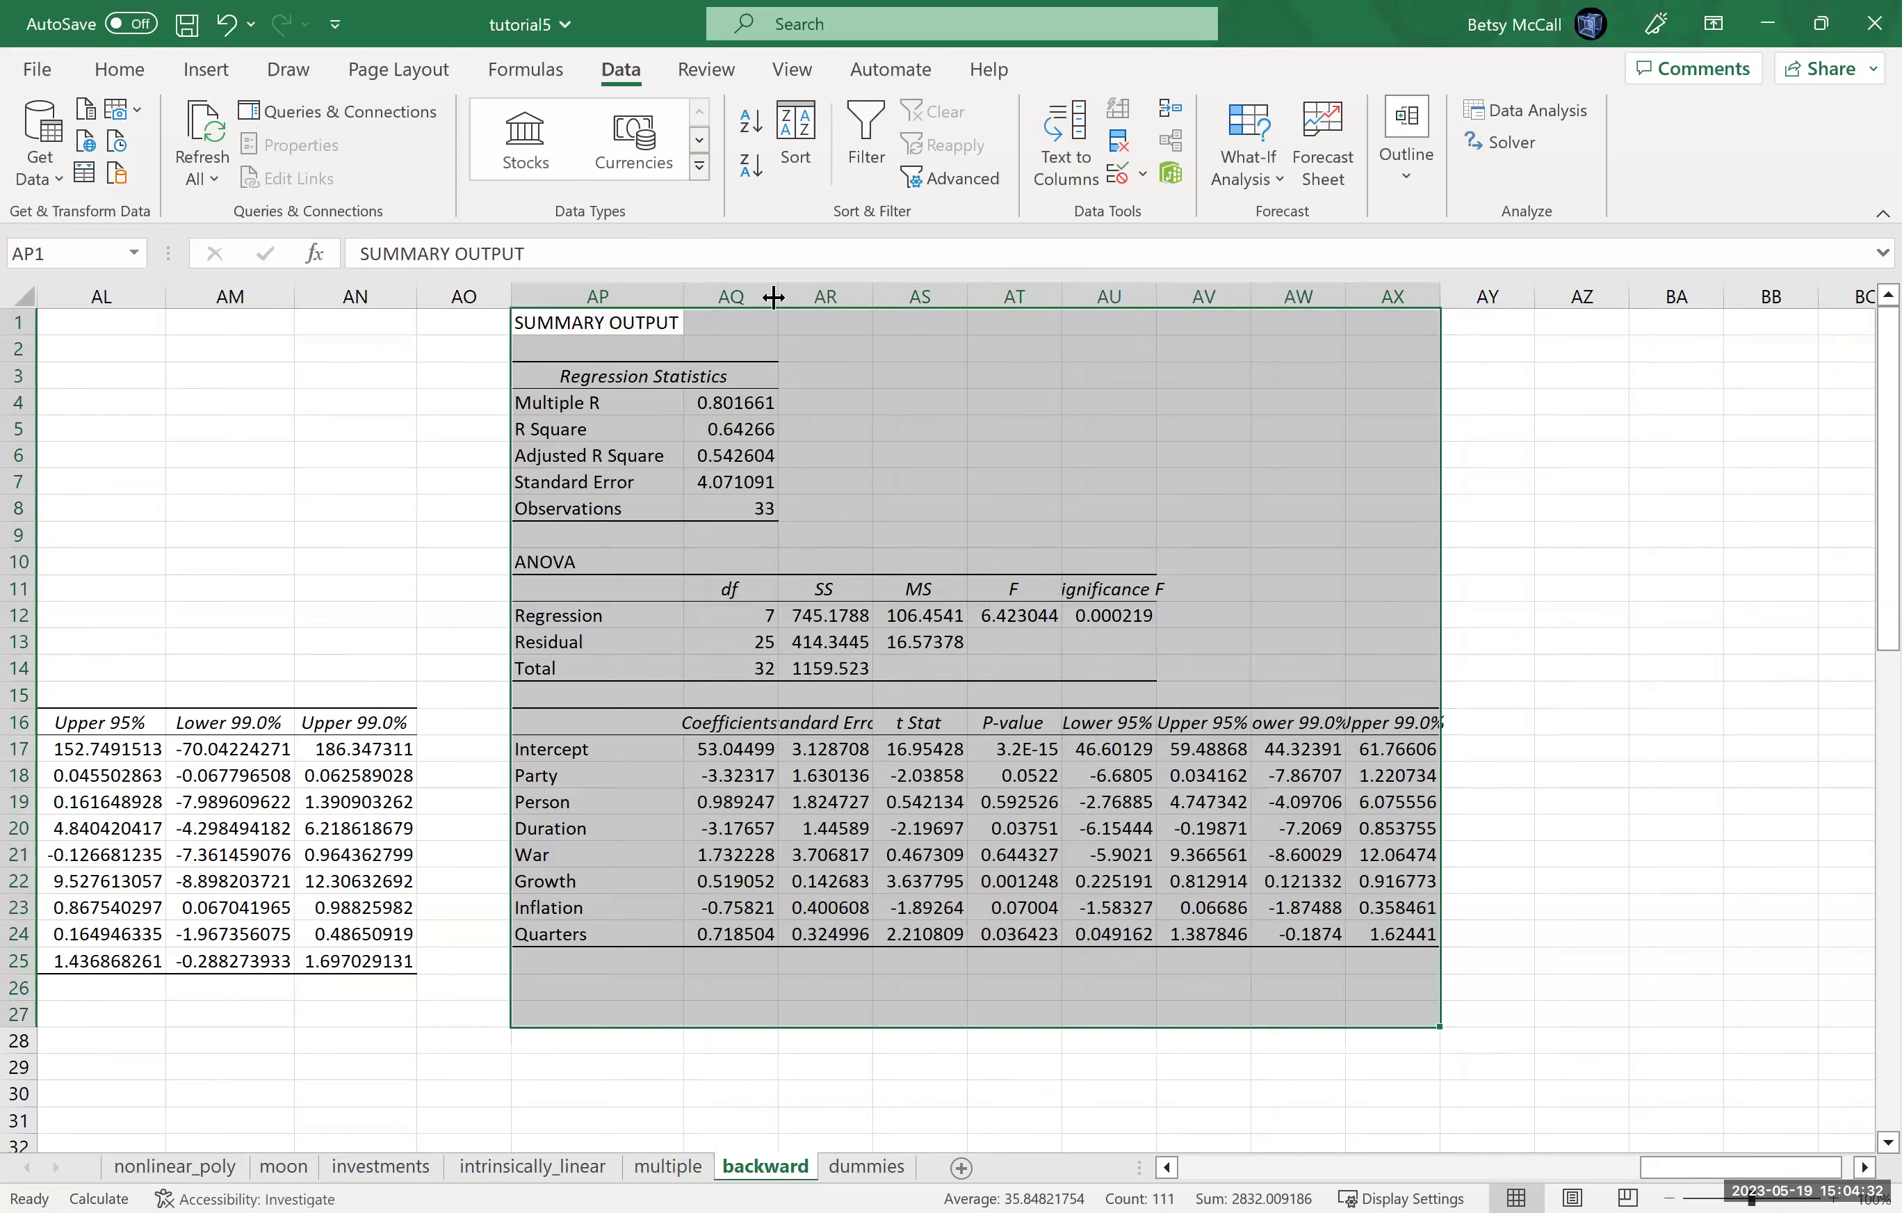
double_click(773, 297)
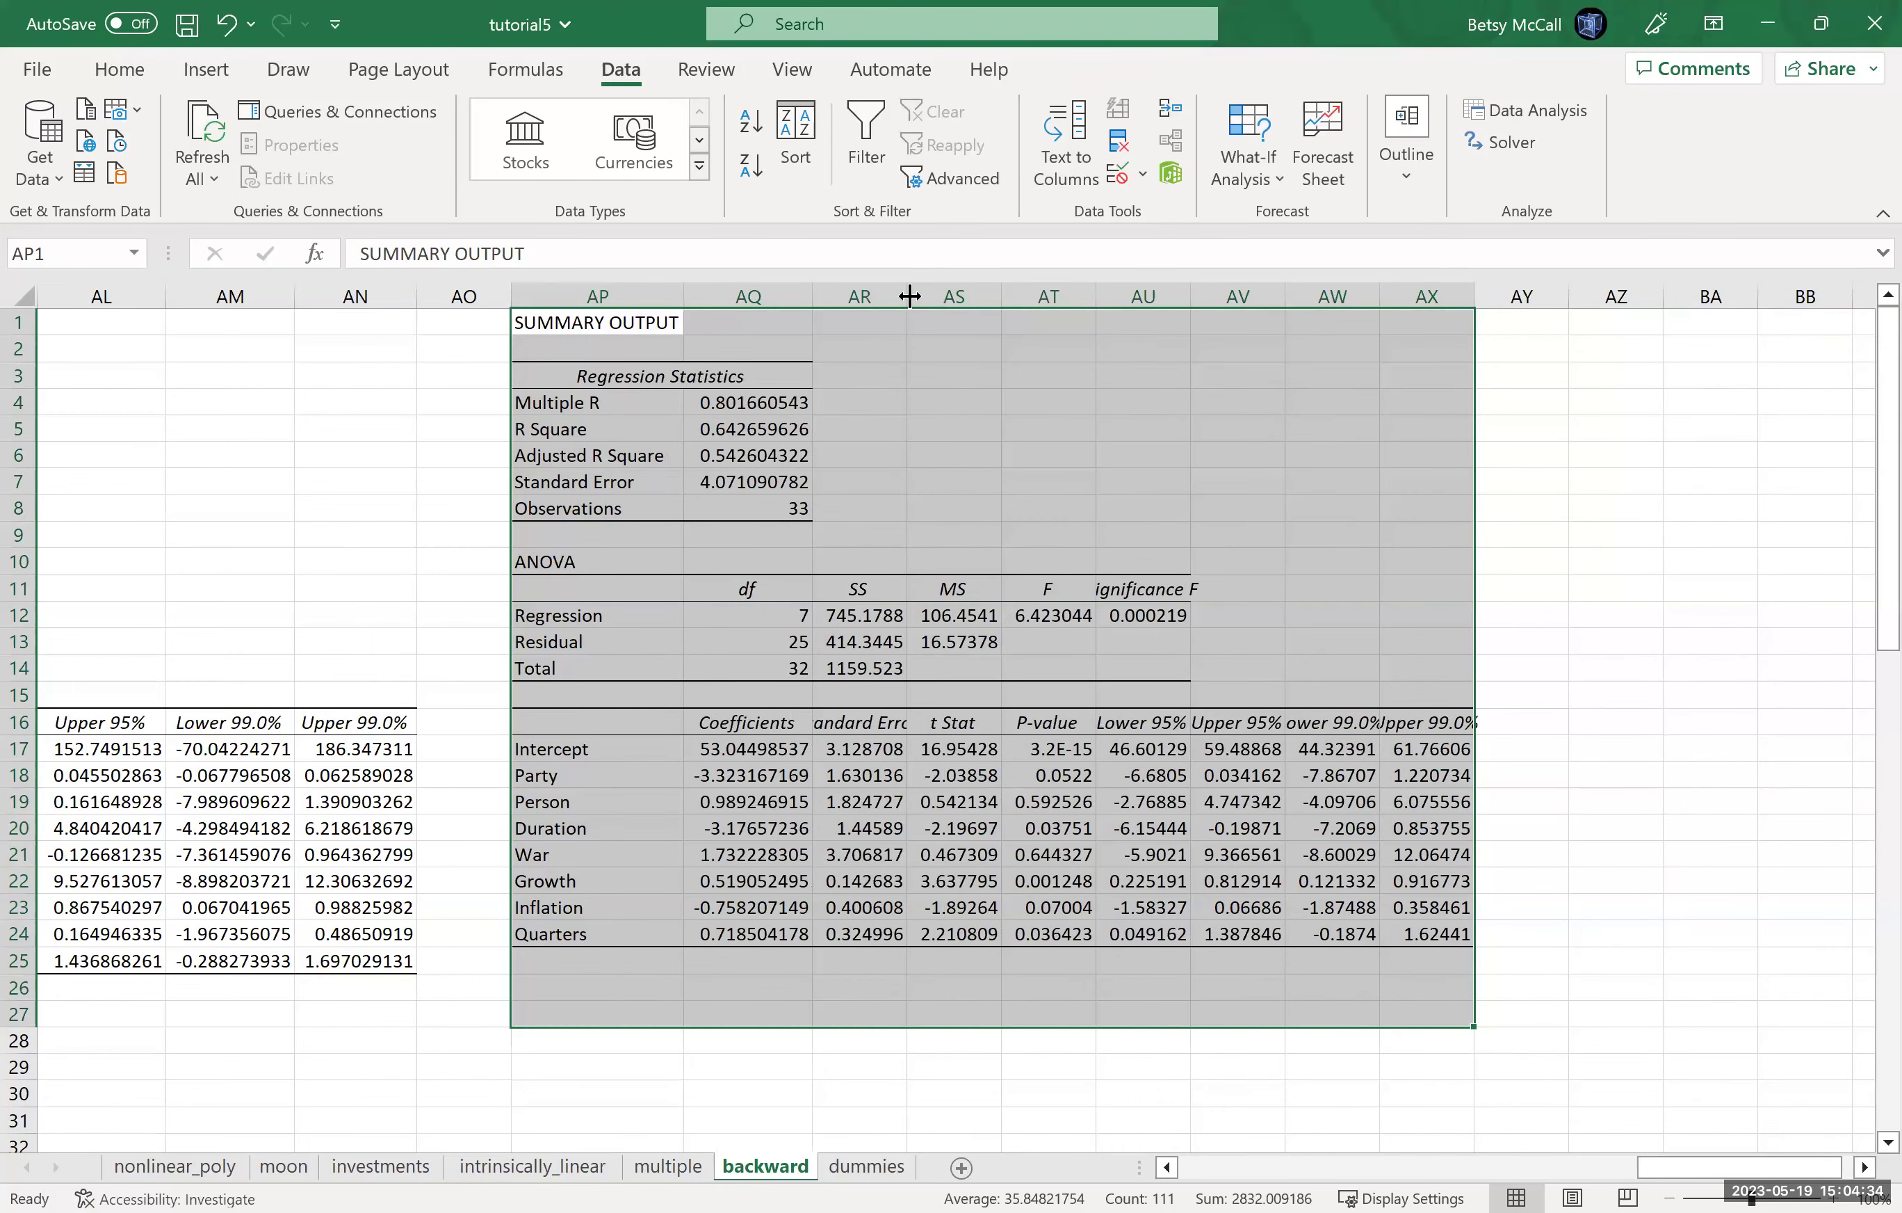
double_click(1004, 296)
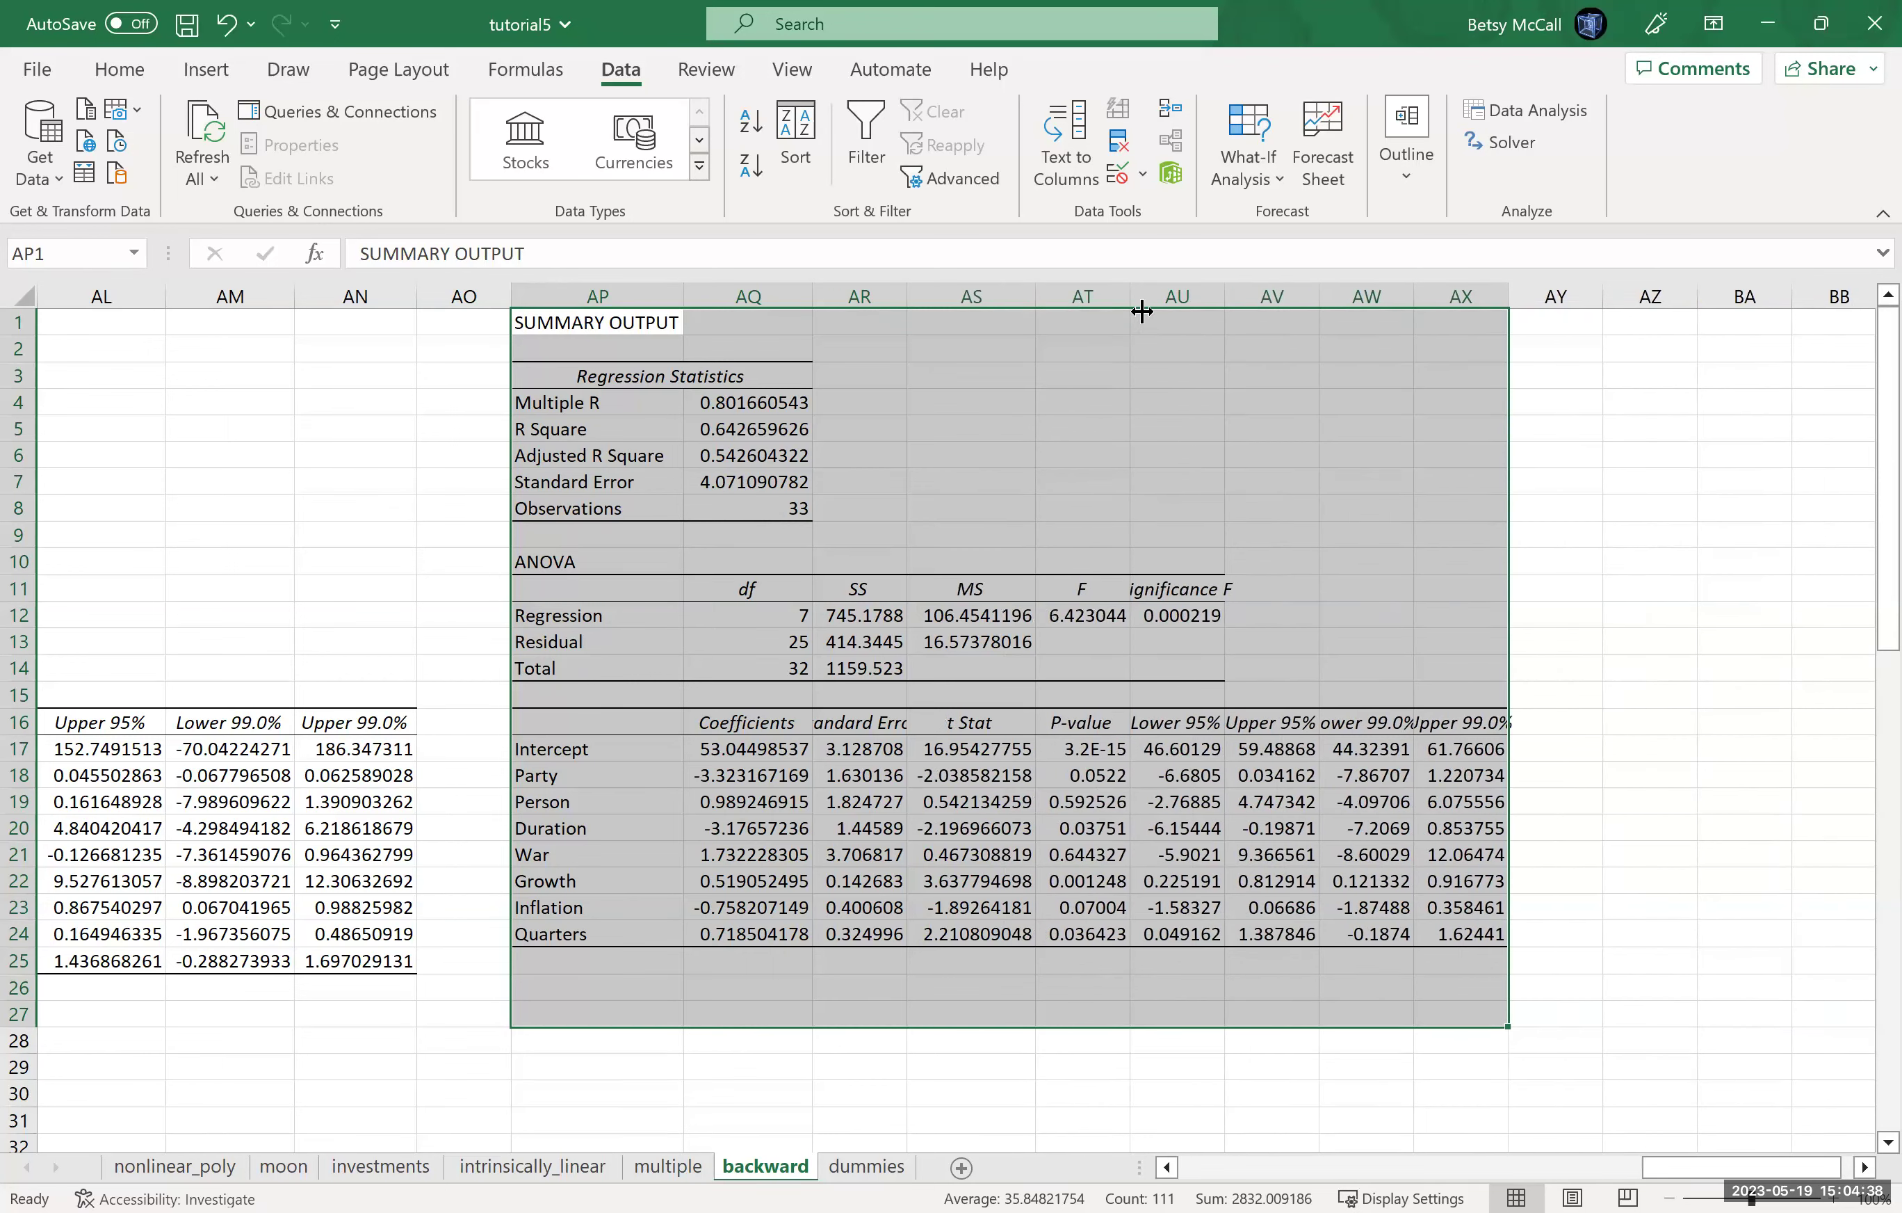
double_click(908, 296)
double_click(1171, 296)
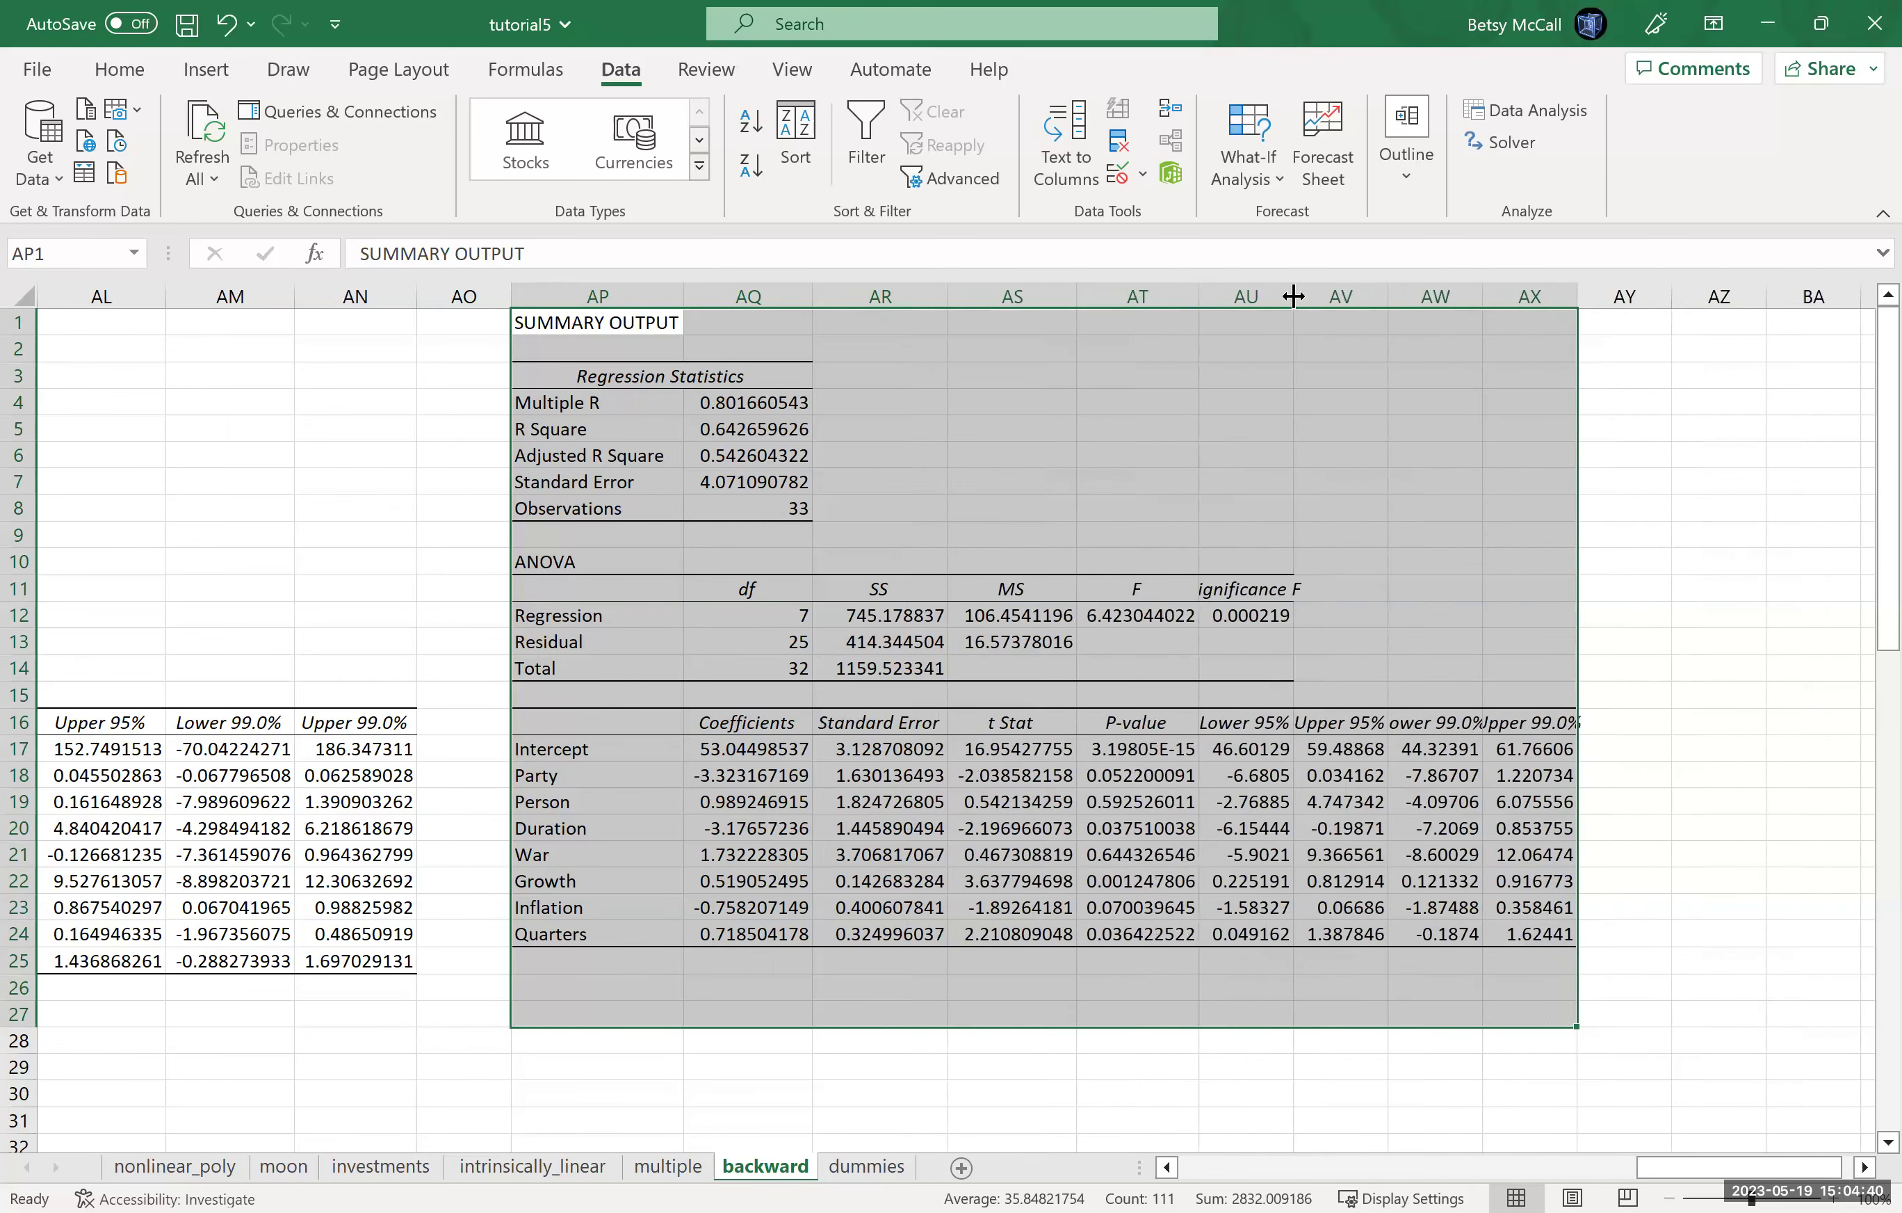
double_click(1294, 295)
double_click(1421, 294)
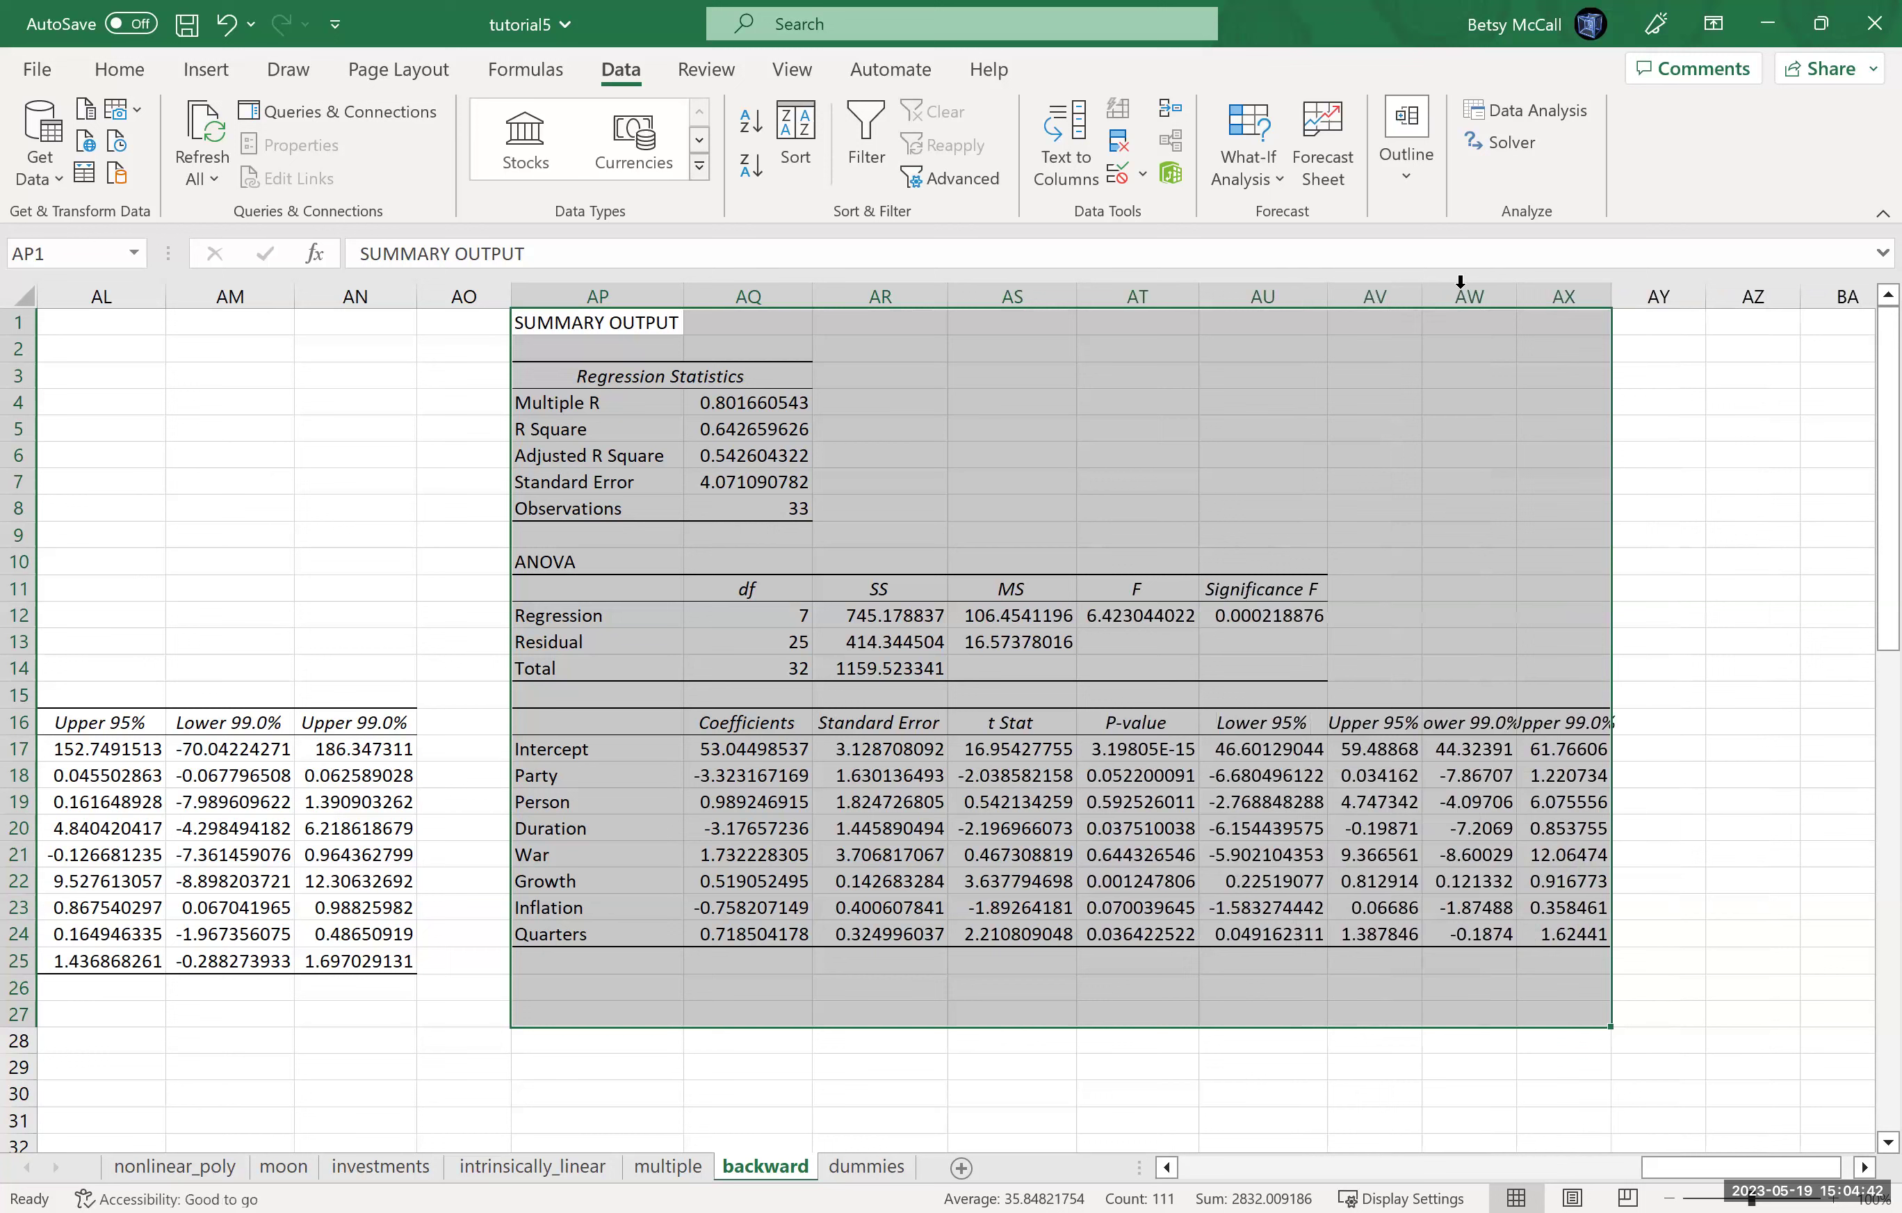
double_click(1551, 295)
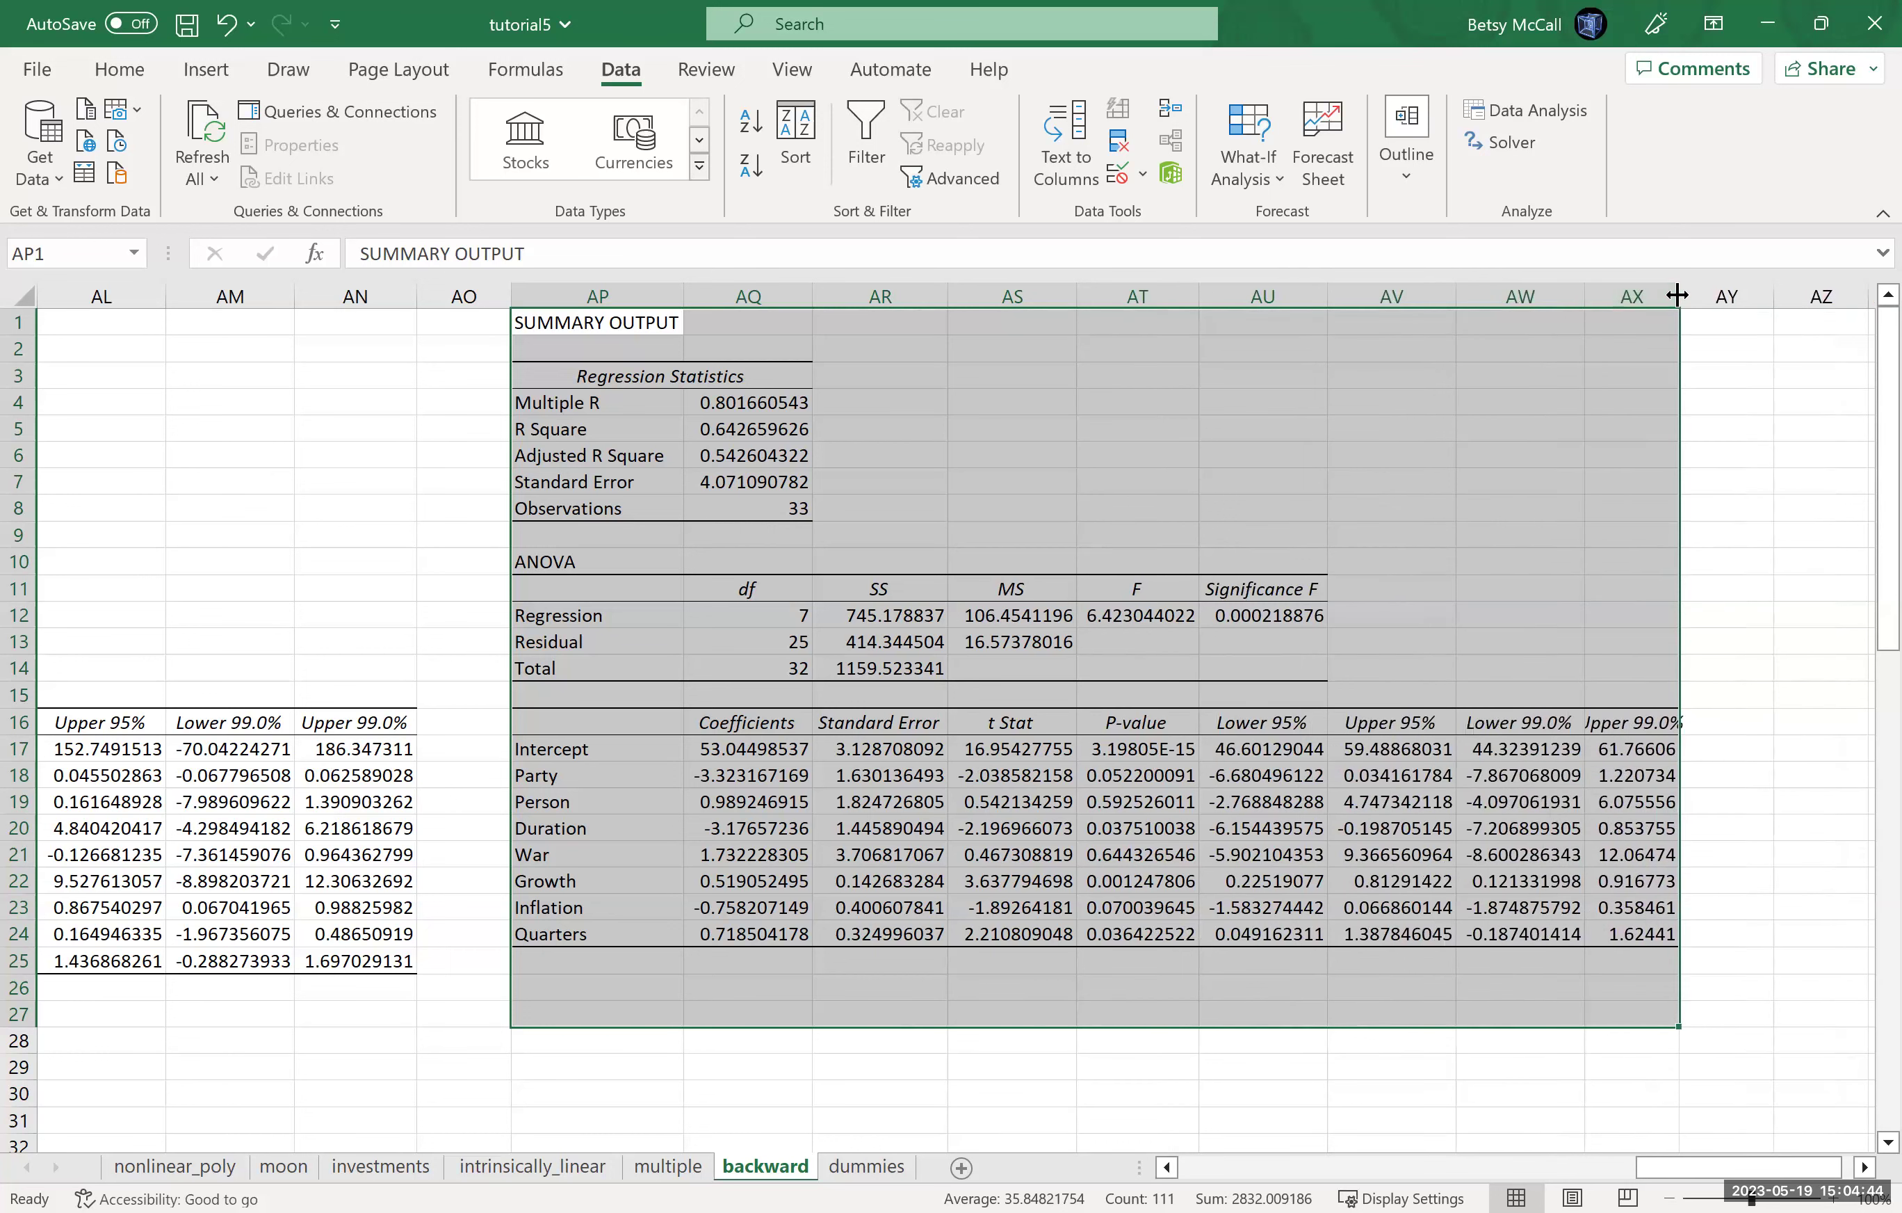
double_click(1678, 296)
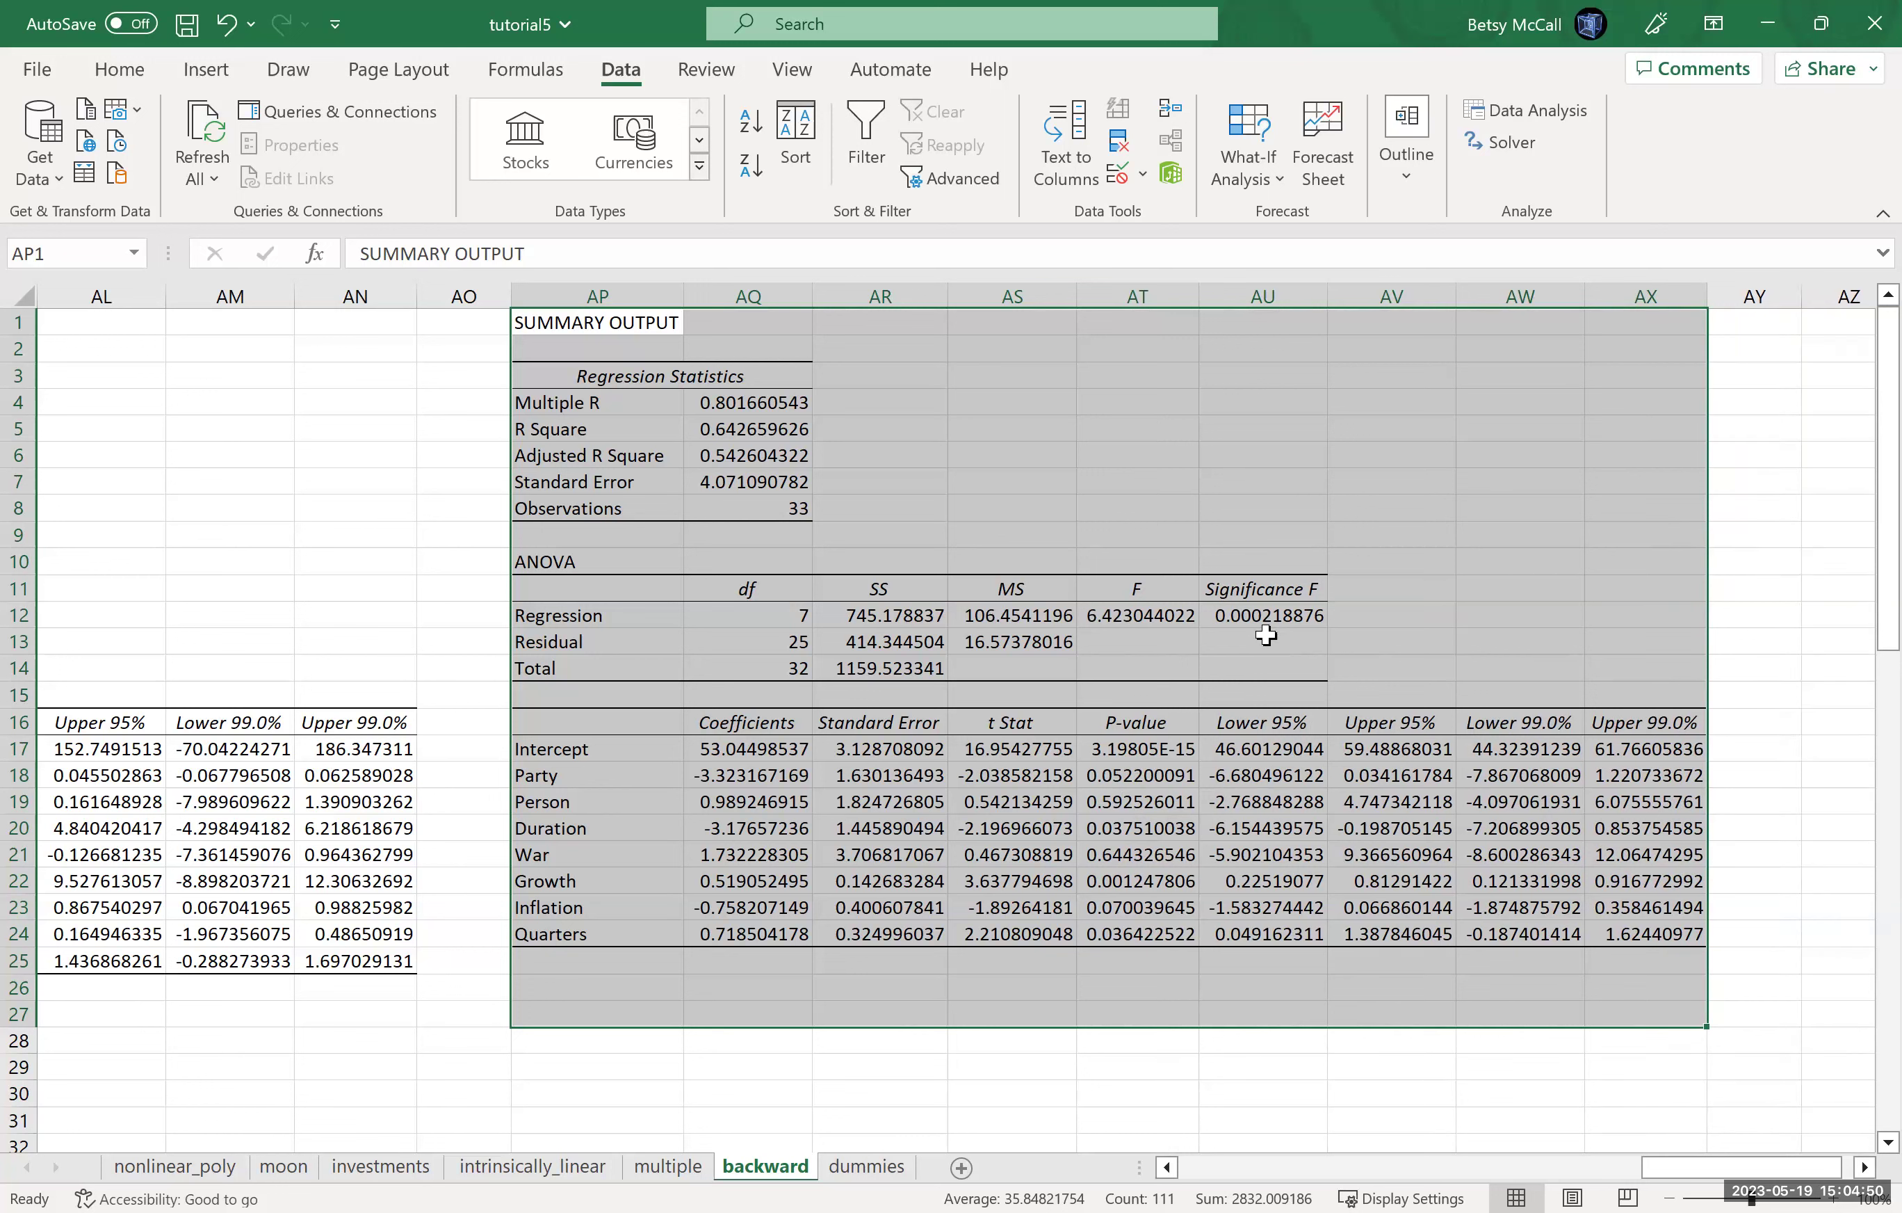
Highlight the War variable's P-value in cell AT21 of the second regression output with yellow fill.
mouse_move(1675, 1175)
mouse_down()
mouse_move(1649, 1178)
mouse_move(1645, 1157)
mouse_up()
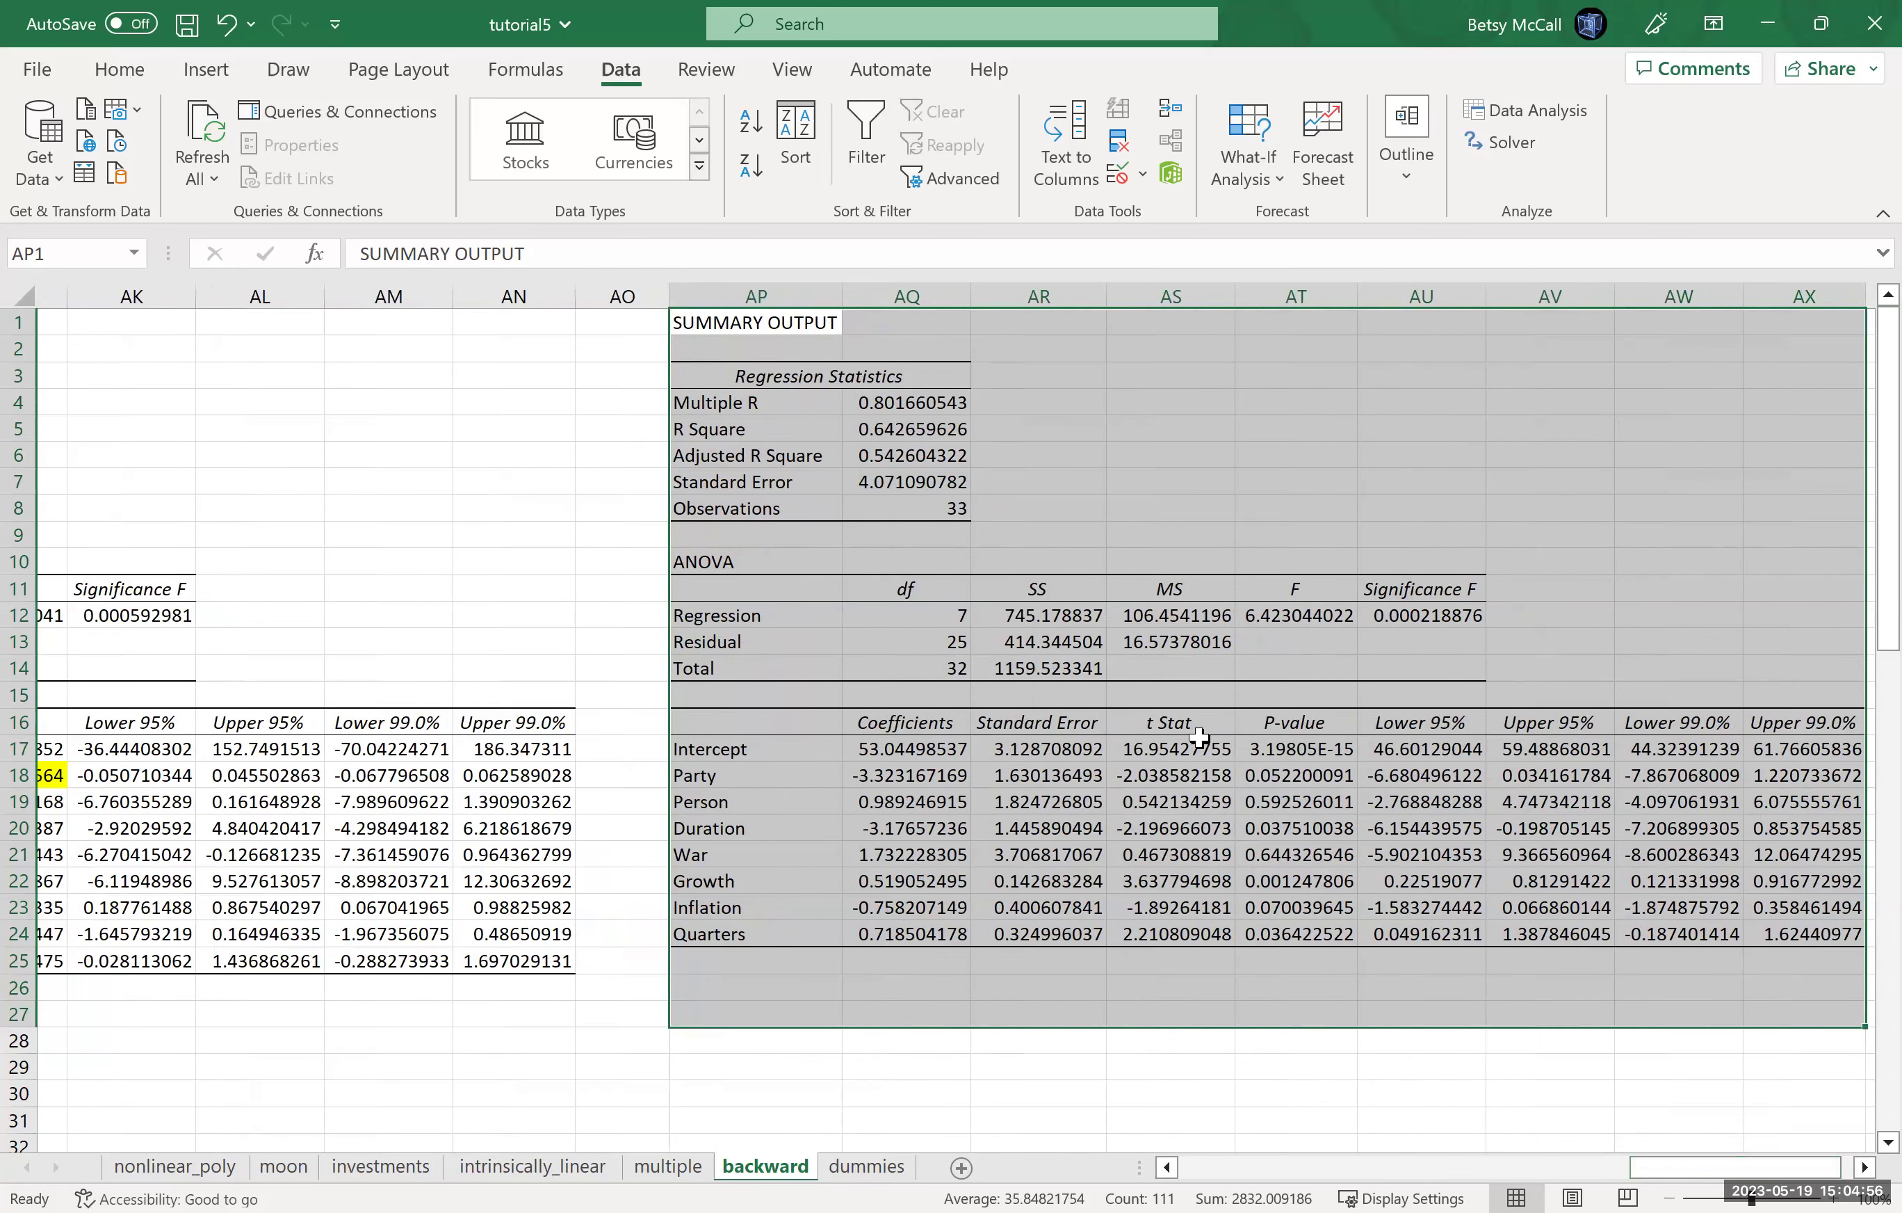
click(1298, 854)
click(119, 70)
click(343, 166)
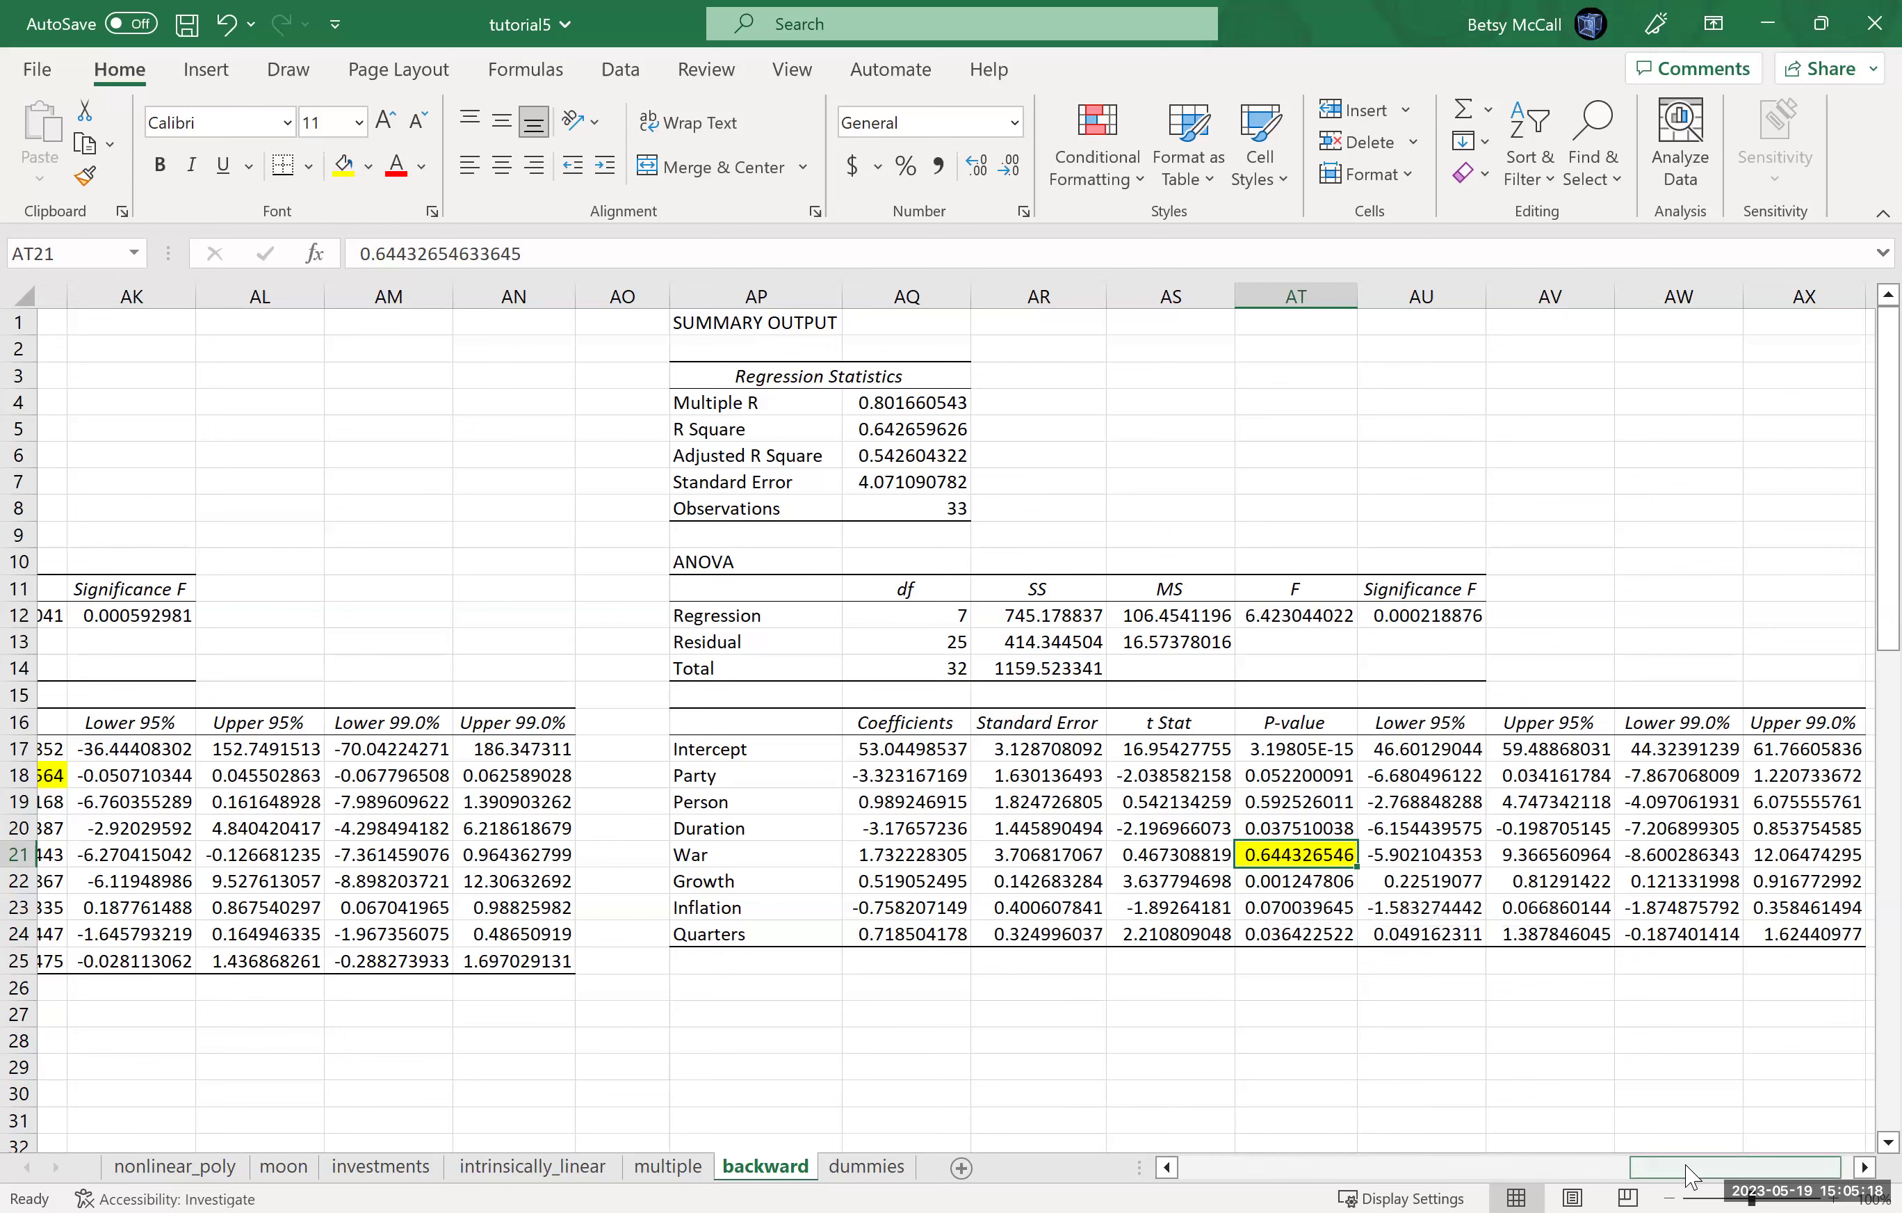
Copy columns L through S (Party to Vote) and paste them starting at cell BA1, beyond the second regression output.
click(1194, 1168)
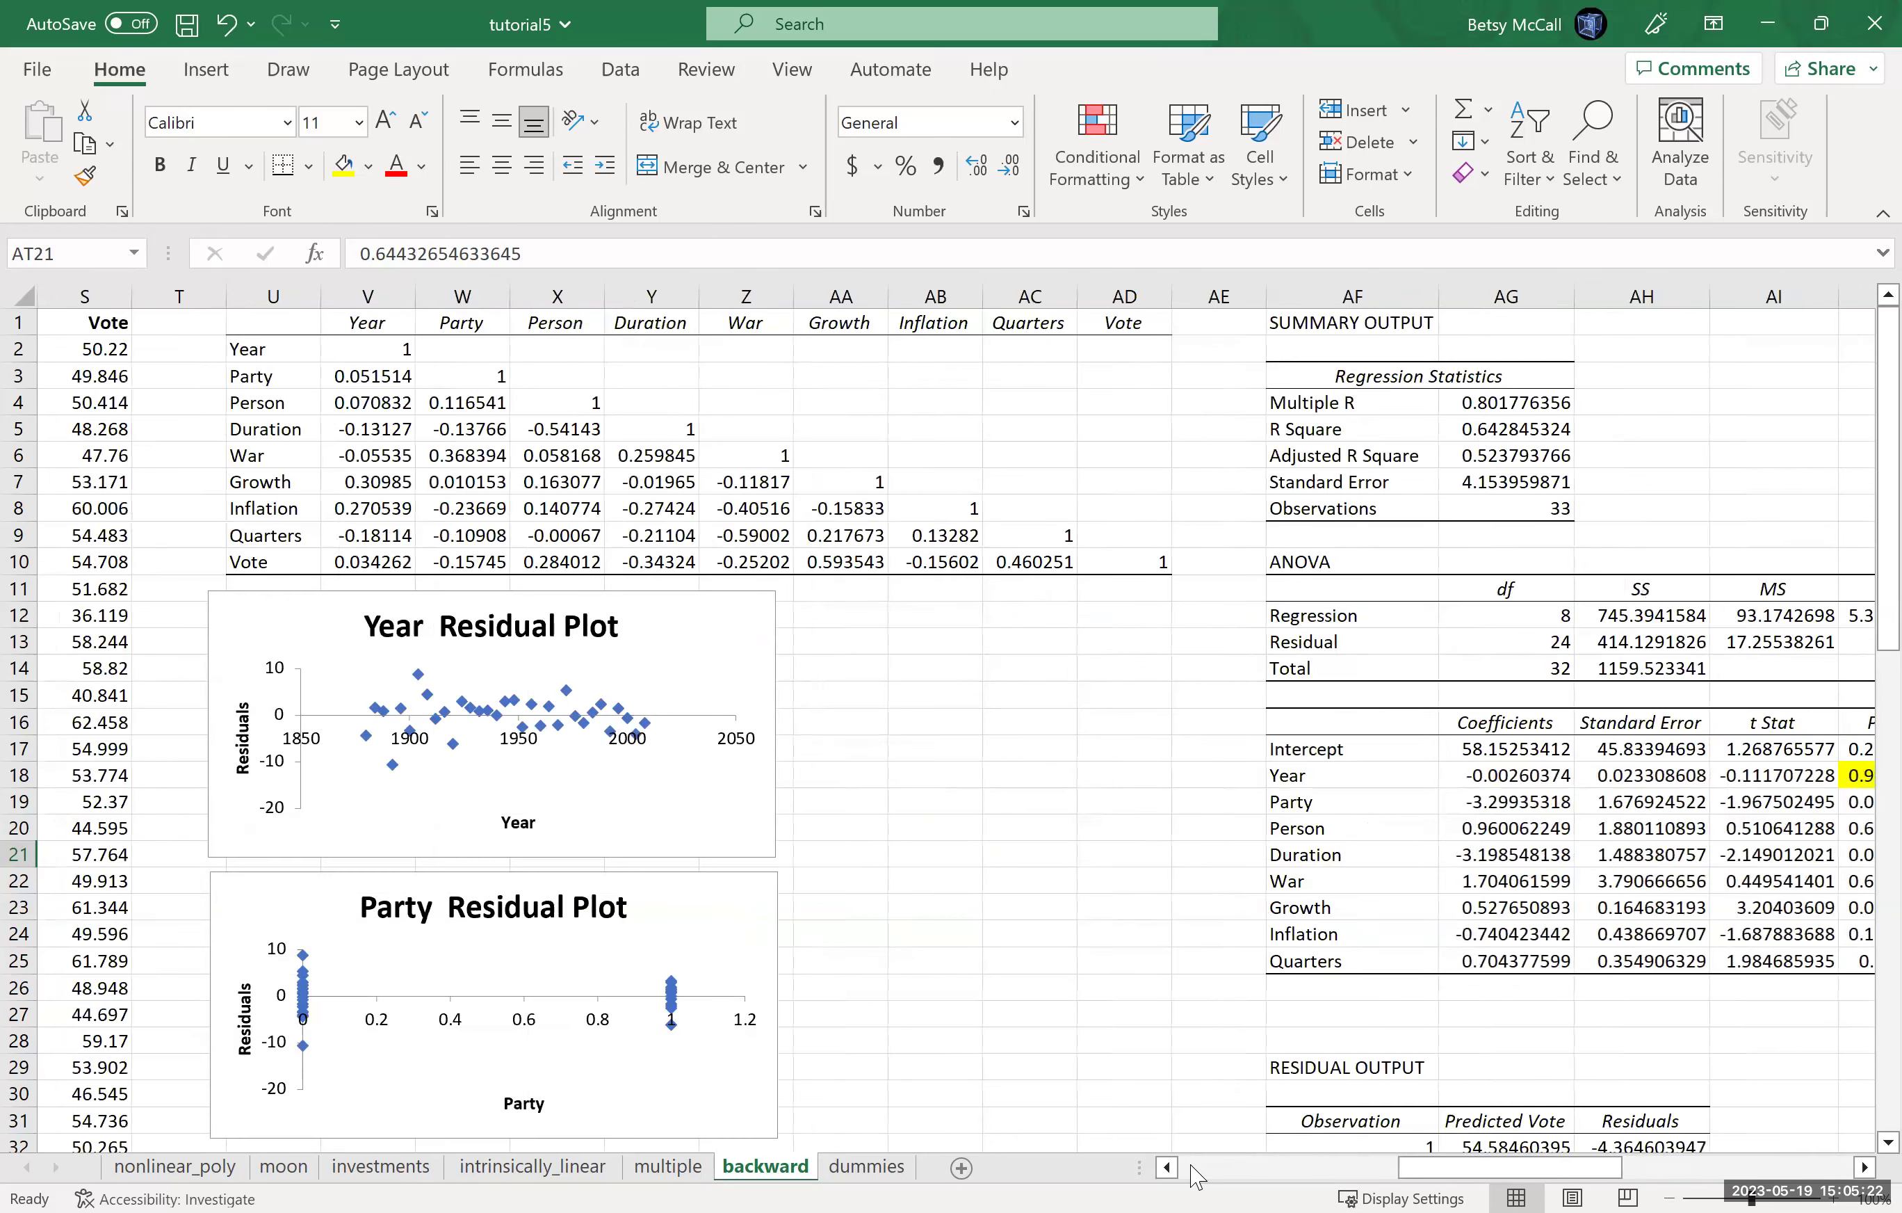
click(1194, 1168)
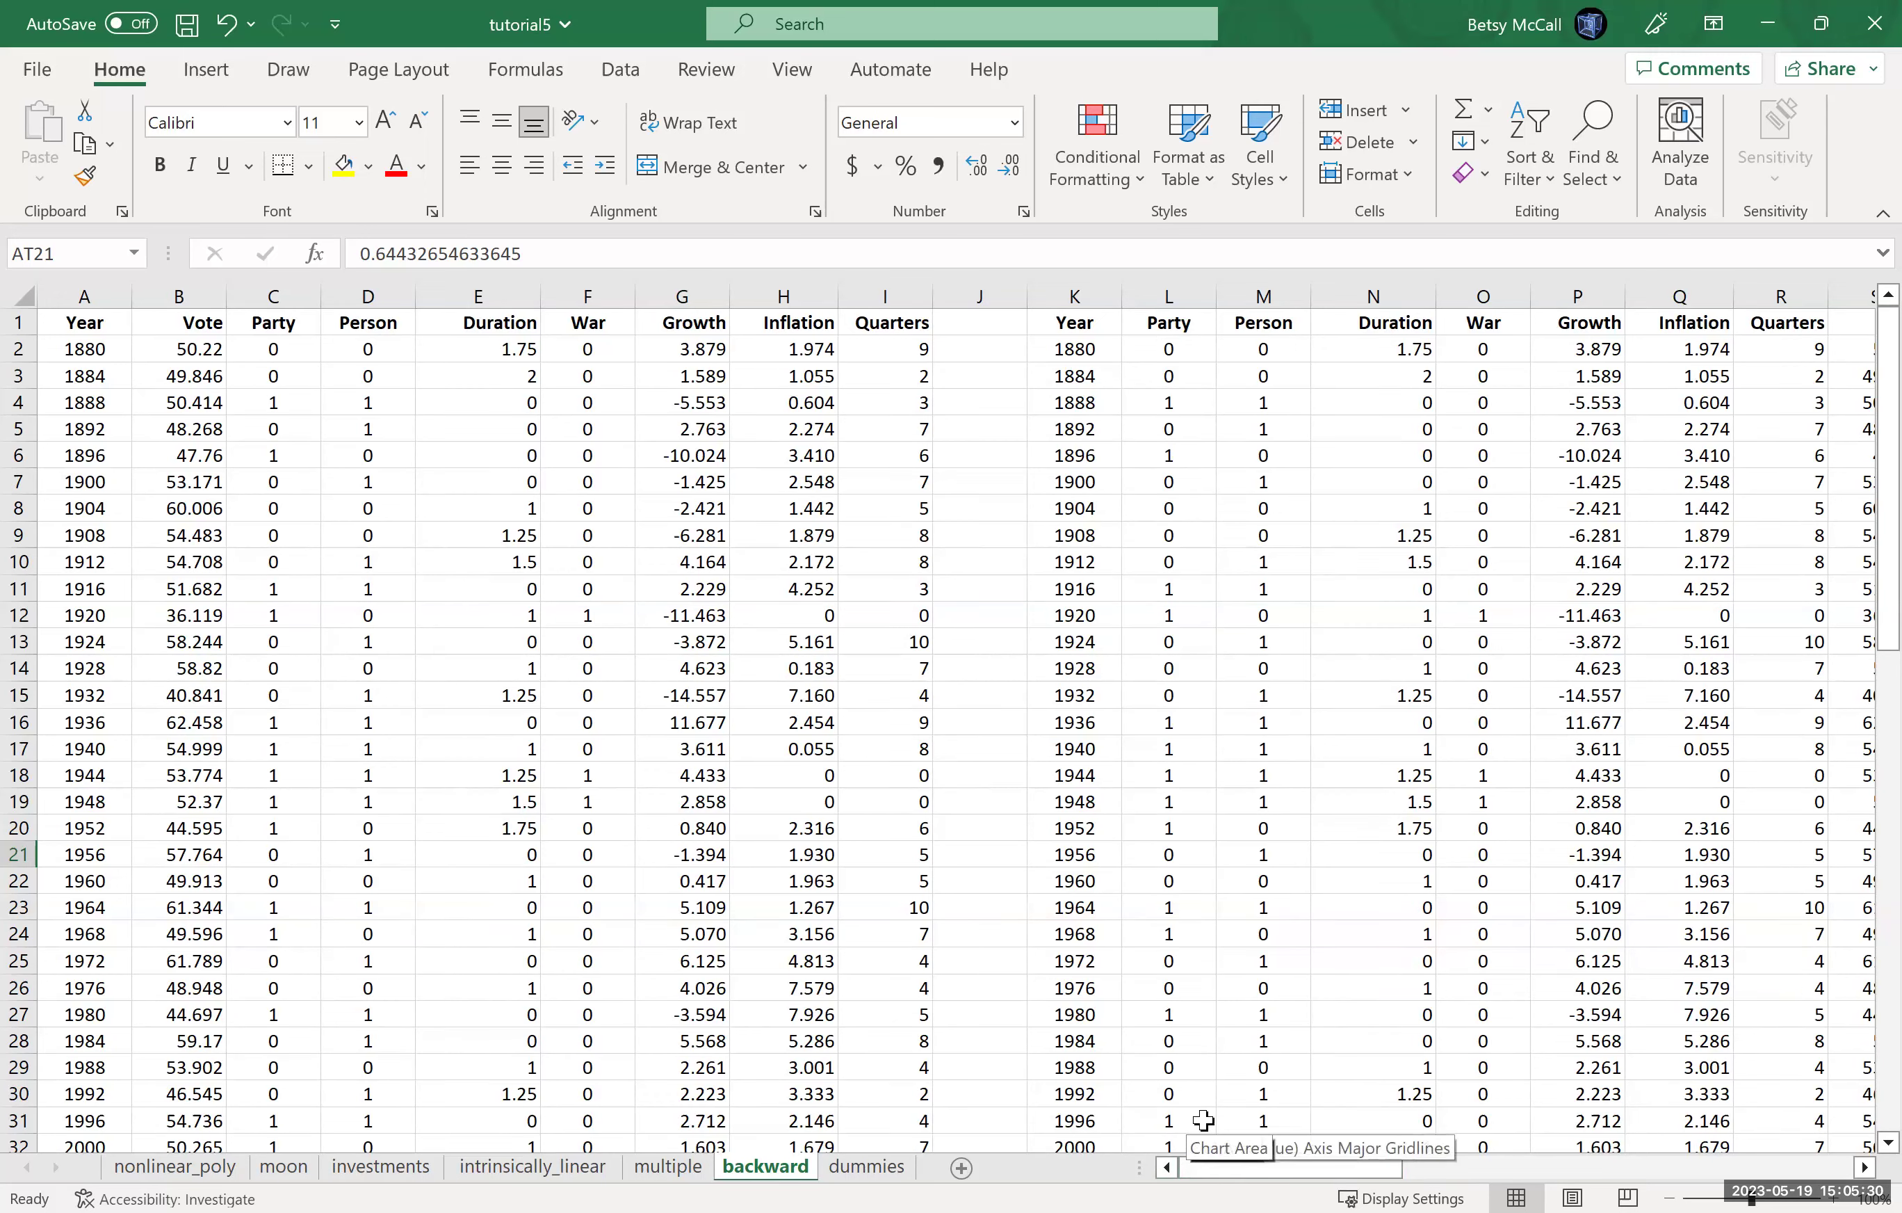
click(1864, 1168)
drag(1864, 1168, 1864, 1168)
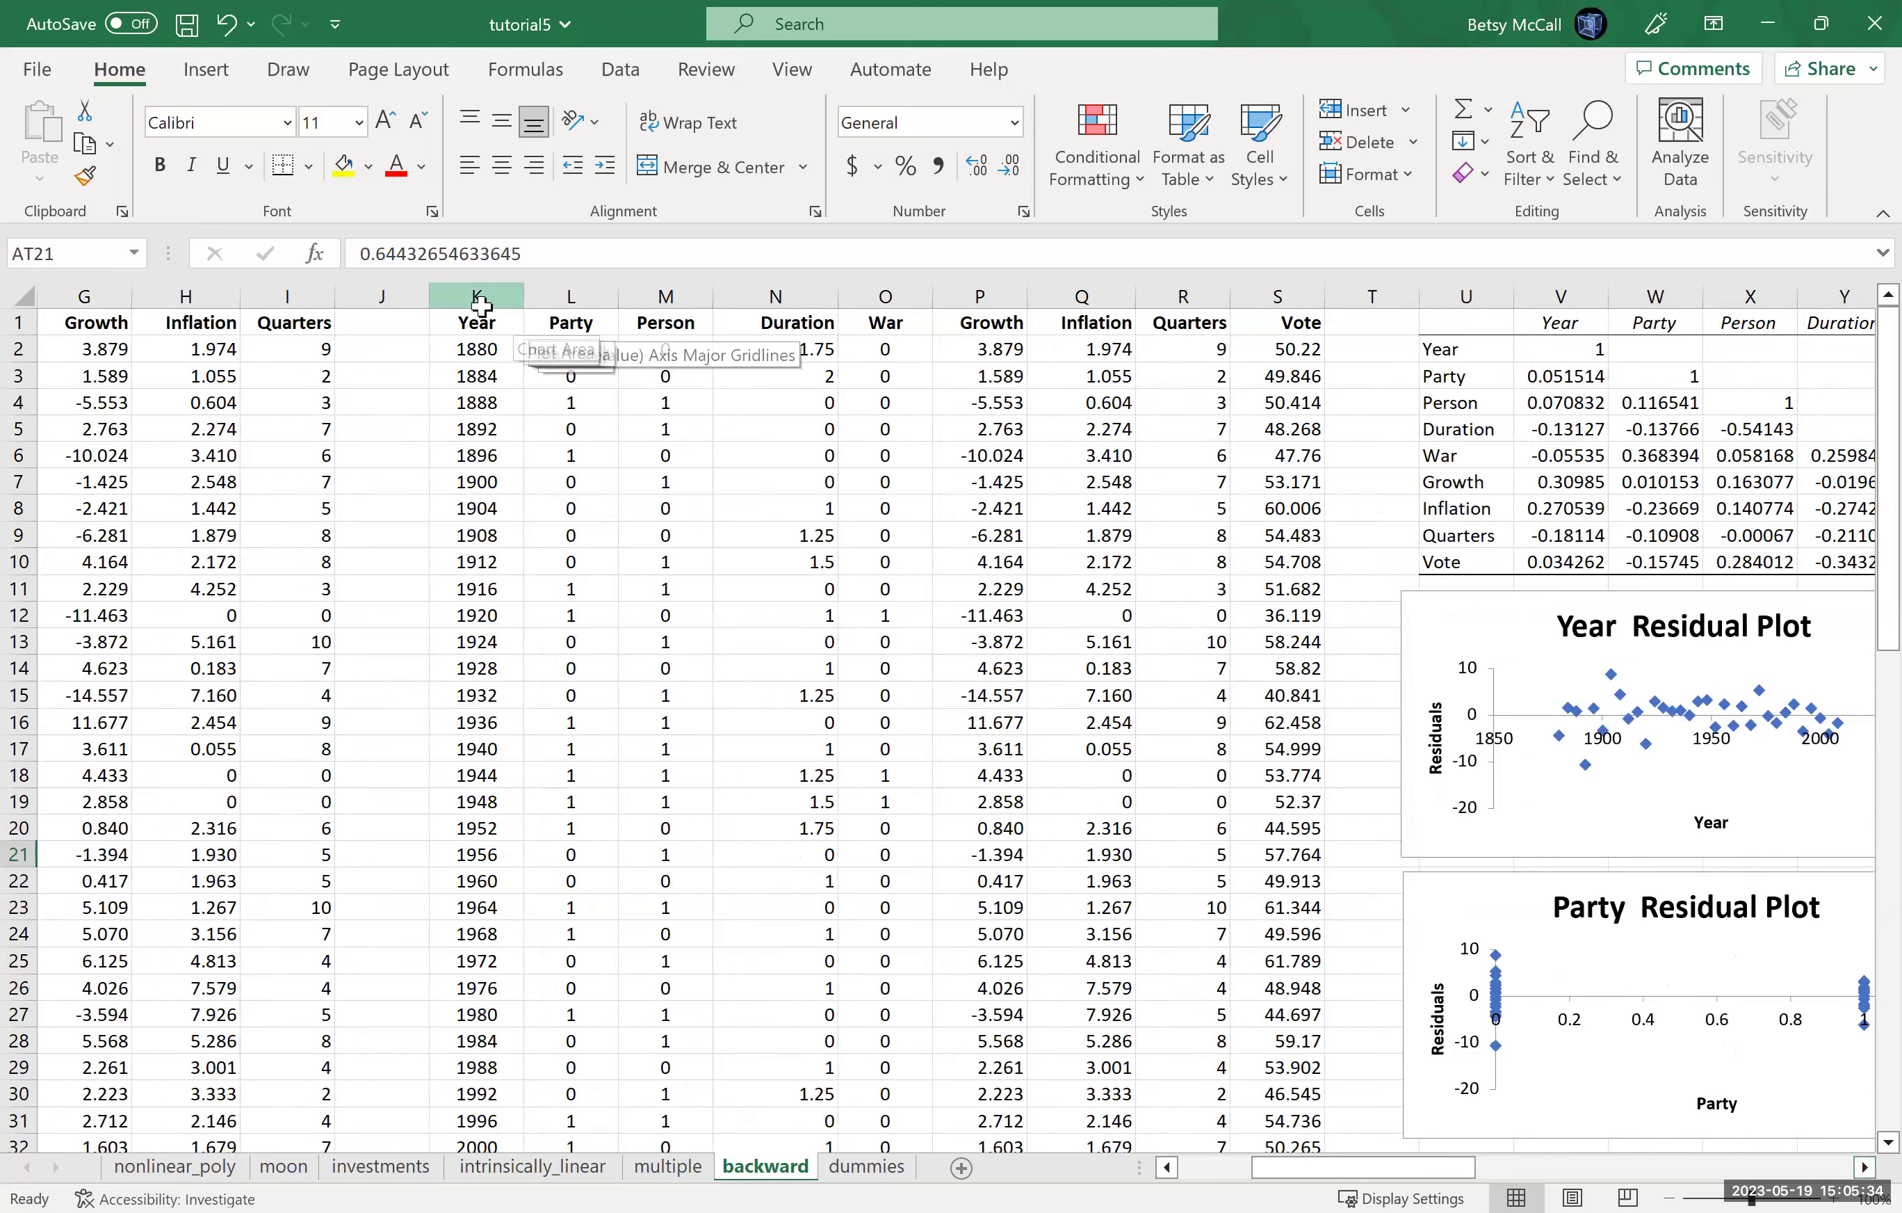
click(480, 304)
shift+click(1273, 296)
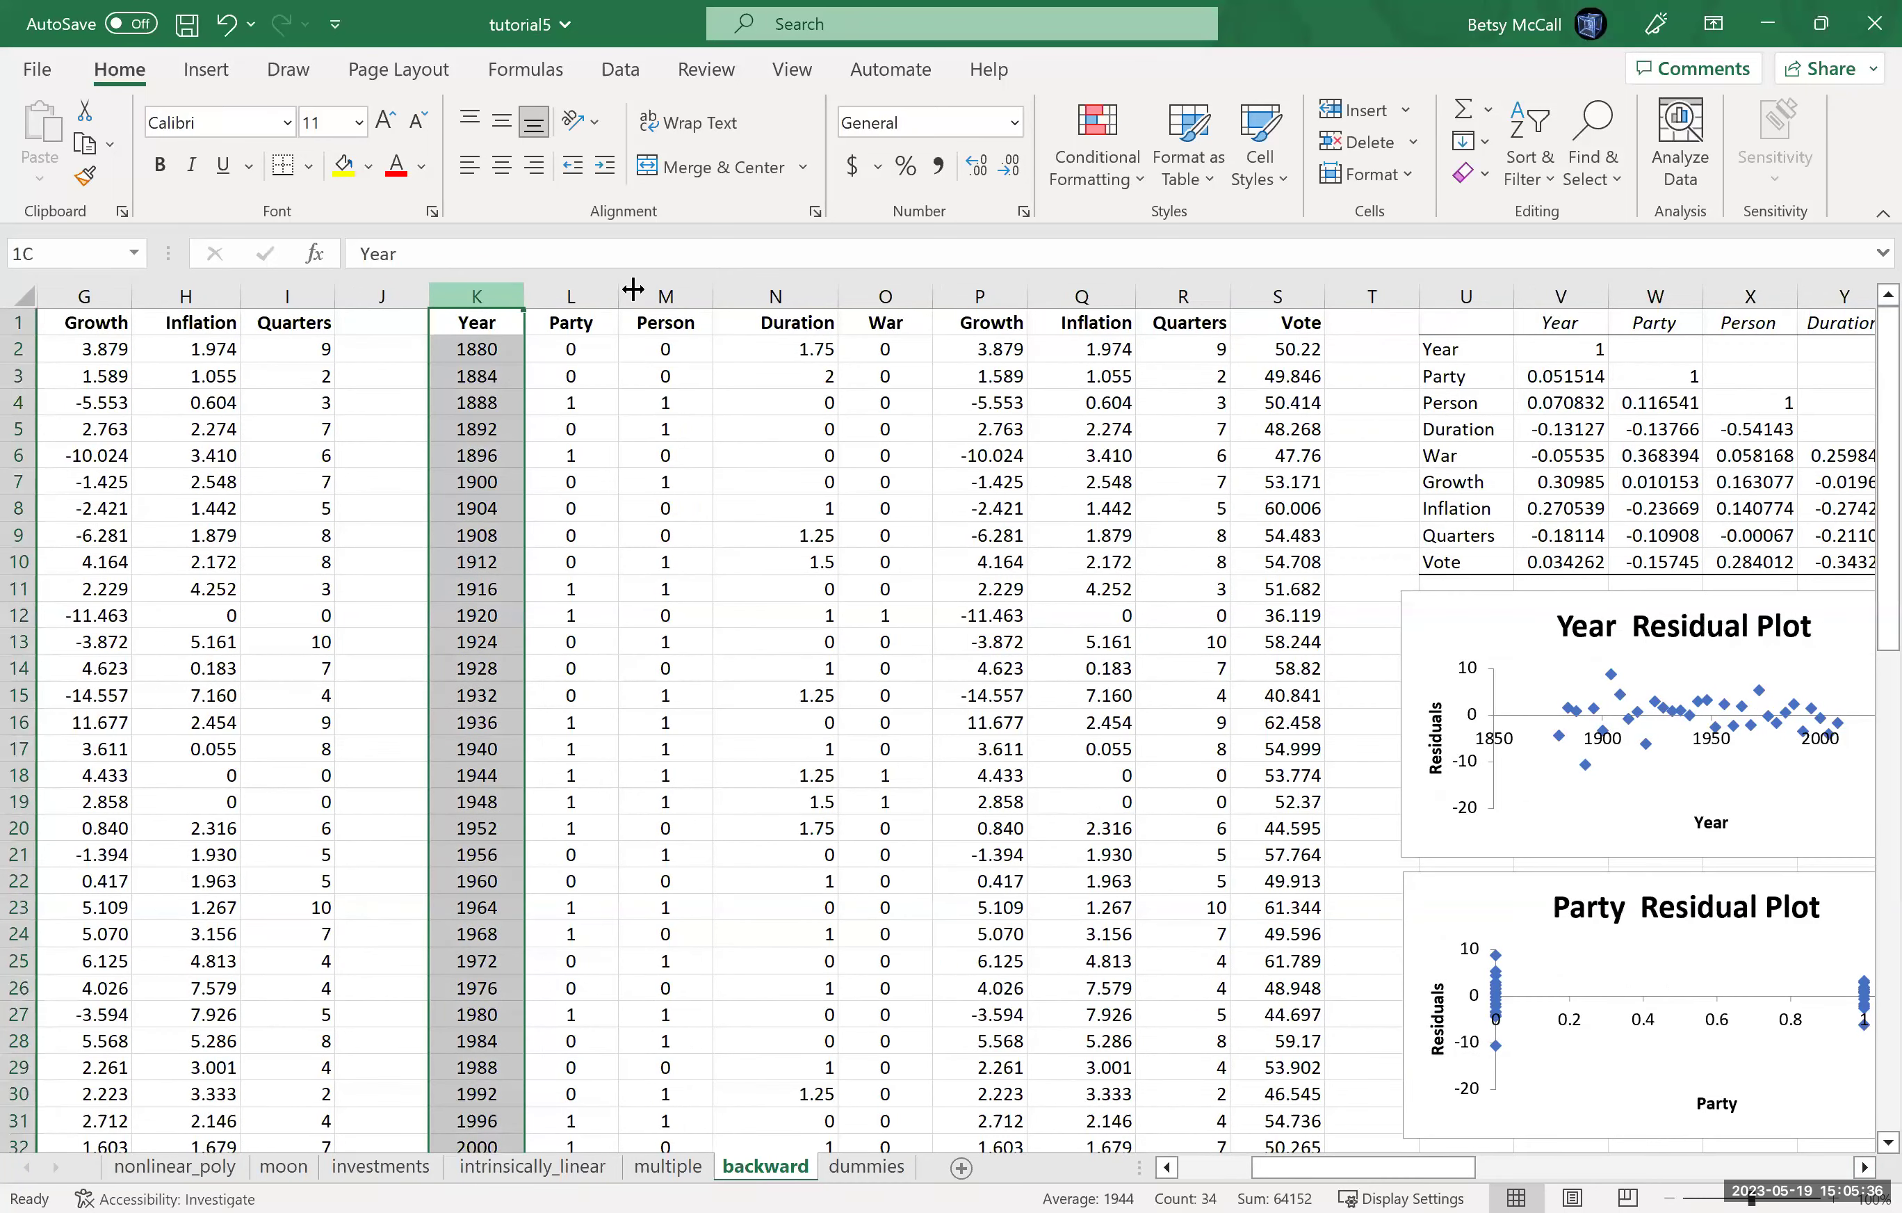
click(577, 296)
drag(579, 295, 1271, 296)
key(ctrl+c)
scroll(959, 719, right, 10)
click(904, 322)
key(ctrl+v)
Delete the War column (BD) from the copied data block.
click(1226, 297)
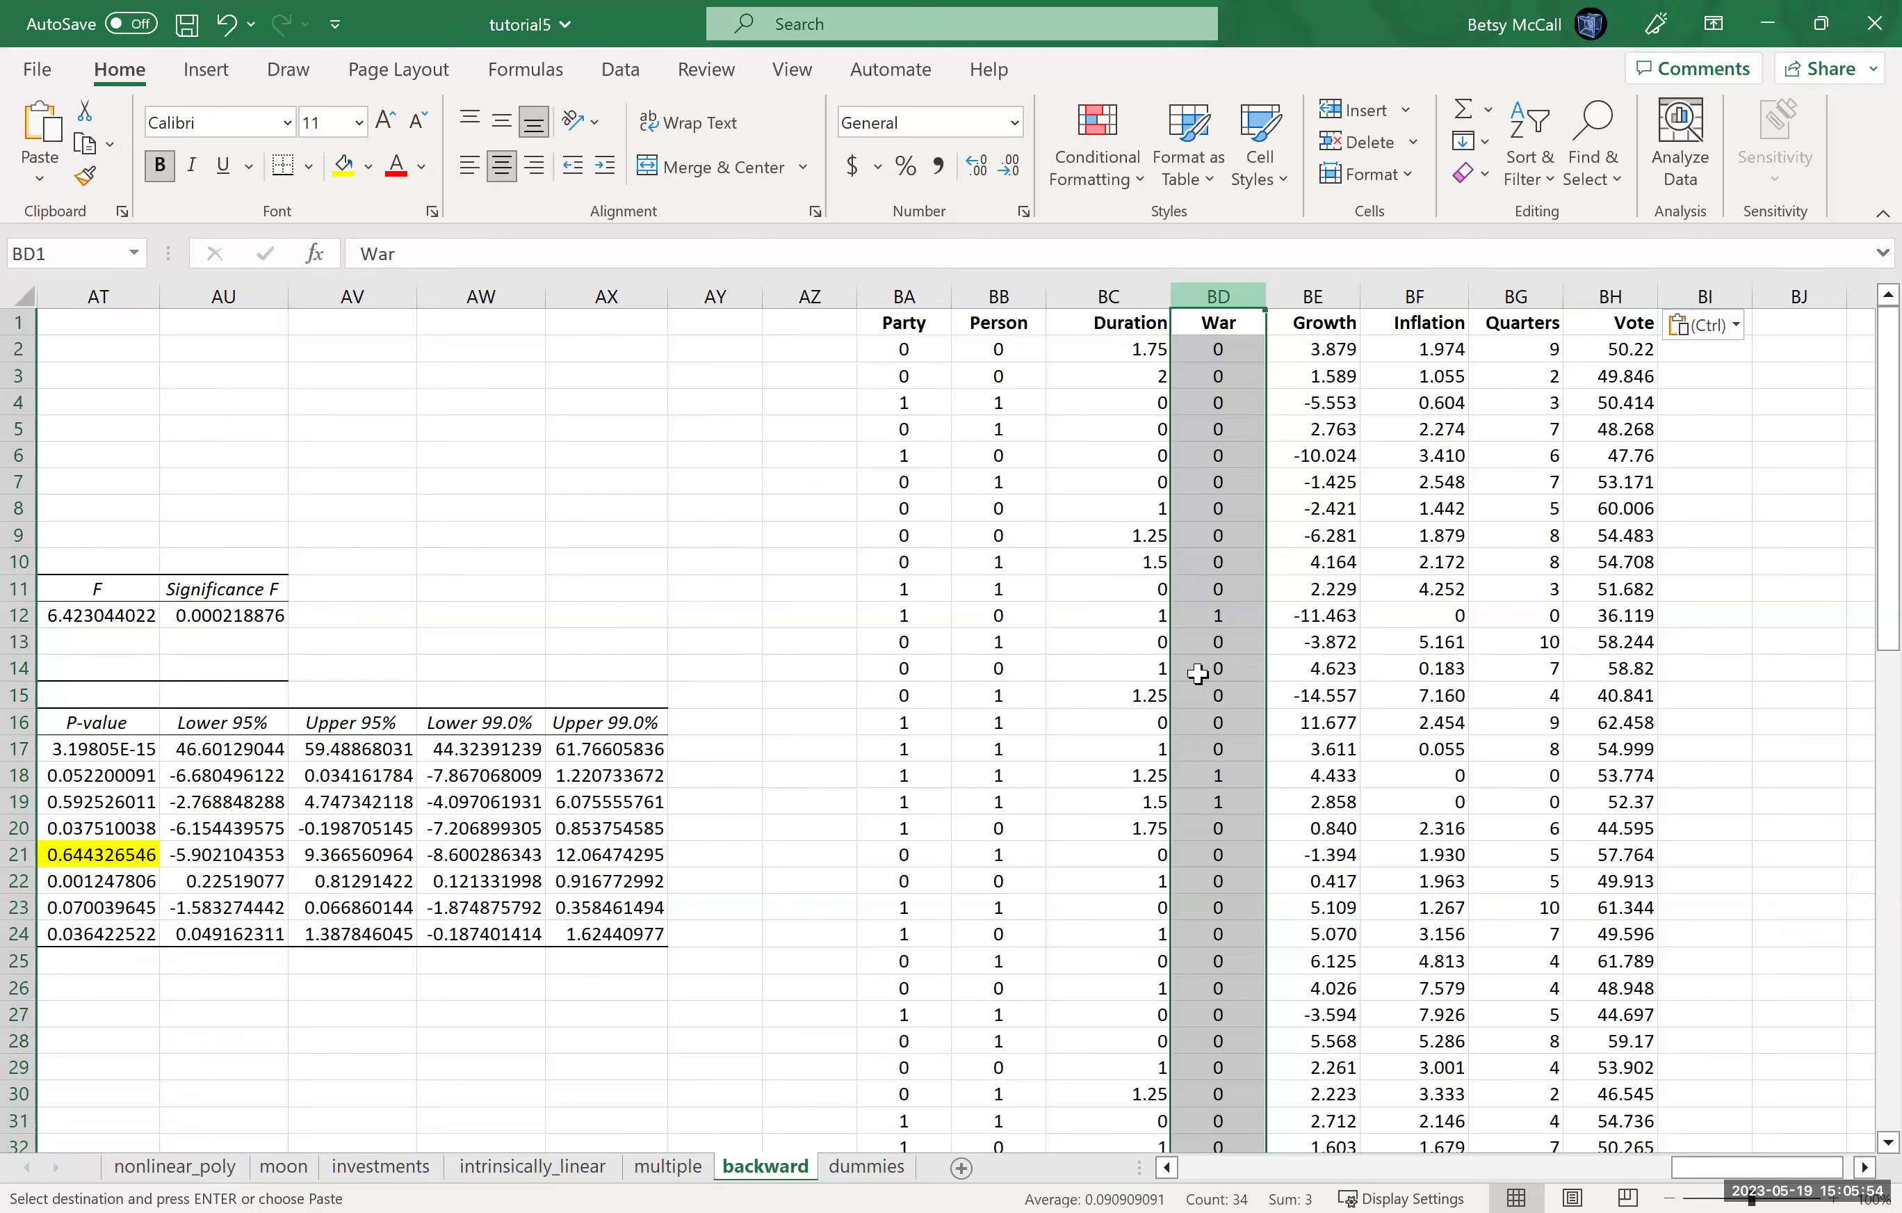
key(ctrl+minus)
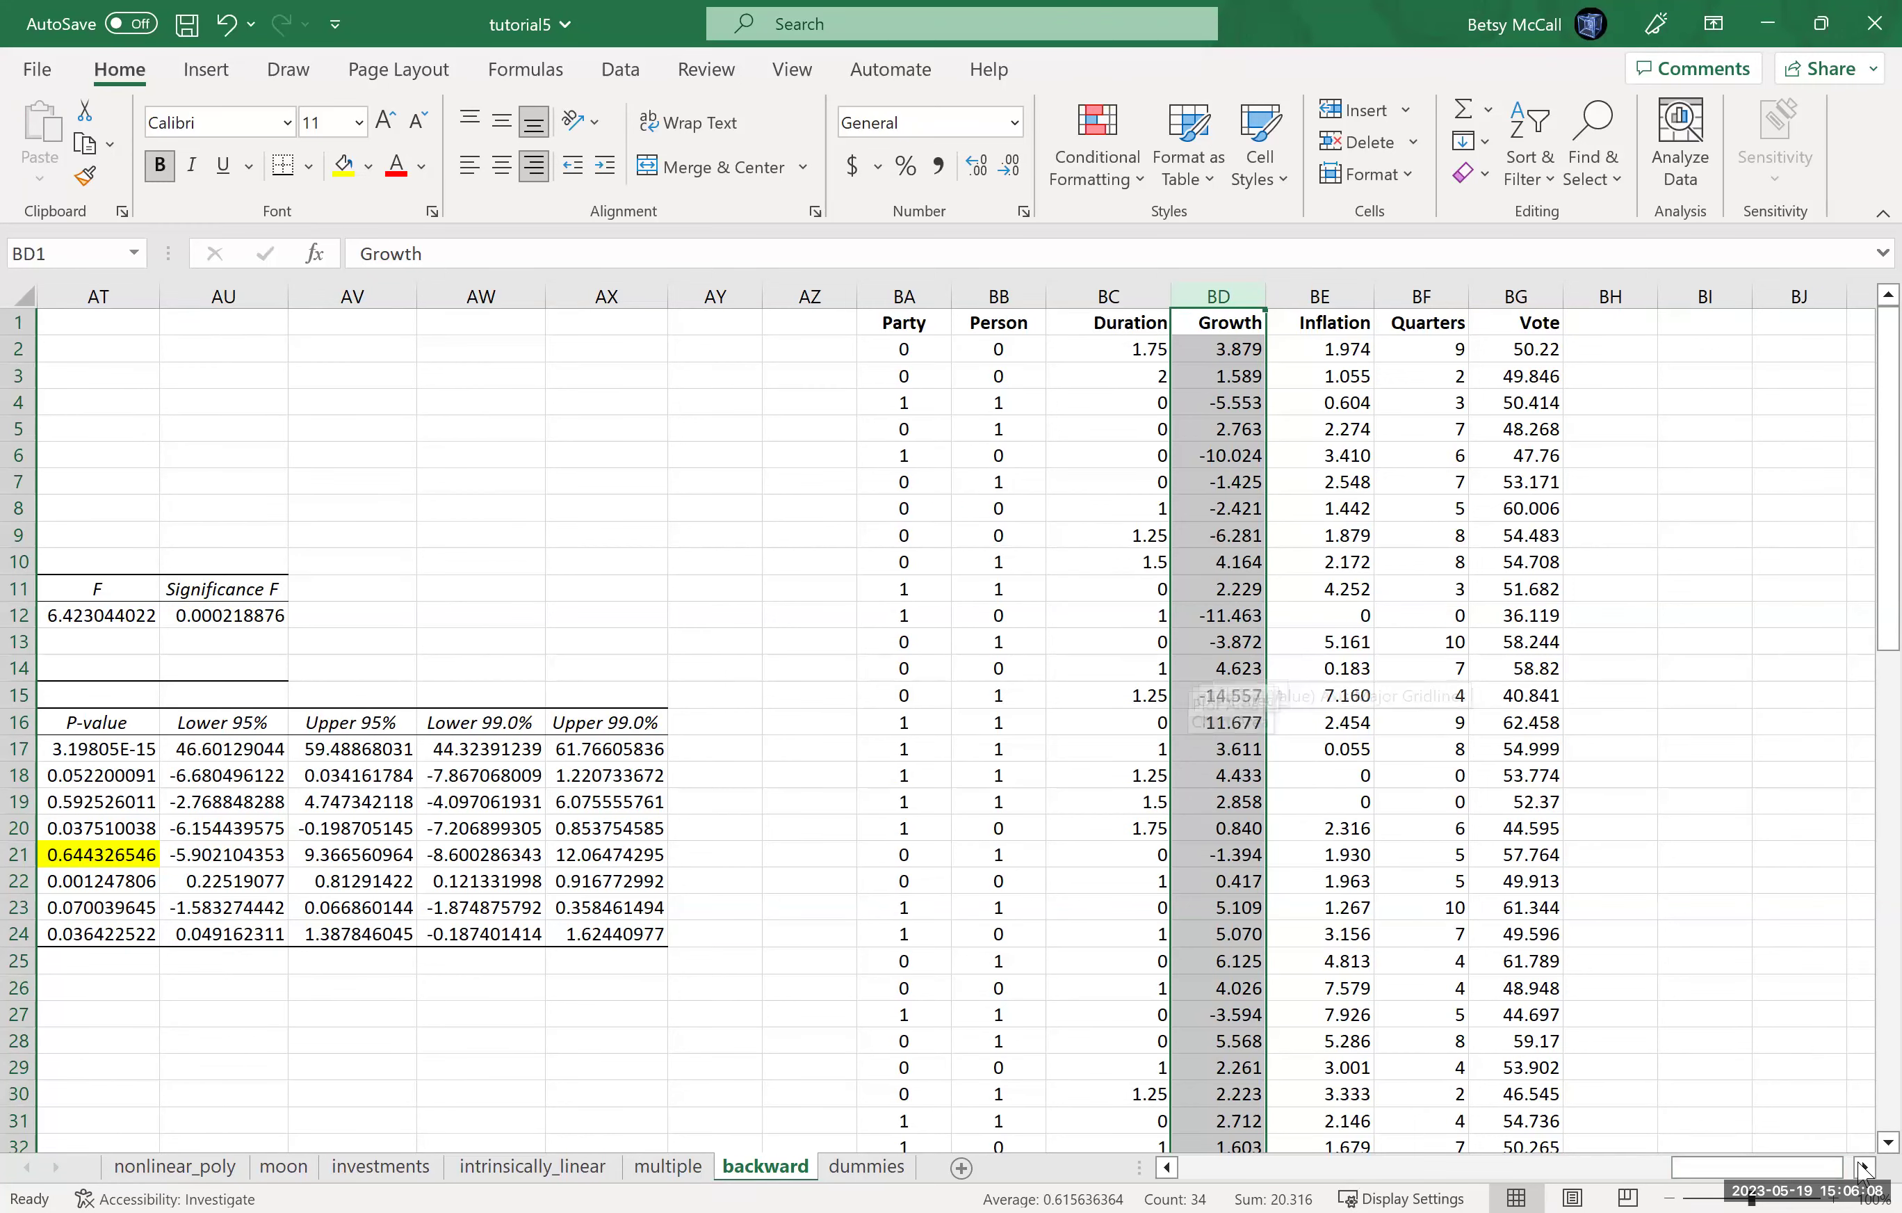
scroll(1850, 1149, right, 3)
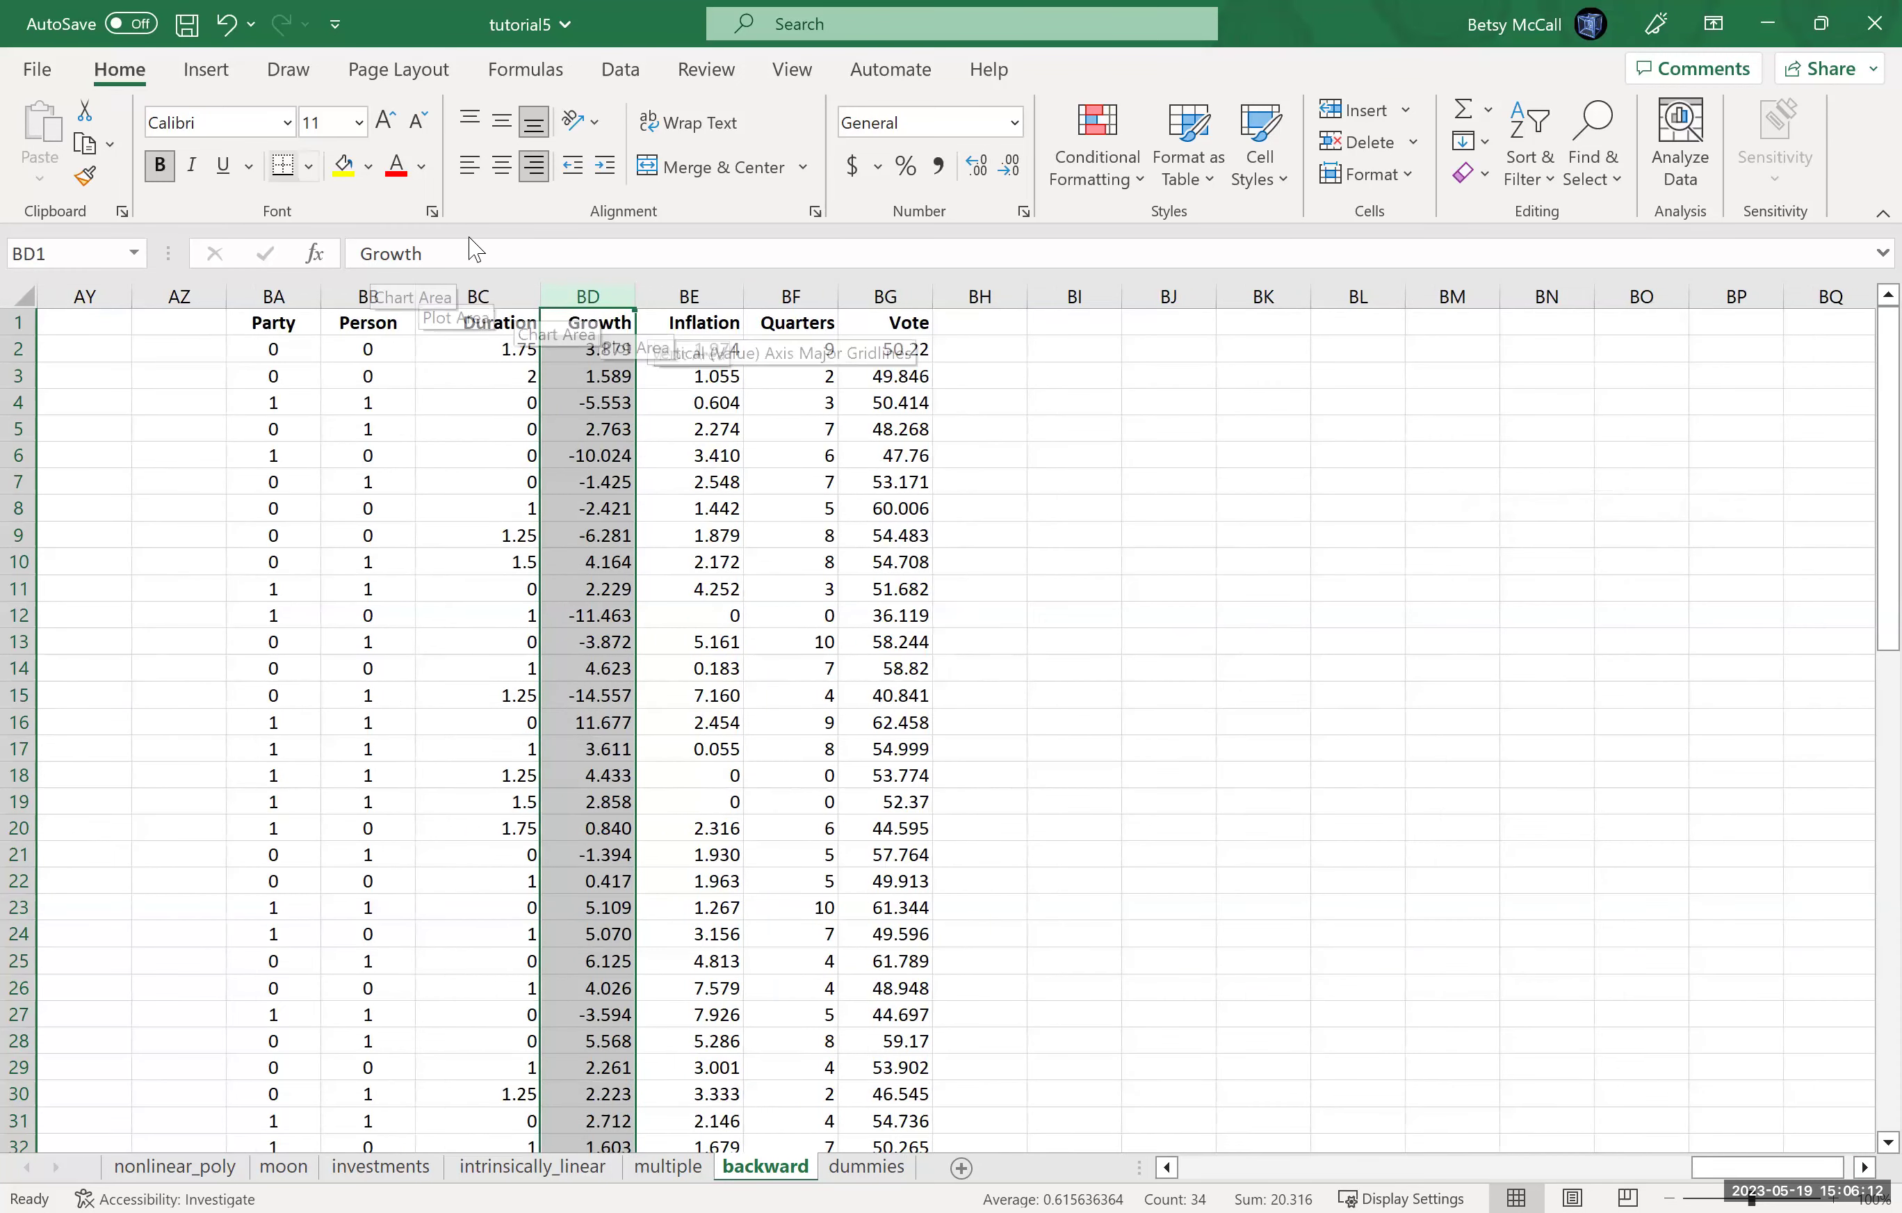
click(1055, 533)
Start another Regression analysis and set the Input Y Range to the copied Vote column, $BG$1:$BG$34.
click(210, 73)
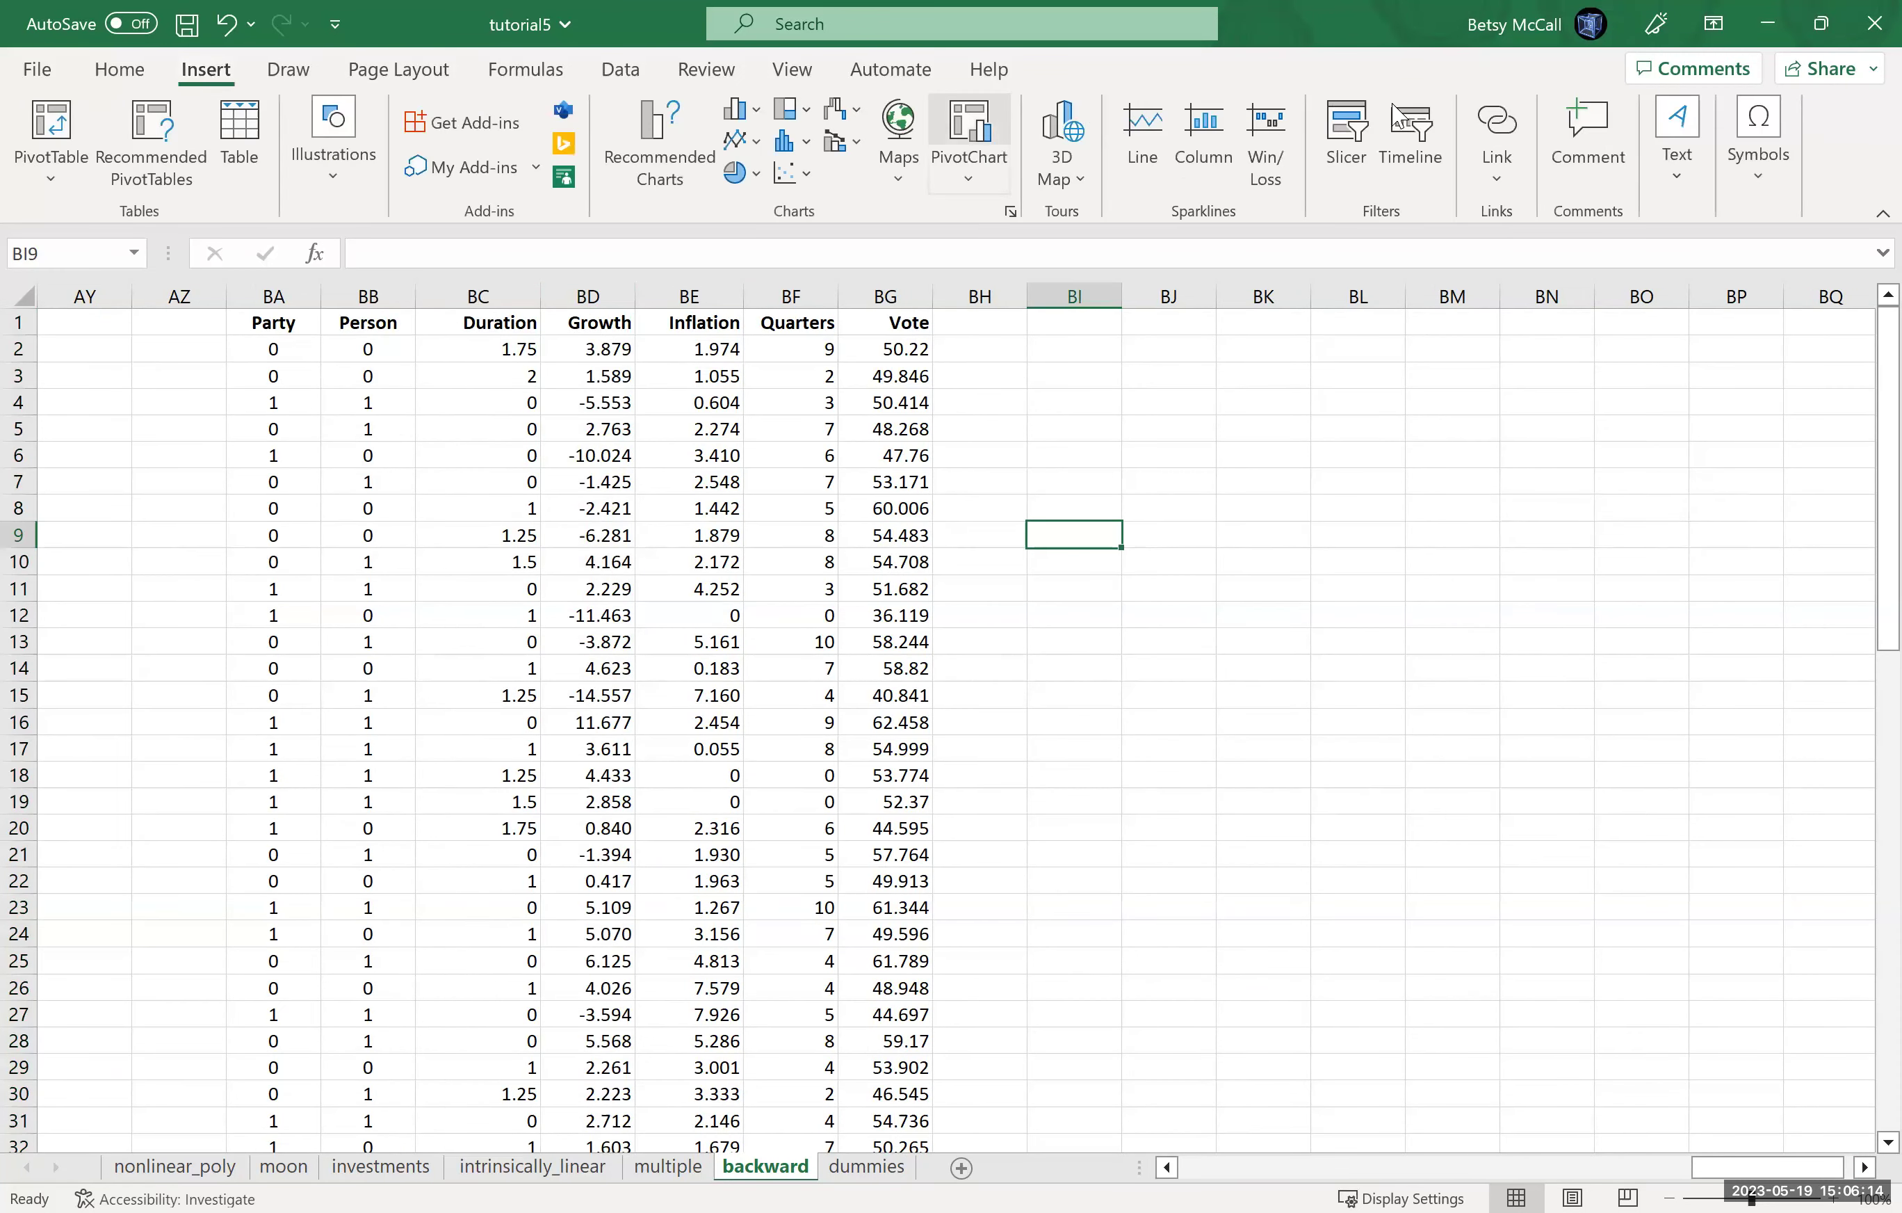
click(620, 74)
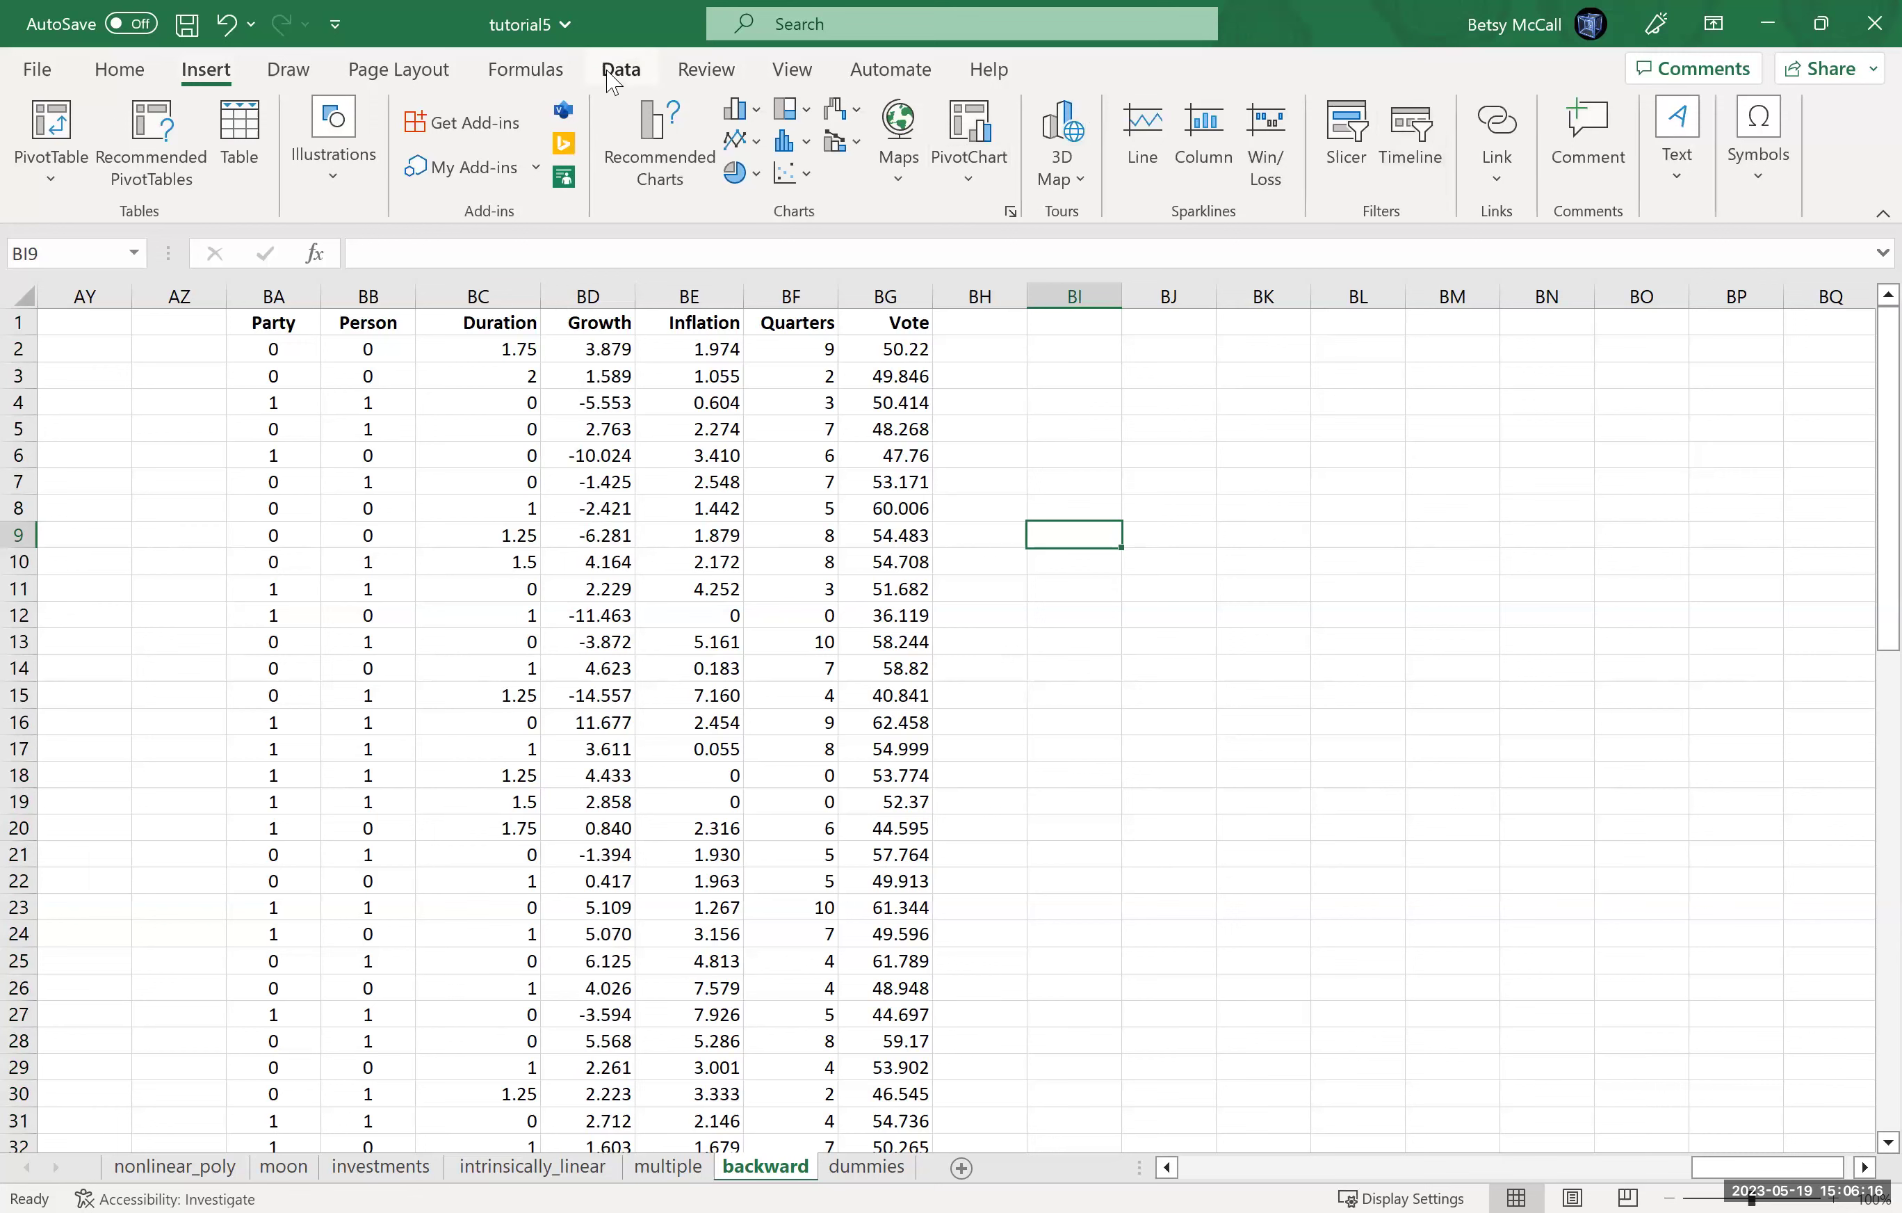
click(1514, 135)
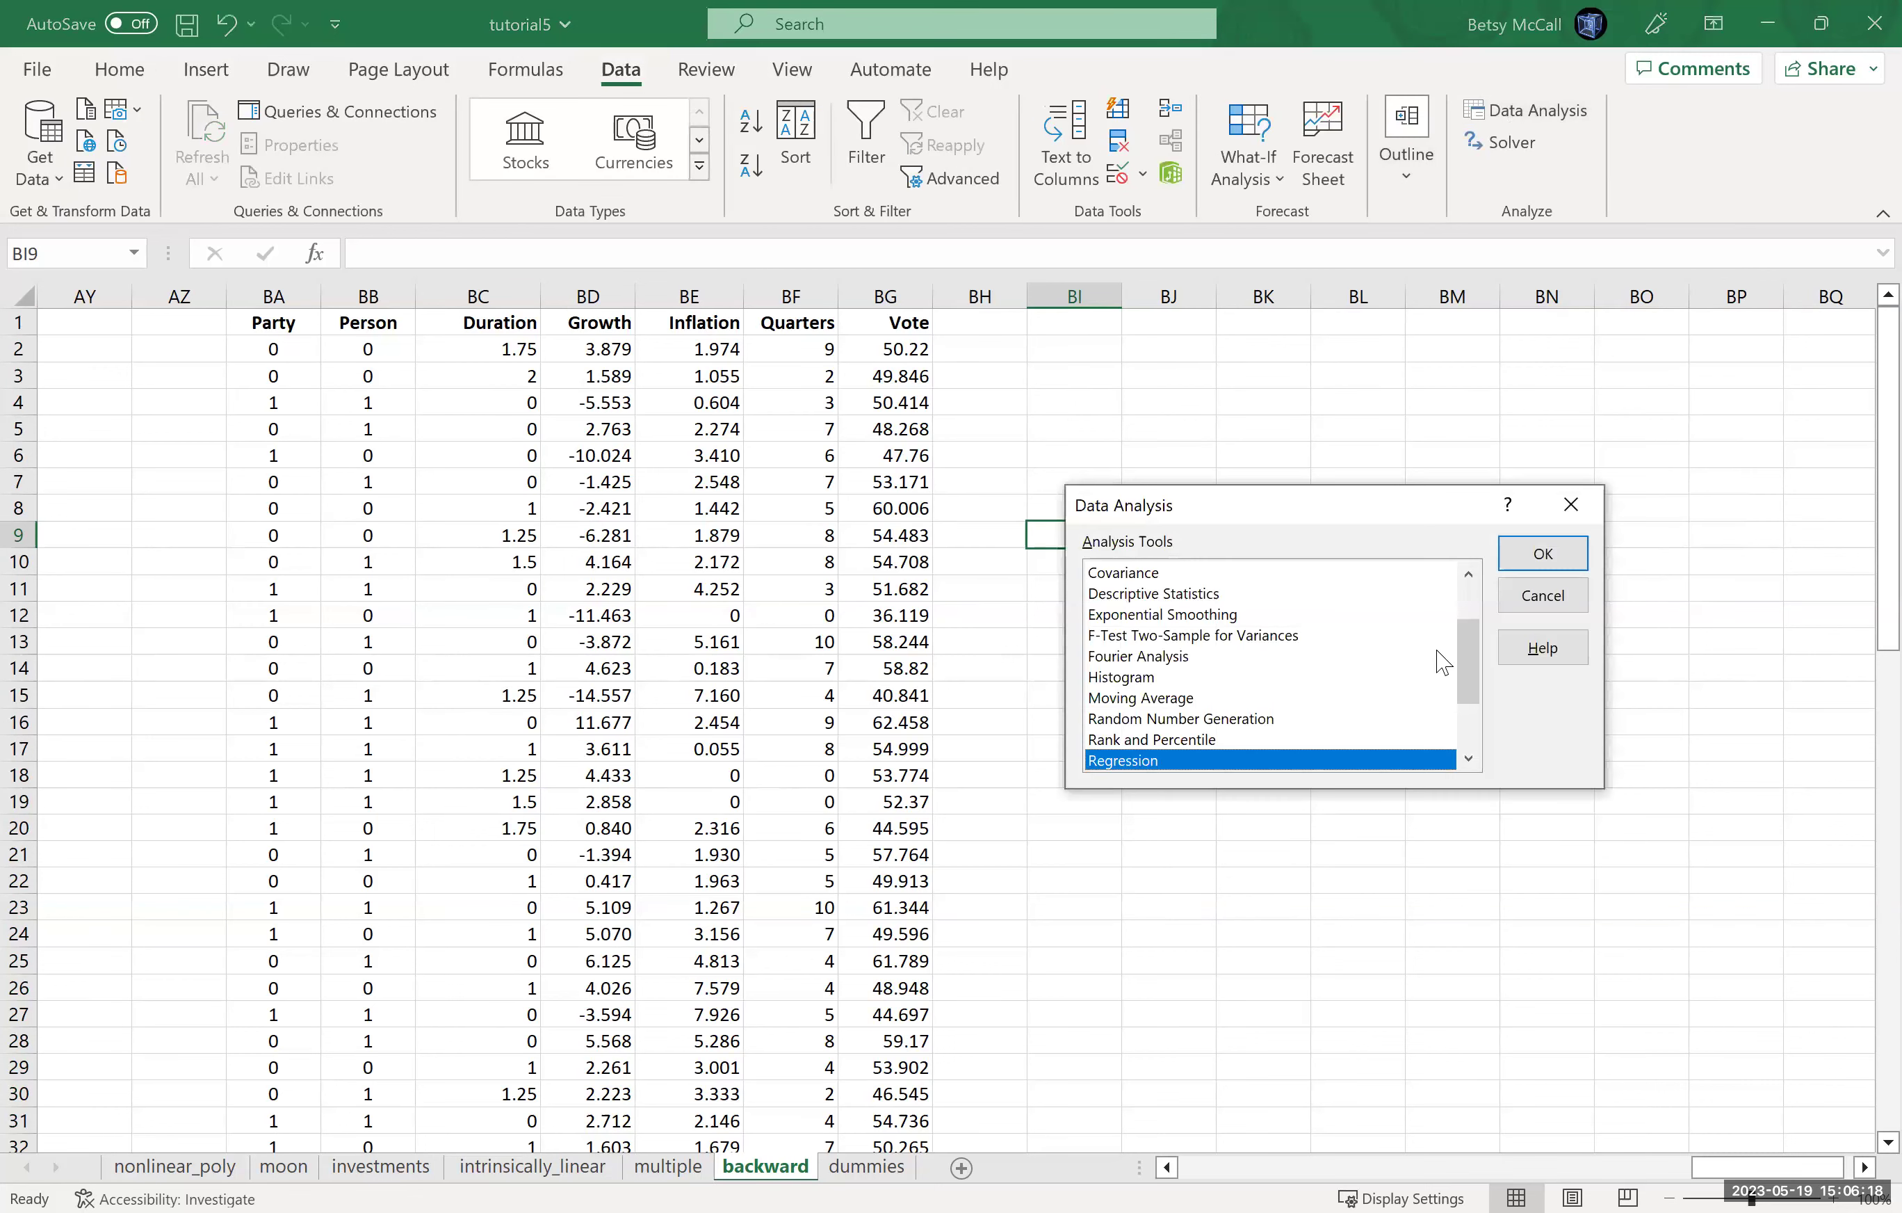
click(1544, 552)
drag(1543, 1168, 1806, 1176)
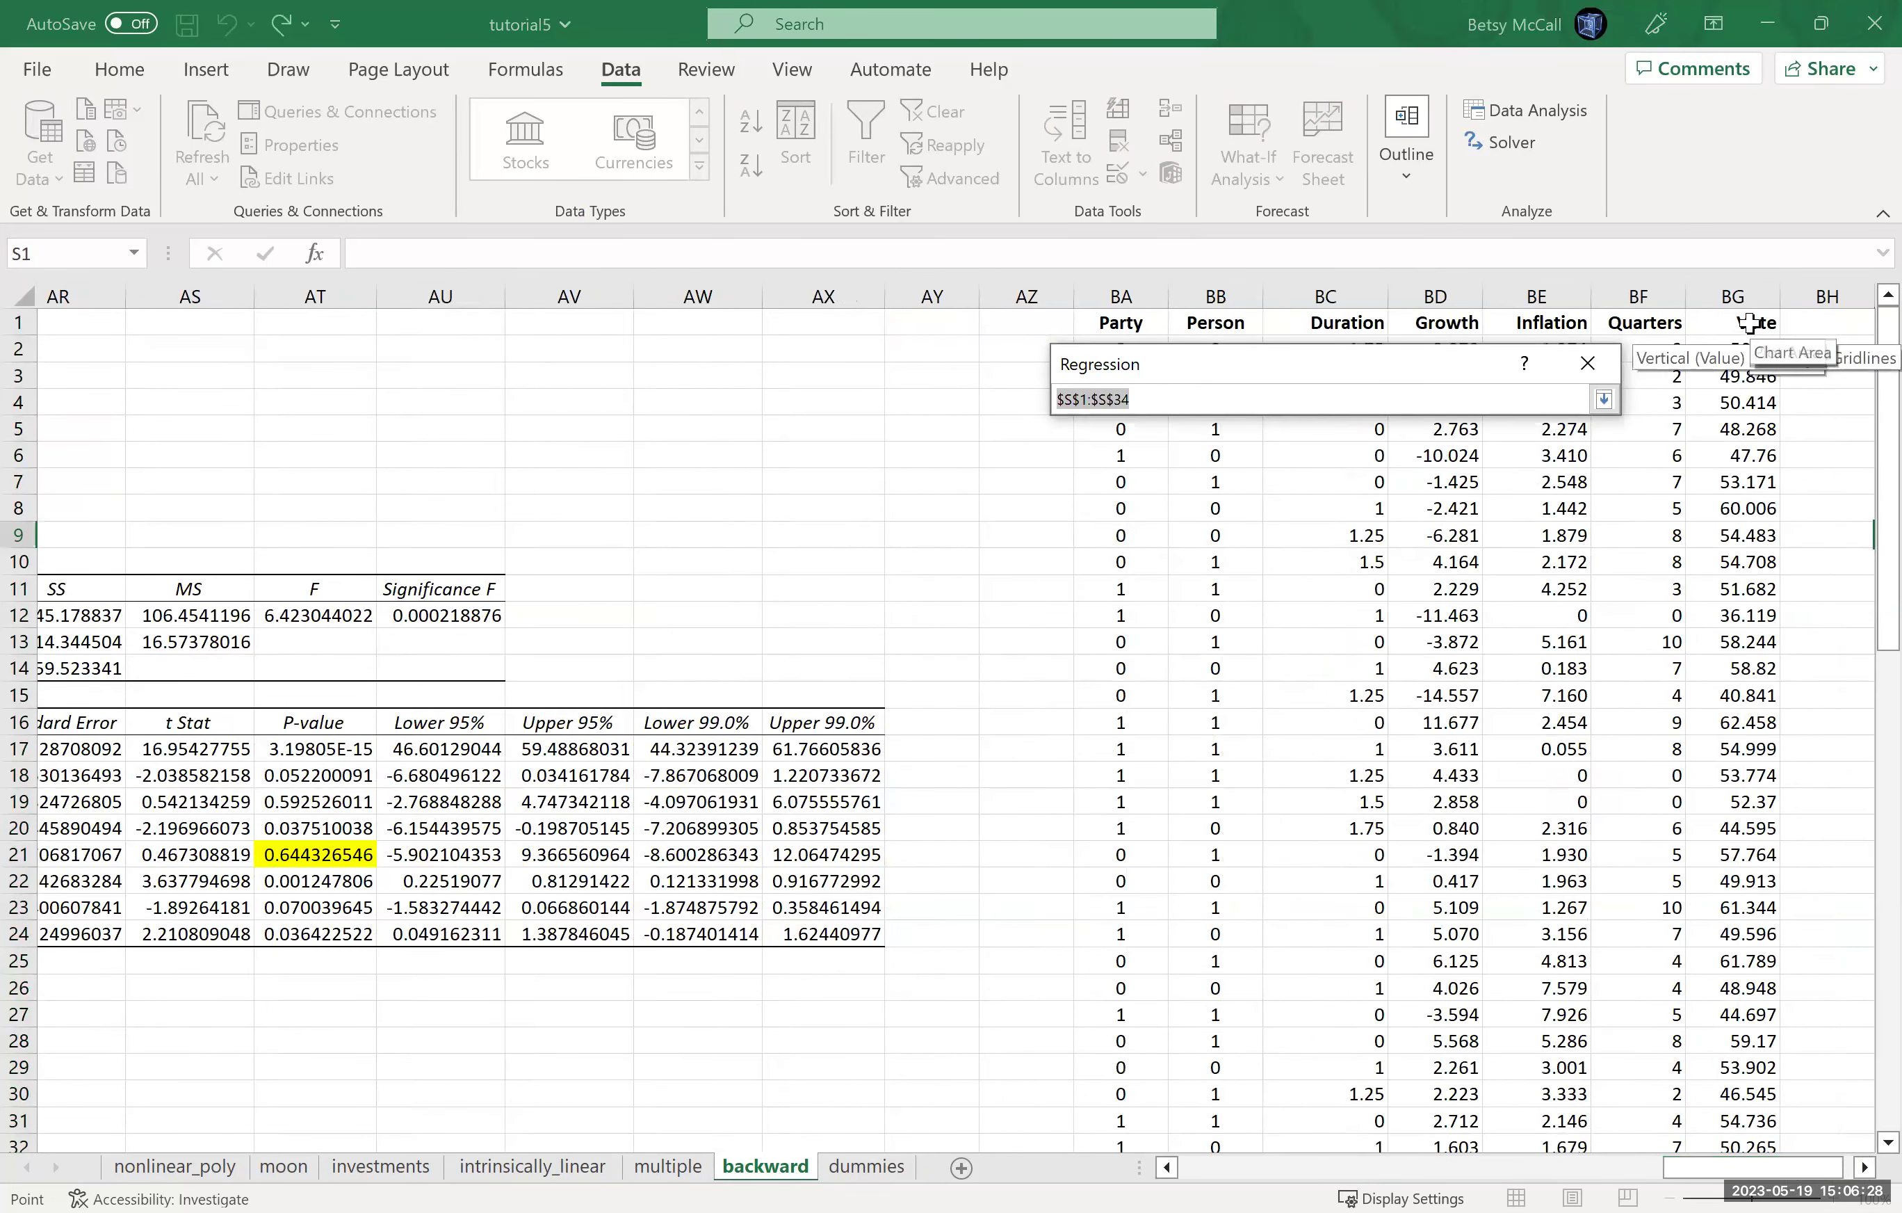
drag(1736, 959, 1725, 1104)
click(1604, 399)
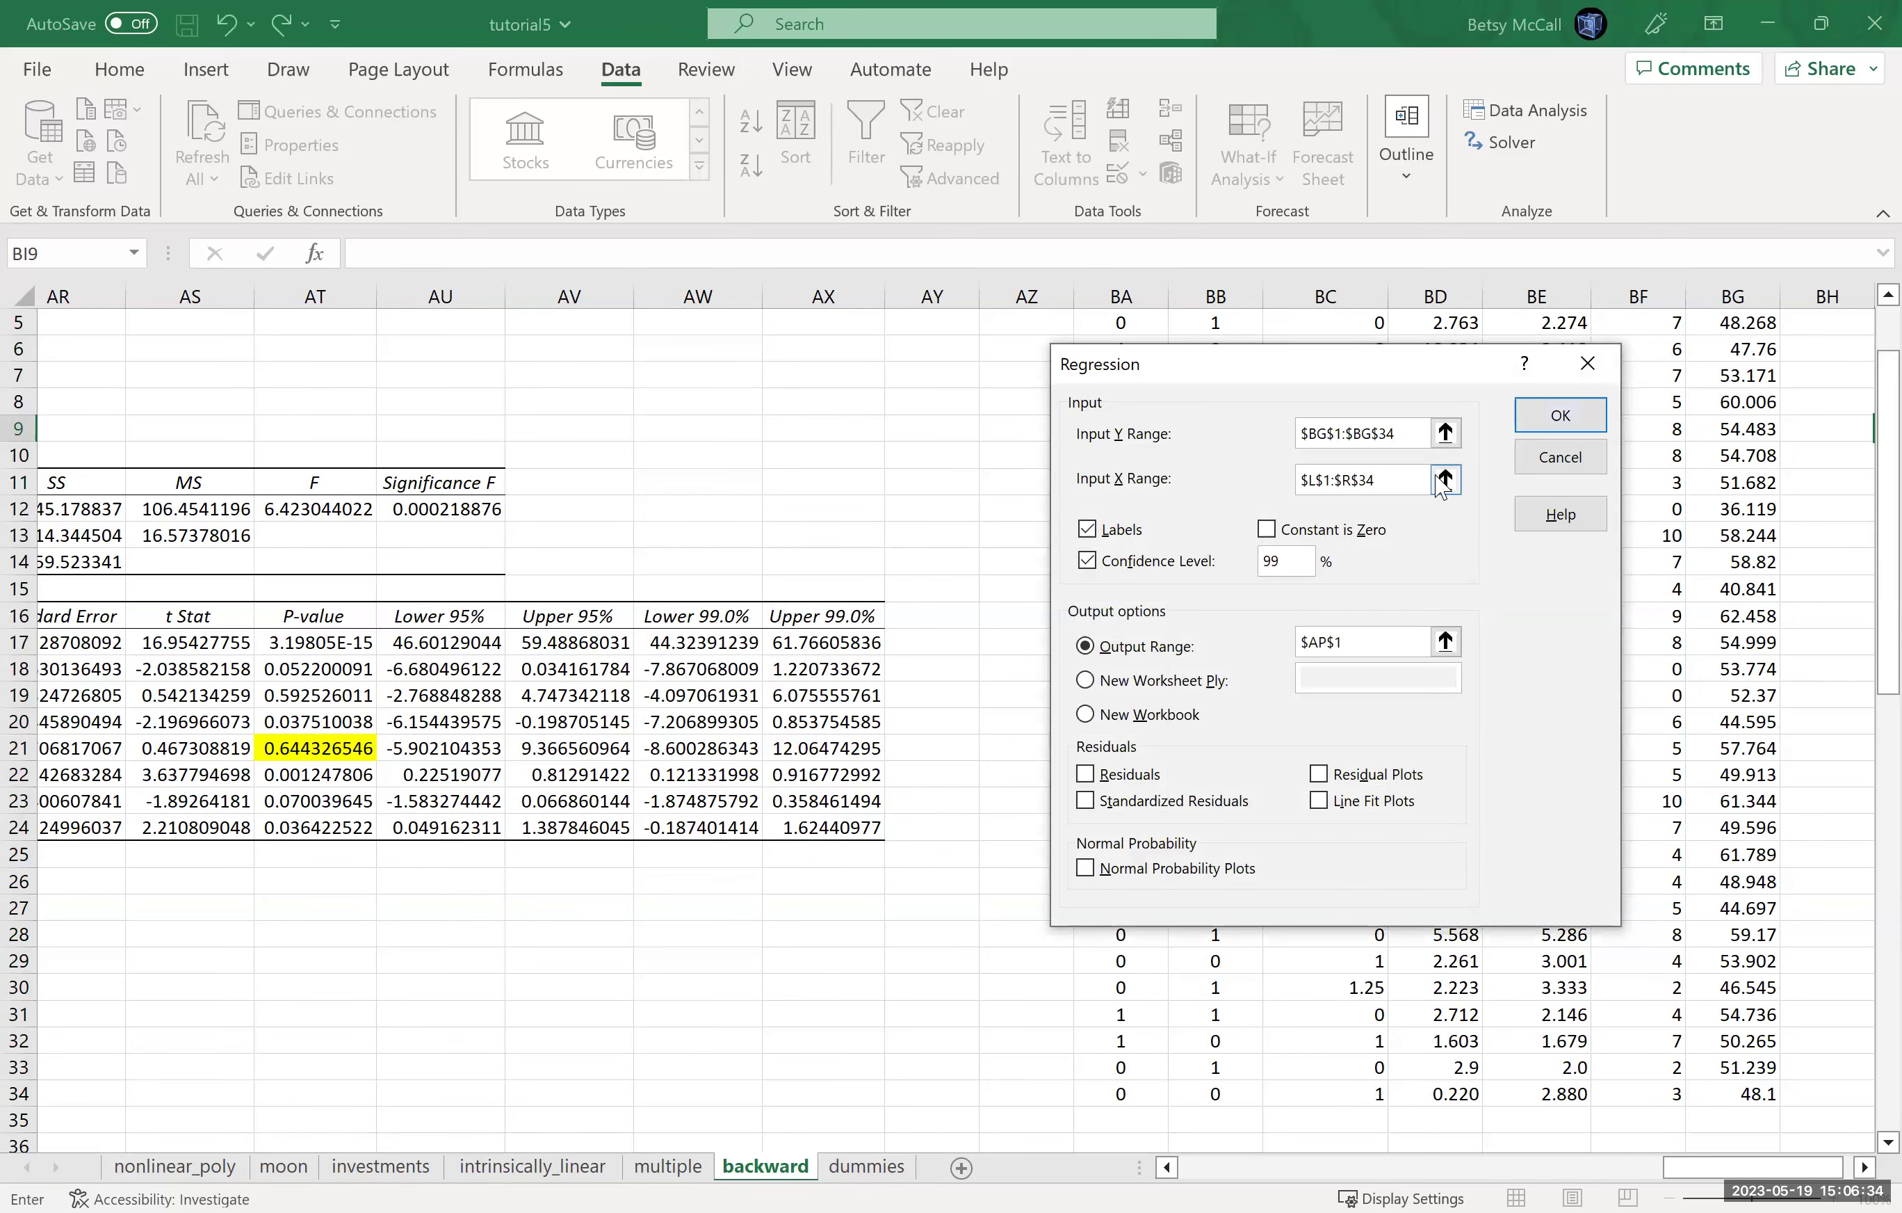
Set the regression's Input X Range to the copied Party through Quarters columns, $BA$1:$BF$34.
click(1444, 479)
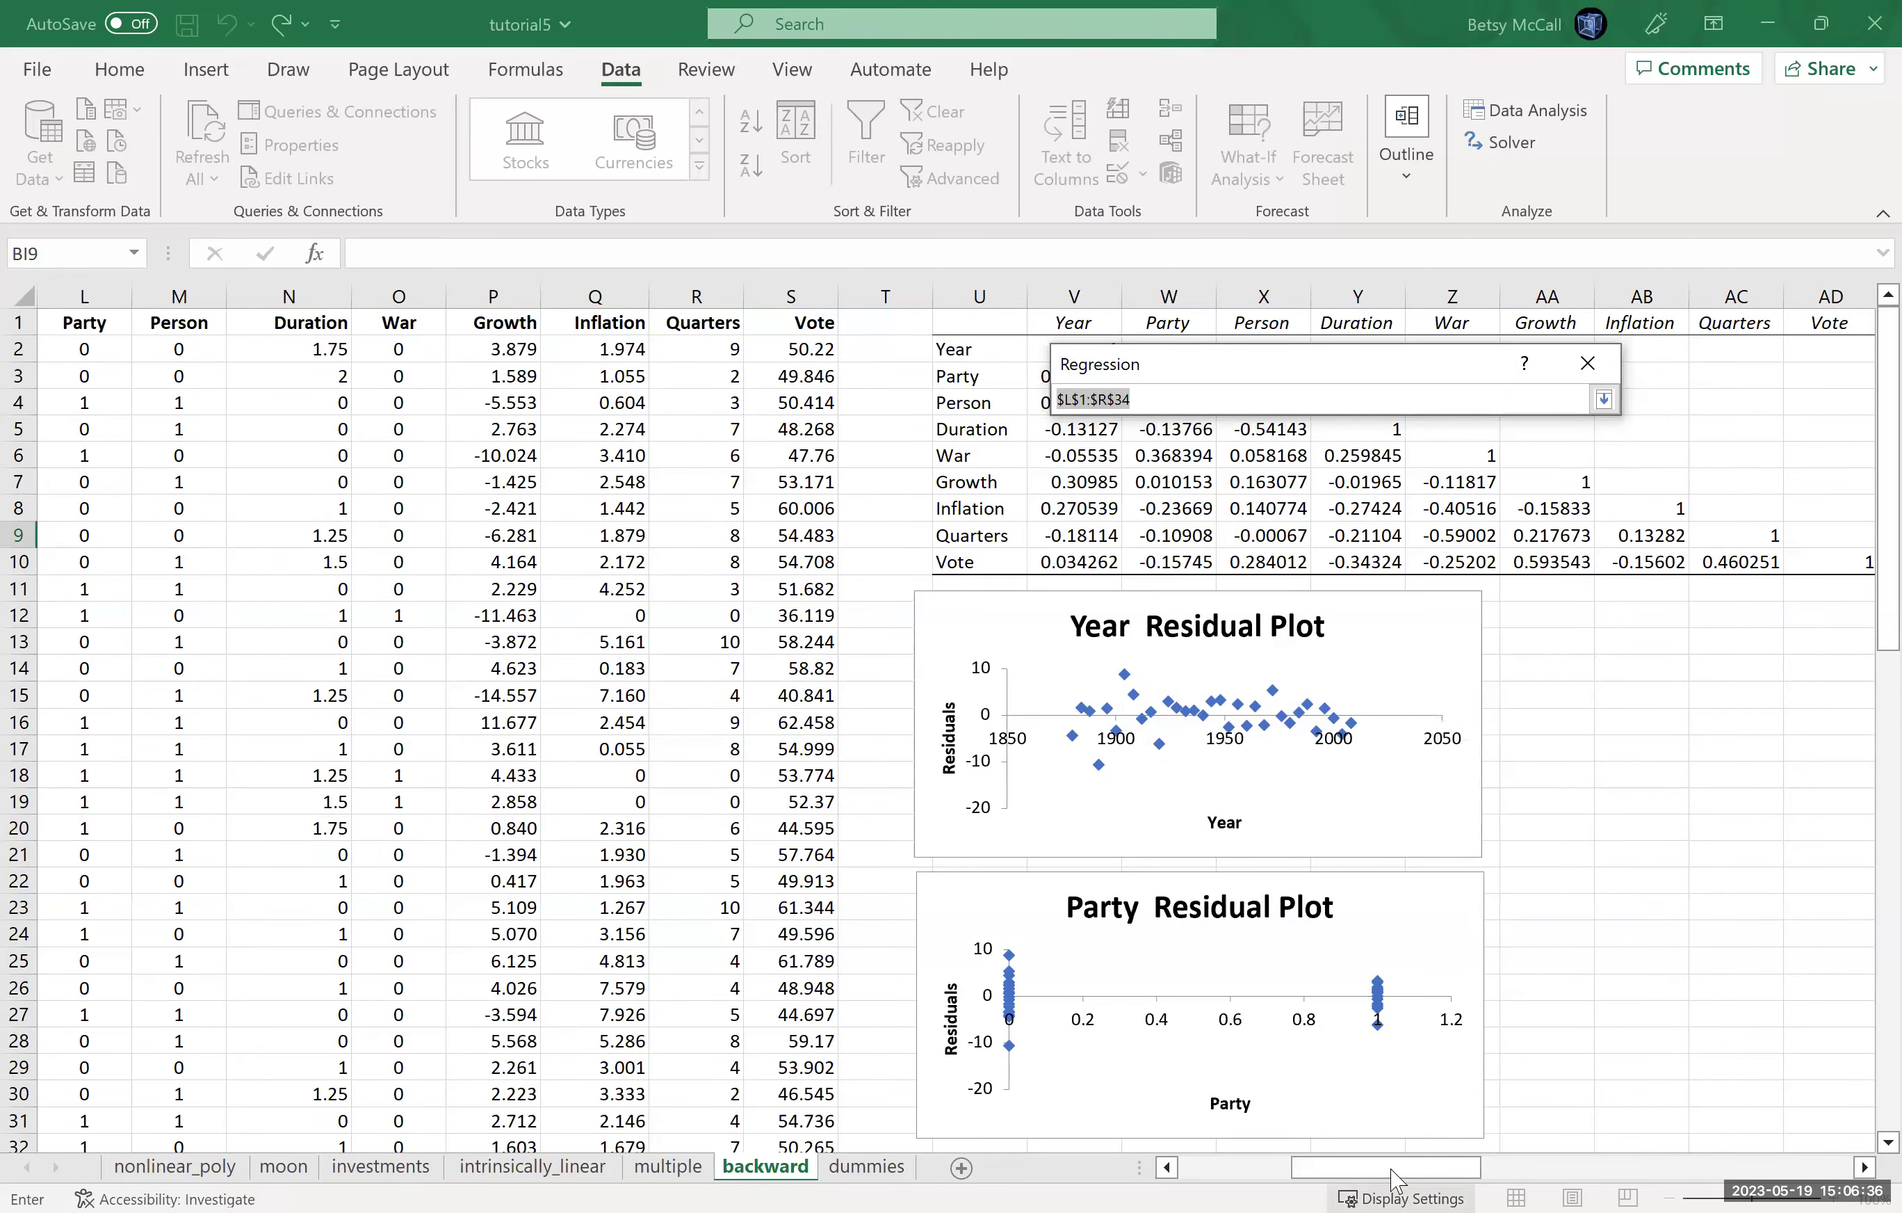
click(1672, 1173)
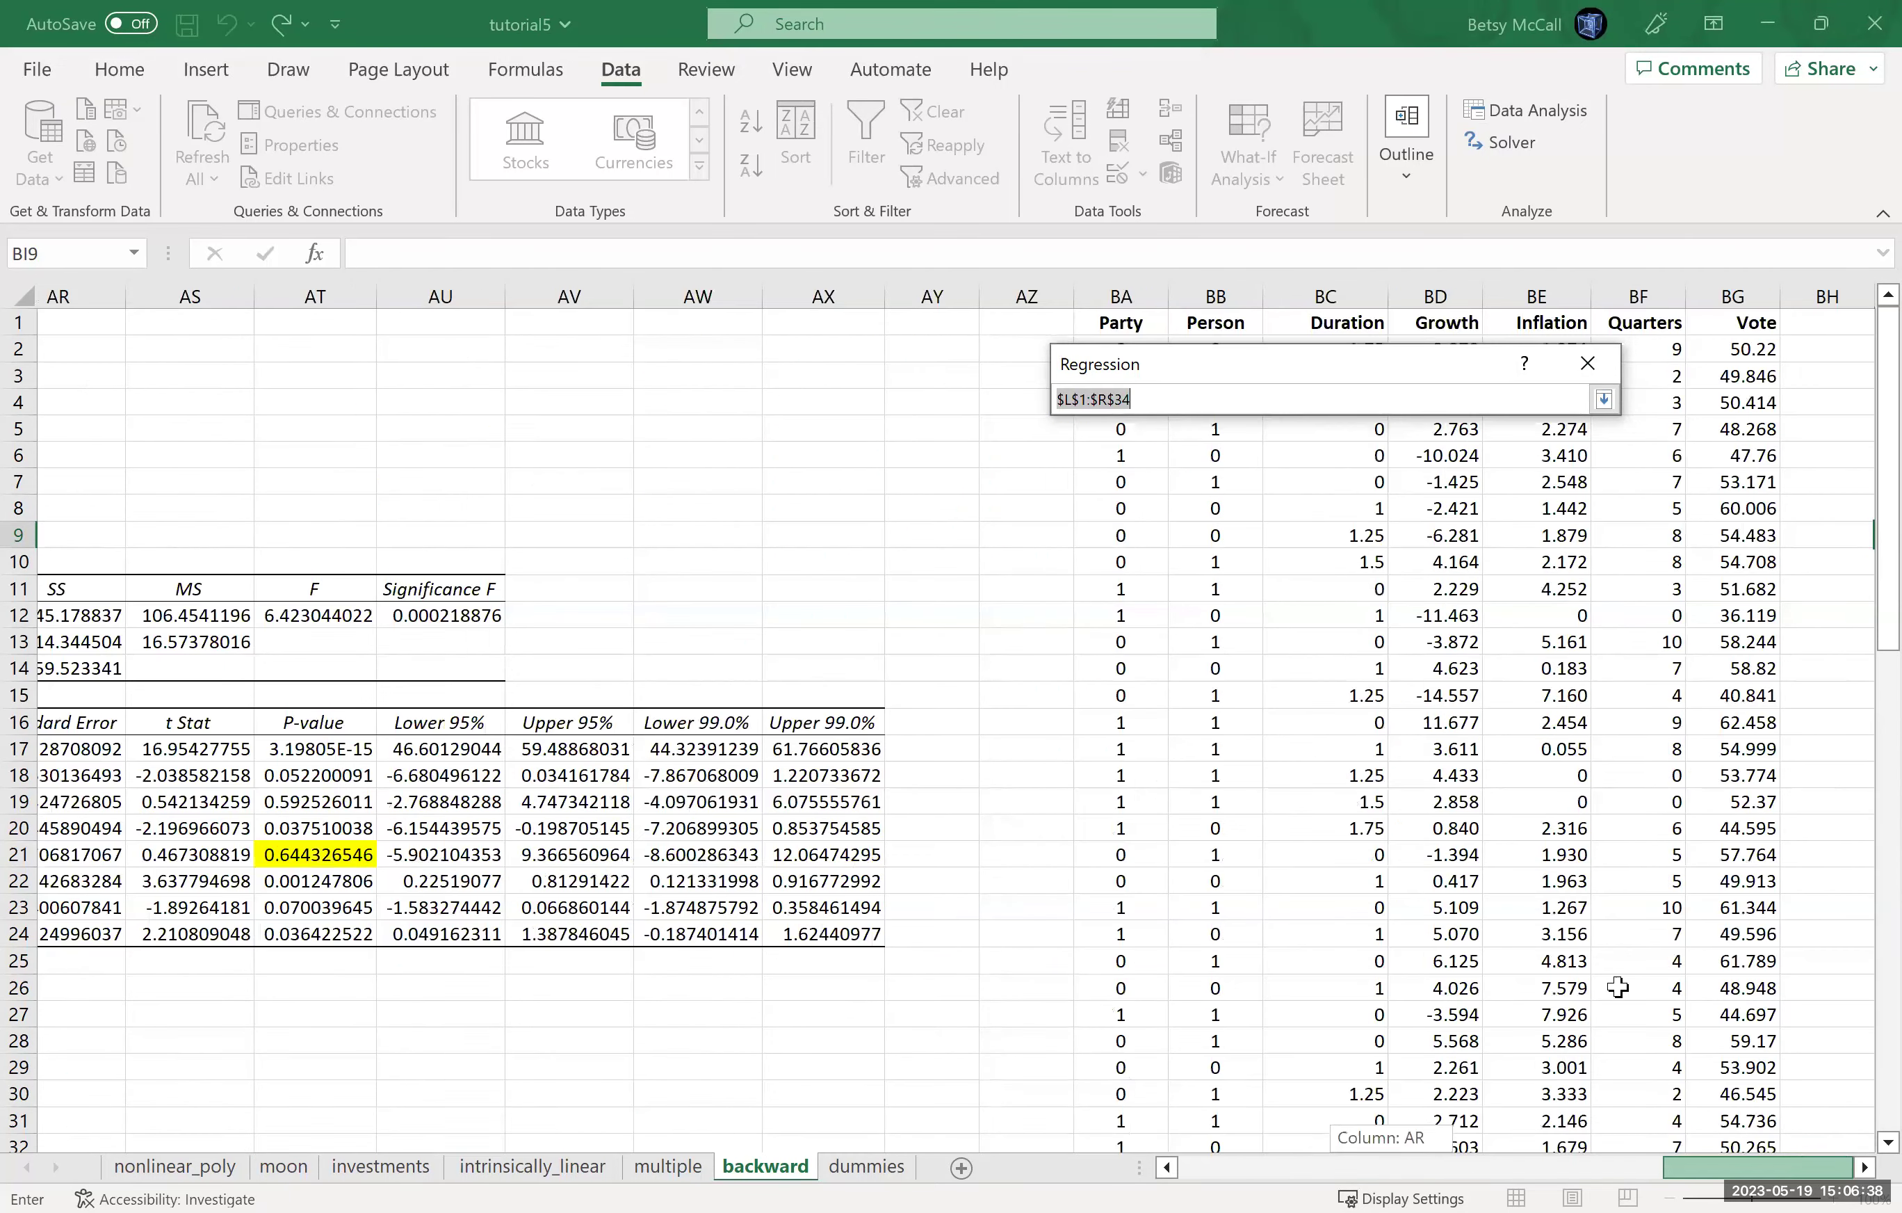
drag(1124, 326, 1639, 323)
key(ctrl+shift+Down)
click(1604, 399)
Set the Output Range to $BI$1 and run the regression with labels and a 99% confidence level.
click(1445, 645)
click(1866, 1168)
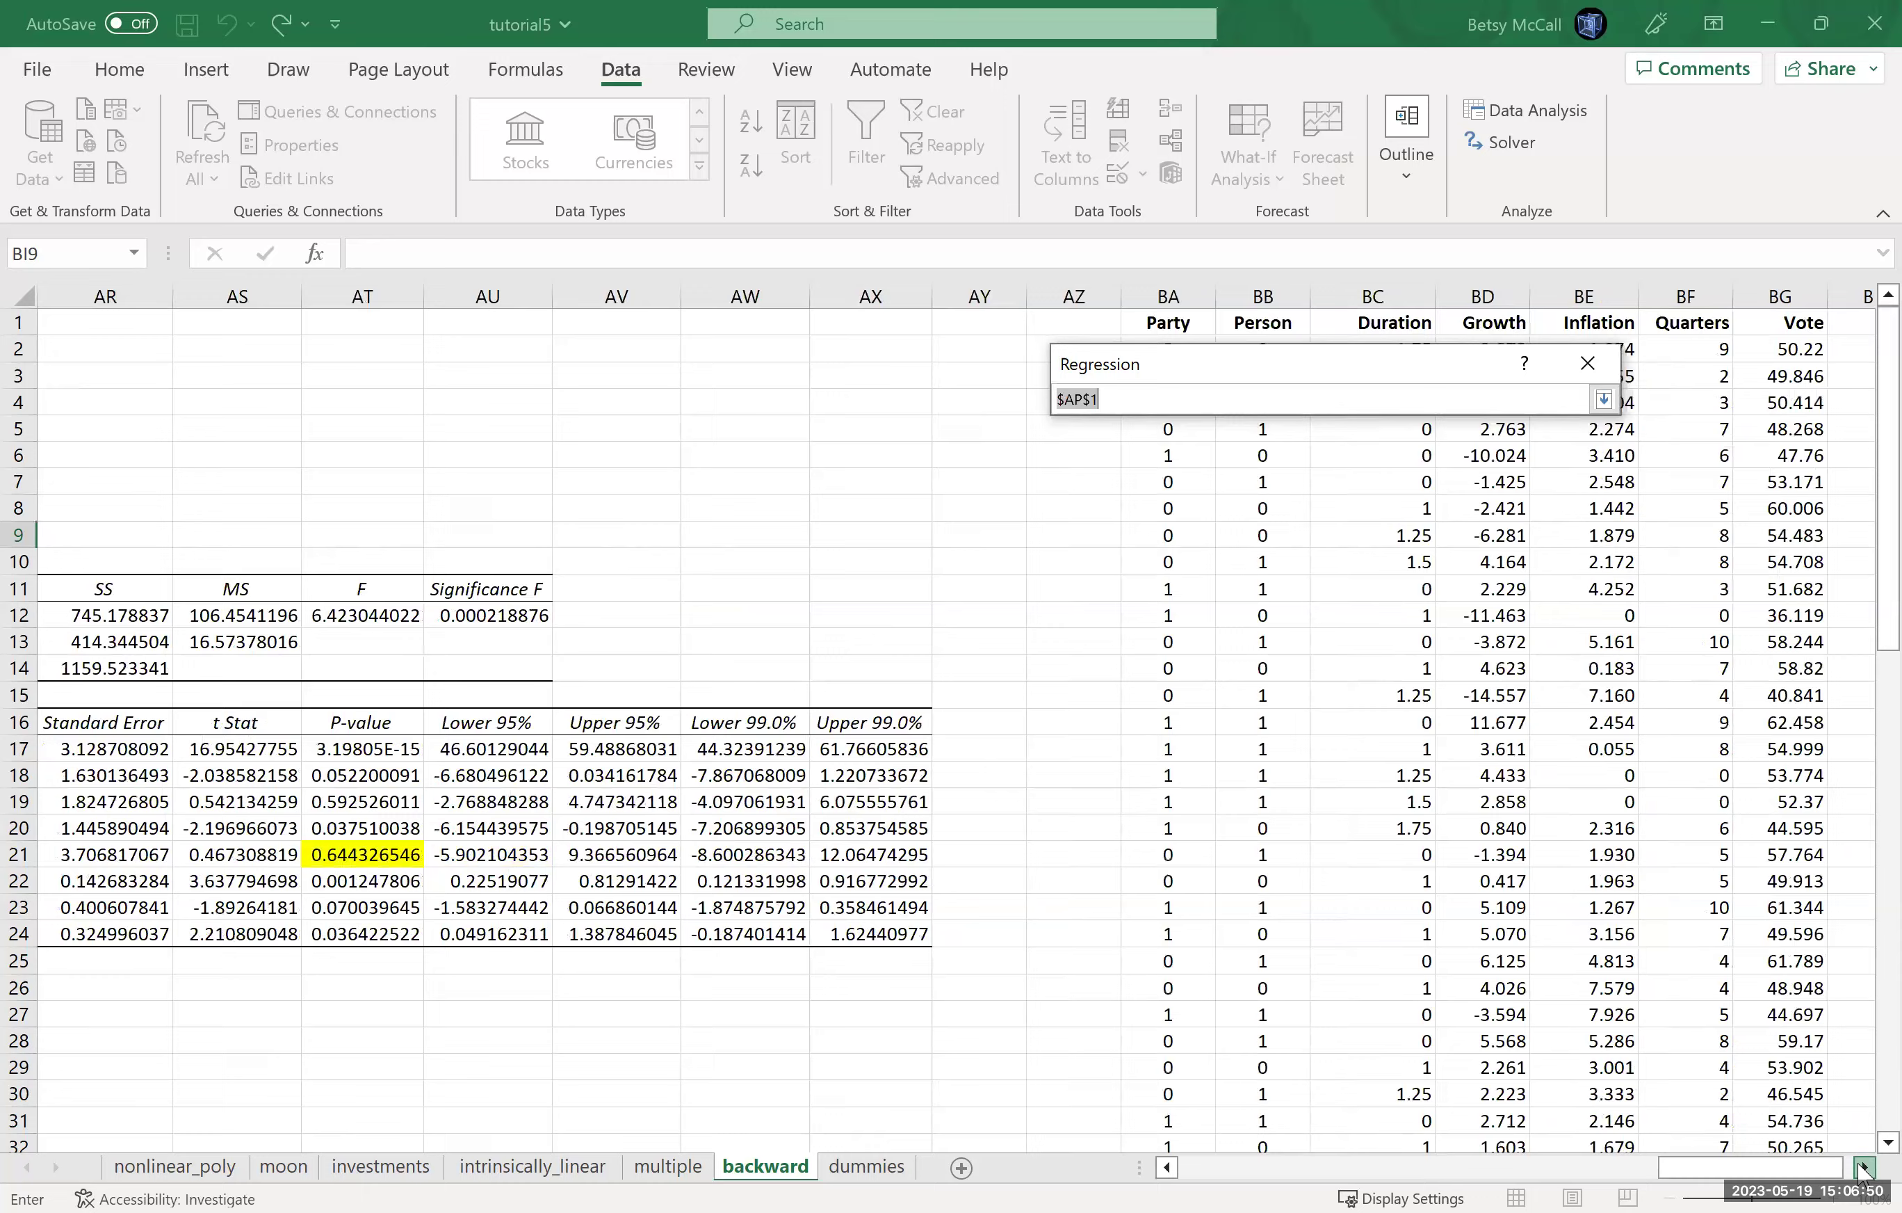
click(1866, 1168)
click(1866, 1168)
click(1196, 322)
click(1603, 399)
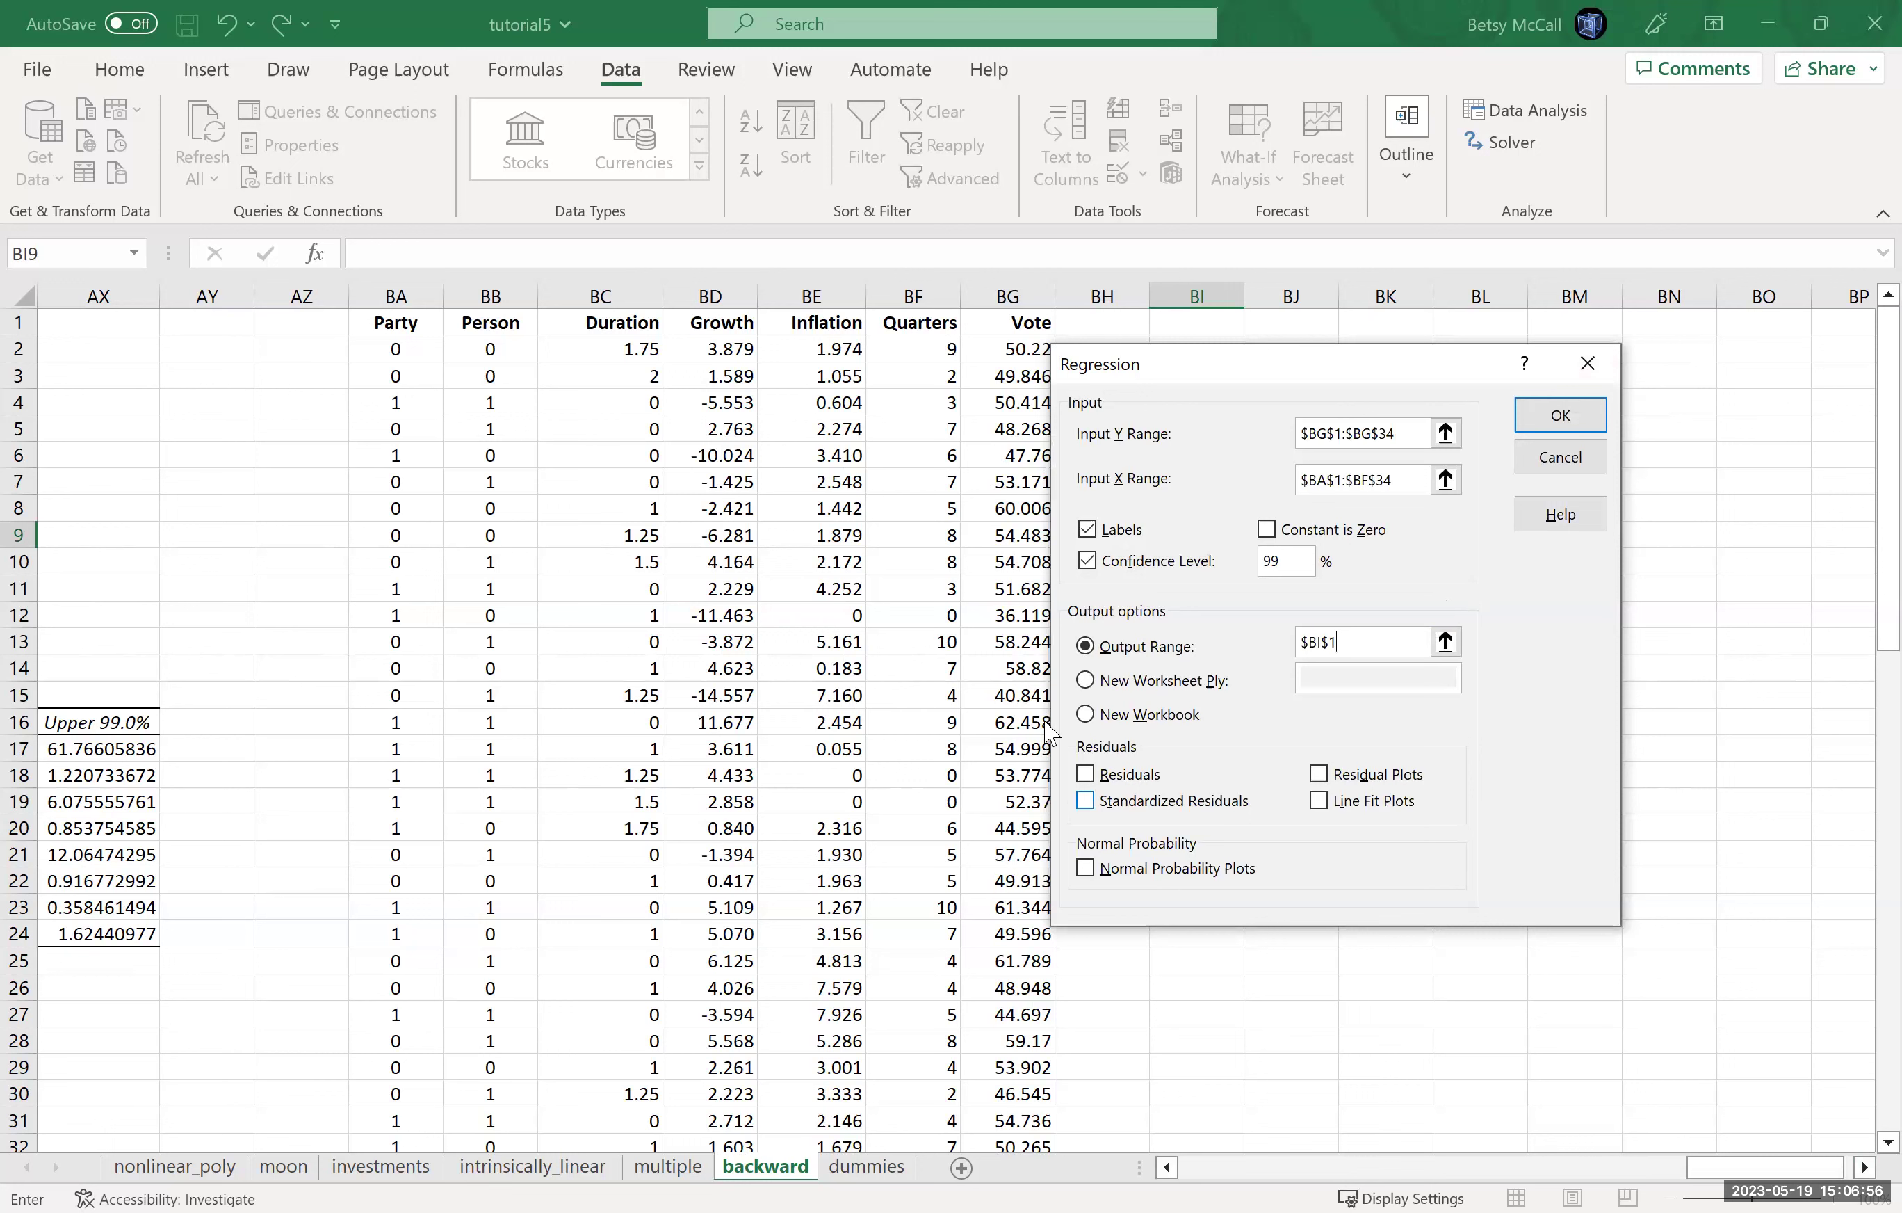
click(1559, 416)
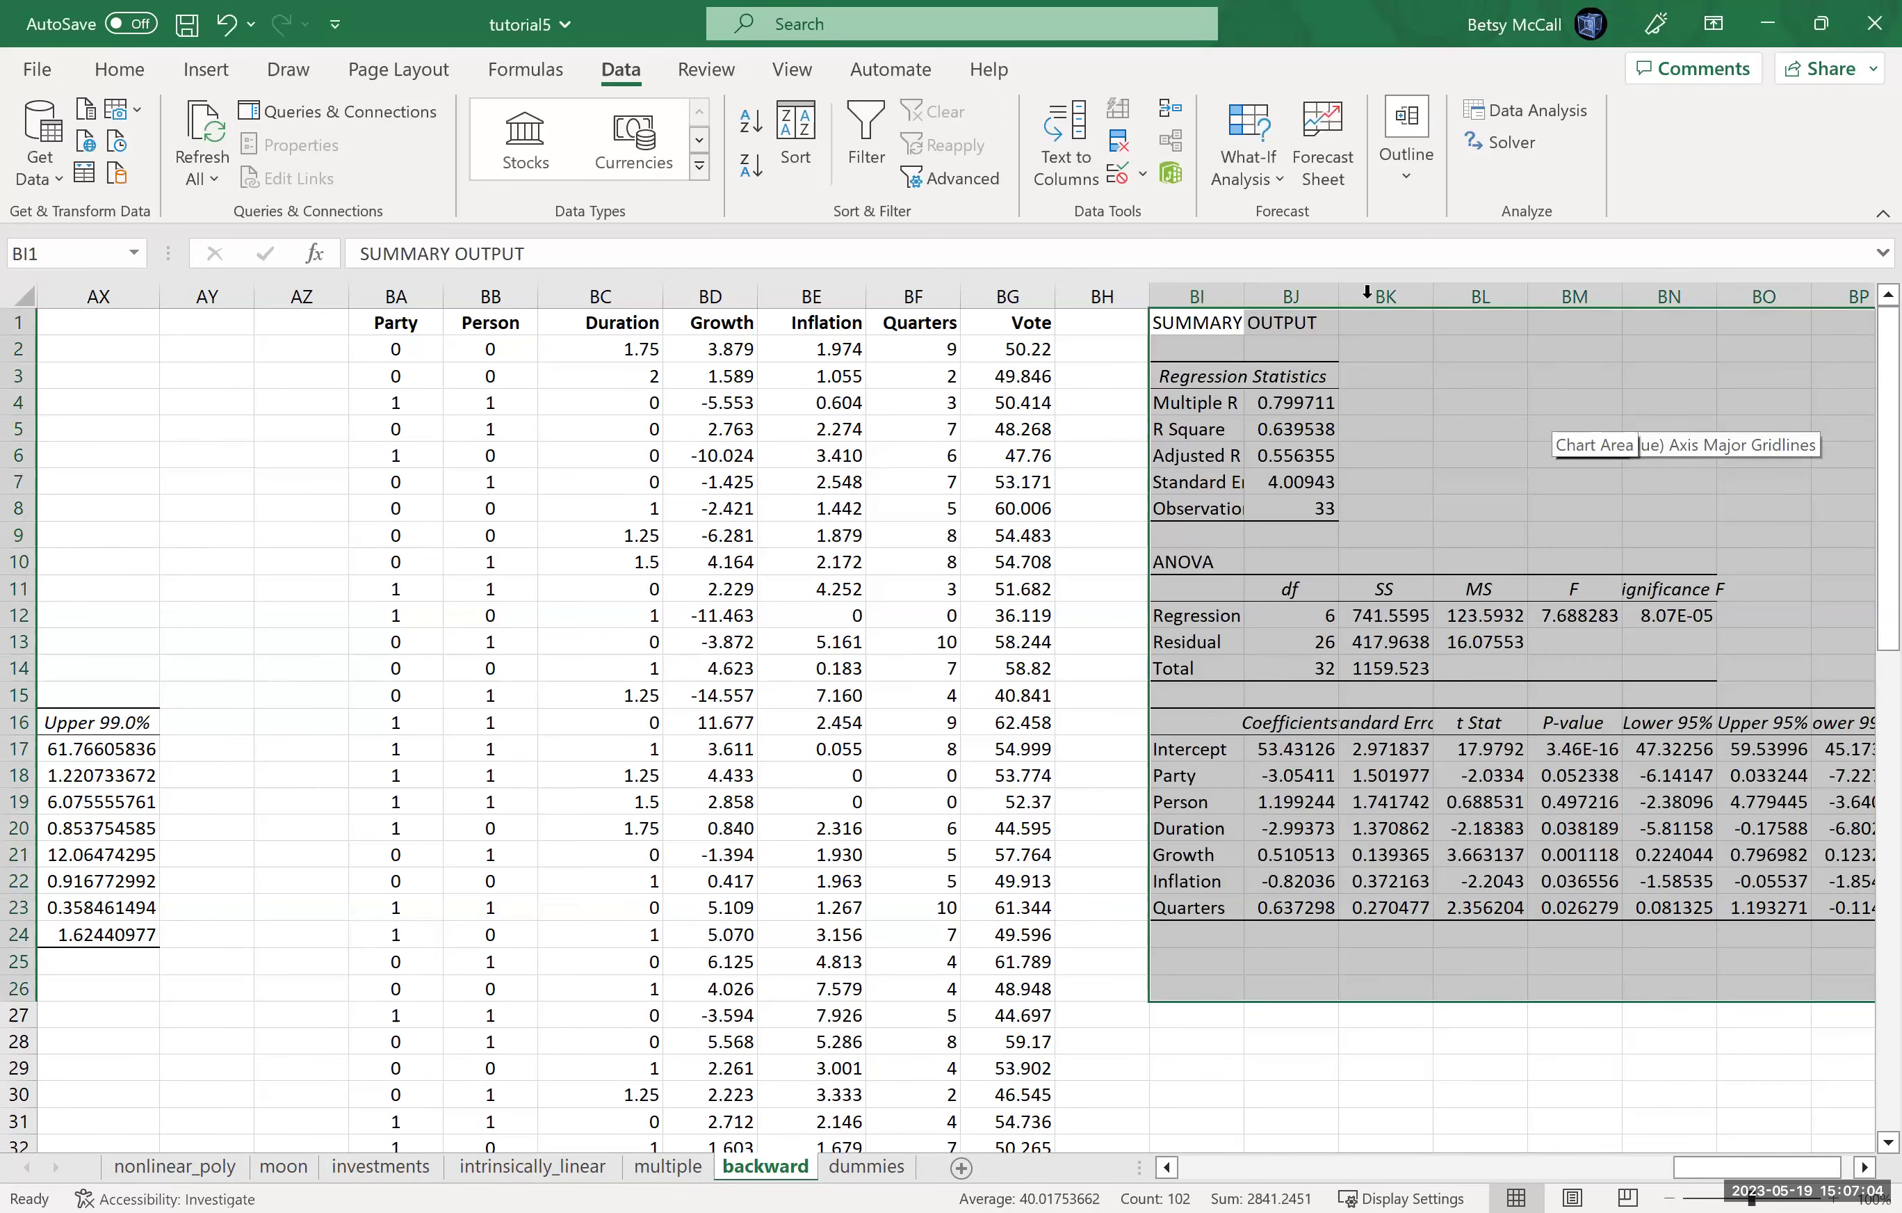
Autofit the widths of columns BI through BQ so the third regression output is fully readable.
double_click(1244, 297)
double_click(1412, 296)
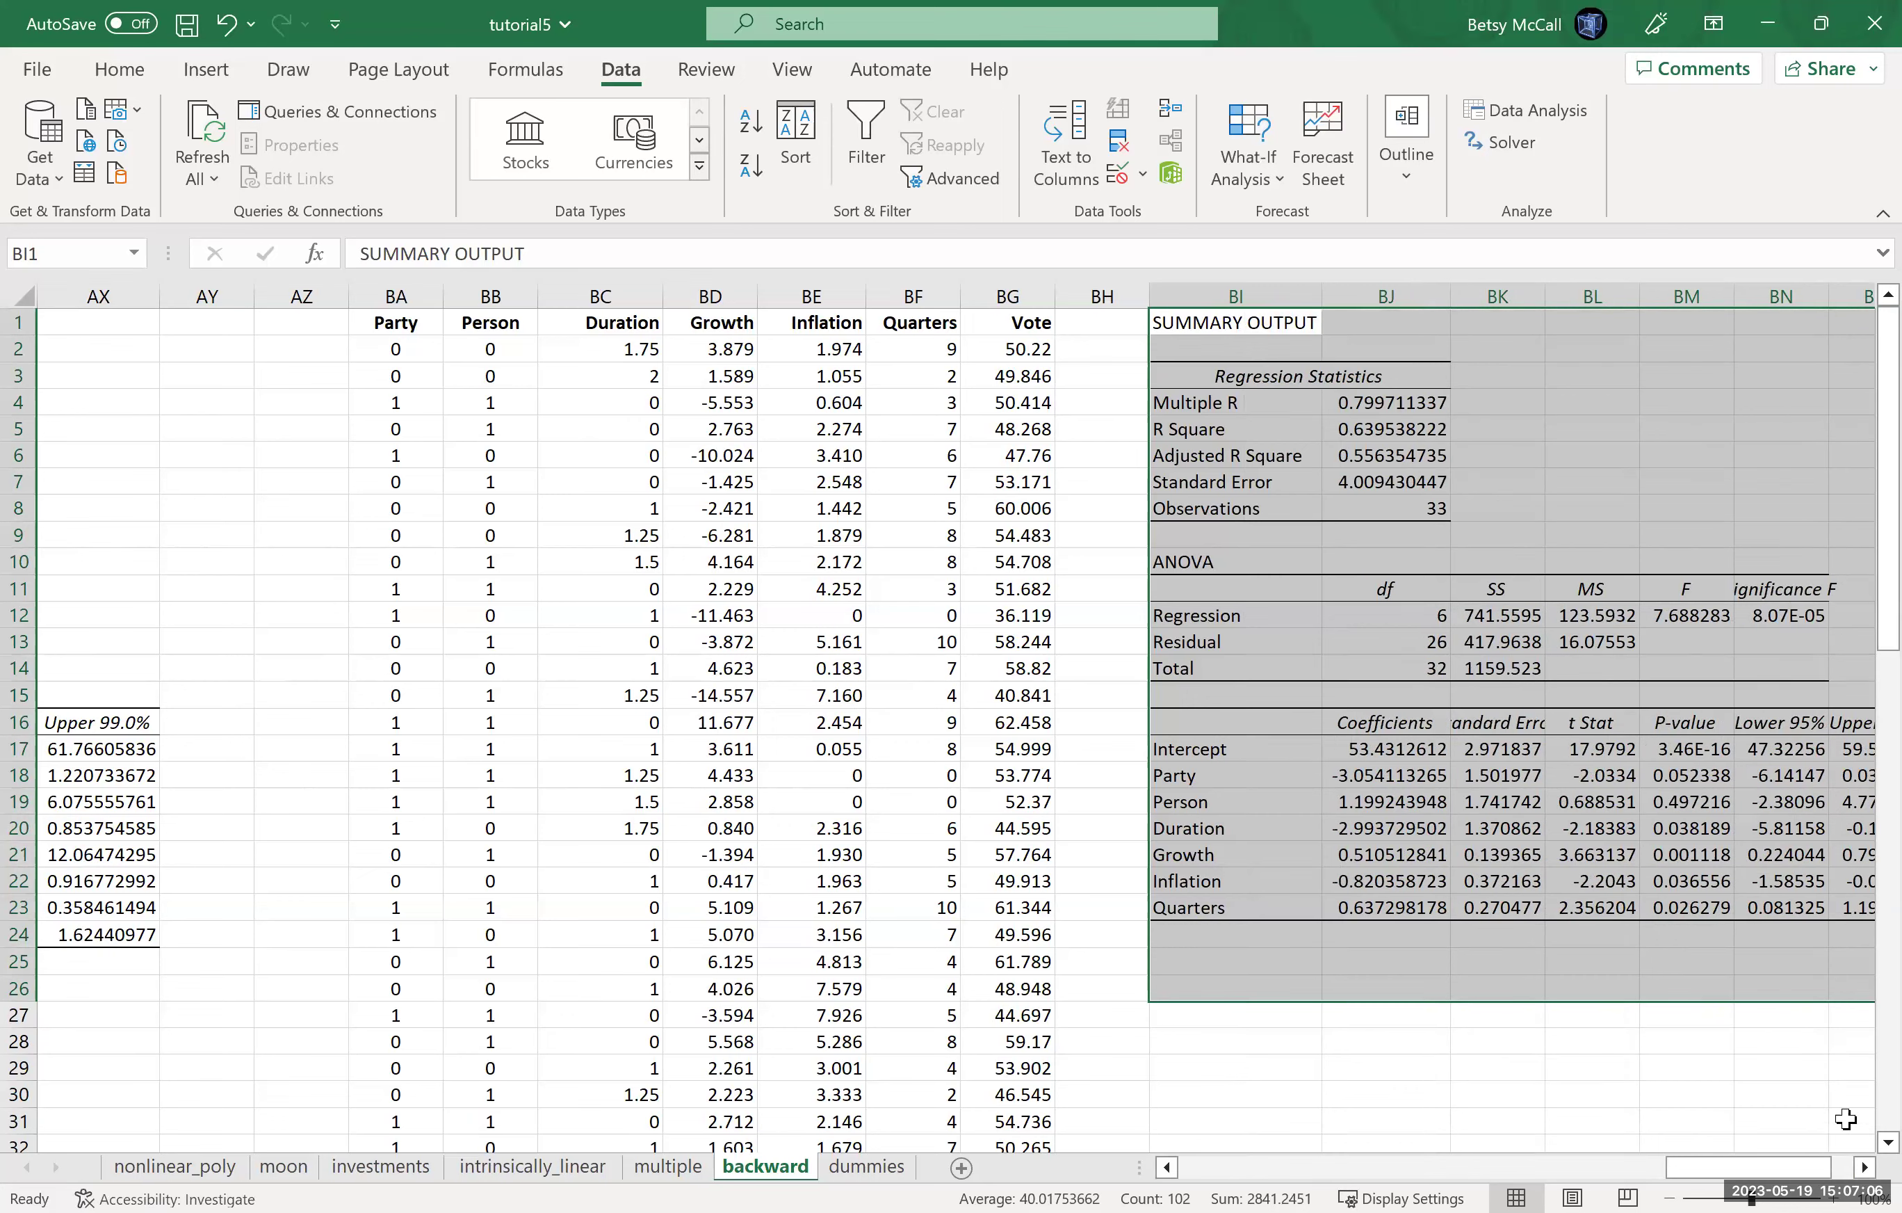
click(1865, 1167)
click(1864, 1167)
click(1864, 1167)
click(1865, 1167)
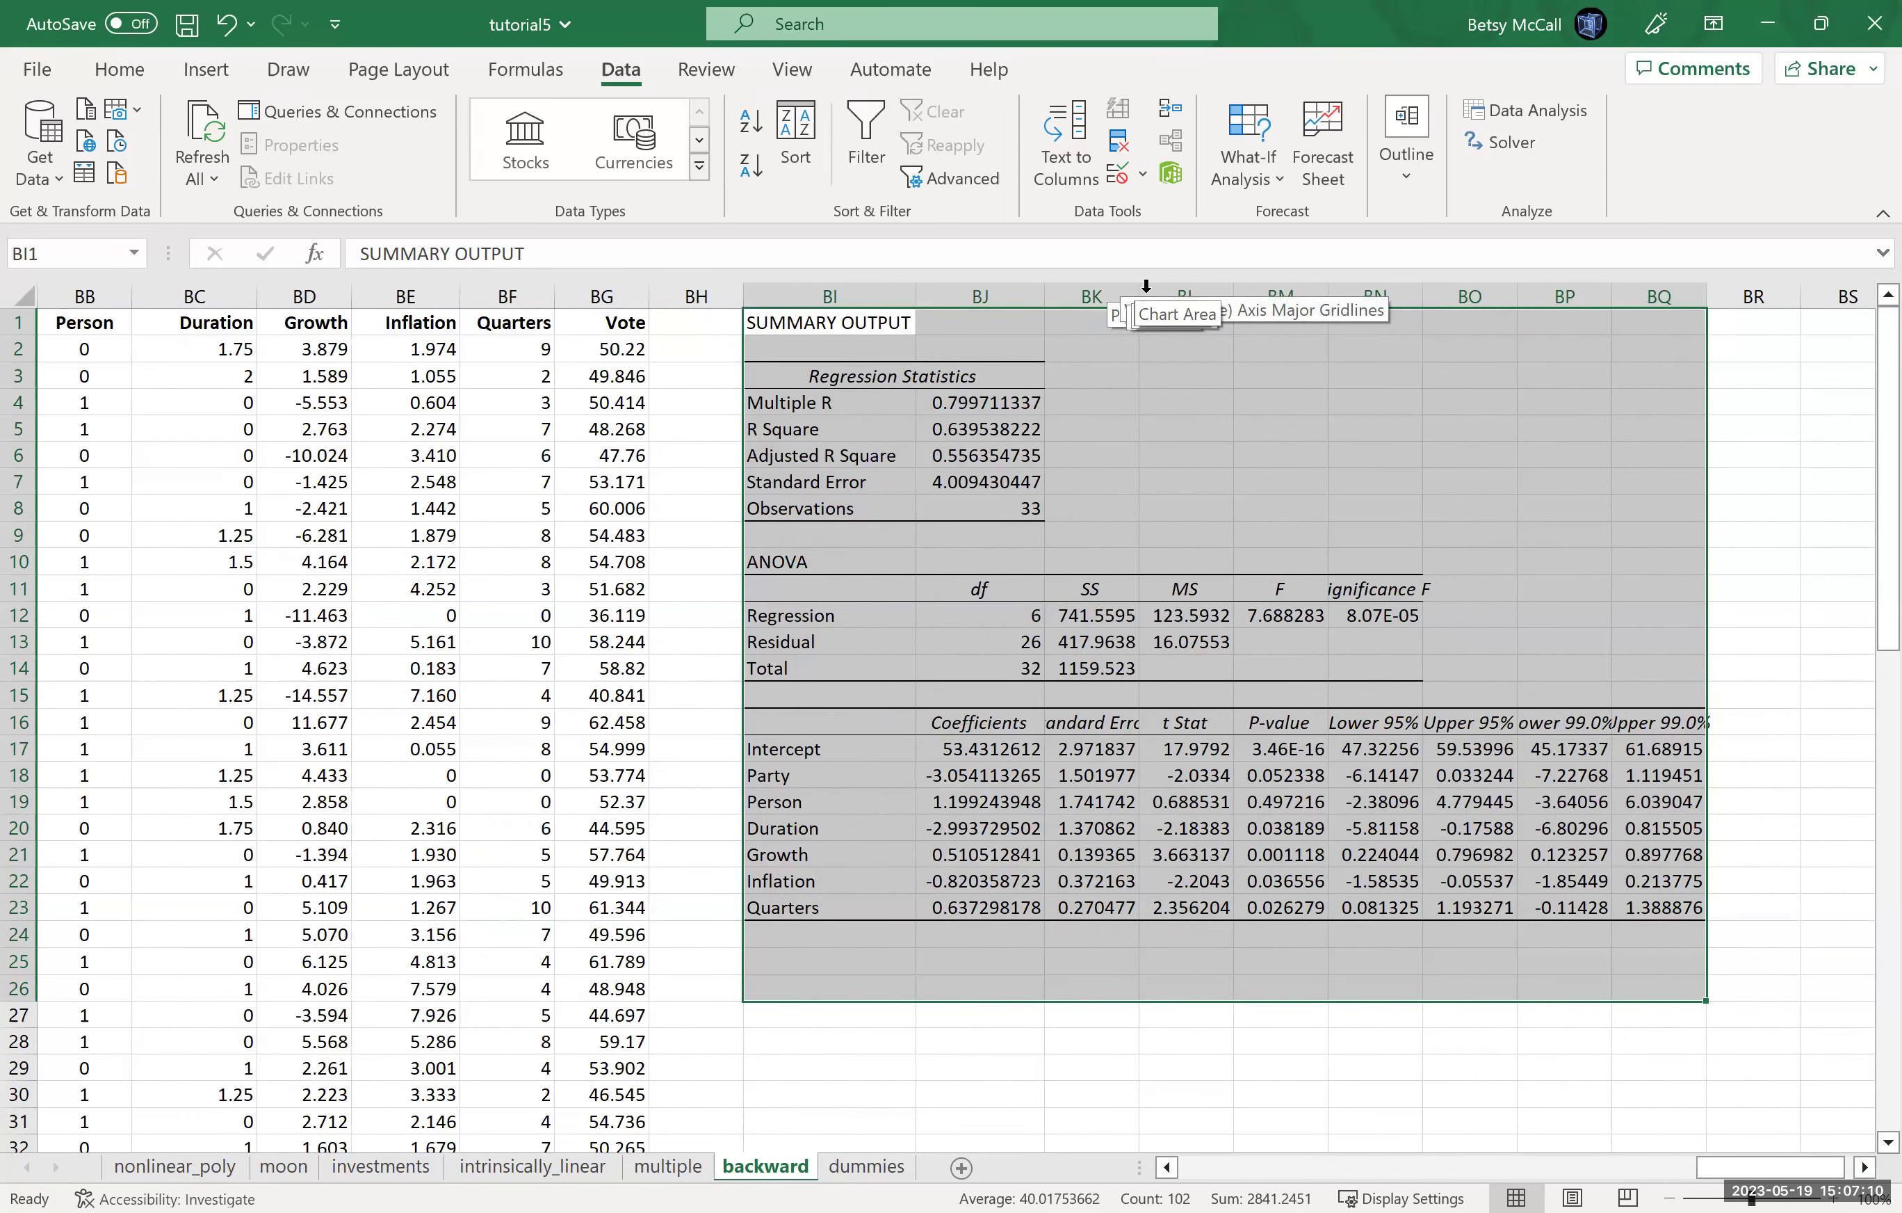
double_click(1139, 296)
double_click(1276, 296)
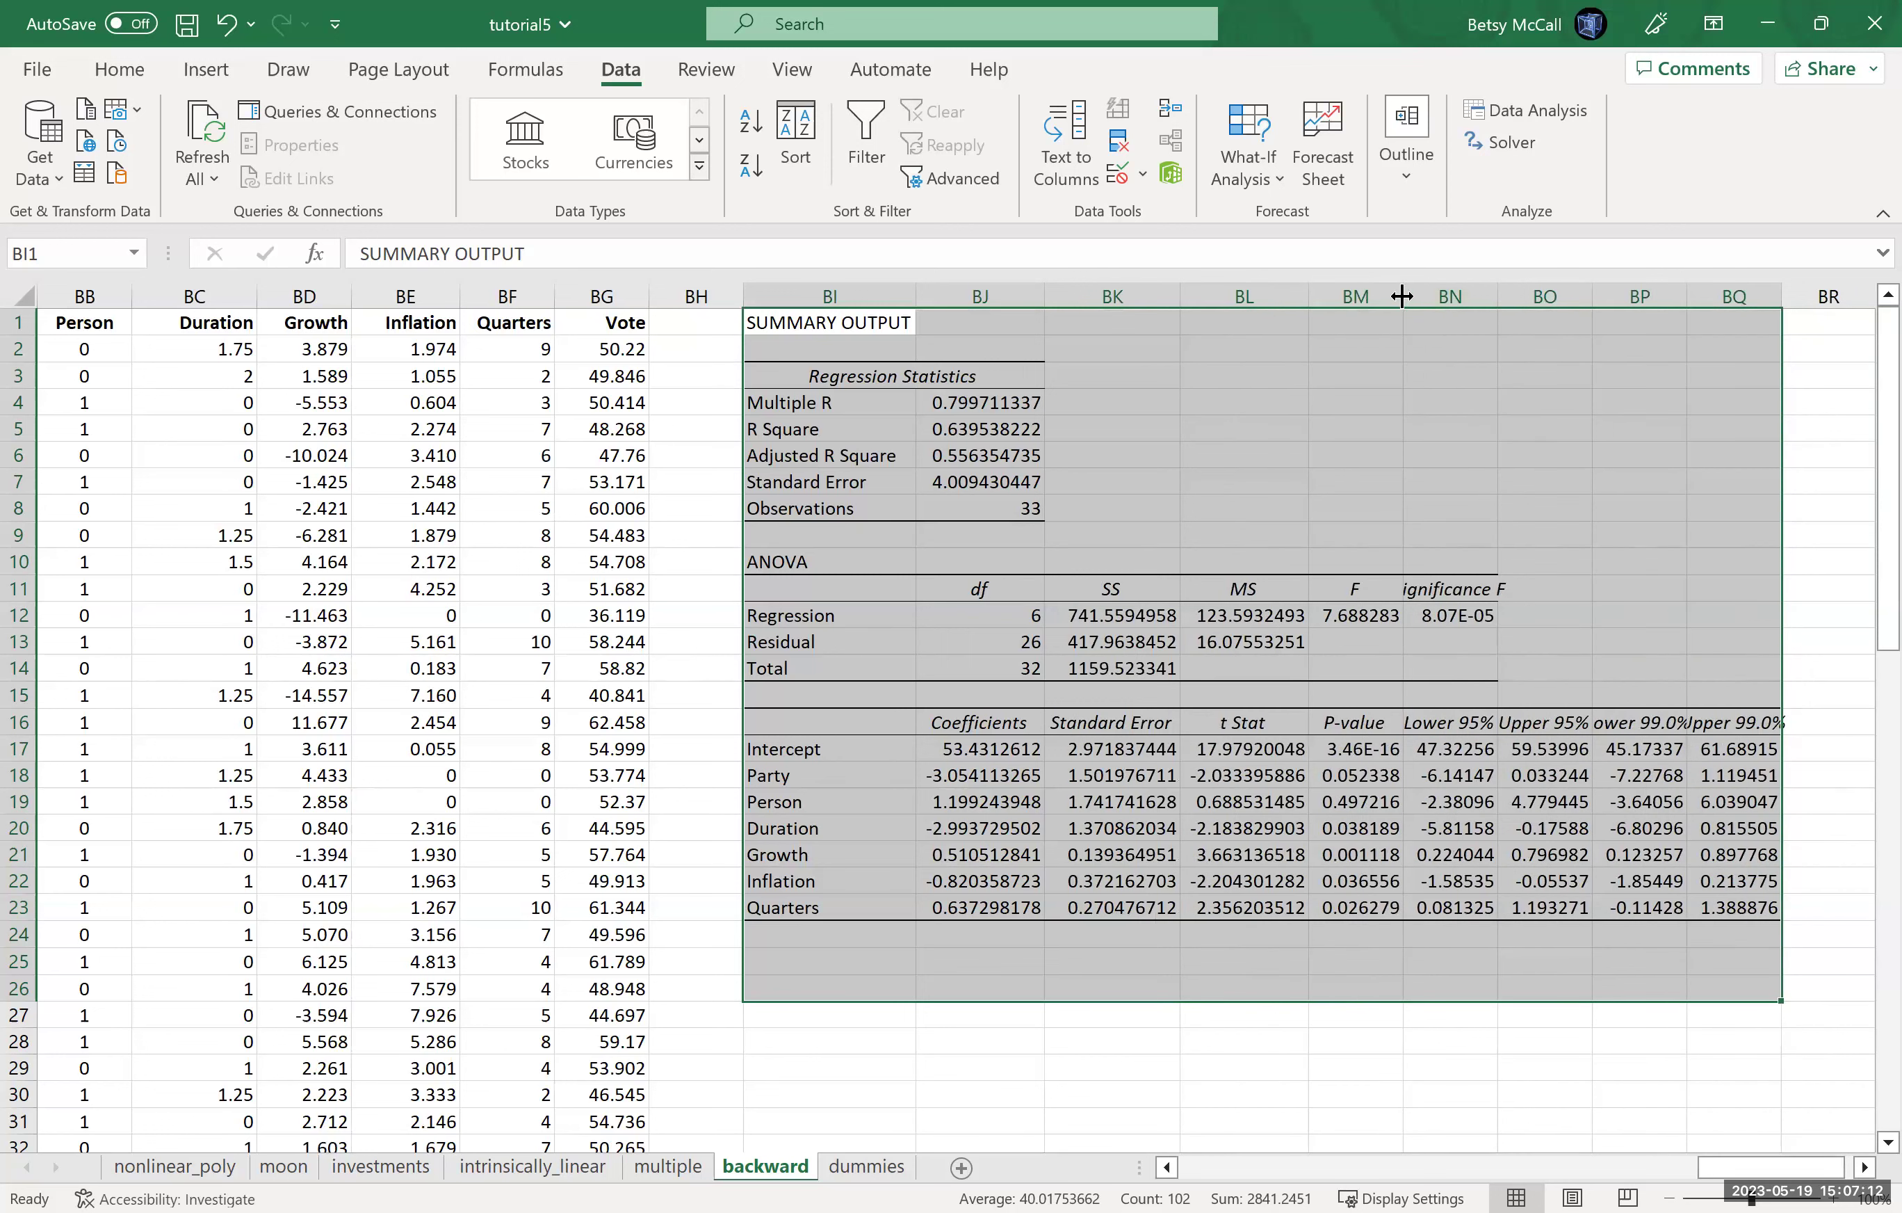
double_click(1409, 295)
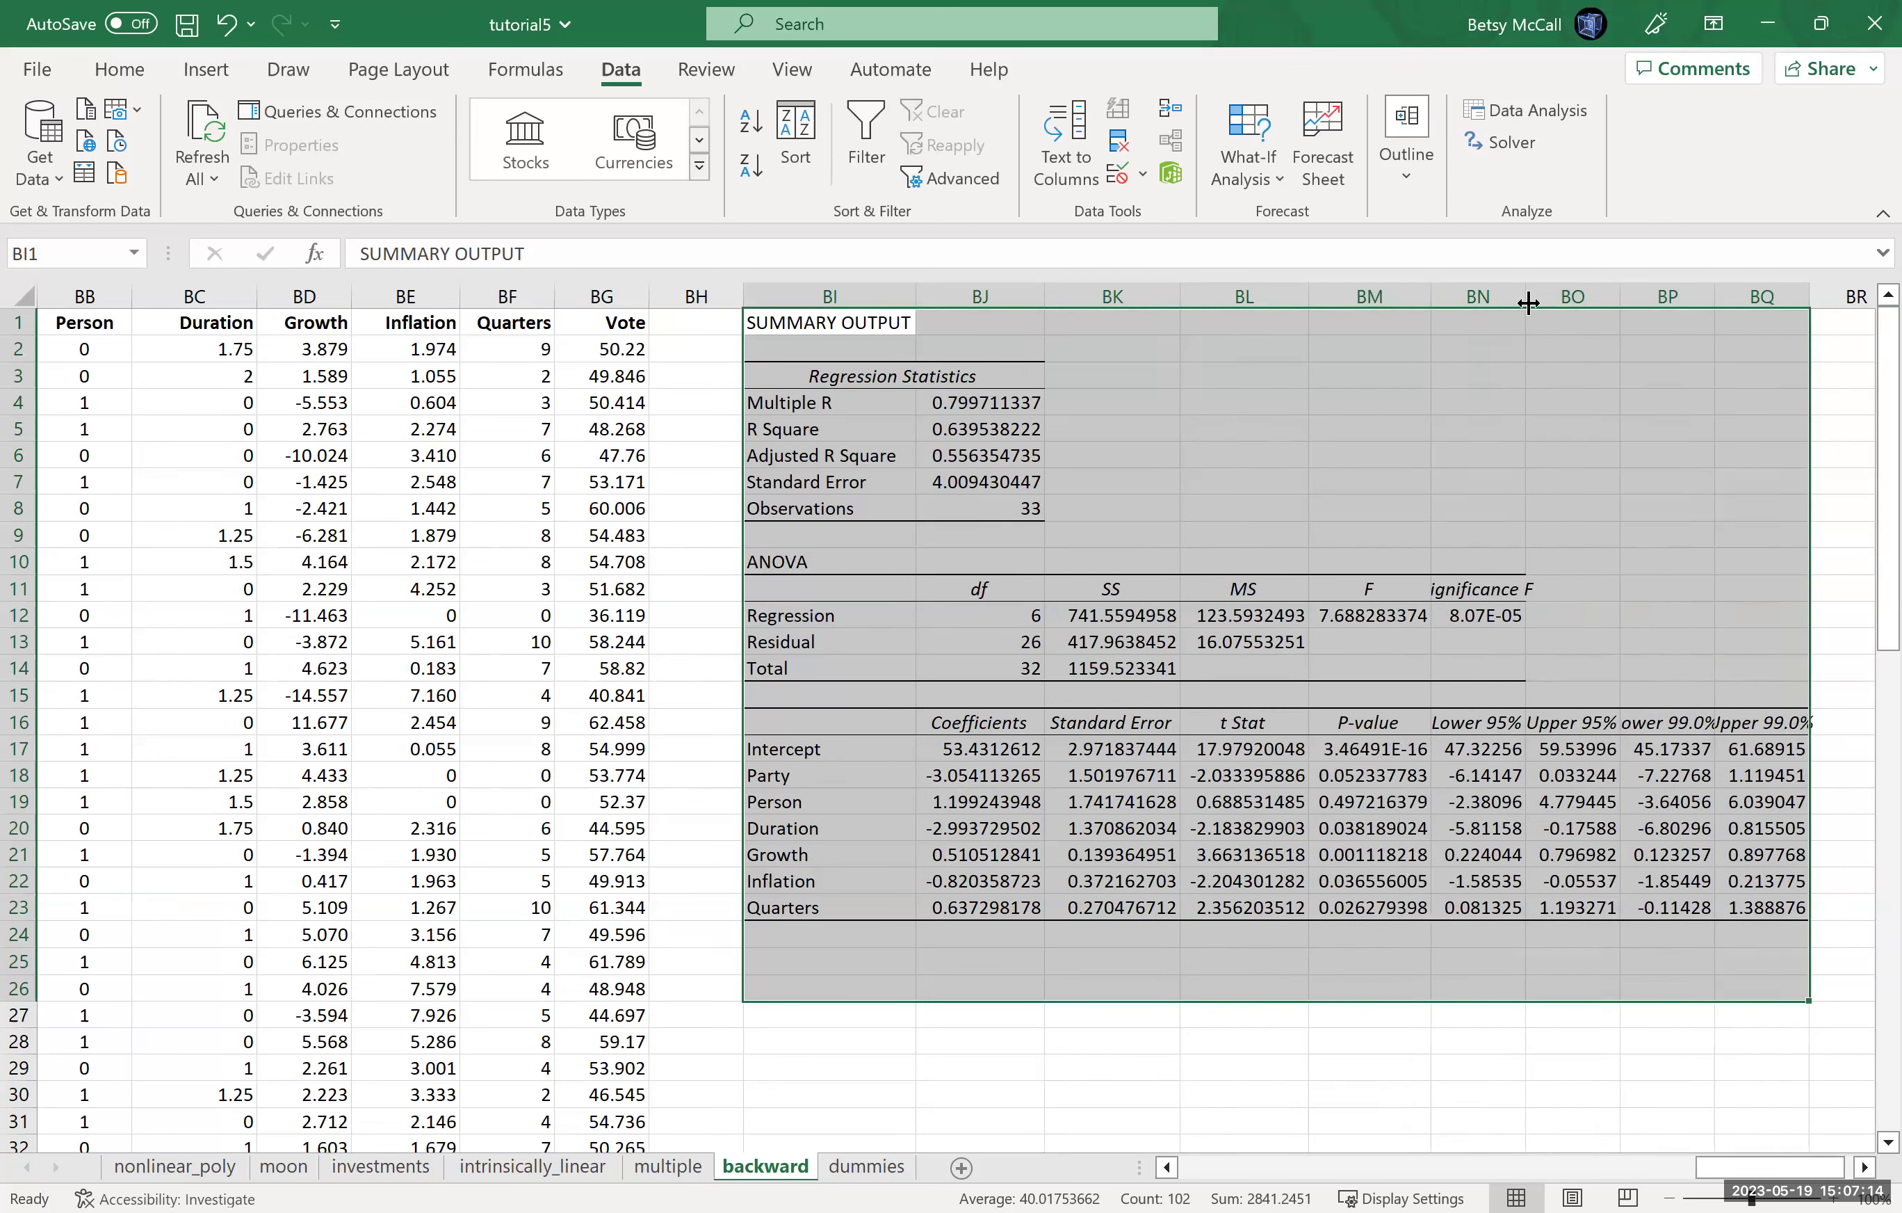
double_click(1528, 301)
double_click(1656, 298)
double_click(1783, 298)
click(1865, 1168)
click(1865, 1168)
double_click(1692, 298)
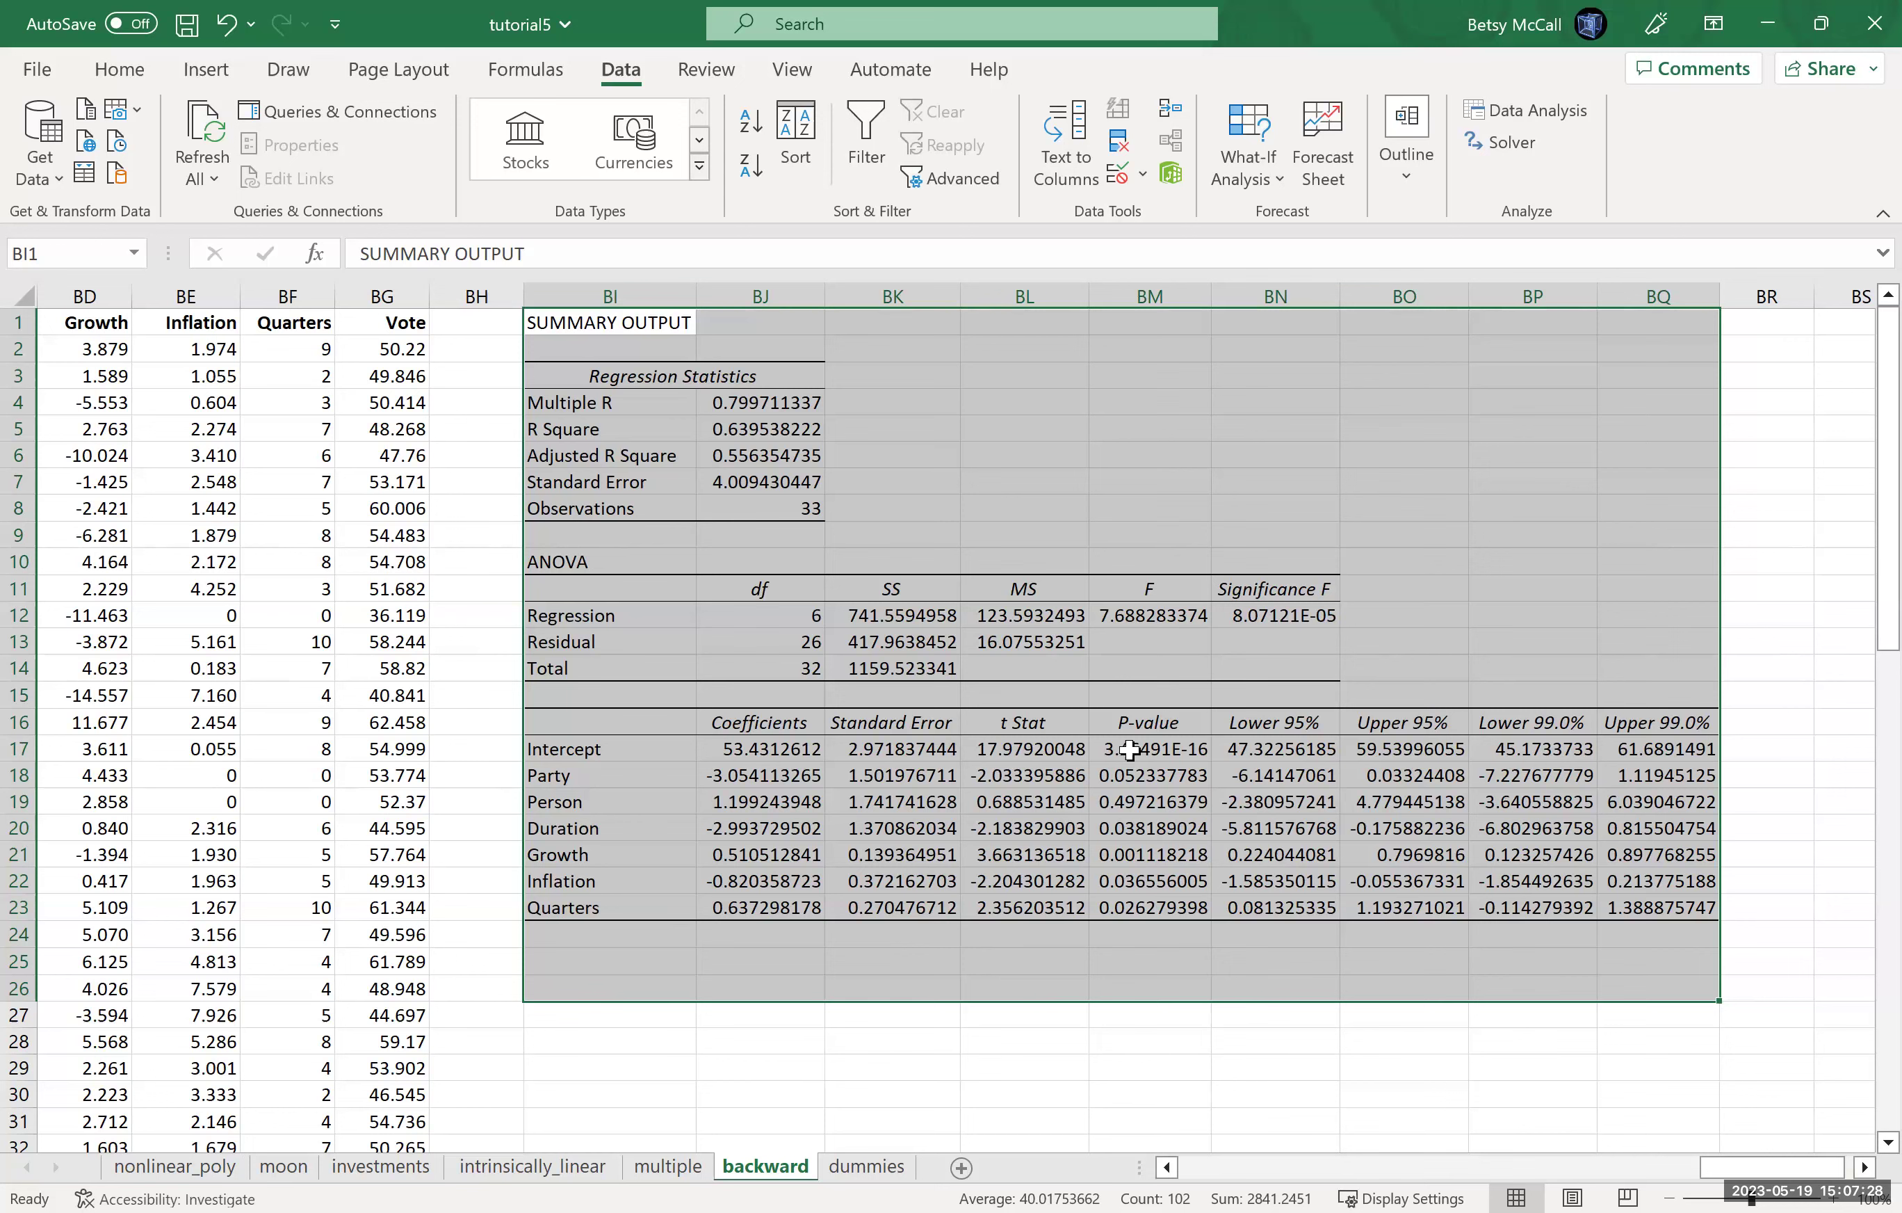
Highlight the Person variable's P-value in cell BM19 with yellow fill.
click(1129, 750)
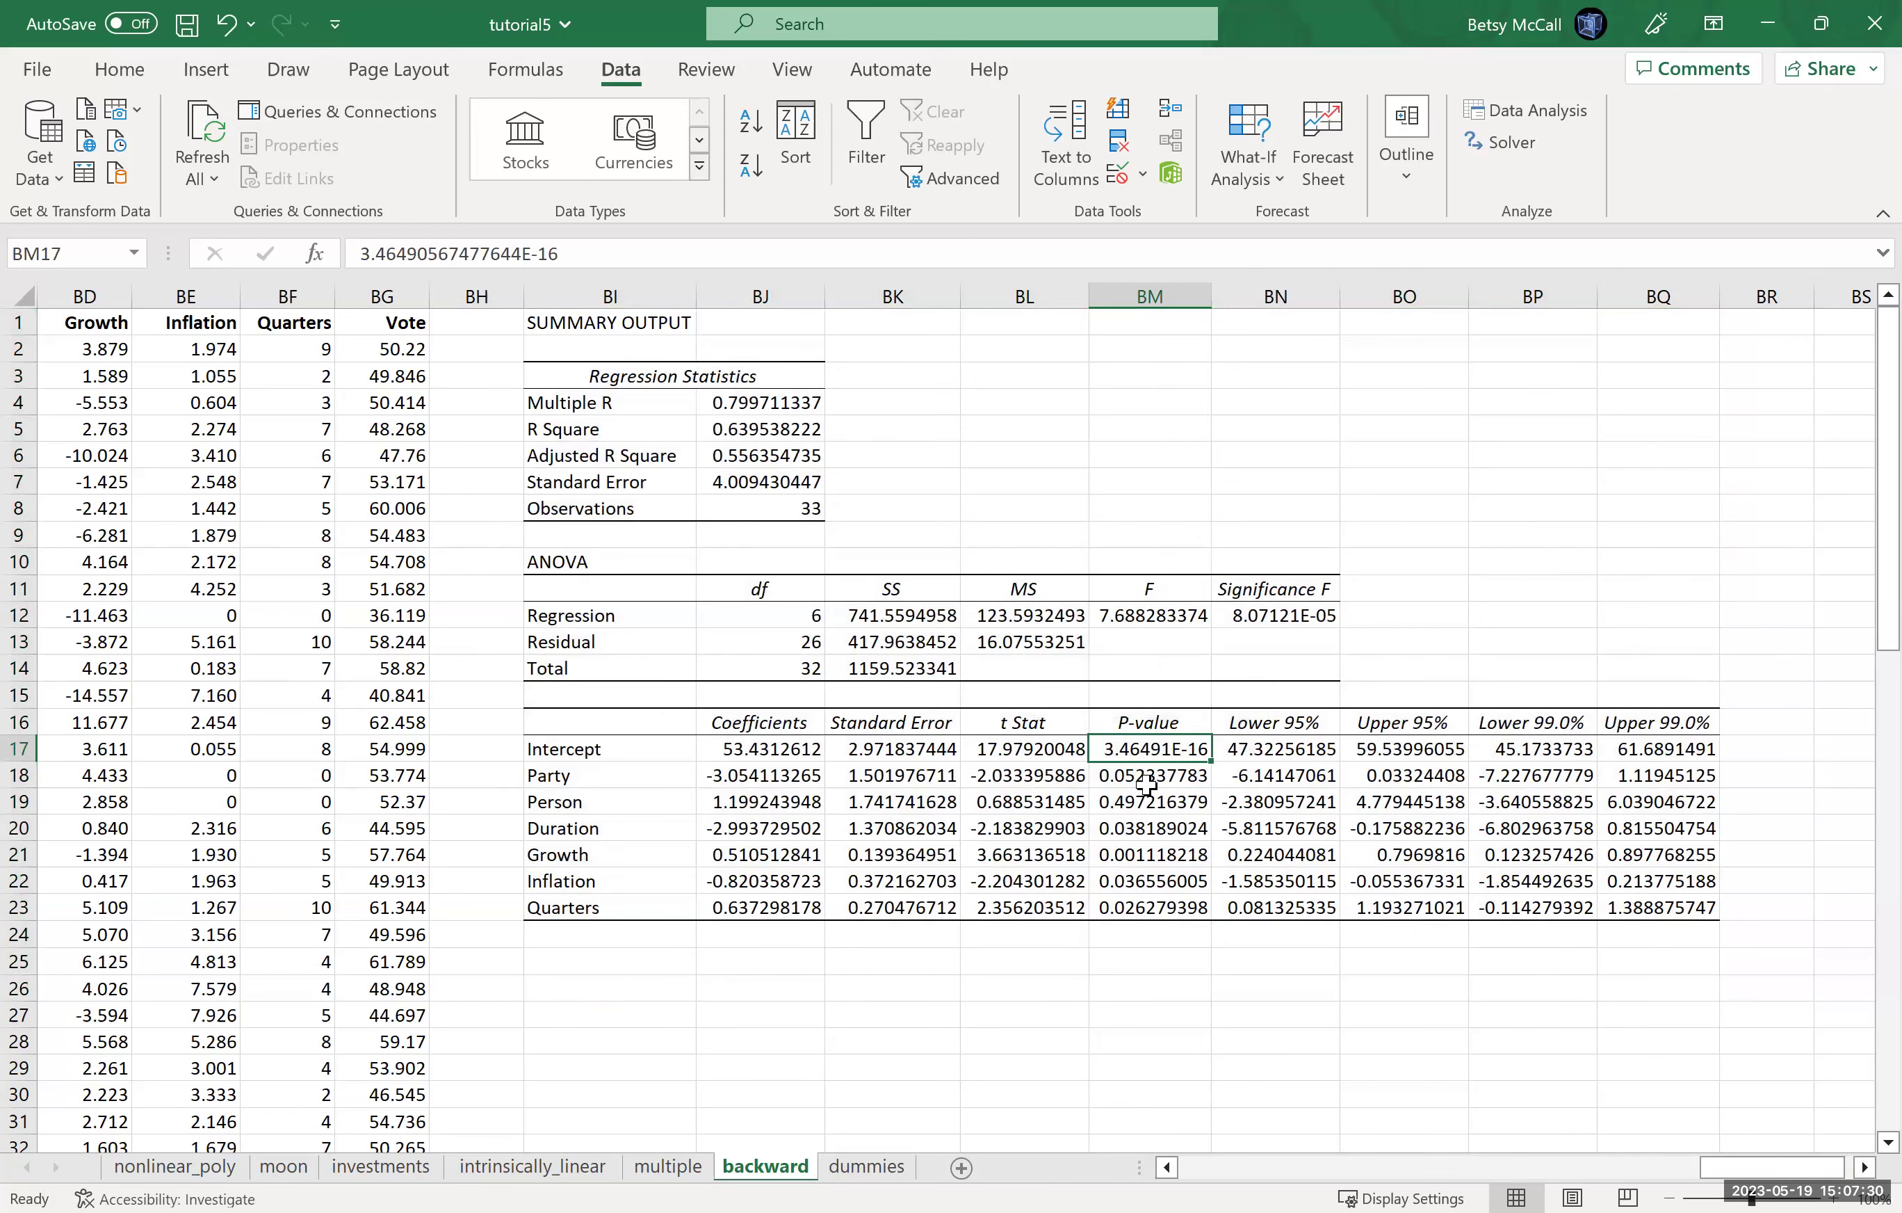
click(1149, 803)
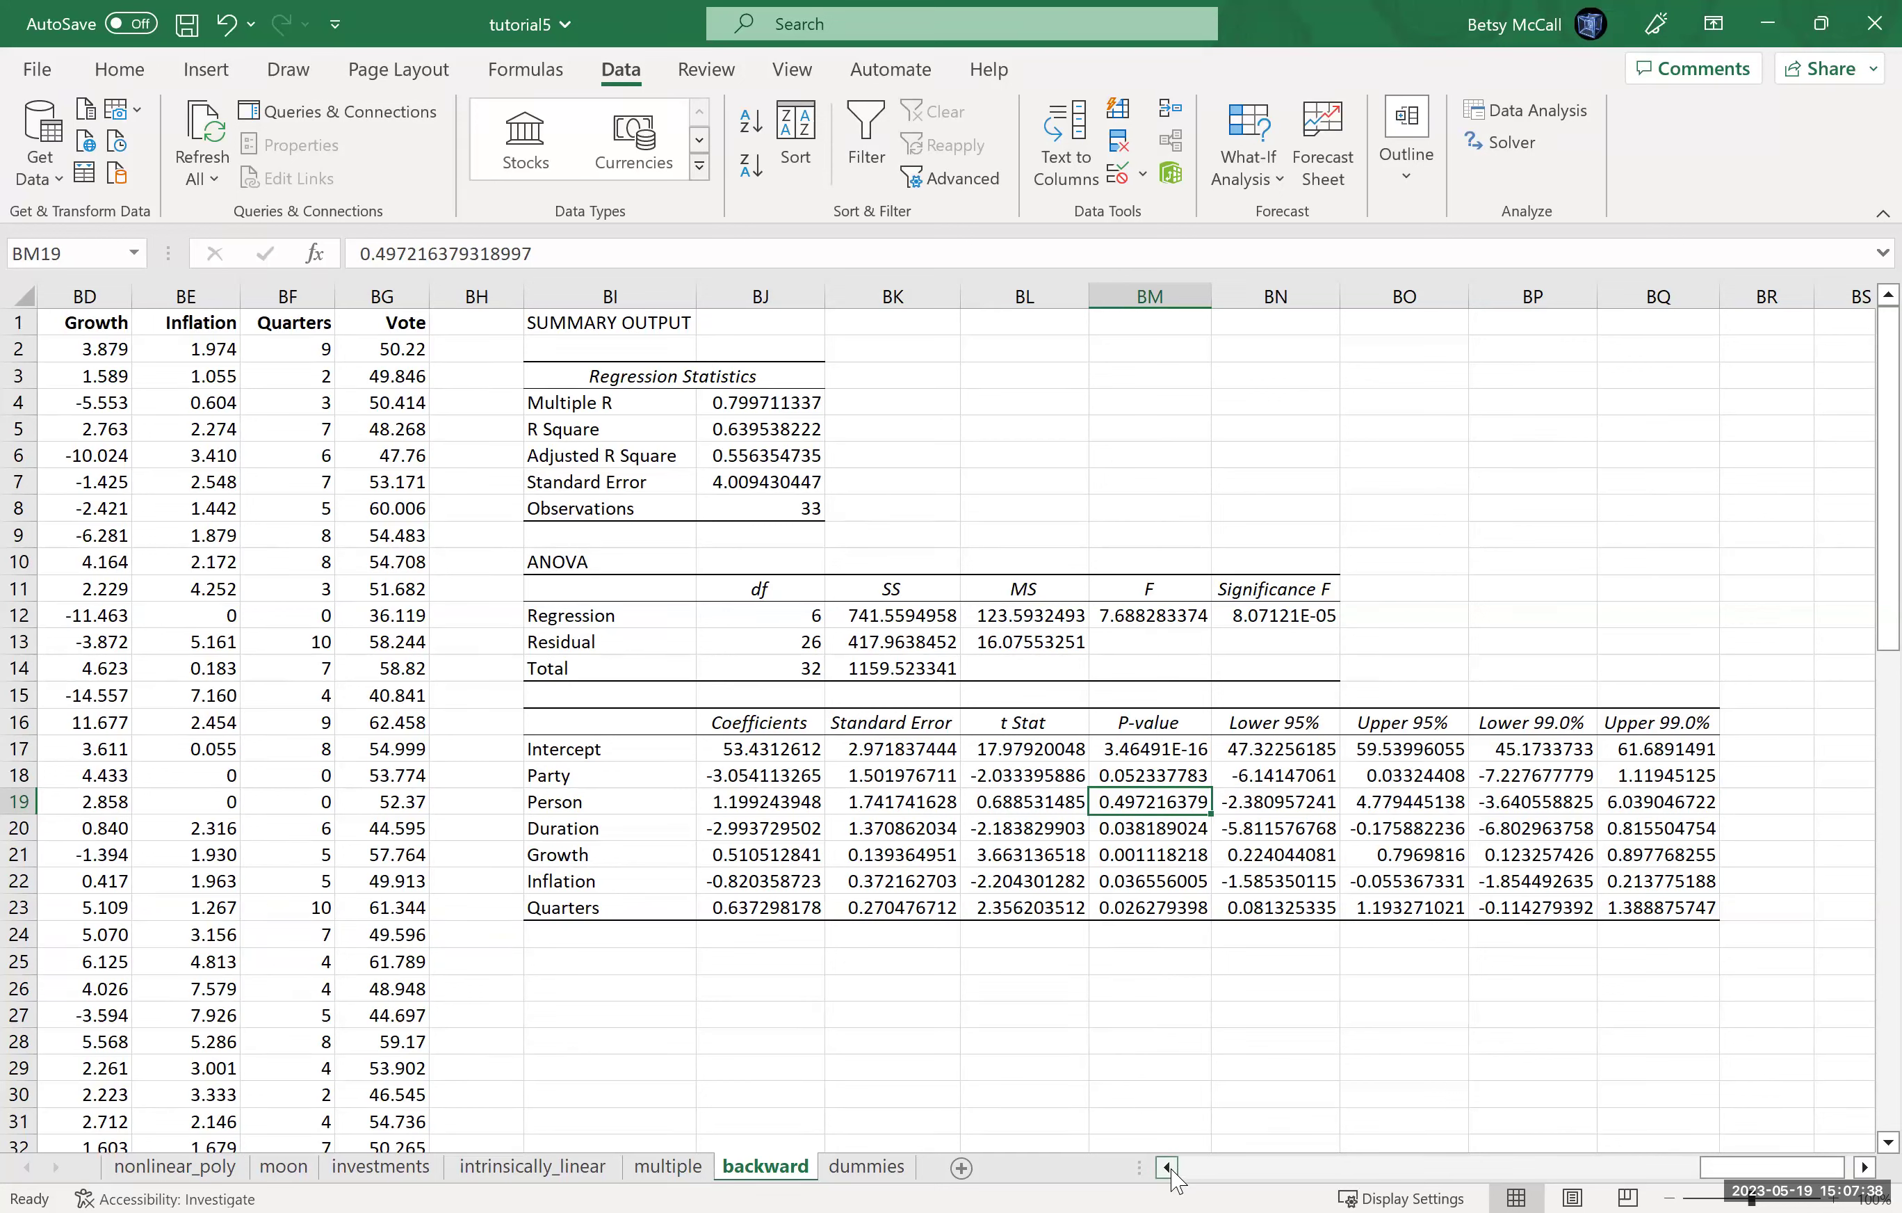
click(116, 74)
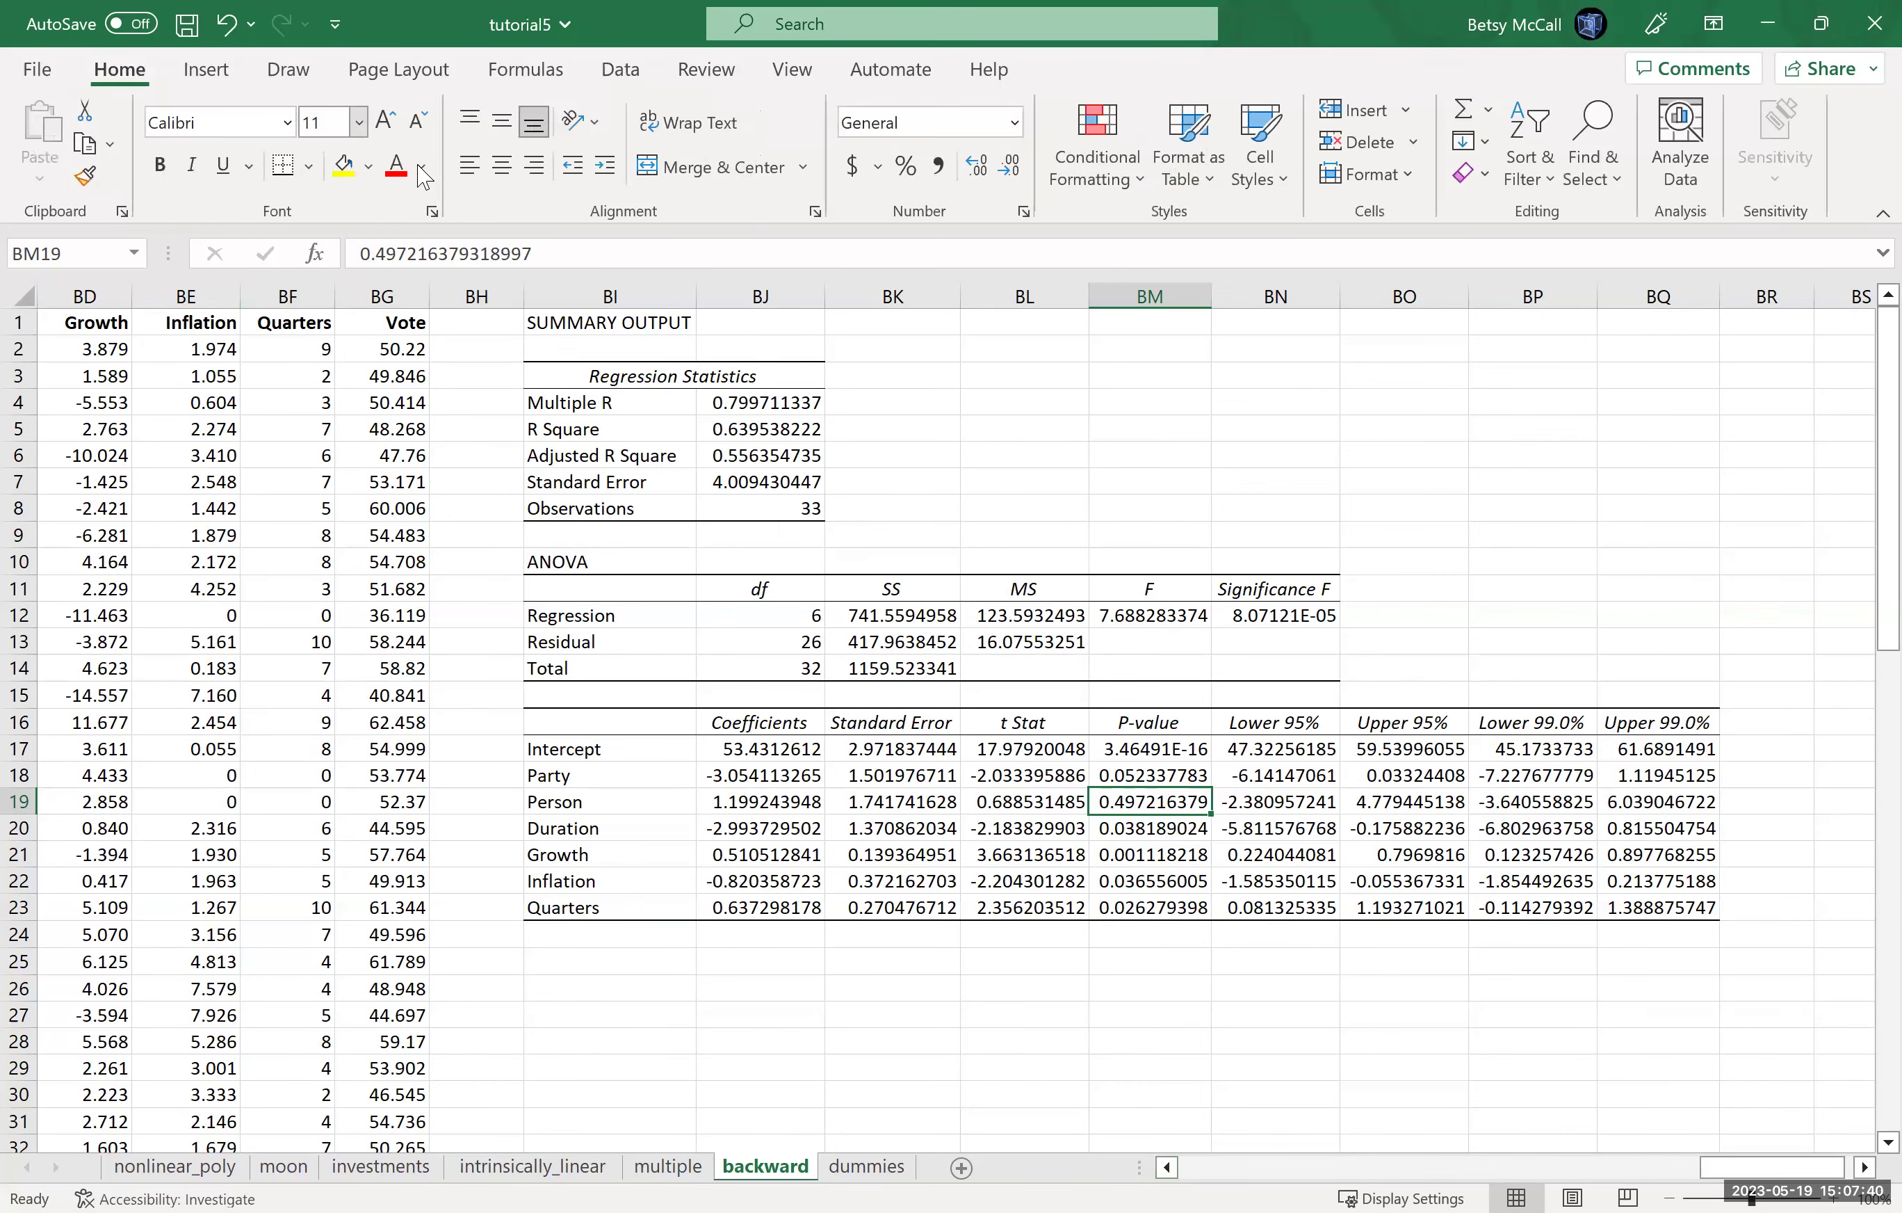
click(344, 166)
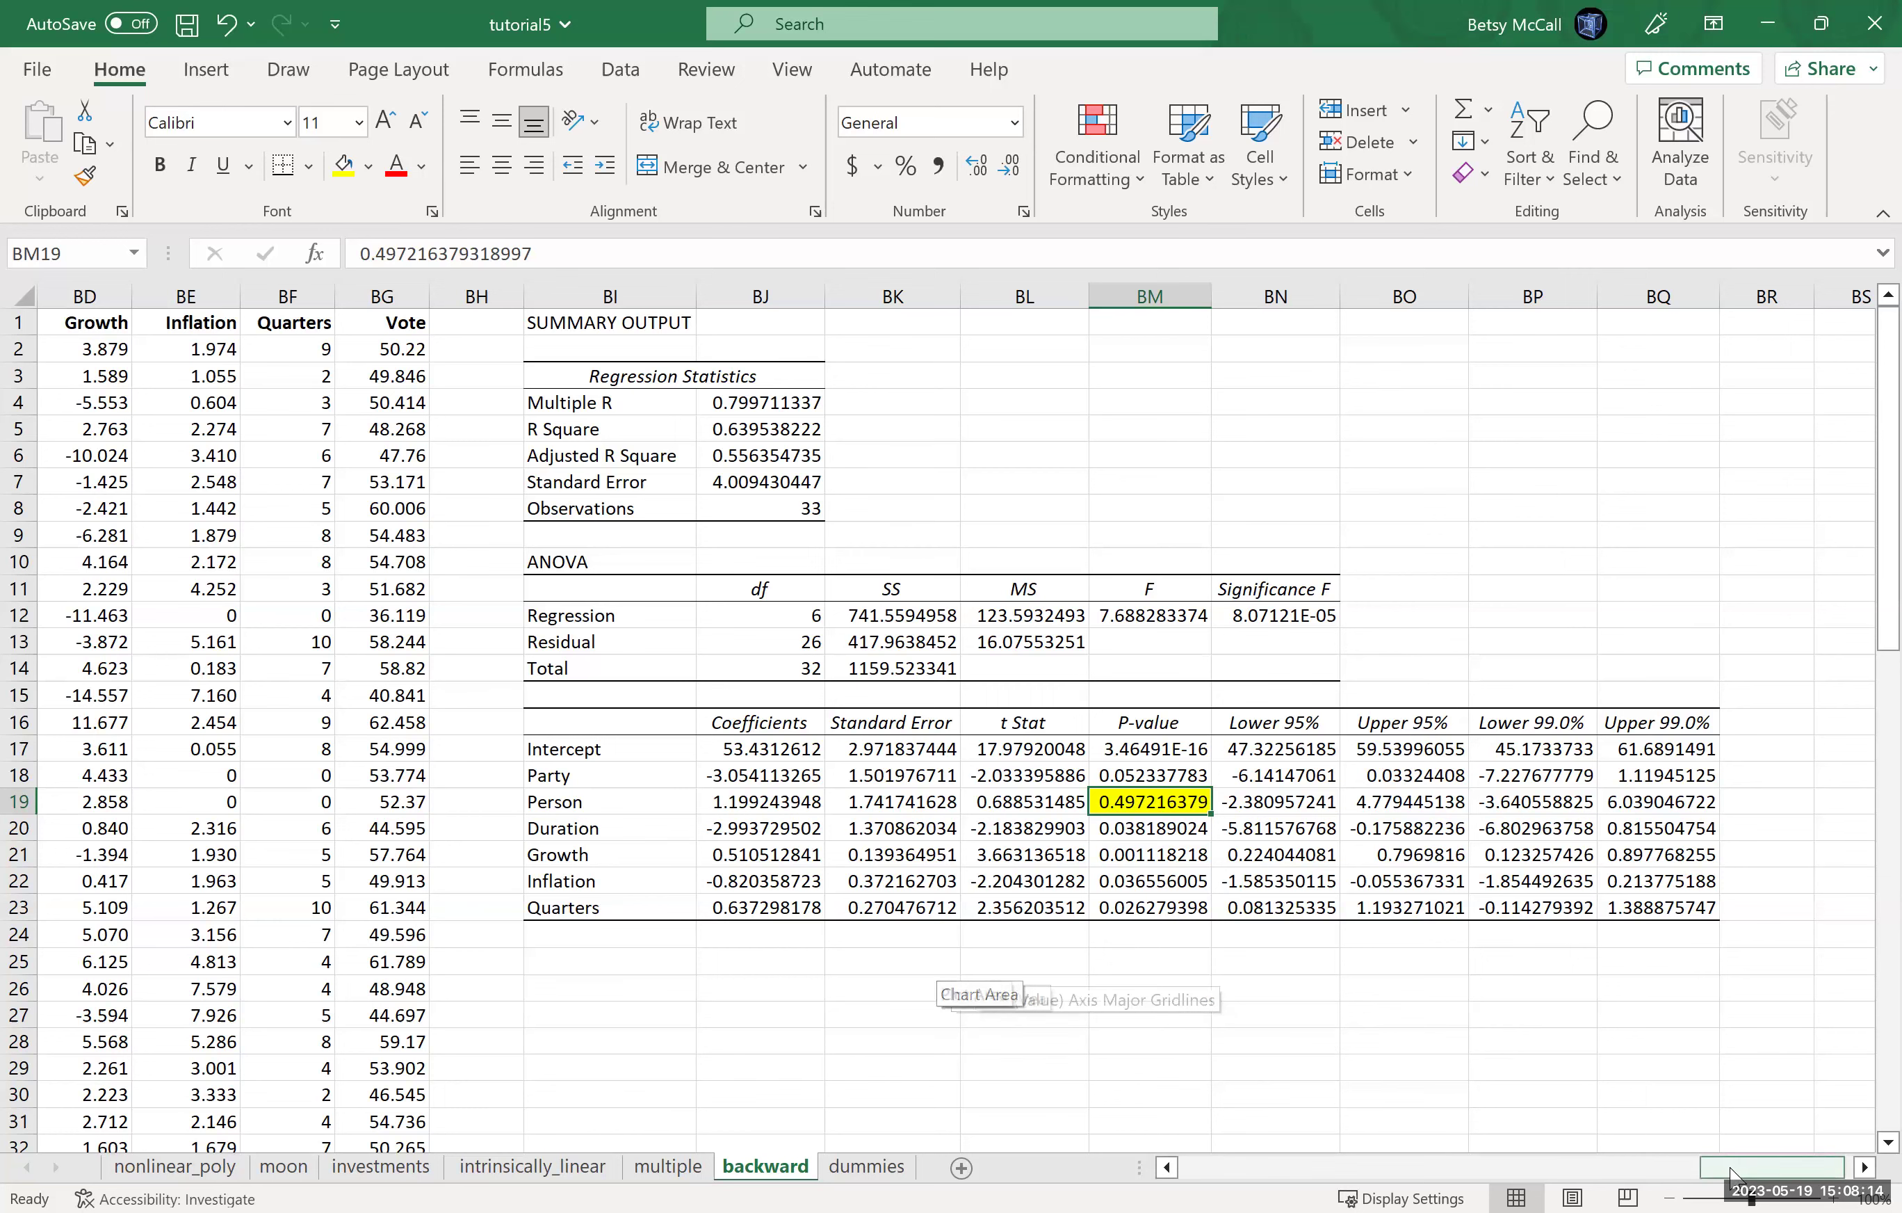
Copy columns BA through BG (Party to Vote) and paste them starting at cell BS1, beyond the third regression output.
scroll(768, 463, left, 3)
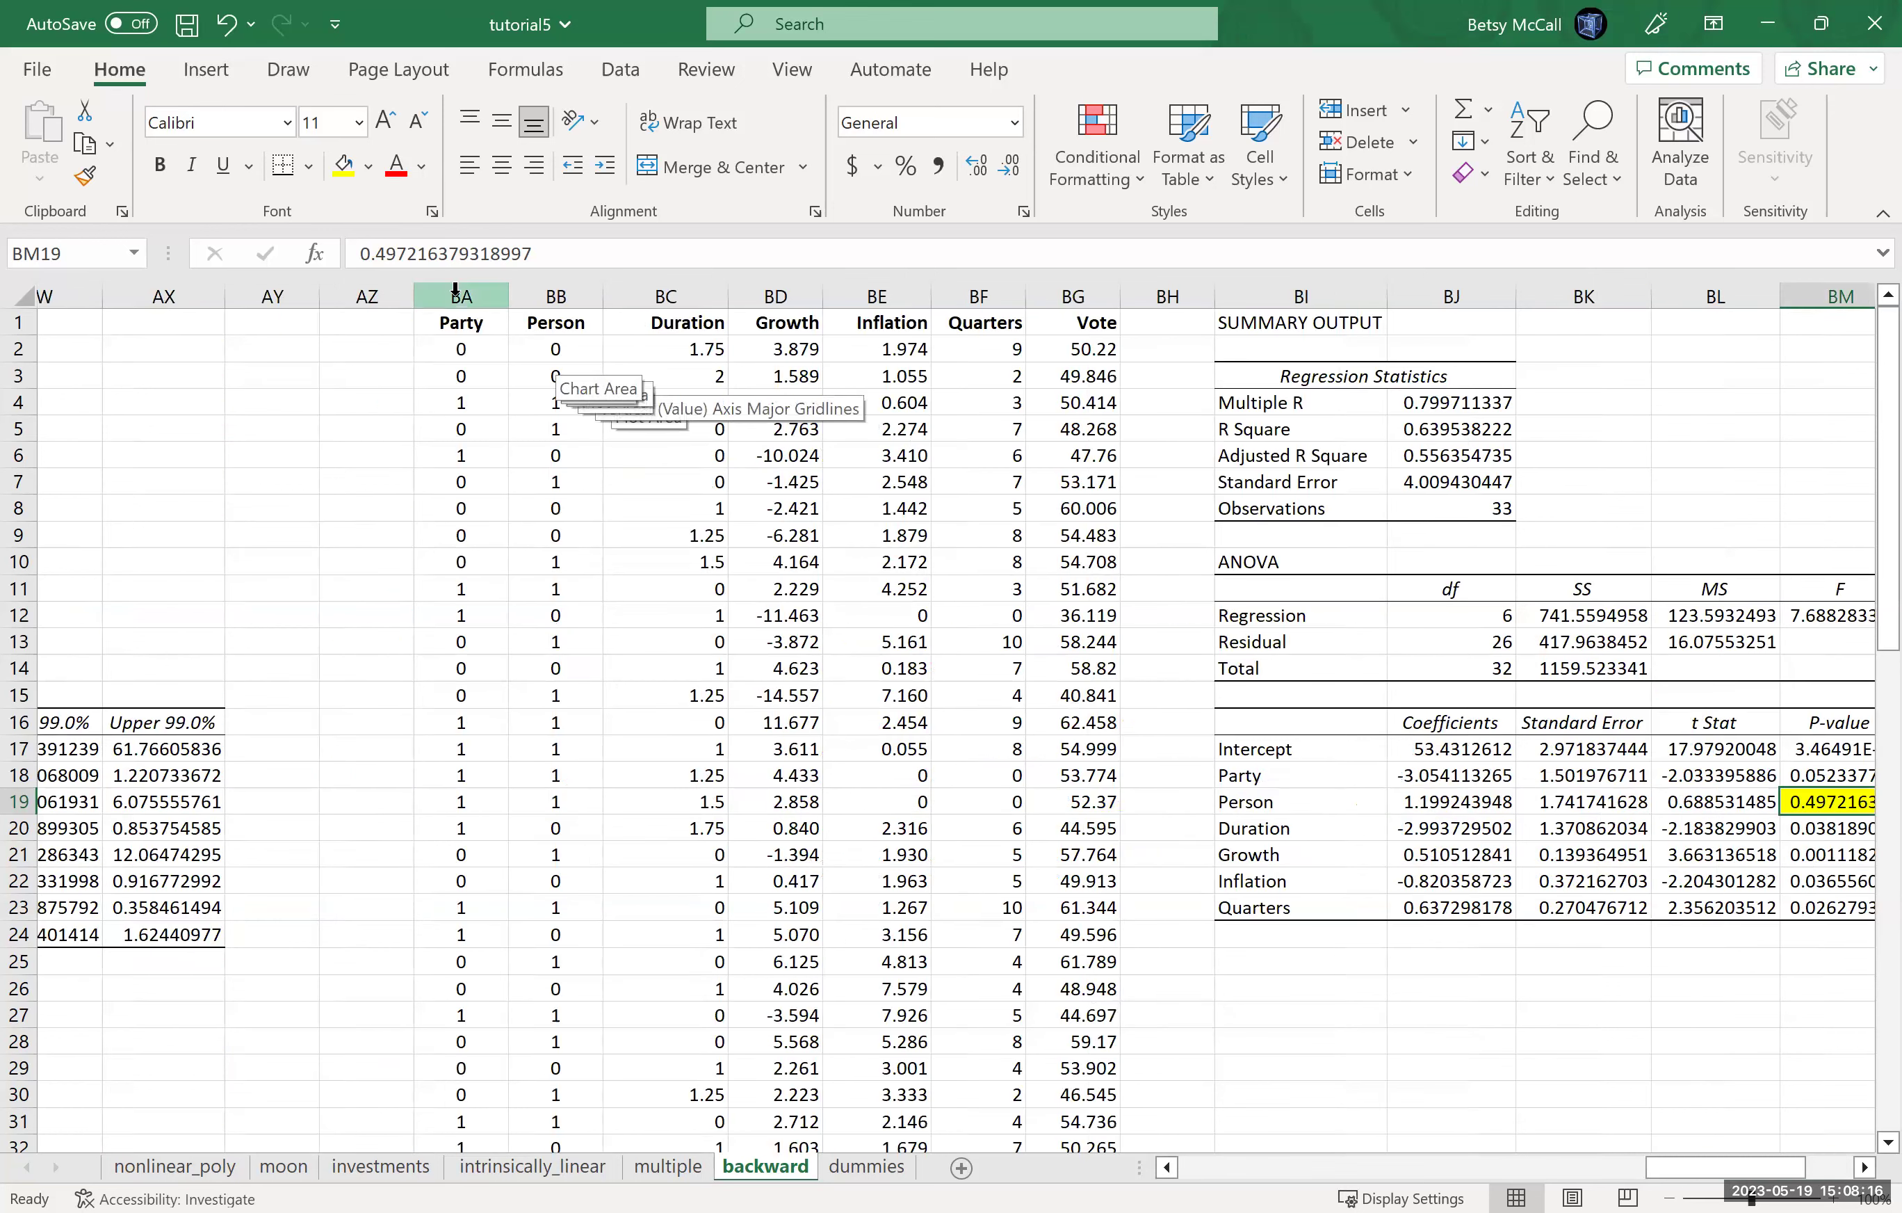
mouse_move(455, 290)
mouse_down()
mouse_move(1043, 283)
mouse_move(1051, 336)
mouse_up()
key(ctrl+c)
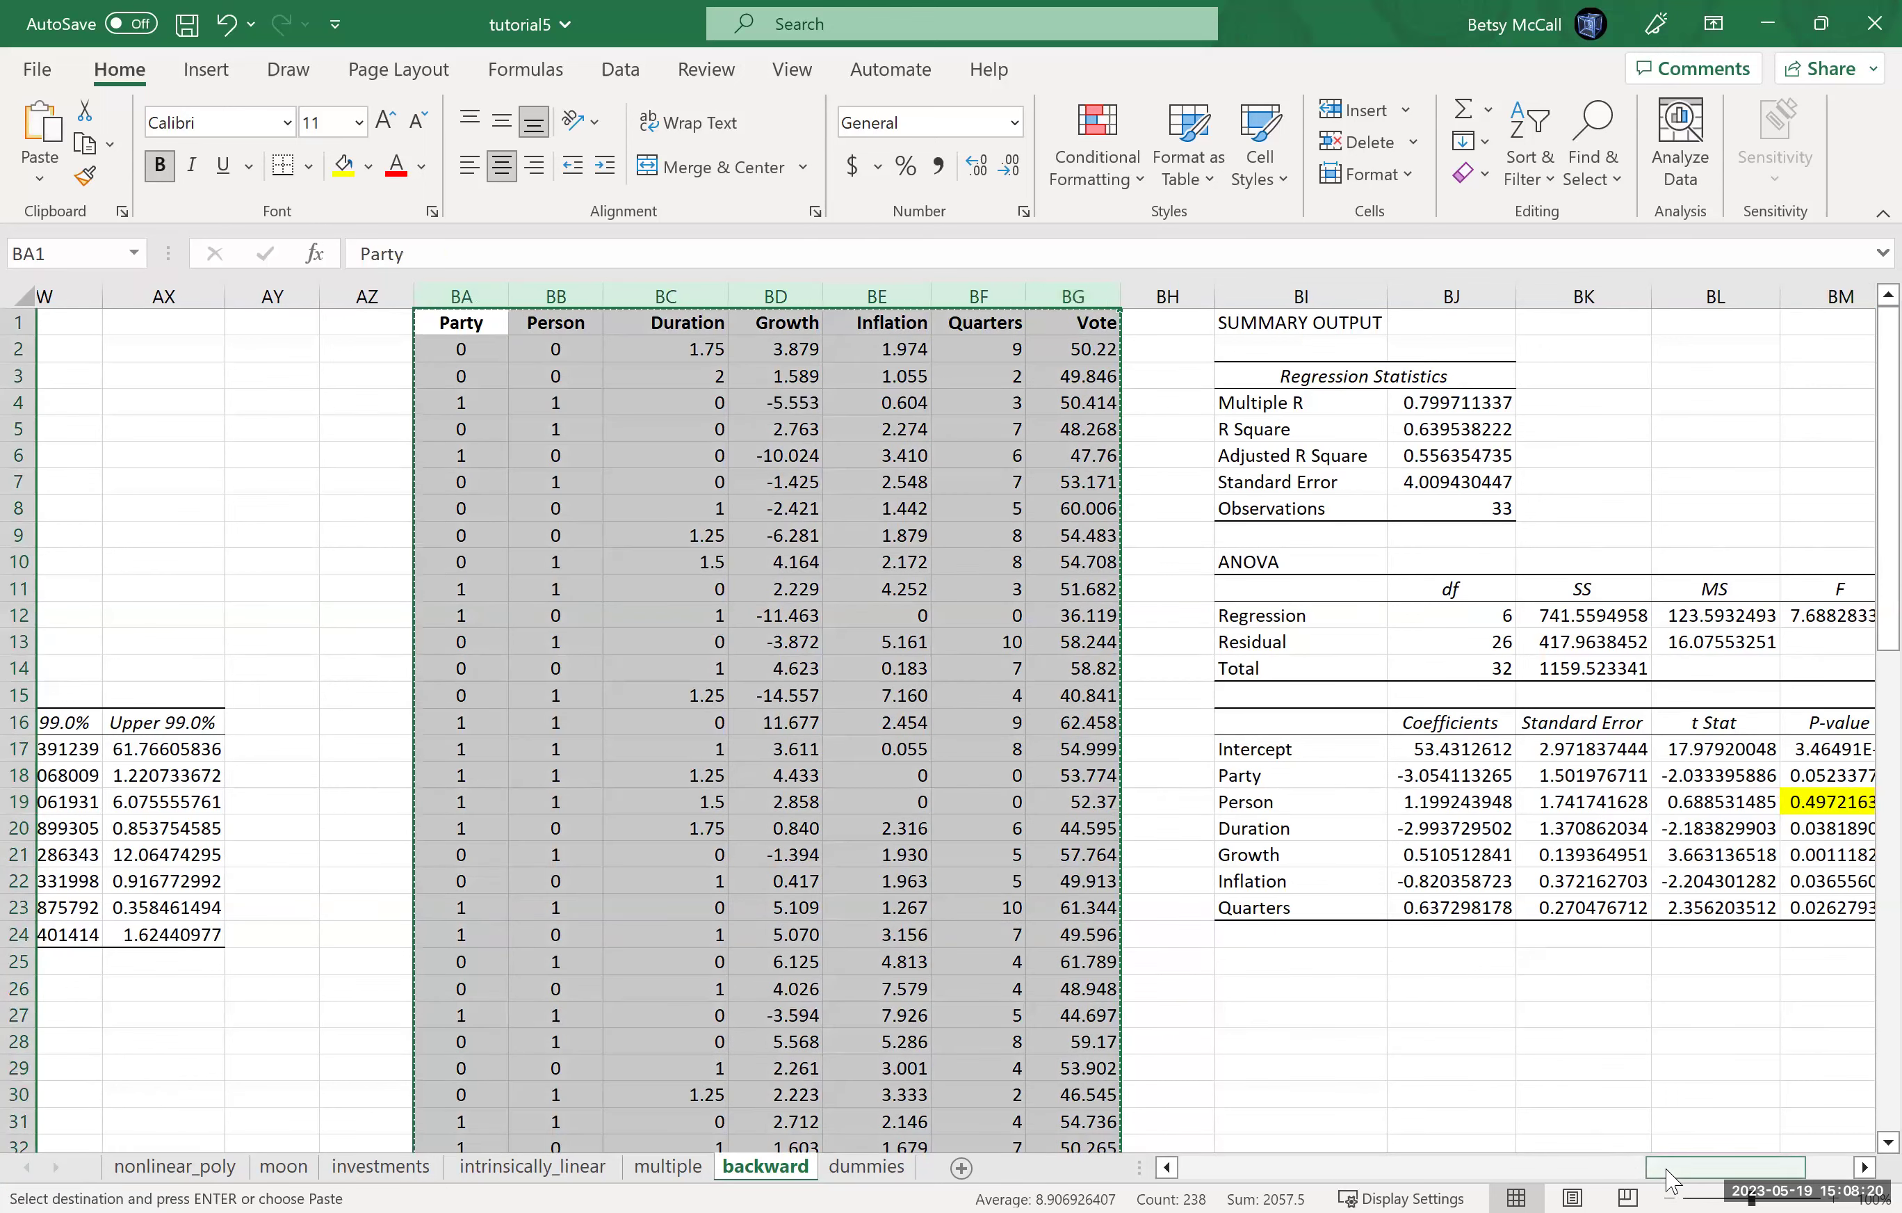
click(1841, 1158)
click(1860, 1168)
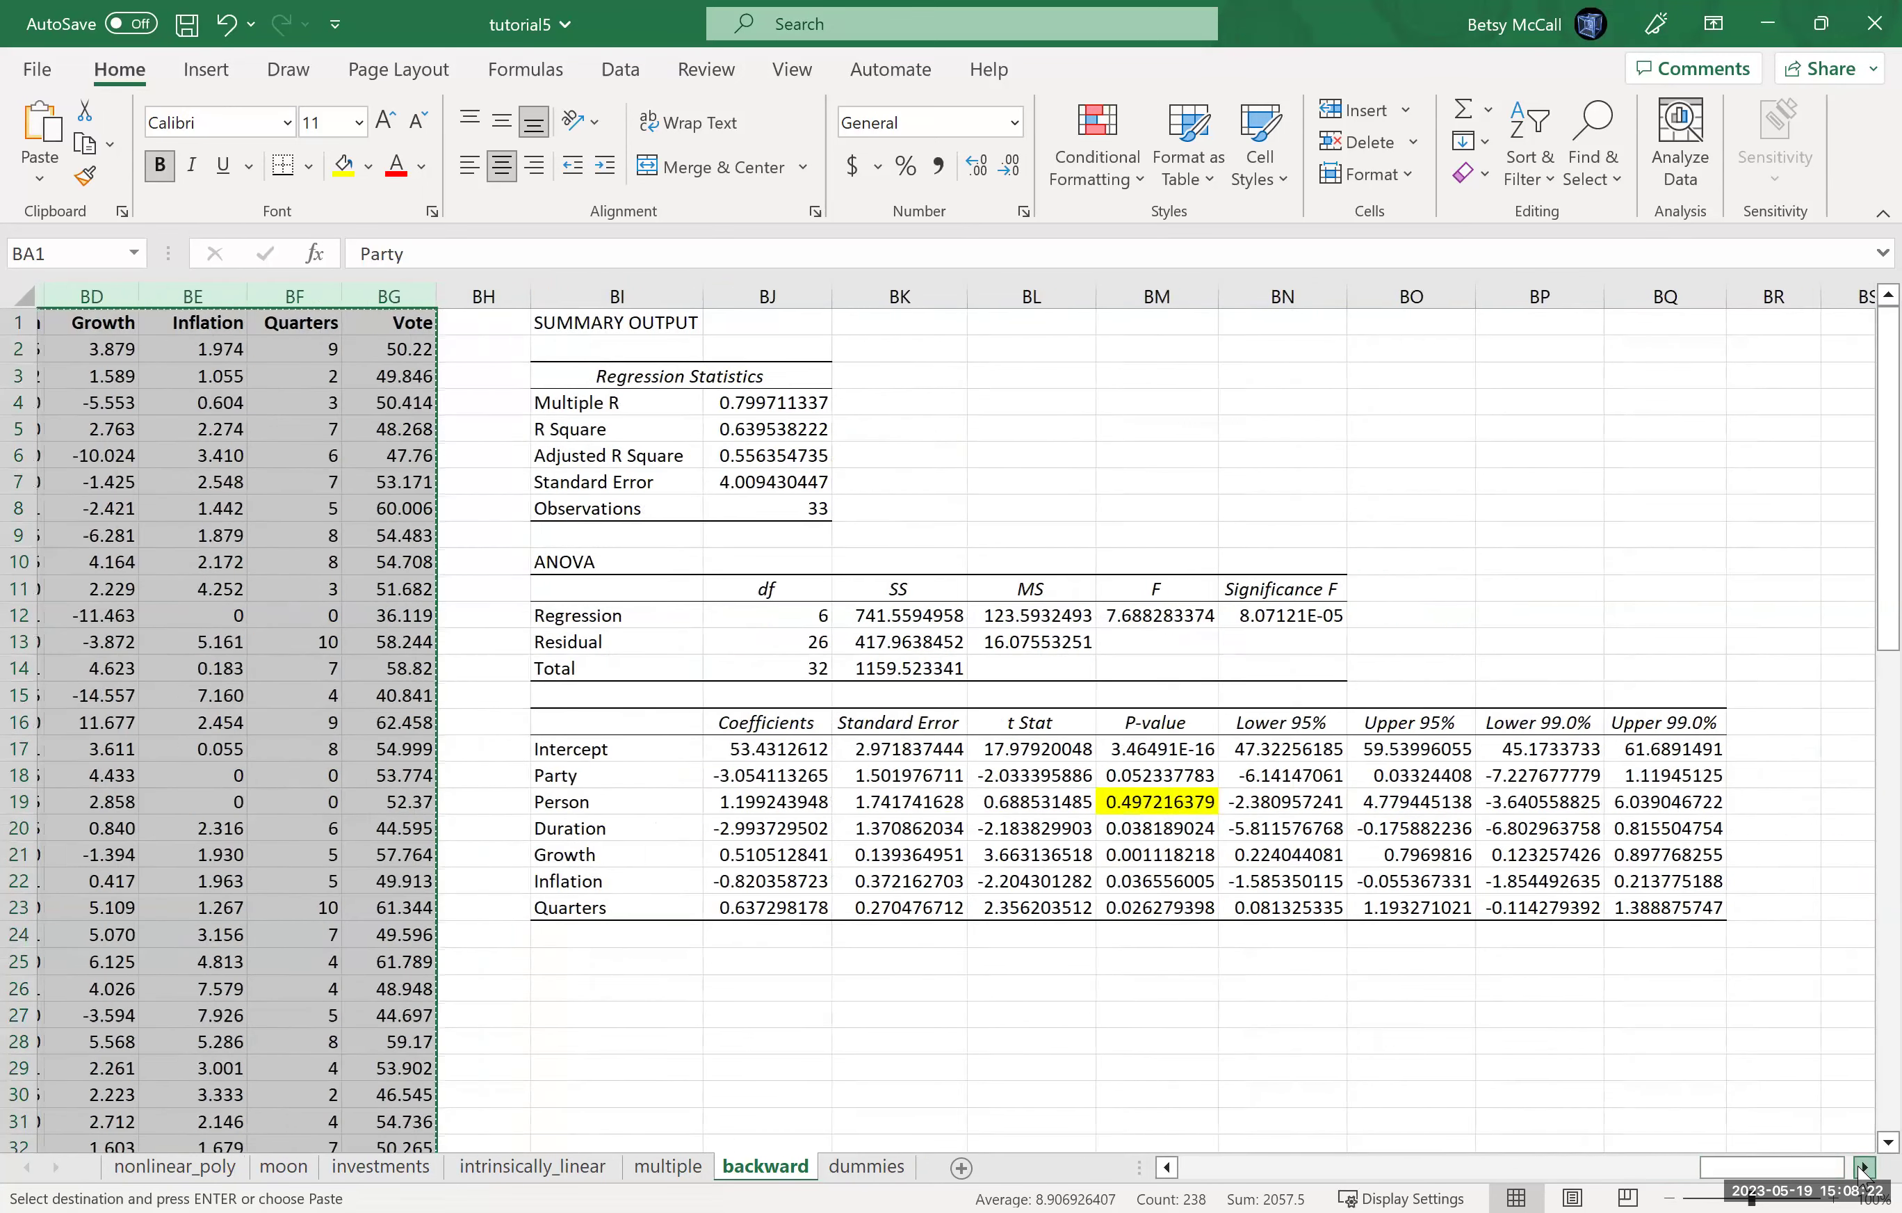
click(1860, 1168)
click(1864, 1169)
click(1865, 1169)
click(1865, 1168)
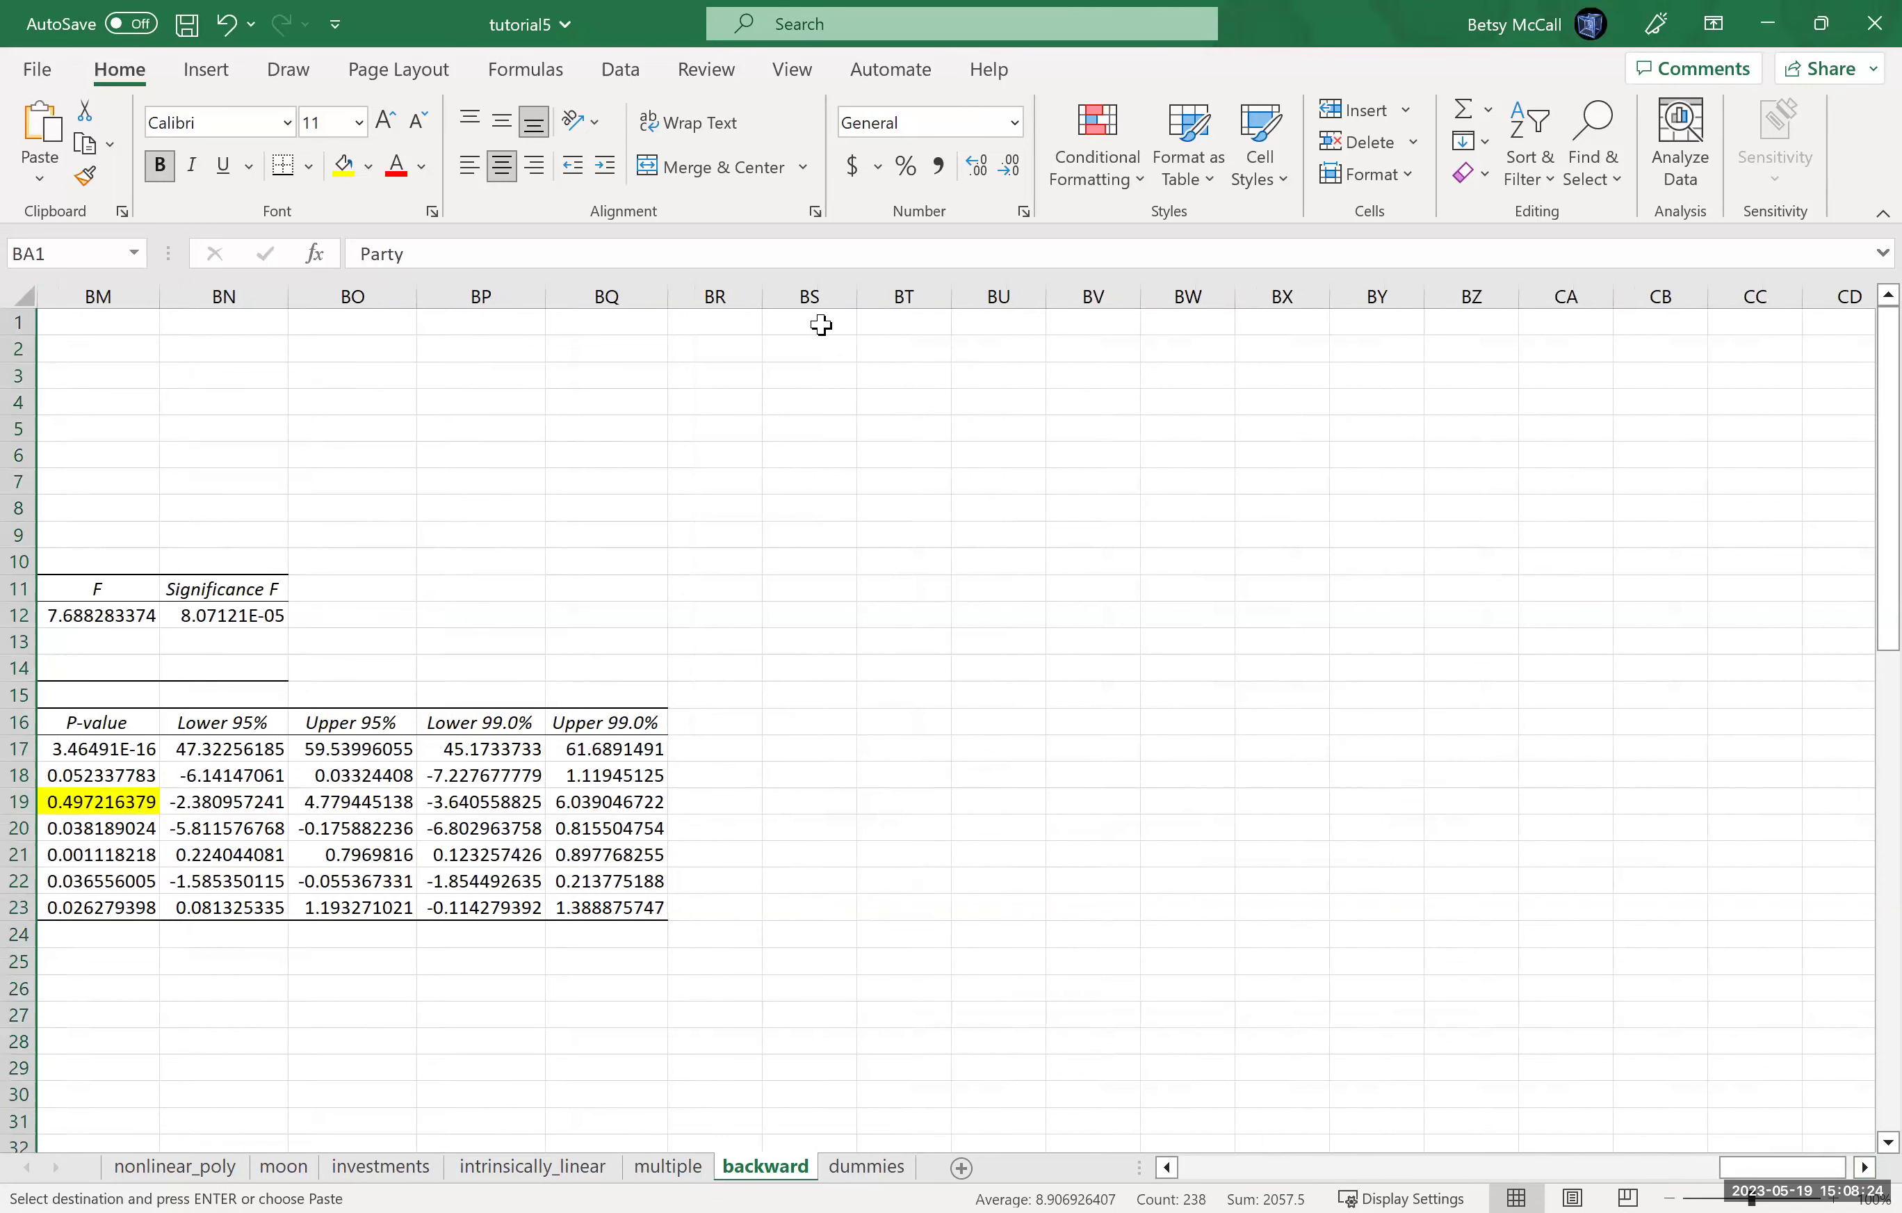
click(818, 321)
key(ctrl+v)
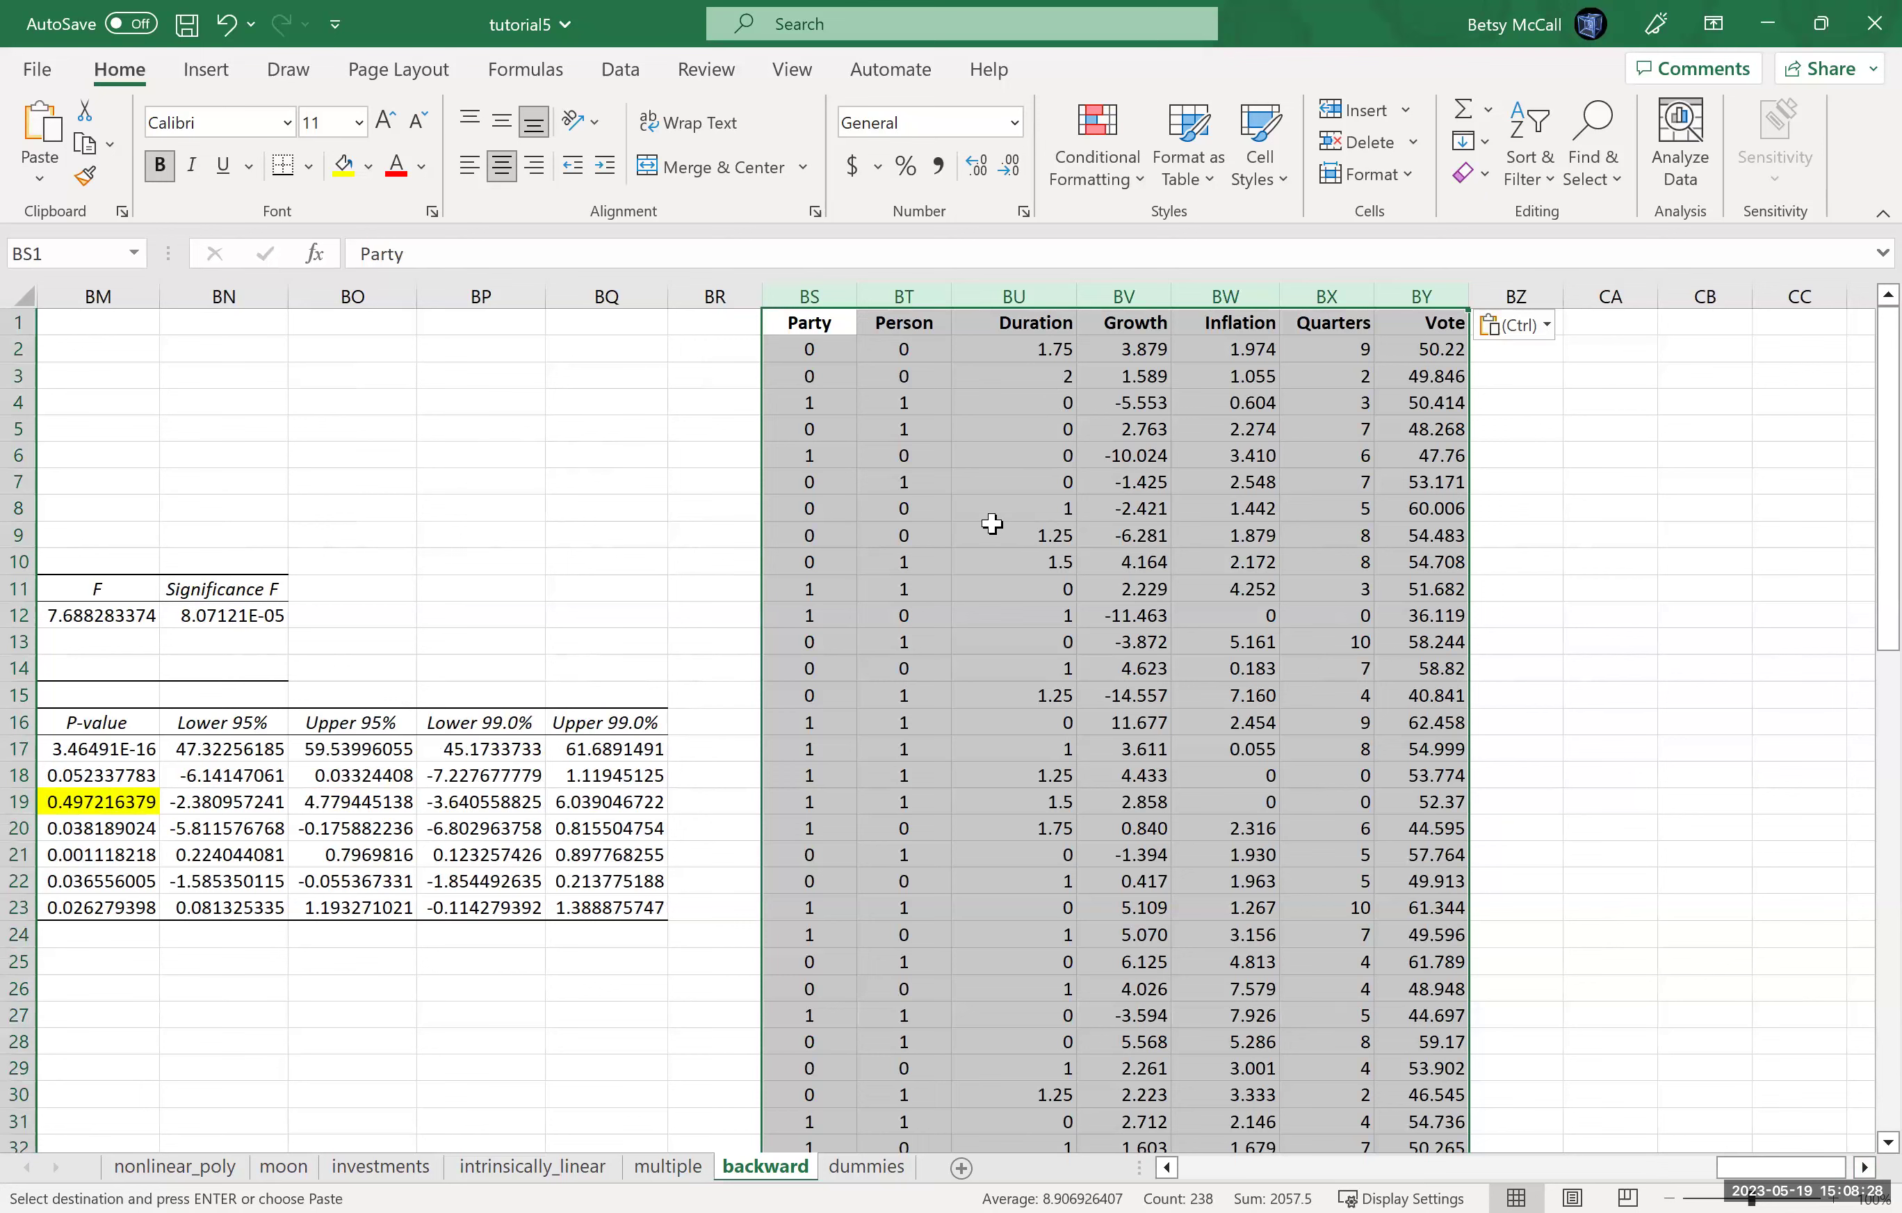
Delete the Person column (BT) from the newly pasted data block.
click(895, 296)
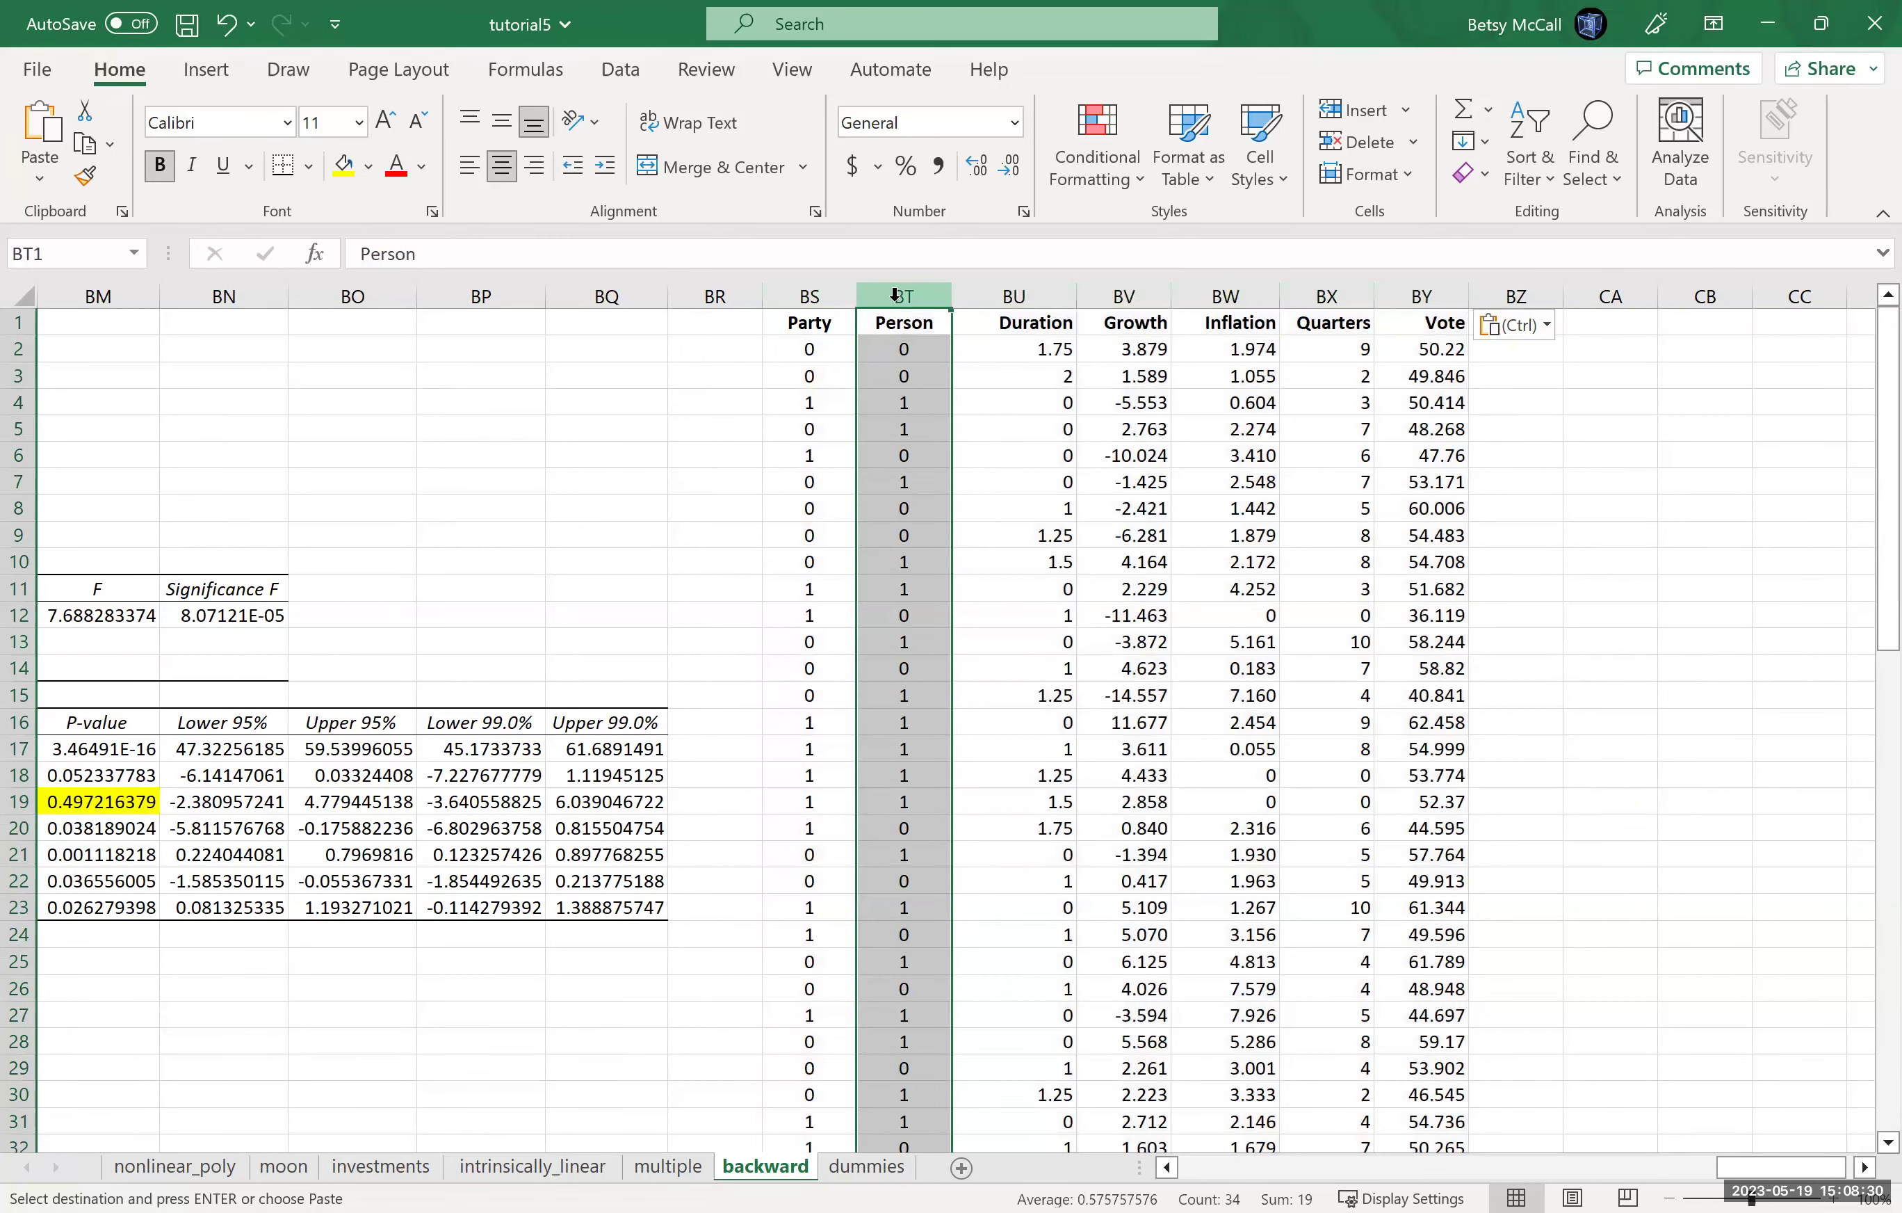
right_click(899, 312)
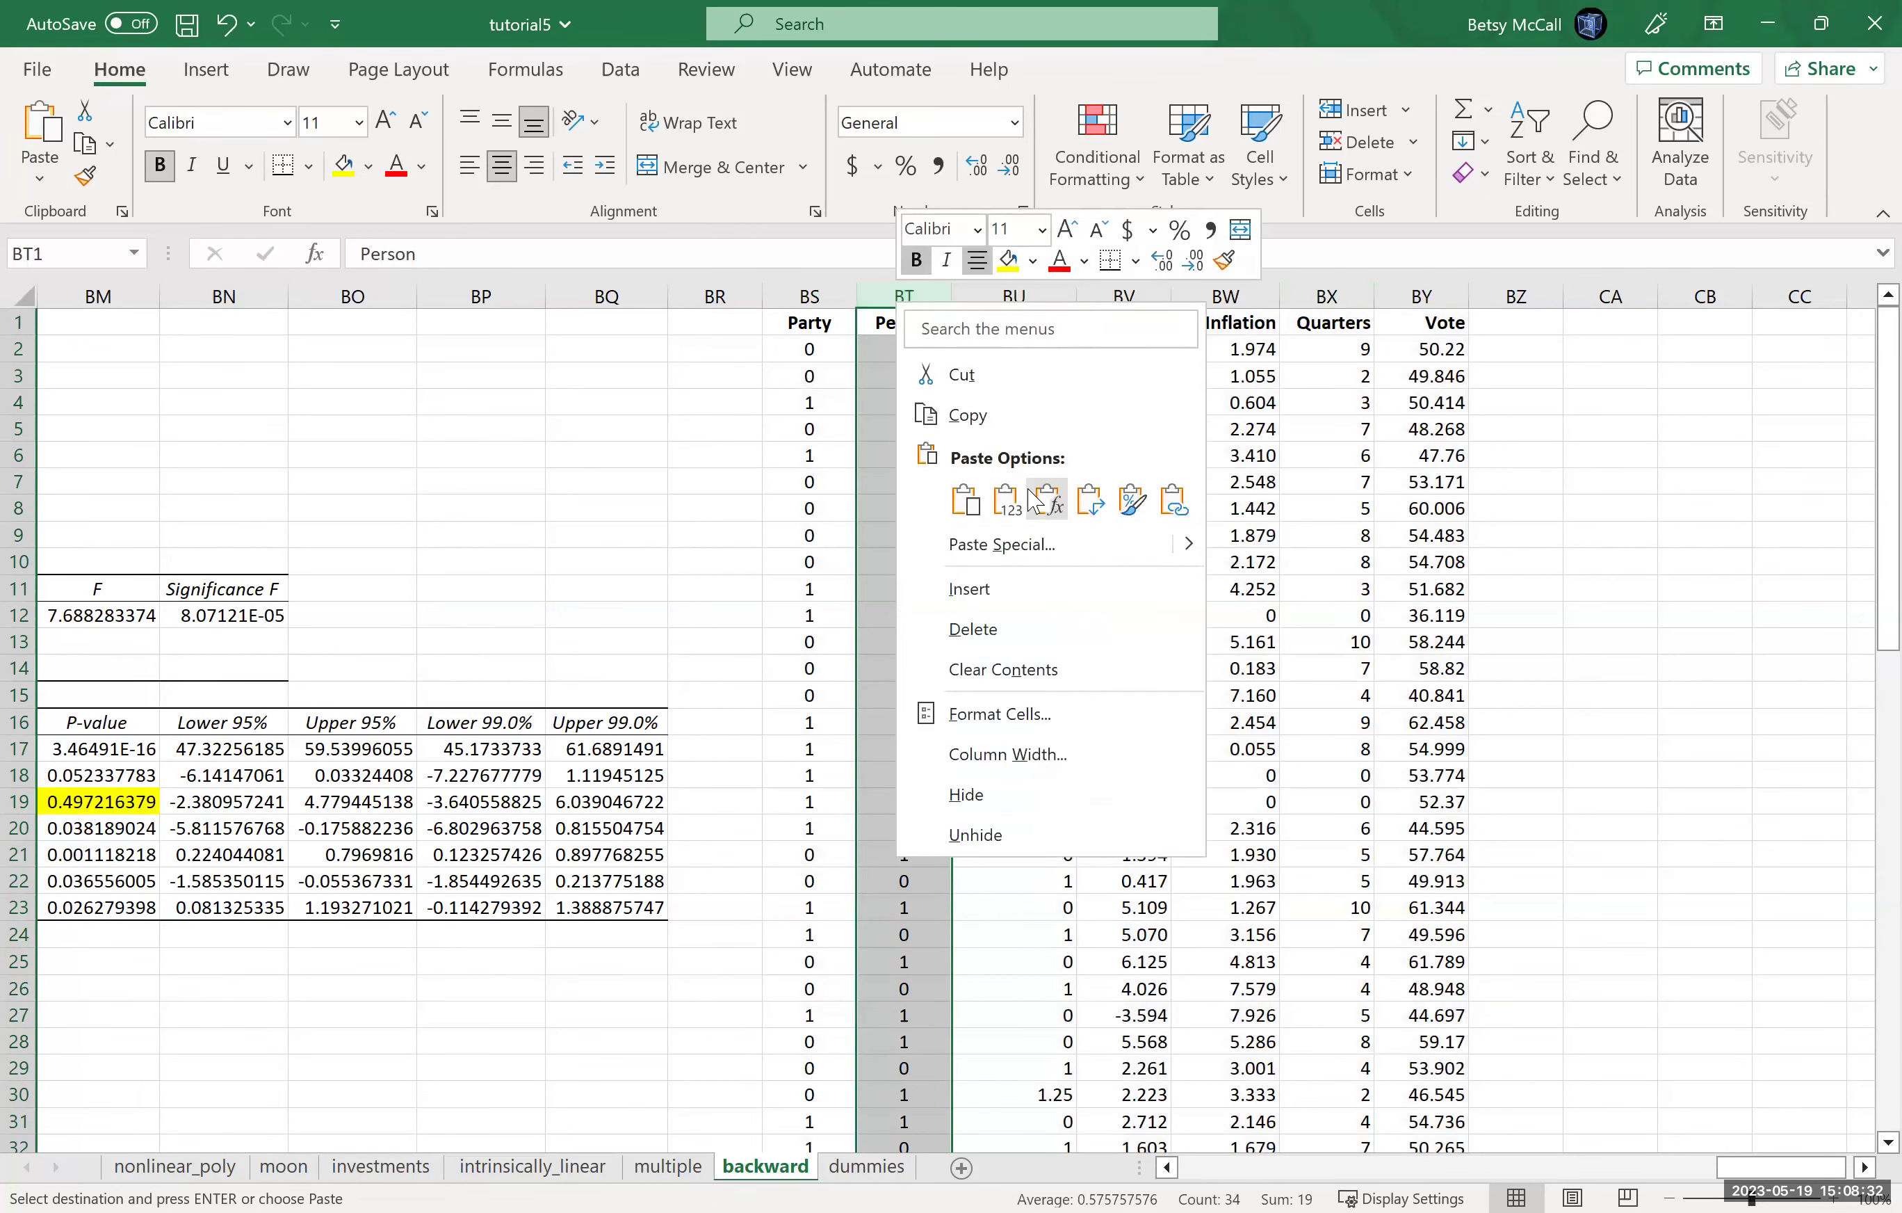
click(937, 632)
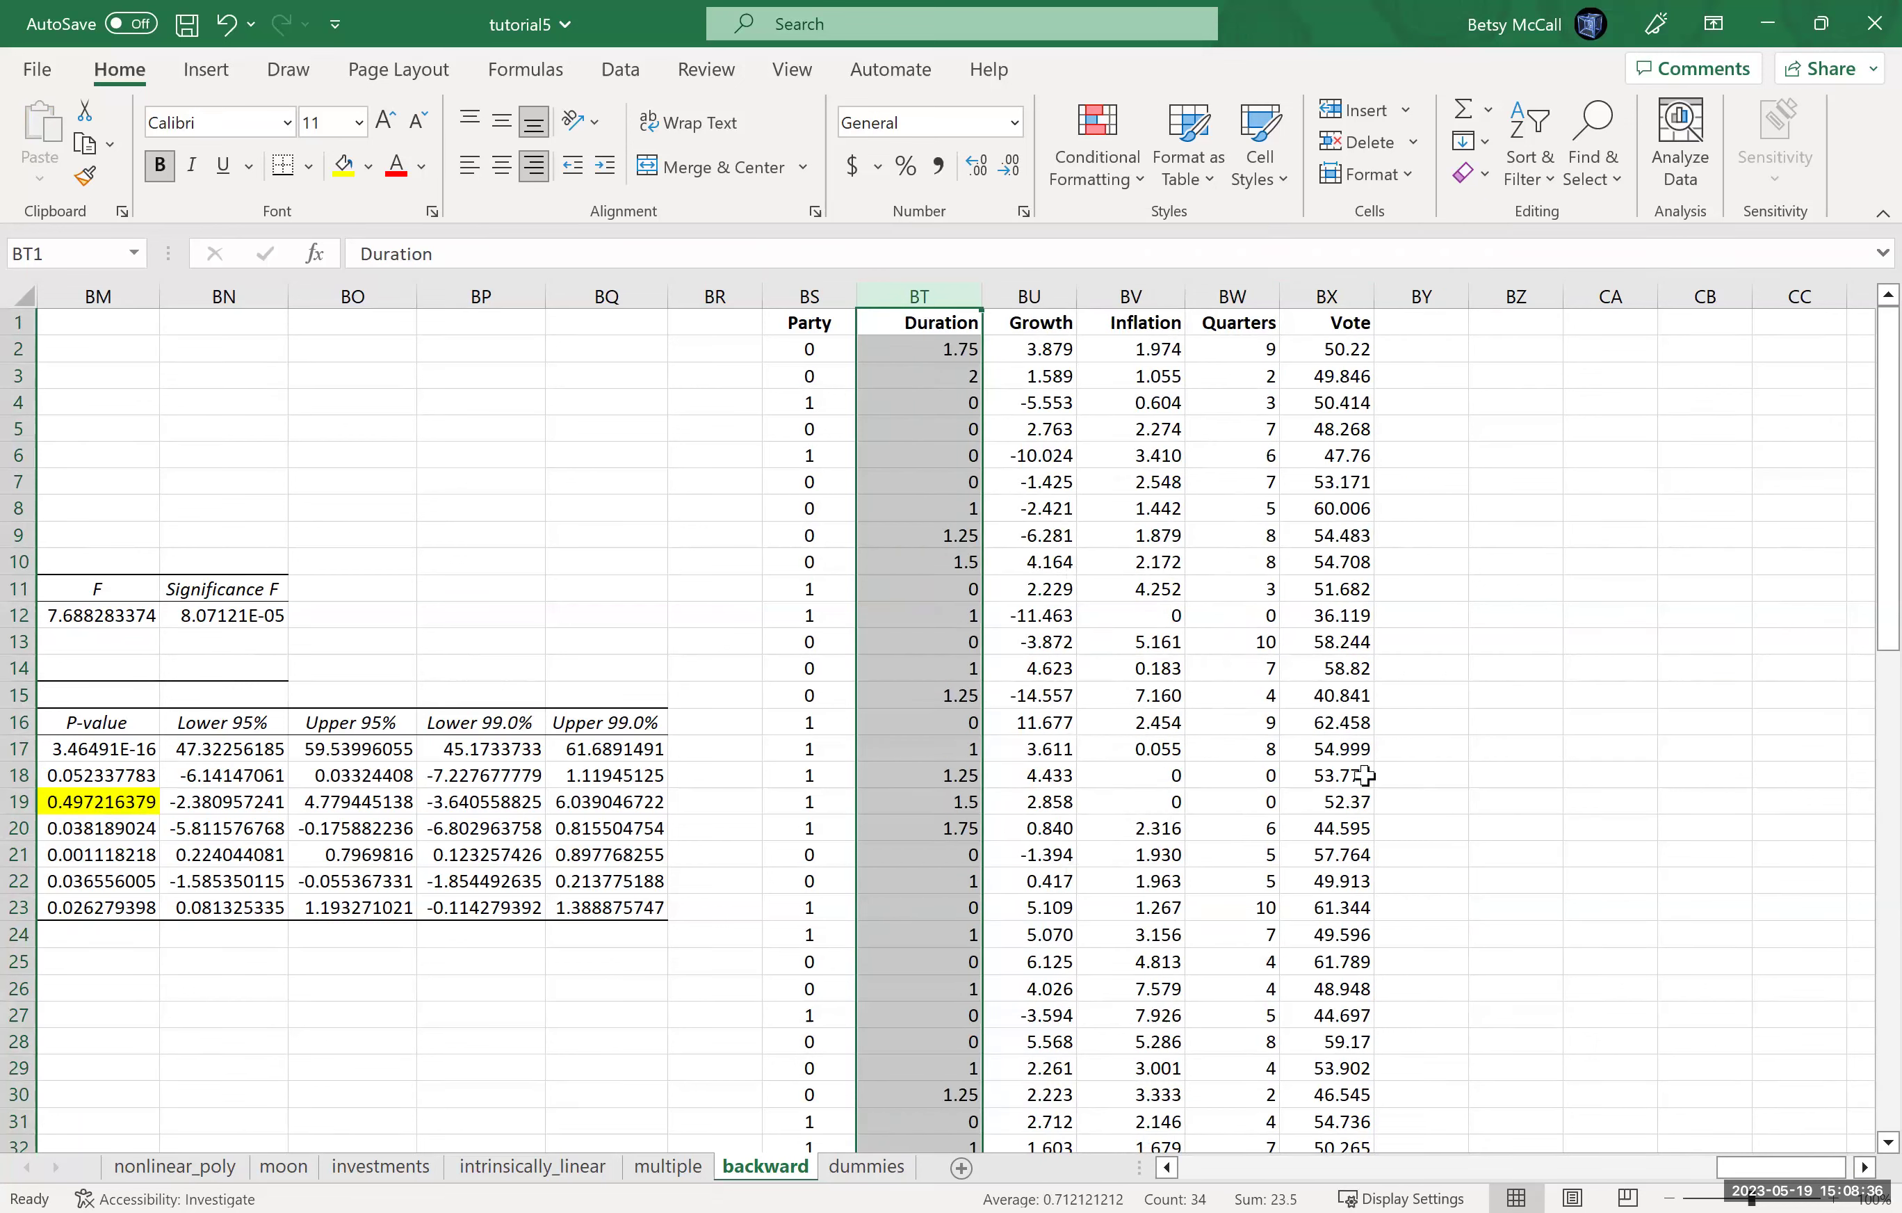
click(1513, 457)
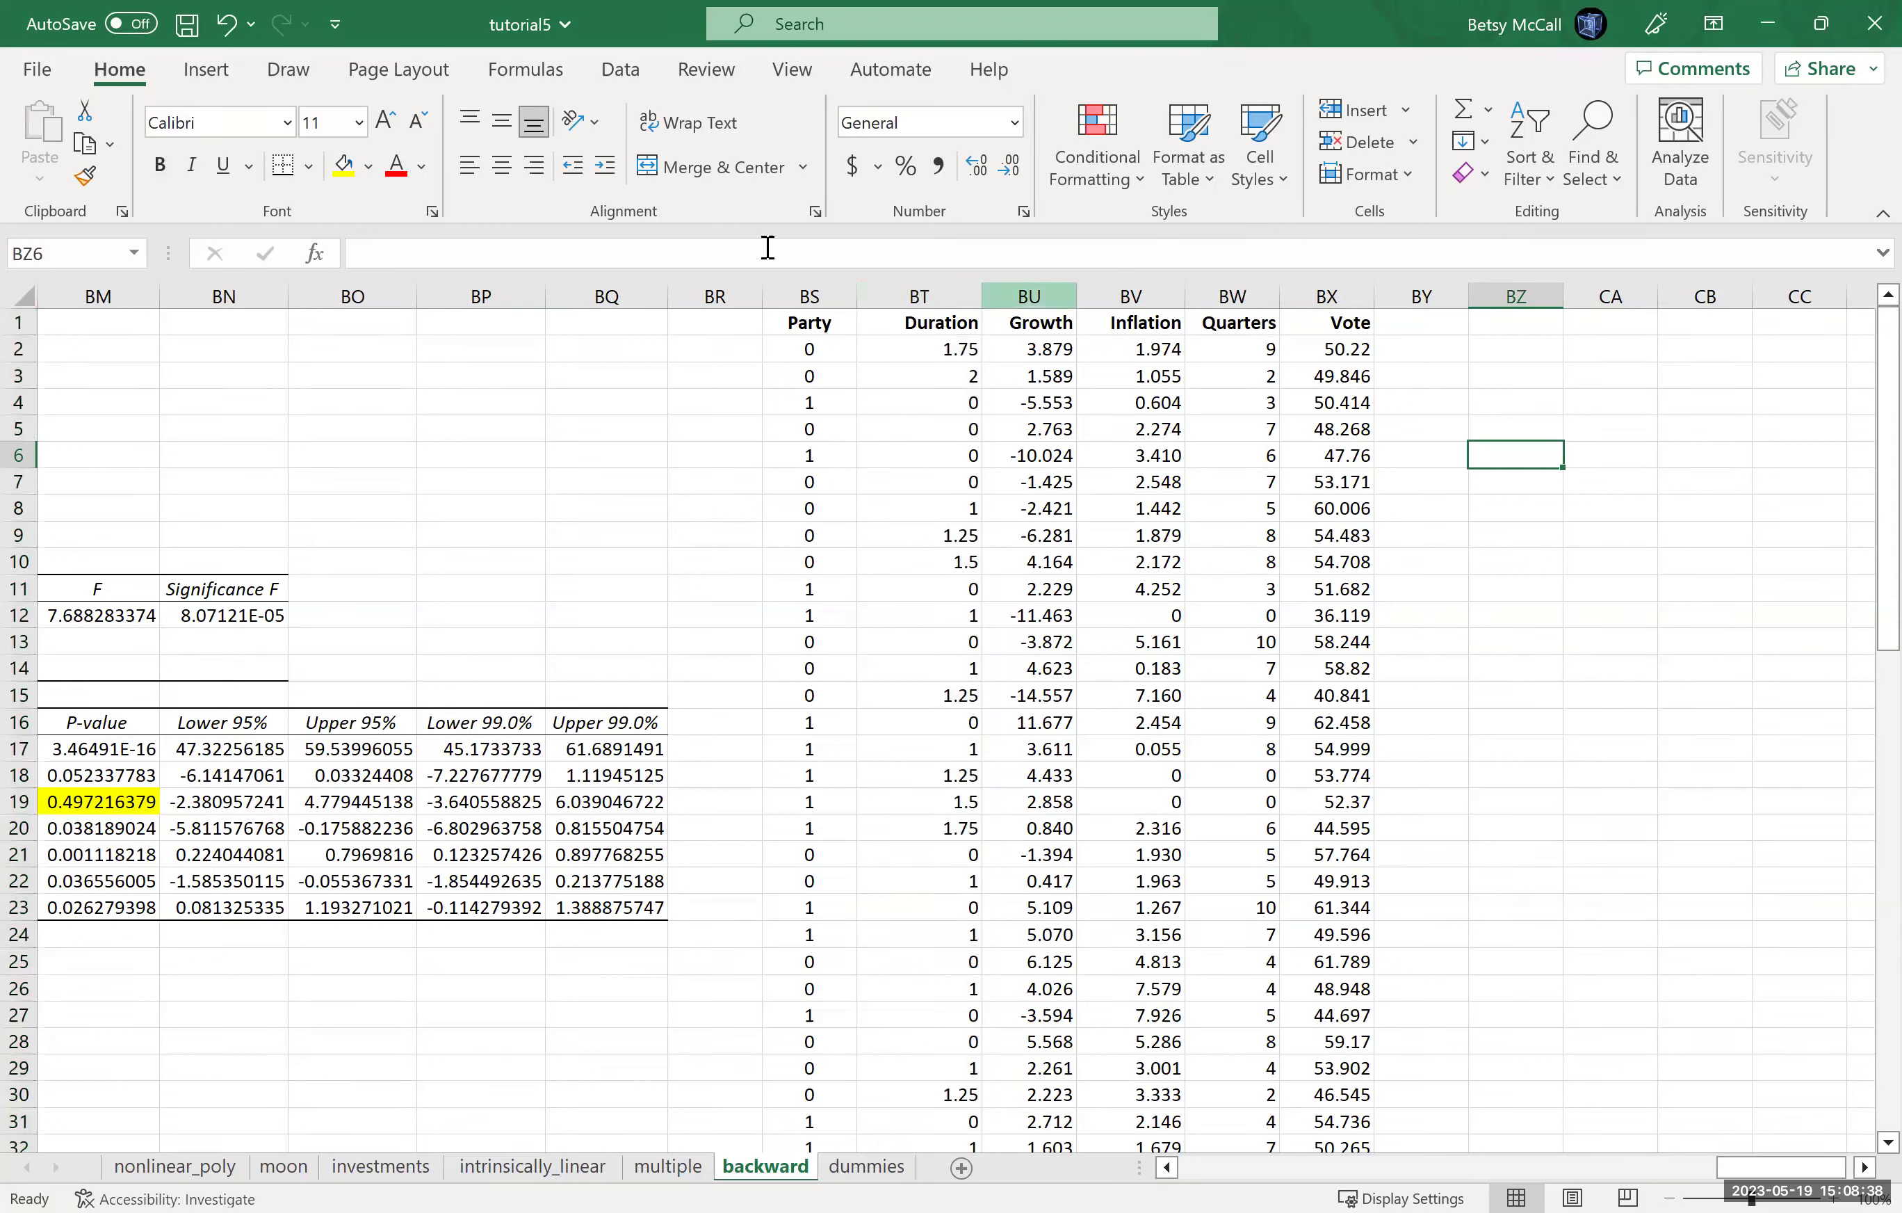
Start another Regression analysis and set the Input Y Range to the new Vote column, $BX$1:$BX$34.
click(620, 70)
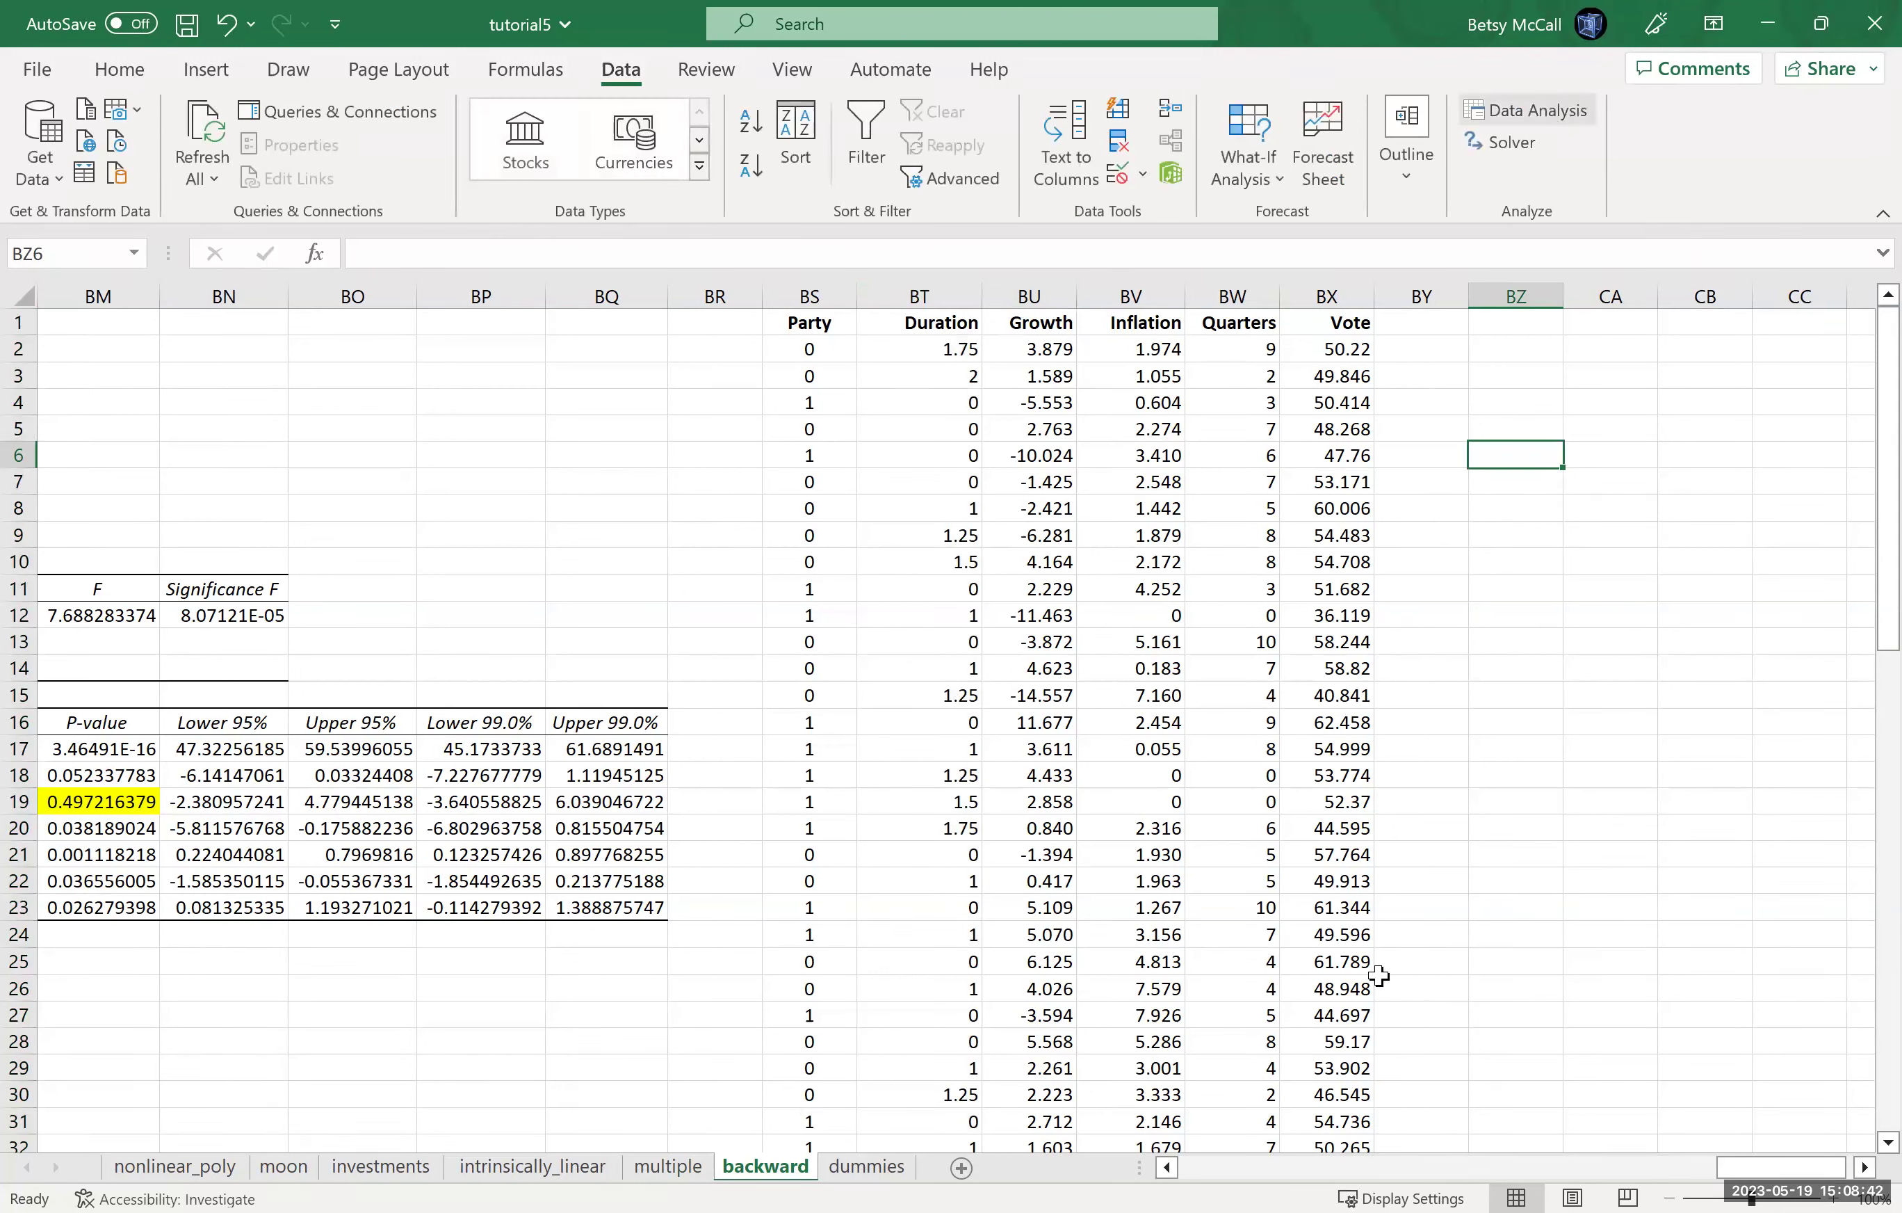
click(1502, 118)
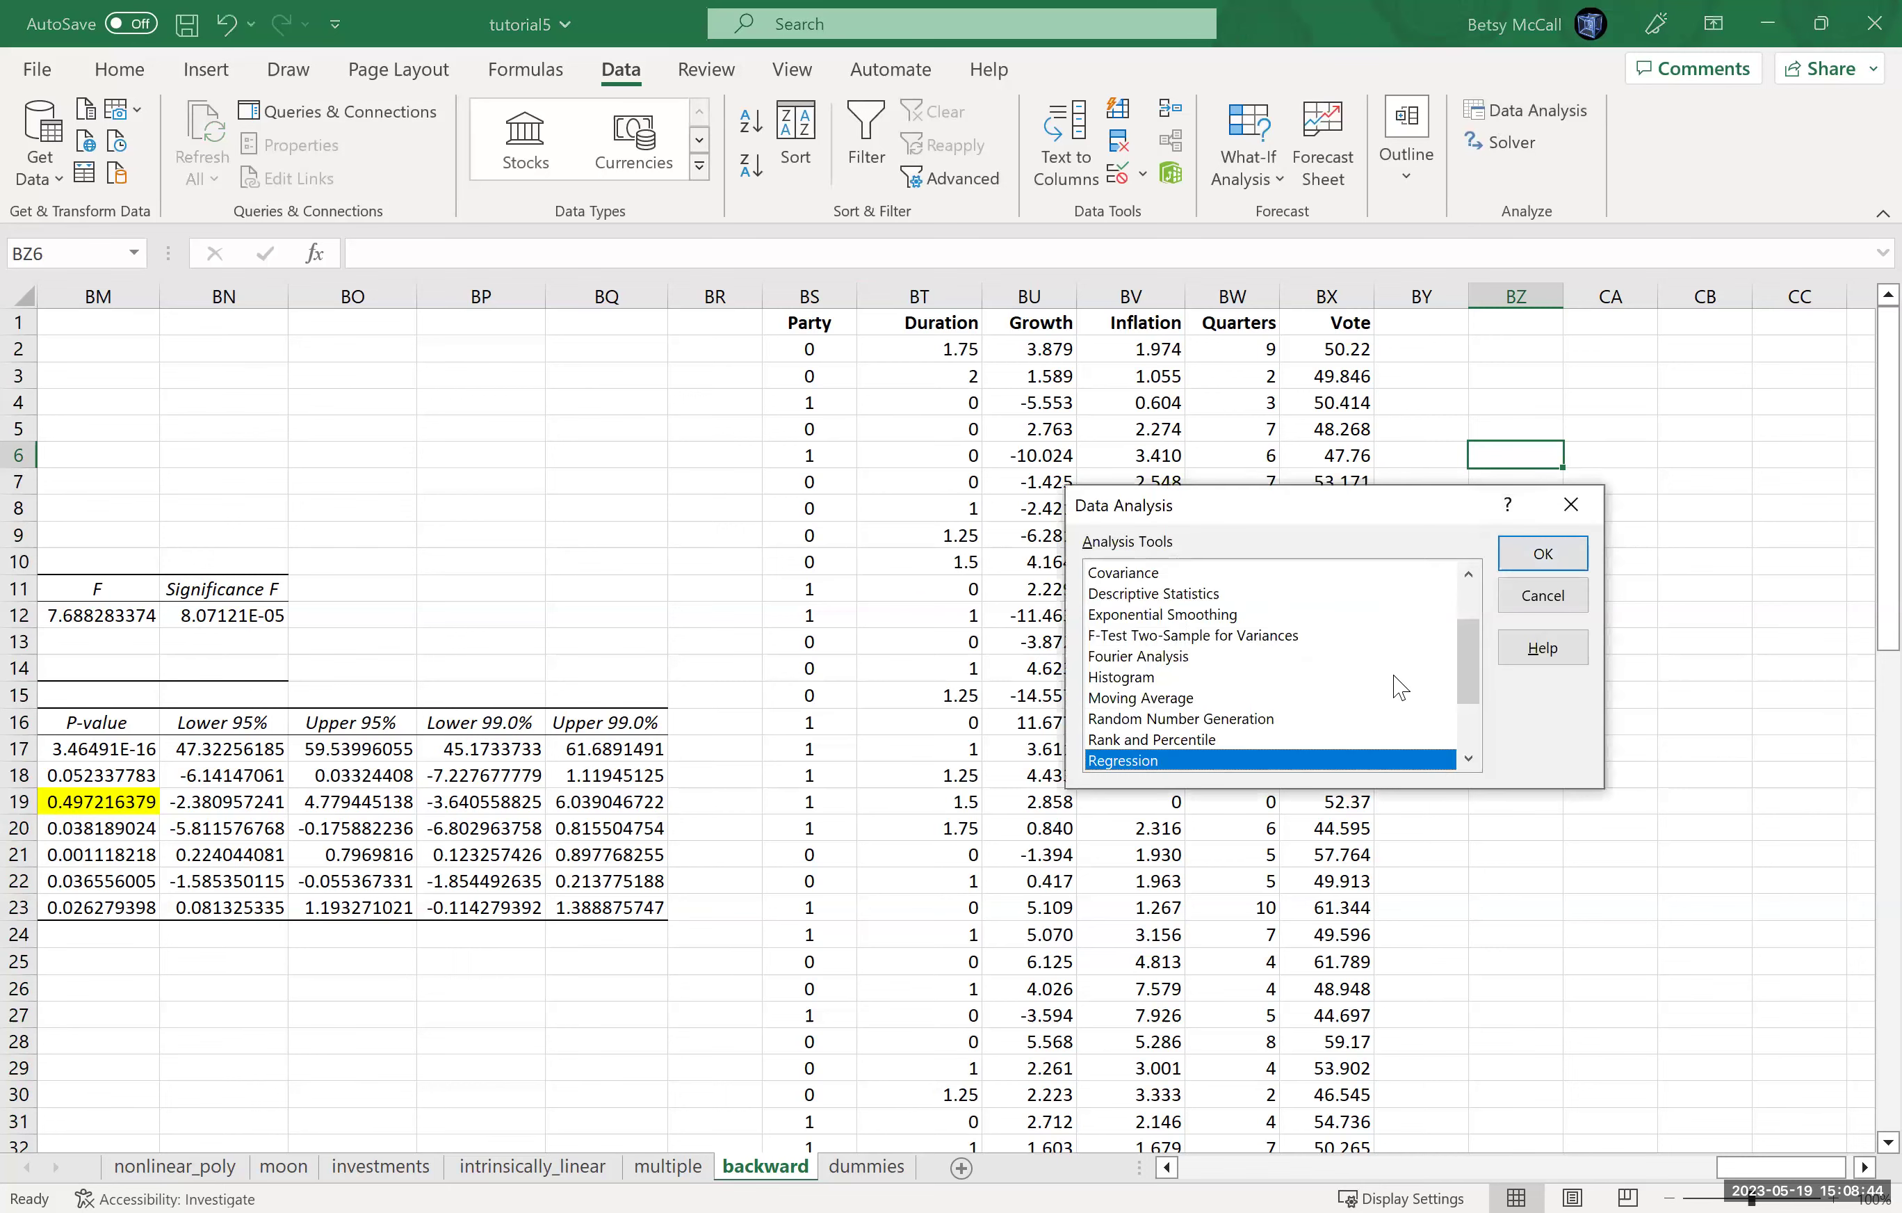
click(1541, 553)
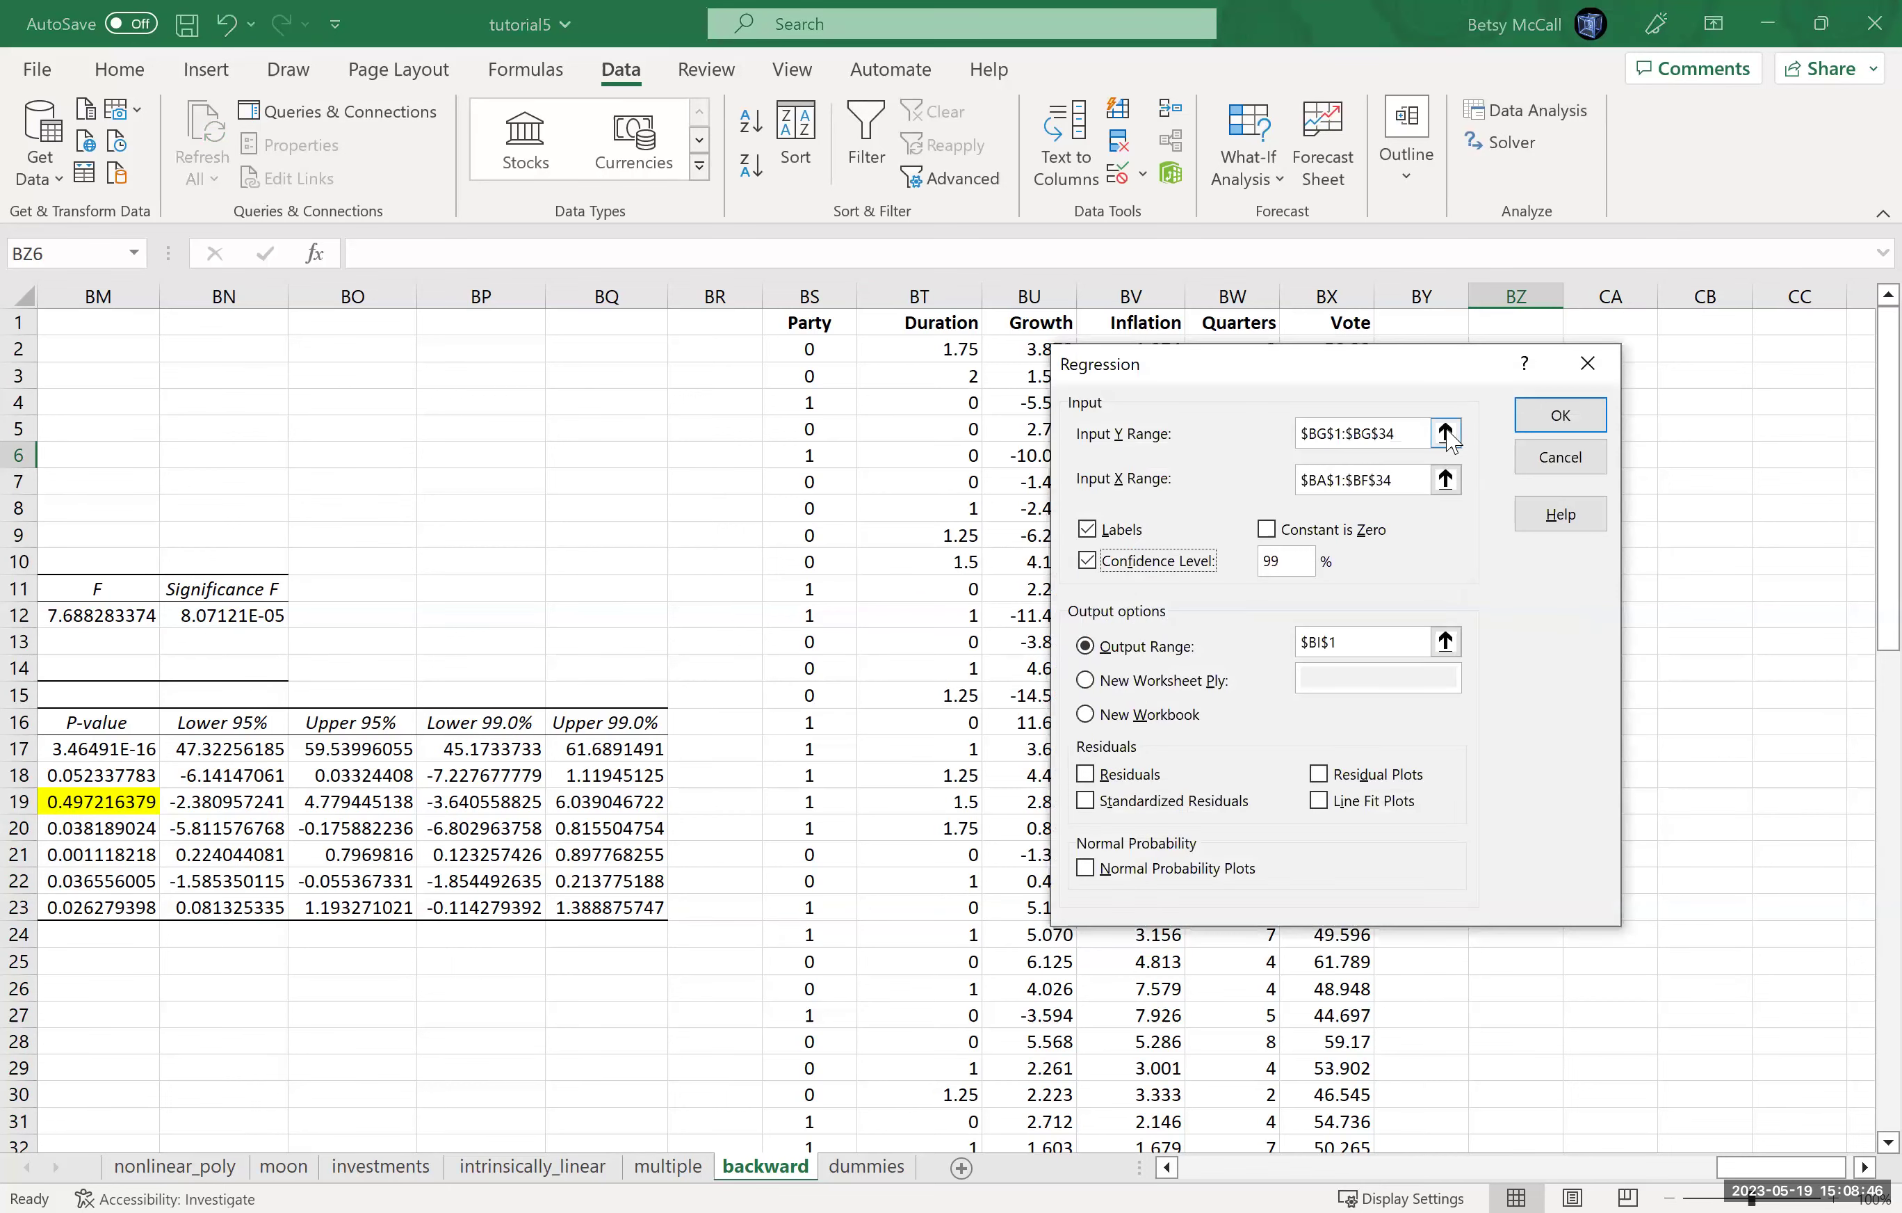
click(1447, 434)
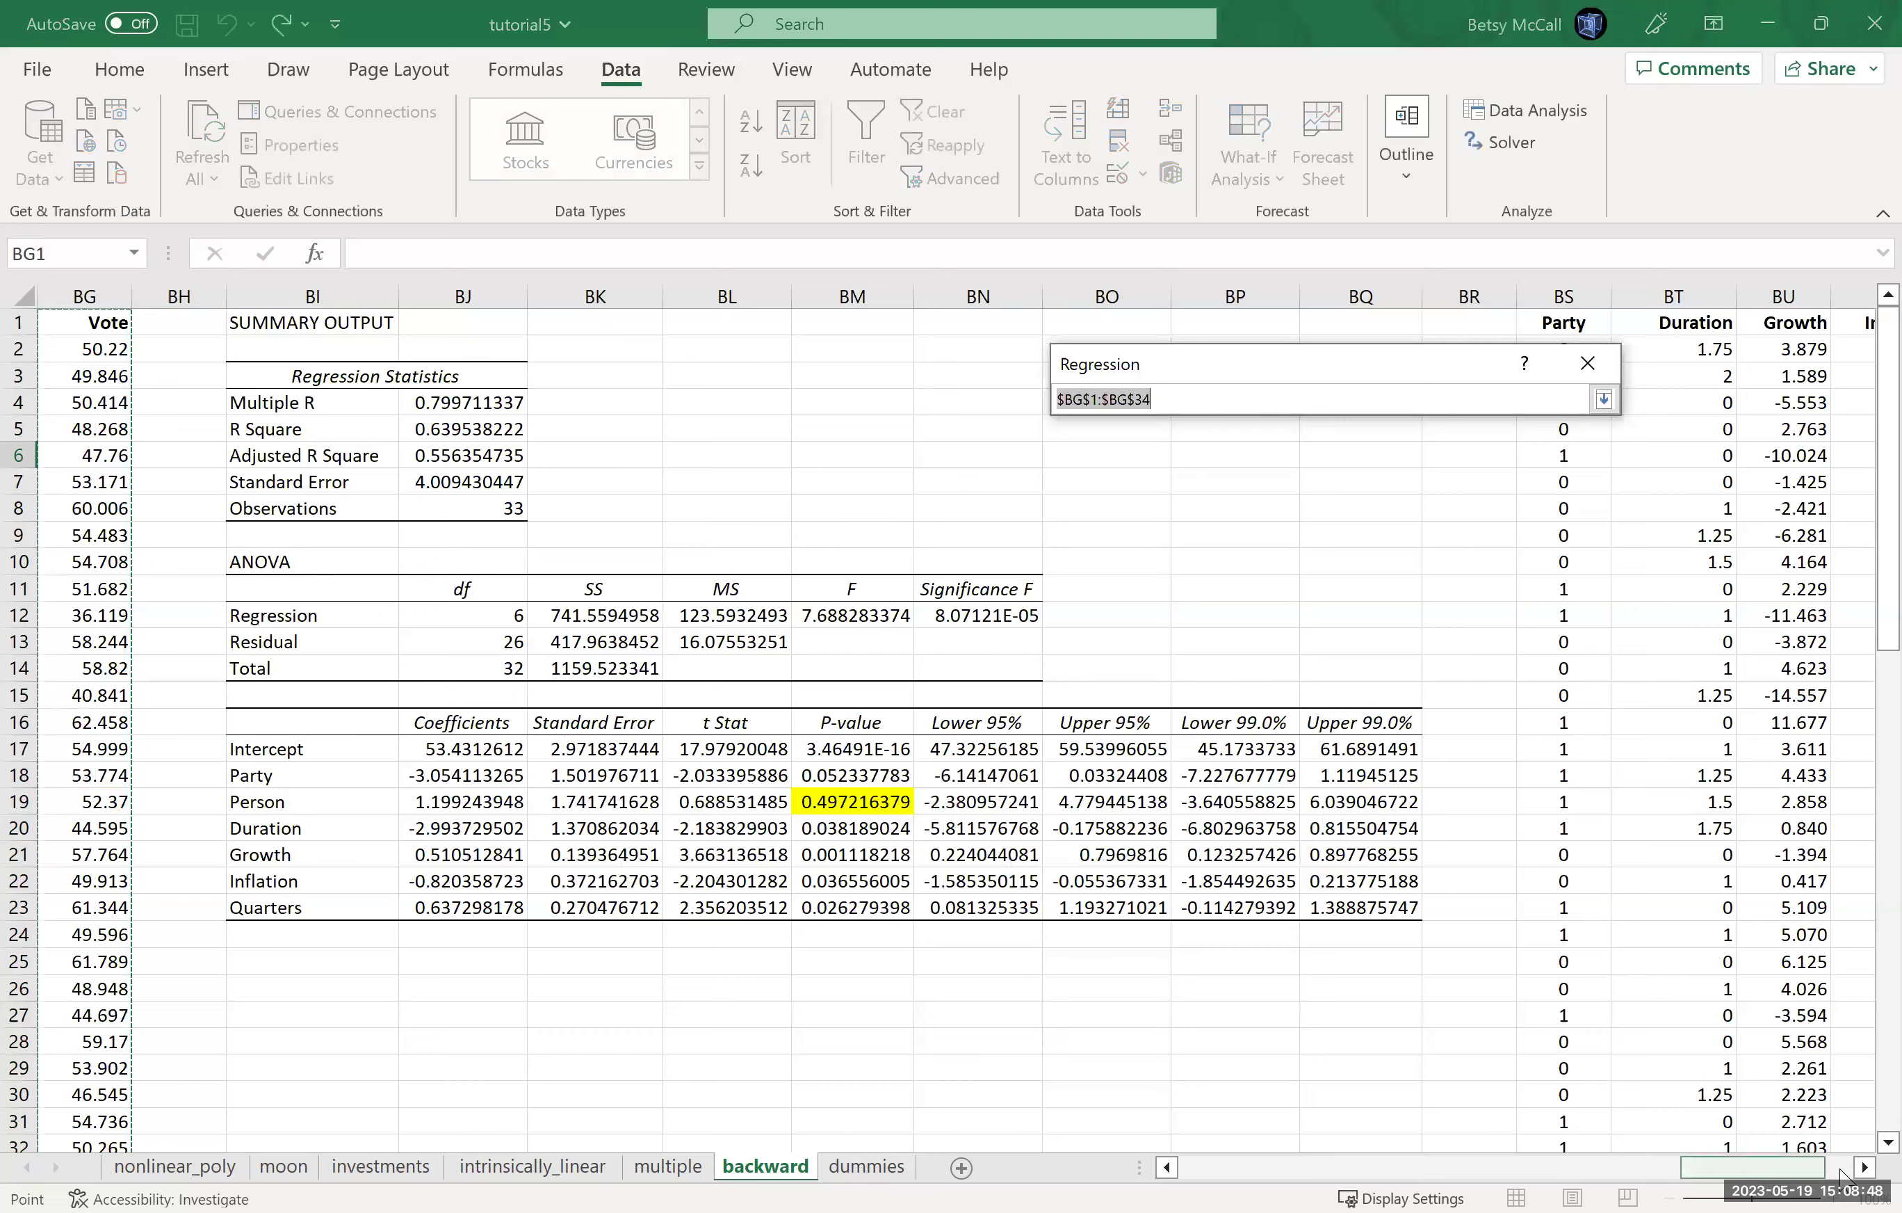
click(1864, 1168)
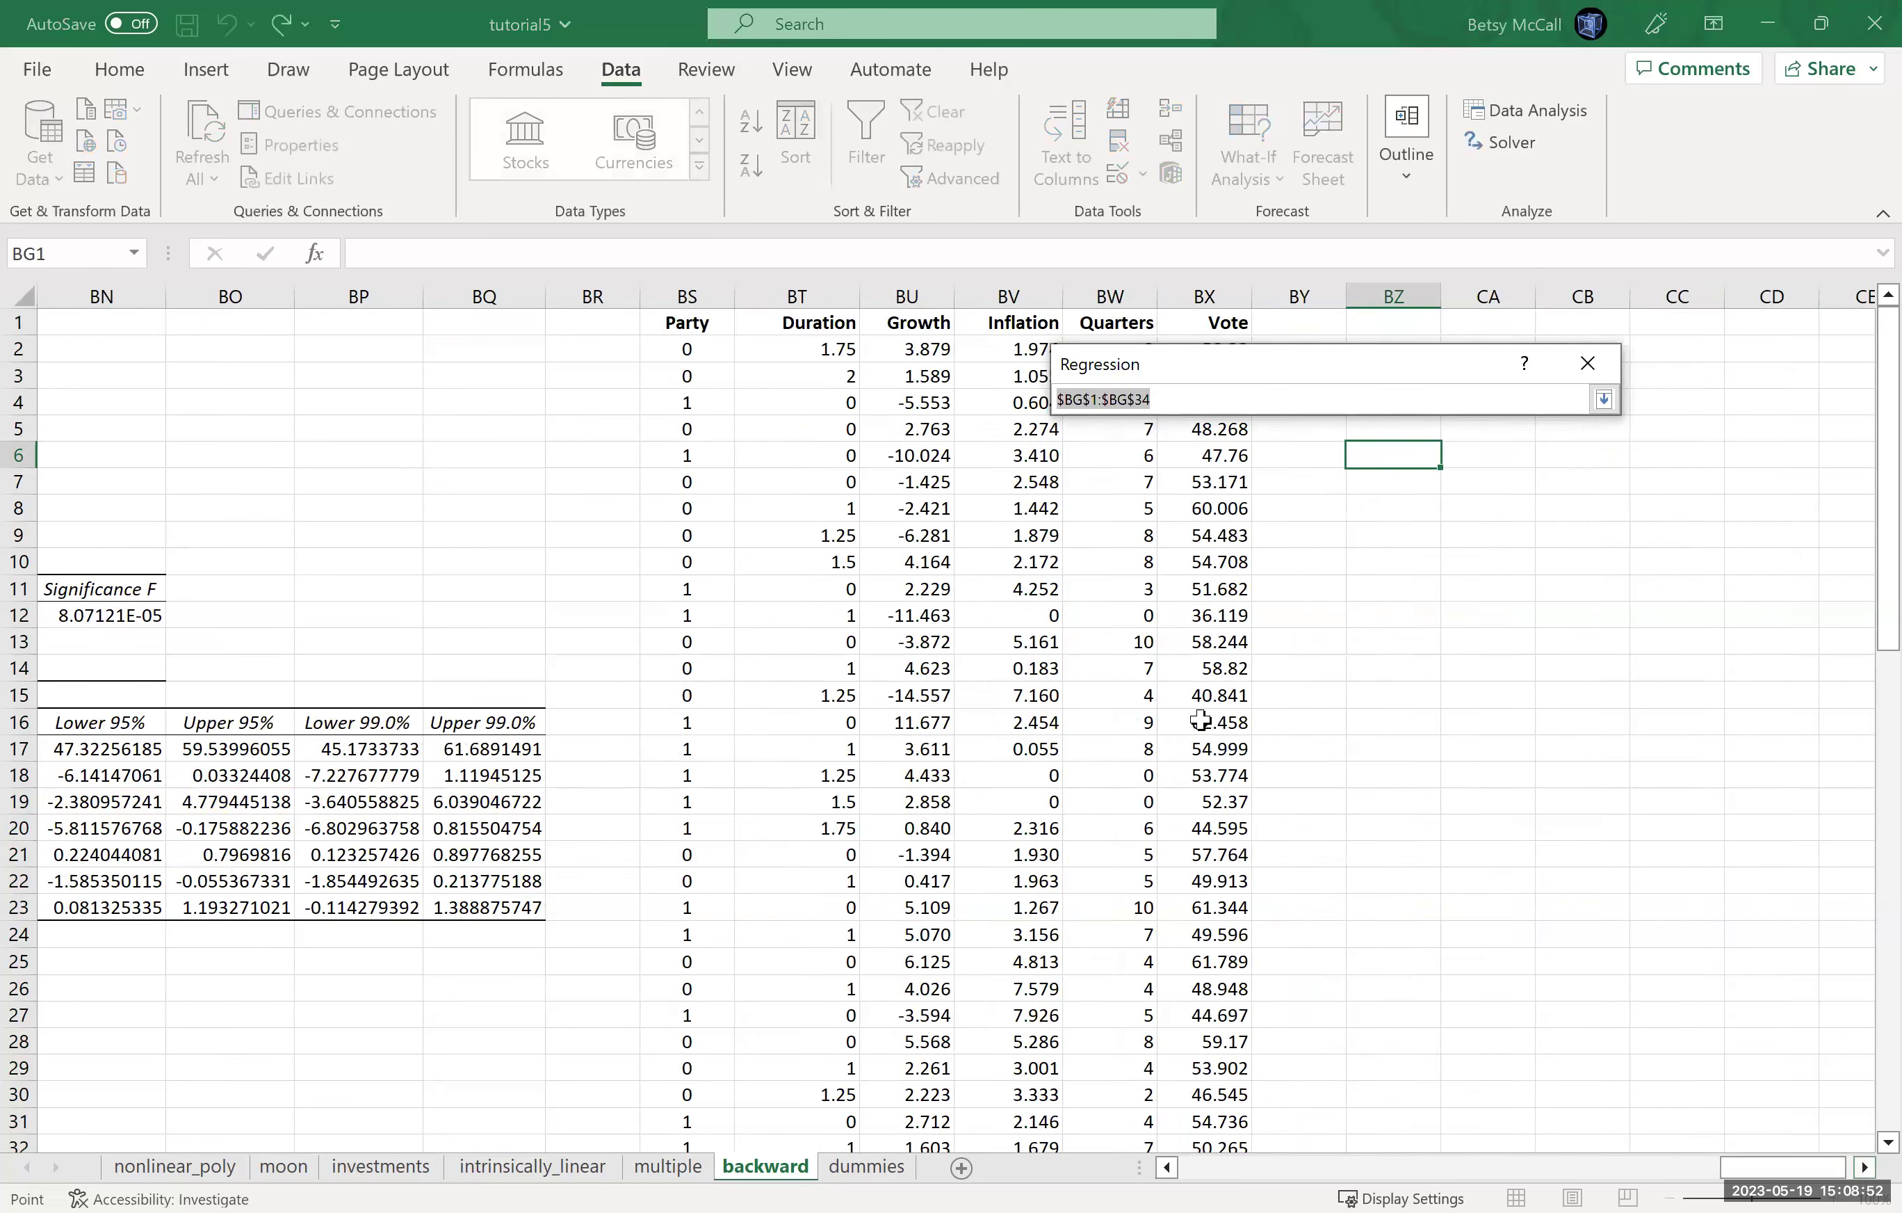
drag(1204, 323, 1213, 1094)
click(1604, 399)
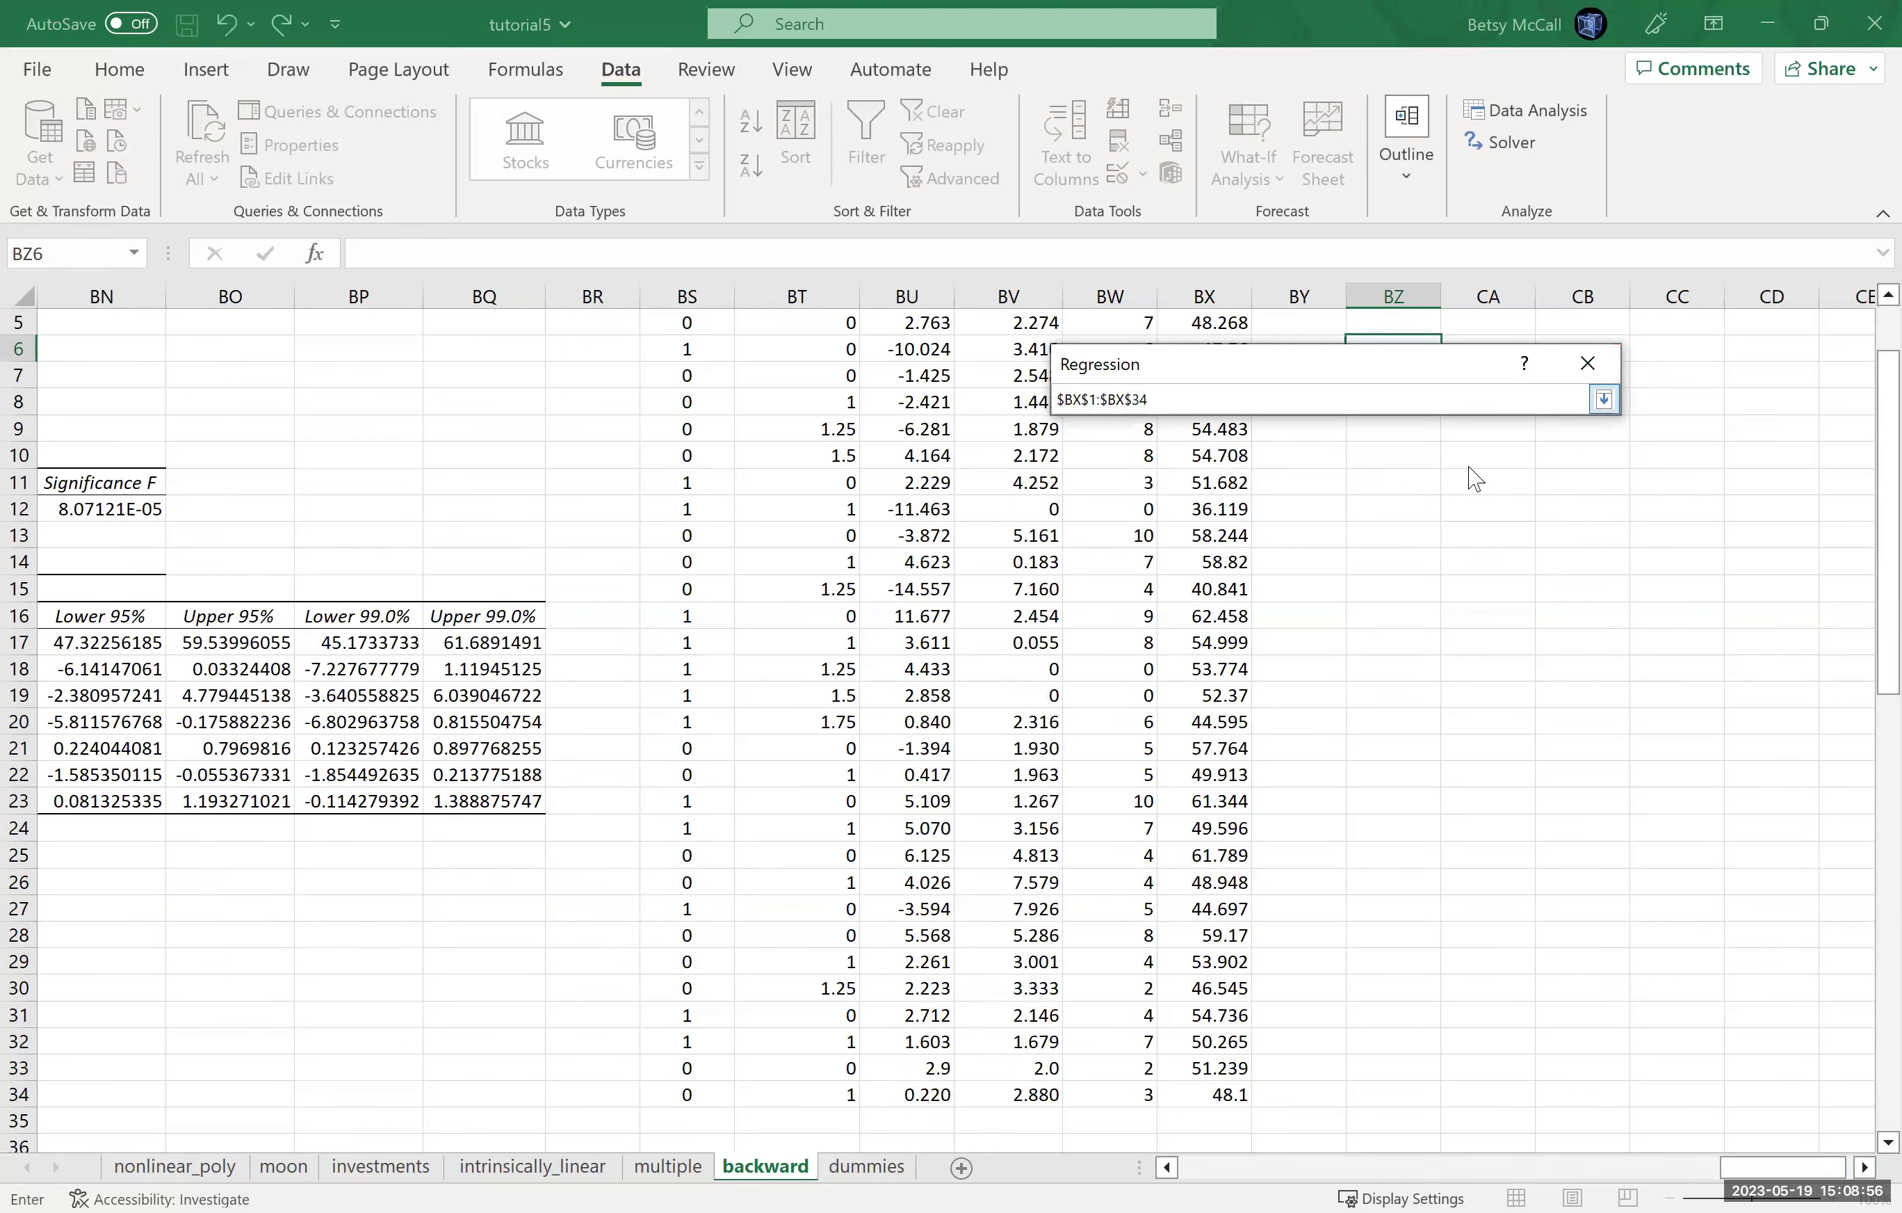
Set the Input X Range to the remaining predictors, Party through Quarters, in $BS$1:$BW$34.
click(1445, 479)
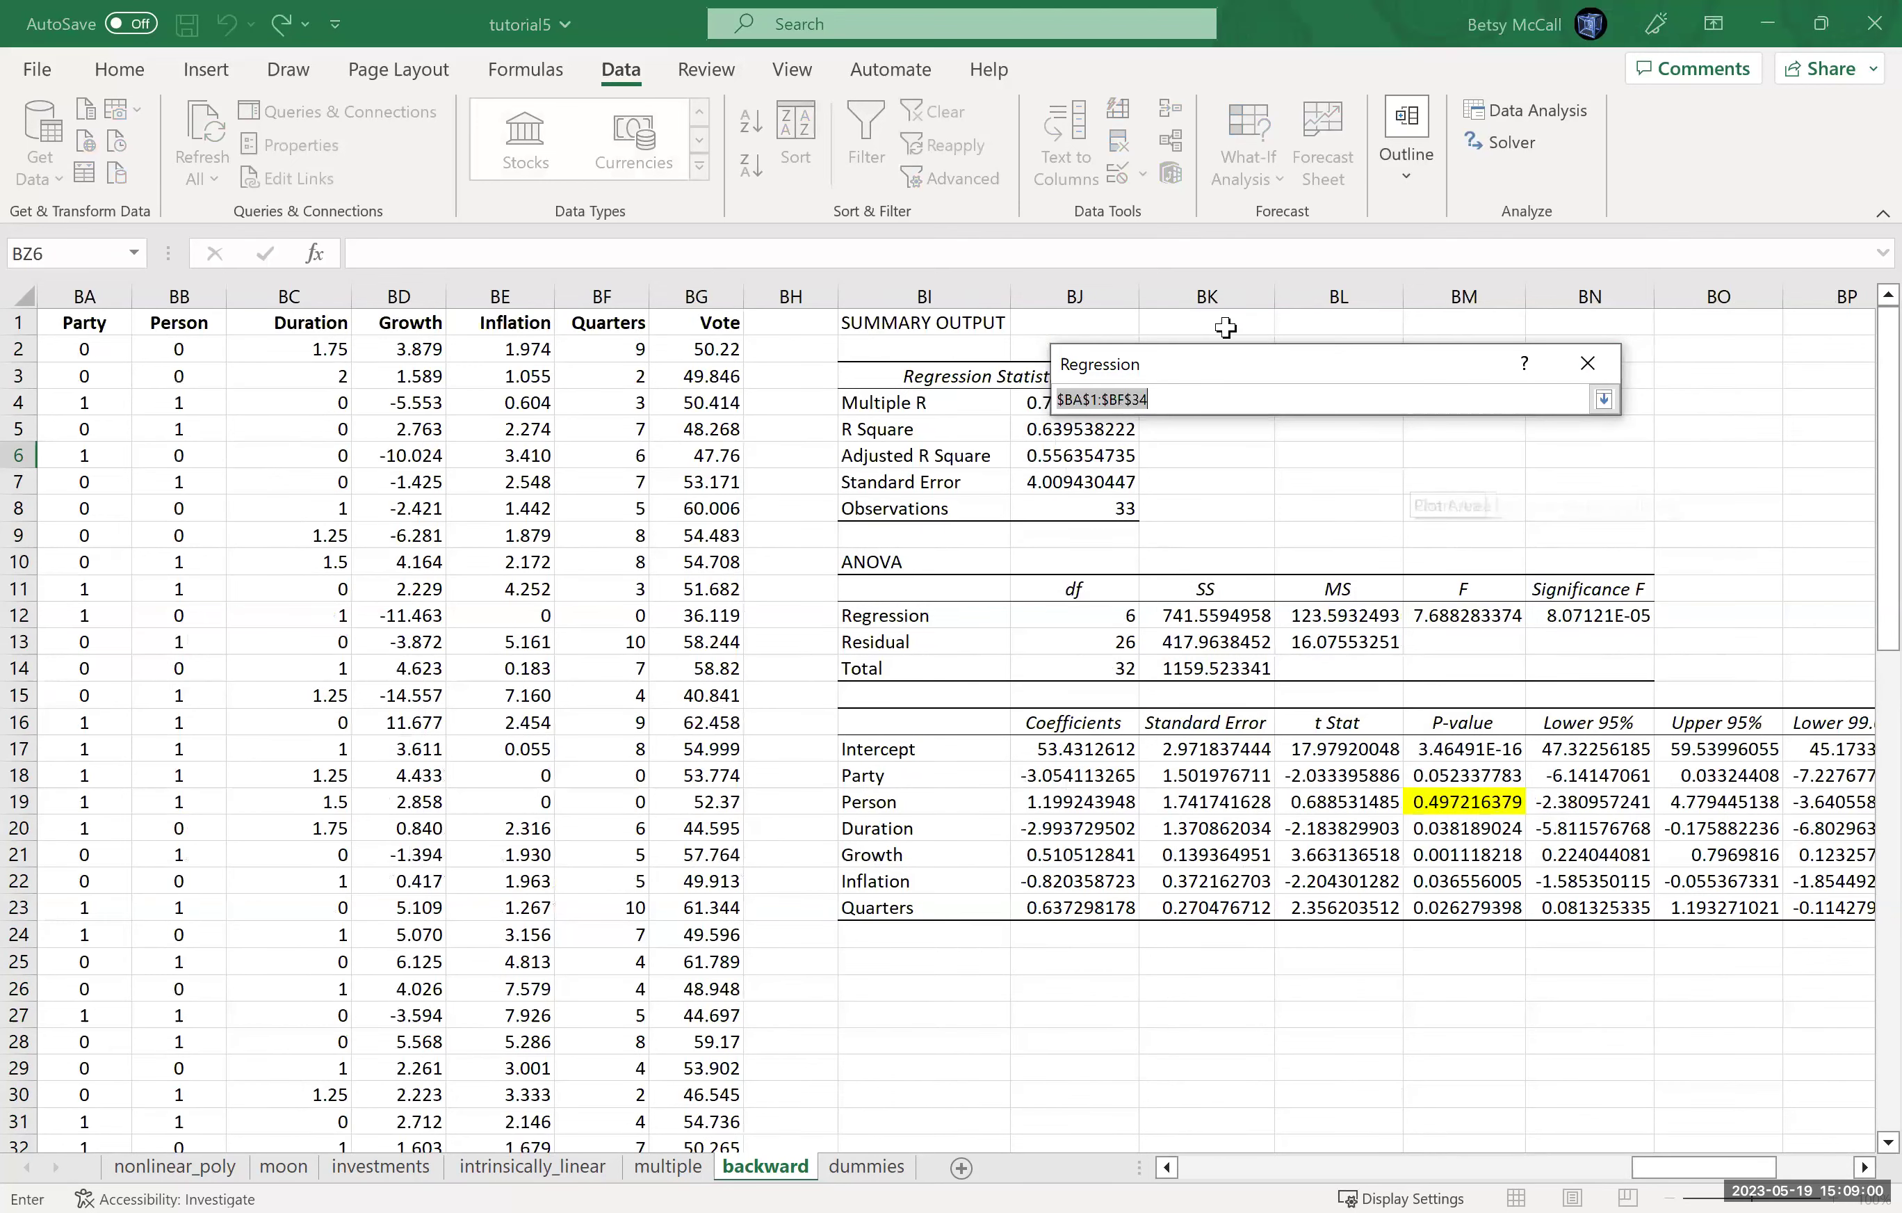
scroll(1216, 322, right, 3)
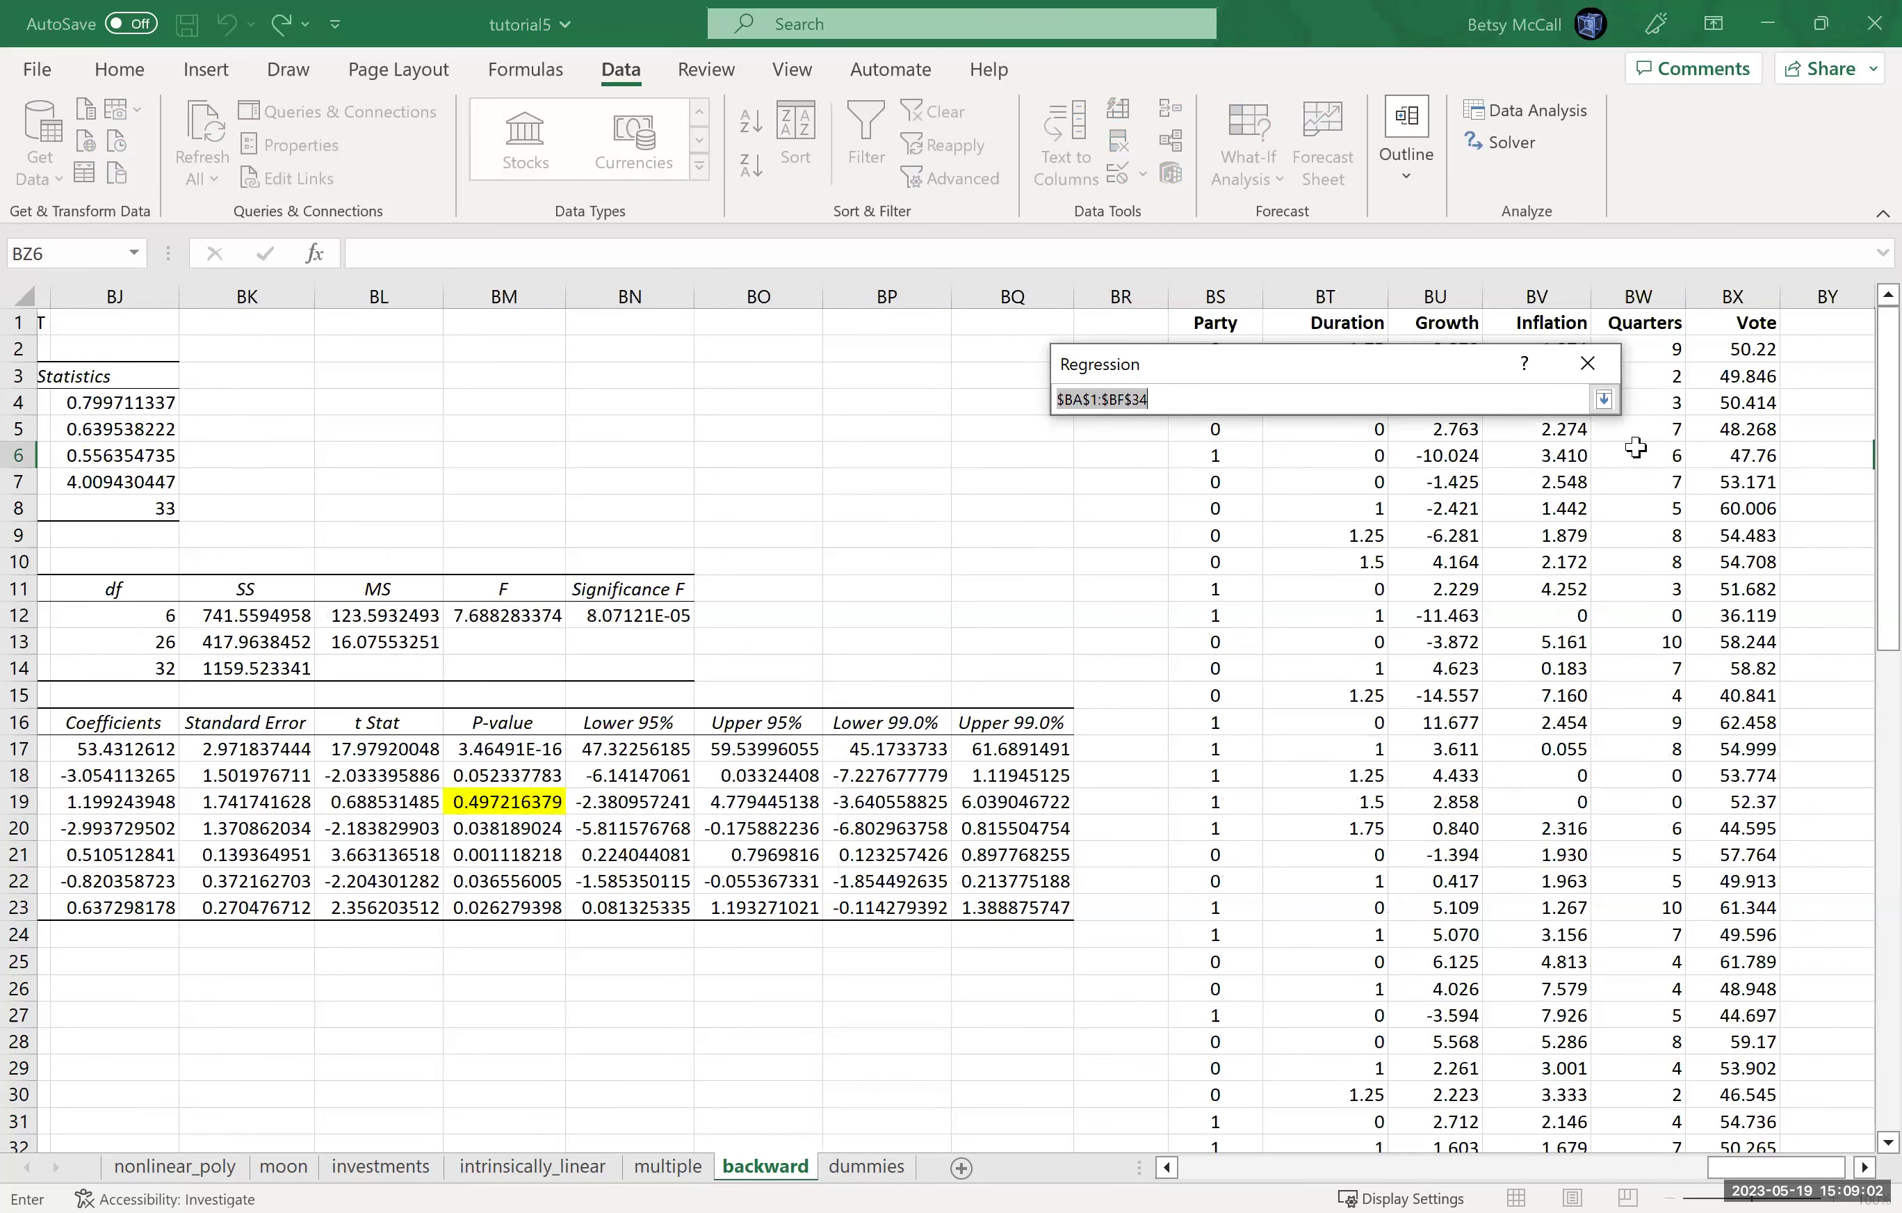
drag(1636, 447, 1631, 1094)
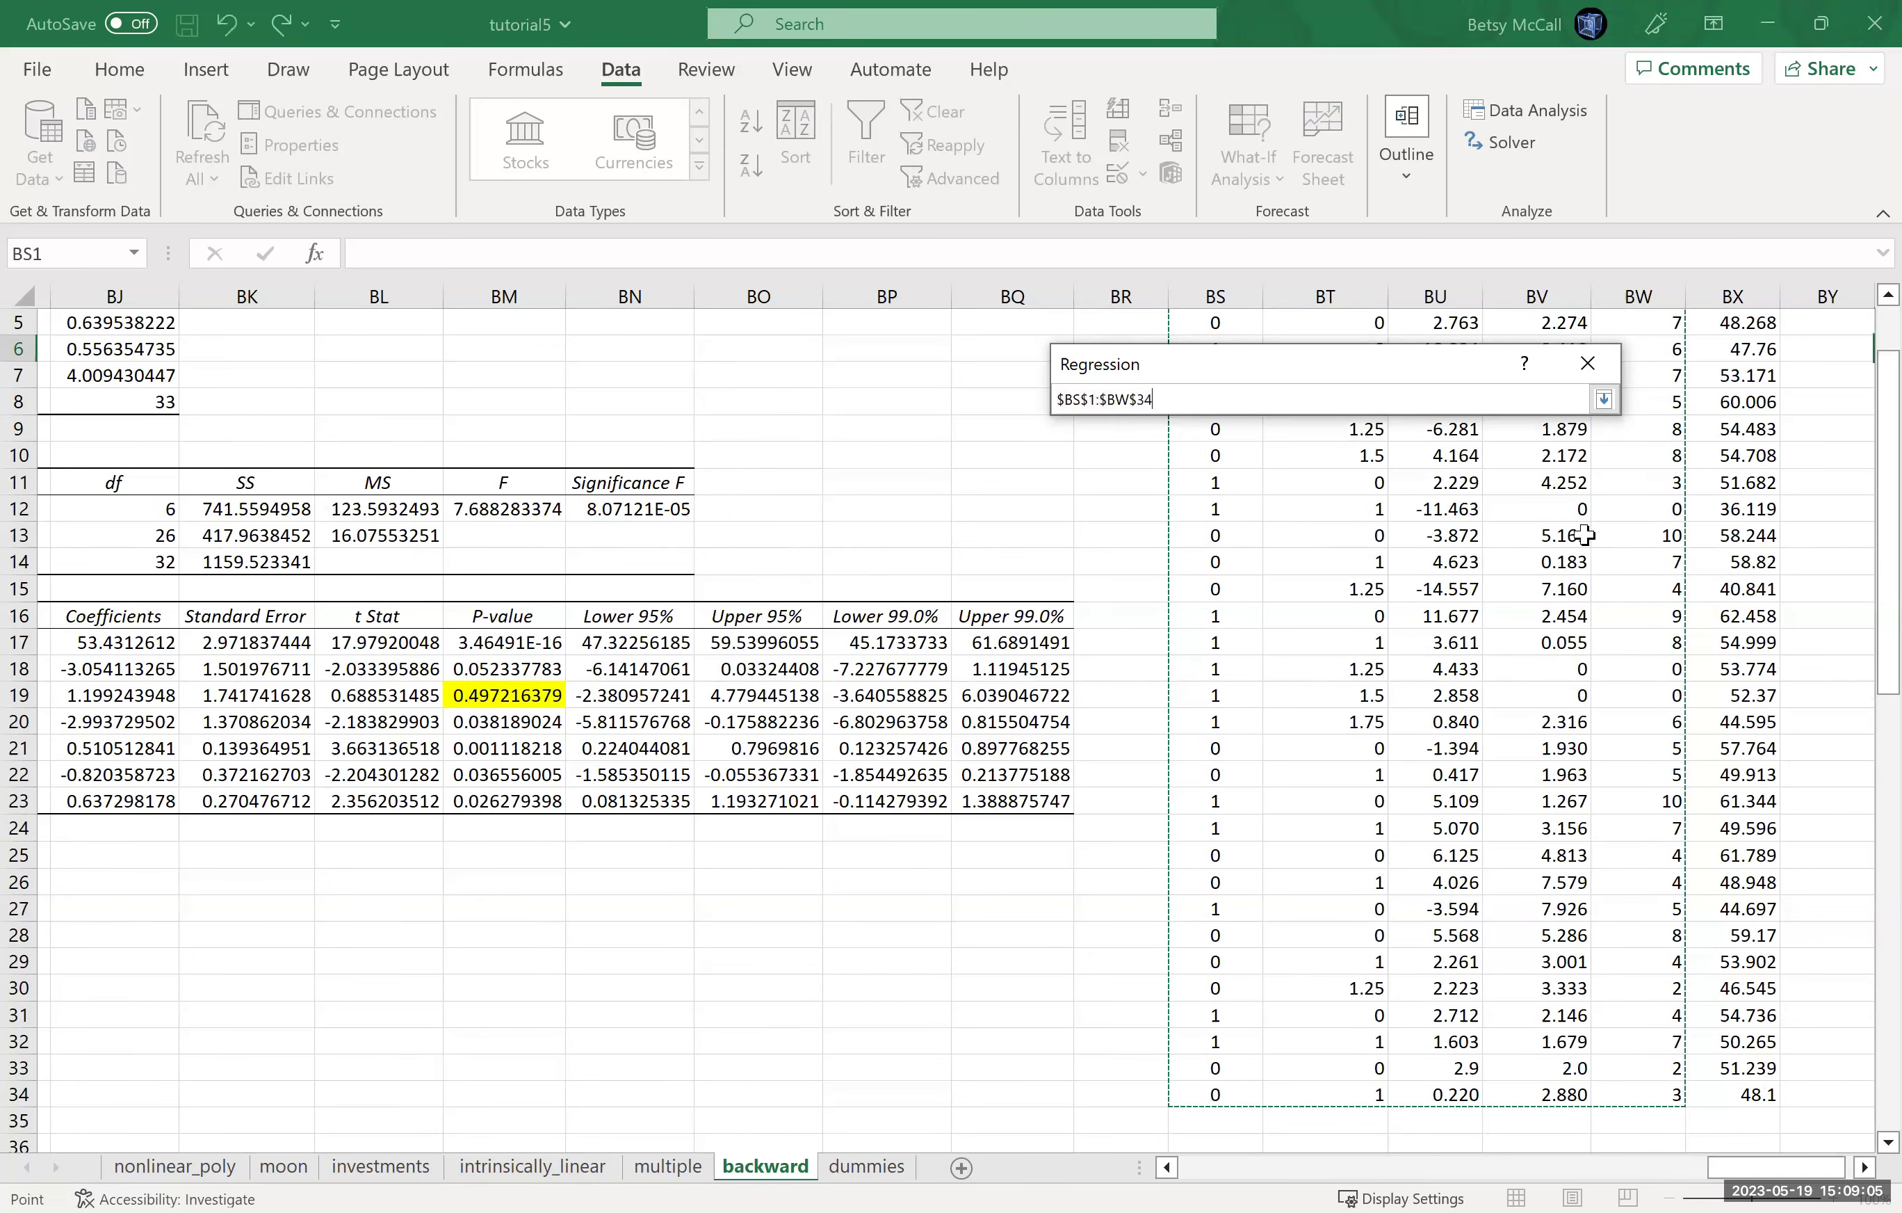
click(1605, 402)
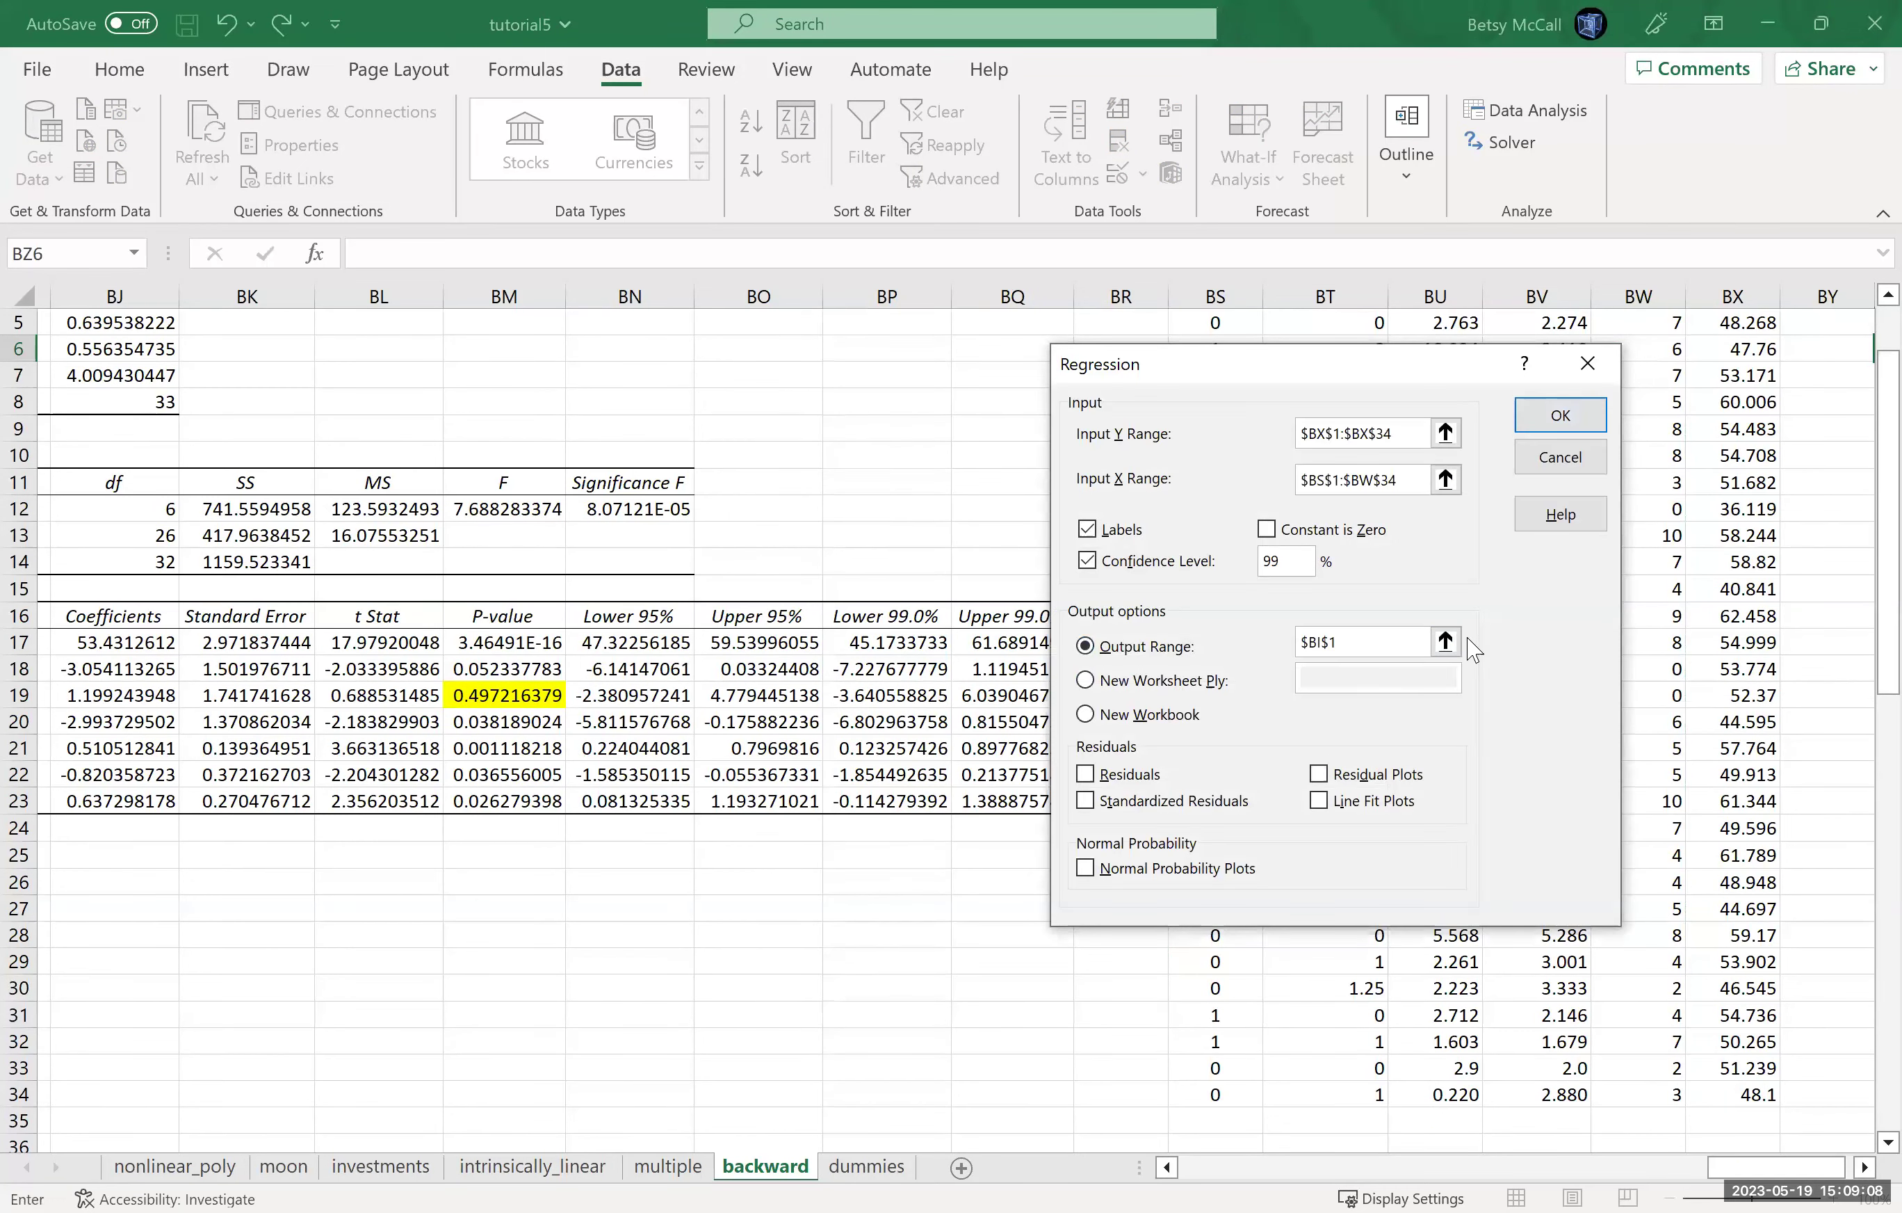
Set the regression's Output Range to $BZ$1, beside the latest data block, and run the analysis.
click(1865, 1168)
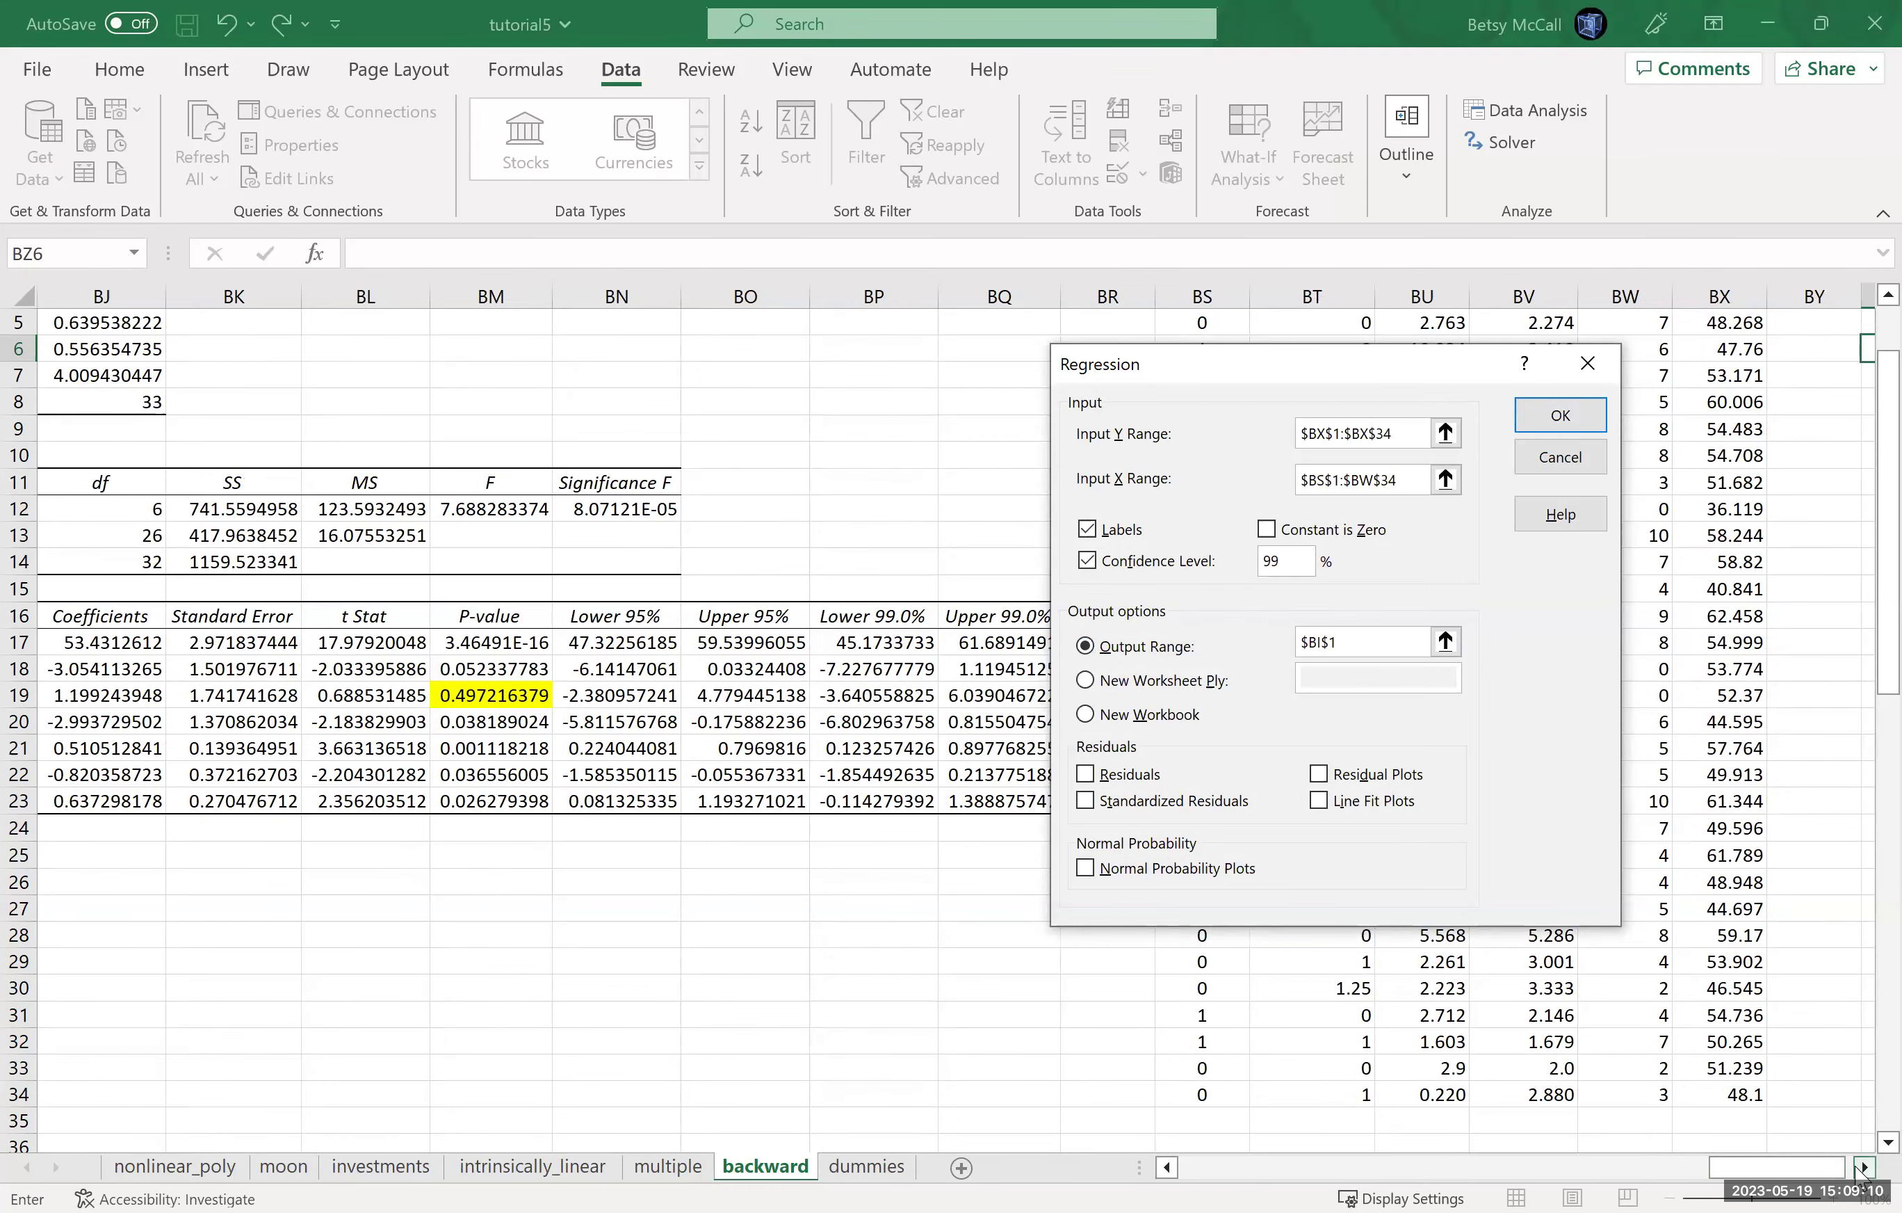
click(1865, 1168)
click(1864, 1168)
click(1865, 1168)
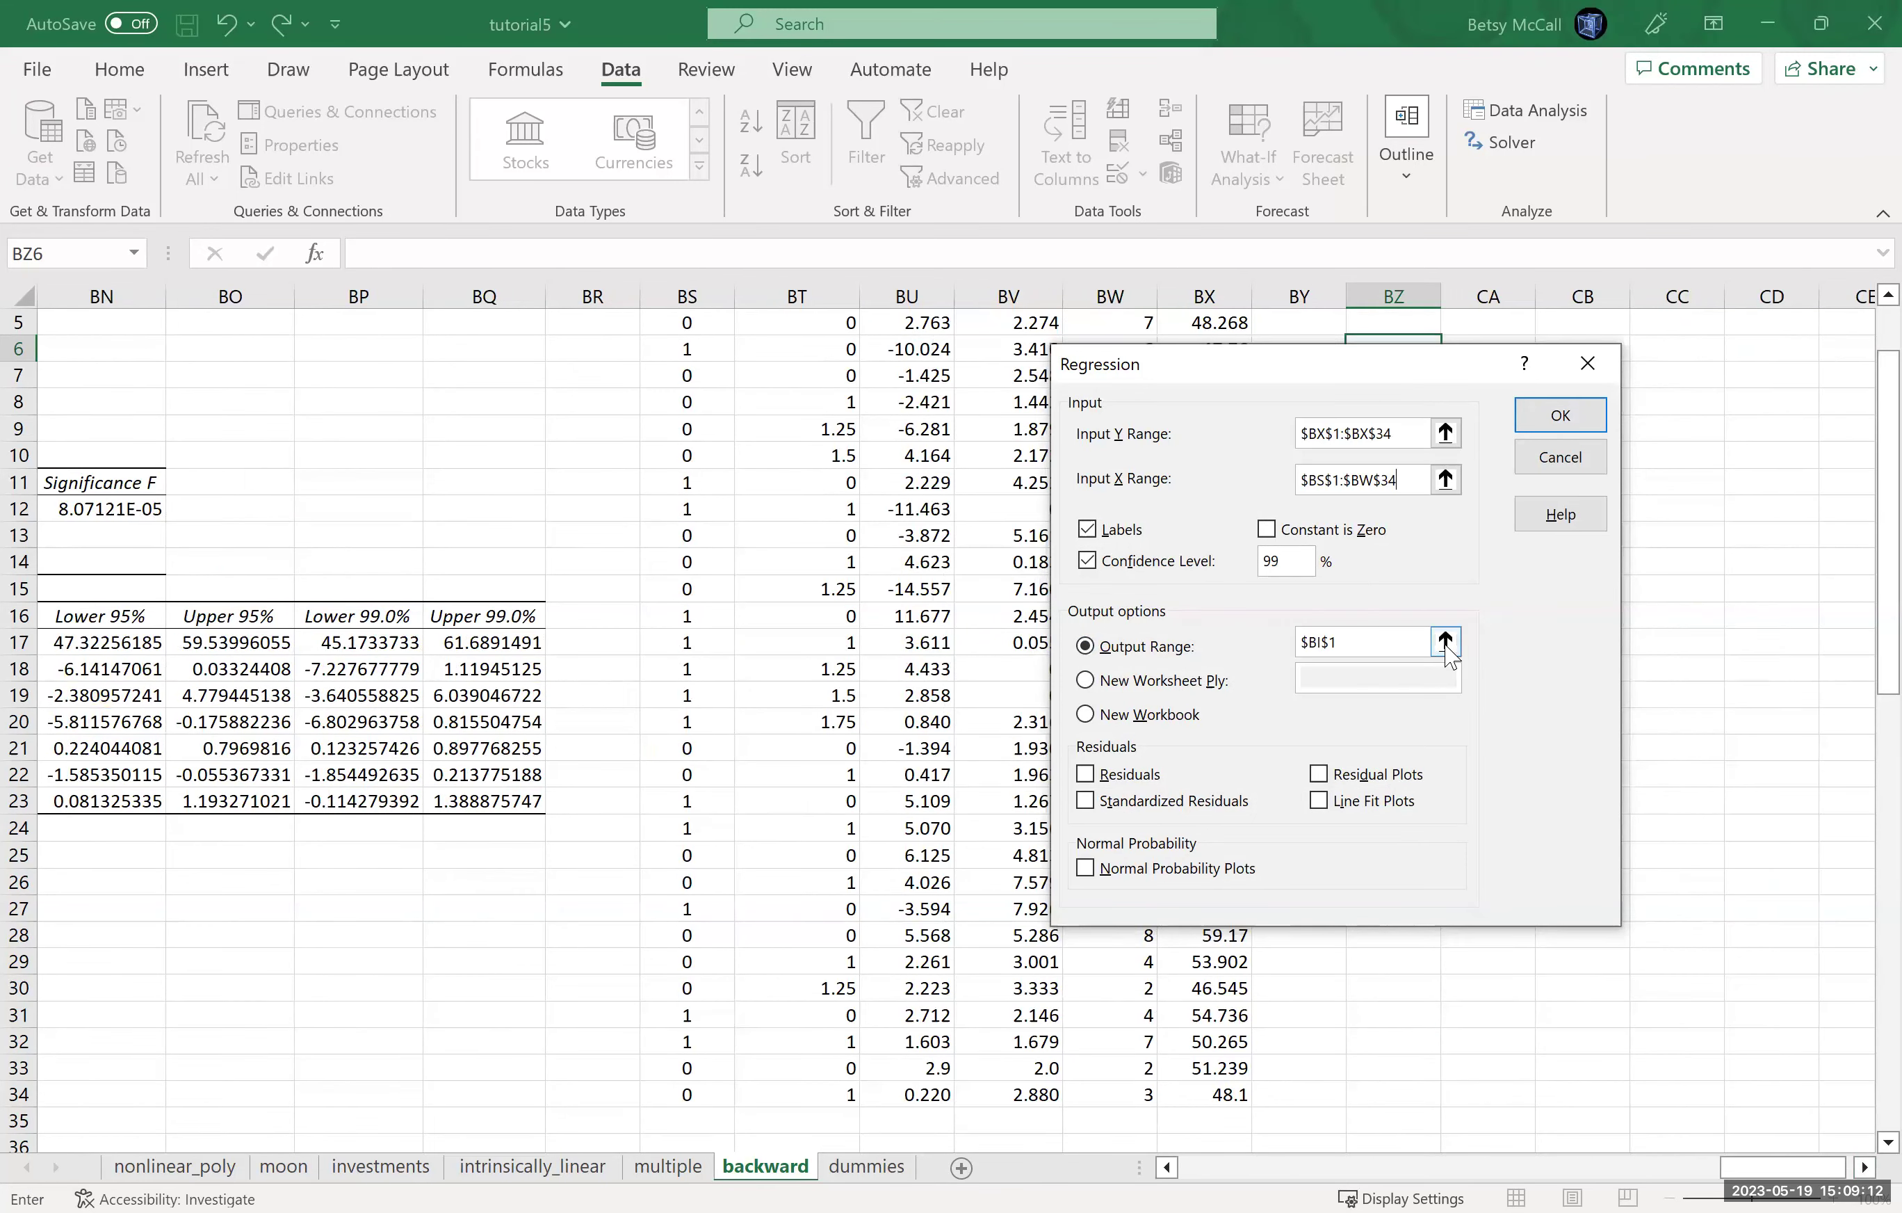
click(1445, 642)
click(1865, 1168)
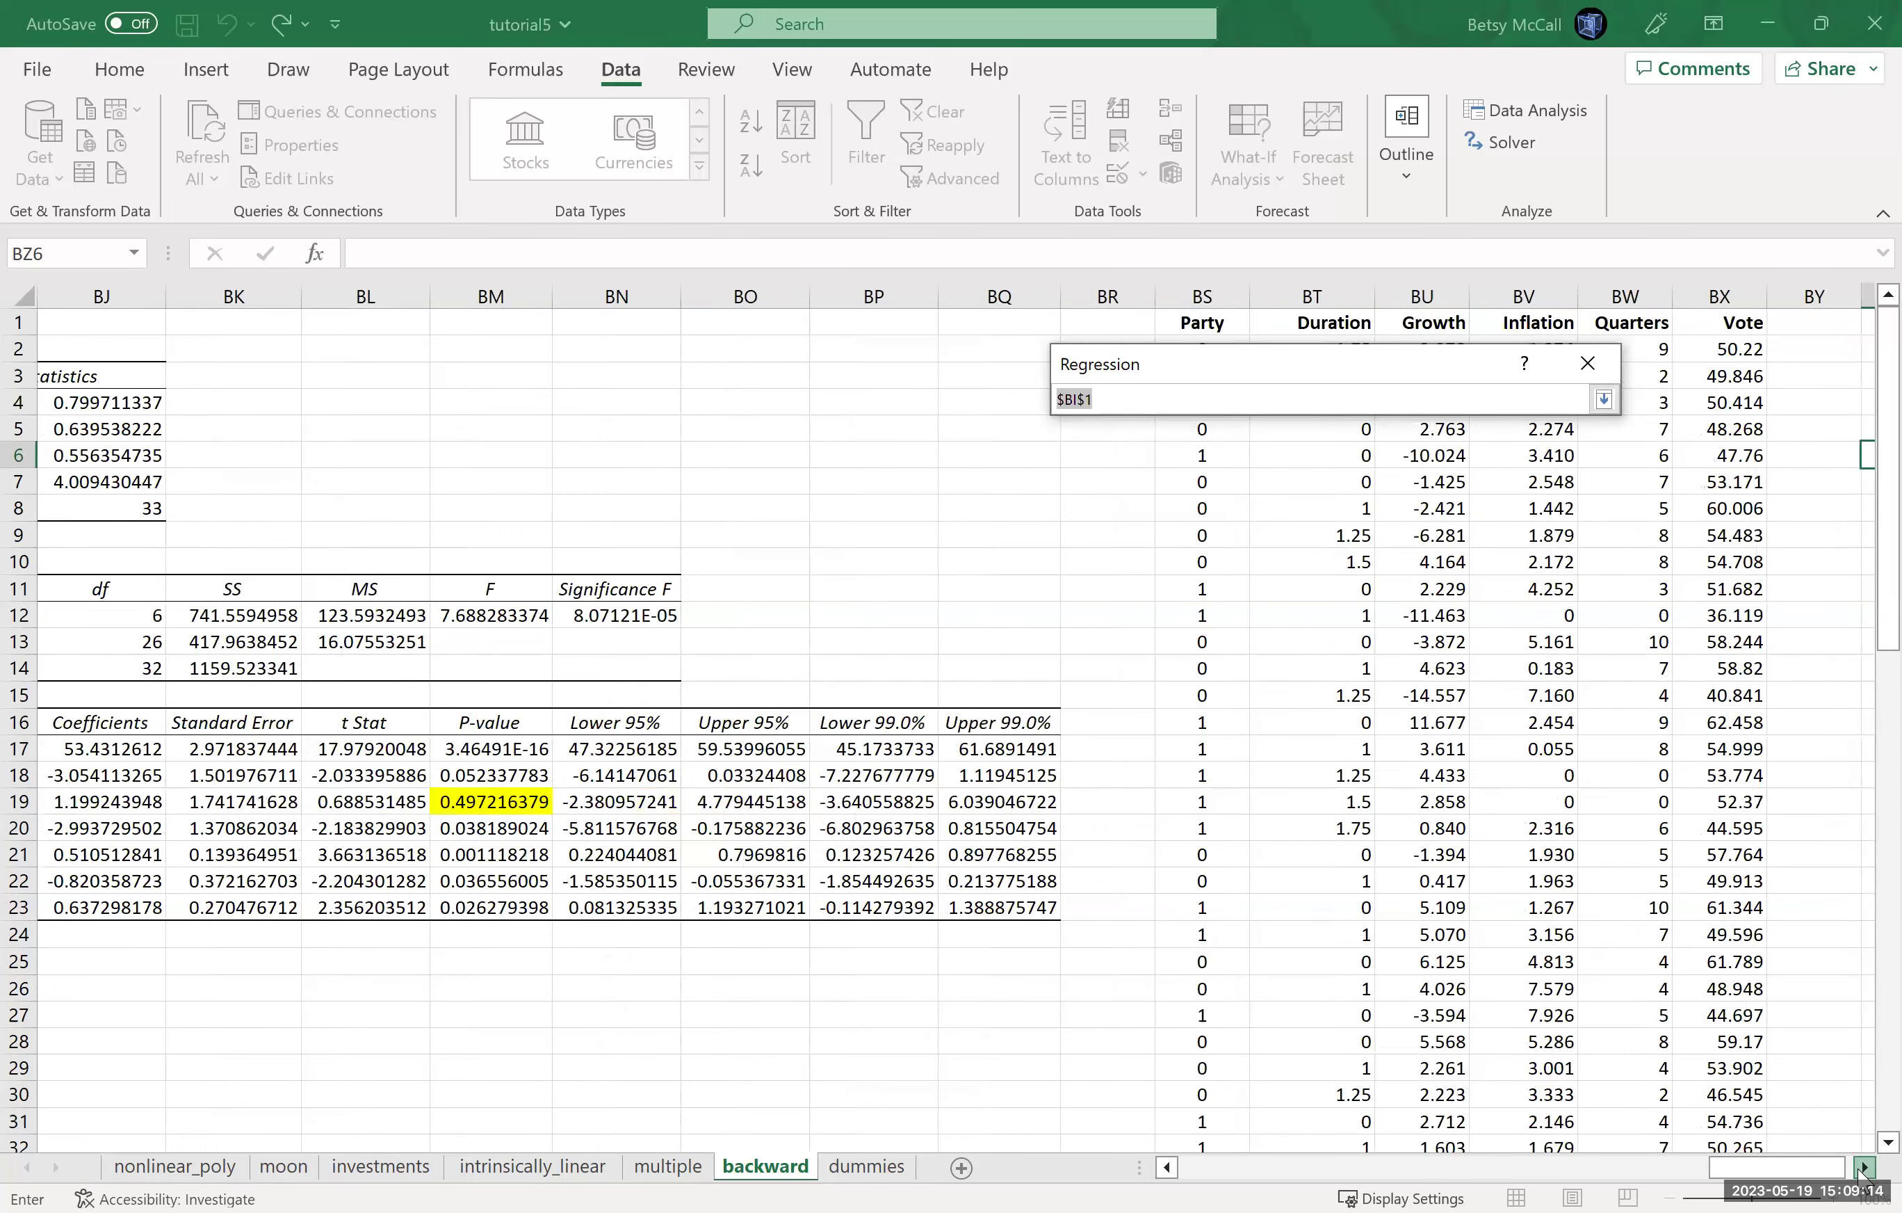
click(1865, 1169)
click(1865, 1168)
click(1865, 1168)
click(1865, 1168)
click(1865, 1168)
click(1252, 328)
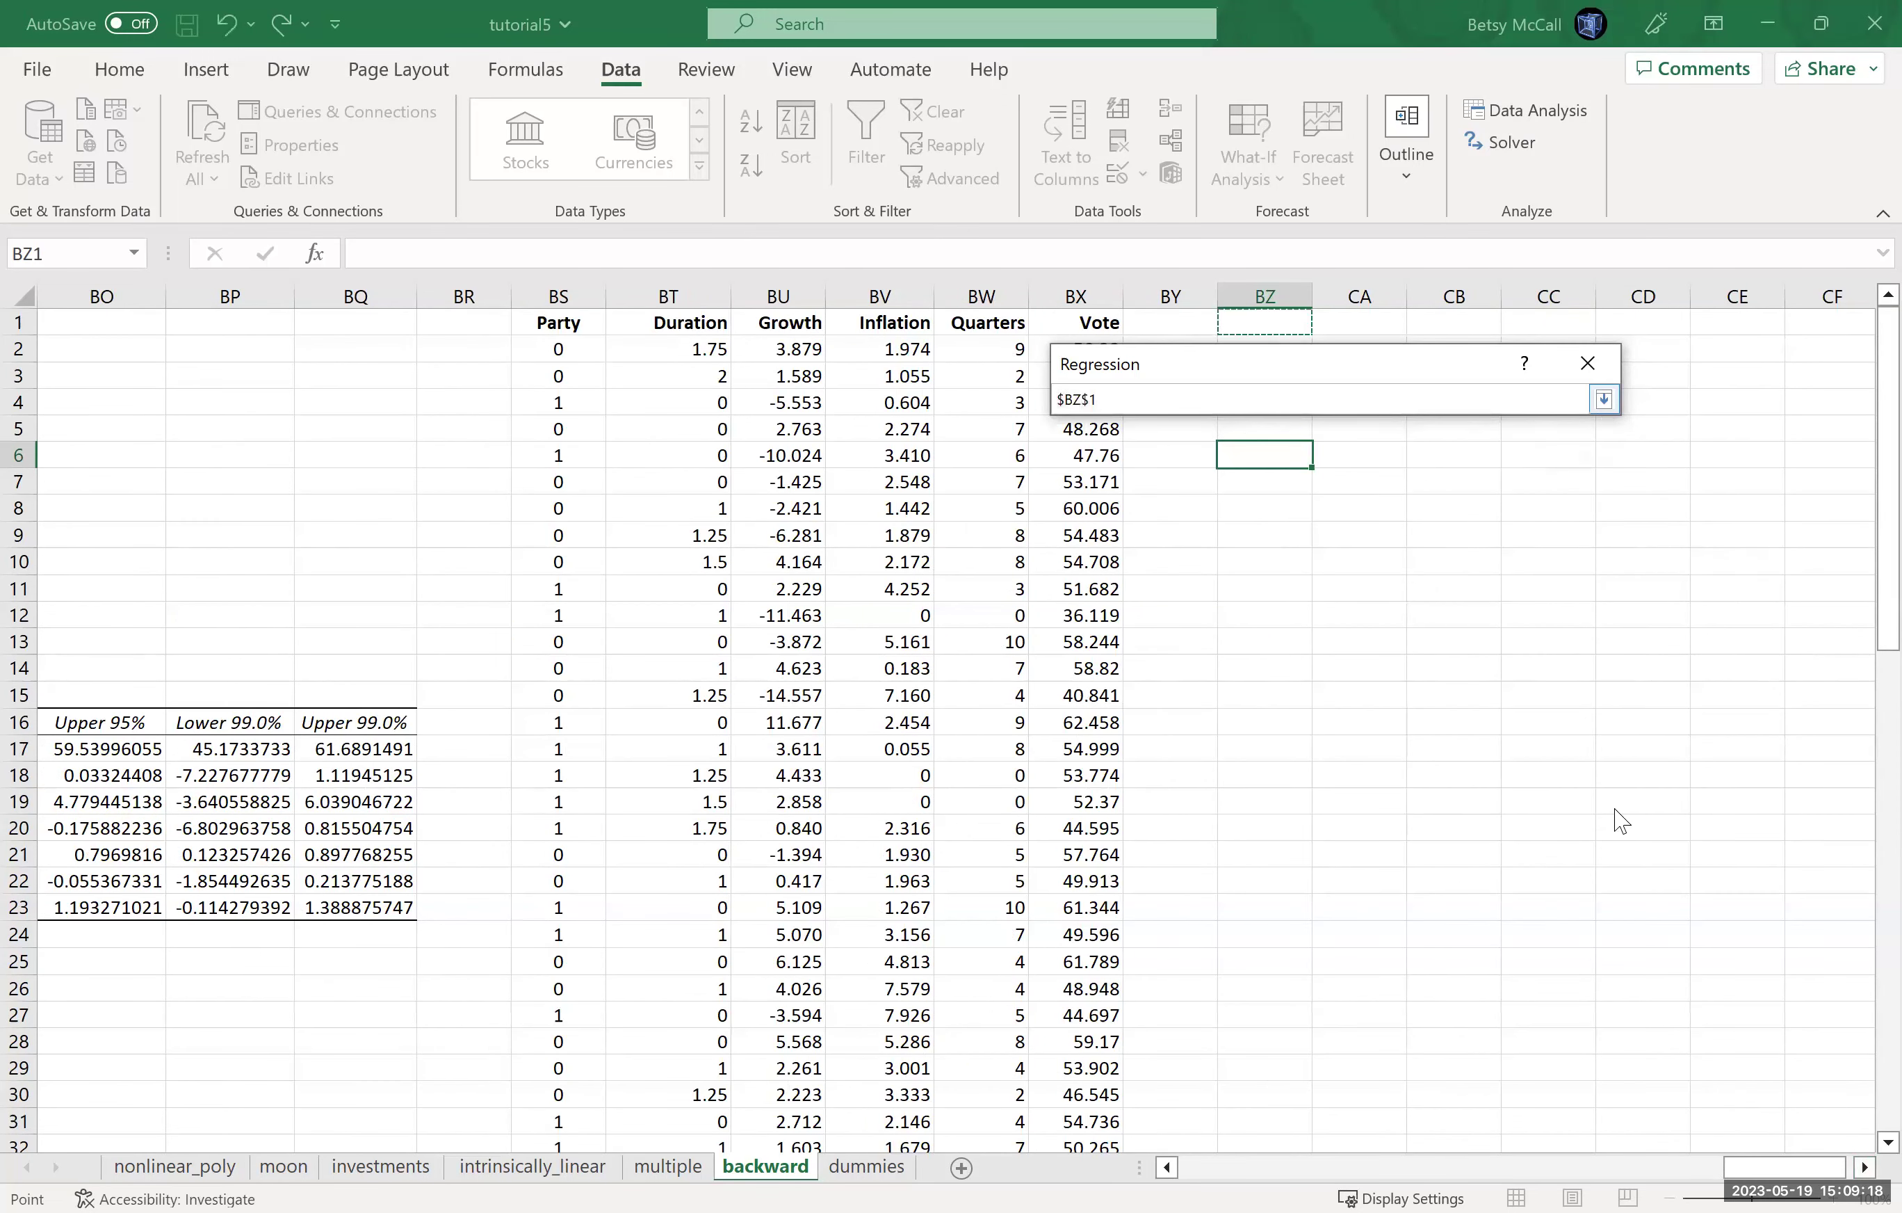
key(Return)
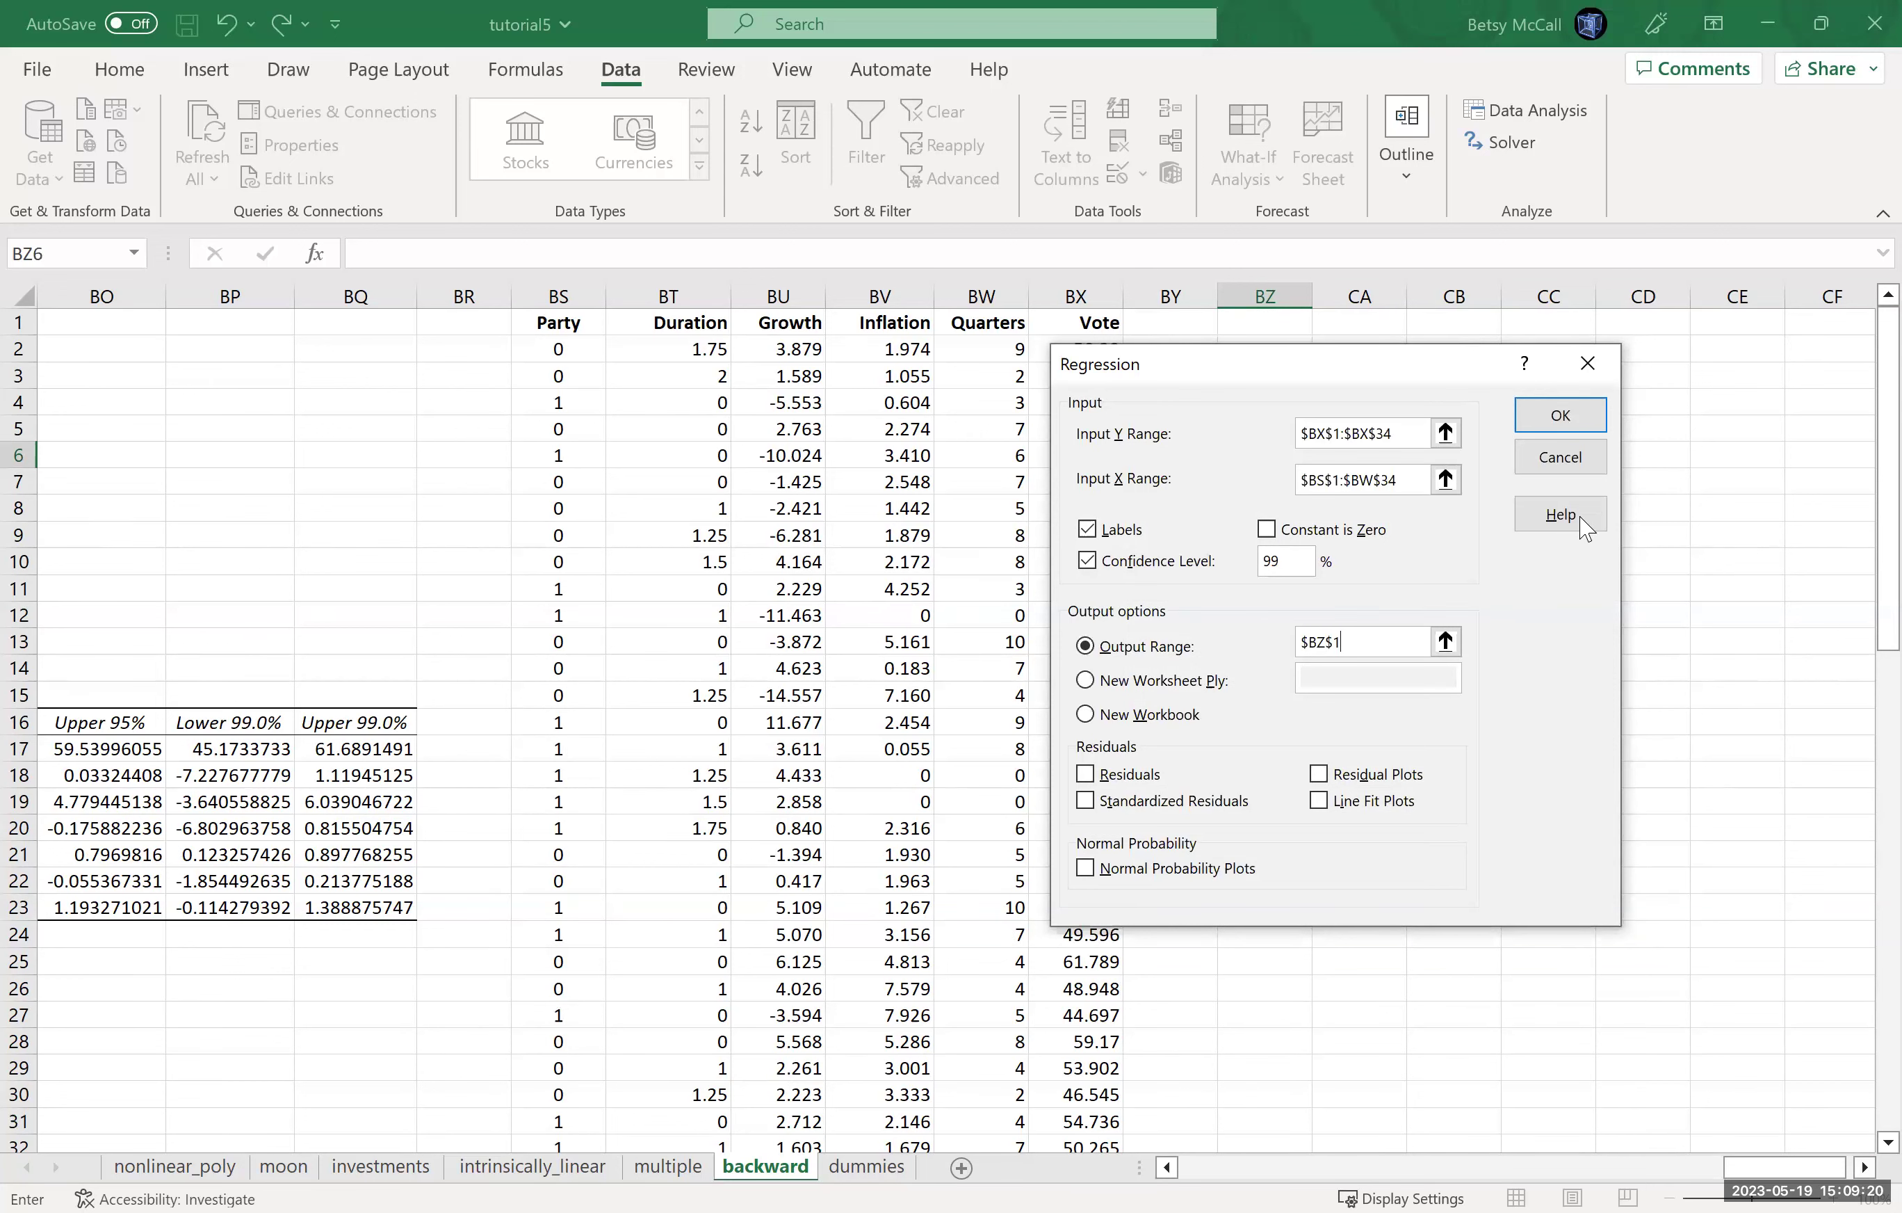
click(1561, 420)
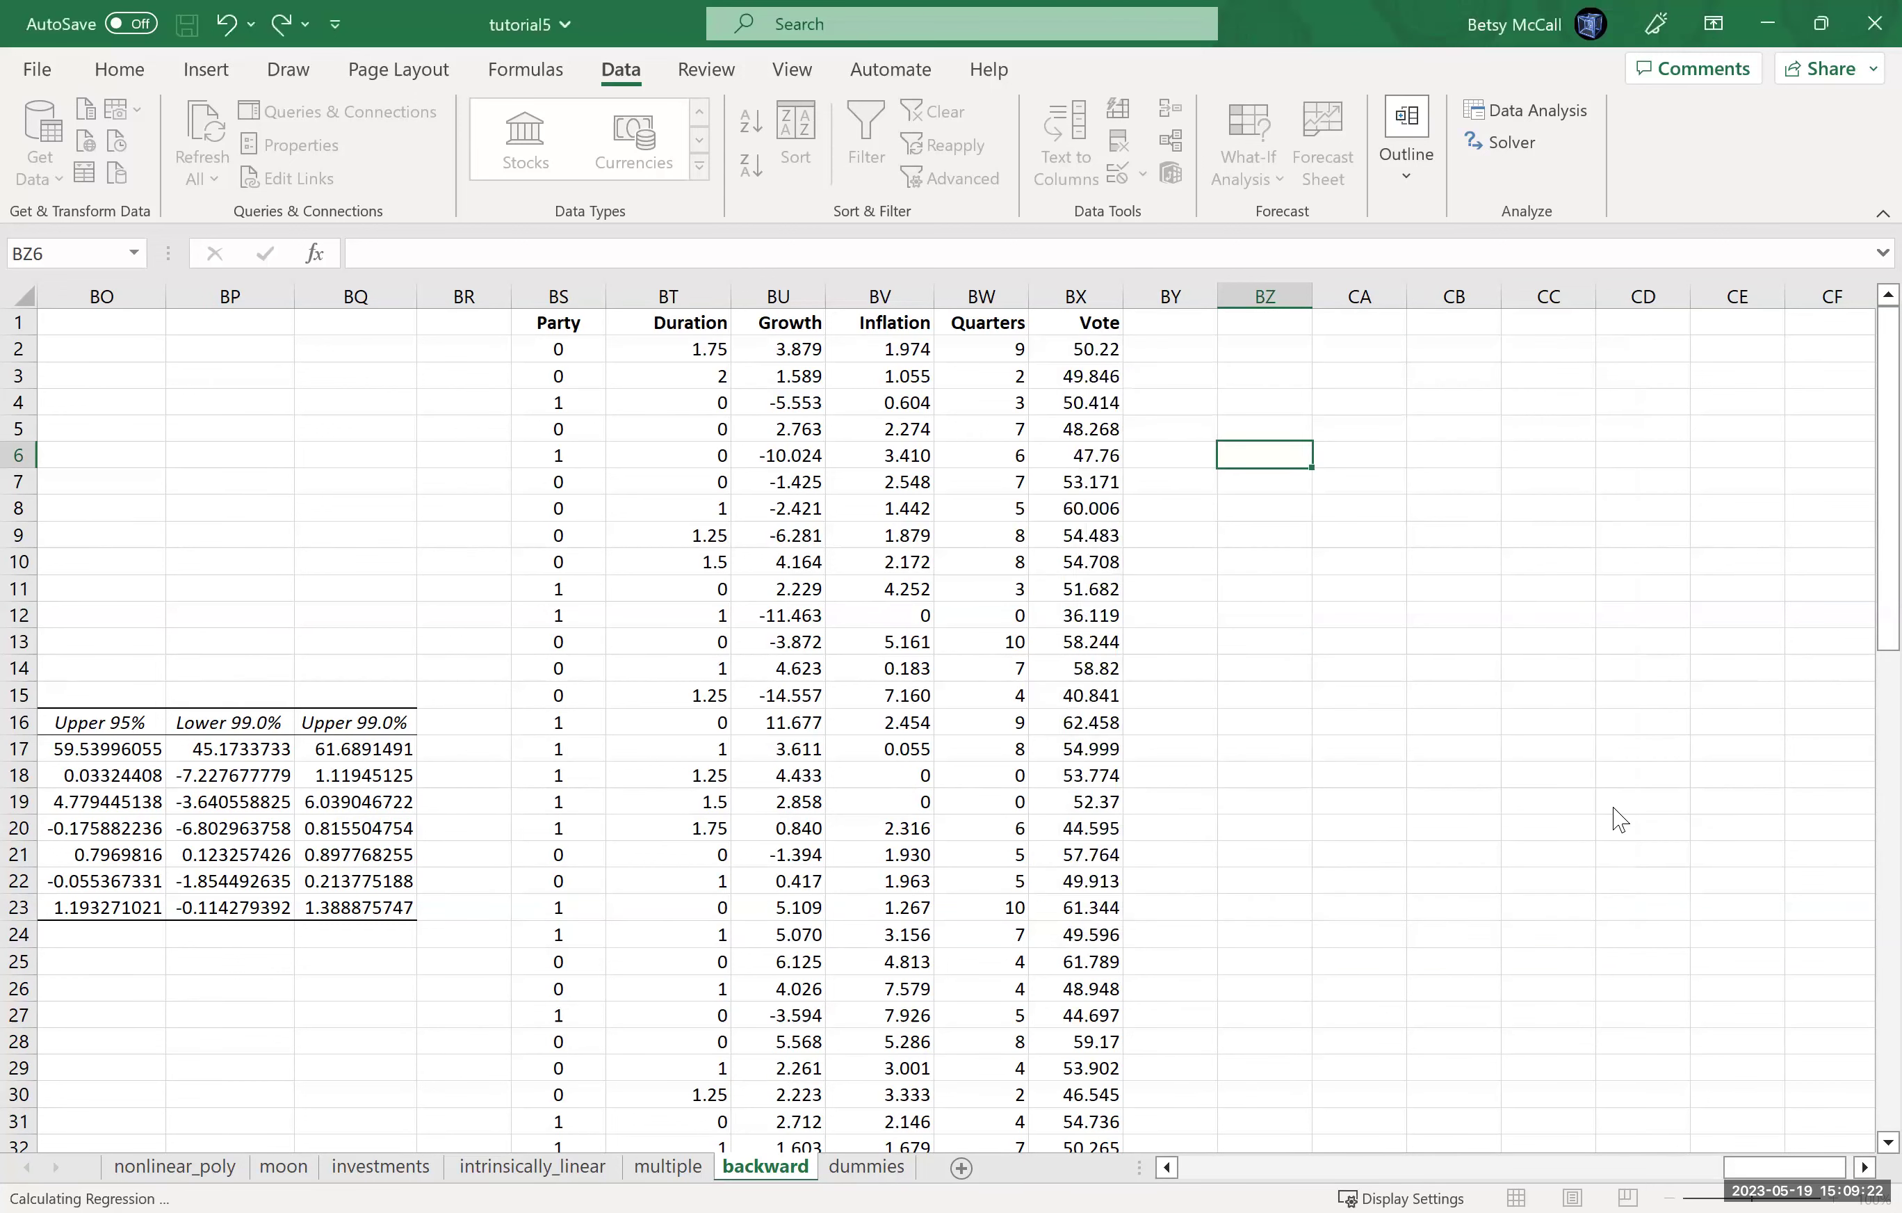
Auto-fit columns BZ through CH so the fourth regression output's labels and values show in full.
double_click(1310, 292)
double_click(1484, 295)
click(1863, 1168)
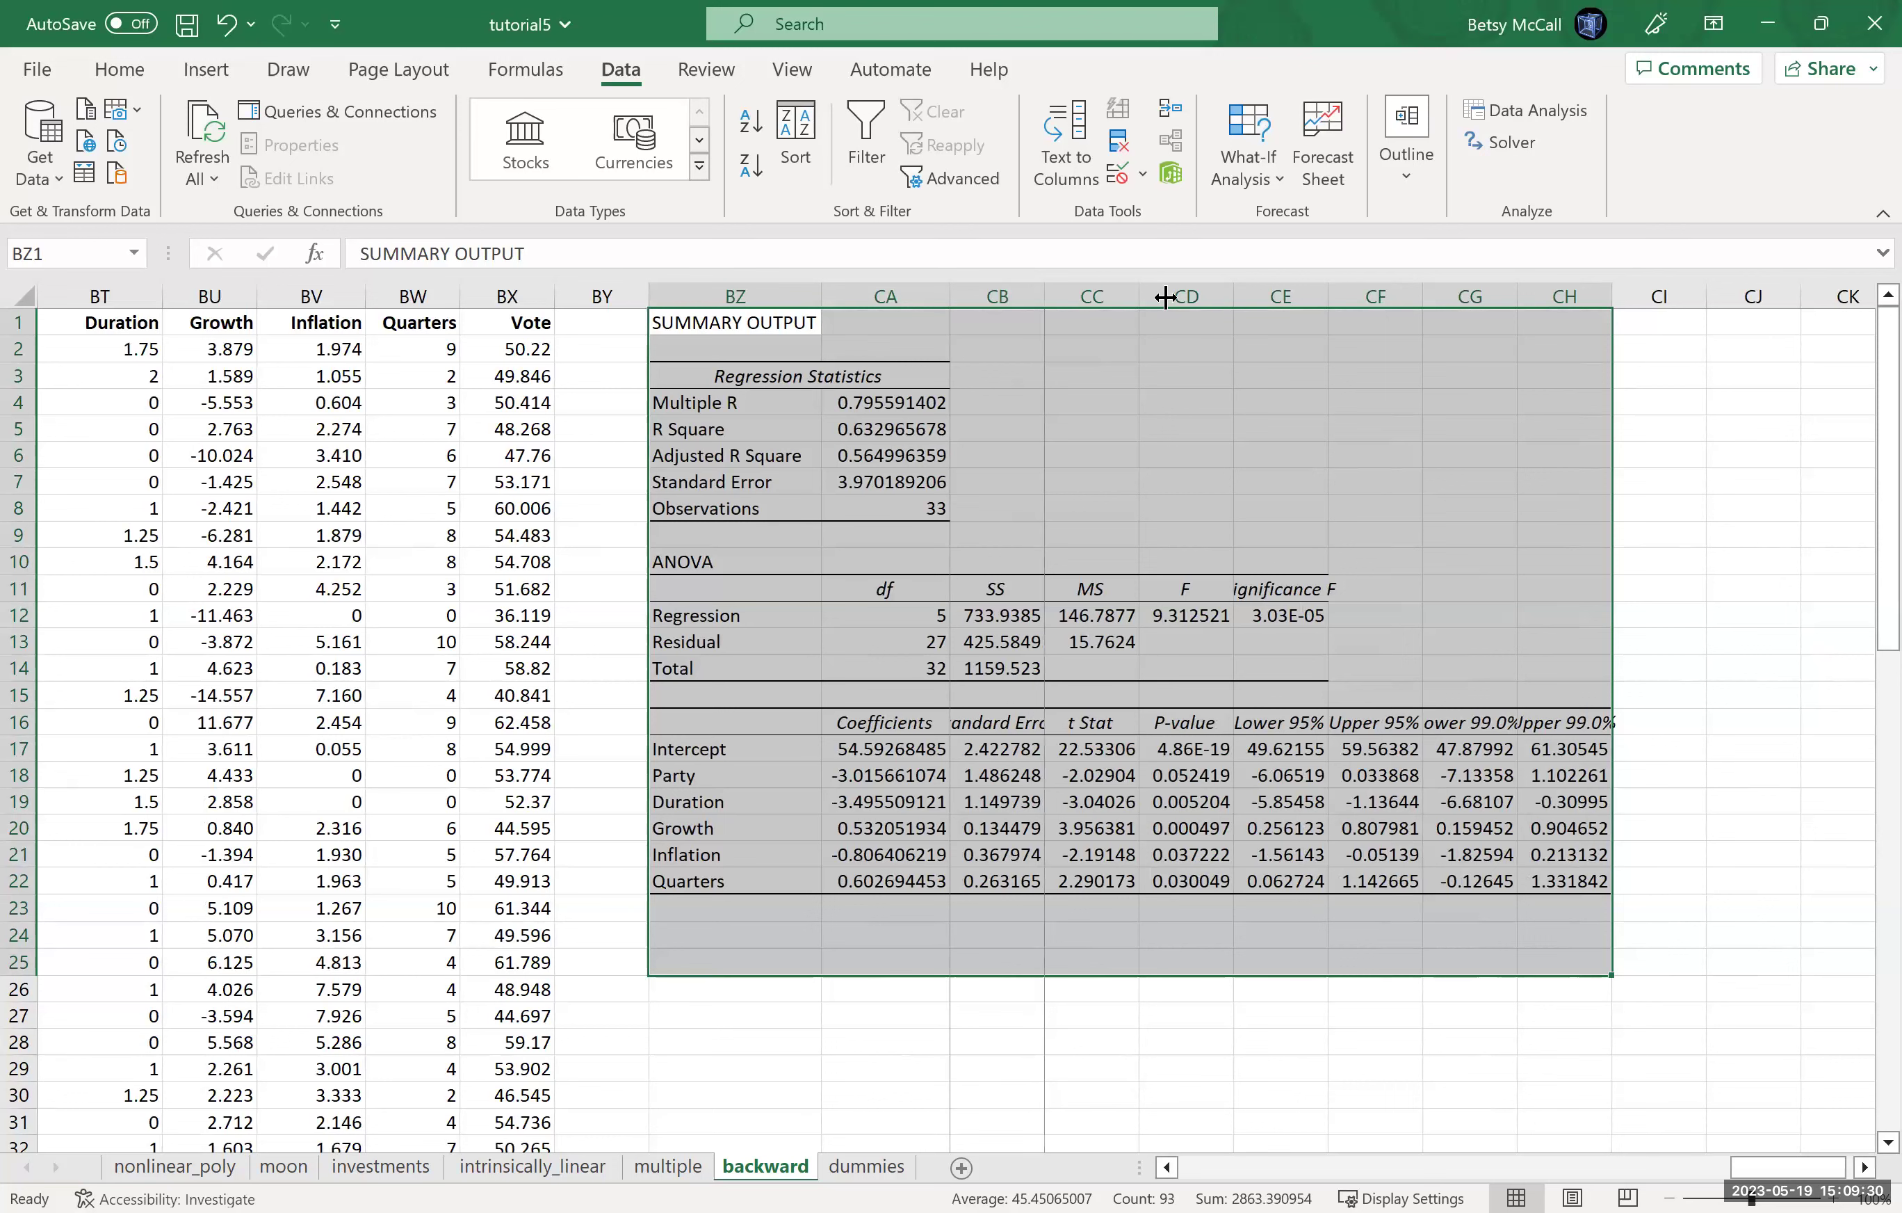
double_click(1045, 296)
double_click(1181, 295)
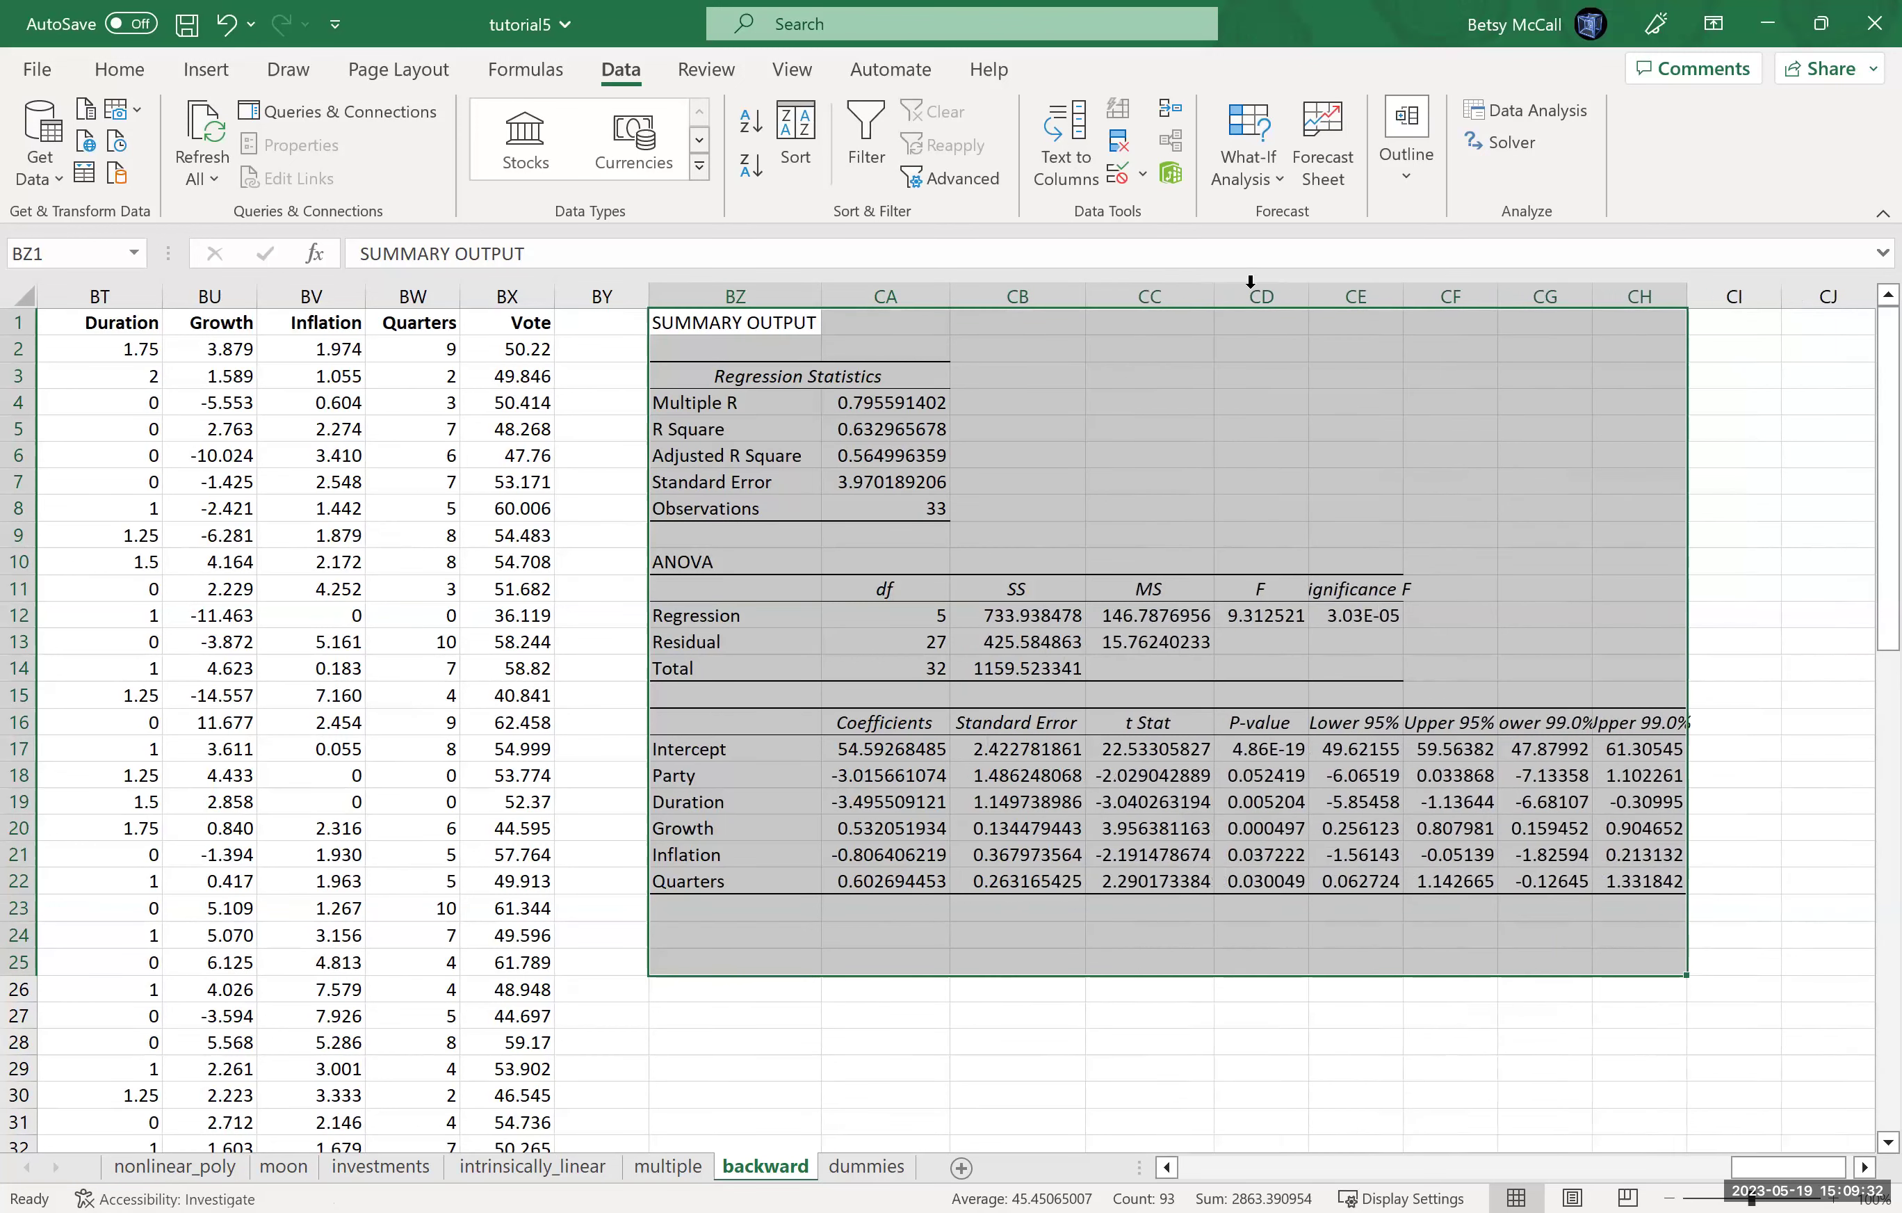
double_click(1309, 293)
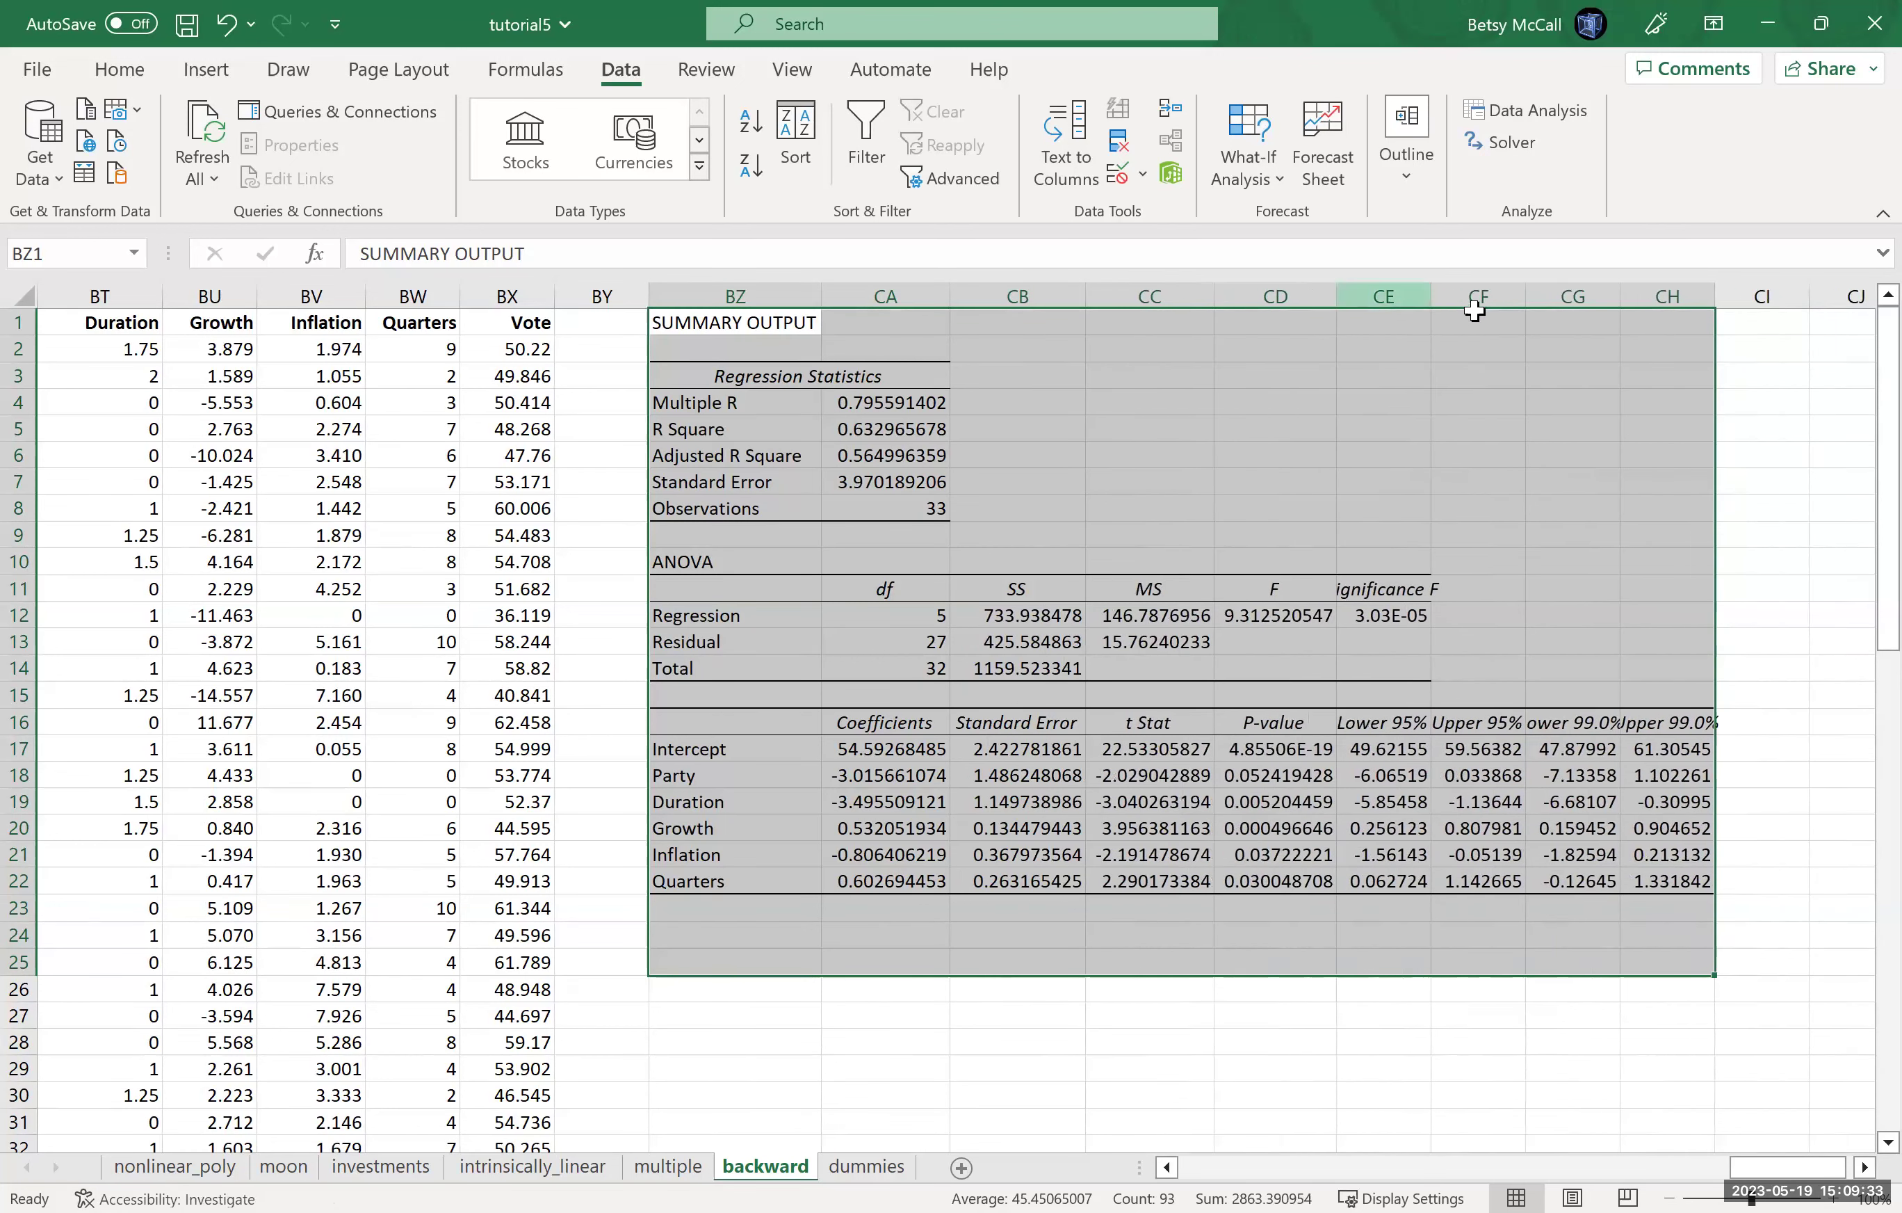
double_click(1430, 293)
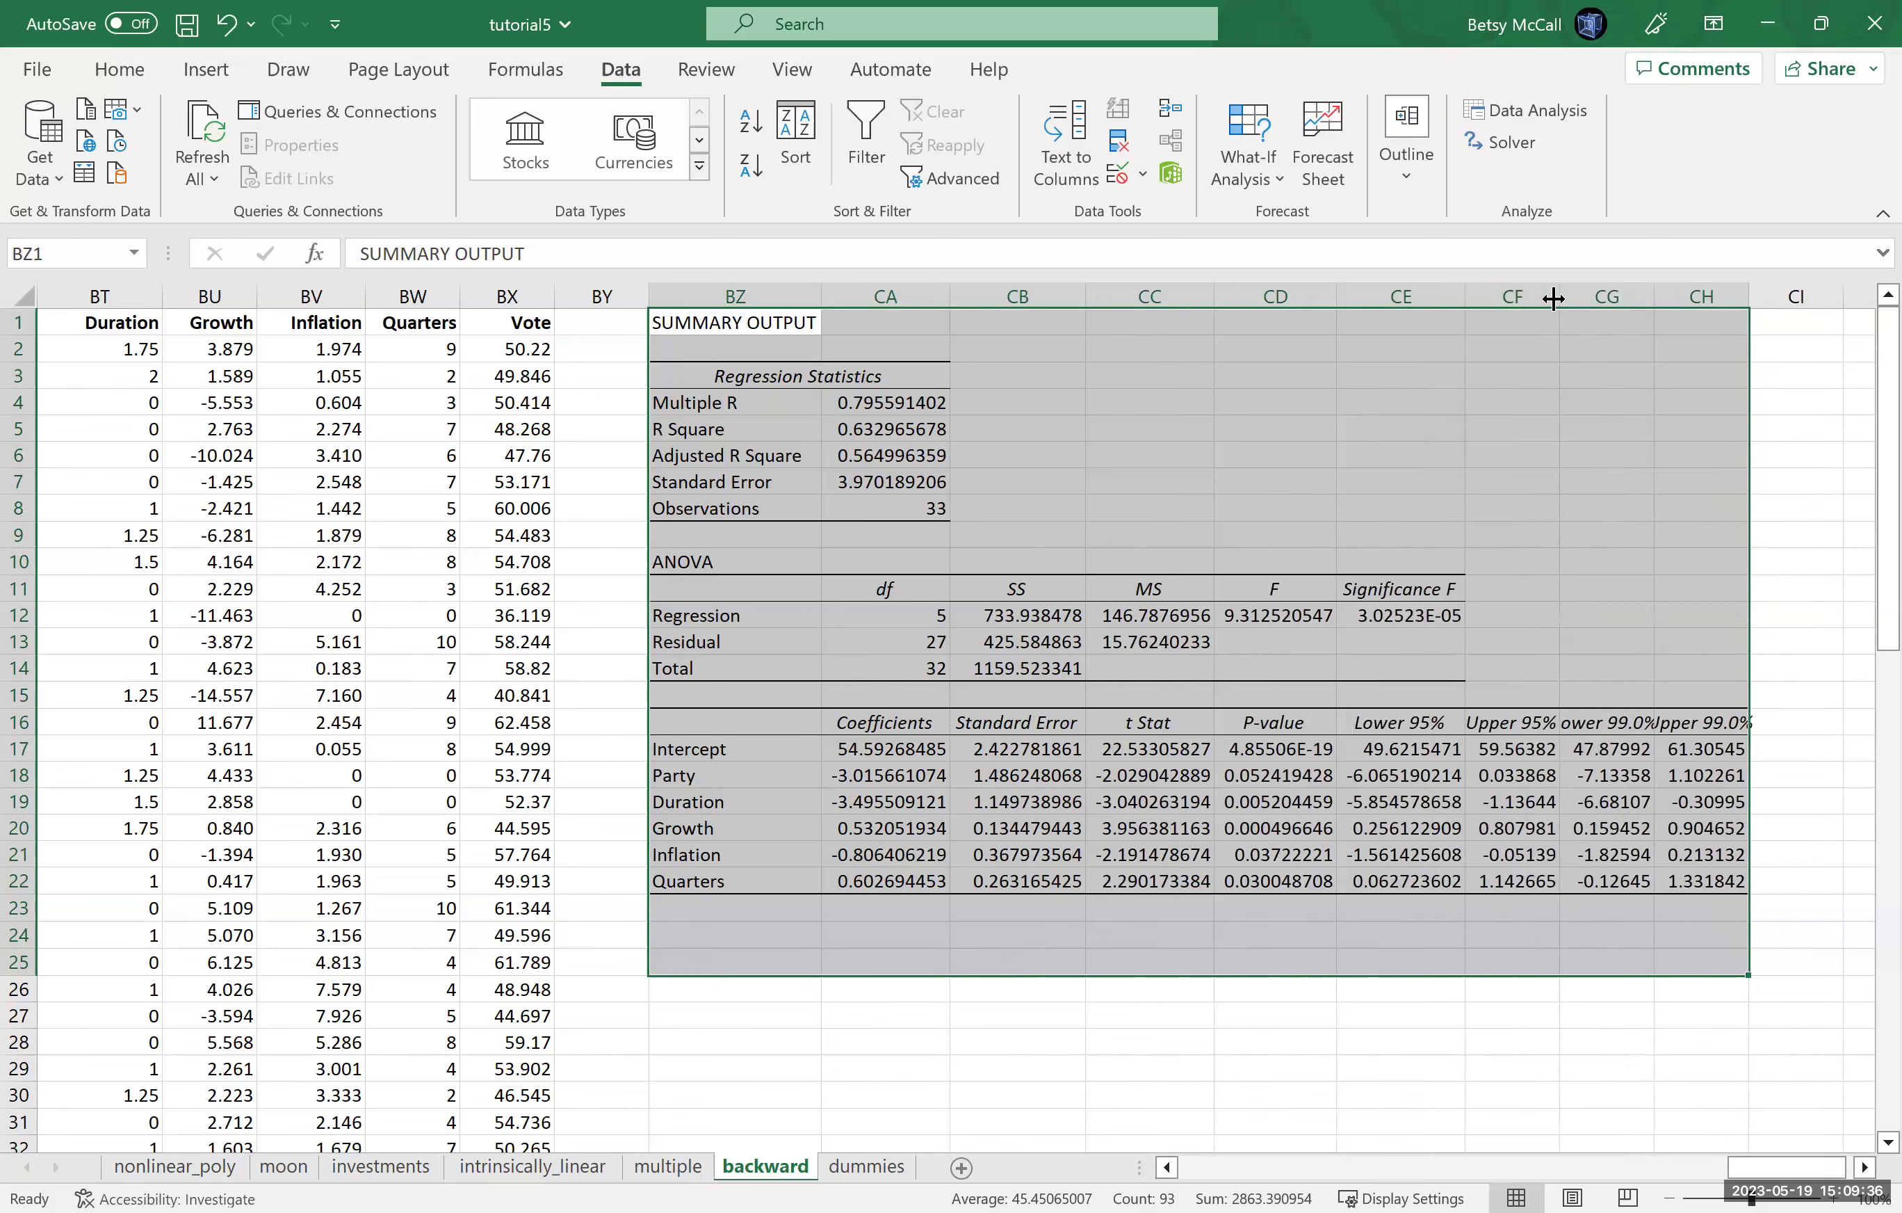
double_click(1554, 296)
double_click(1690, 297)
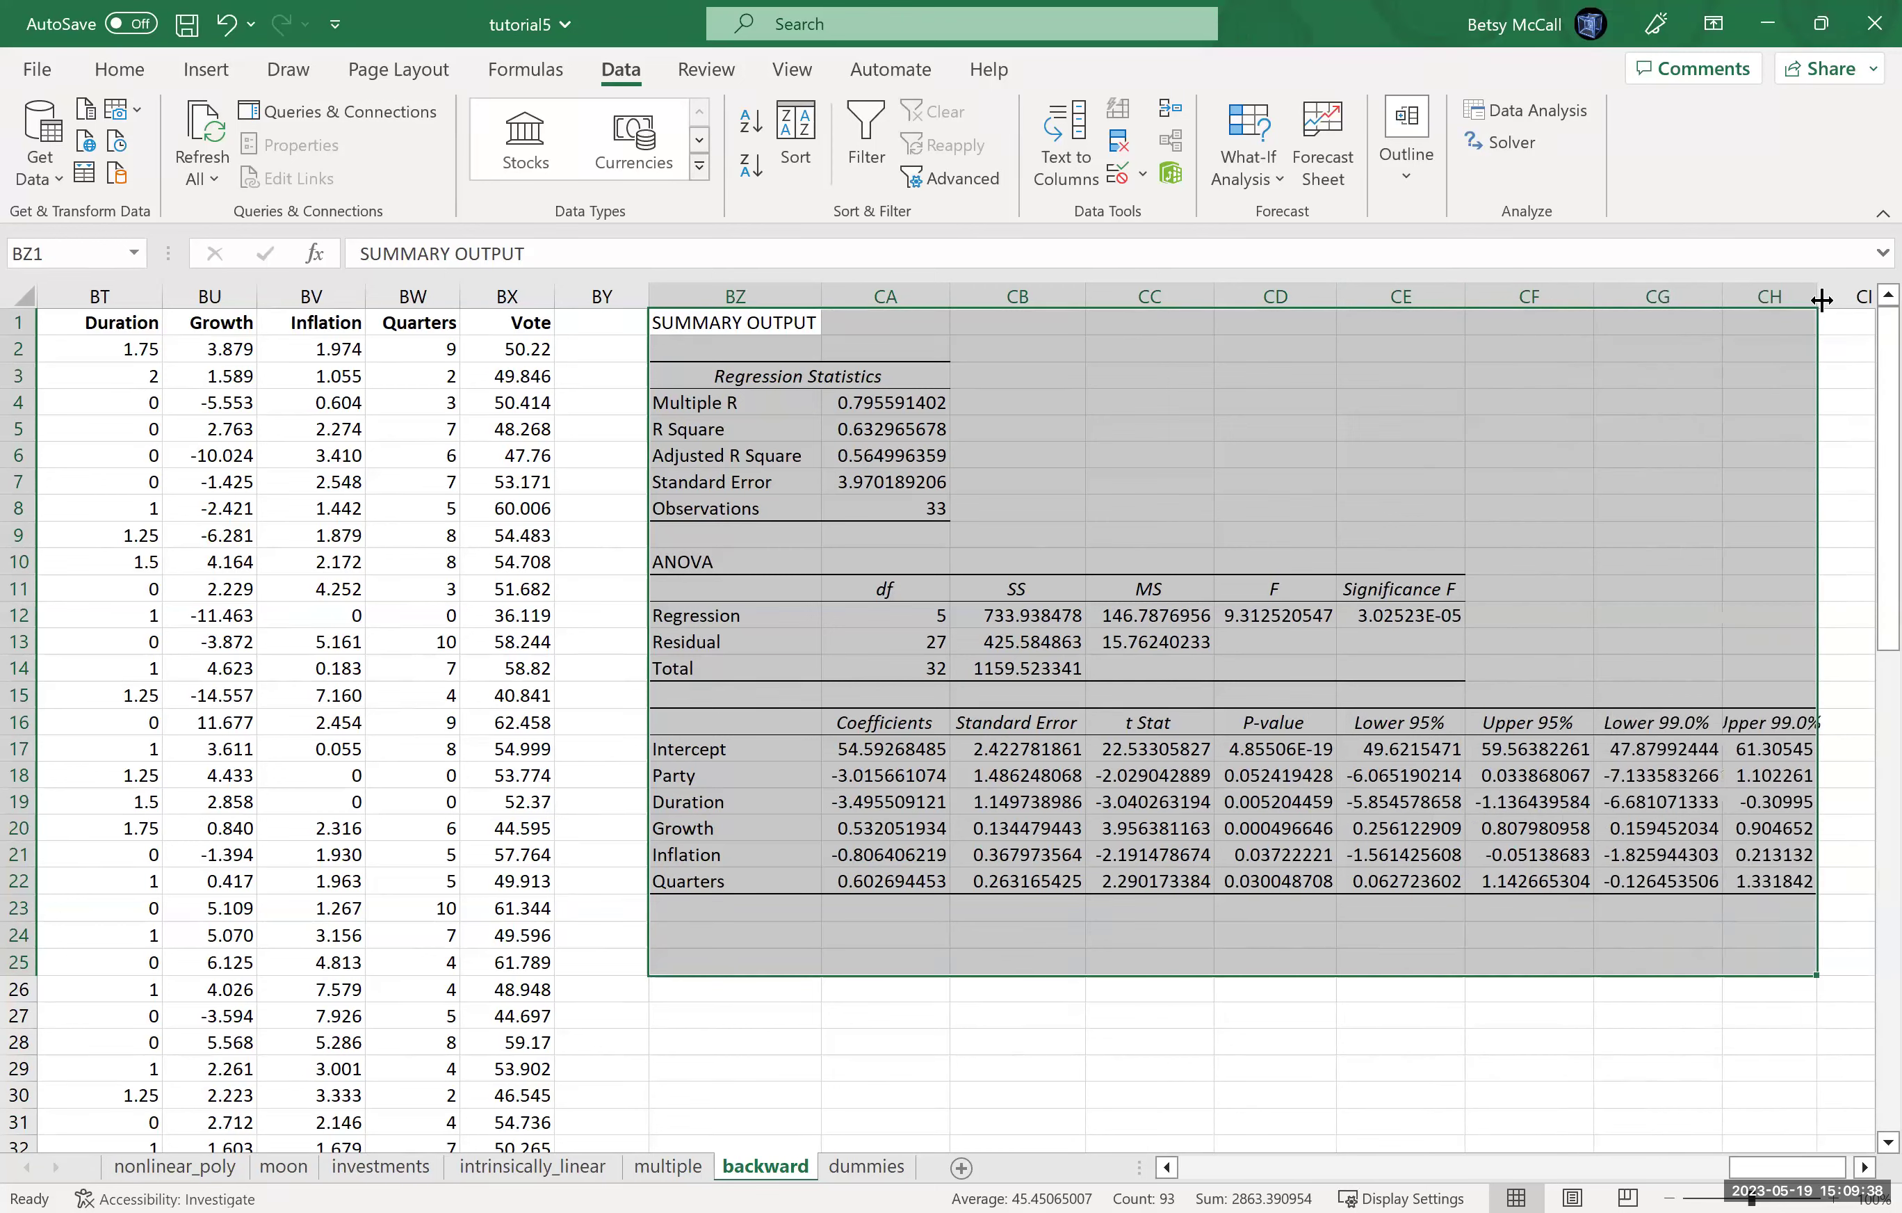
double_click(1821, 297)
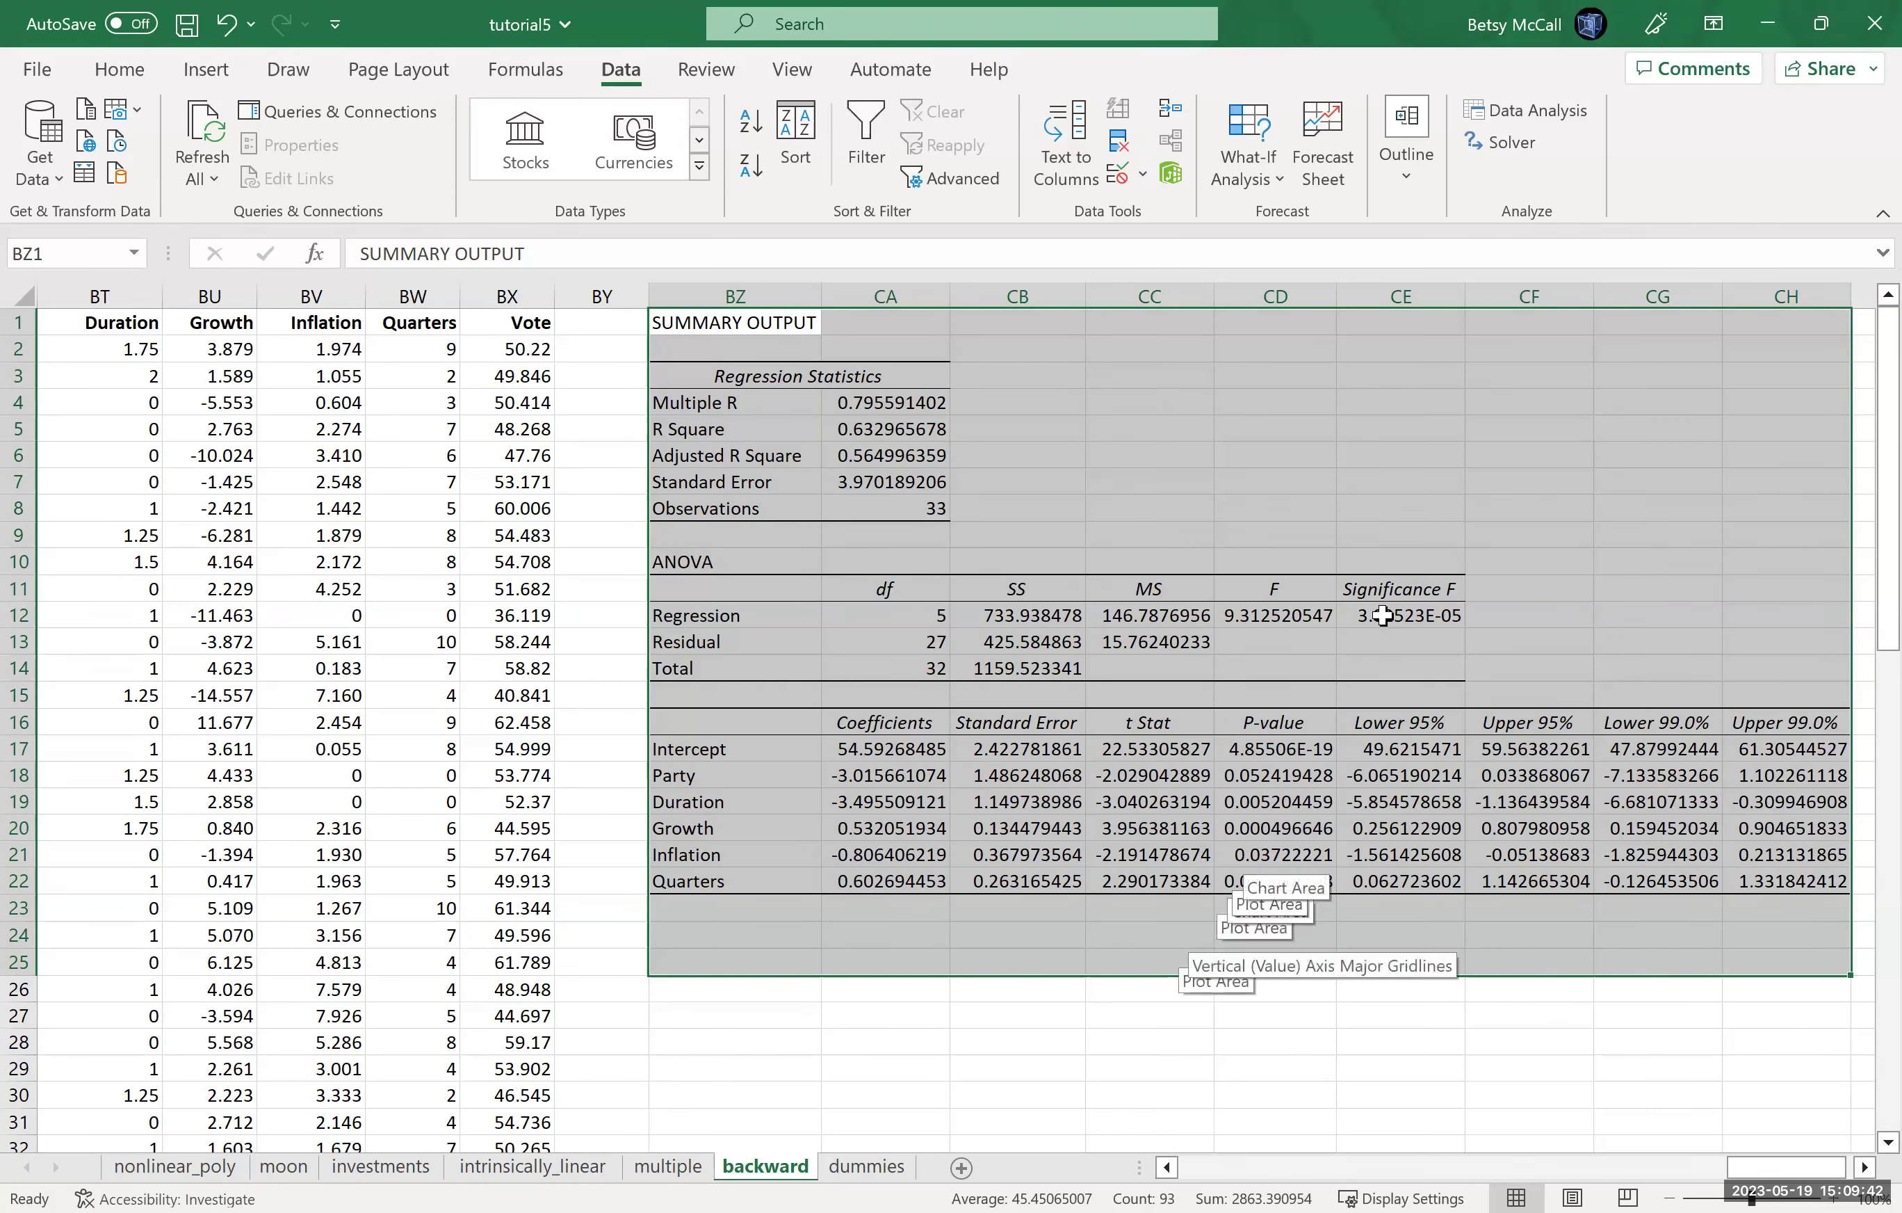
Review the P-values in the fourth regression output and highlight Party's P-value in CD18 with yellow fill.
click(1276, 752)
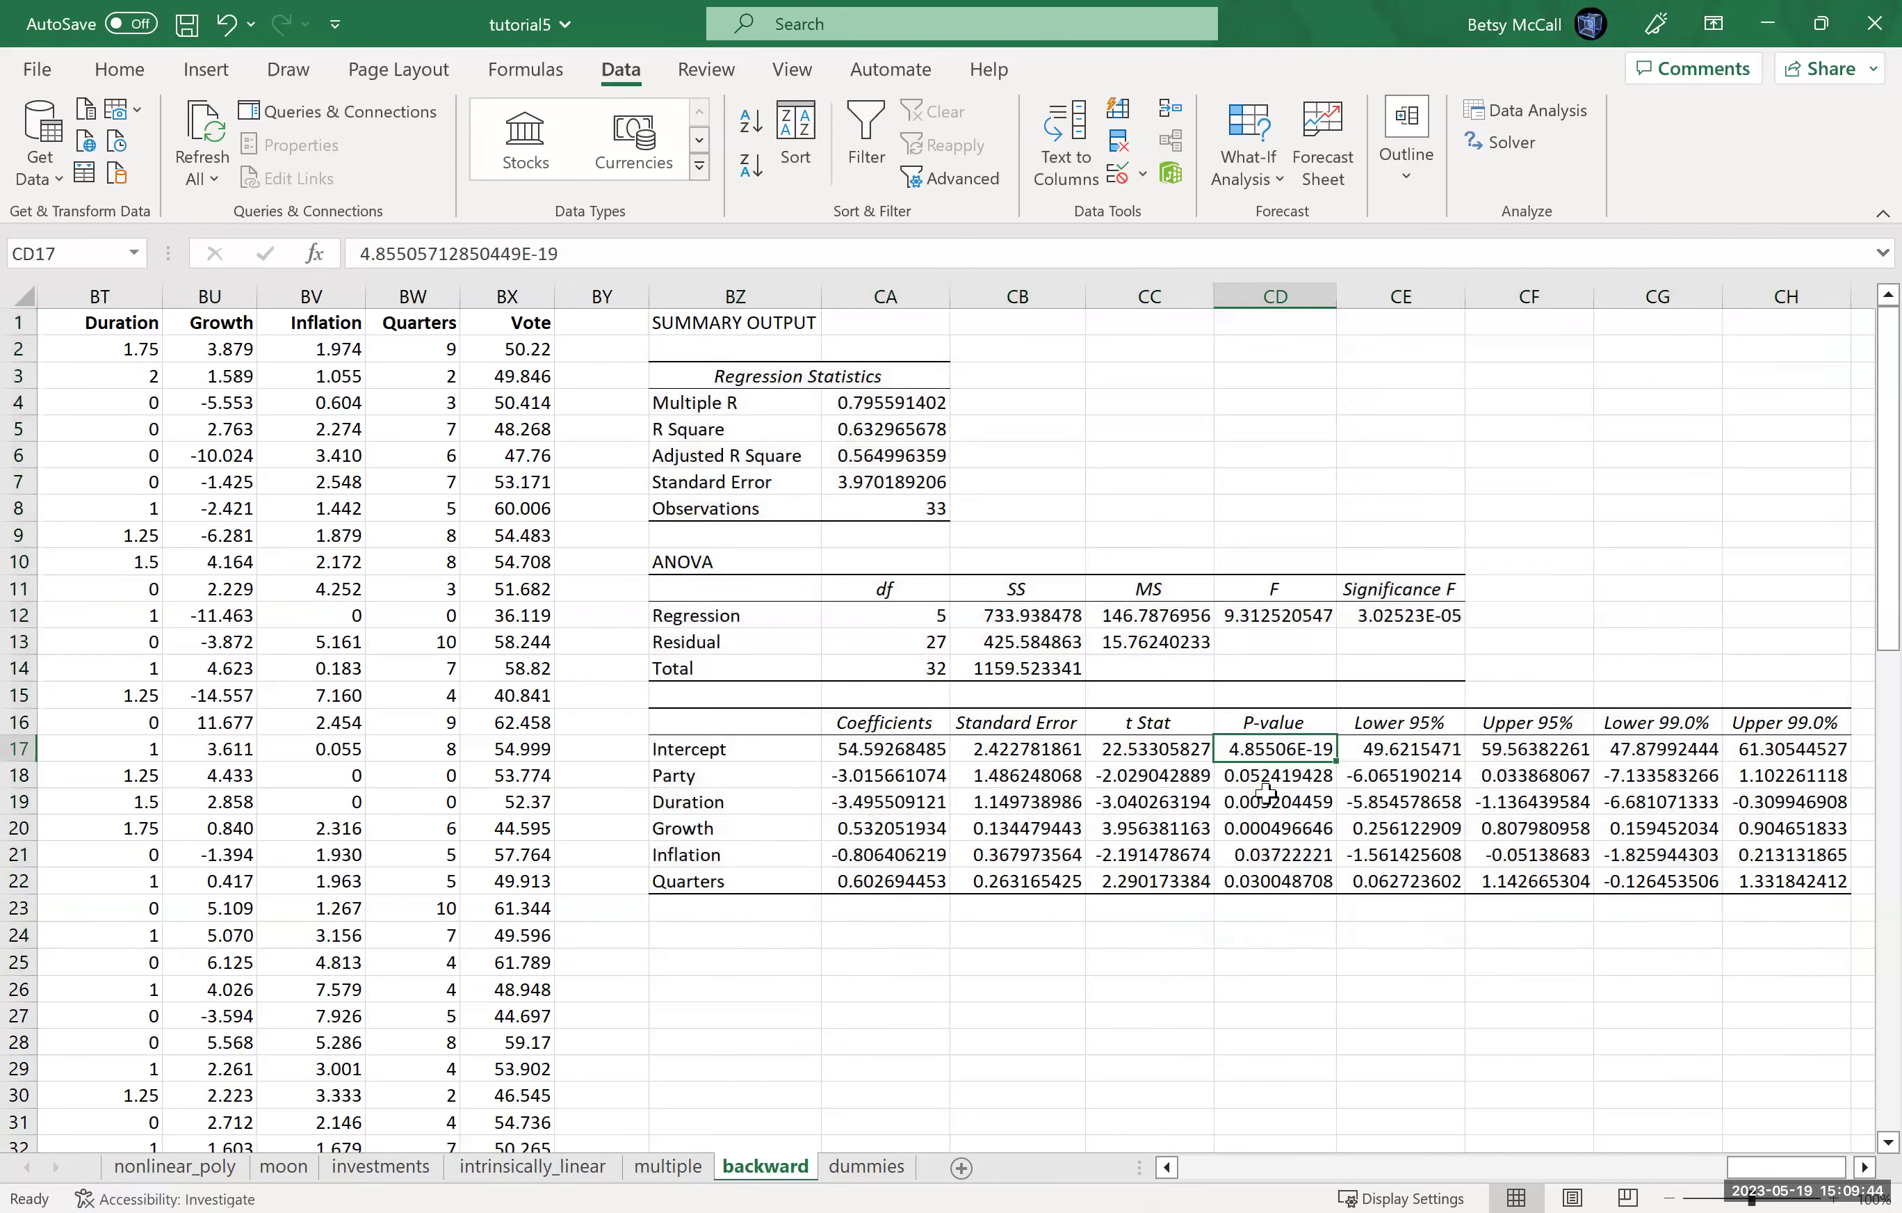
click(1253, 779)
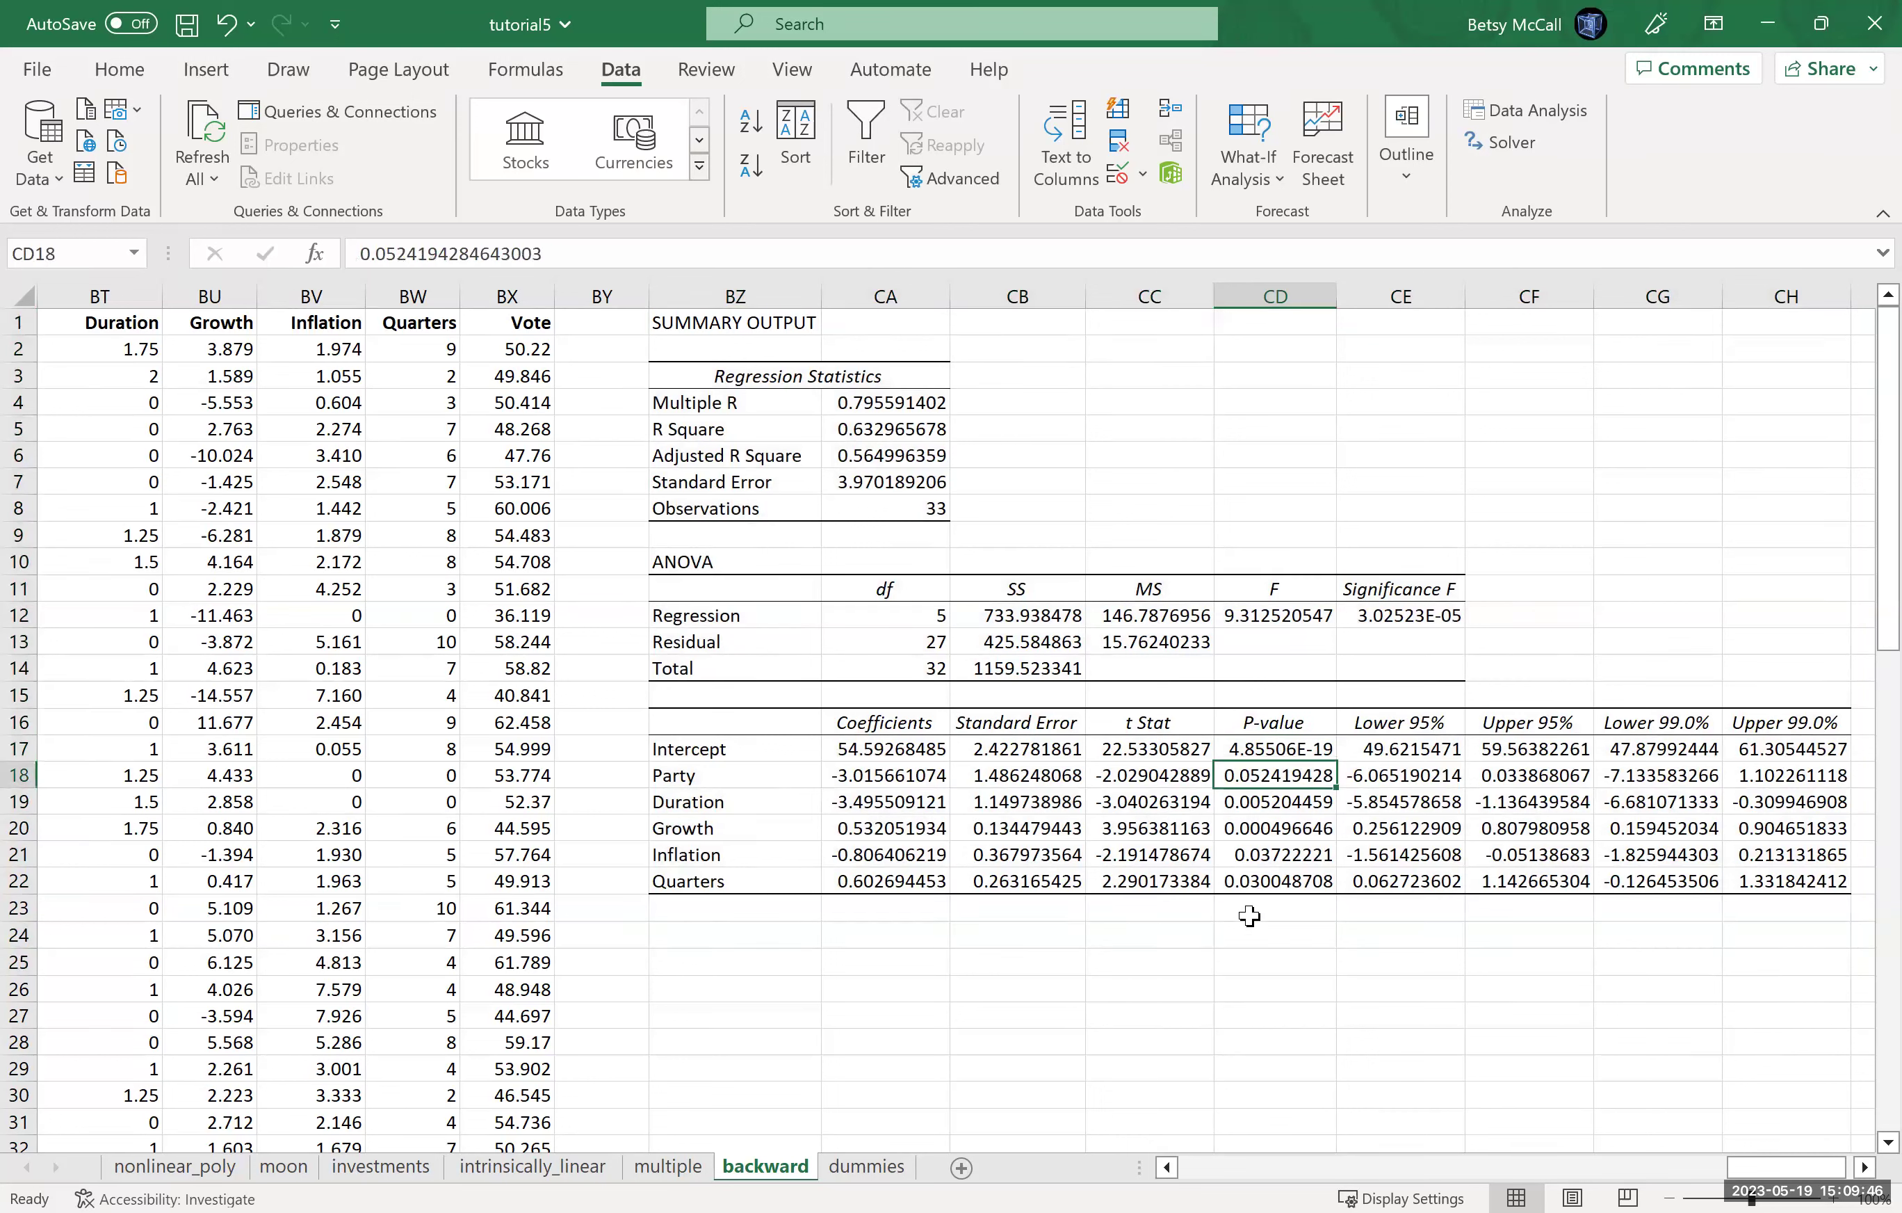
click(1257, 812)
click(1258, 832)
click(1257, 857)
click(1257, 875)
click(1251, 777)
click(204, 71)
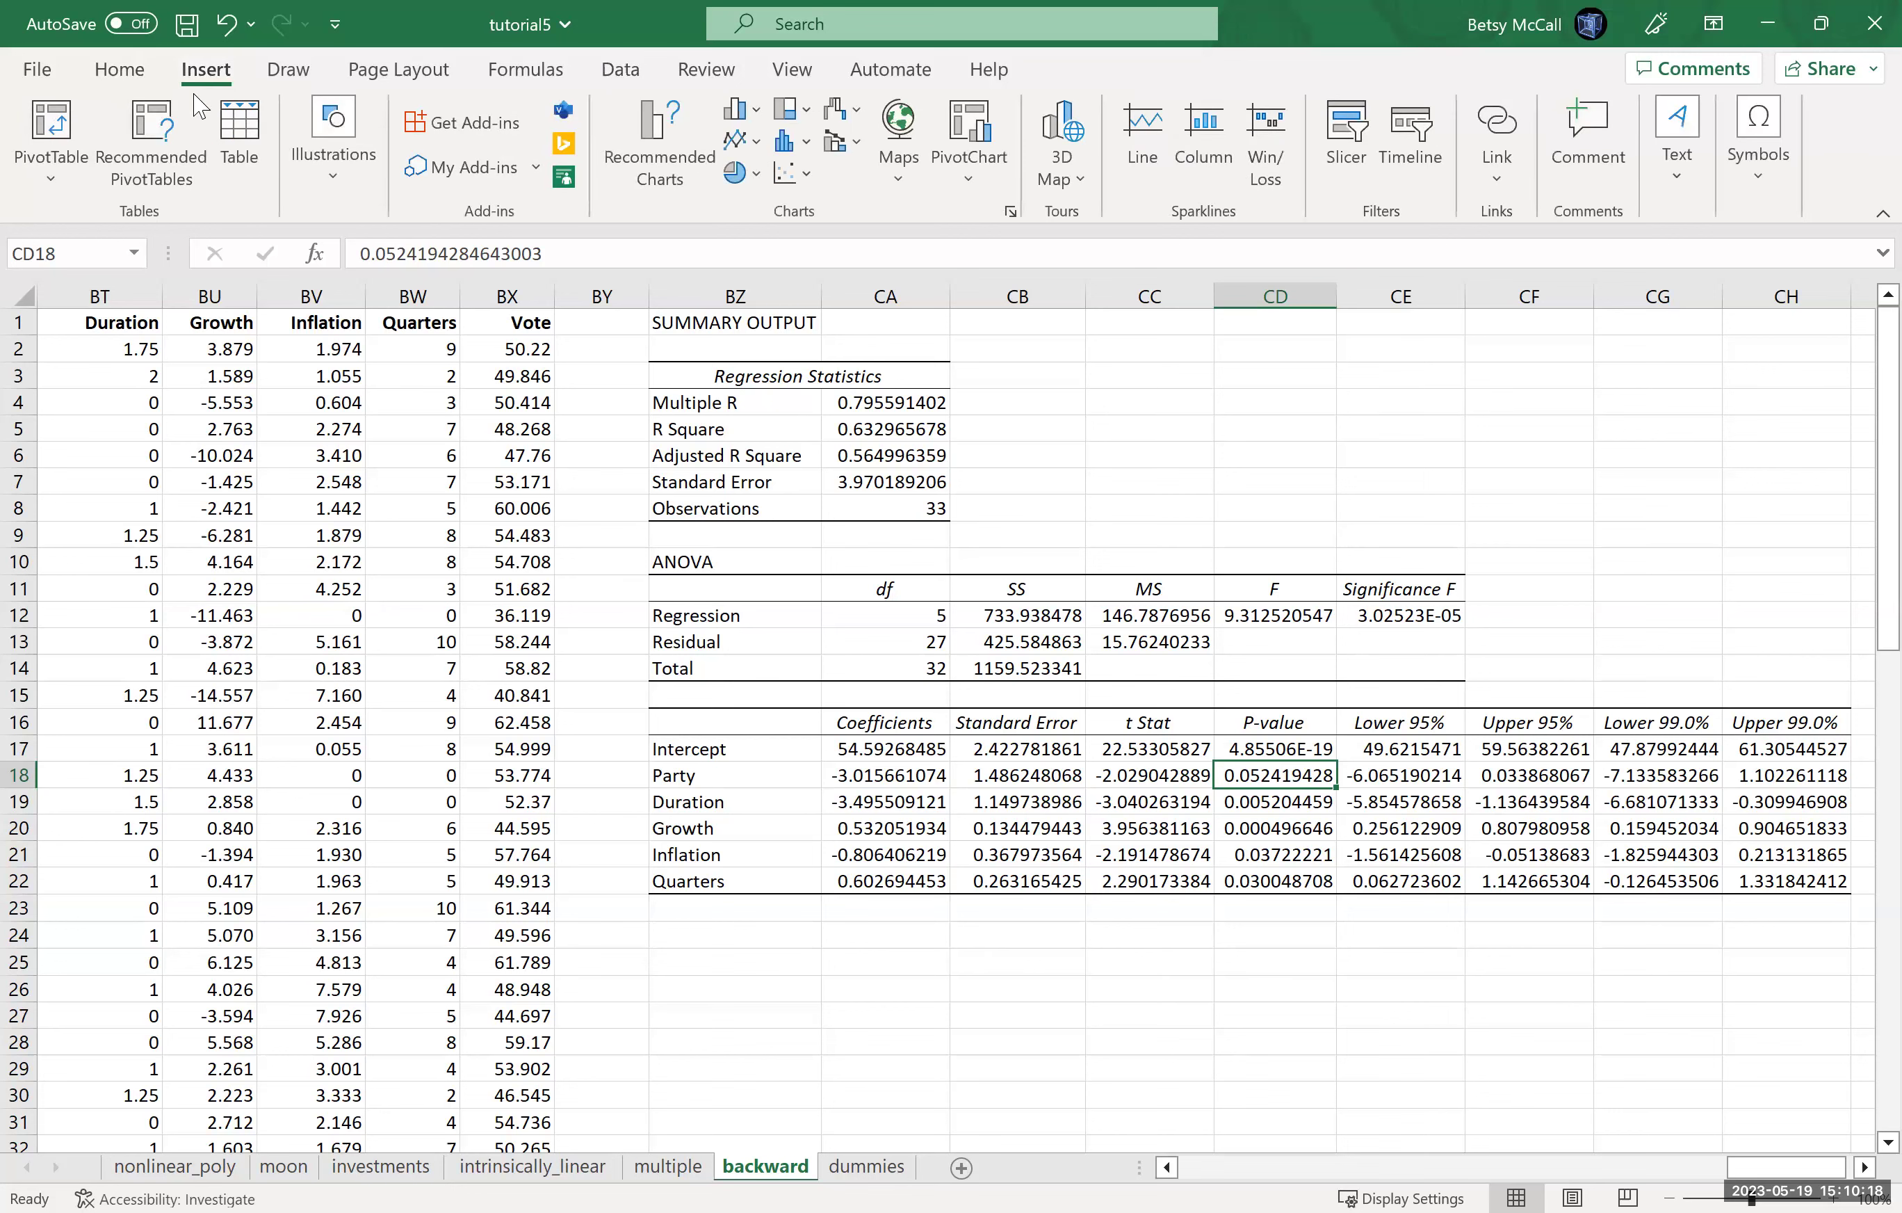
click(119, 71)
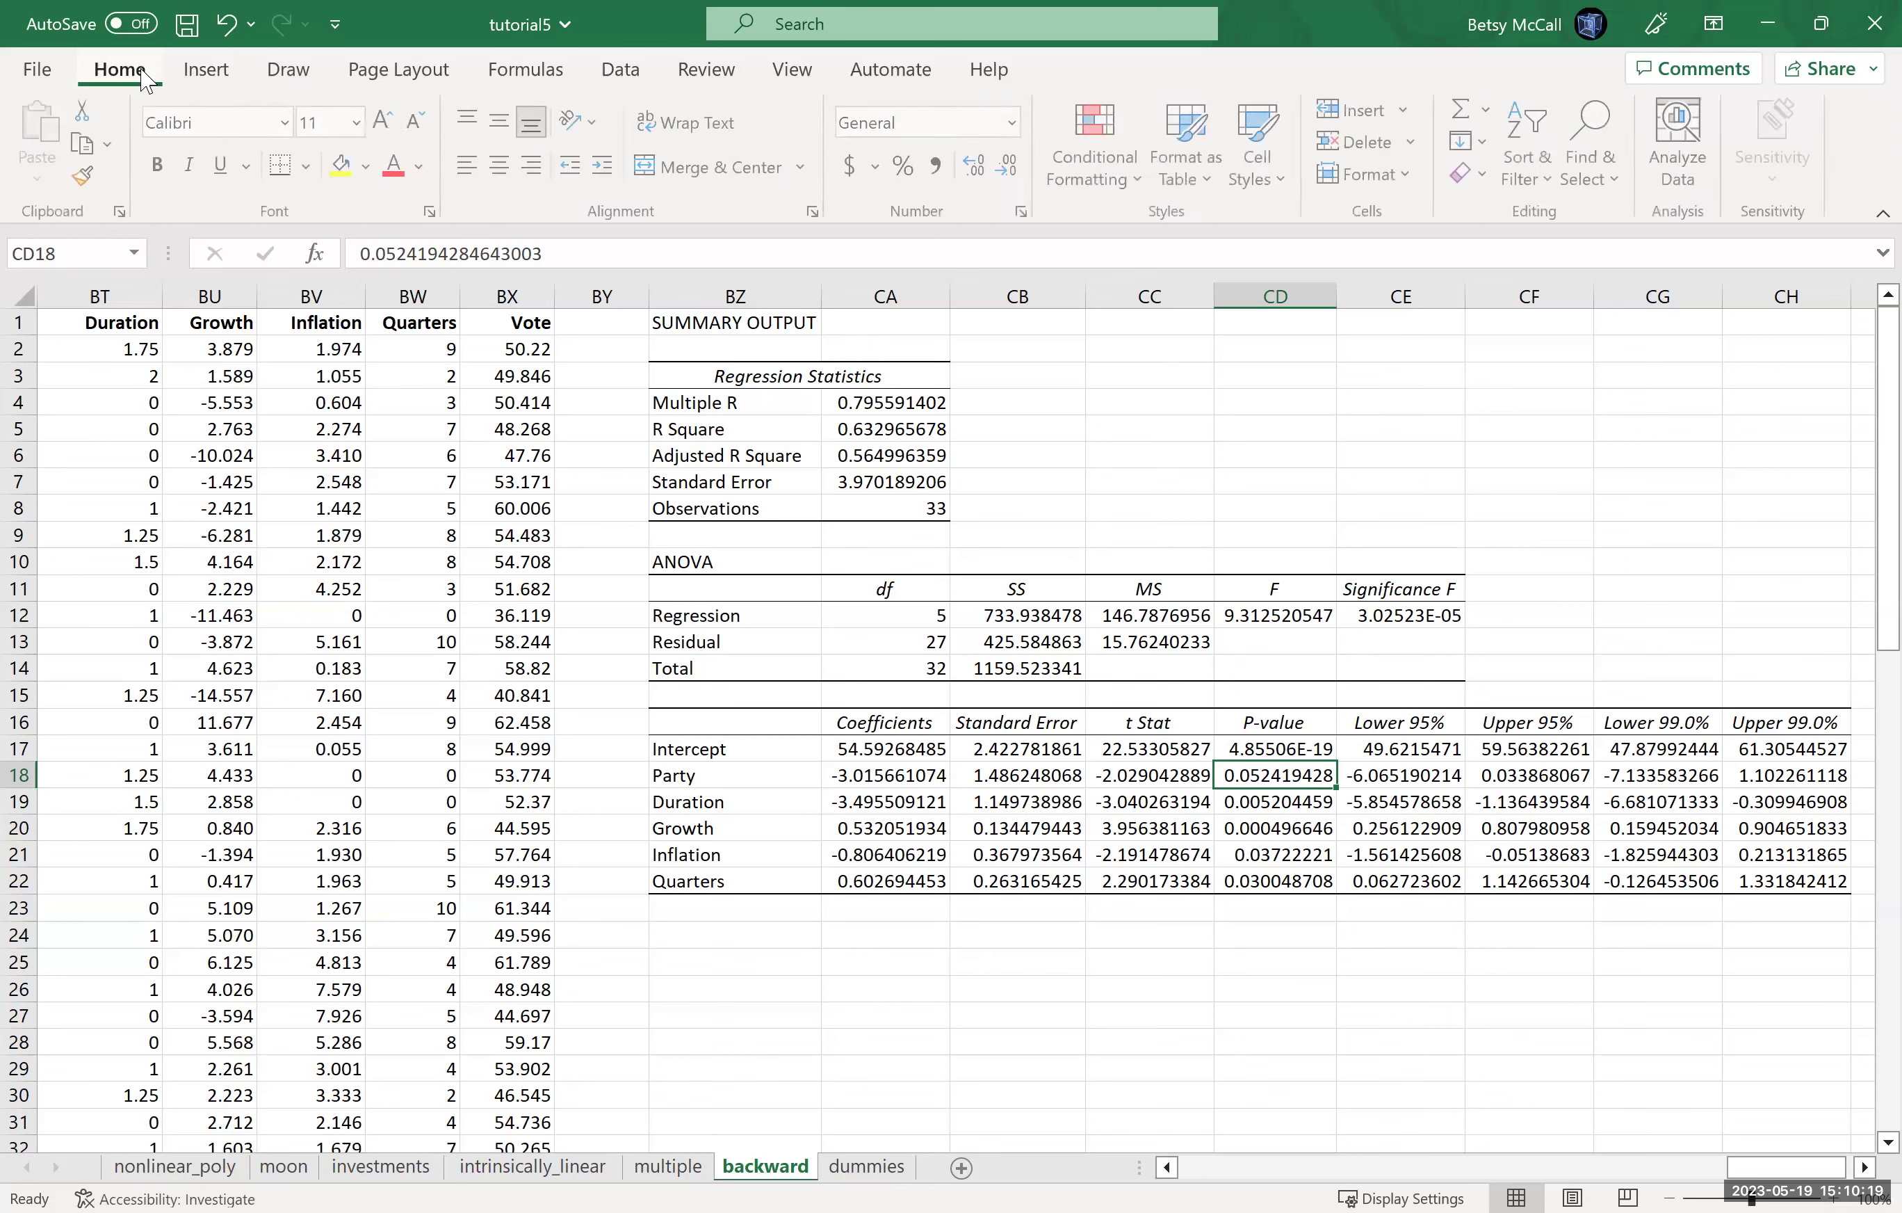
click(343, 166)
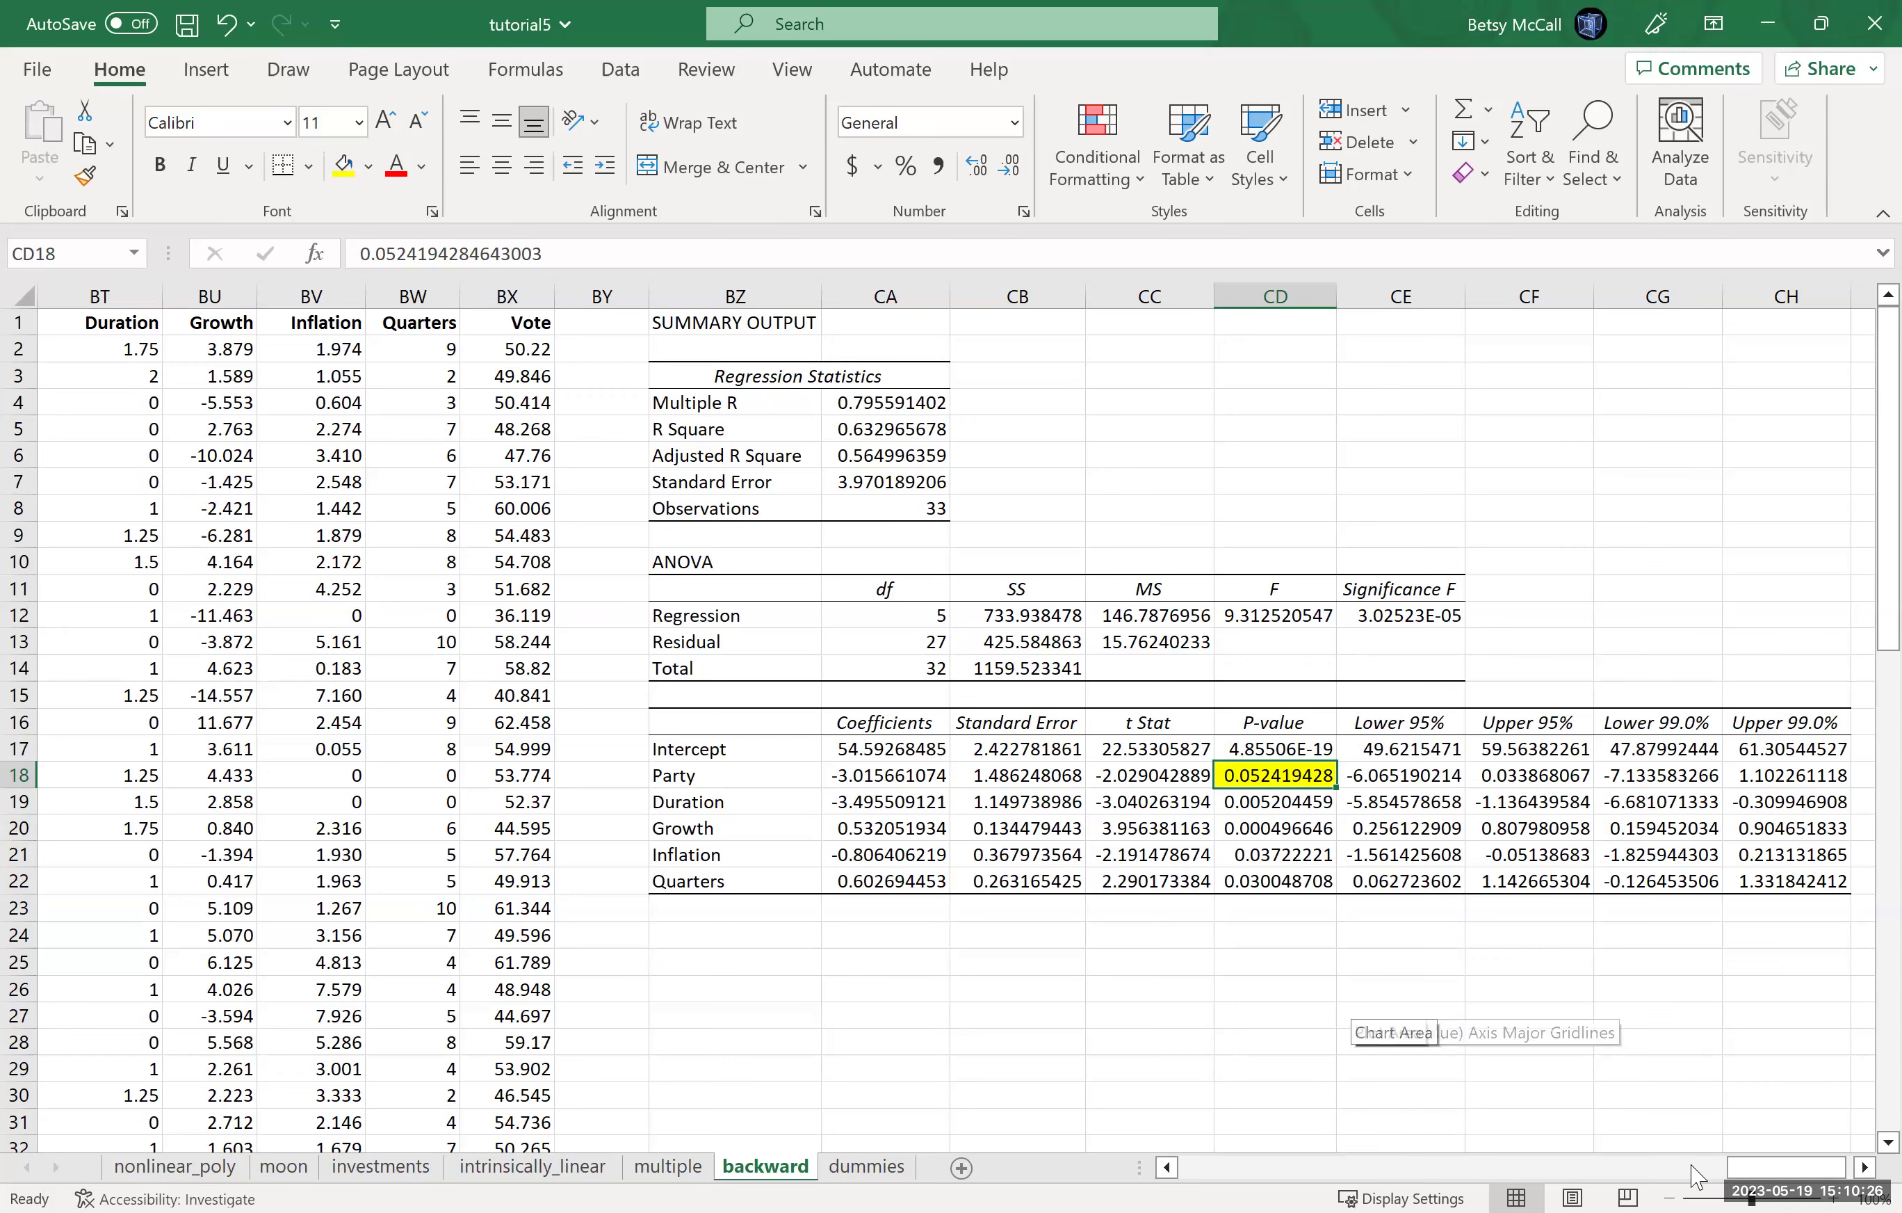
Start a new Regression without Party by setting the Input X Range to $BT$1:$BW$34, and enable Residuals and Residual Plots.
scroll(1697, 1175, left, 3)
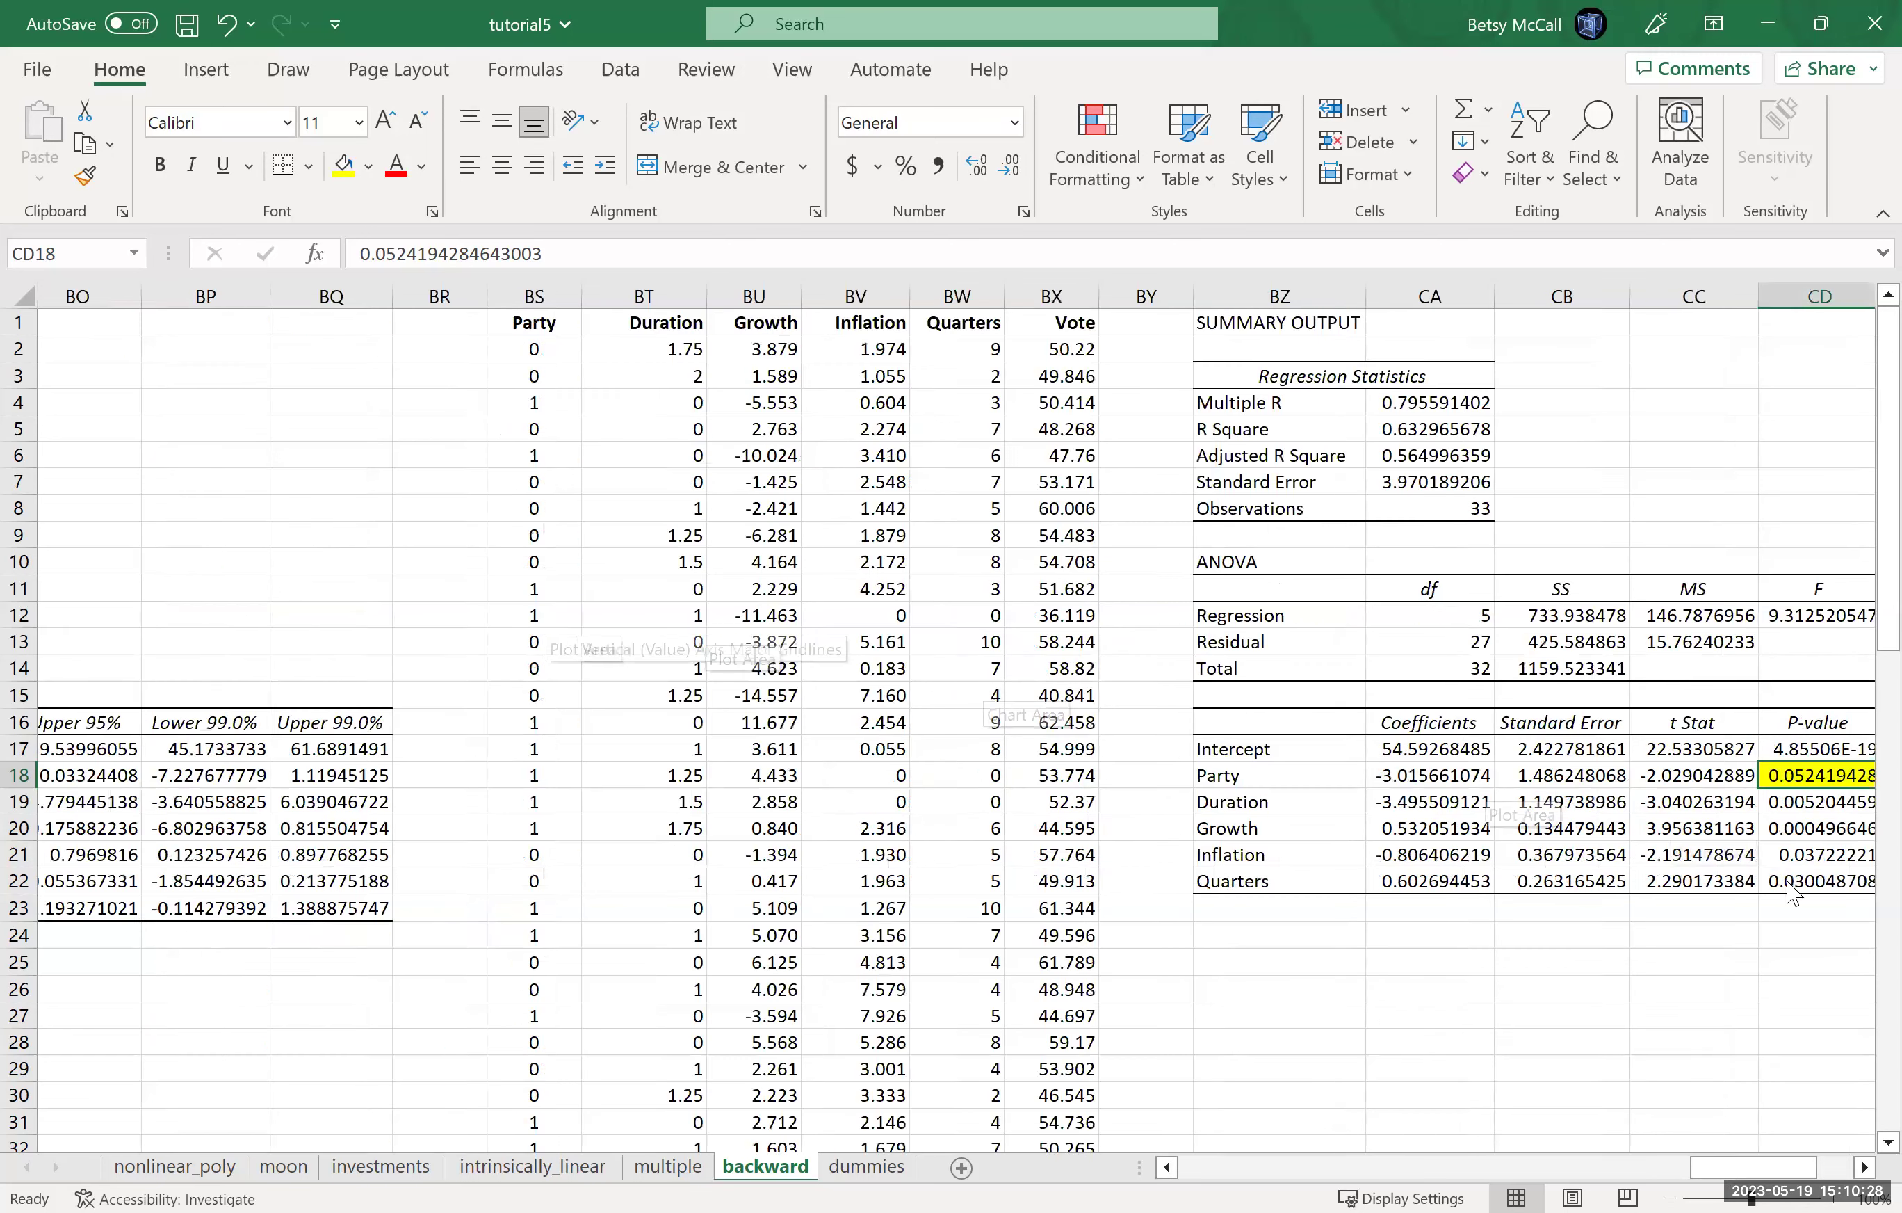
scroll(1860, 1173, right, 4)
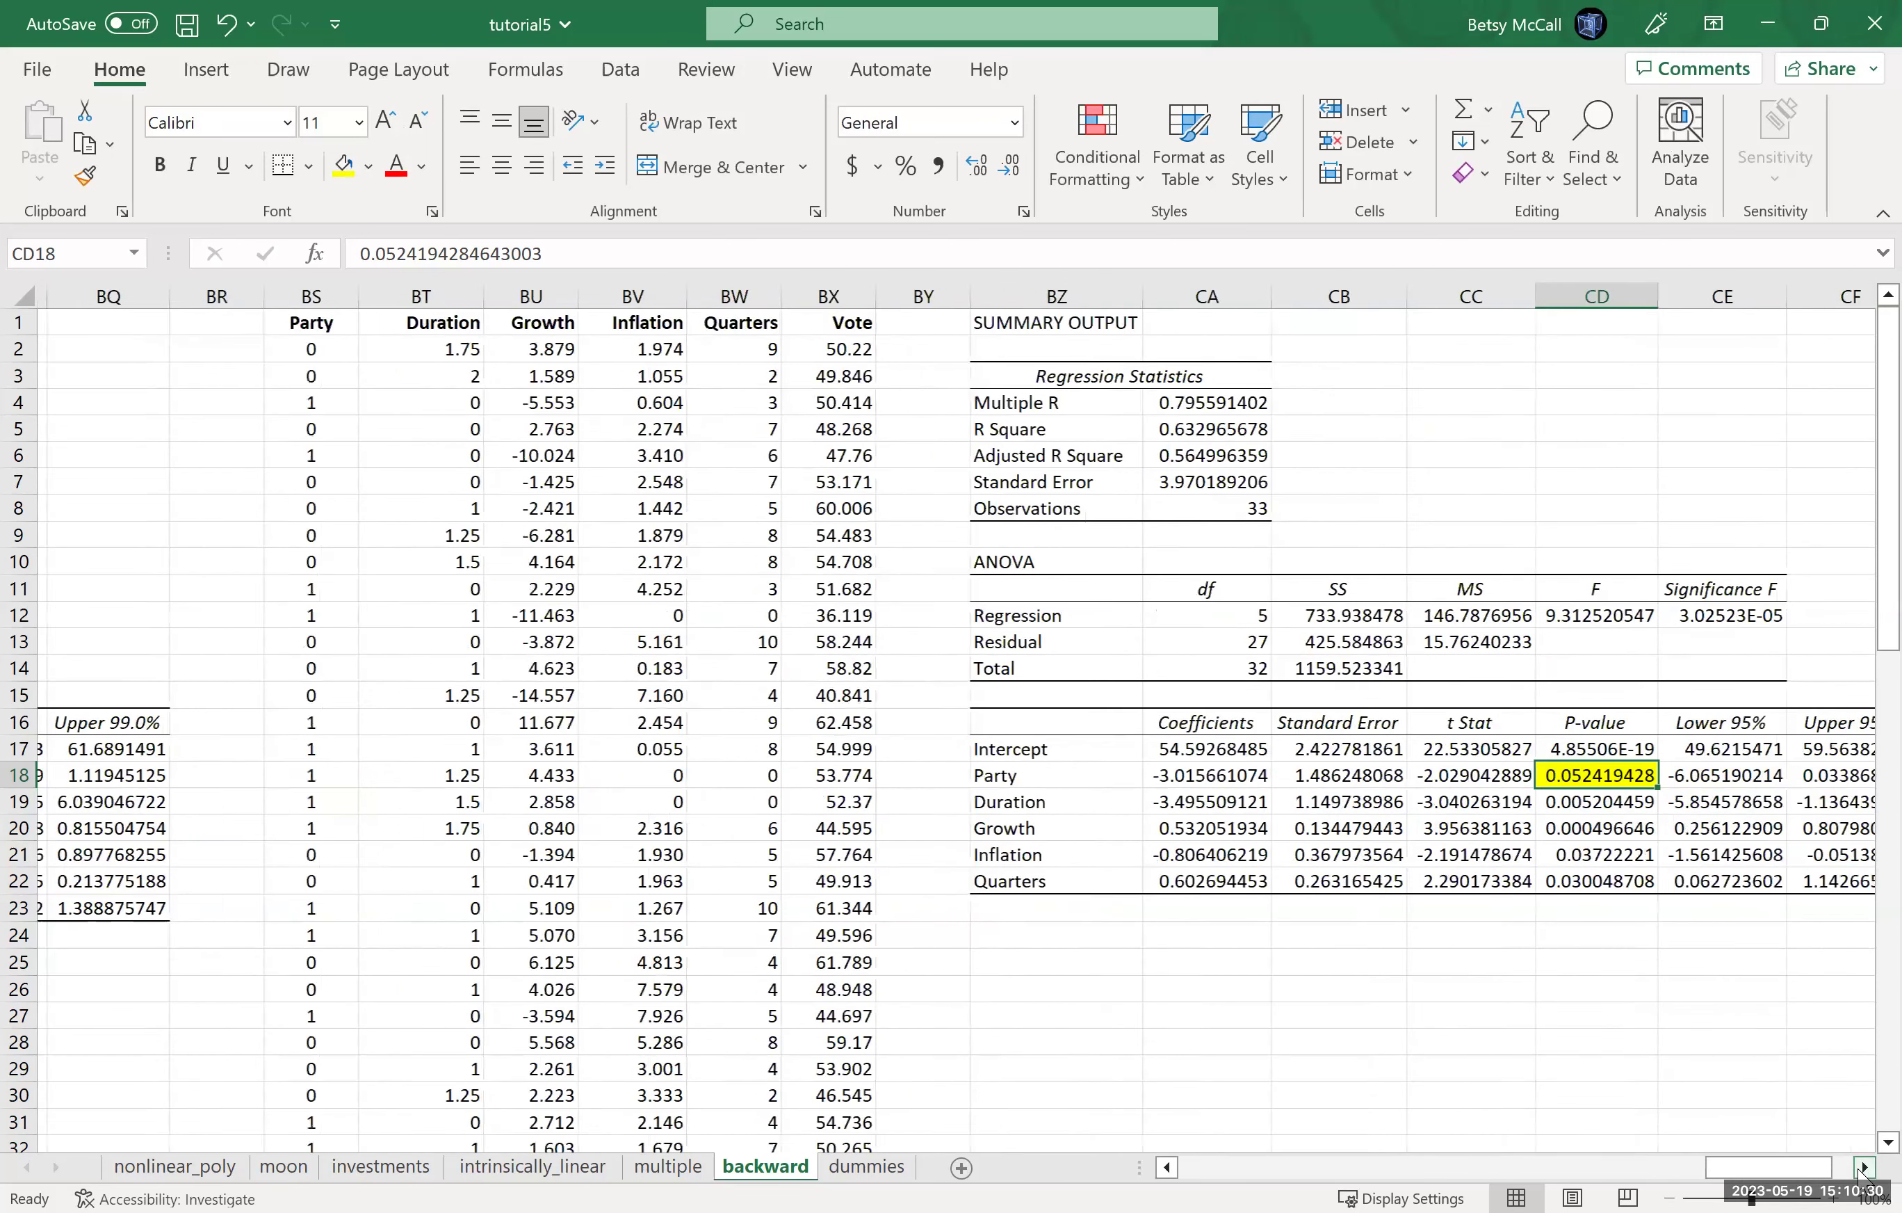
scroll(1862, 1173, right, 8)
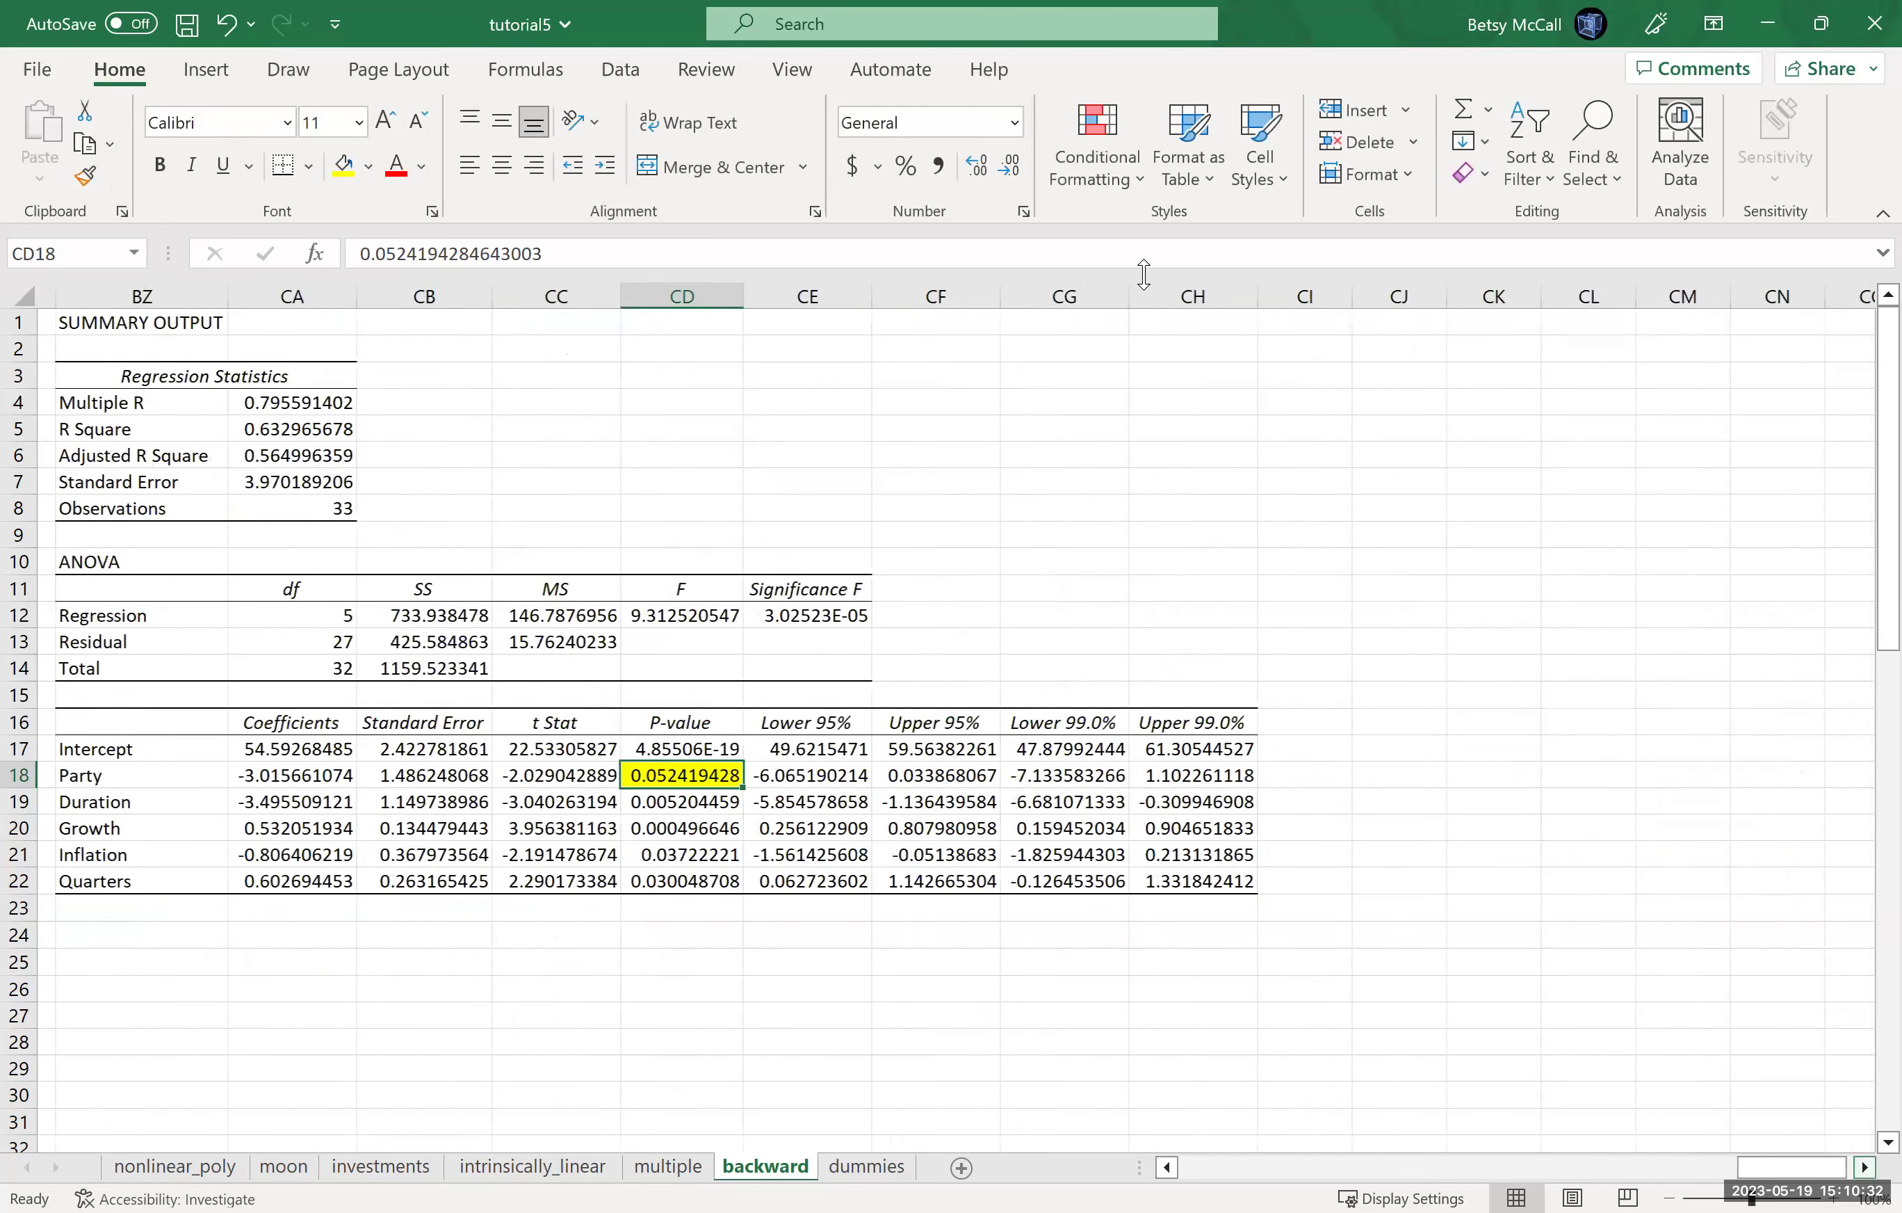
click(1228, 321)
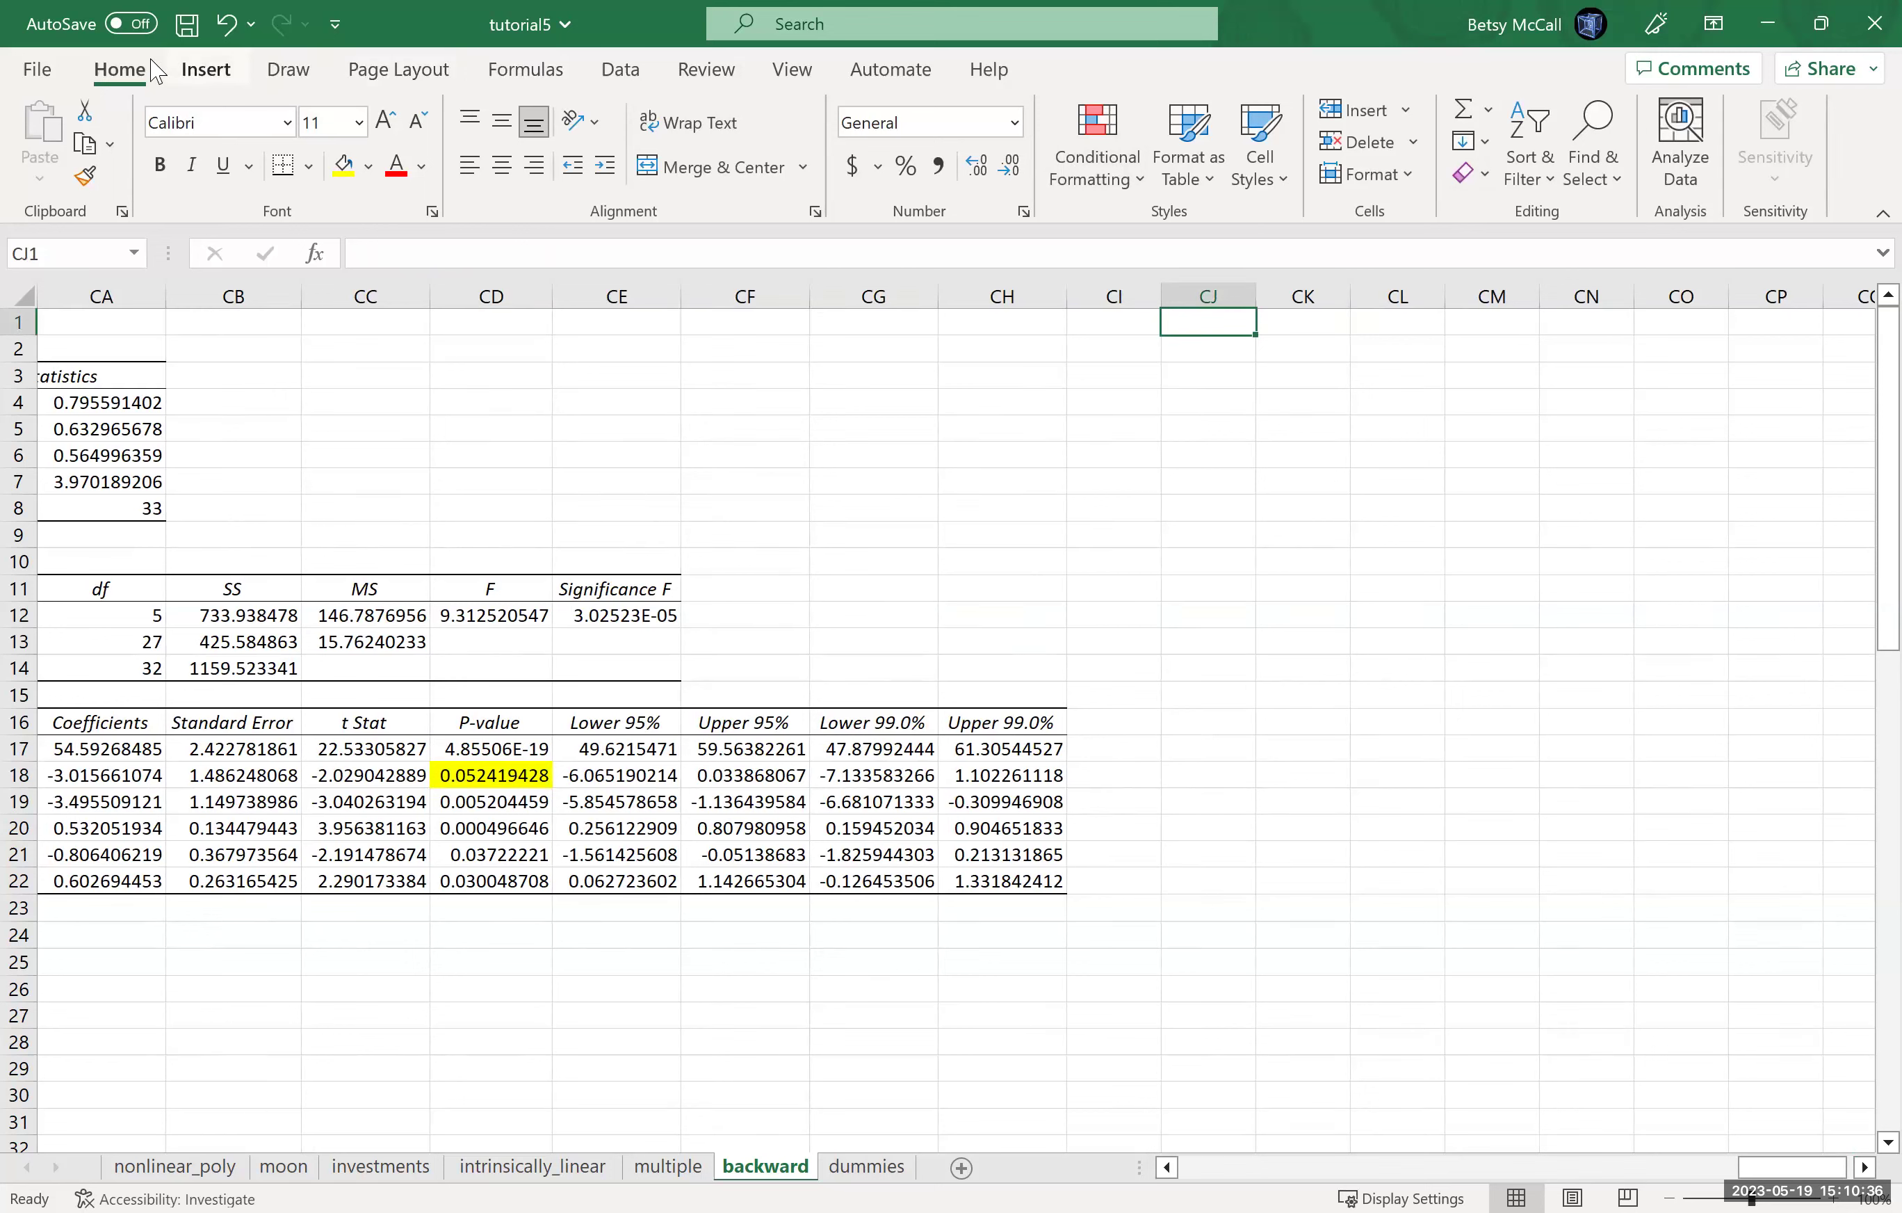
click(627, 71)
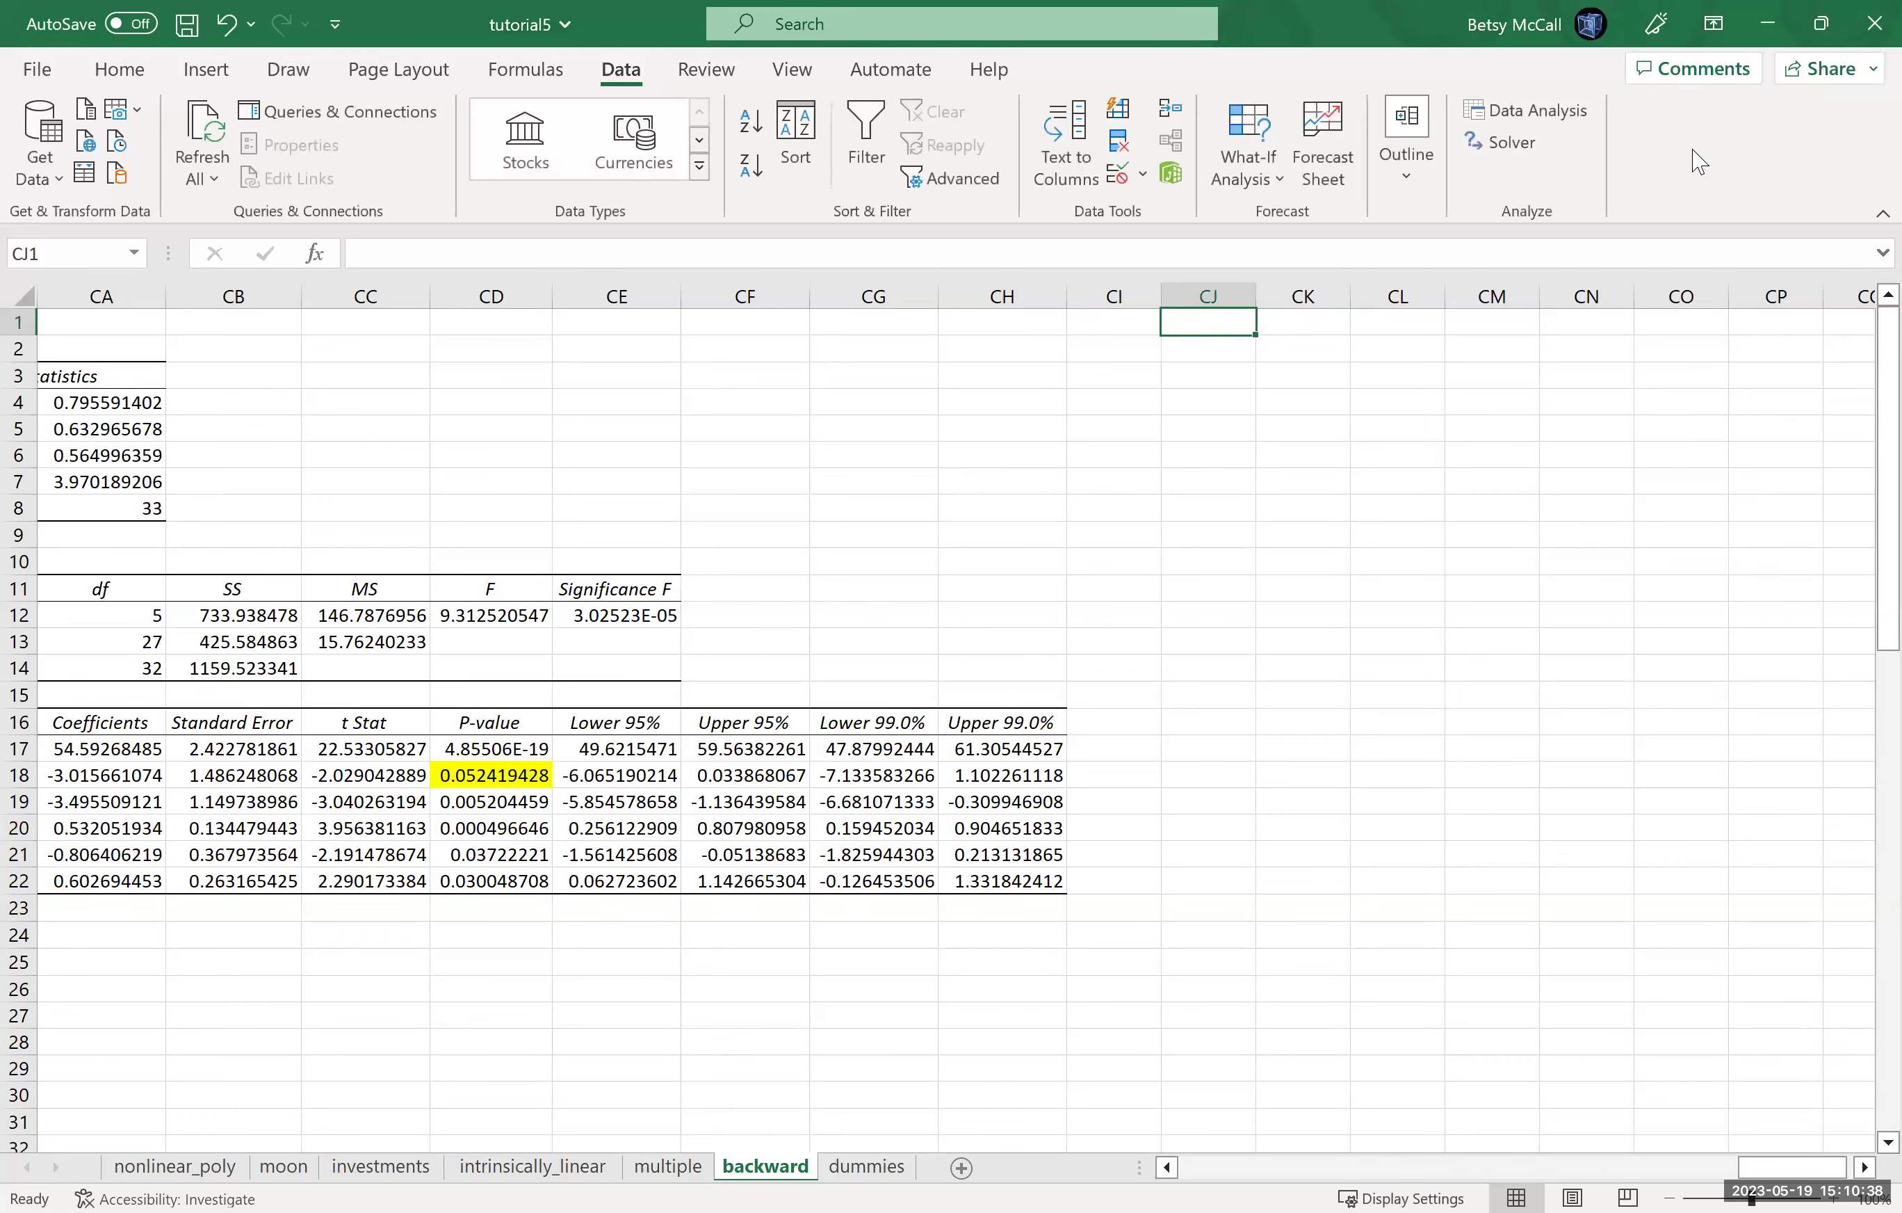
click(1543, 554)
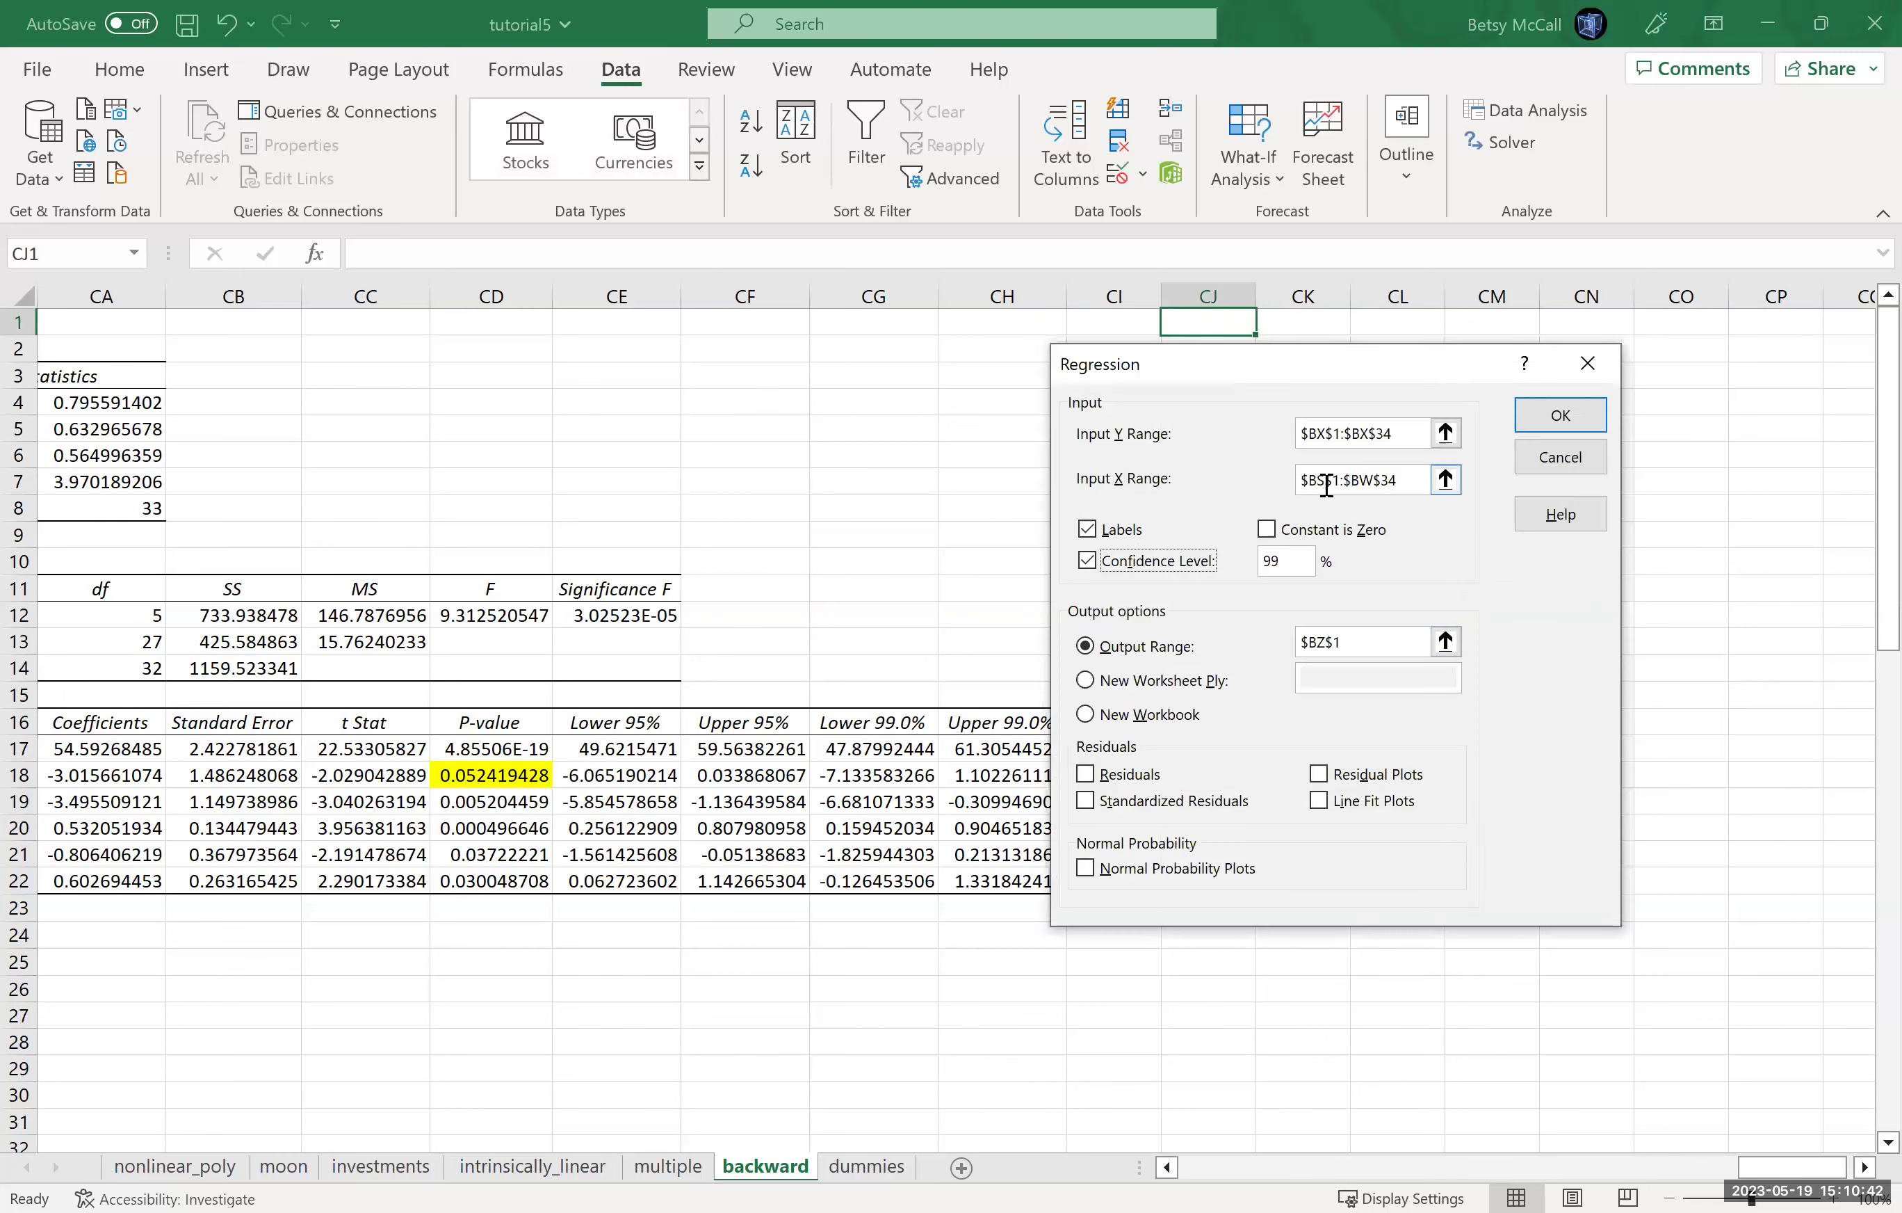
click(1326, 485)
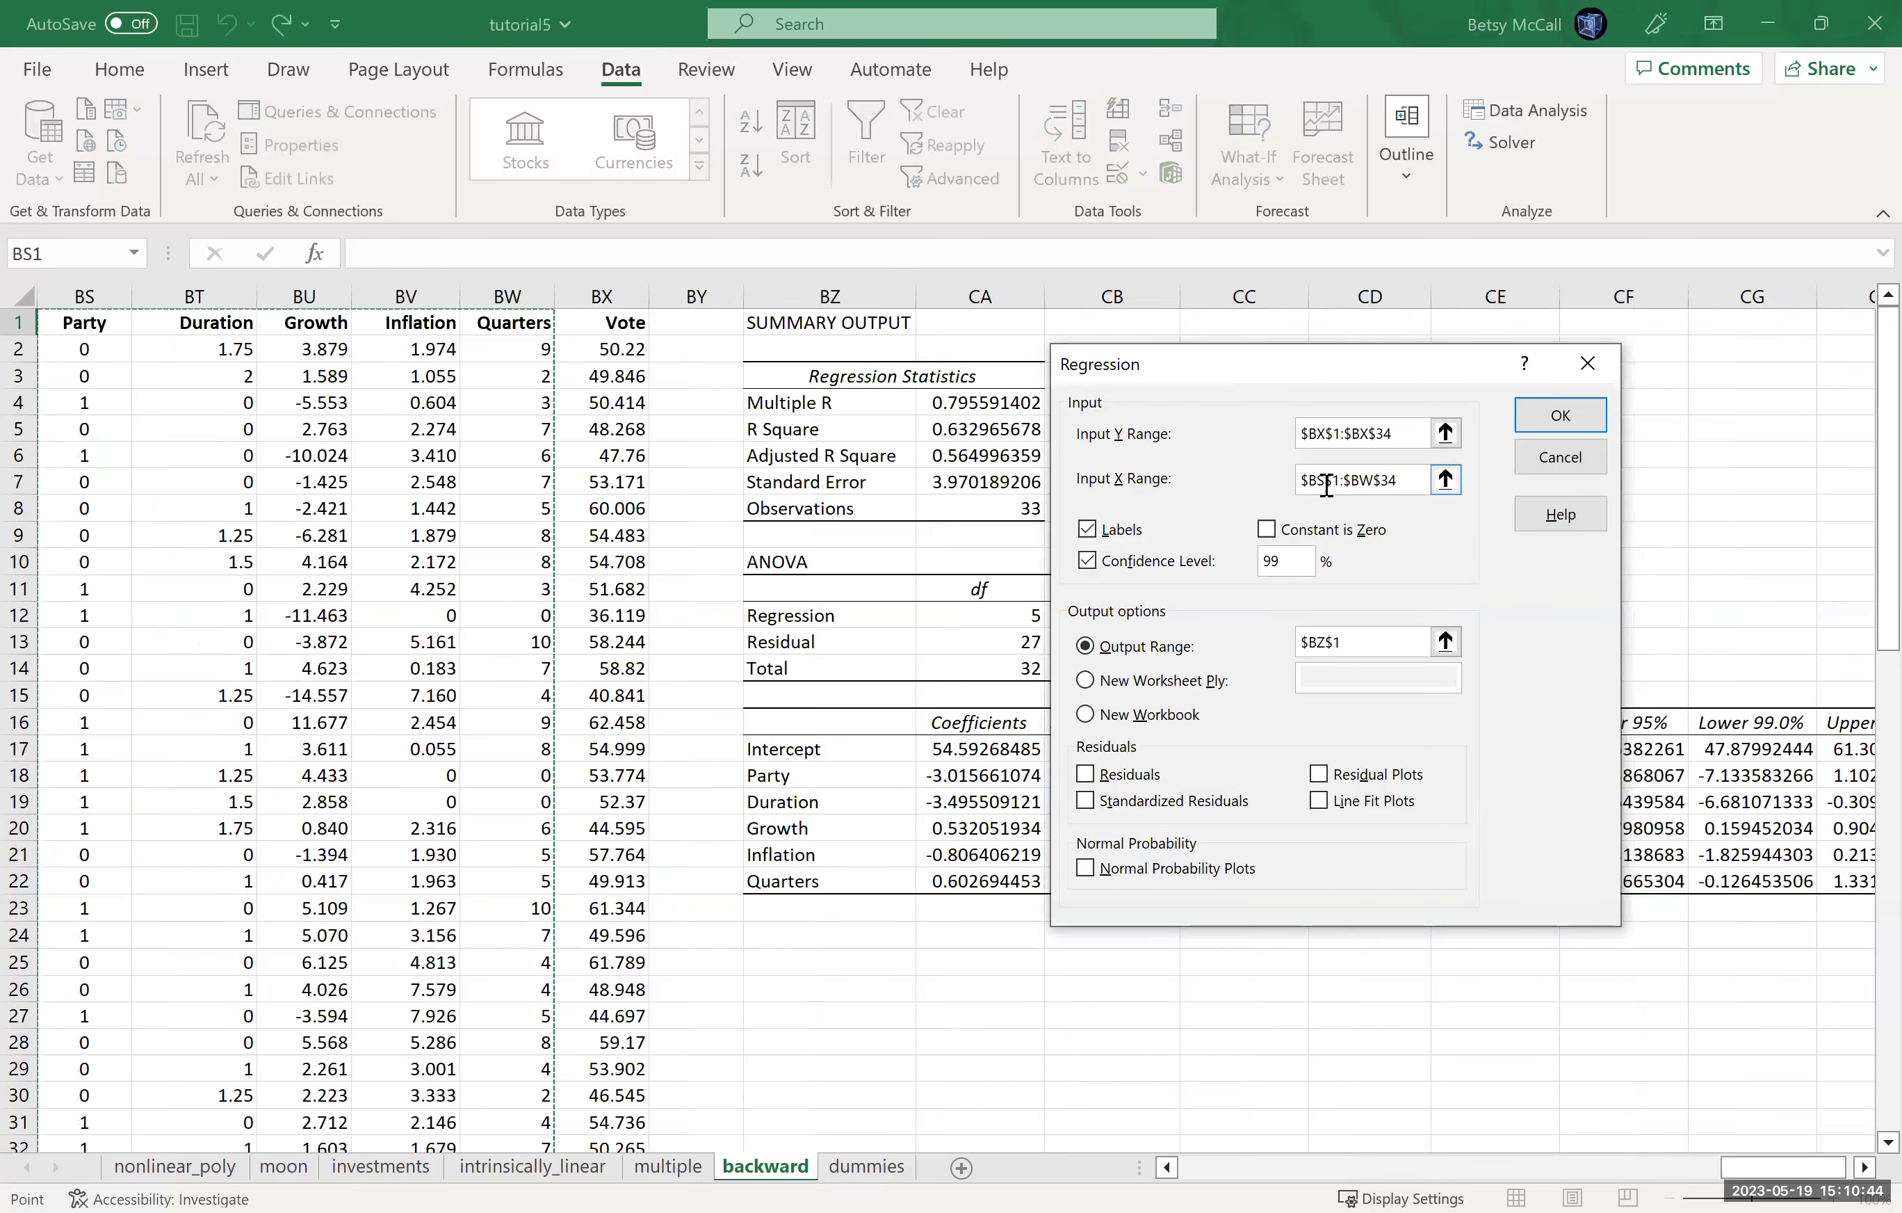
key(BackSpace)
text(T)
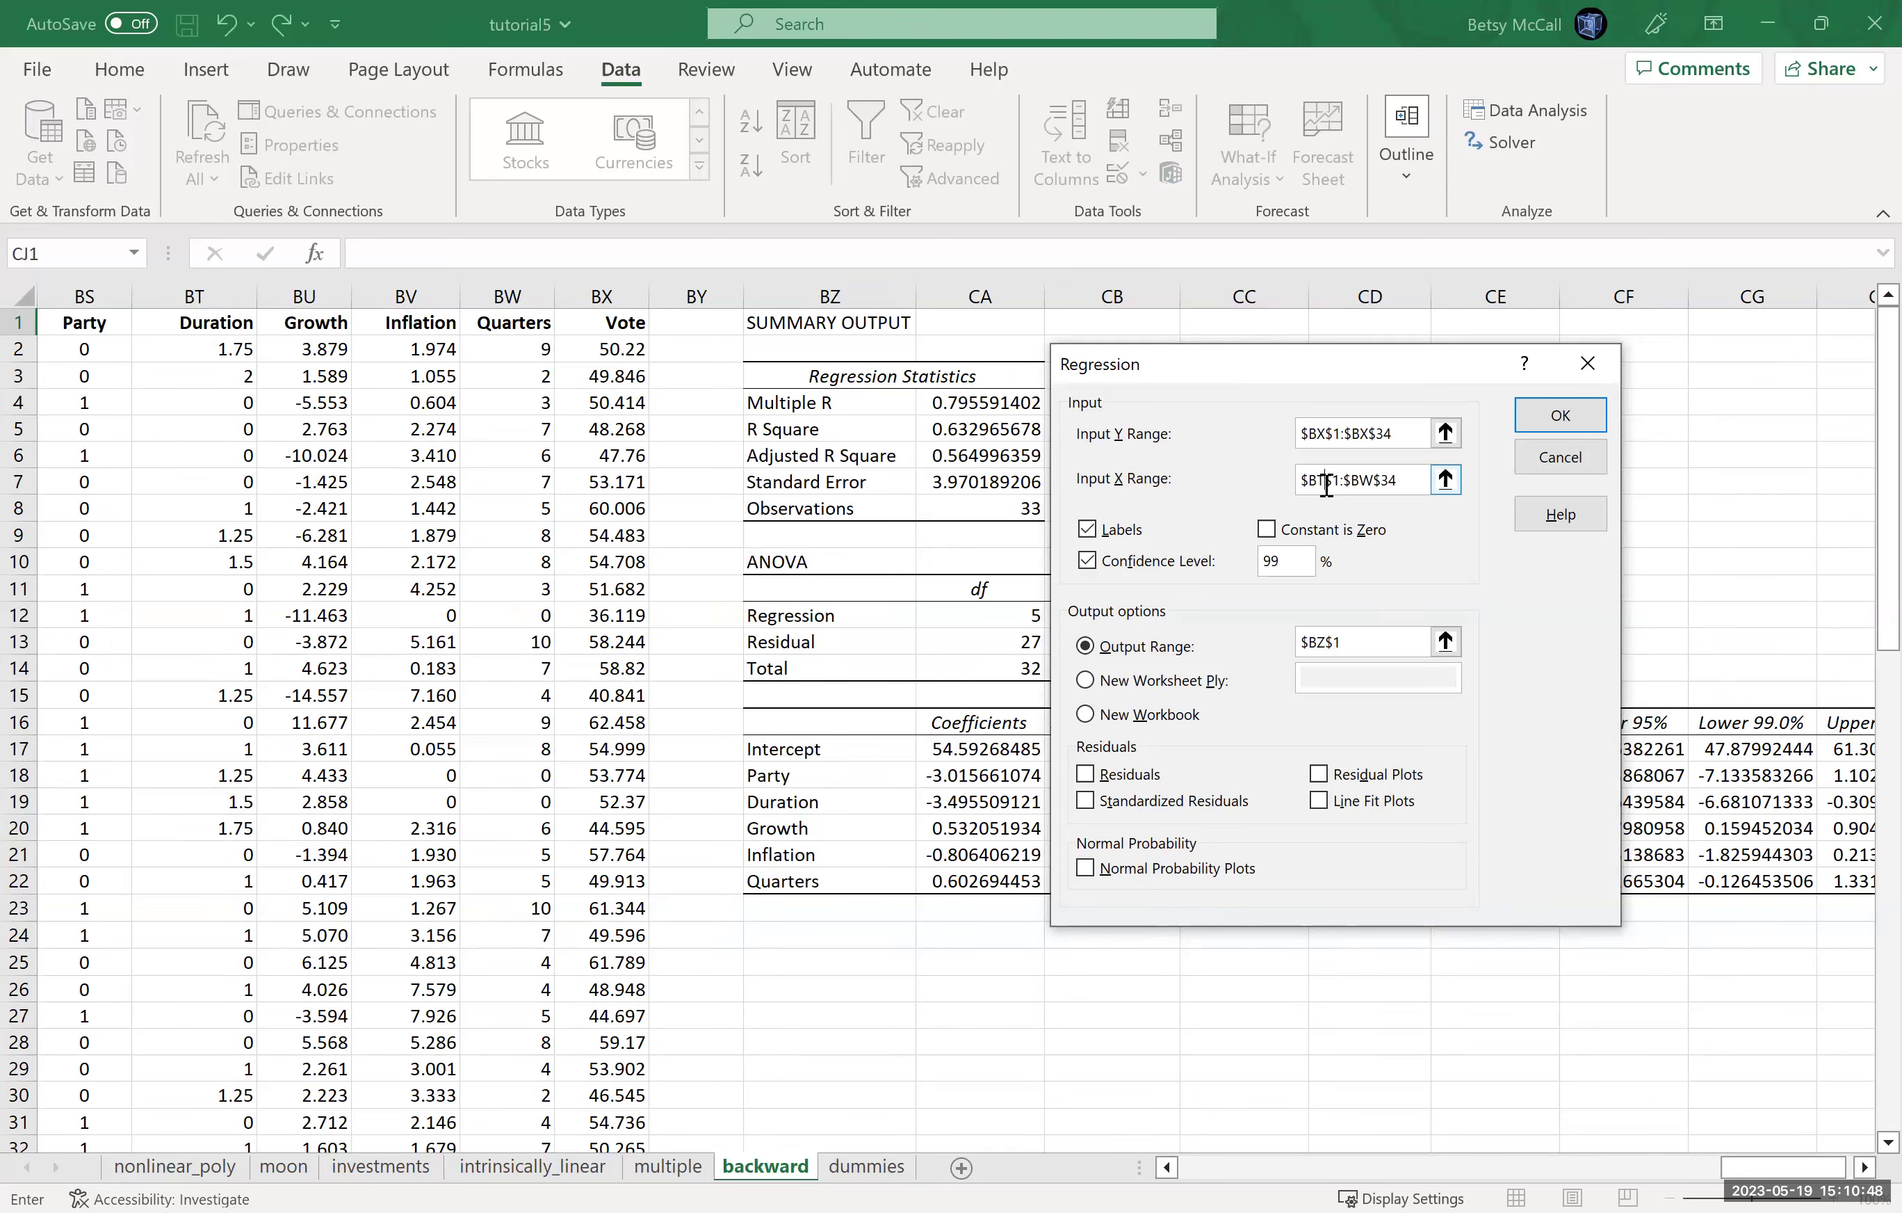
click(1089, 773)
click(1319, 773)
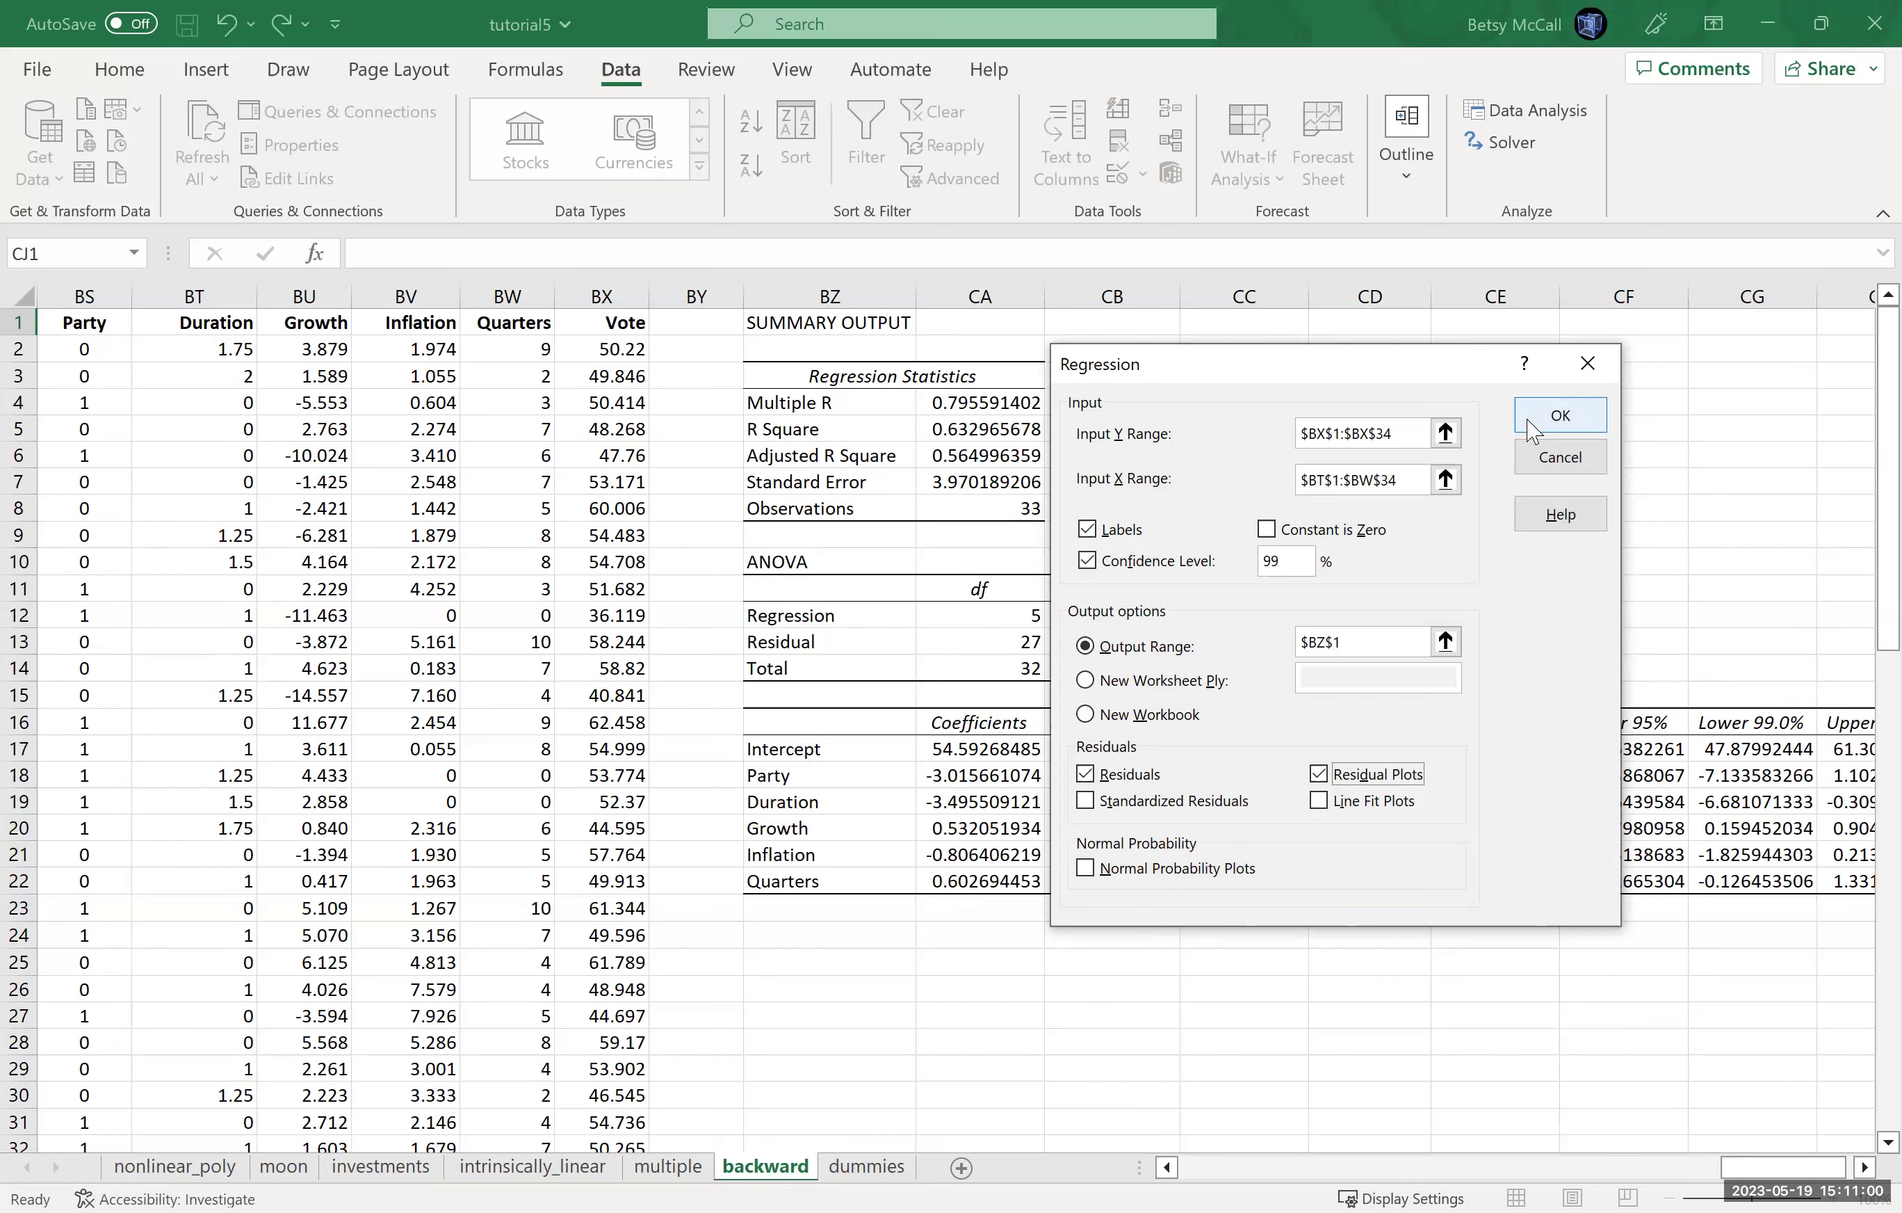
Set the Output Range to $CJ$1, beyond the fourth regression output, and run the regression.
click(1445, 641)
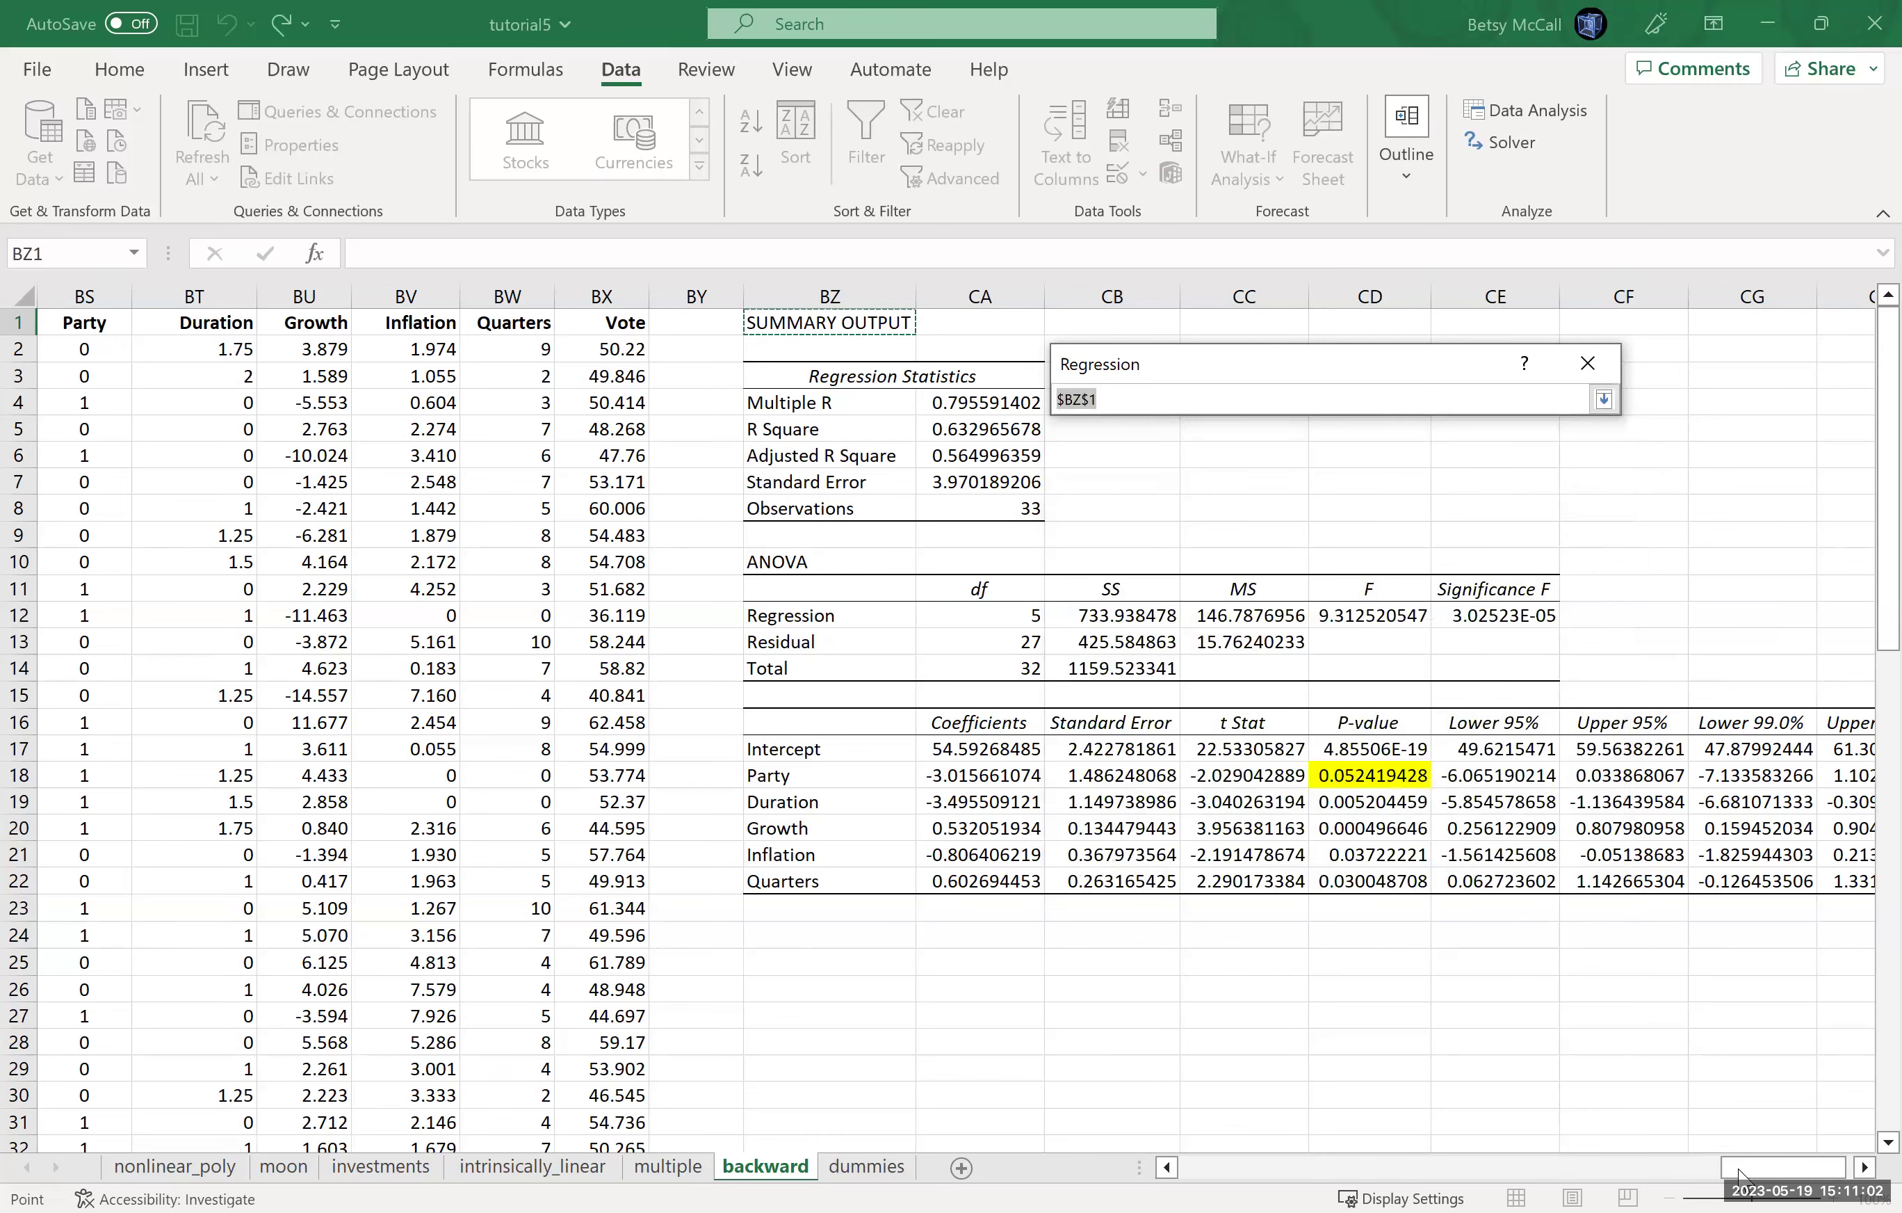
click(1865, 1168)
click(1864, 1168)
click(1865, 1168)
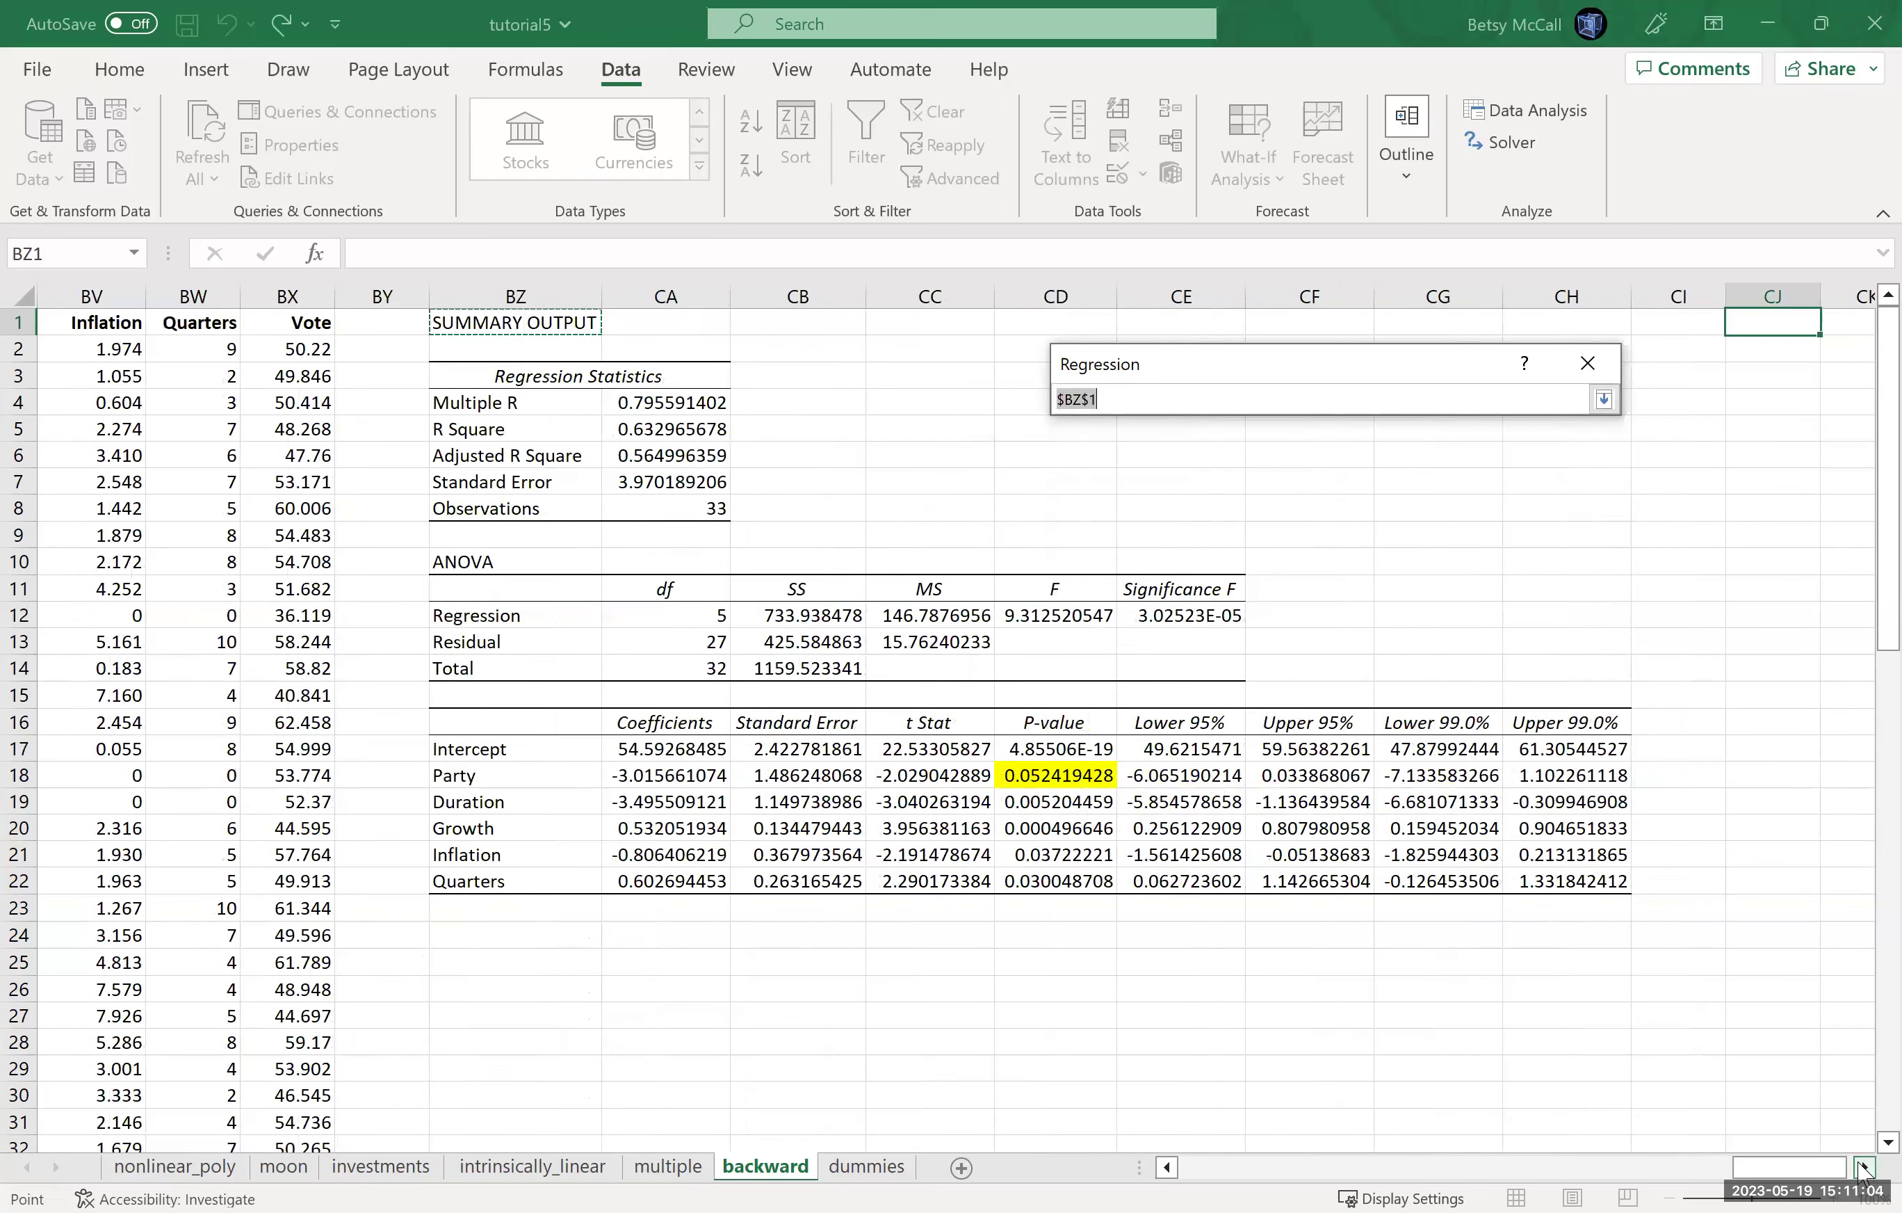
click(1865, 1168)
click(1864, 1168)
click(1865, 1168)
click(1455, 322)
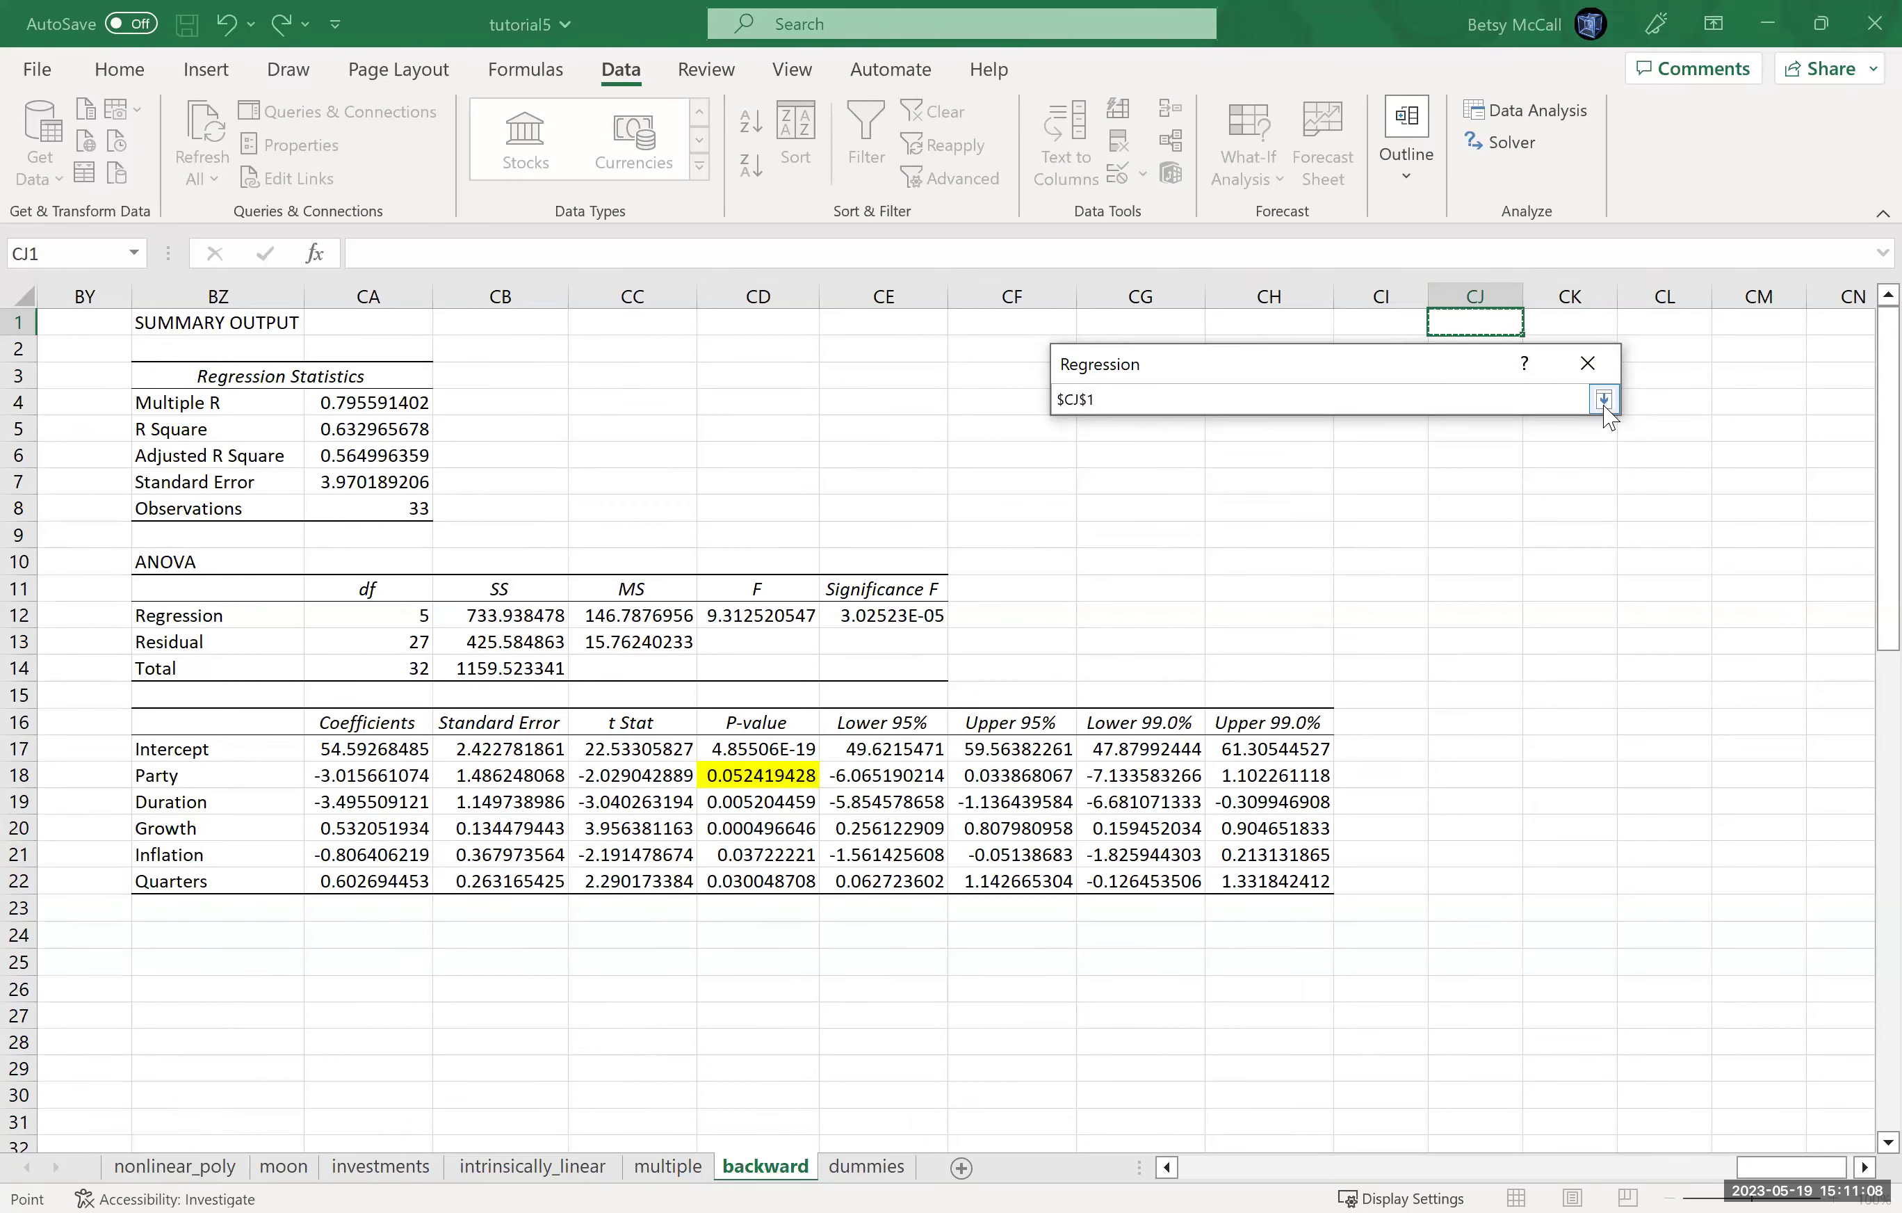
click(1604, 401)
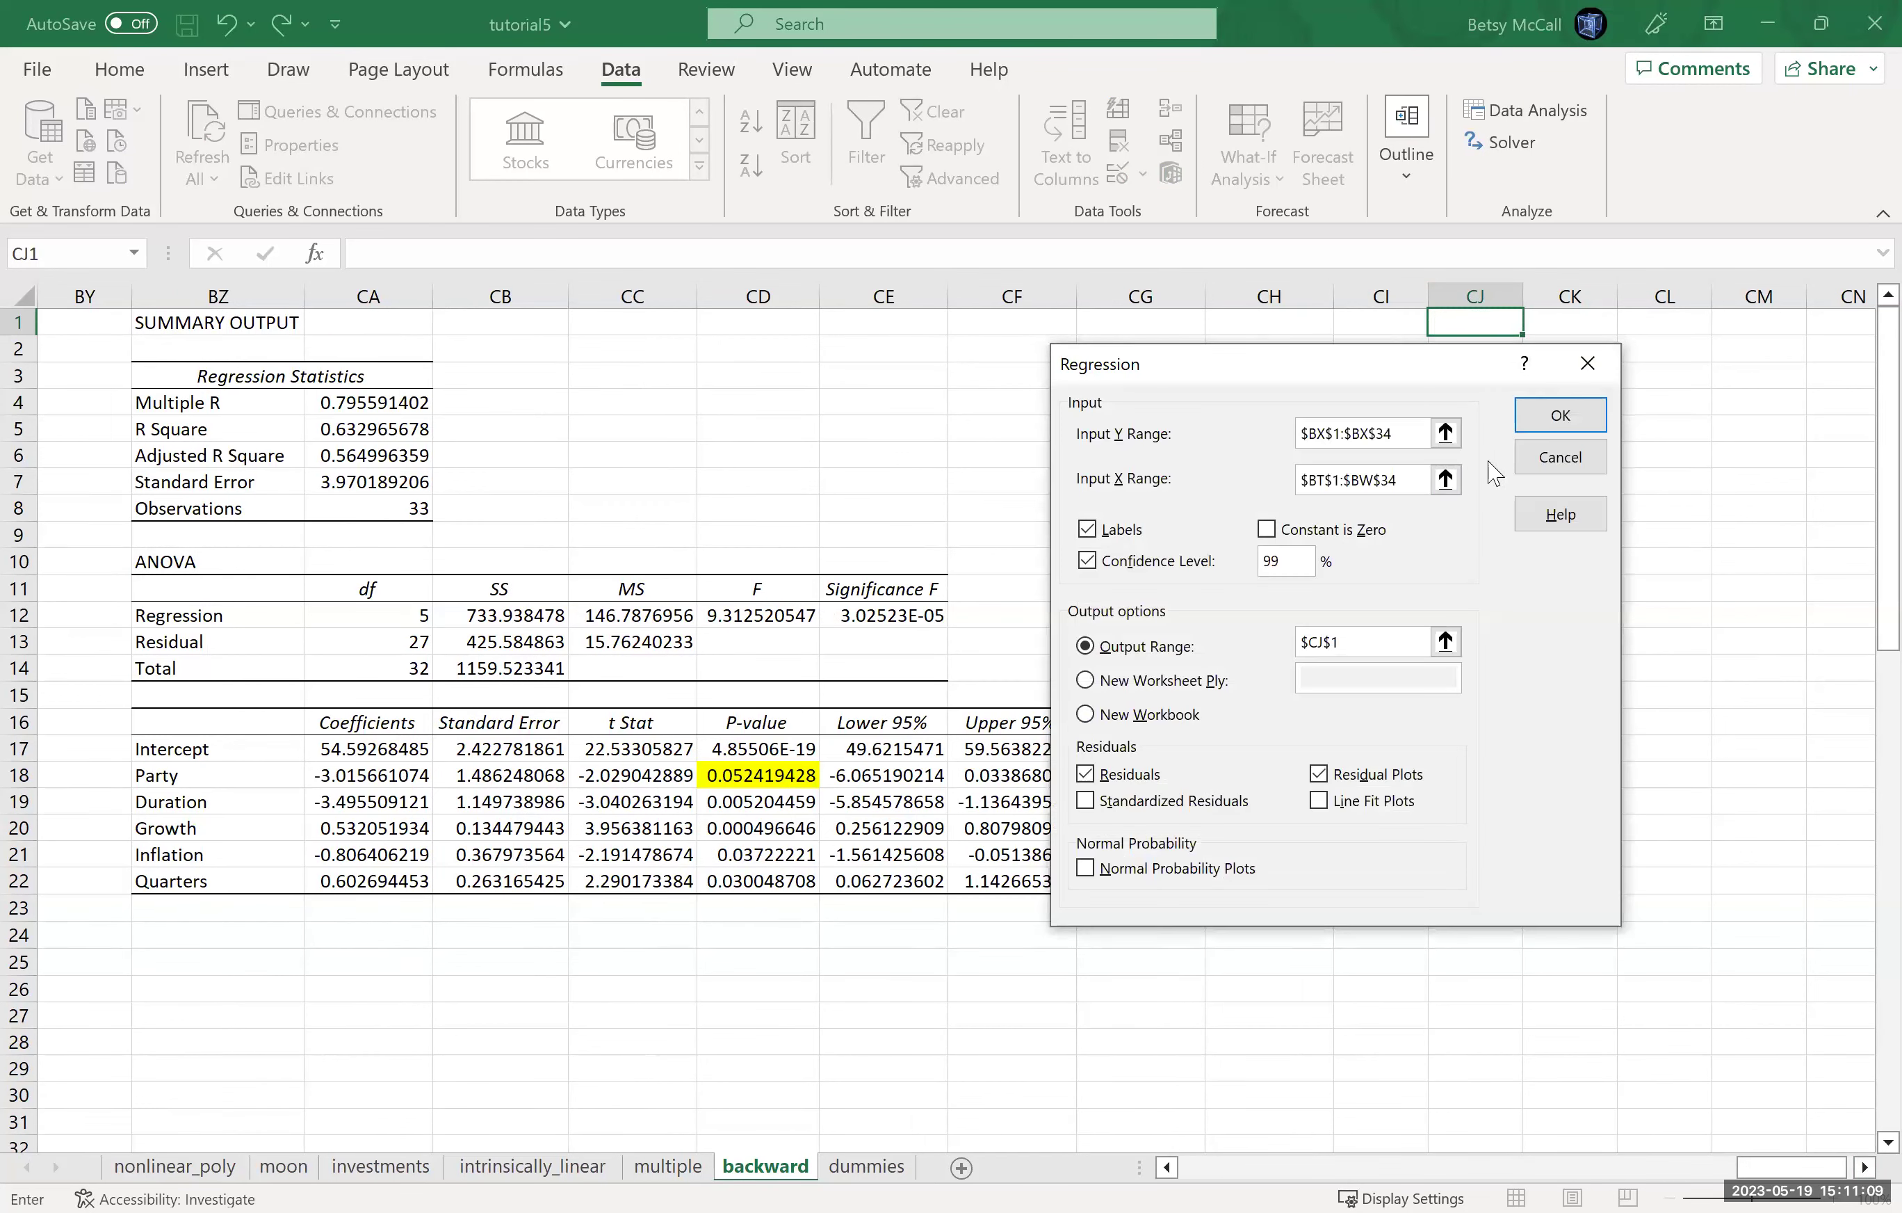
key(Return)
Auto-fit columns CJ through CR so the fifth regression output's labels and values show in full.
click(1865, 1168)
click(1865, 1168)
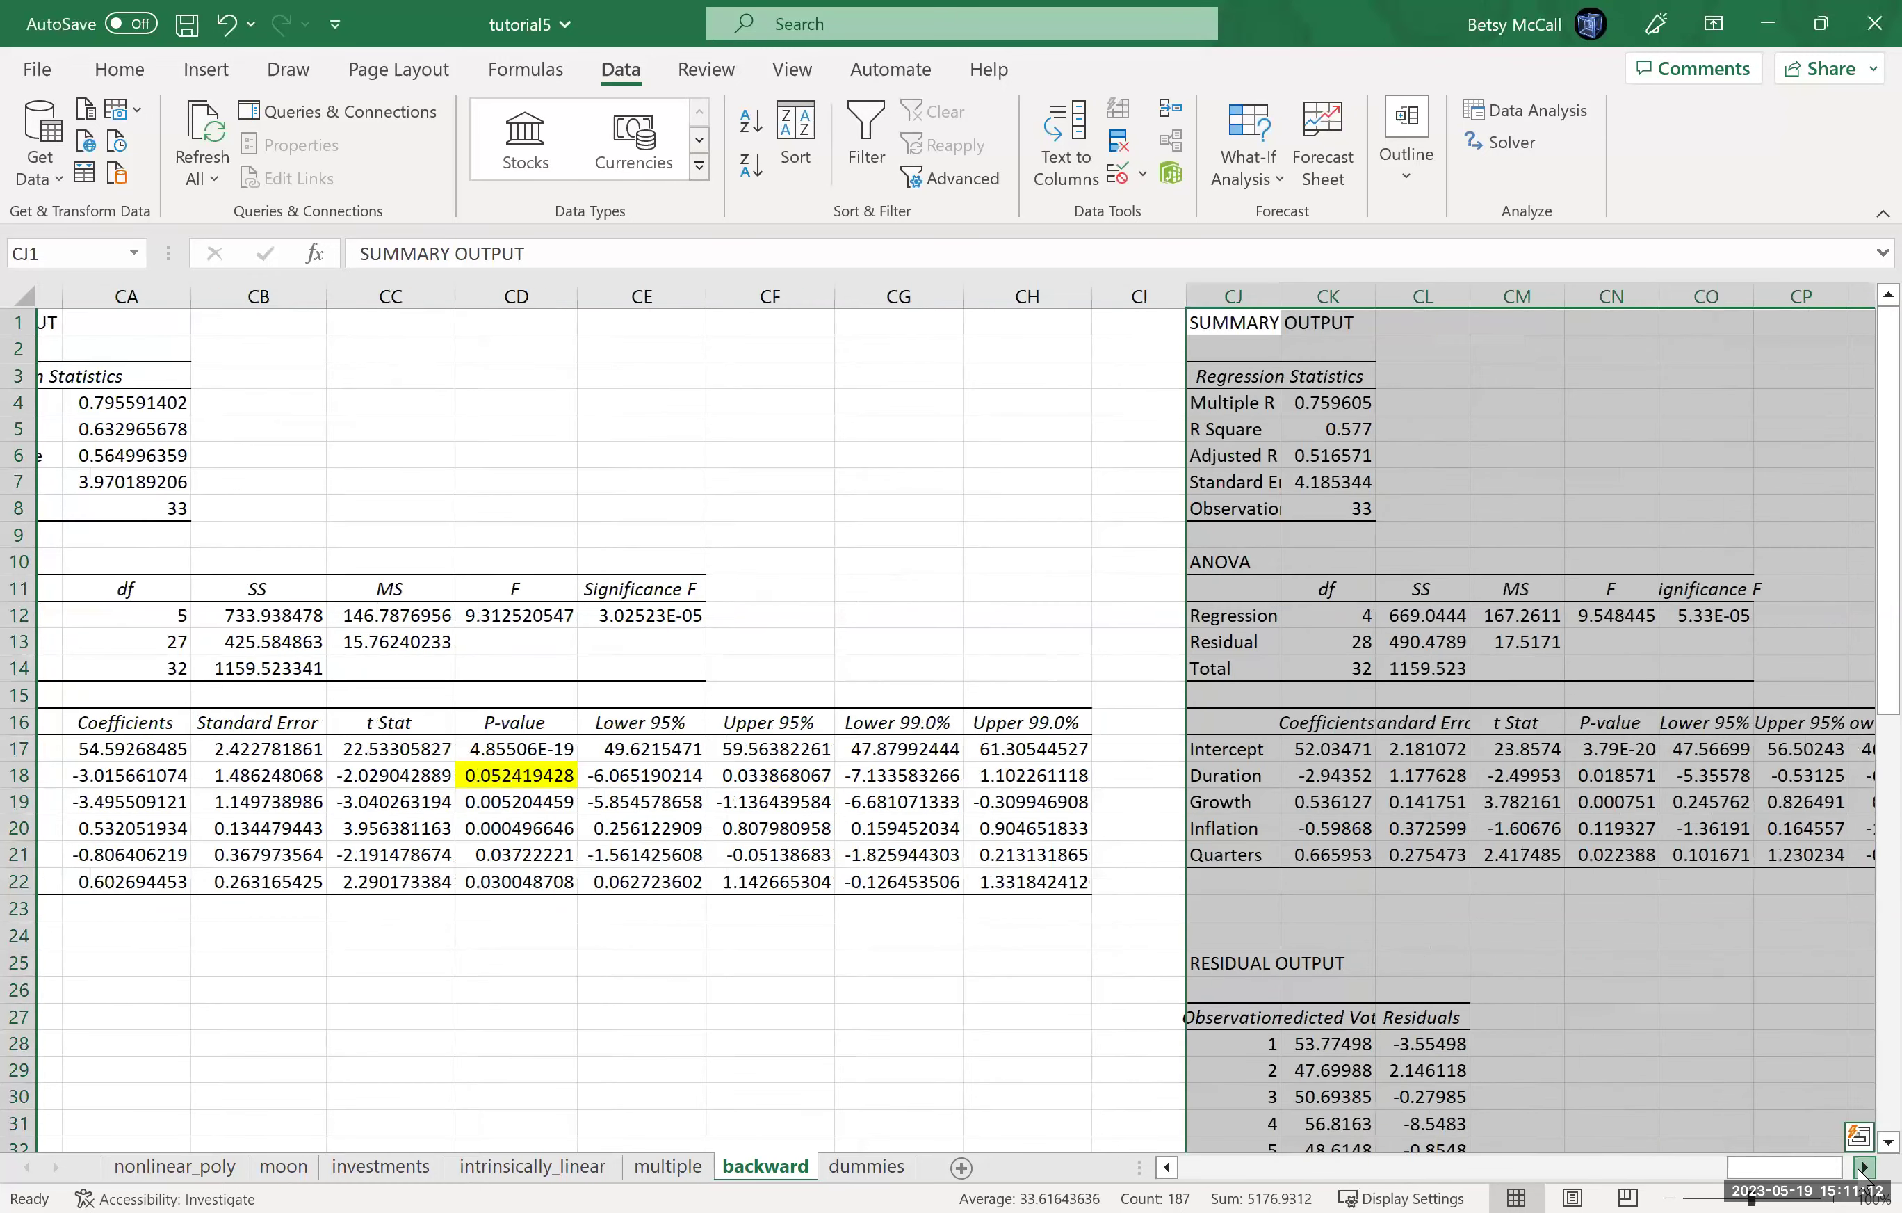
scroll(679, 336, right, 3)
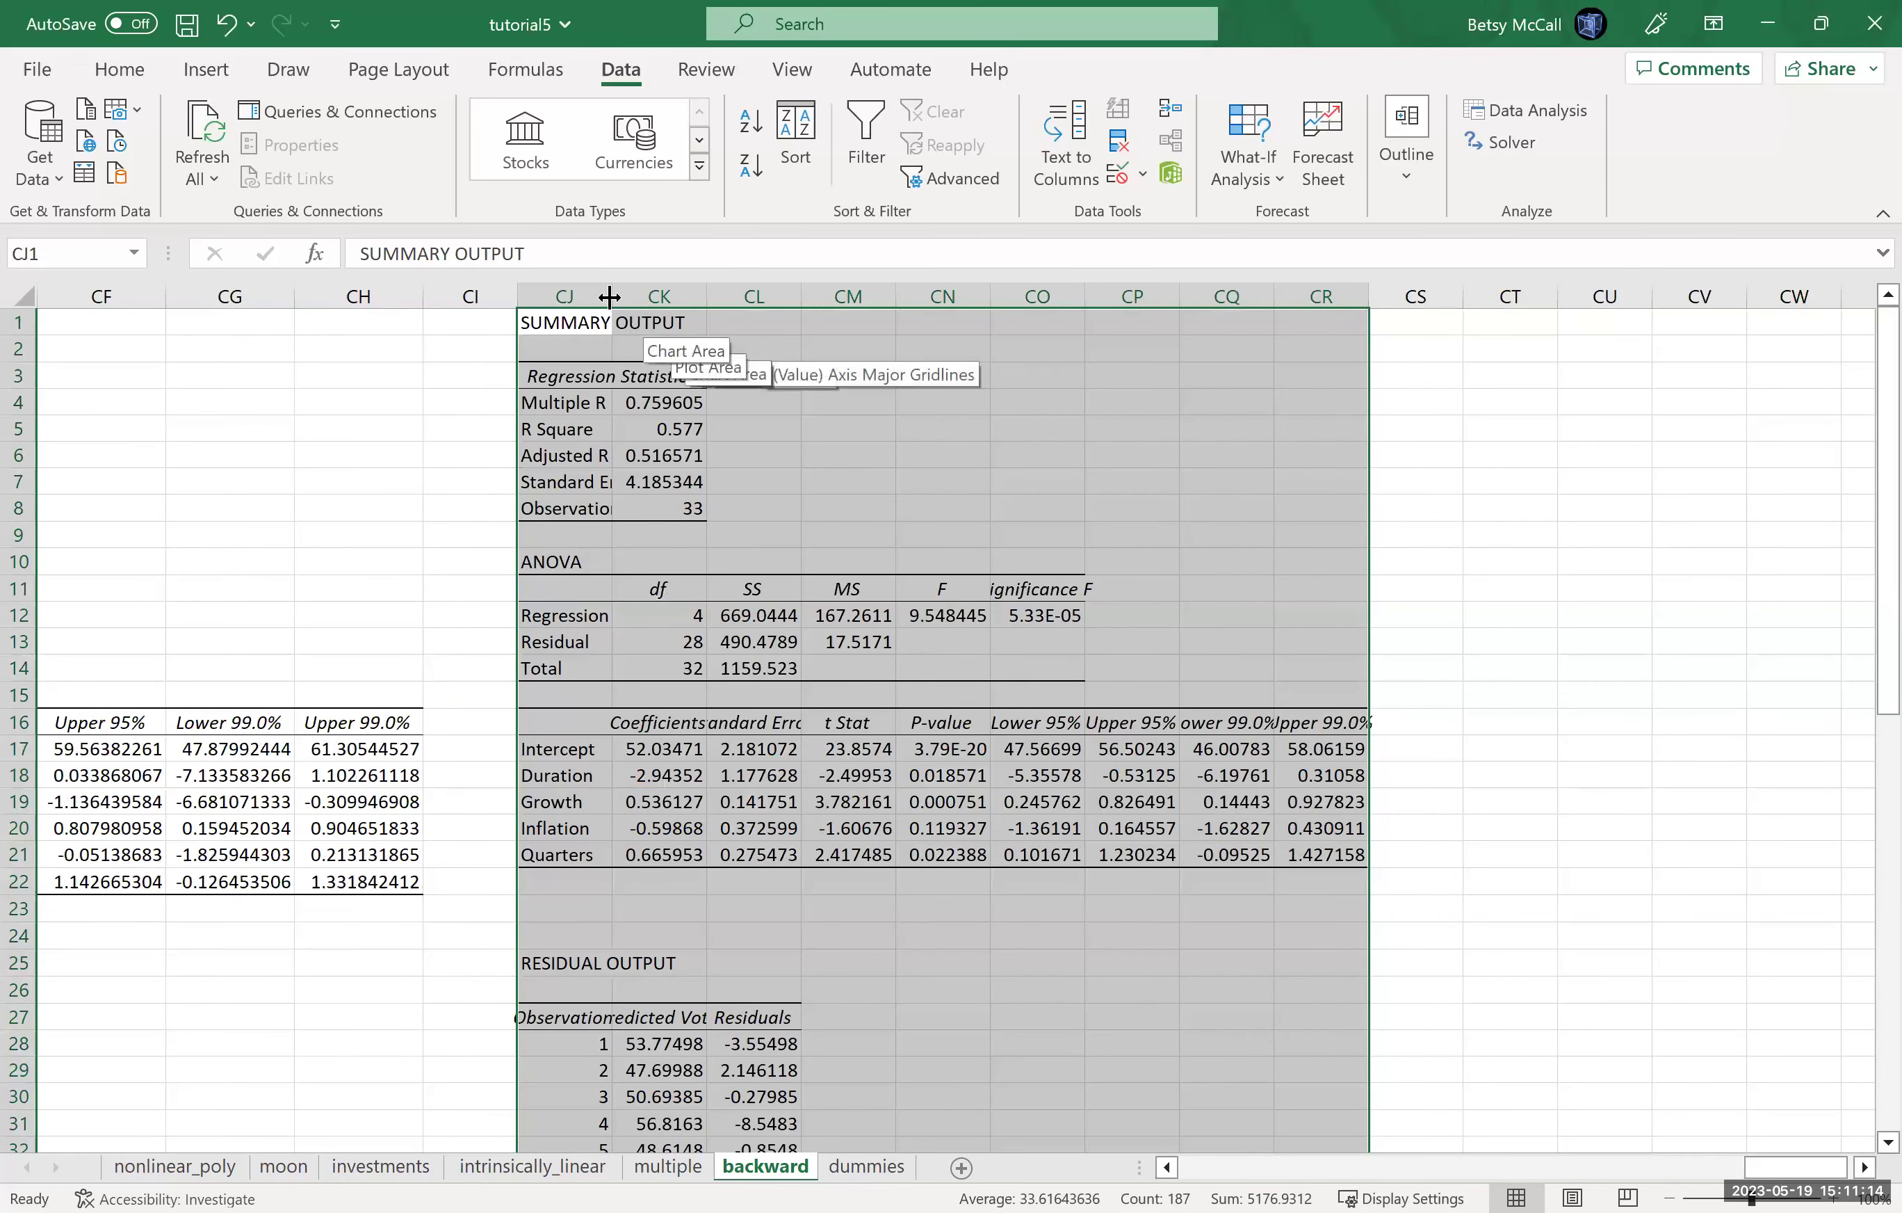
double_click(613, 296)
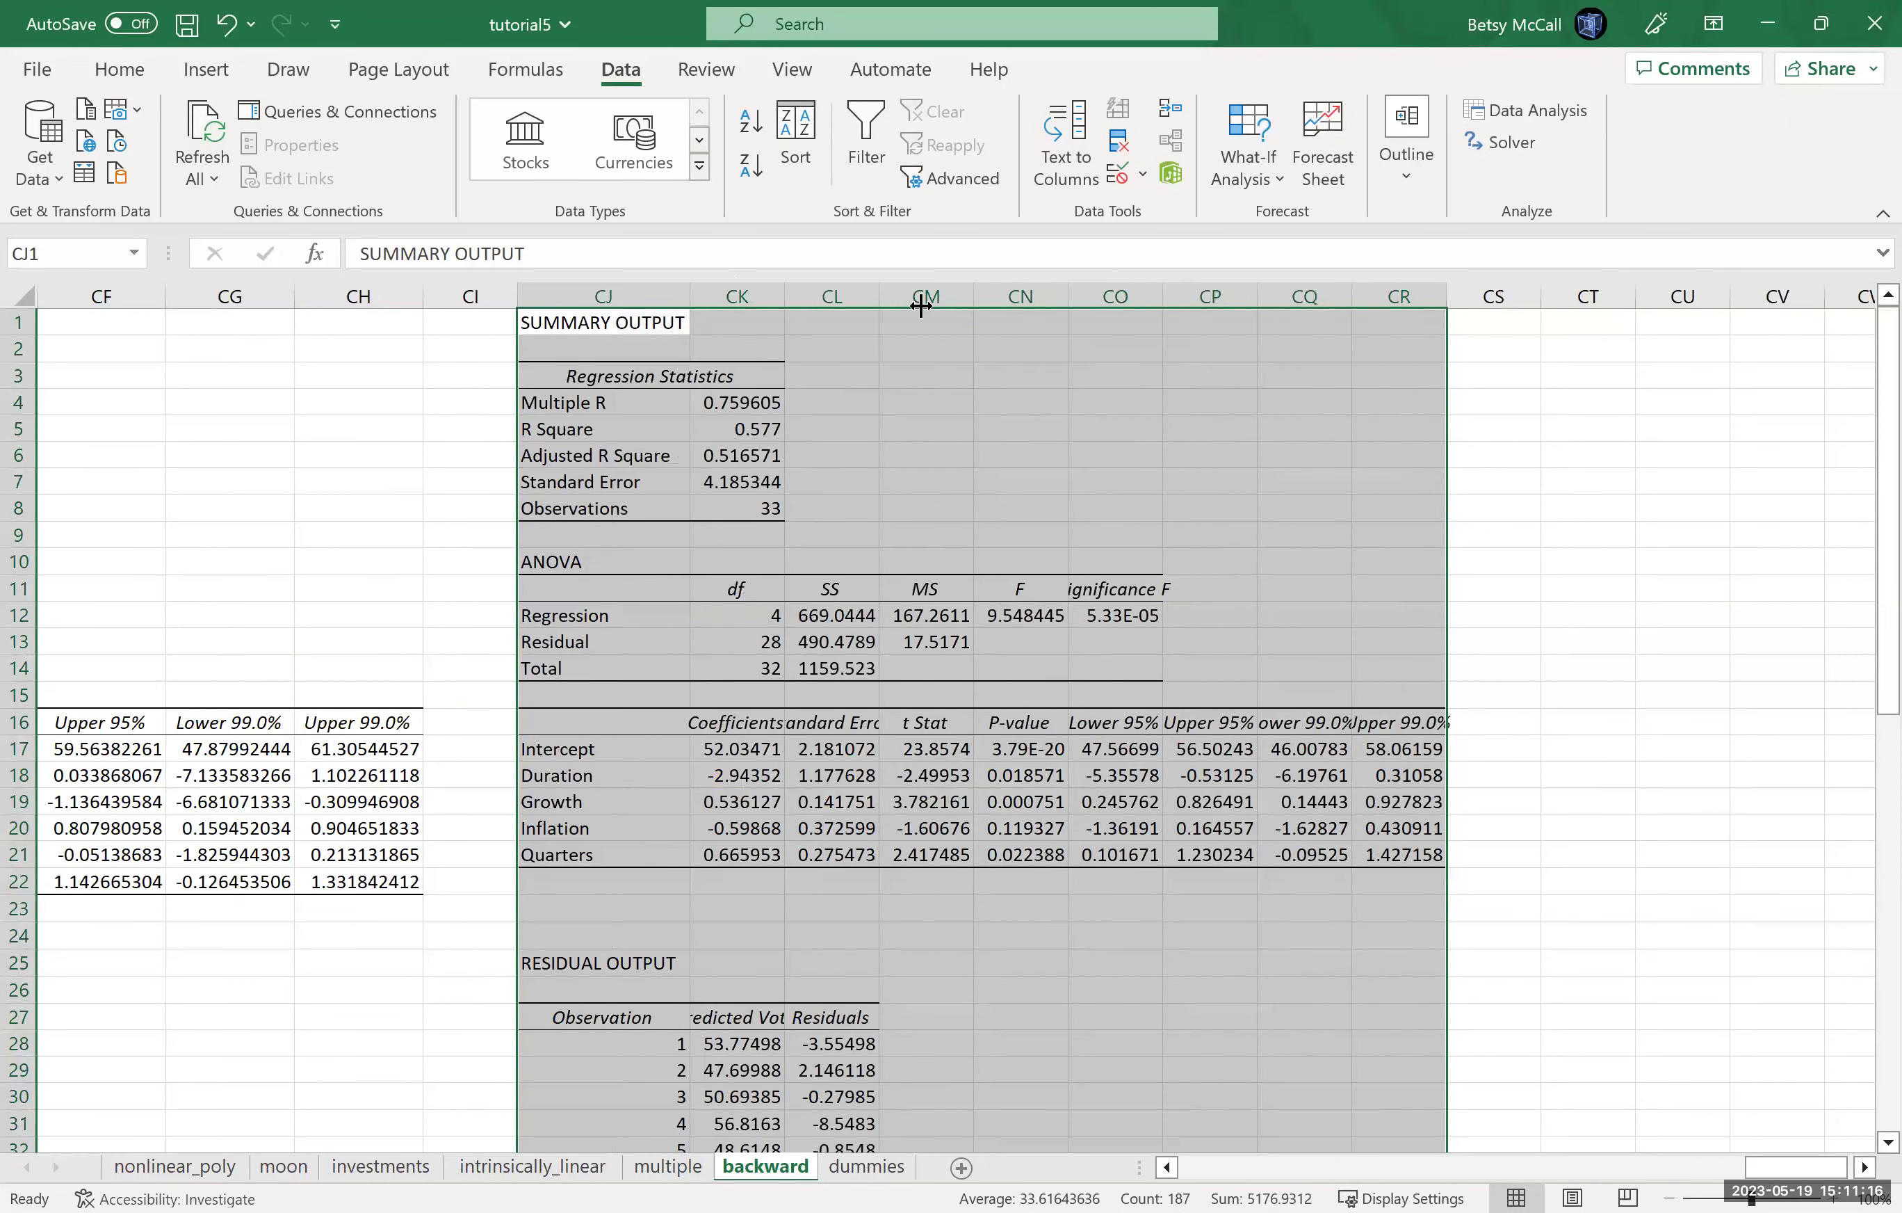
double_click(1039, 297)
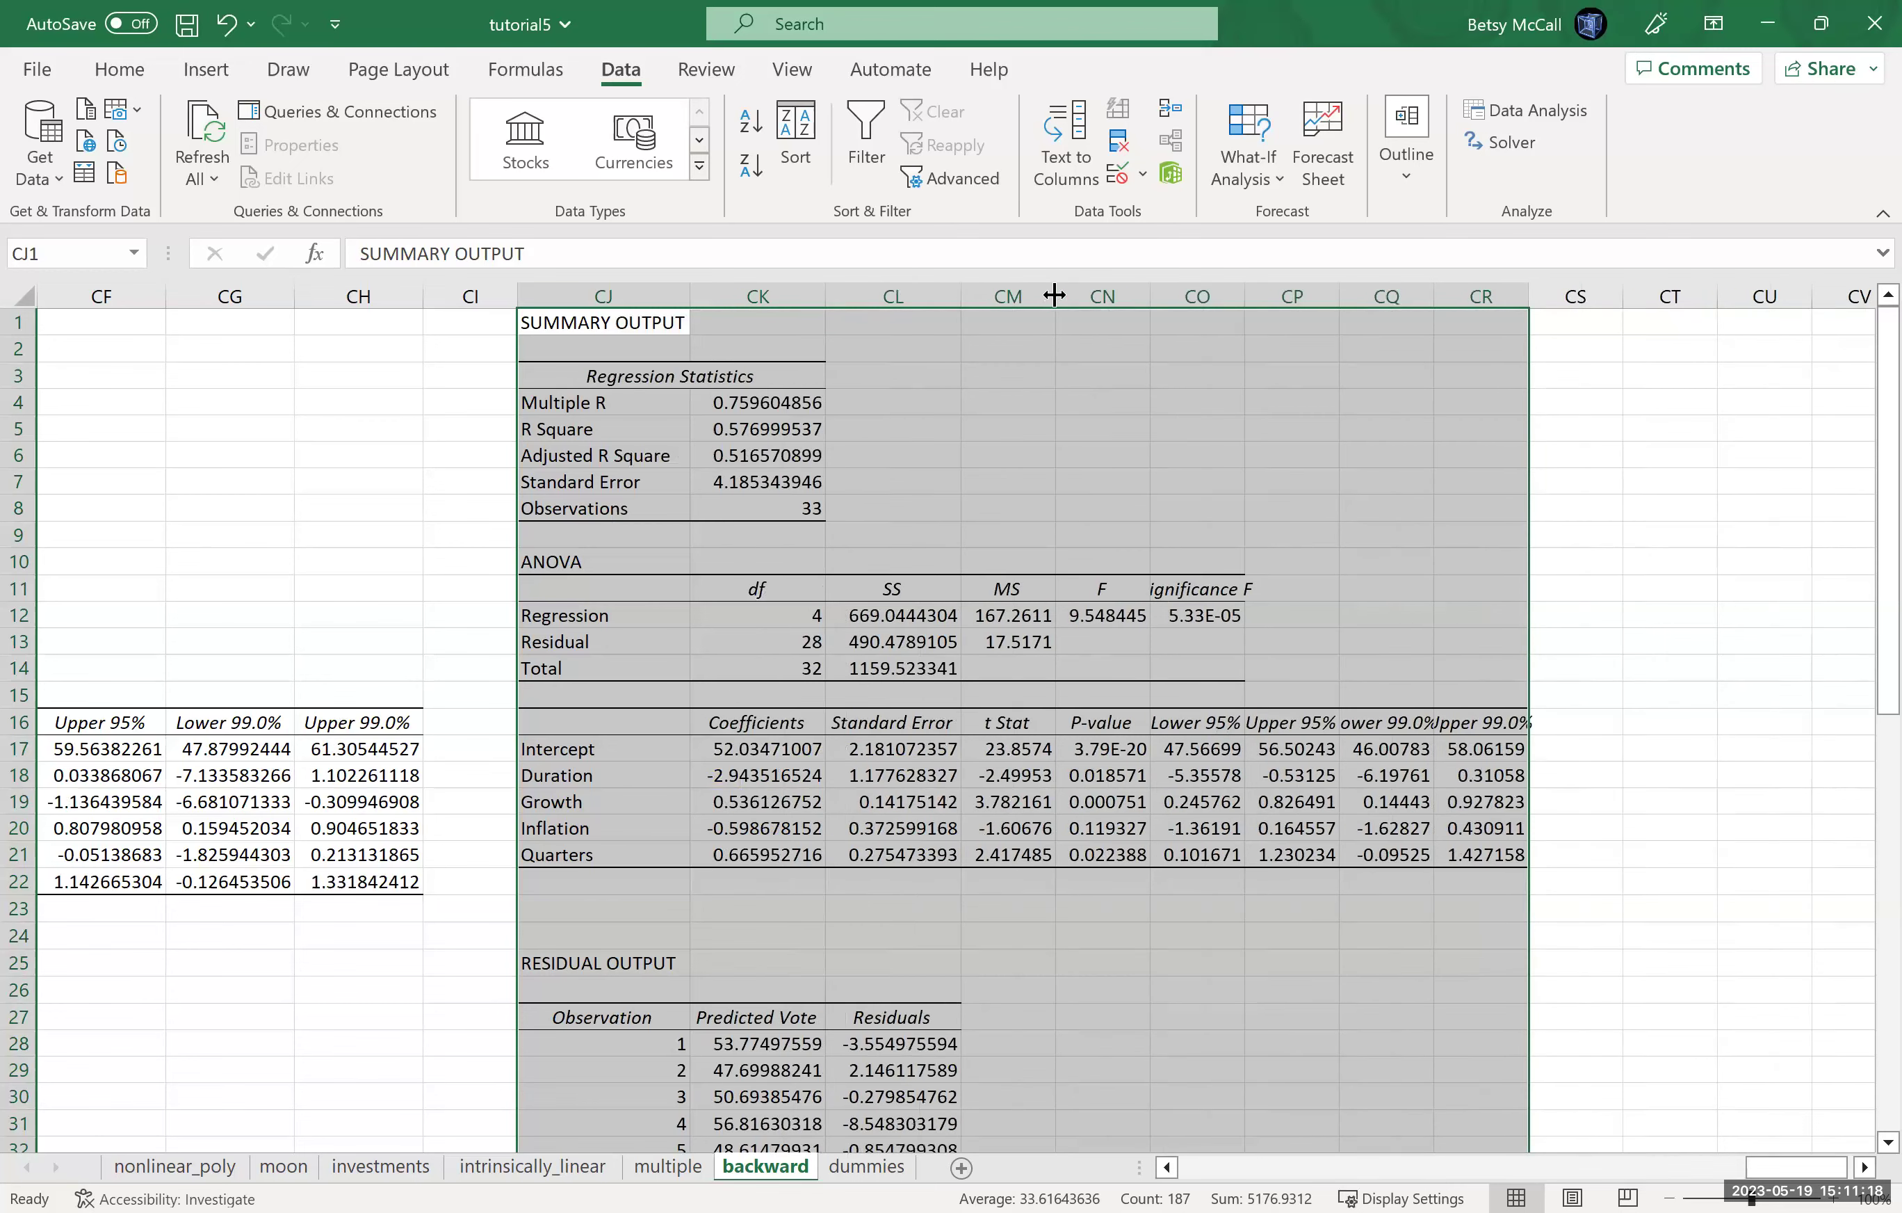
double_click(1244, 296)
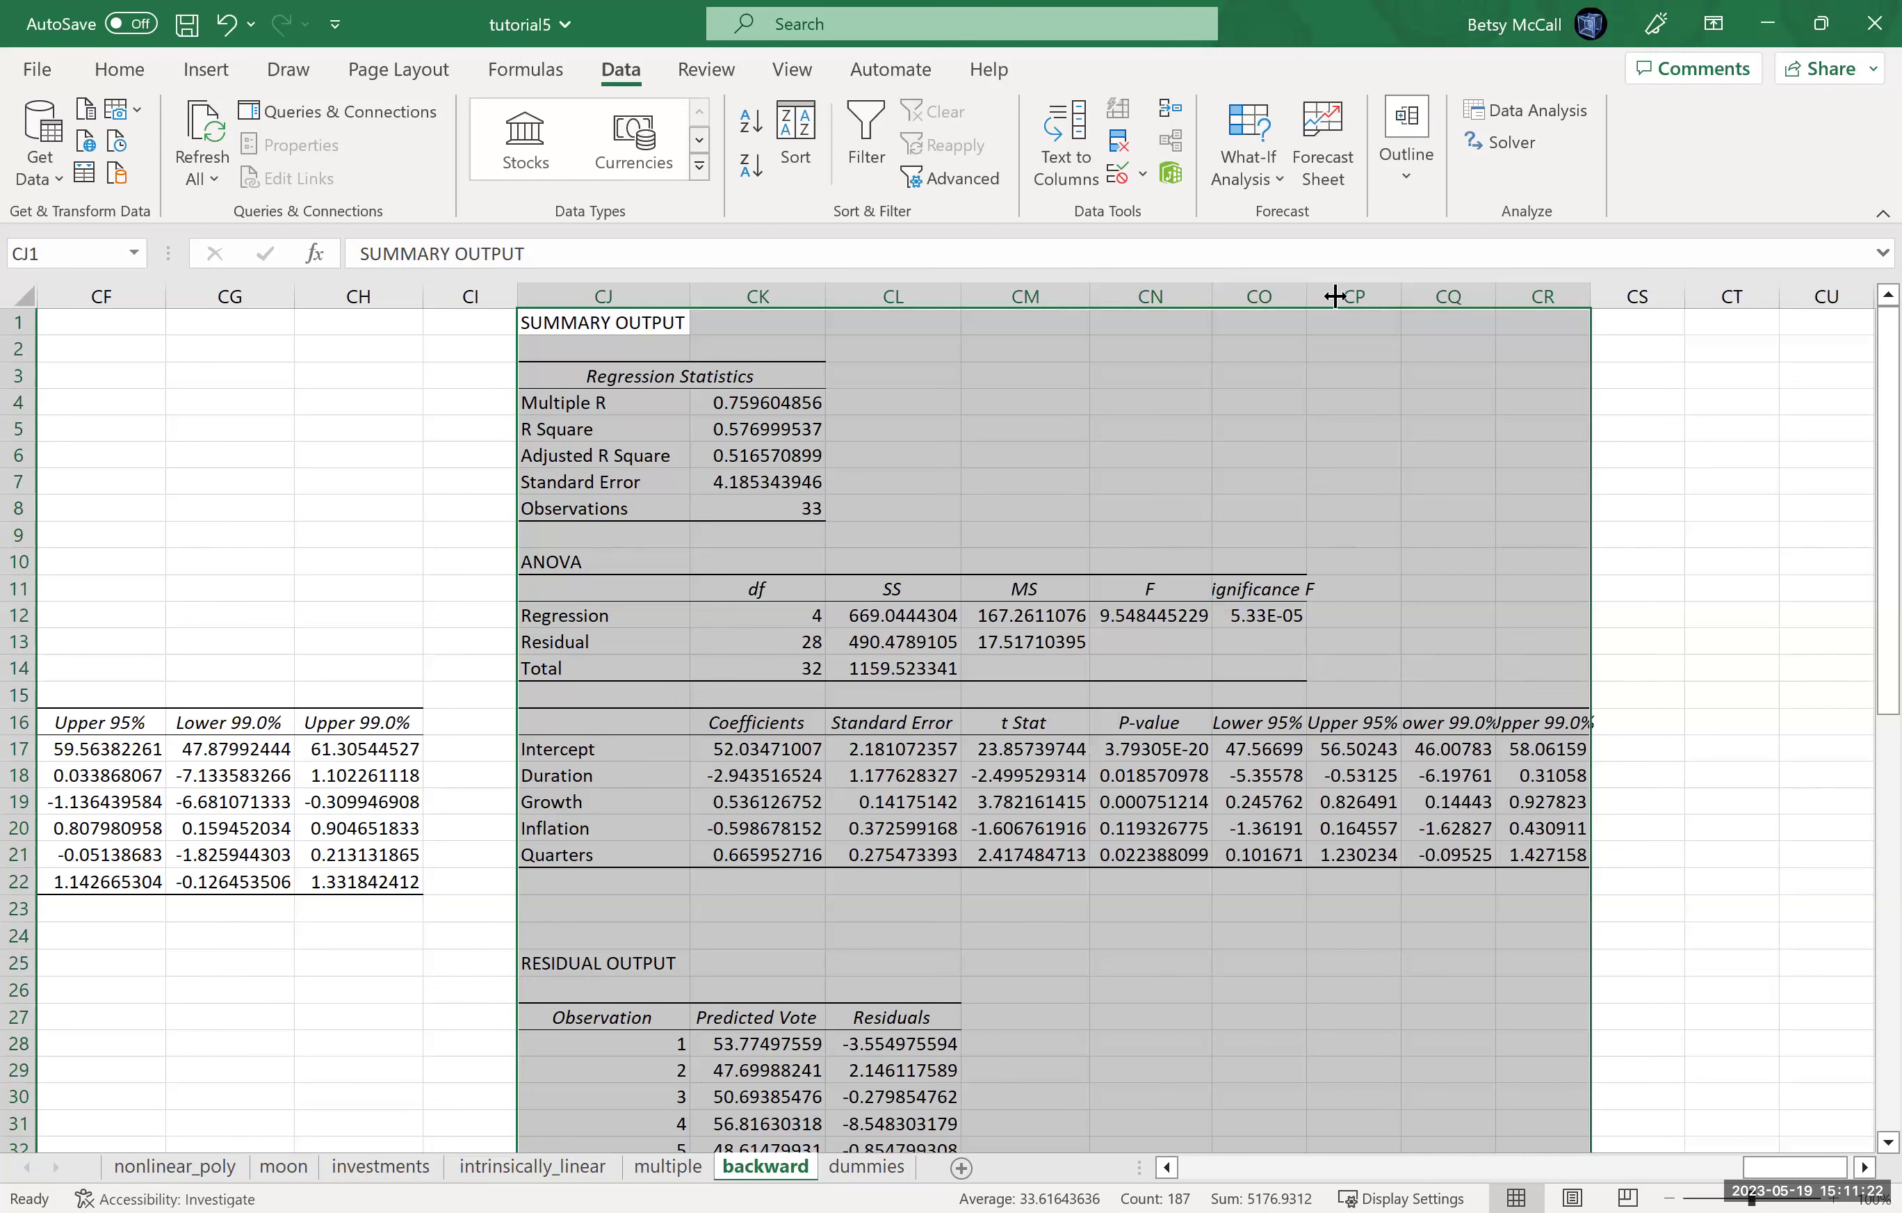
double_click(1435, 296)
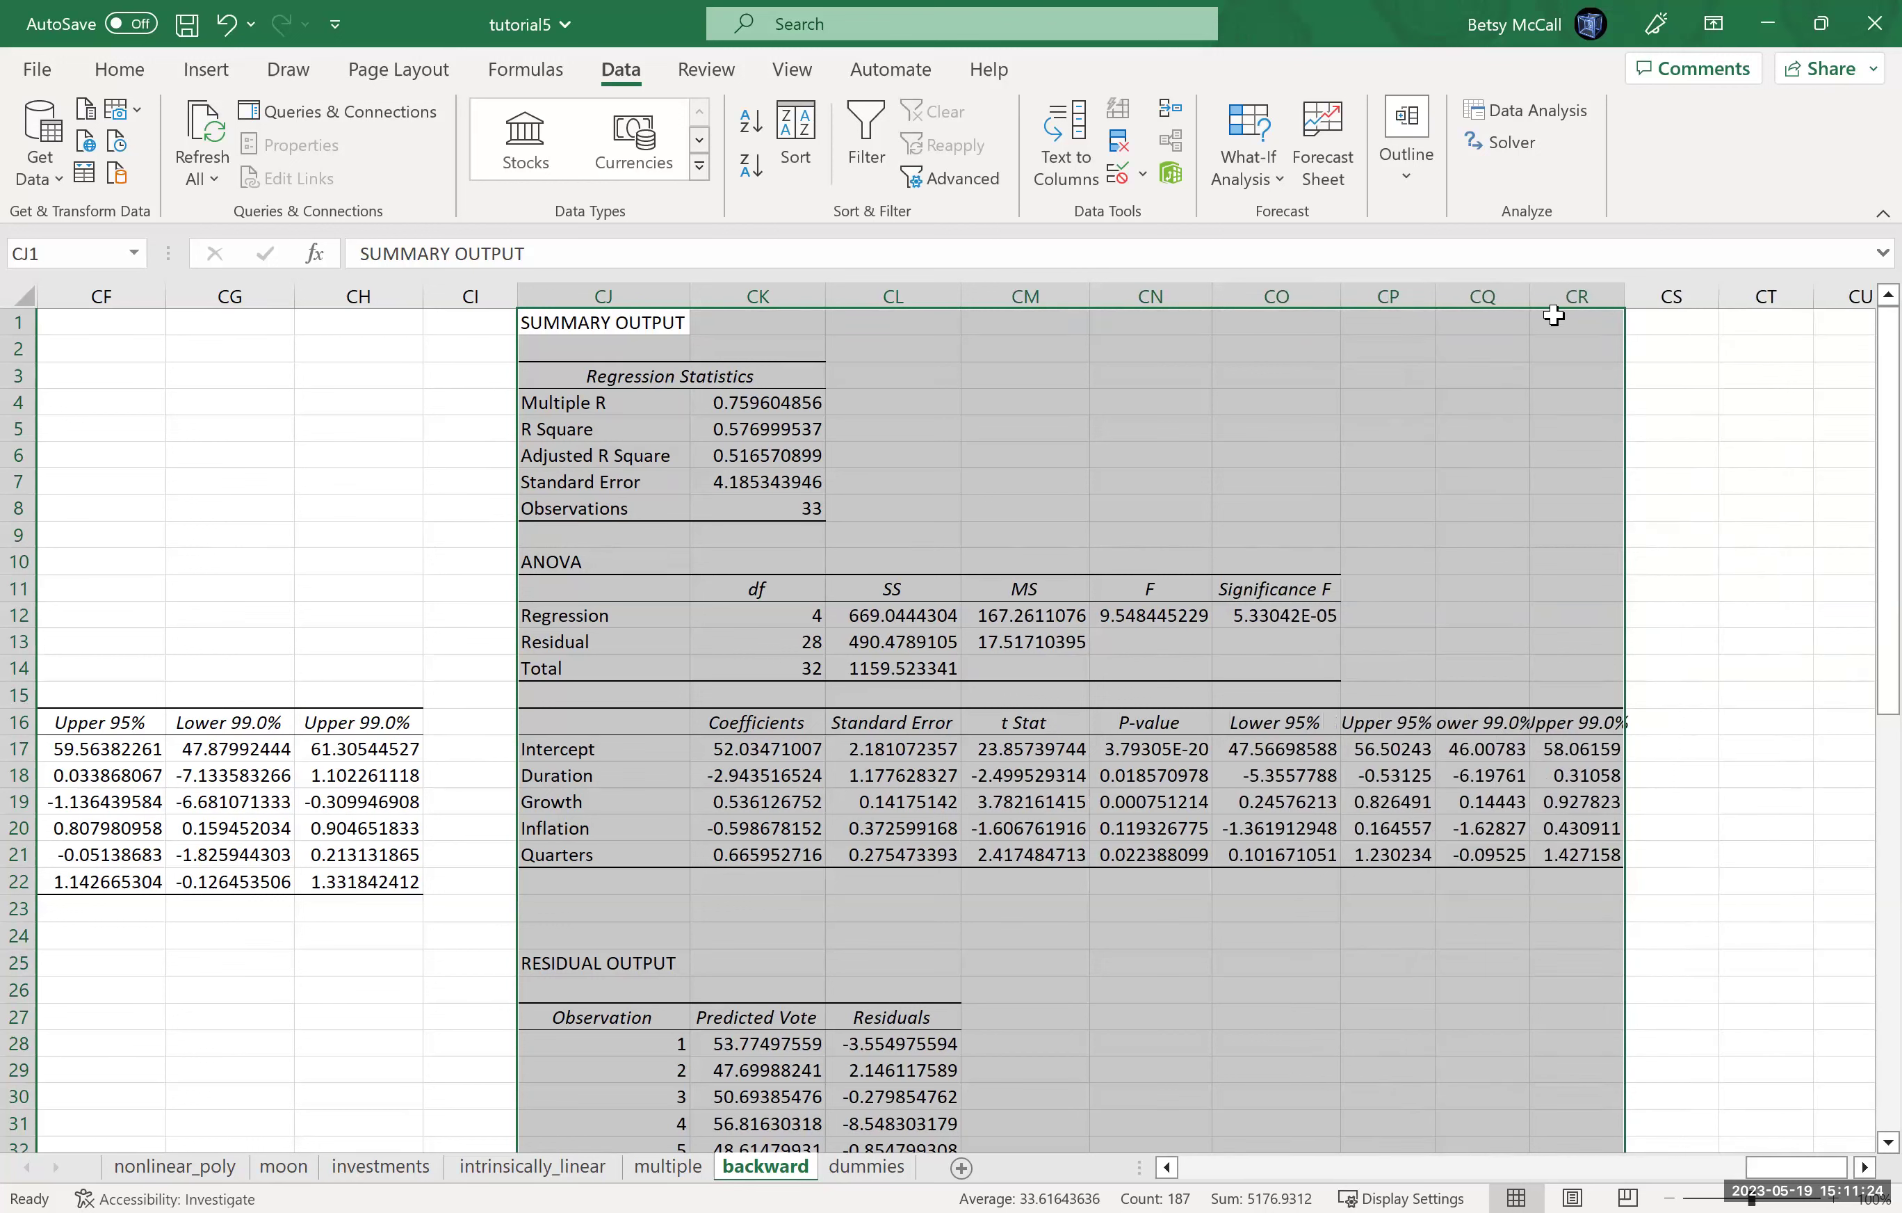
double_click(1572, 297)
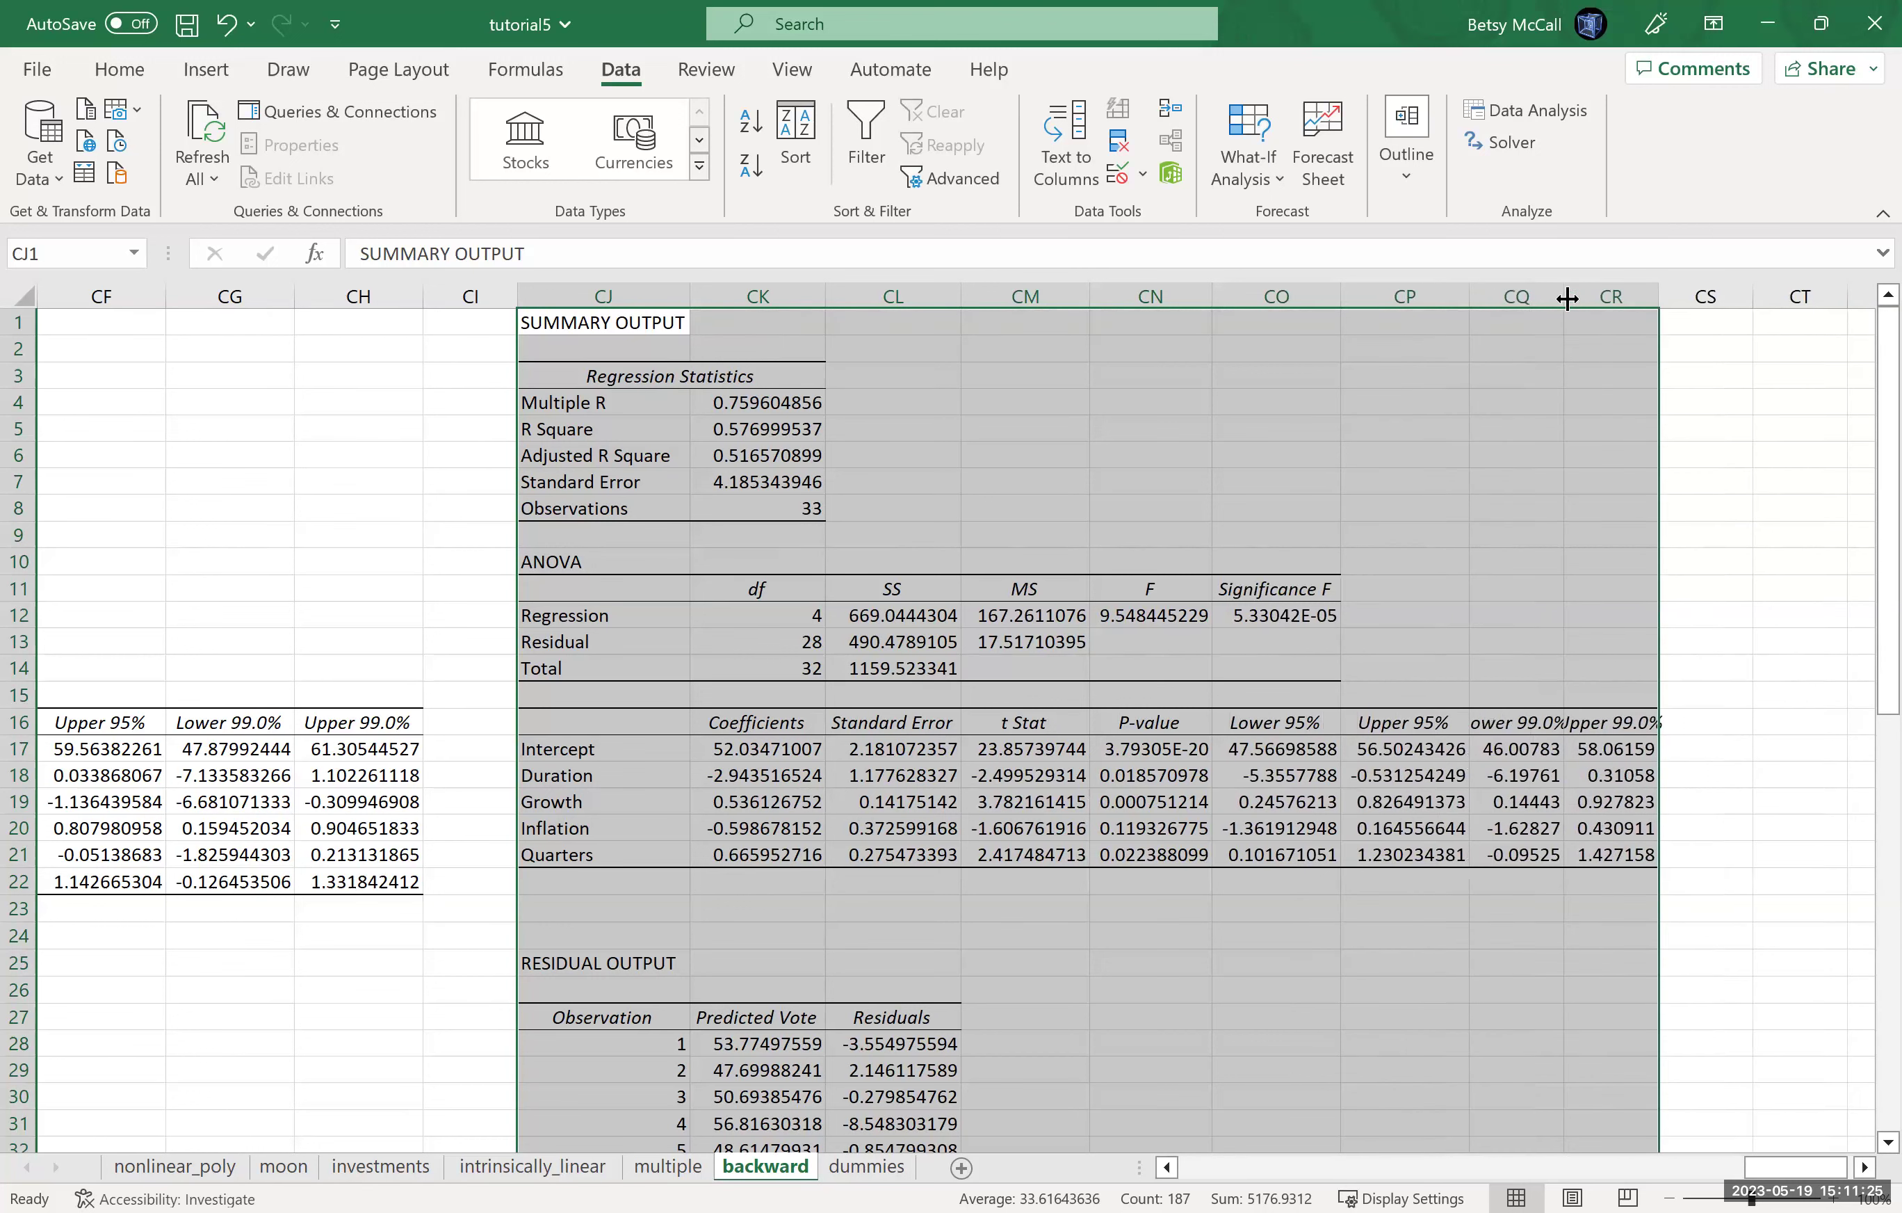
double_click(1689, 296)
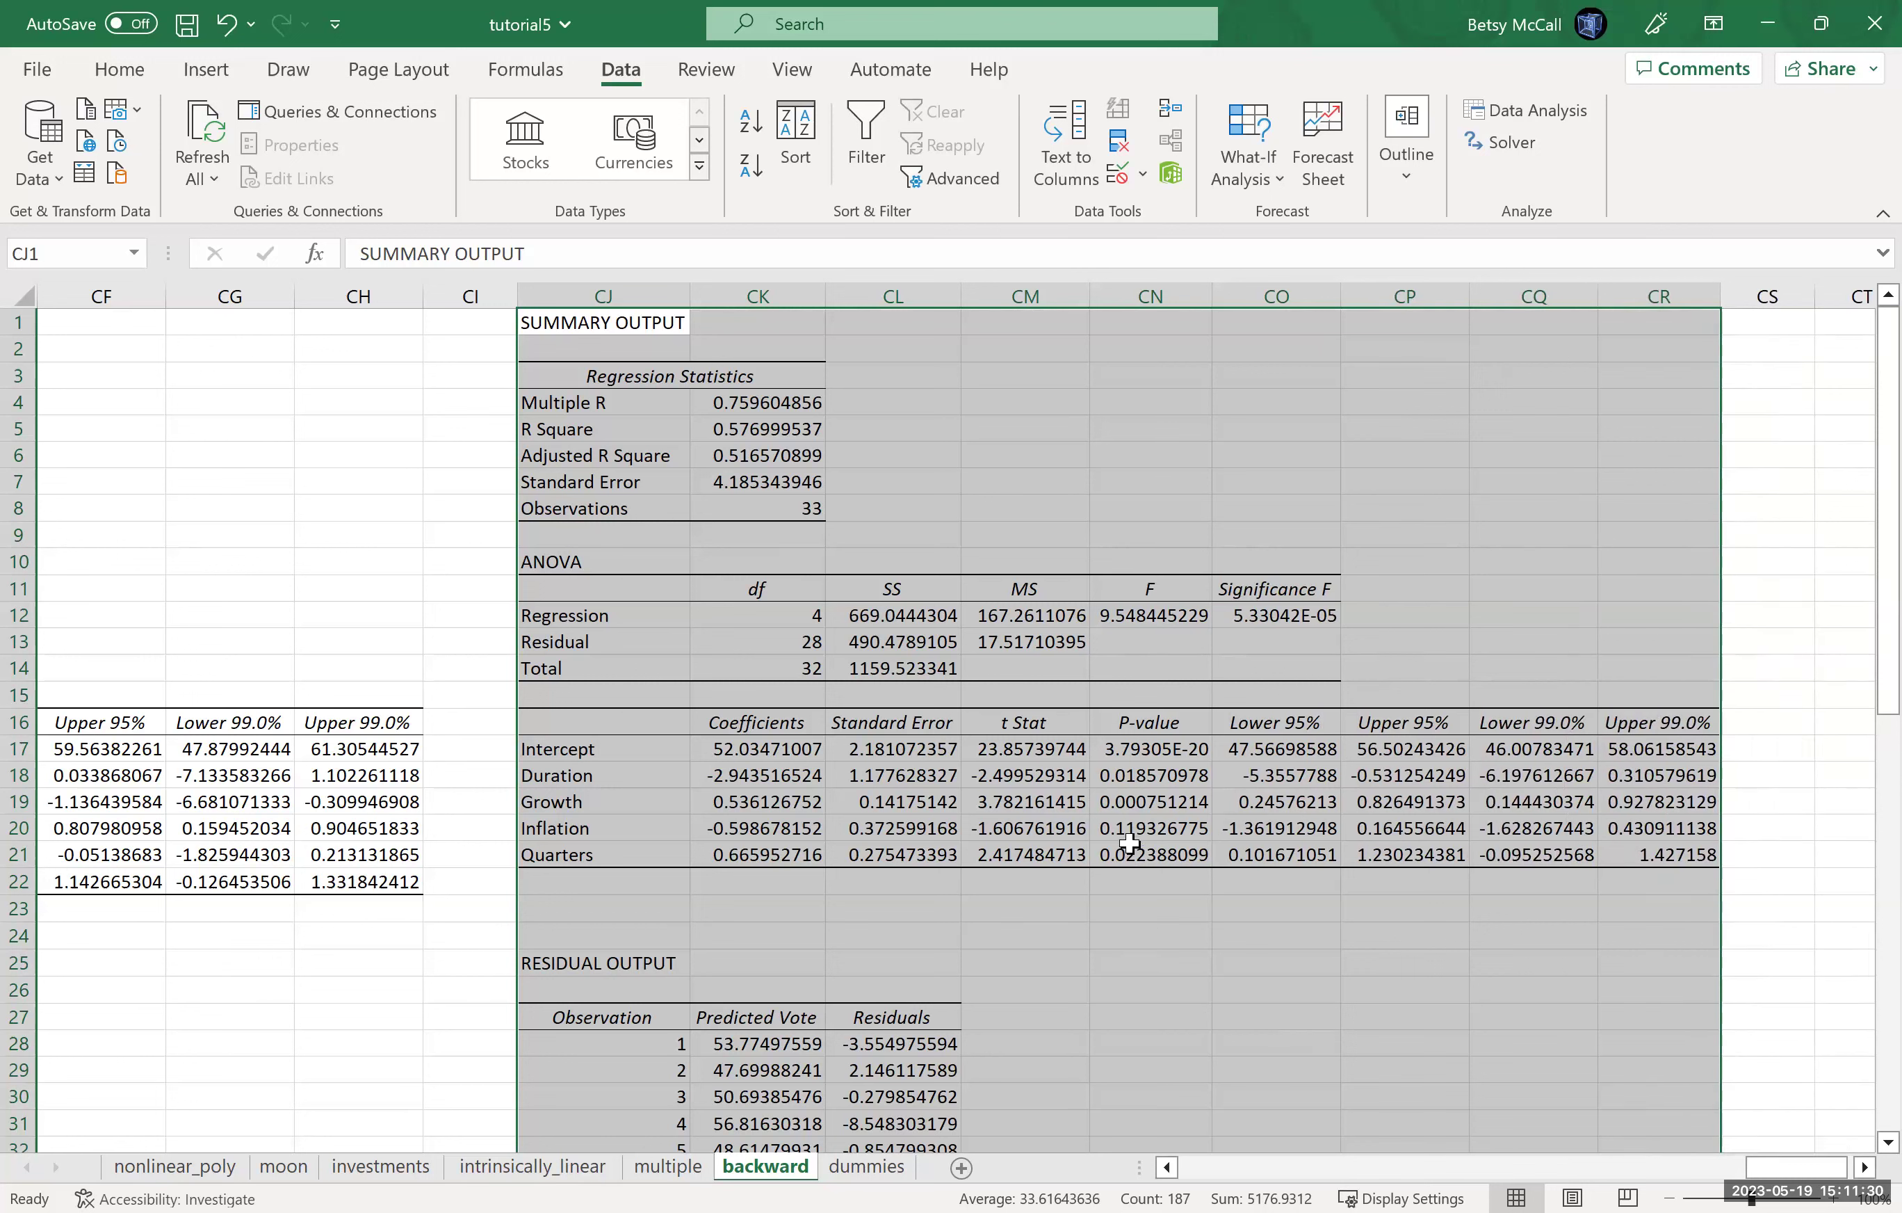
Check Inflation's P-value in the fifth regression output and colour its counterpart in the fourth output, CD21, with red font.
click(1126, 752)
click(1126, 831)
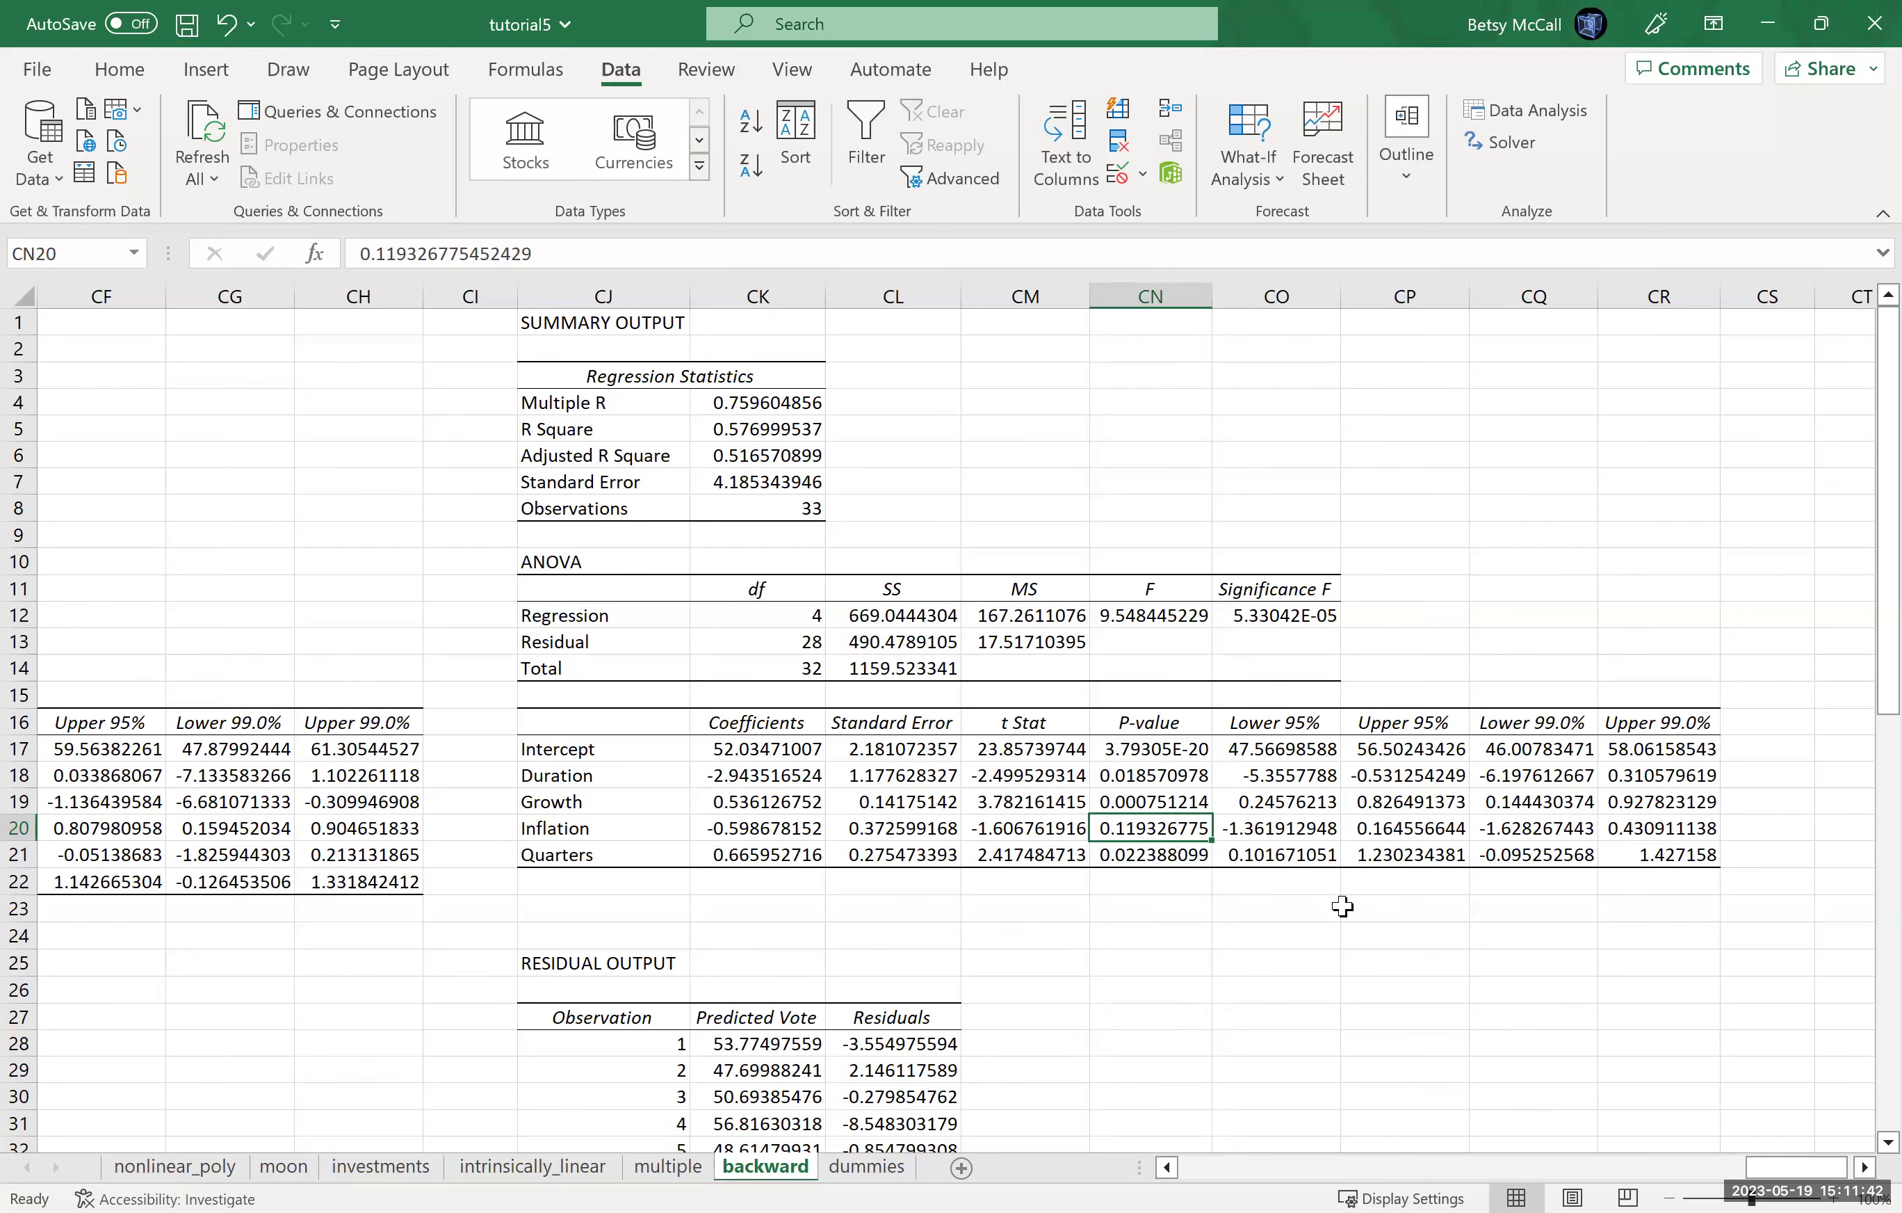
click(1168, 1169)
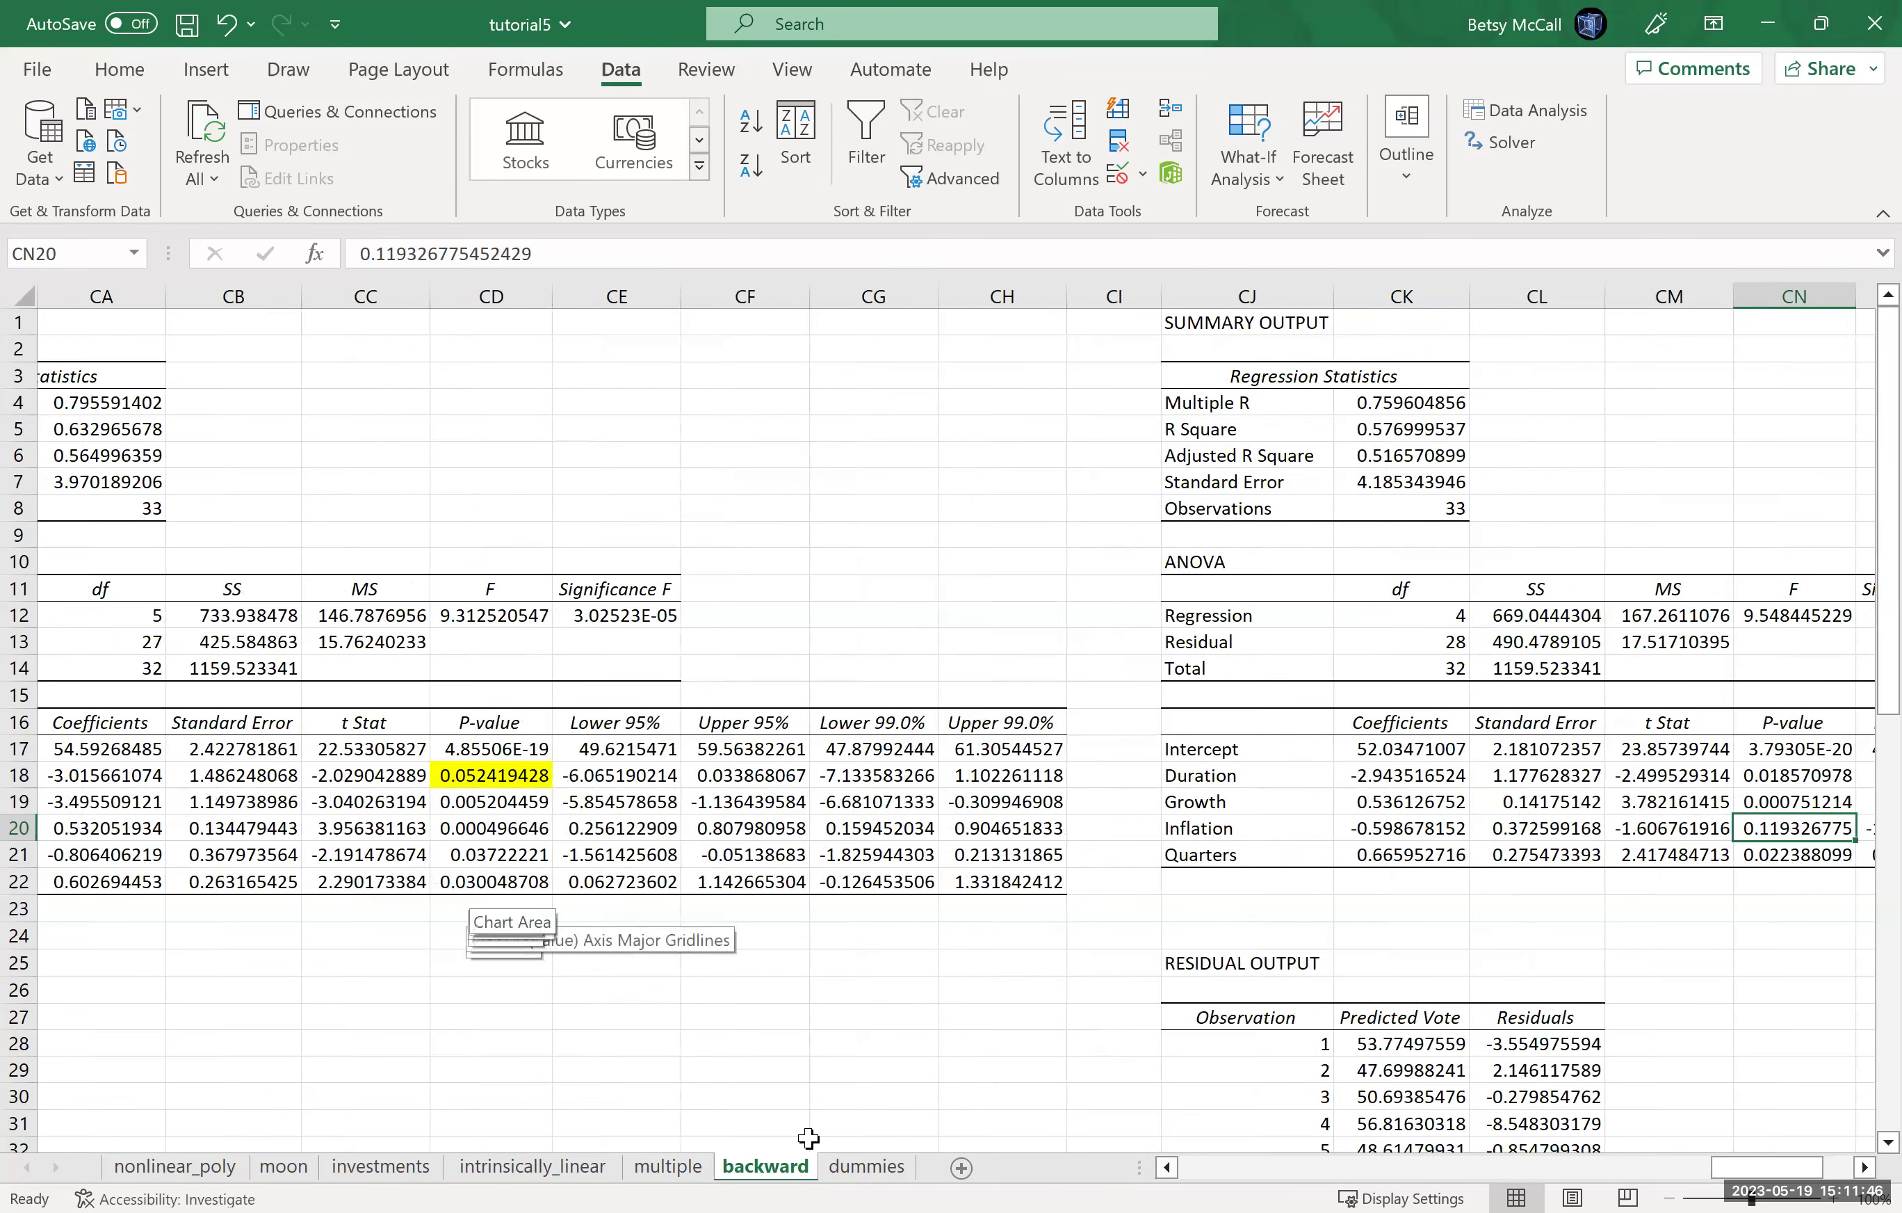
click(1166, 1168)
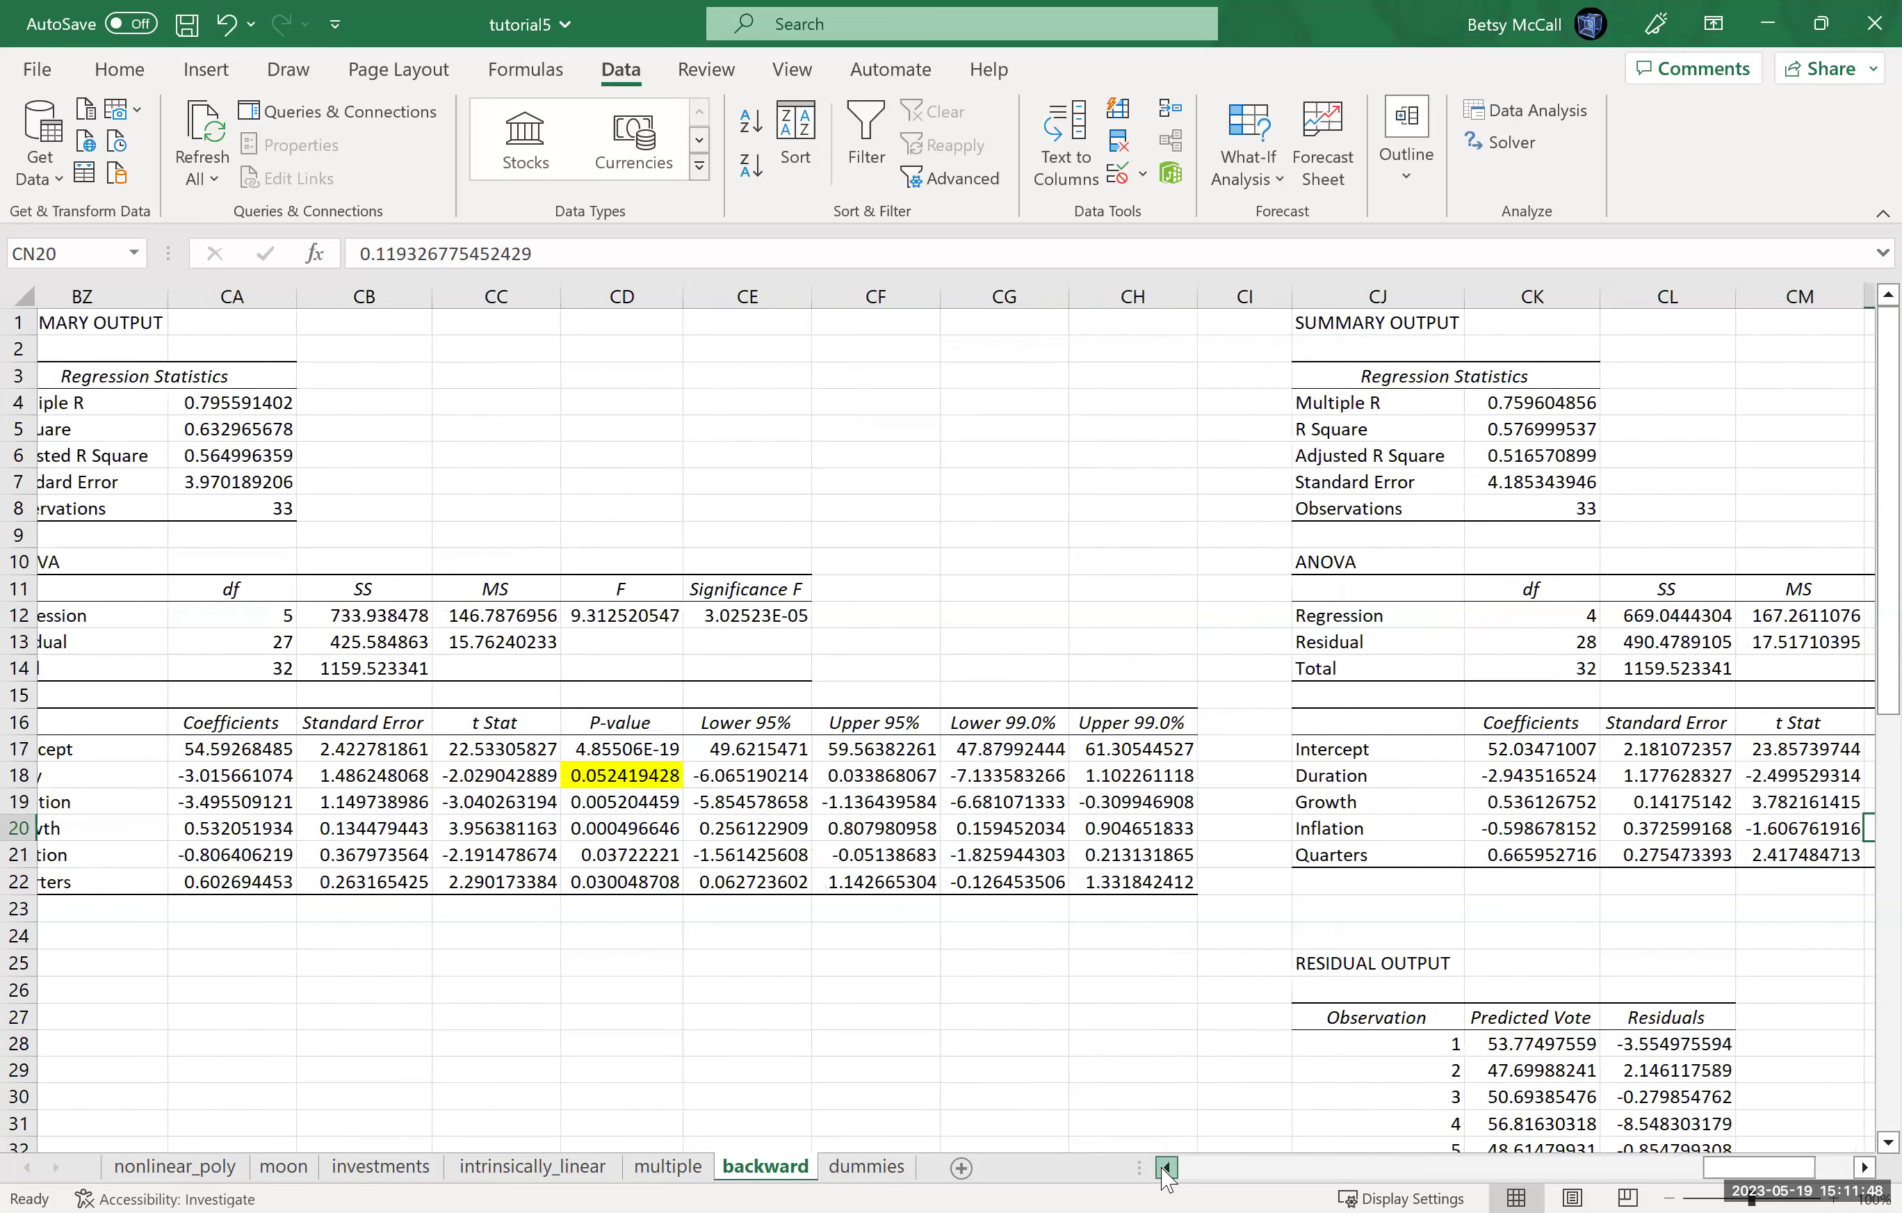
click(1167, 1168)
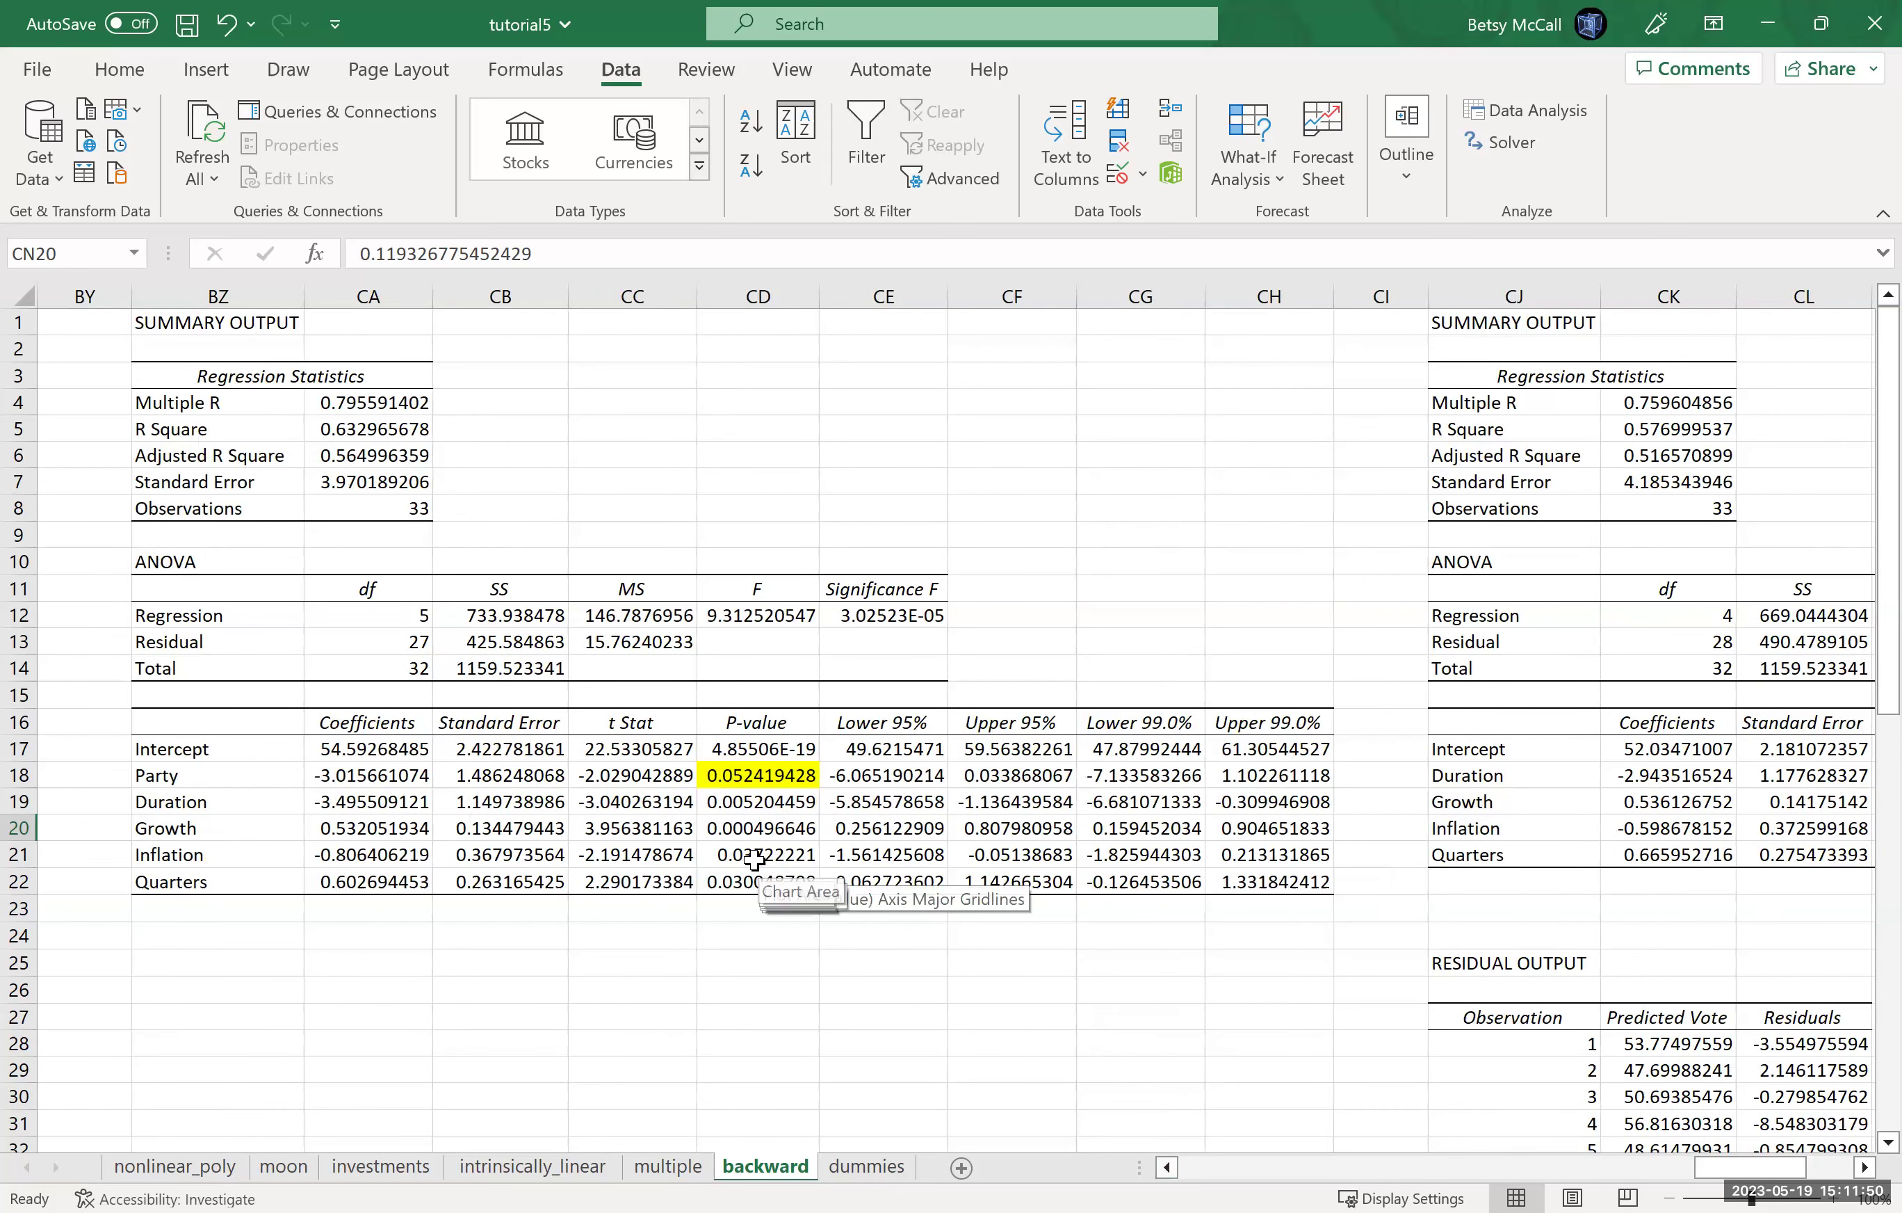
click(755, 859)
click(118, 69)
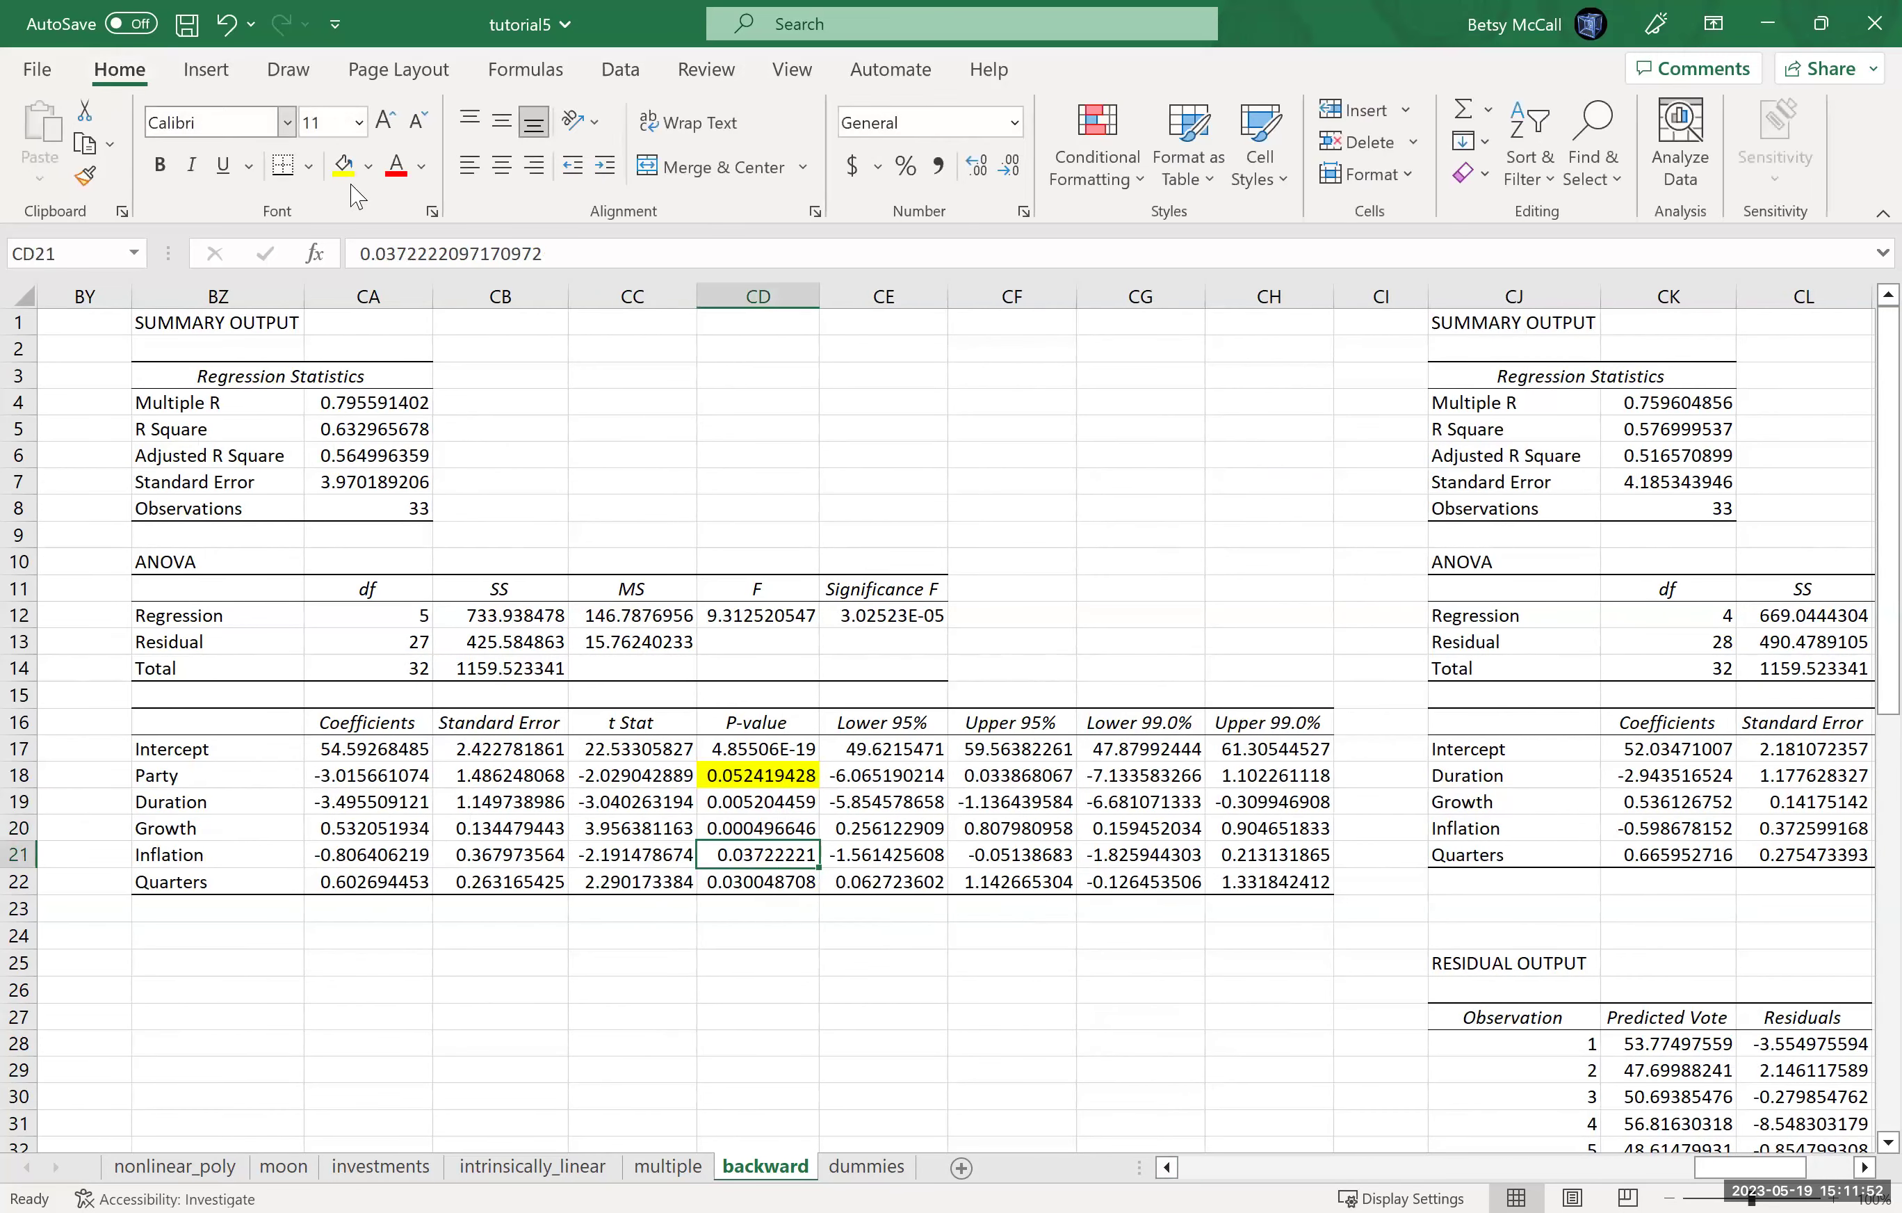
click(402, 176)
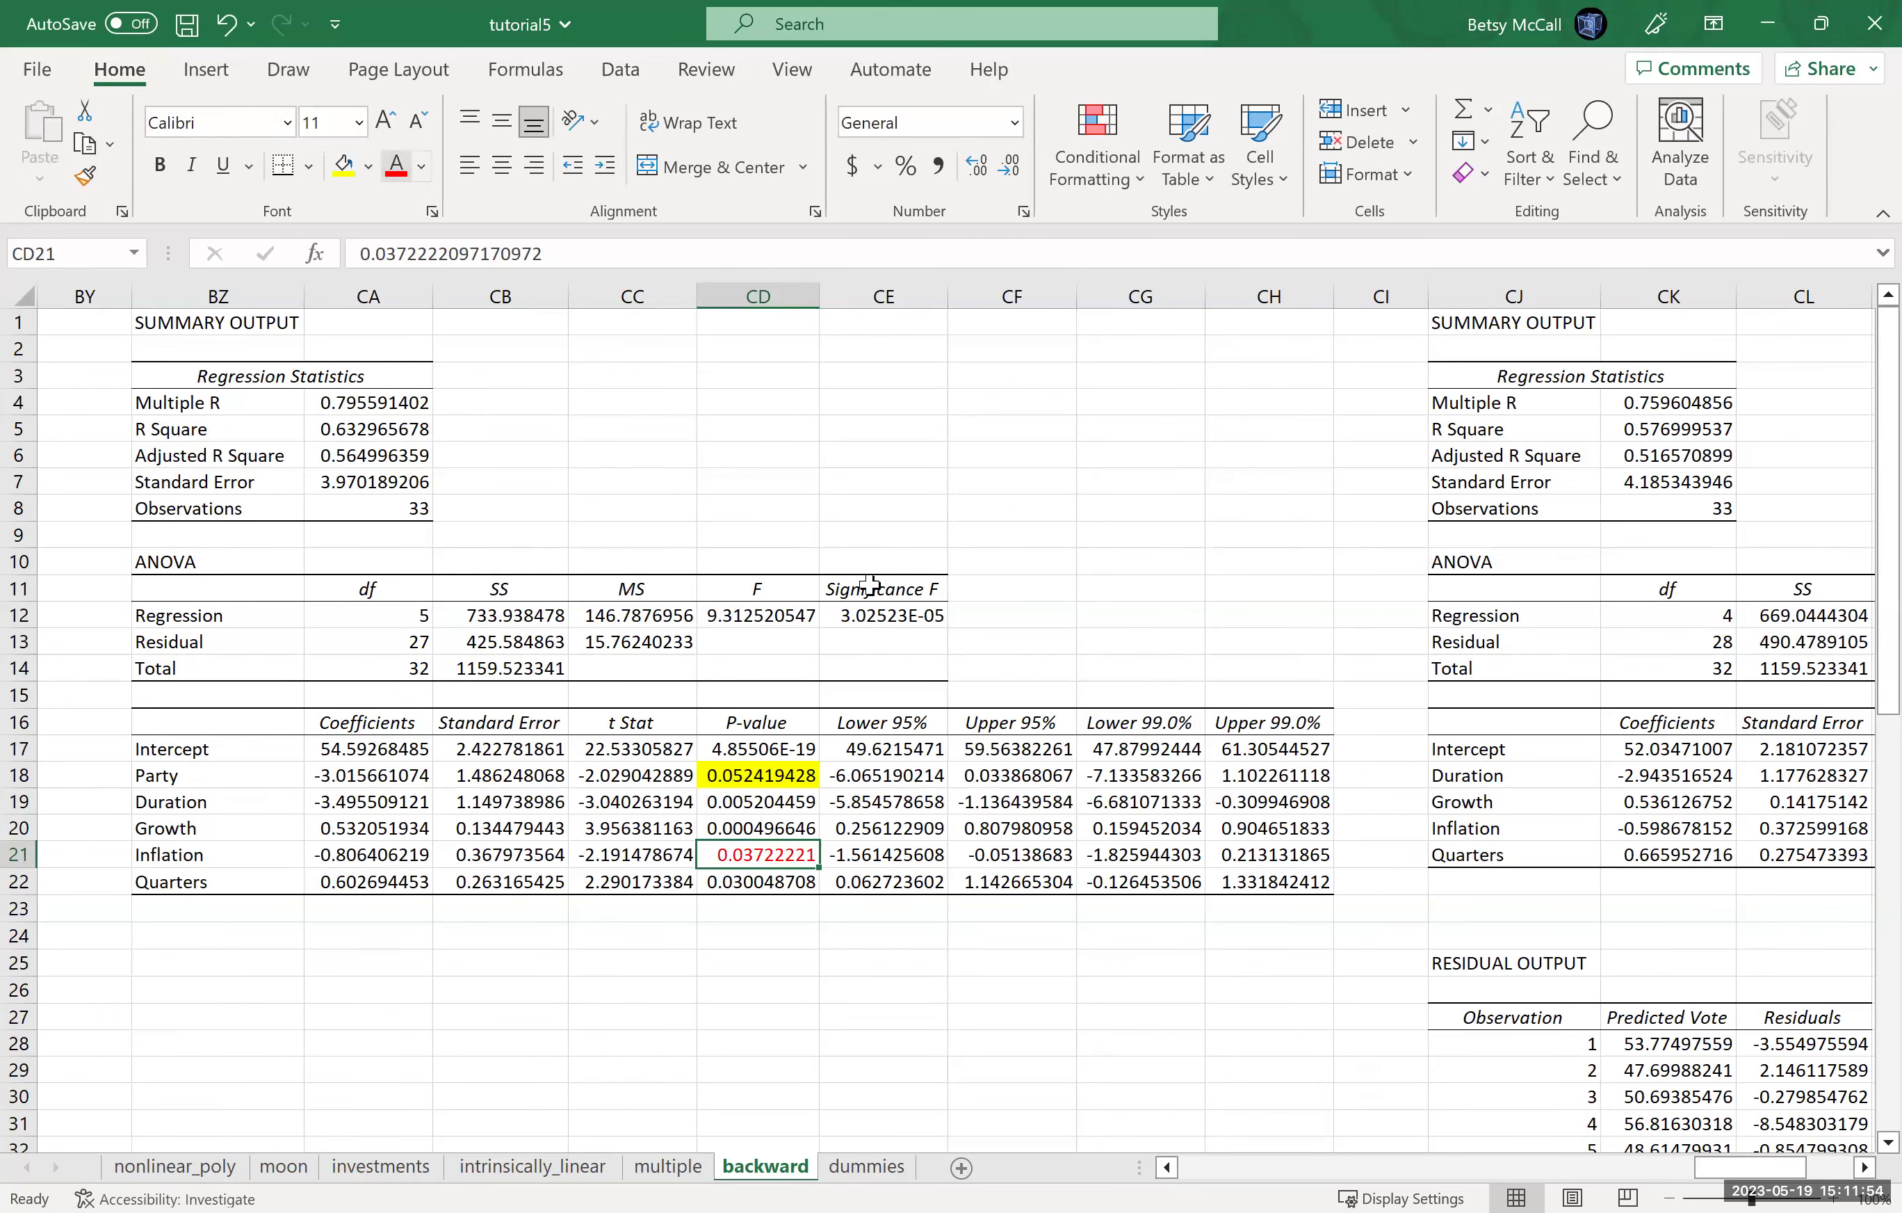
Colour Inflation's P-value in the fifth regression output, cell CN20, with red font.
click(1863, 1168)
click(1863, 1168)
click(1863, 1168)
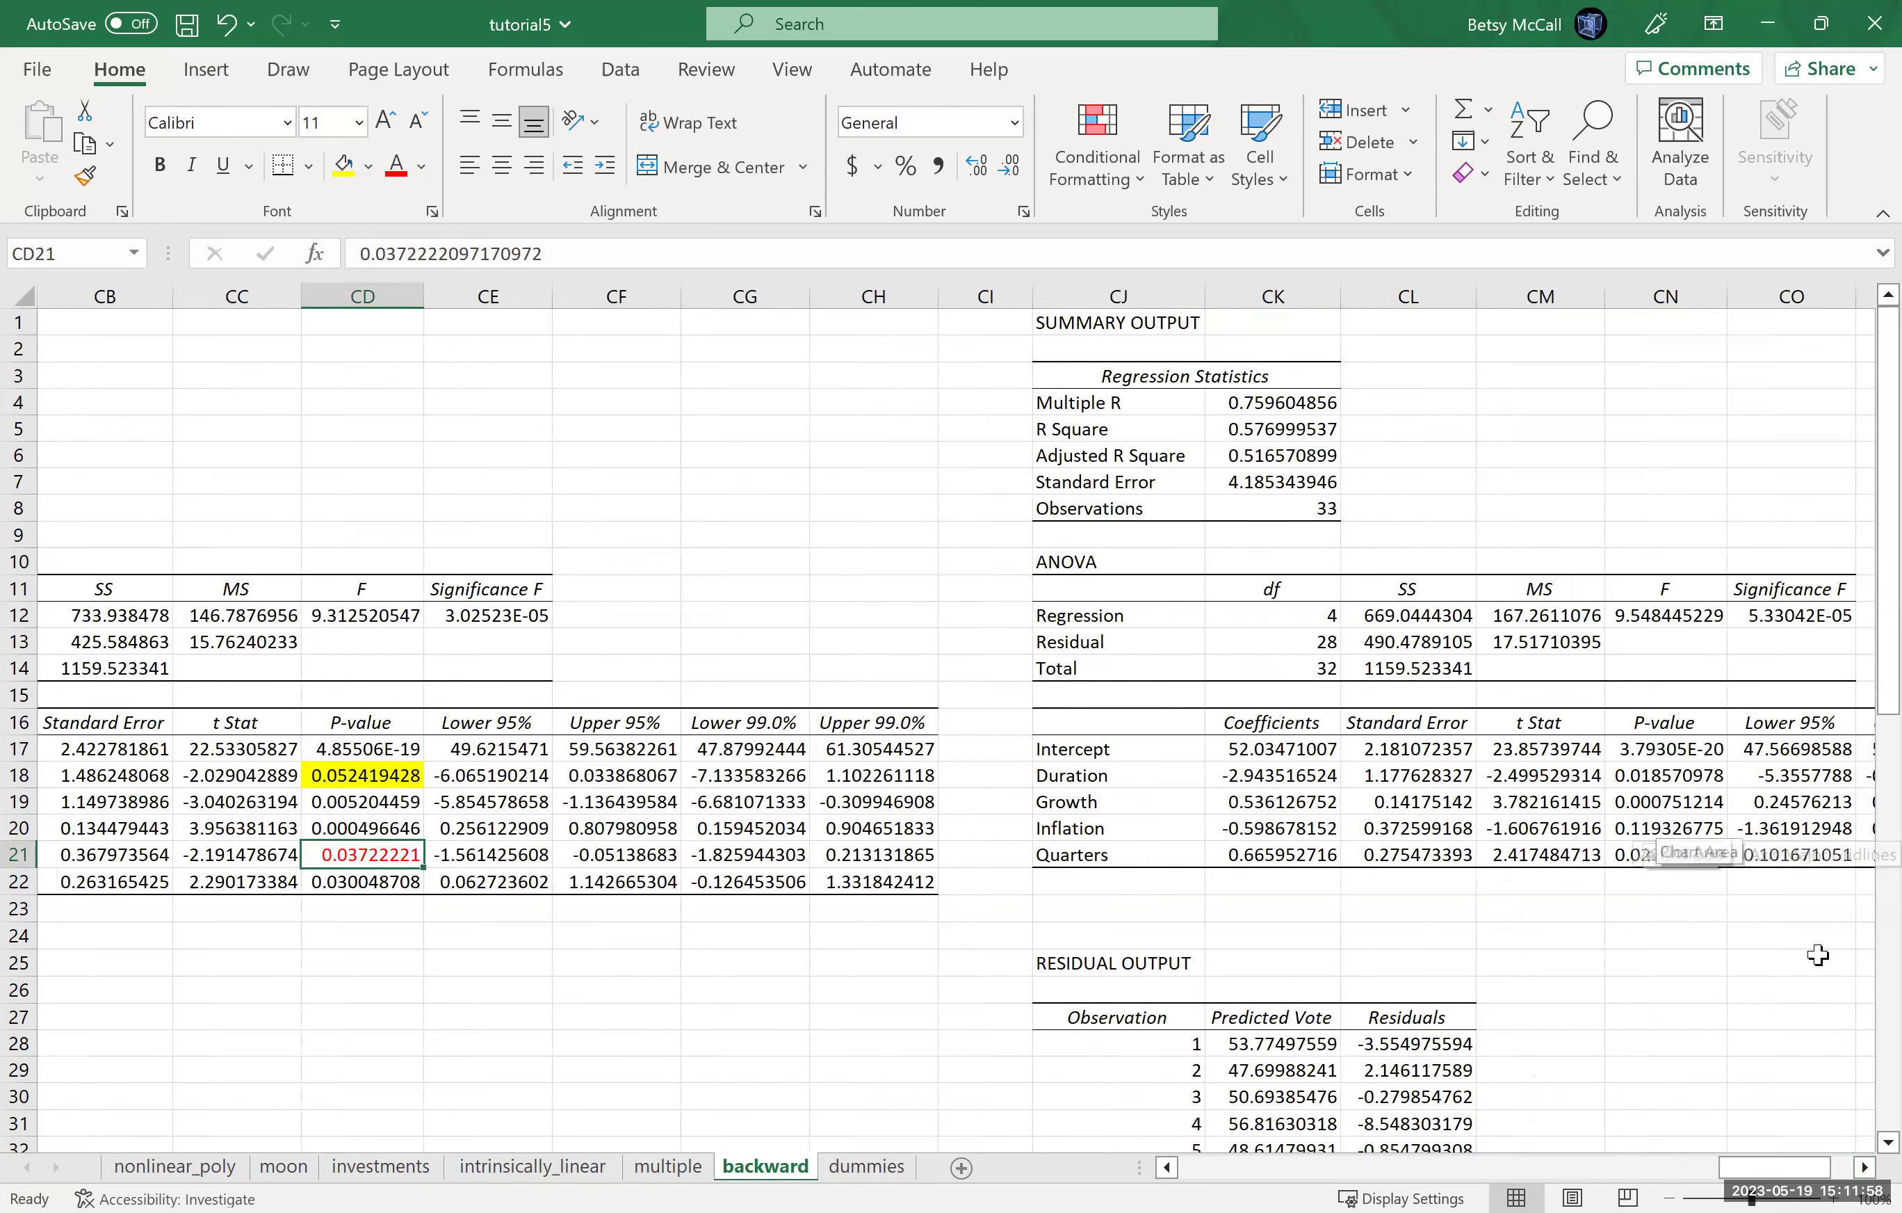
click(1863, 1169)
click(1863, 1168)
click(1863, 1168)
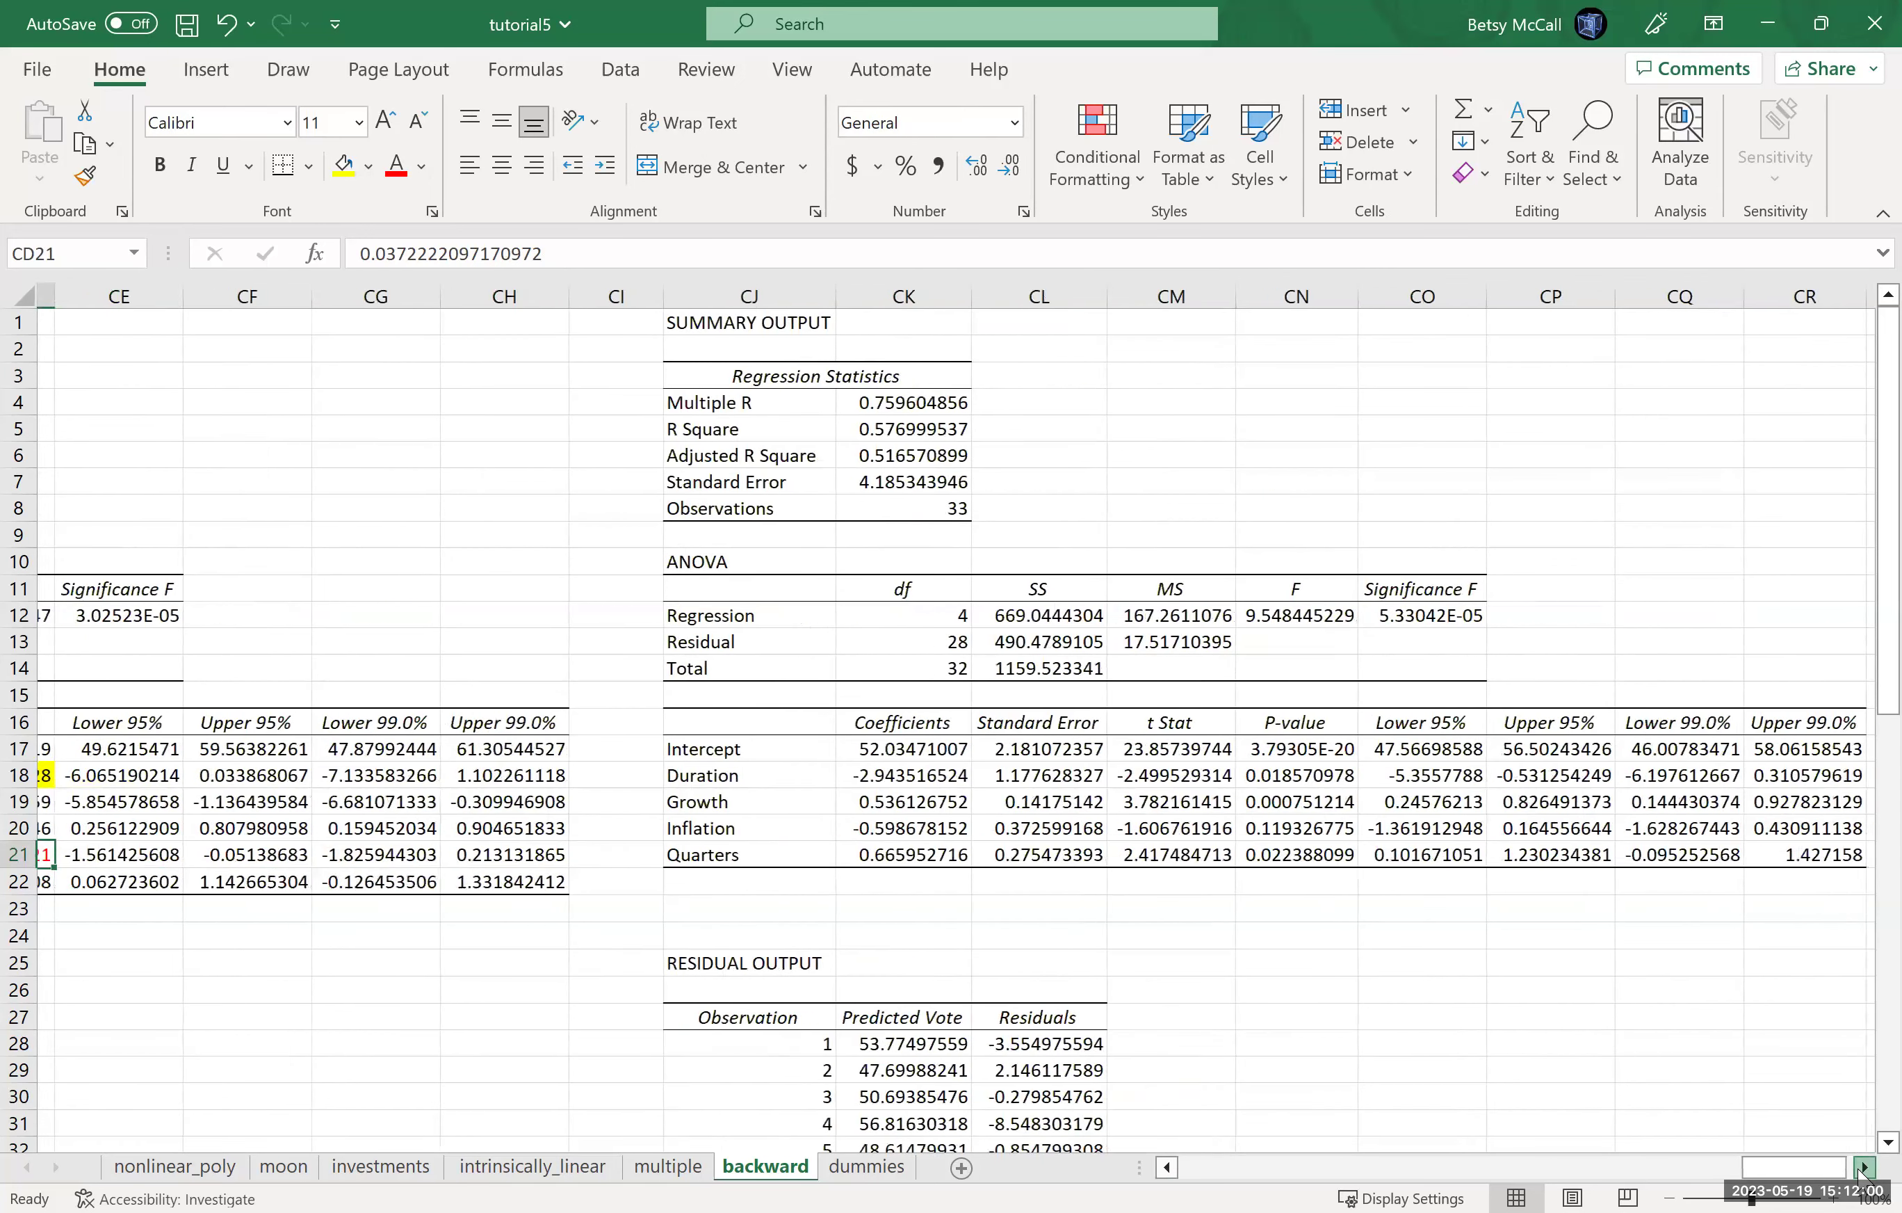
click(1265, 835)
click(395, 174)
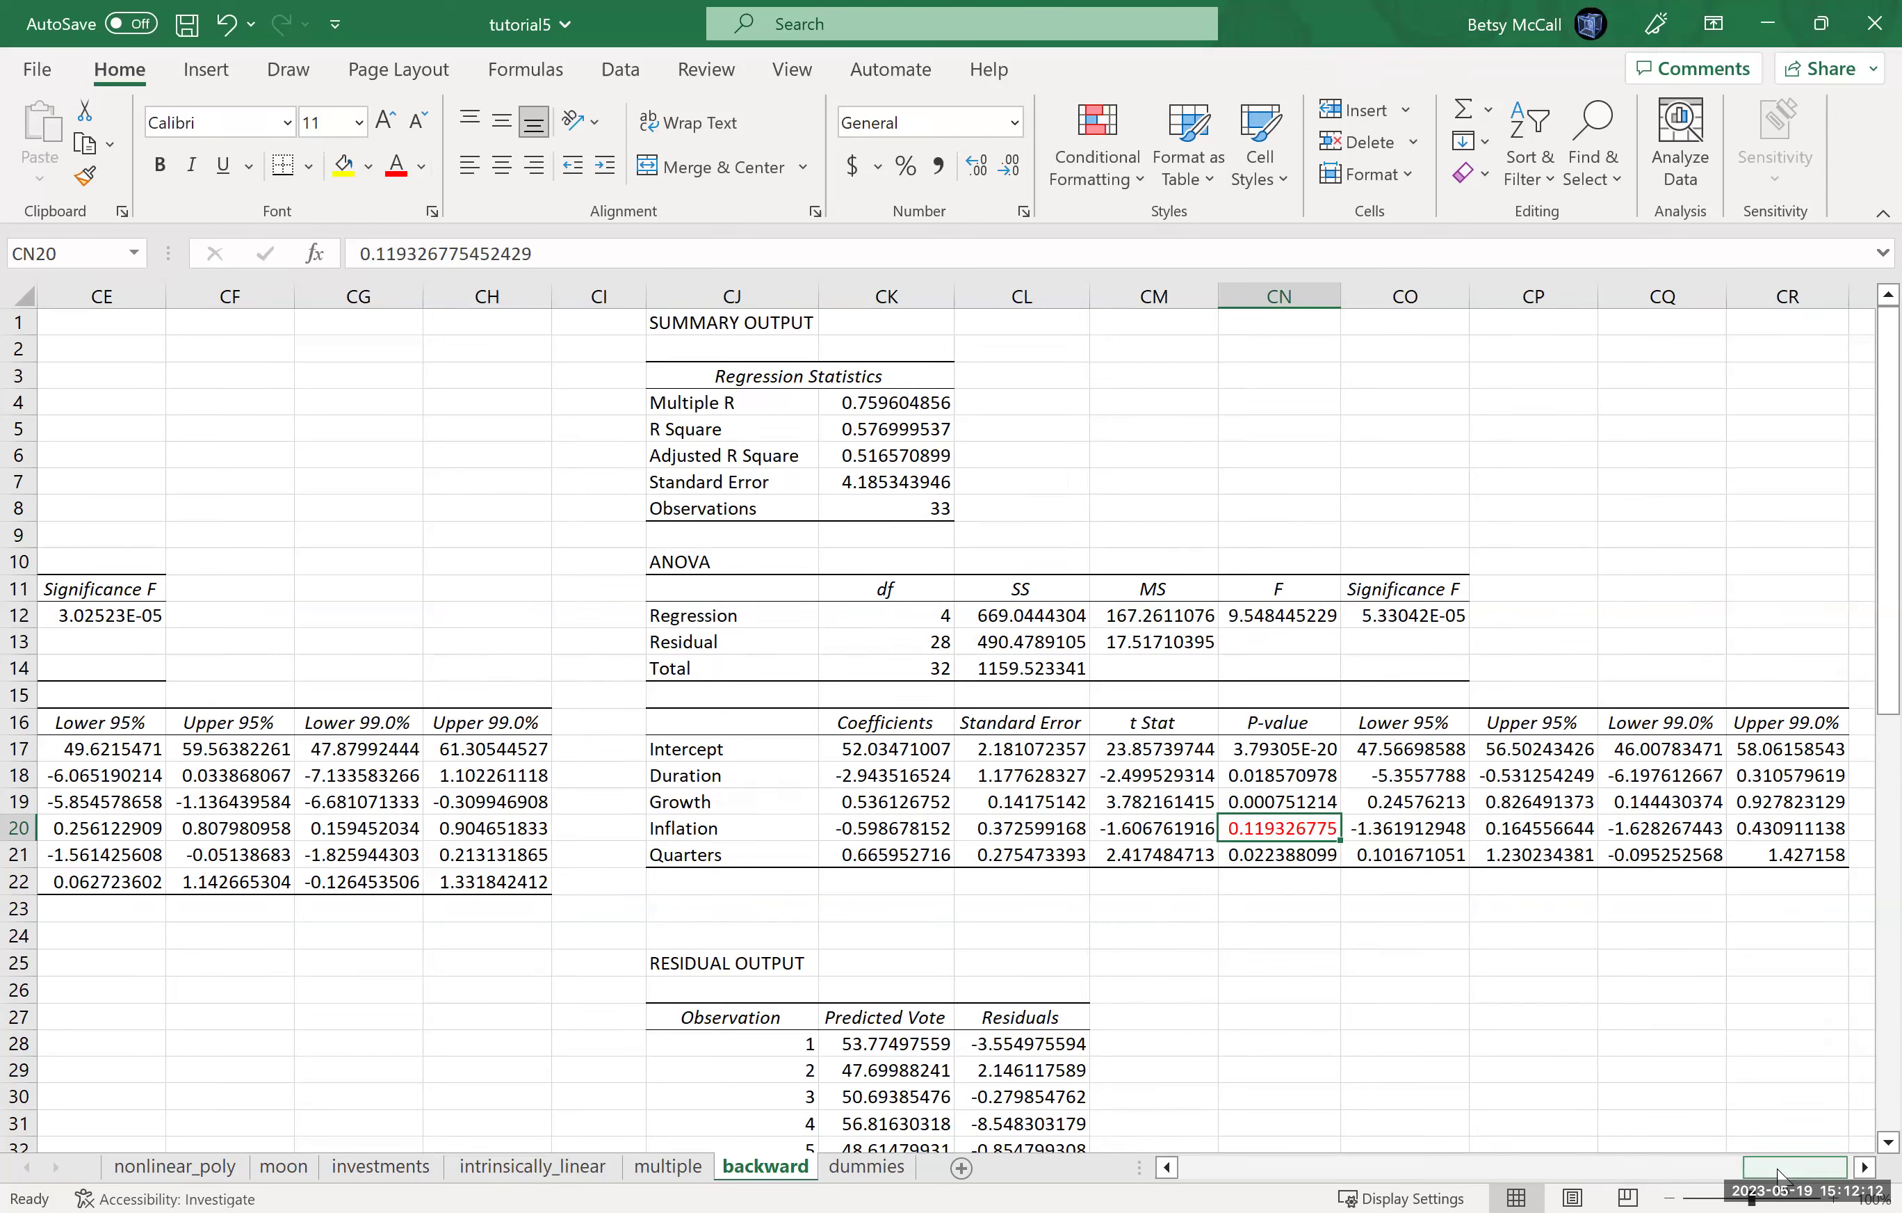
Enter the note "this preferred final model" in CB26, below the fourth regression output.
mouse_move(1779, 1177)
mouse_down()
mouse_move(1751, 1178)
mouse_move(1767, 1179)
mouse_up()
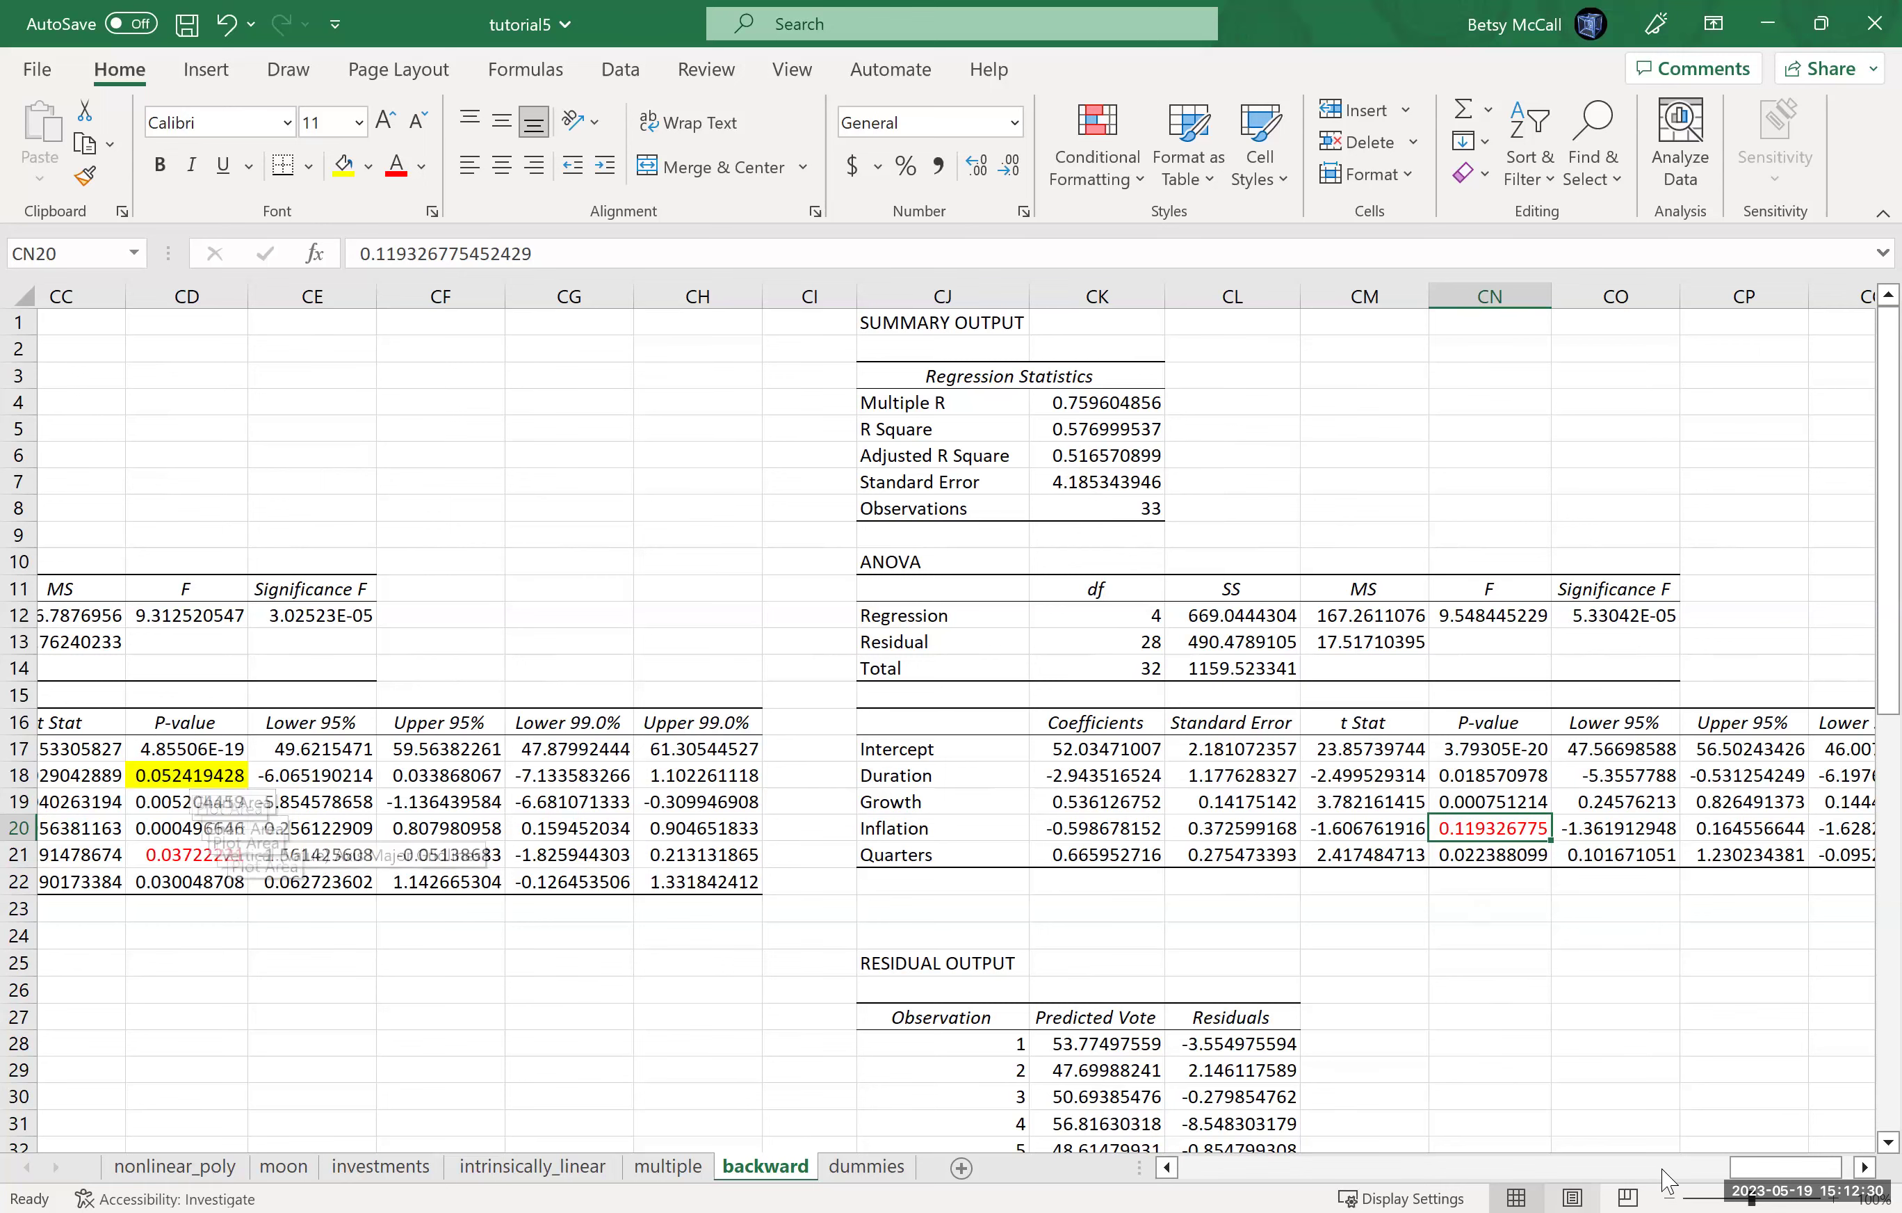
drag(1788, 1178, 1771, 1178)
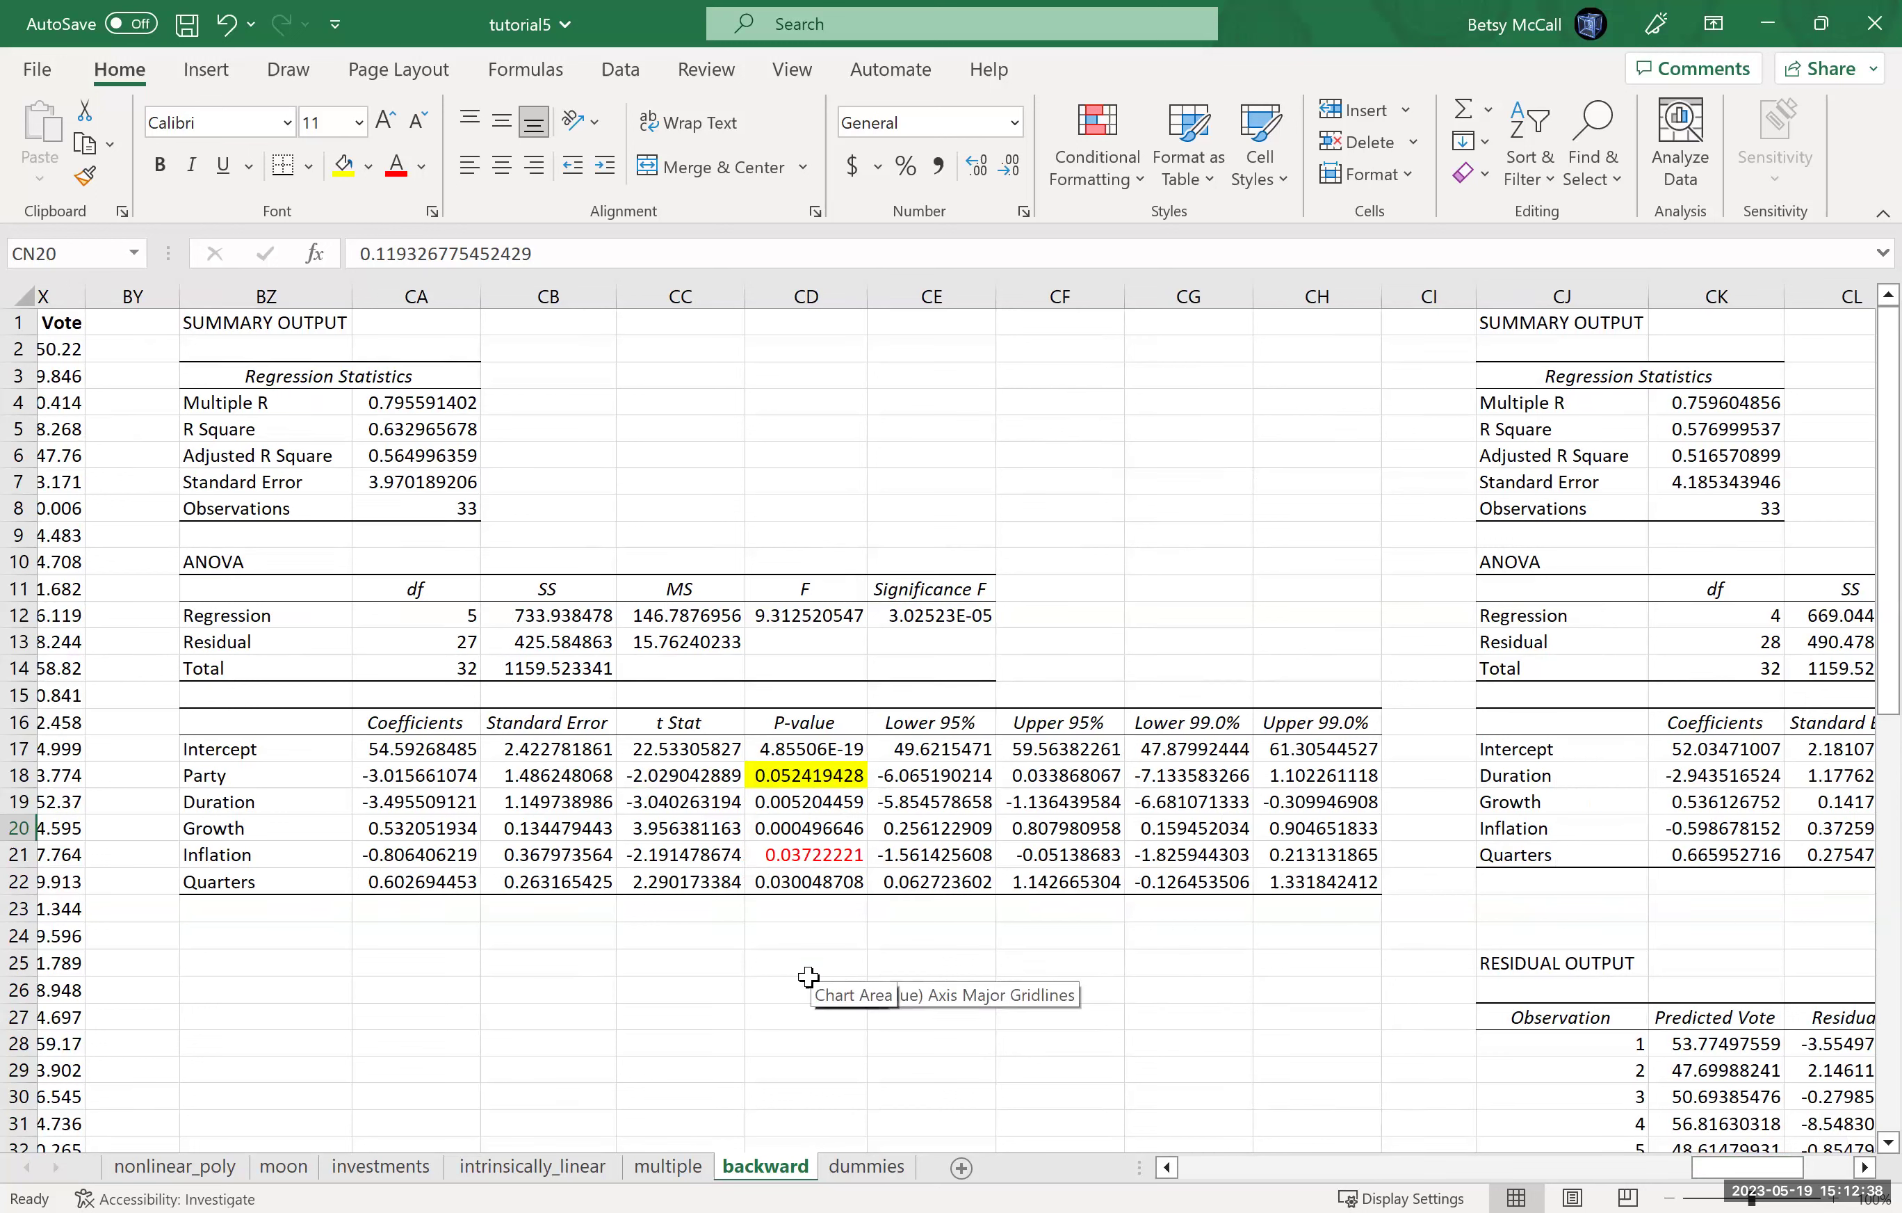
click(601, 986)
text(this)
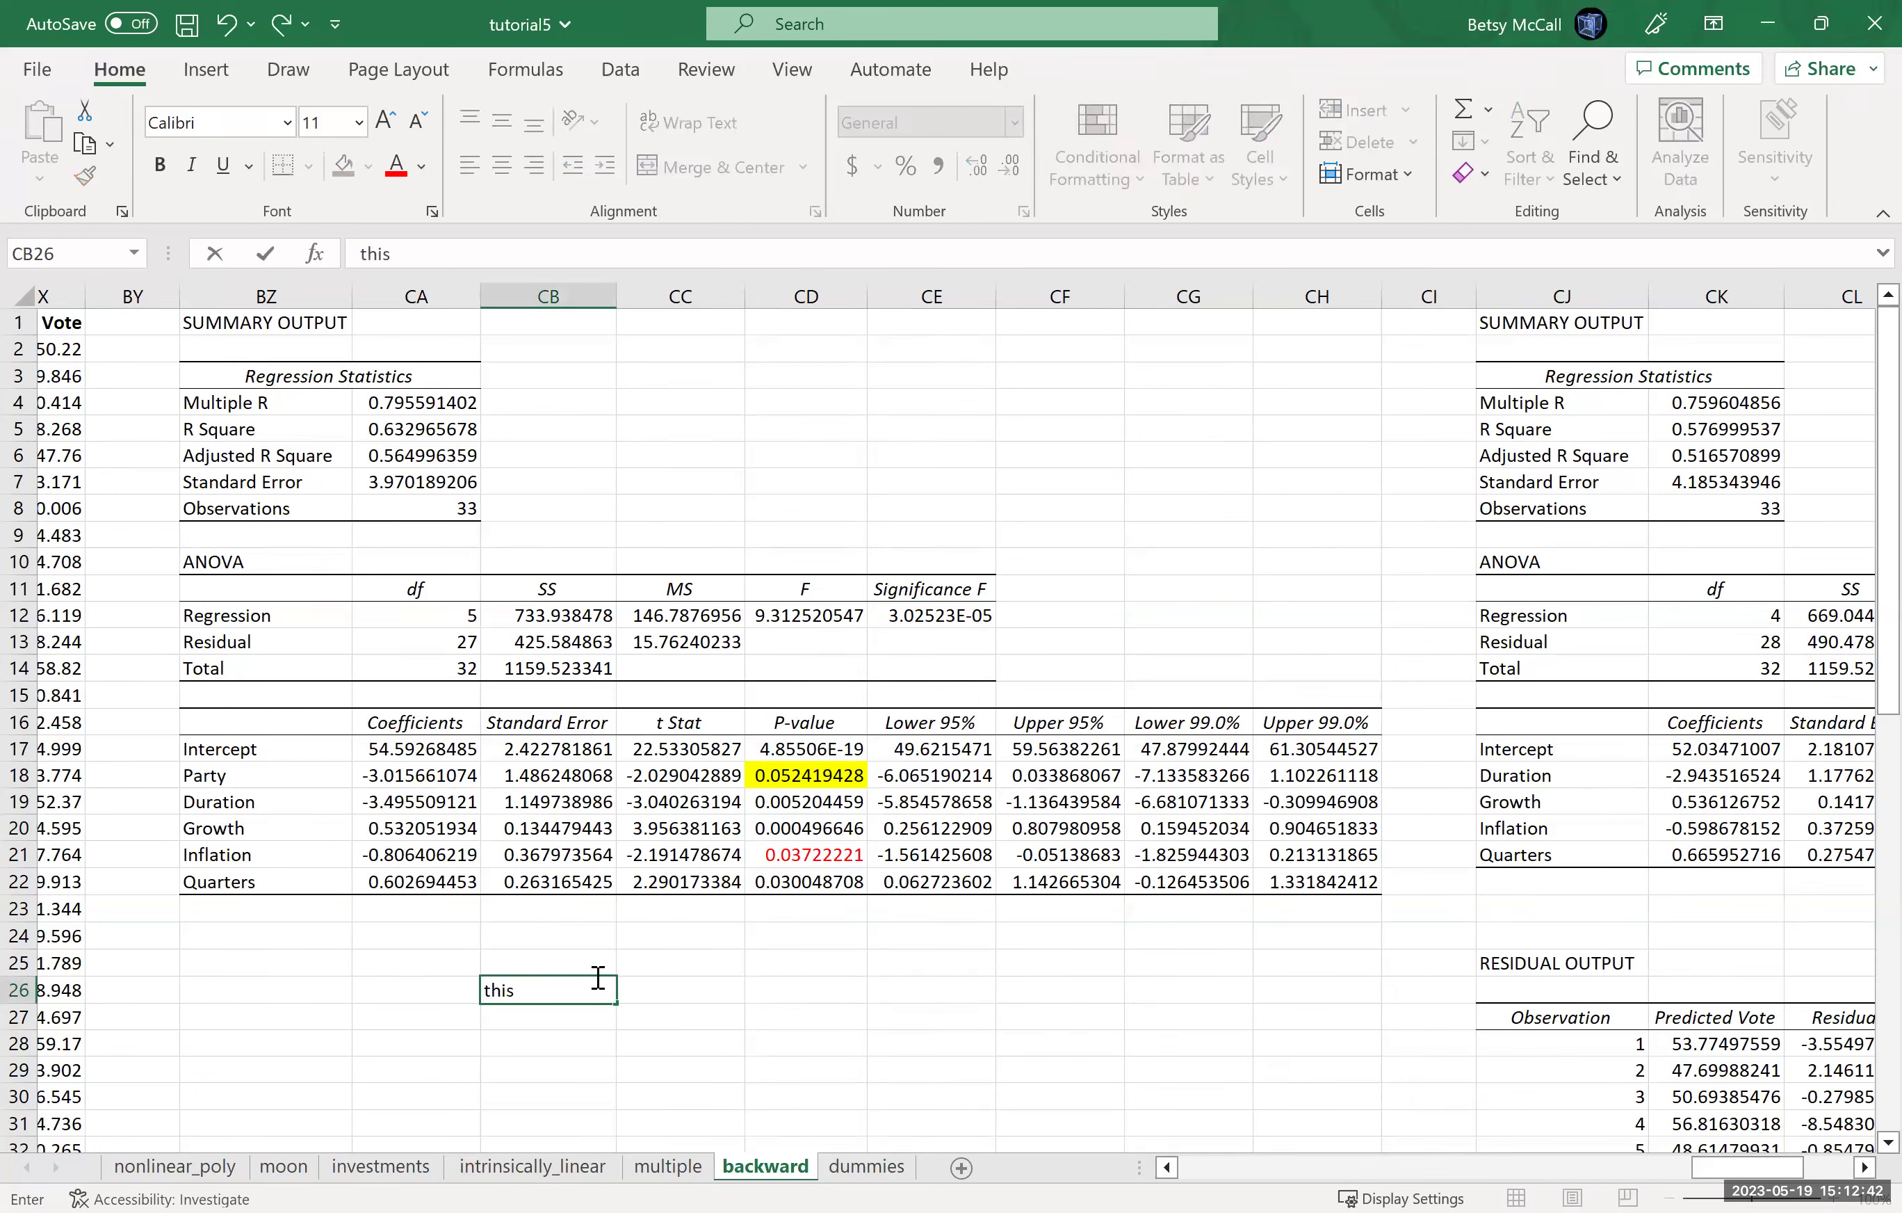
text( preferred final model)
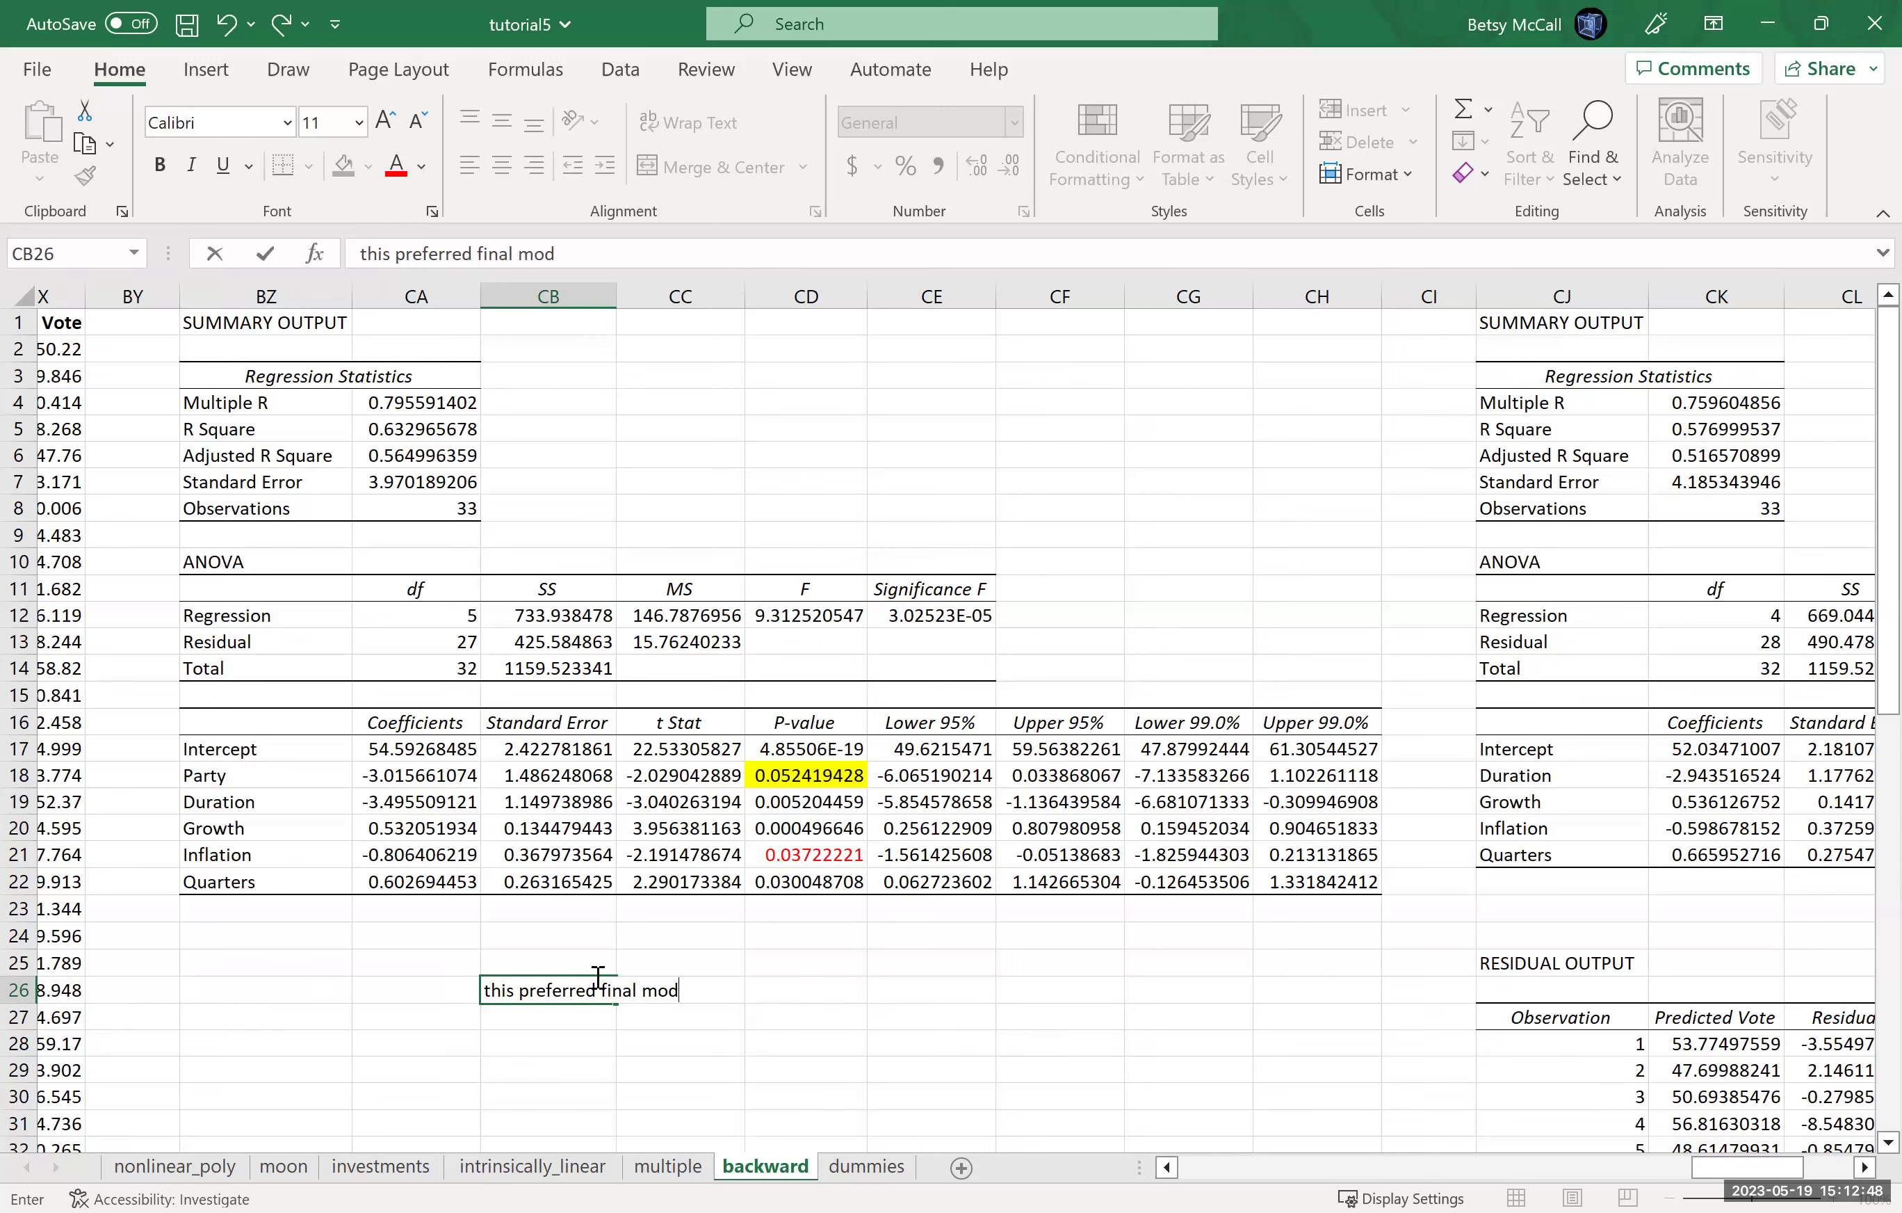
key(Return)
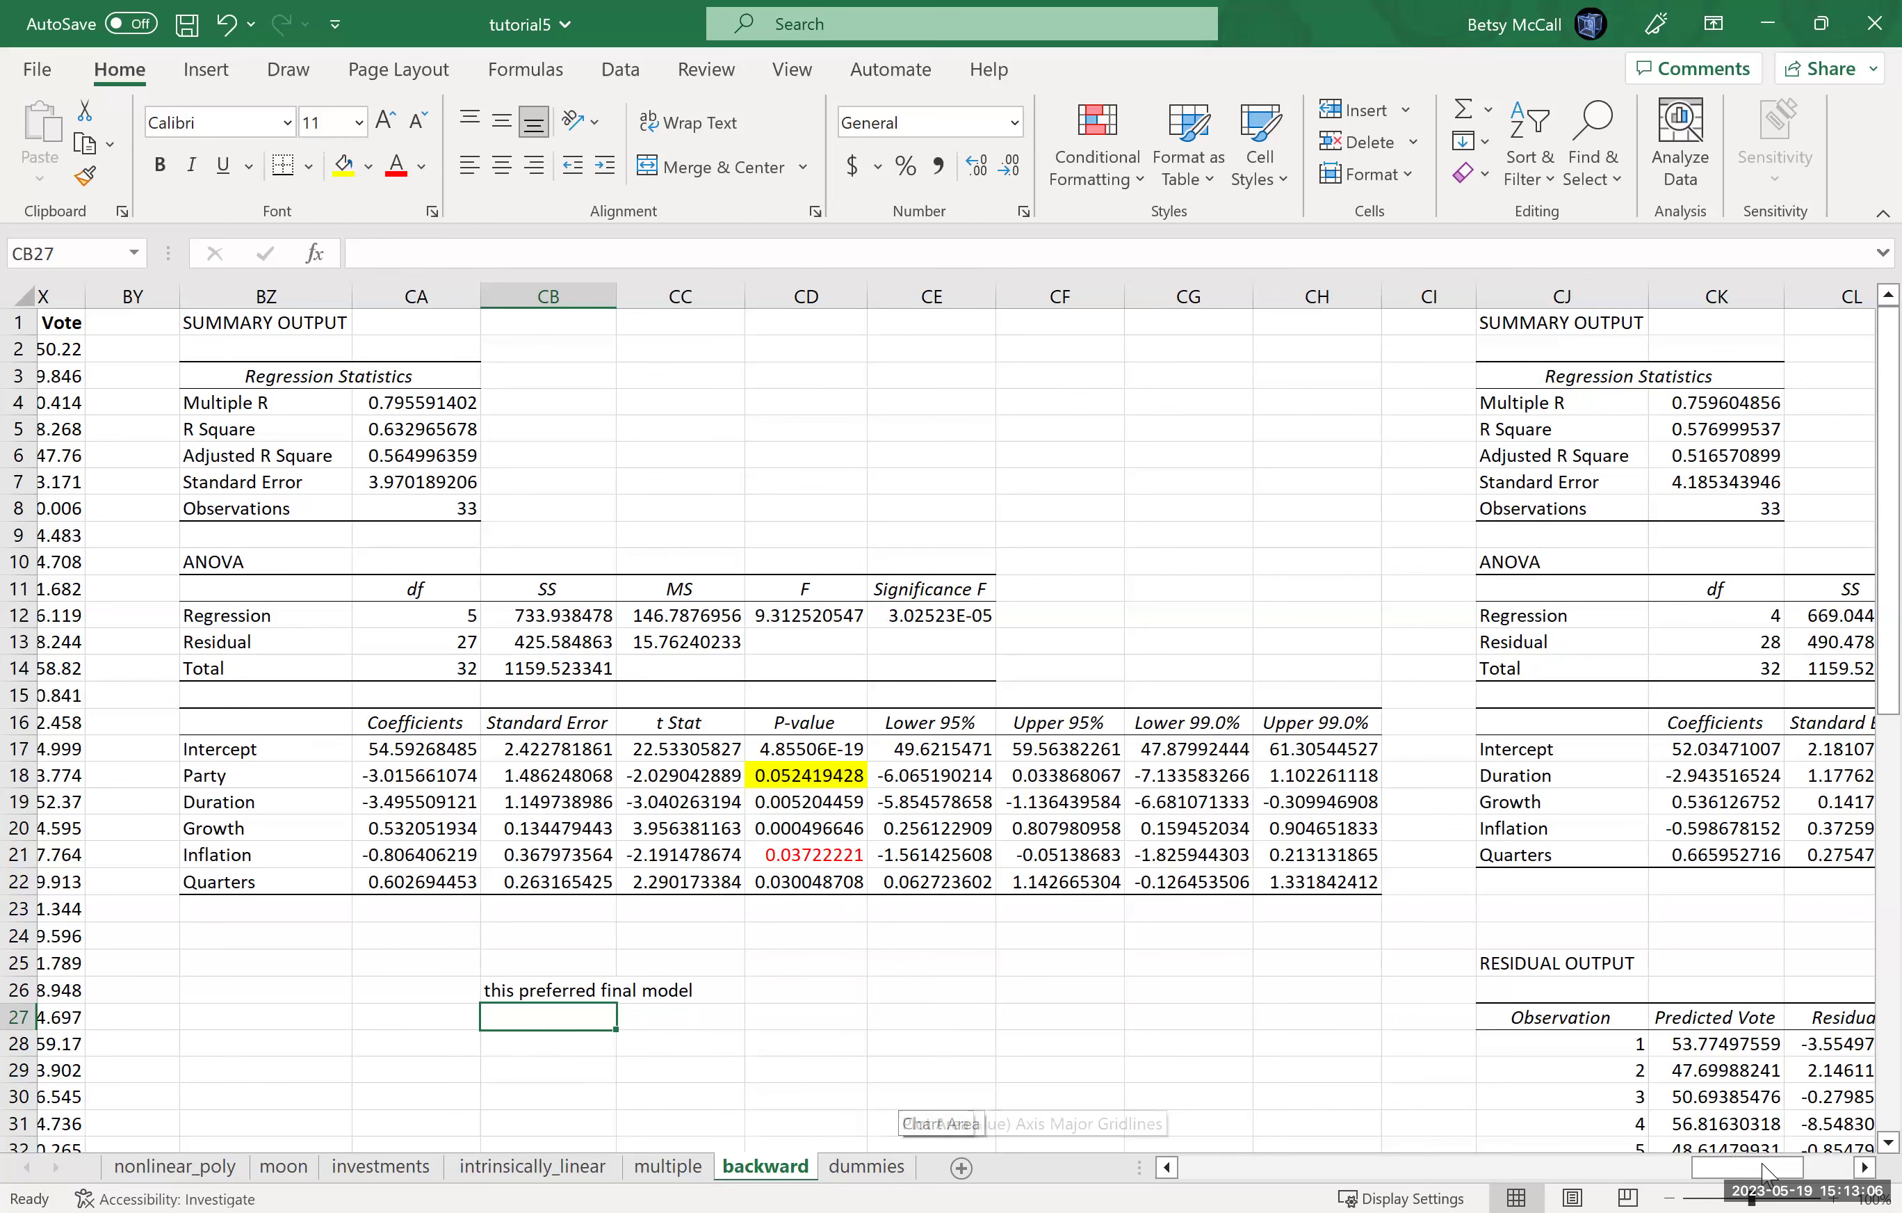
Compare the Standard Error and R Square of the fourth and fifth regression outputs.
scroll(1536, 843, right, 3)
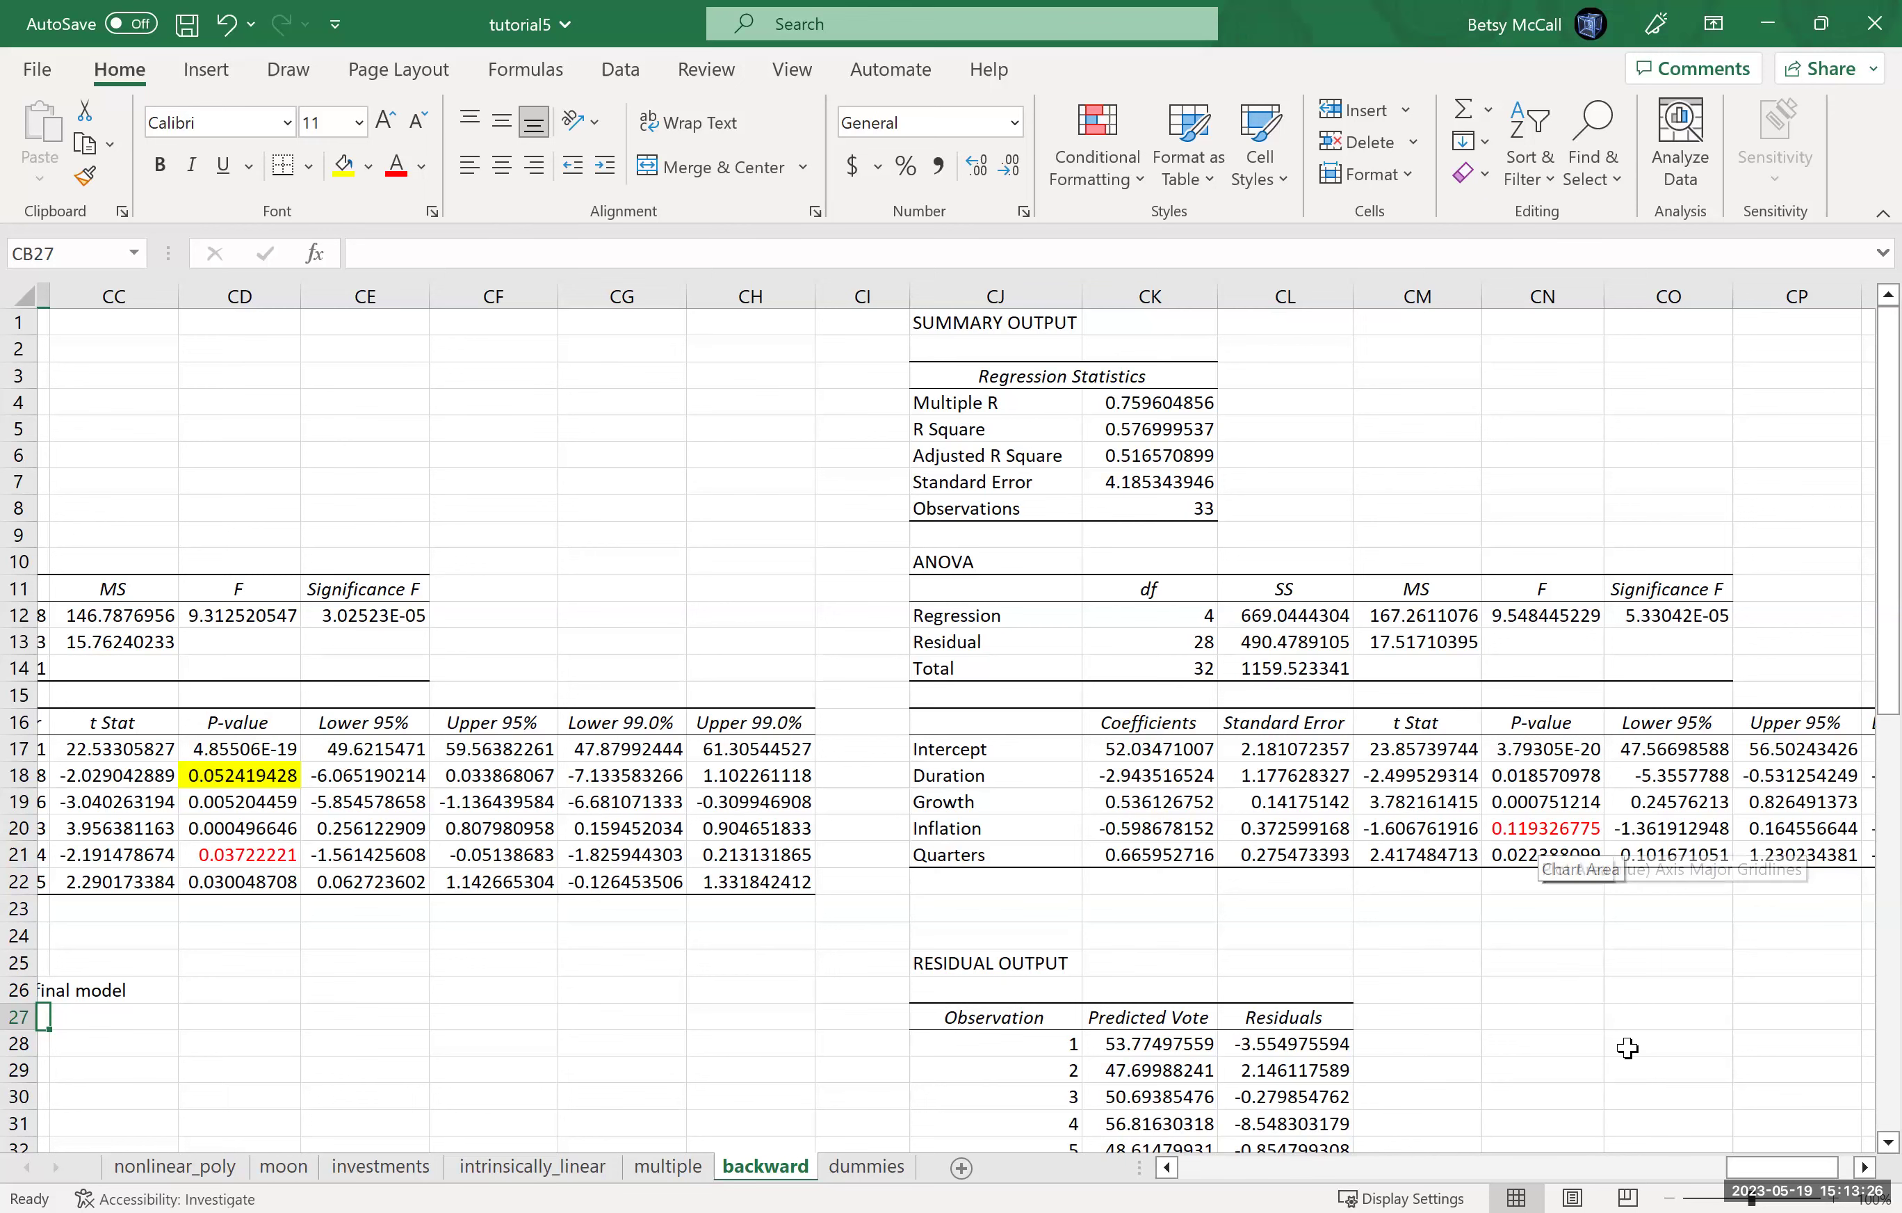
drag(1758, 1171, 1735, 1177)
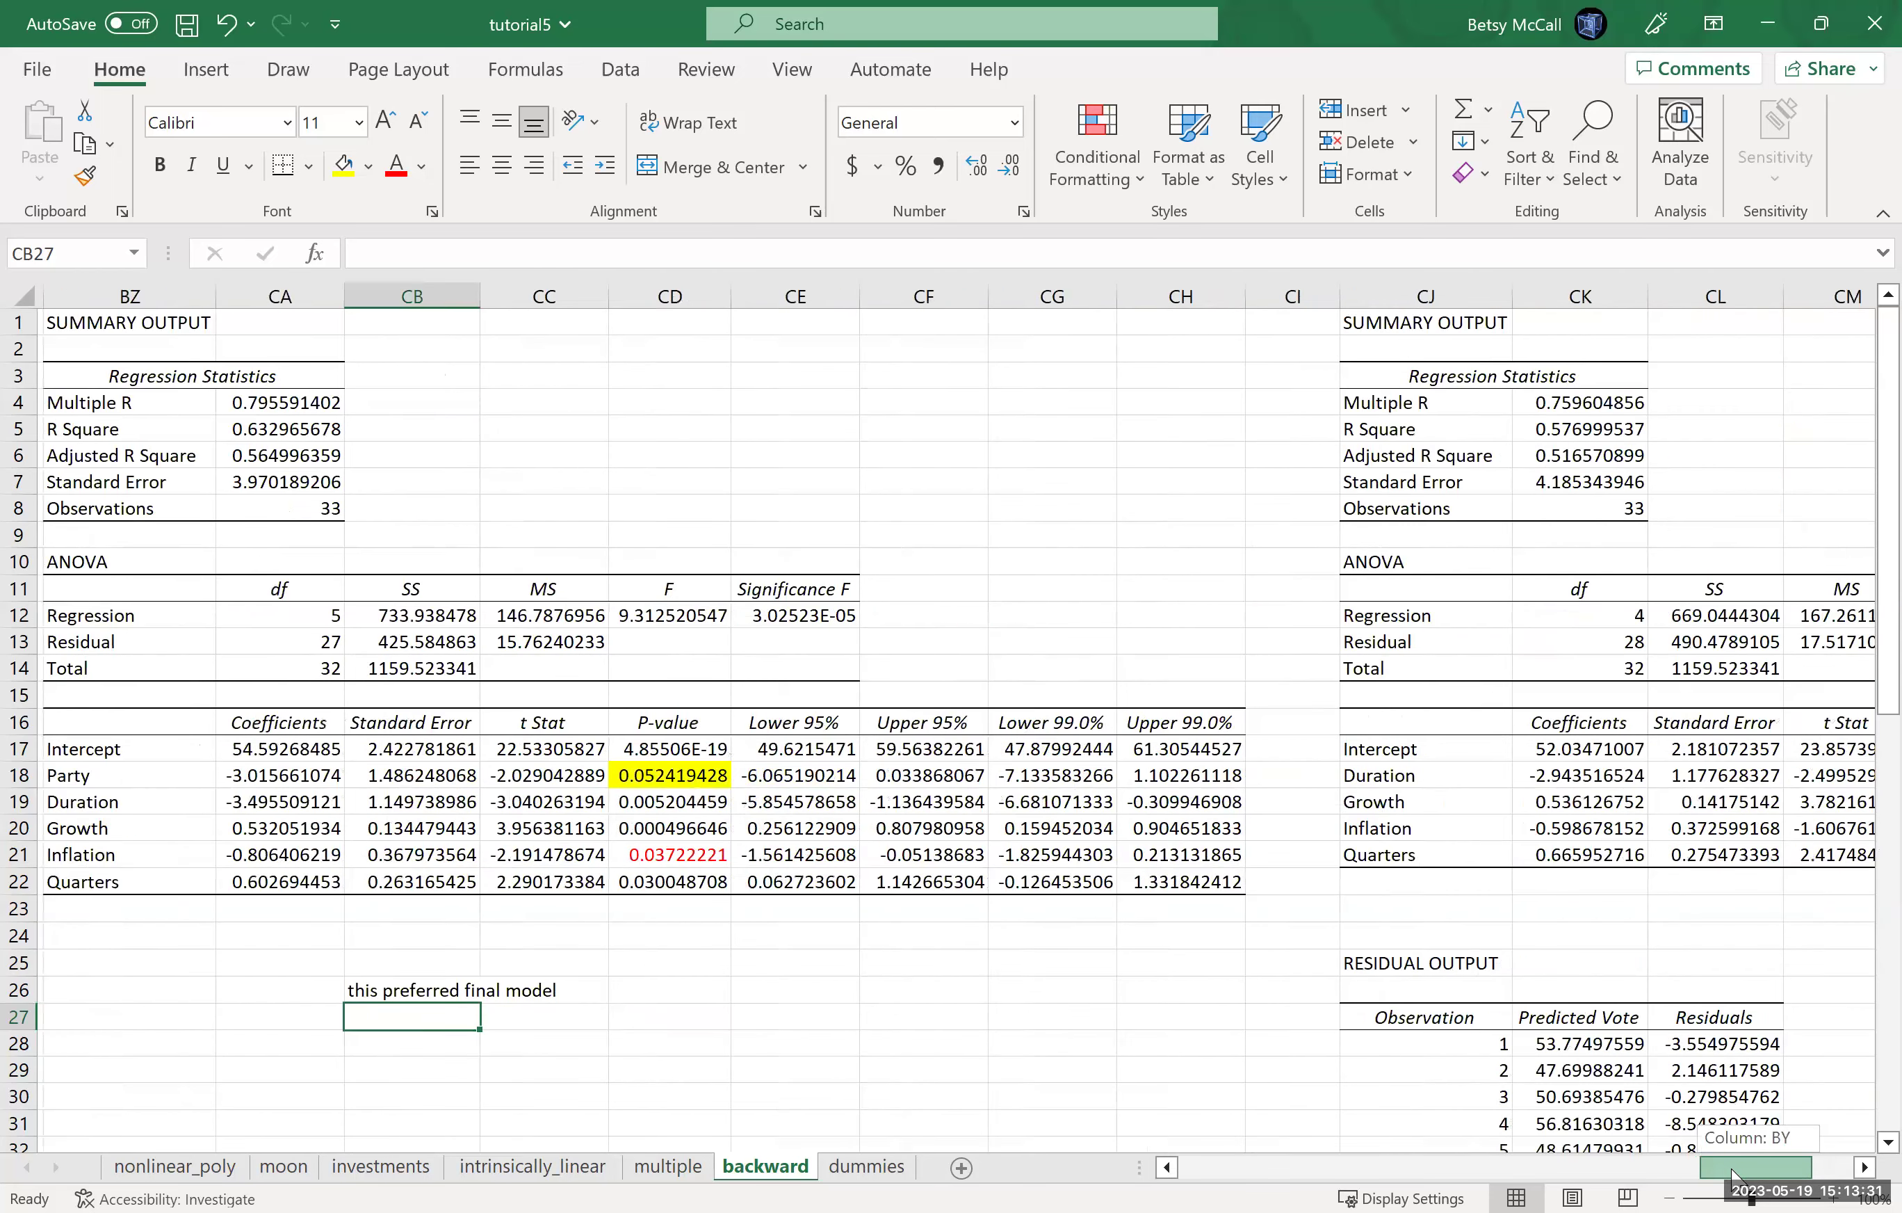
click(1551, 489)
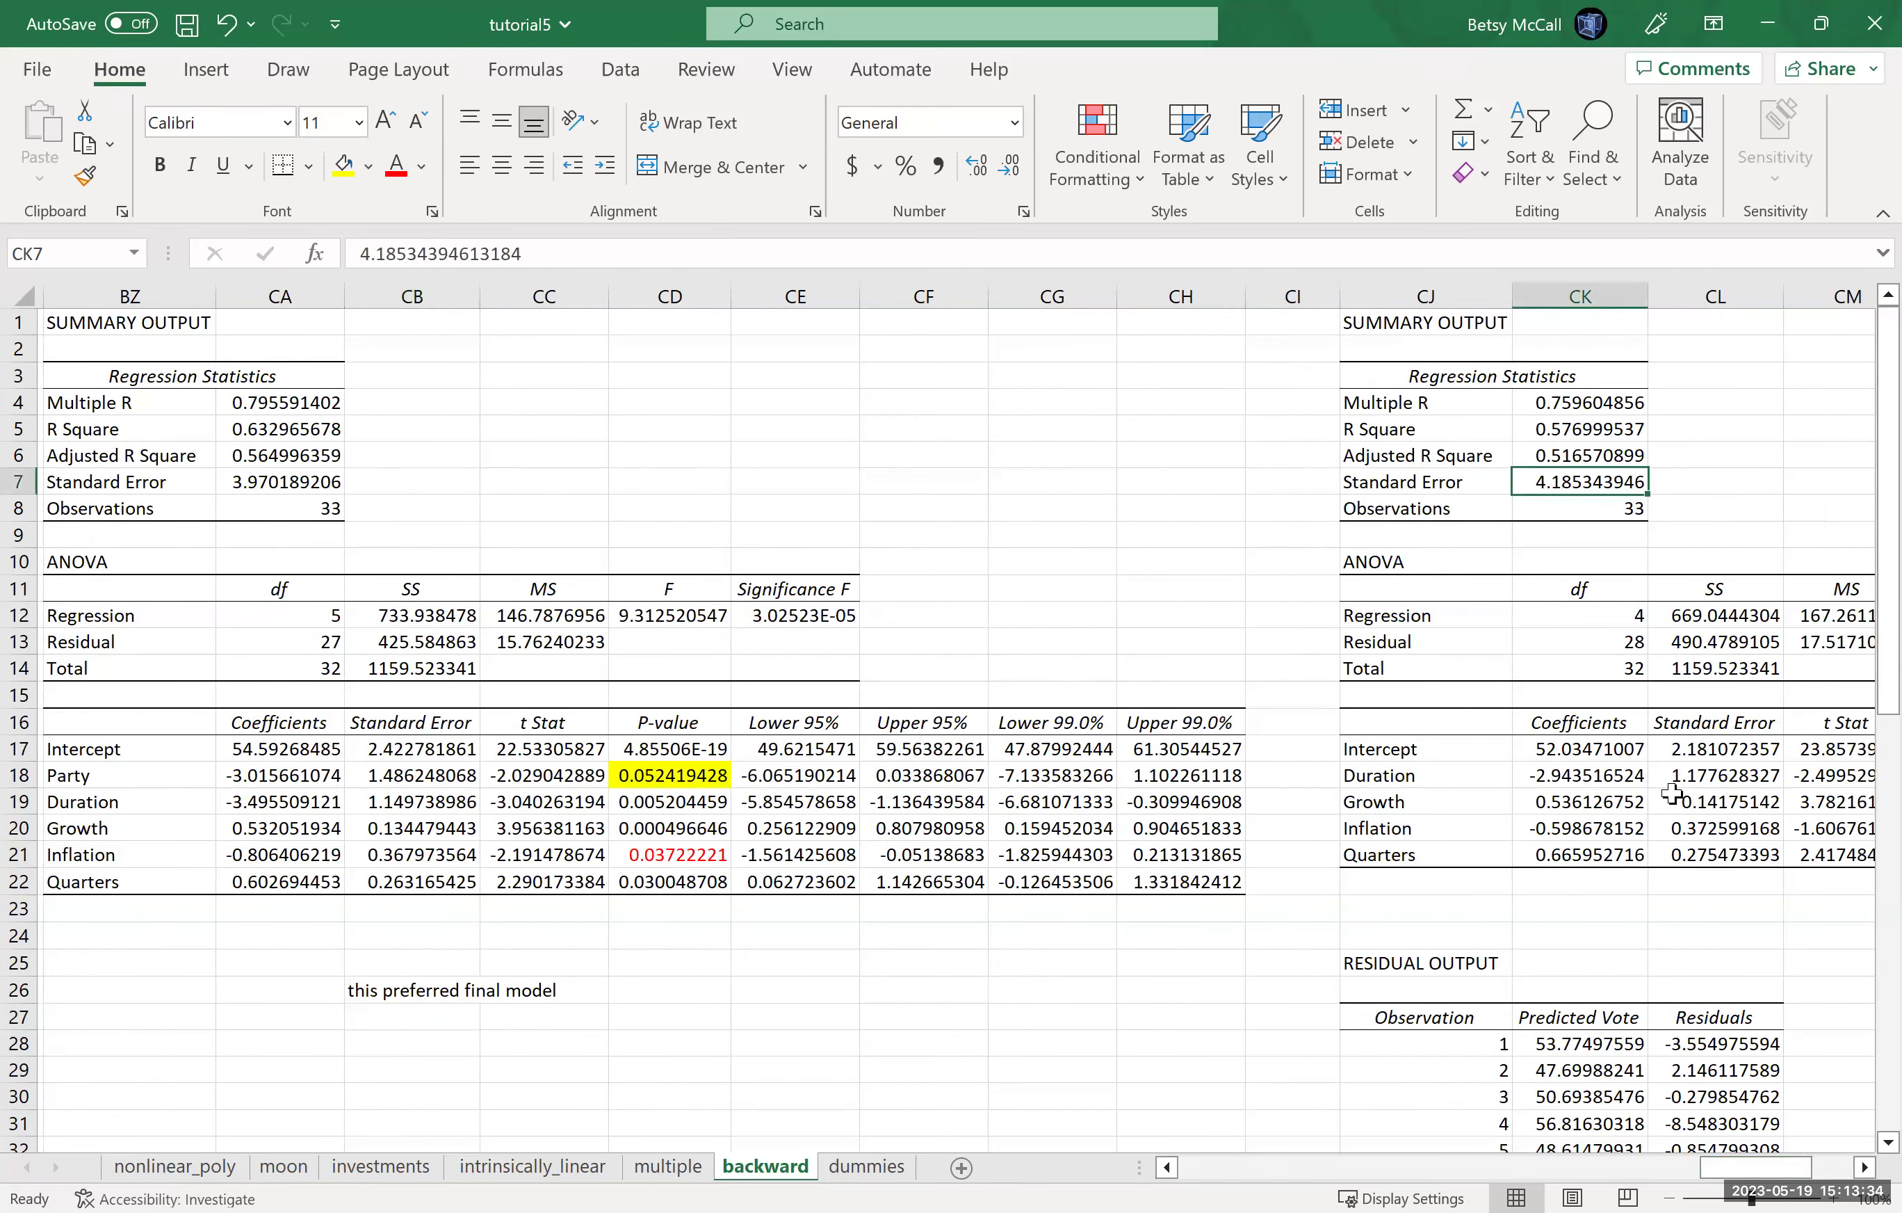
click(257, 483)
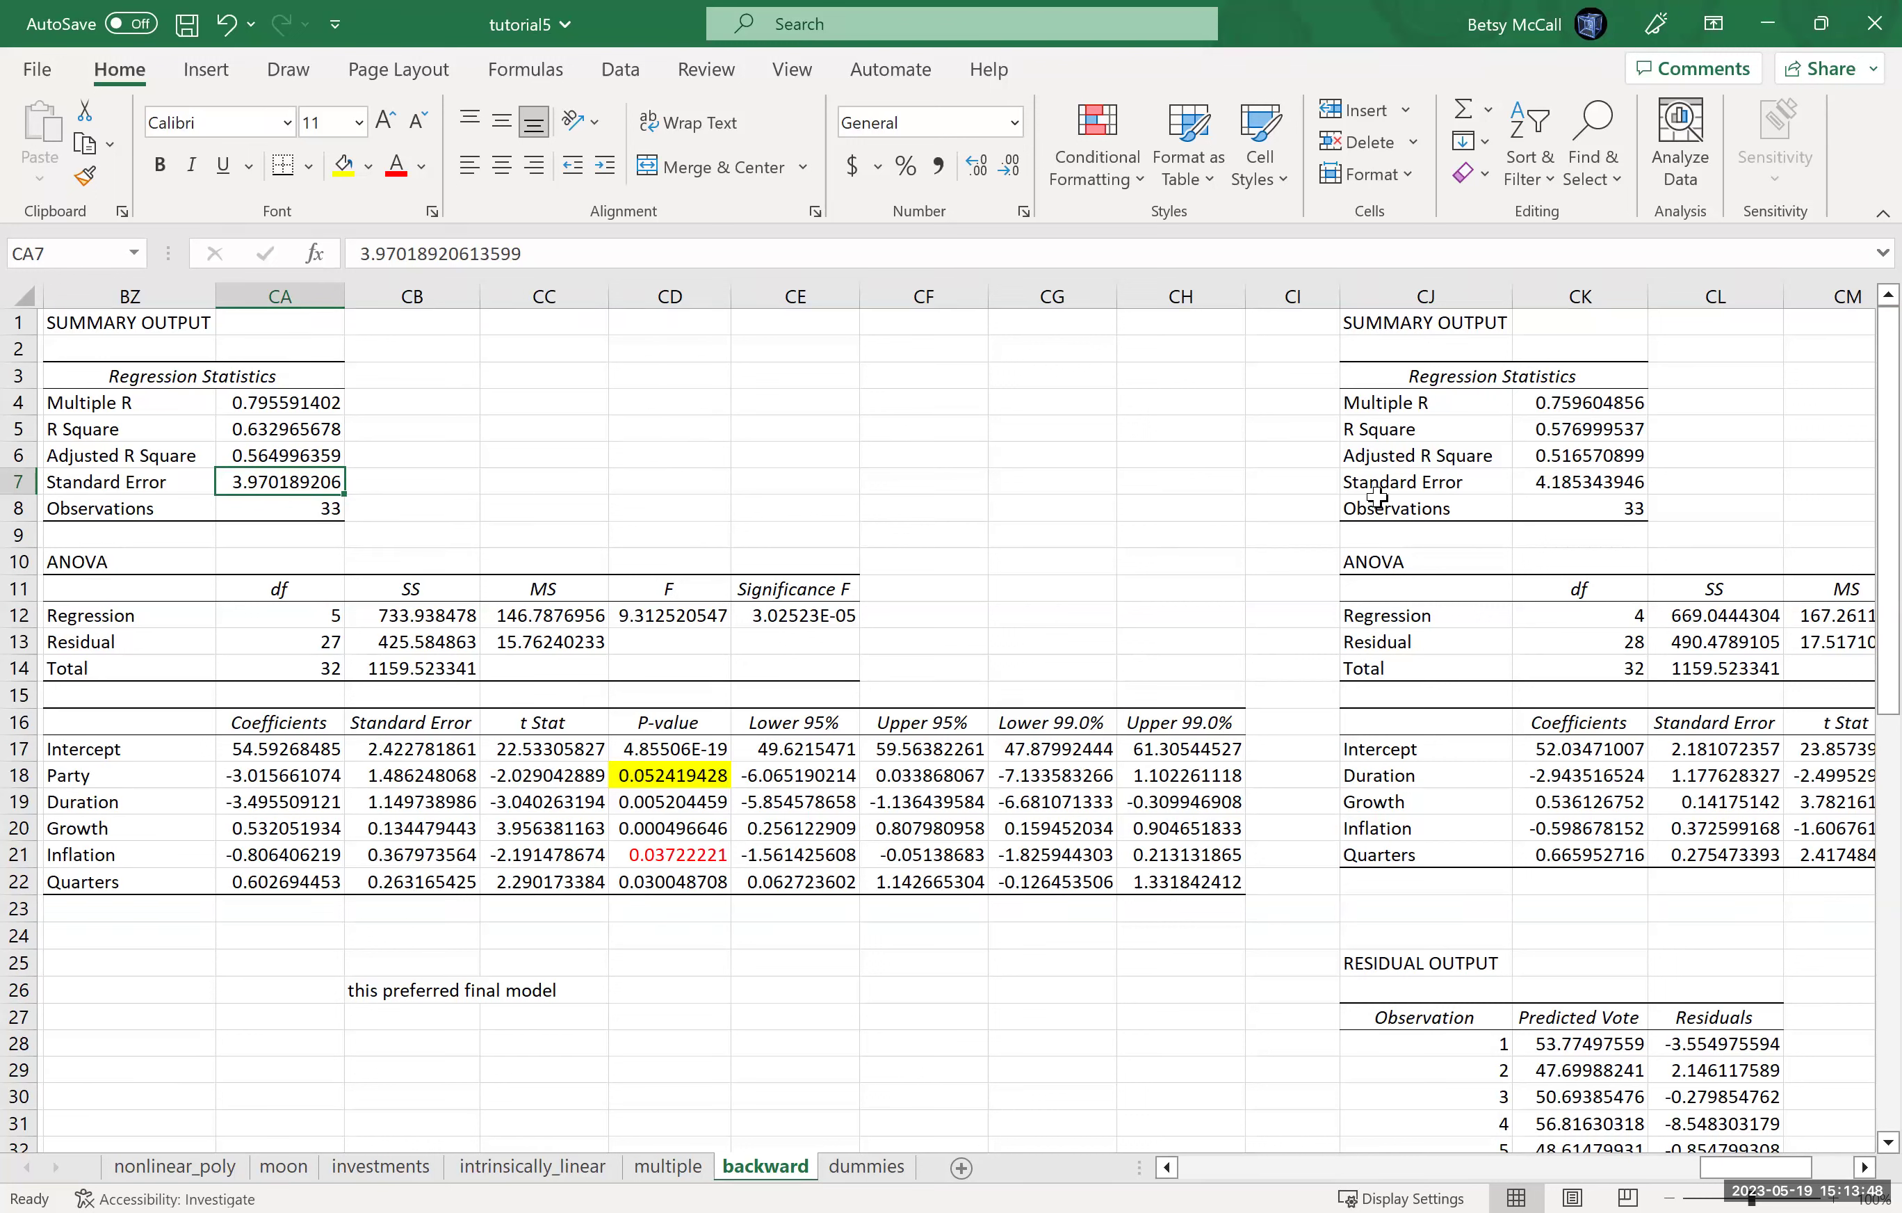
click(1564, 425)
click(1562, 483)
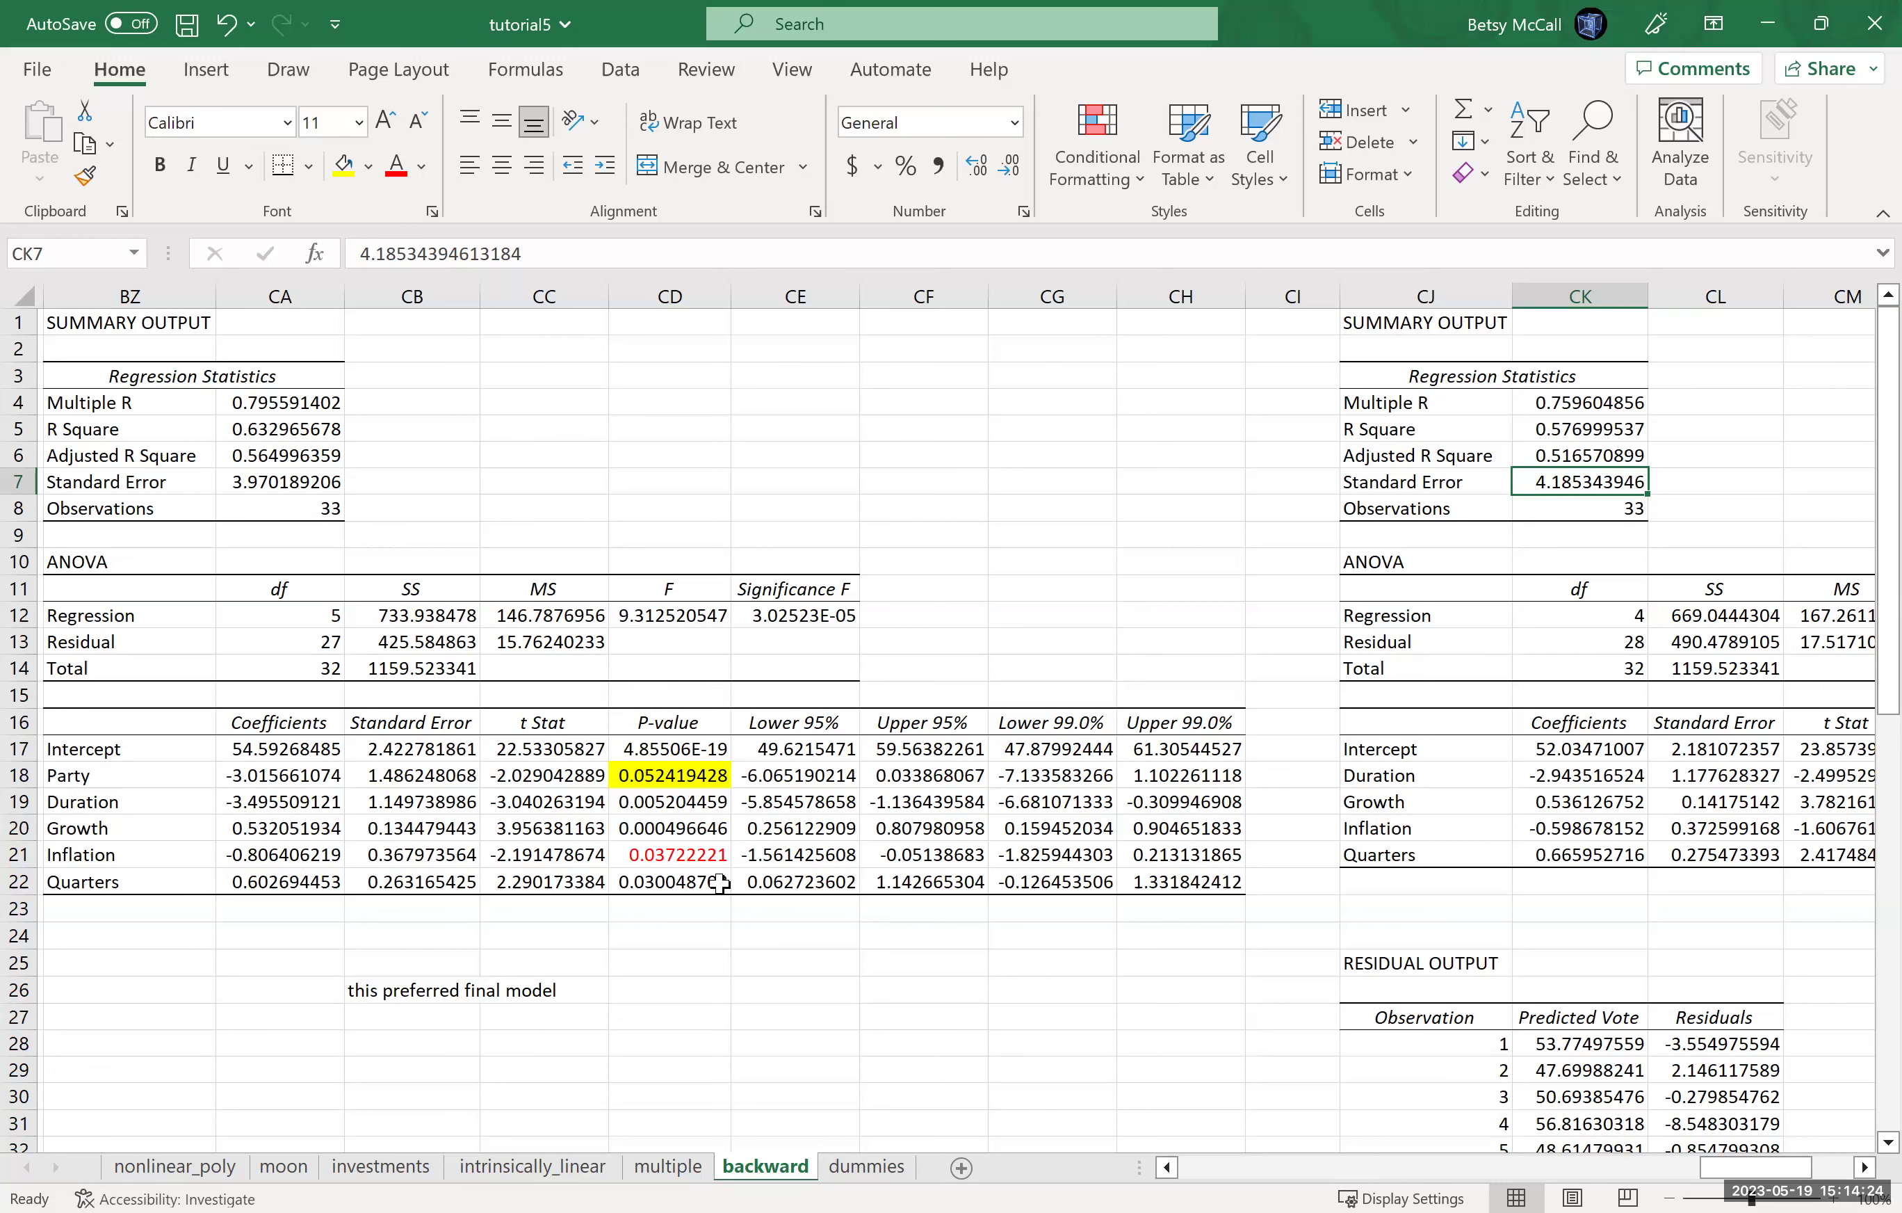
Compare the coefficient P-values of the fifth regression output with those of the fourth output.
click(1865, 1168)
click(1864, 1168)
click(1864, 1168)
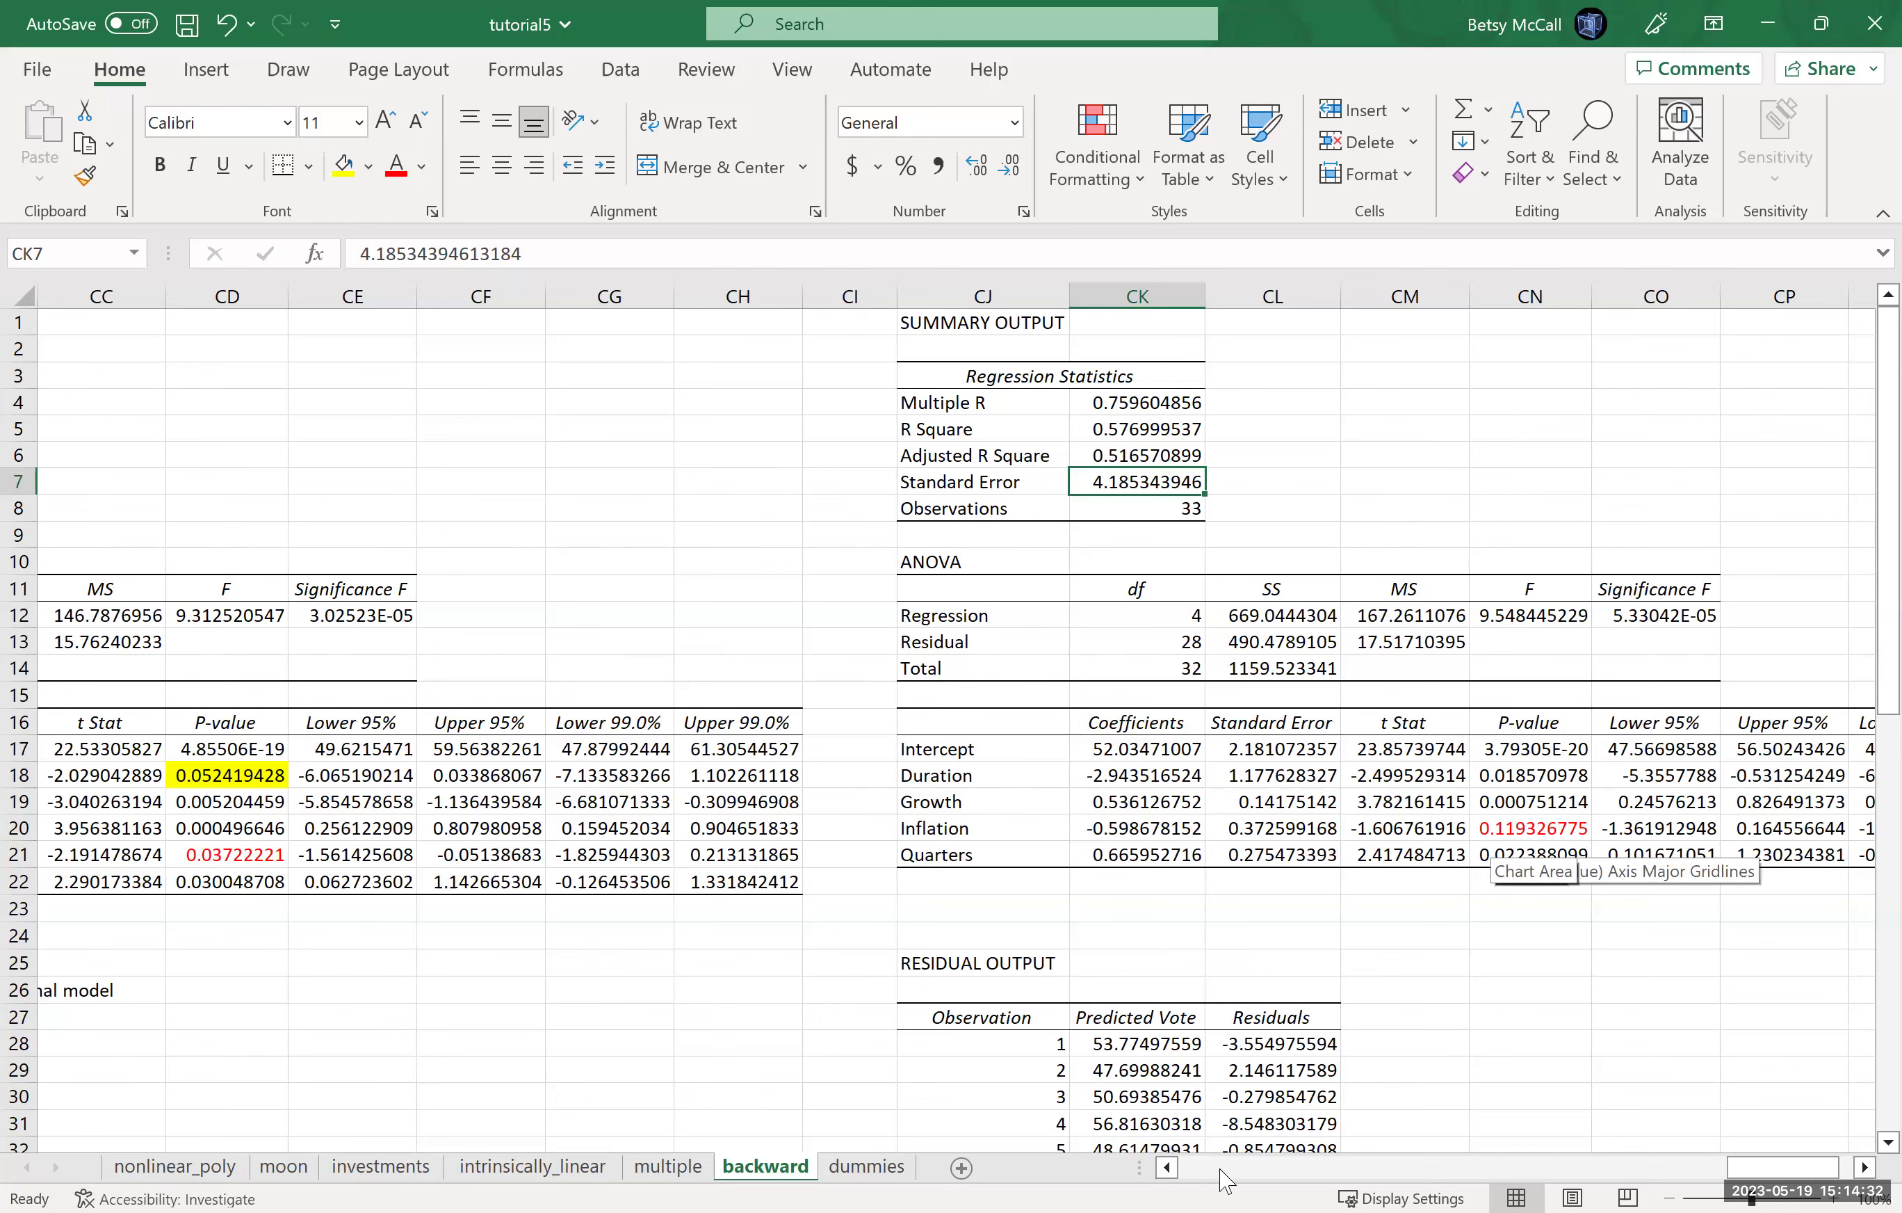
click(1167, 1168)
click(1166, 1169)
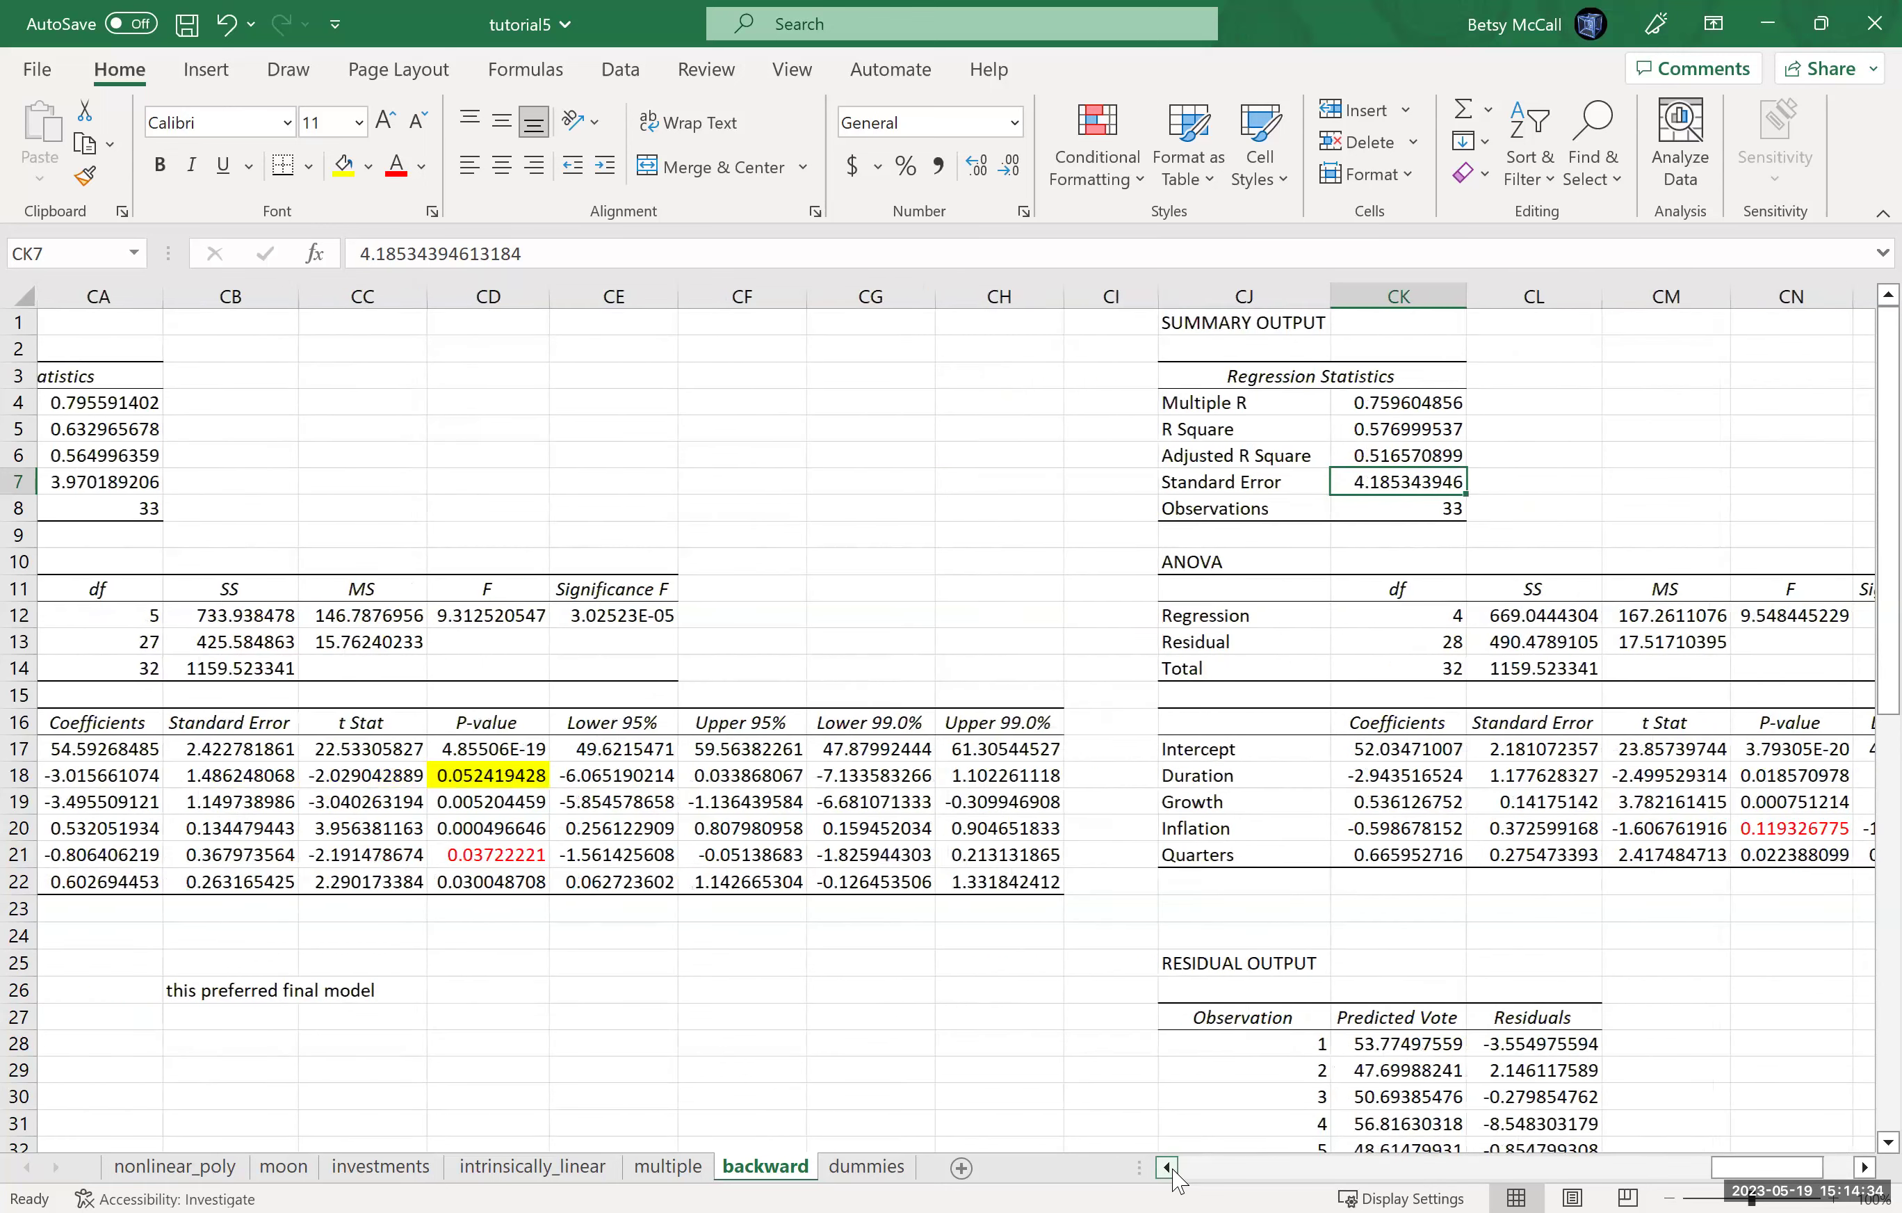
click(1167, 1168)
click(1167, 1168)
click(1167, 1168)
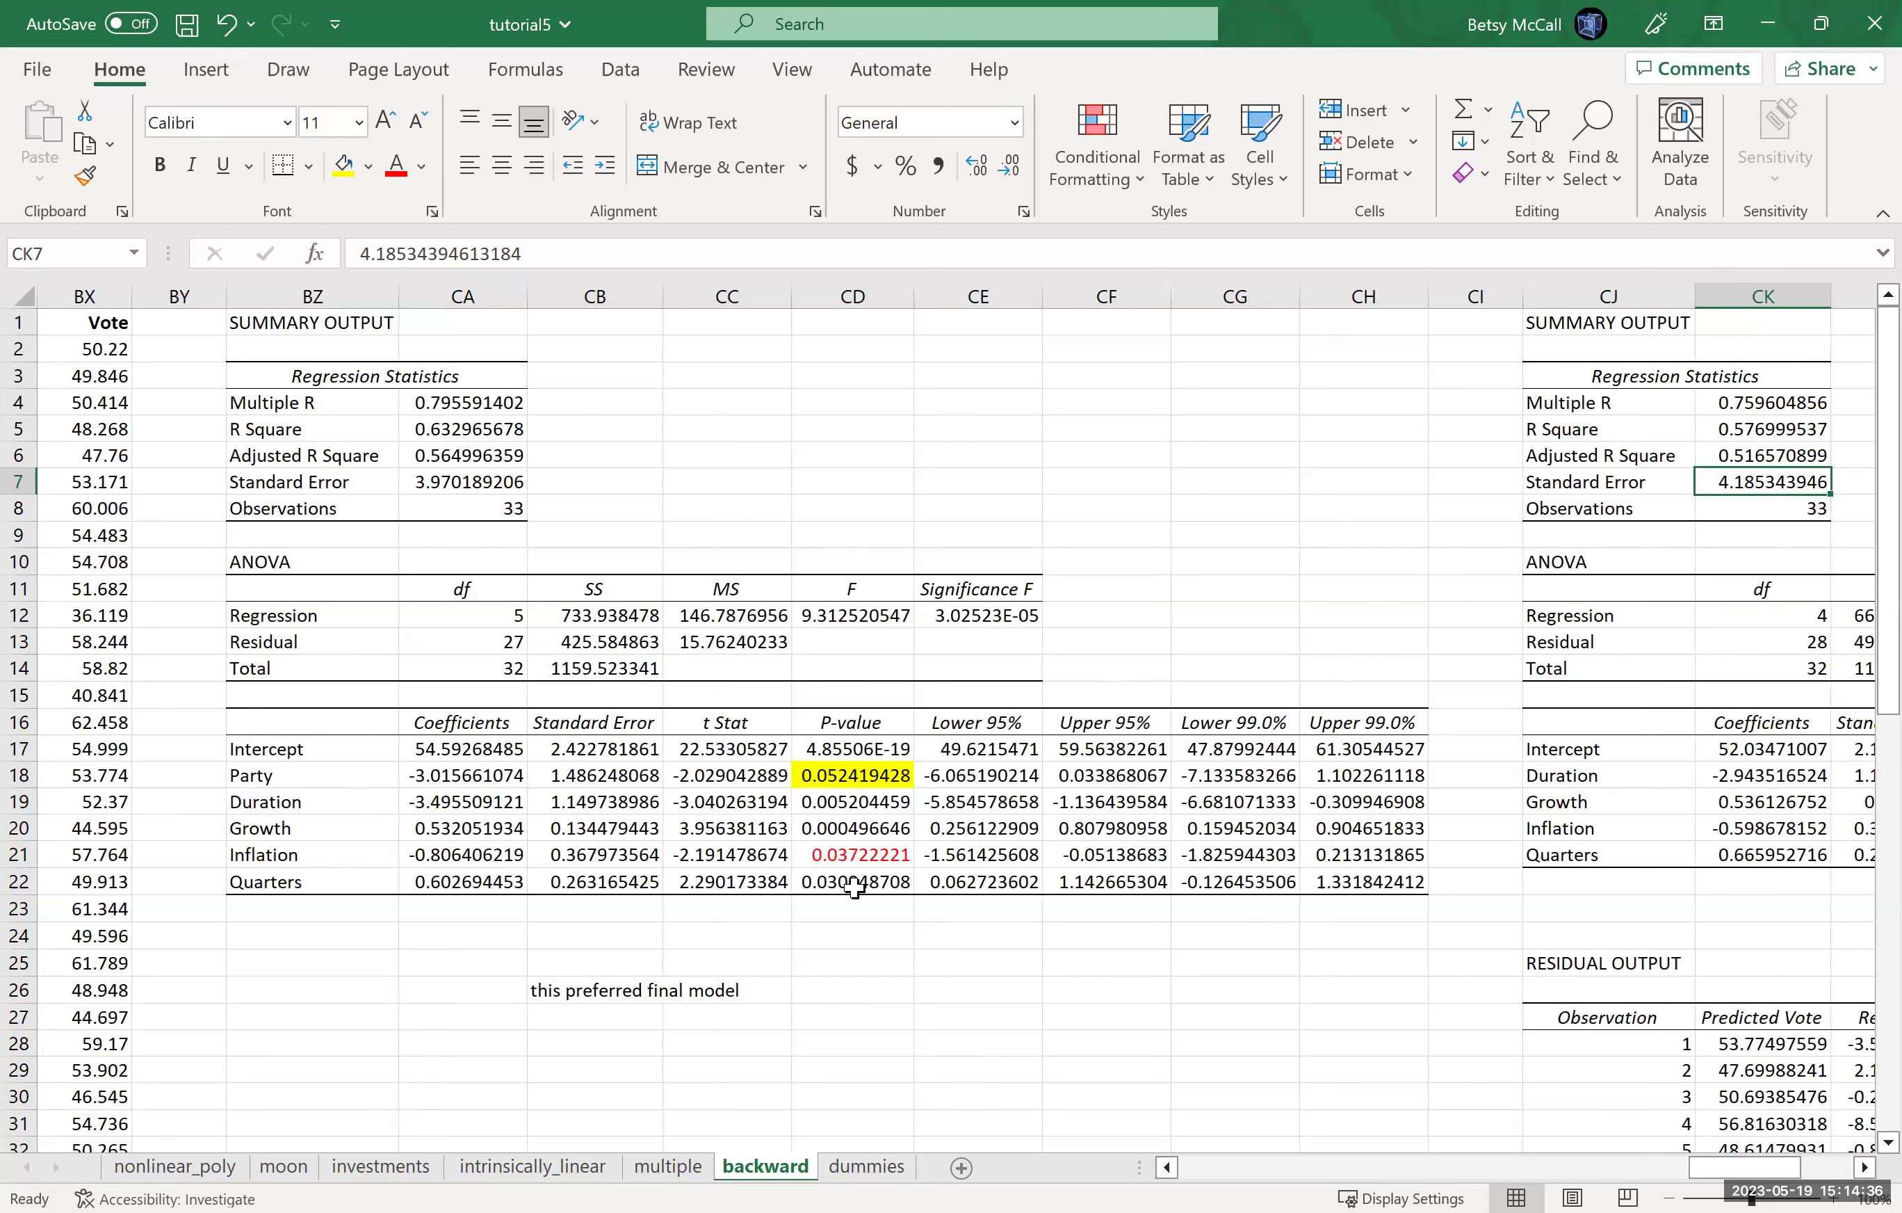